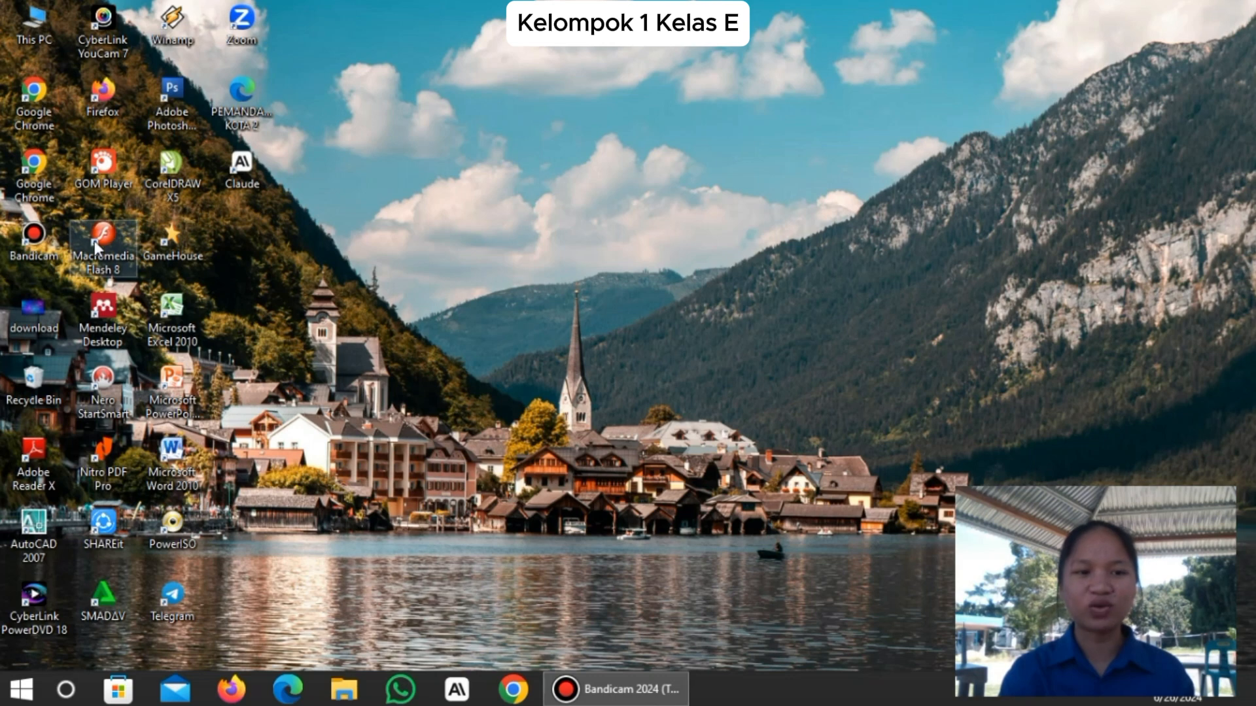
Launch Macromedia Flash 8 and create a new blank Flash Document.
{"action": "left_click", "coordinate": [94, 242]}
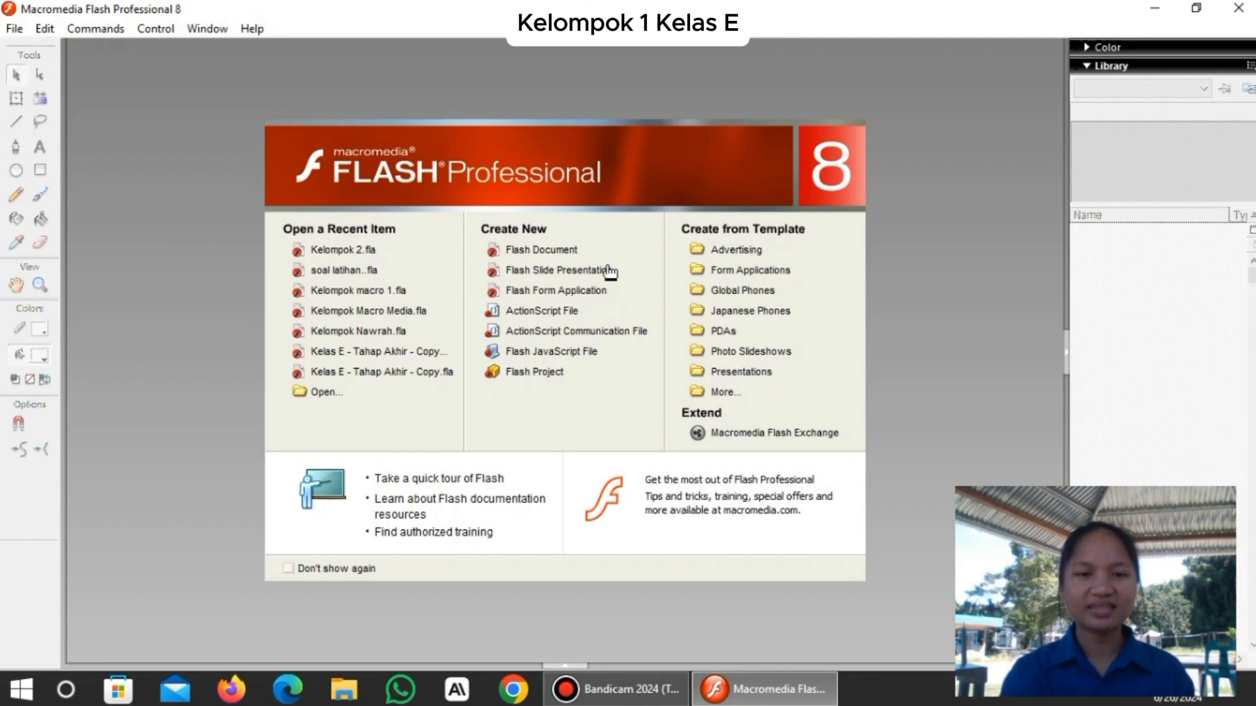
{"action": "left_click", "coordinate": [541, 250]}
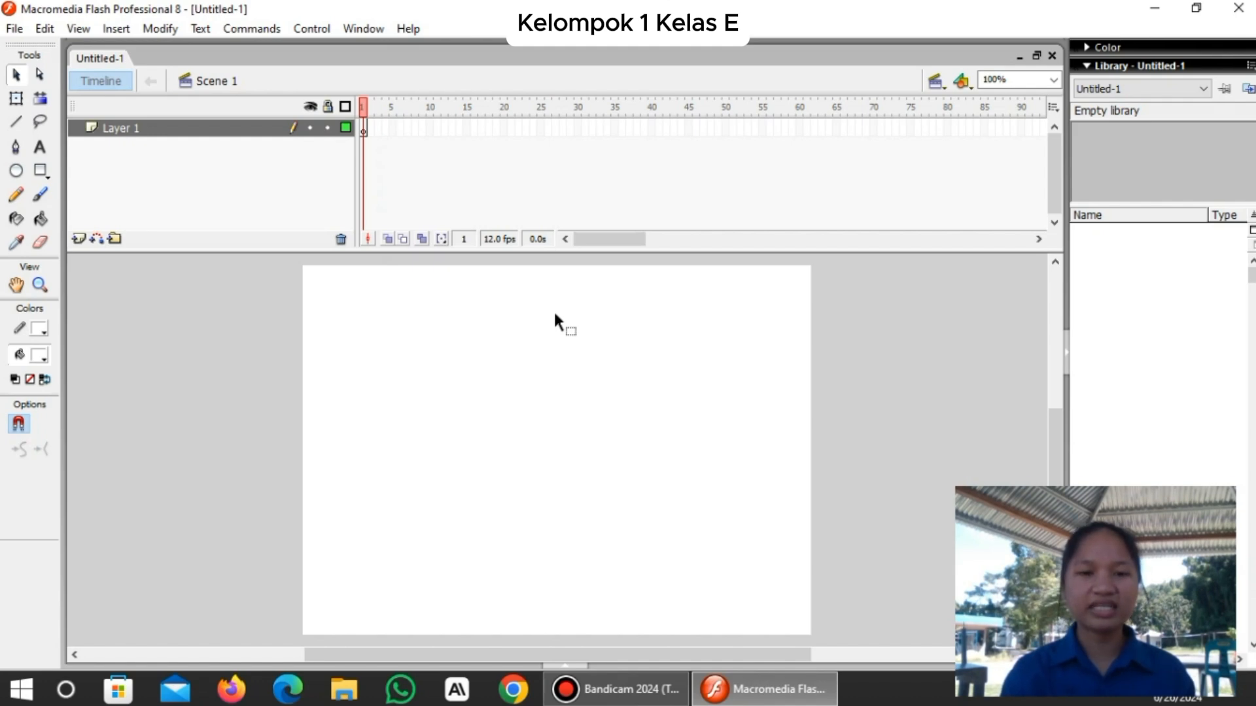
Set the document's dimensions to 800 px wide by 600 px high and its frame rate to 30 fps.
{"action": "right_click", "coordinate": [554, 321]}
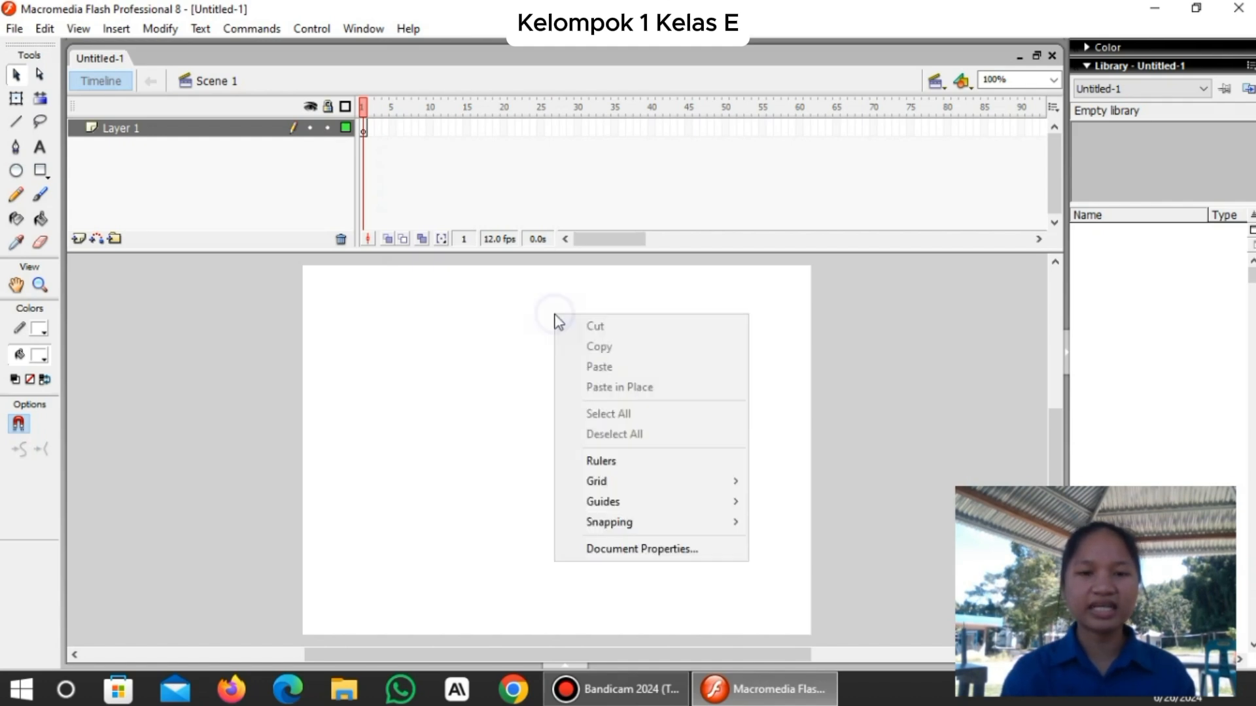
{"action": "left_click", "coordinate": [614, 549]}
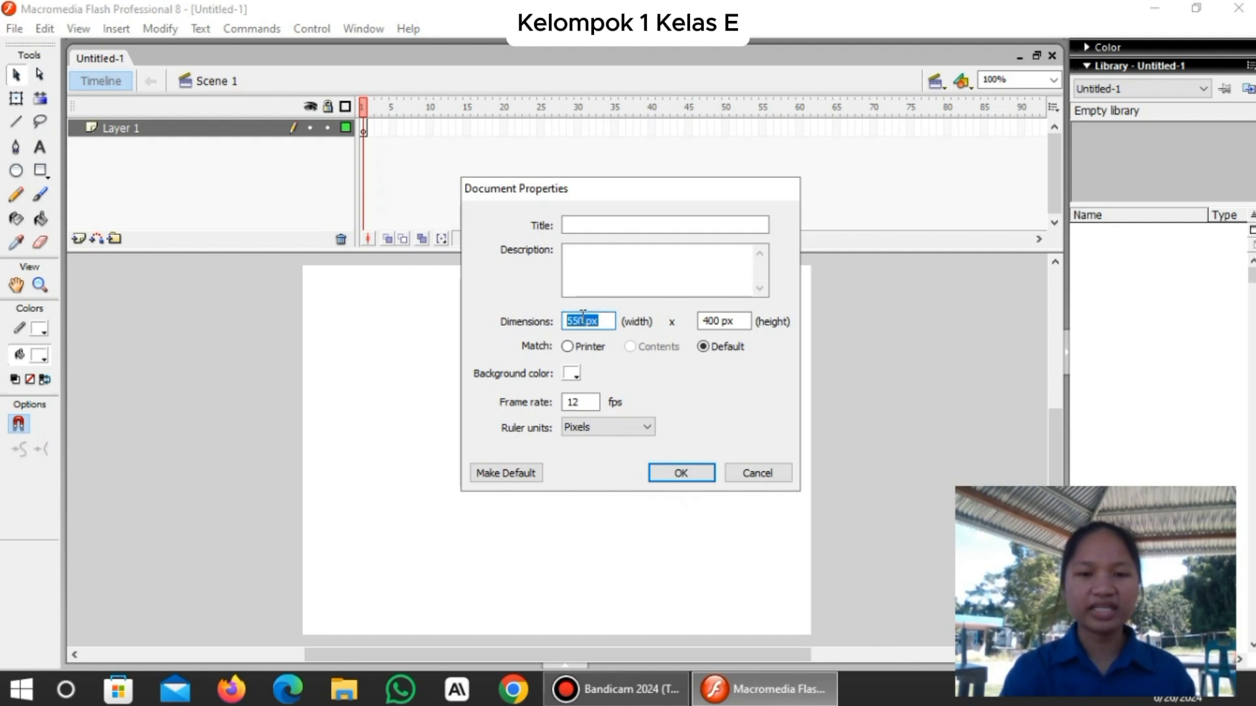
{"action": "left_click_drag", "start_coordinate": [584, 320], "coordinate": [560, 321]}
{"action": "type", "text": "800"}
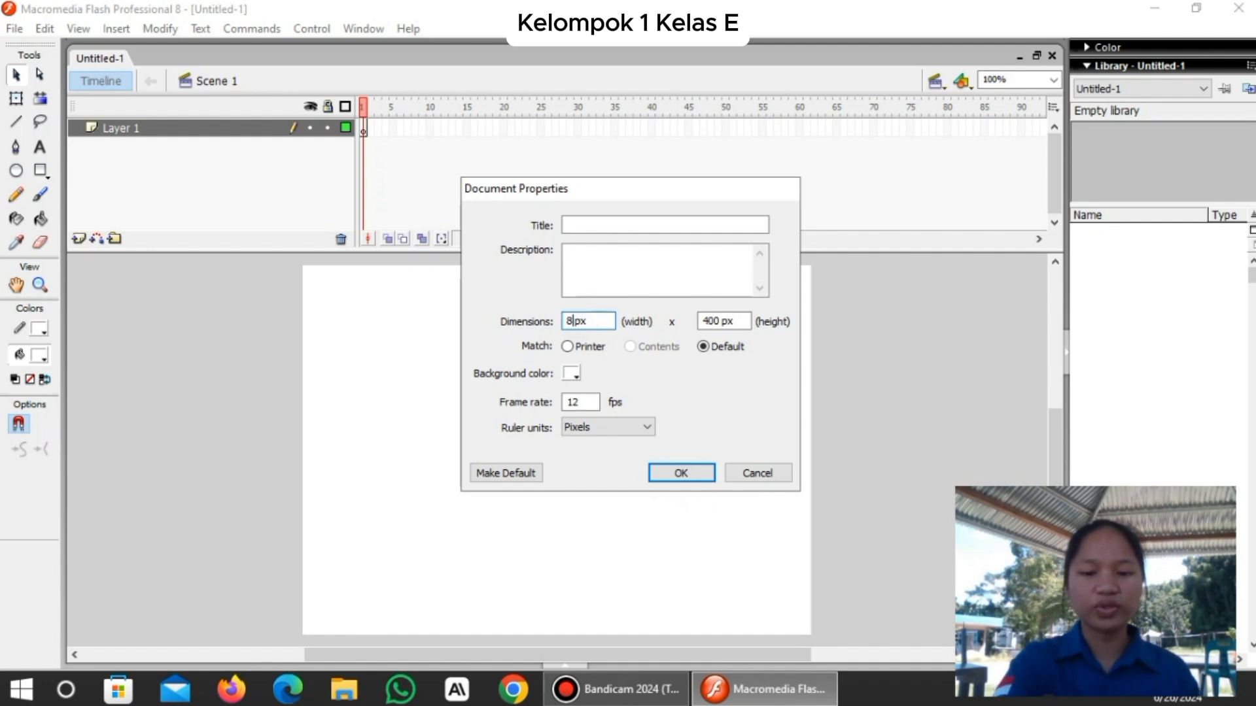
{"action": "left_click", "coordinate": [709, 321]}
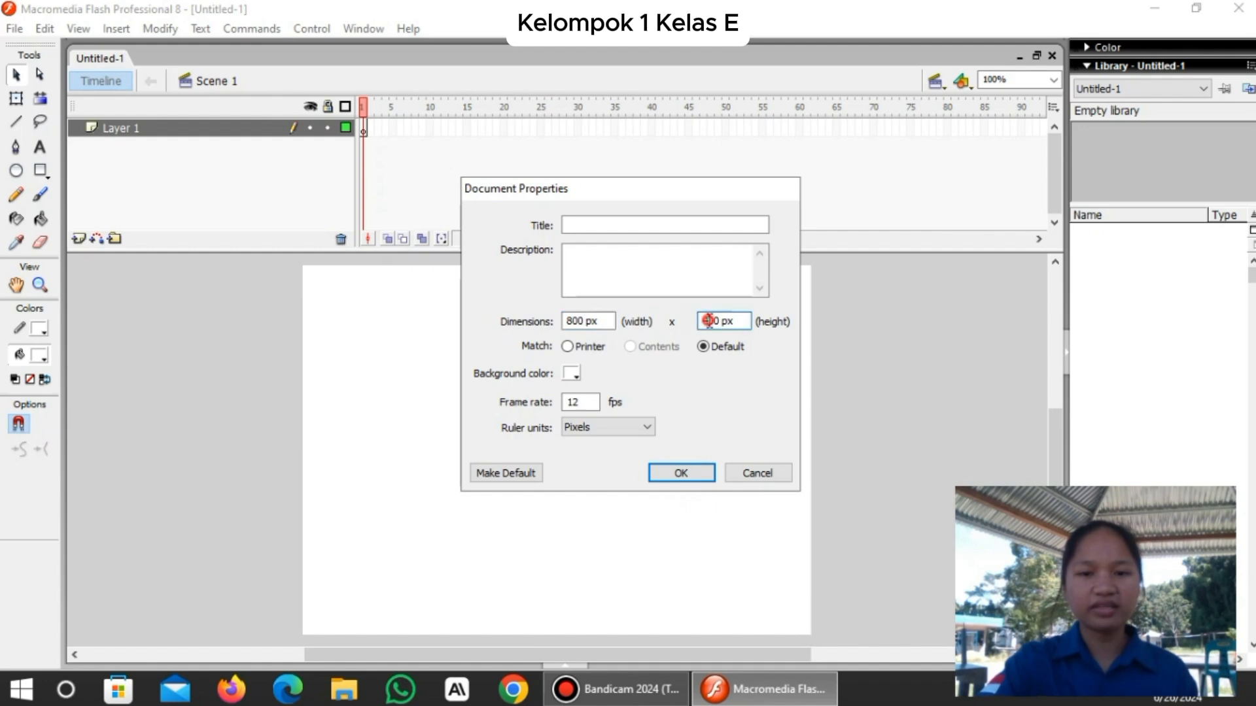
{"action": "key", "text": "BackSpace"}
{"action": "type", "text": "6"}
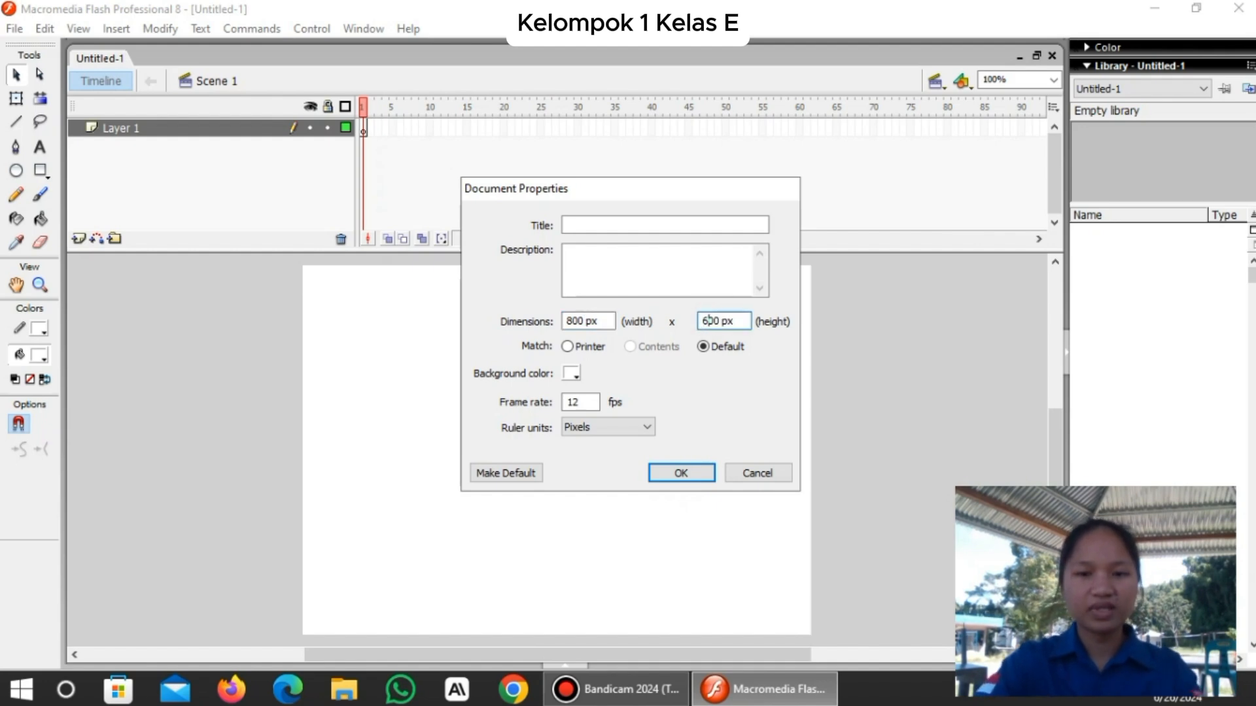
{"action": "double_click", "coordinate": [581, 402]}
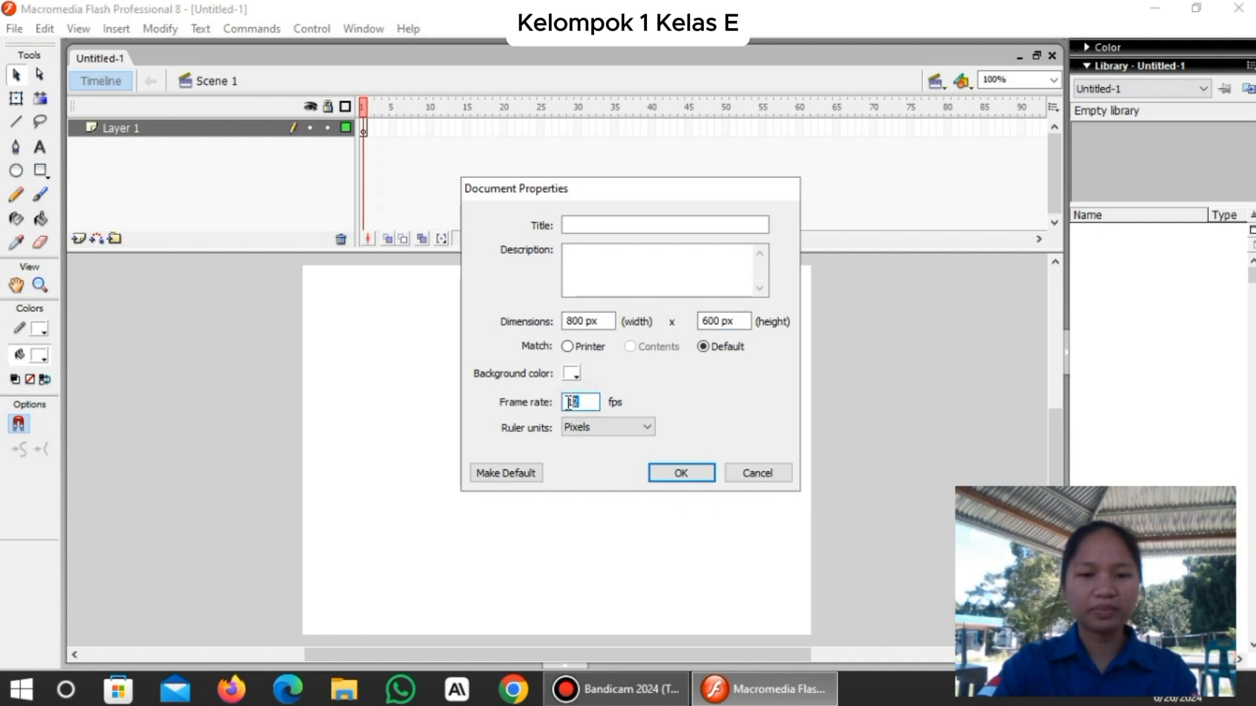
{"action": "type", "text": "30"}
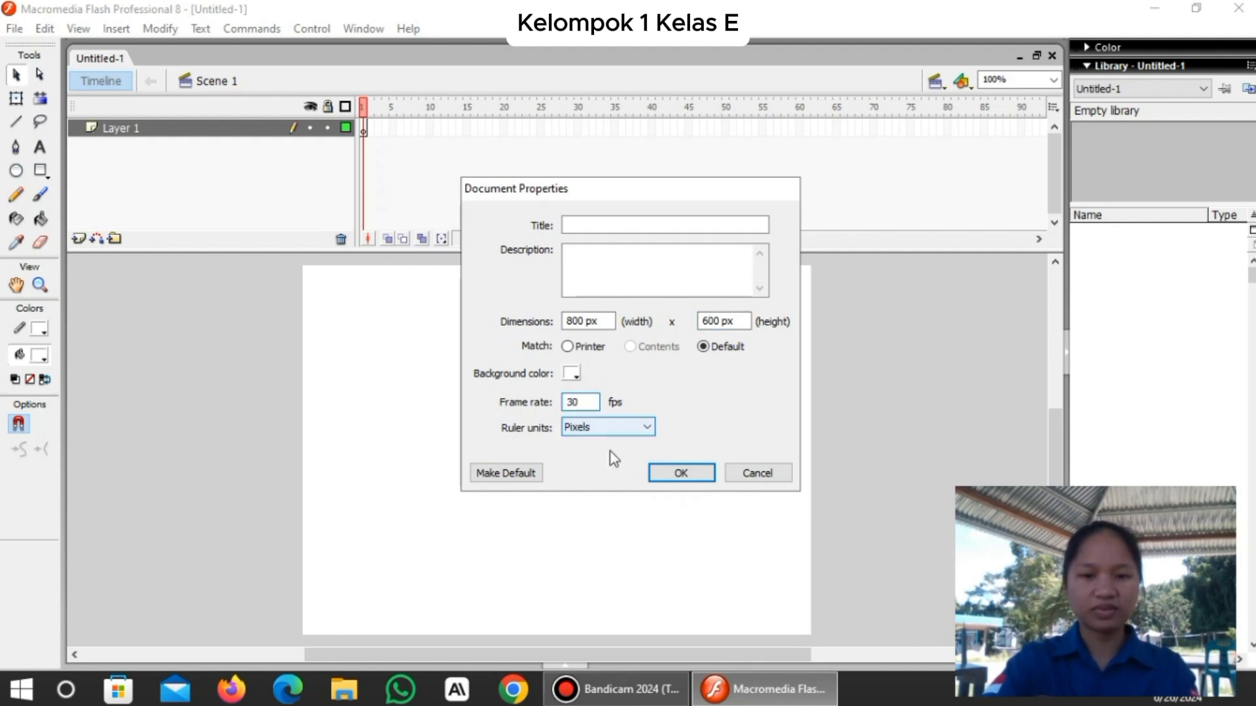
{"action": "left_click", "coordinate": [679, 474]}
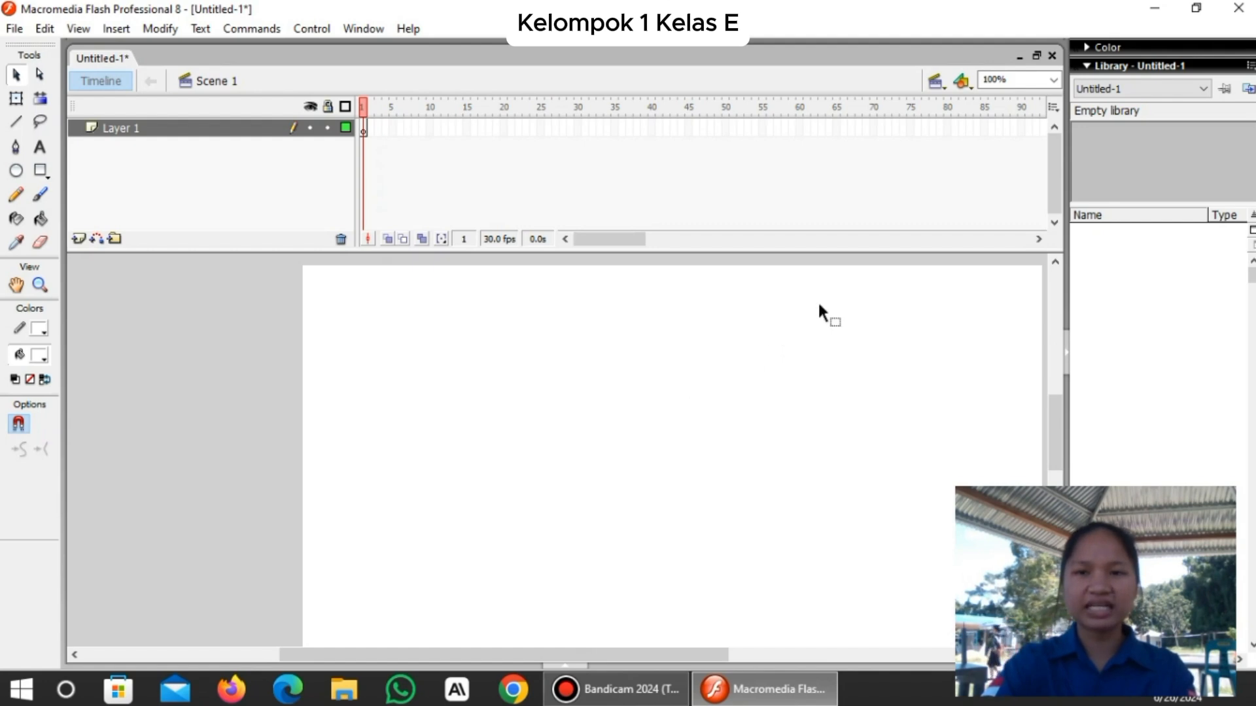
Set the stage magnification to 65% so that the whole stage fits in view.
{"action": "left_click", "coordinate": [997, 80]}
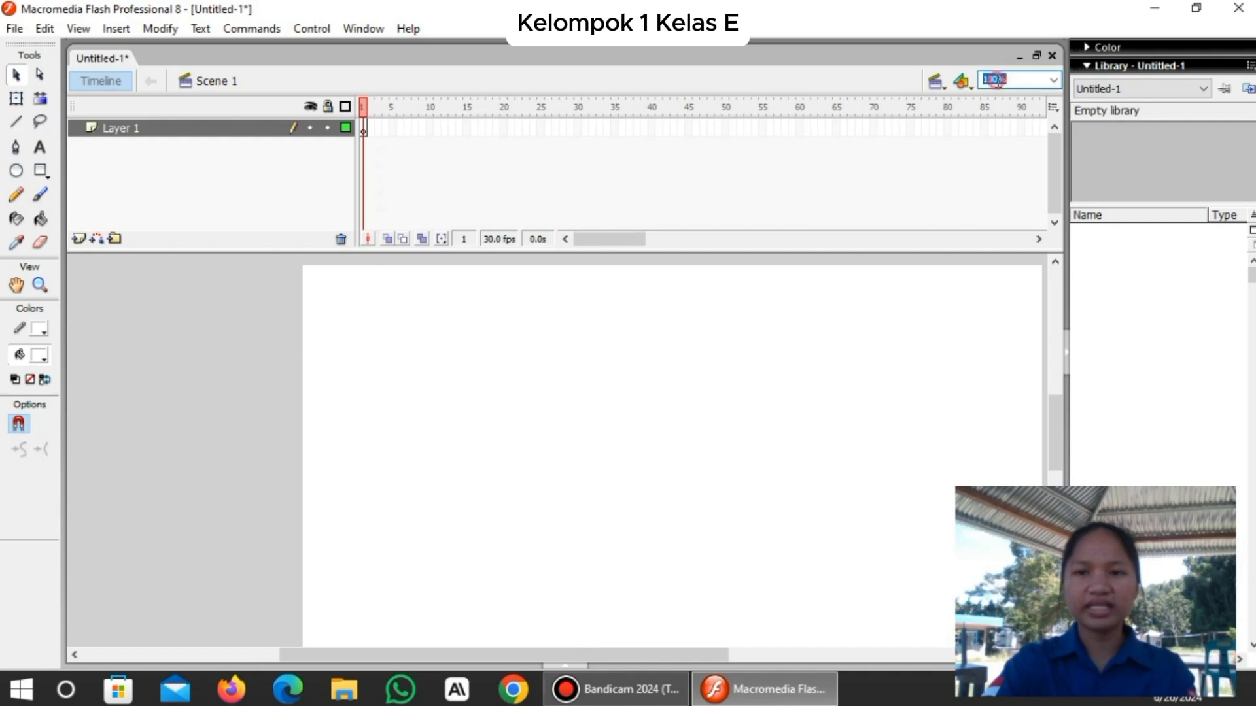
{"action": "left_click", "coordinate": [998, 79]}
{"action": "left_click", "coordinate": [998, 79]}
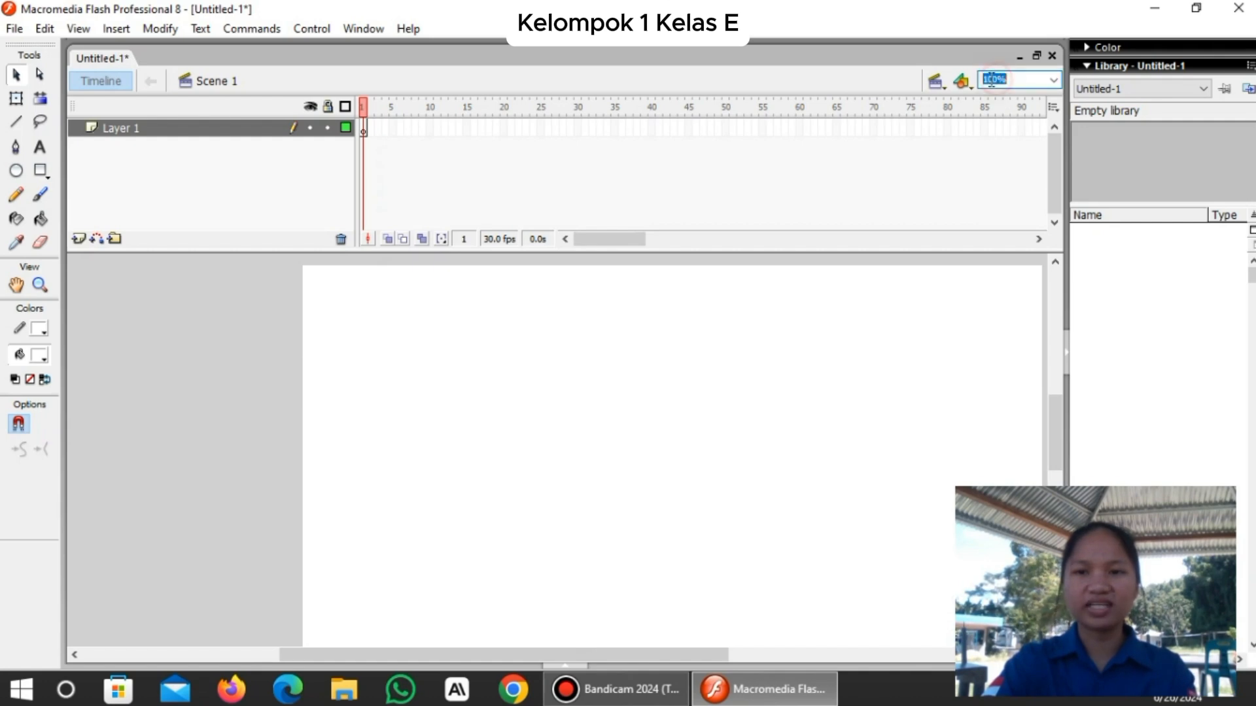
{"action": "left_click", "coordinate": [985, 79]}
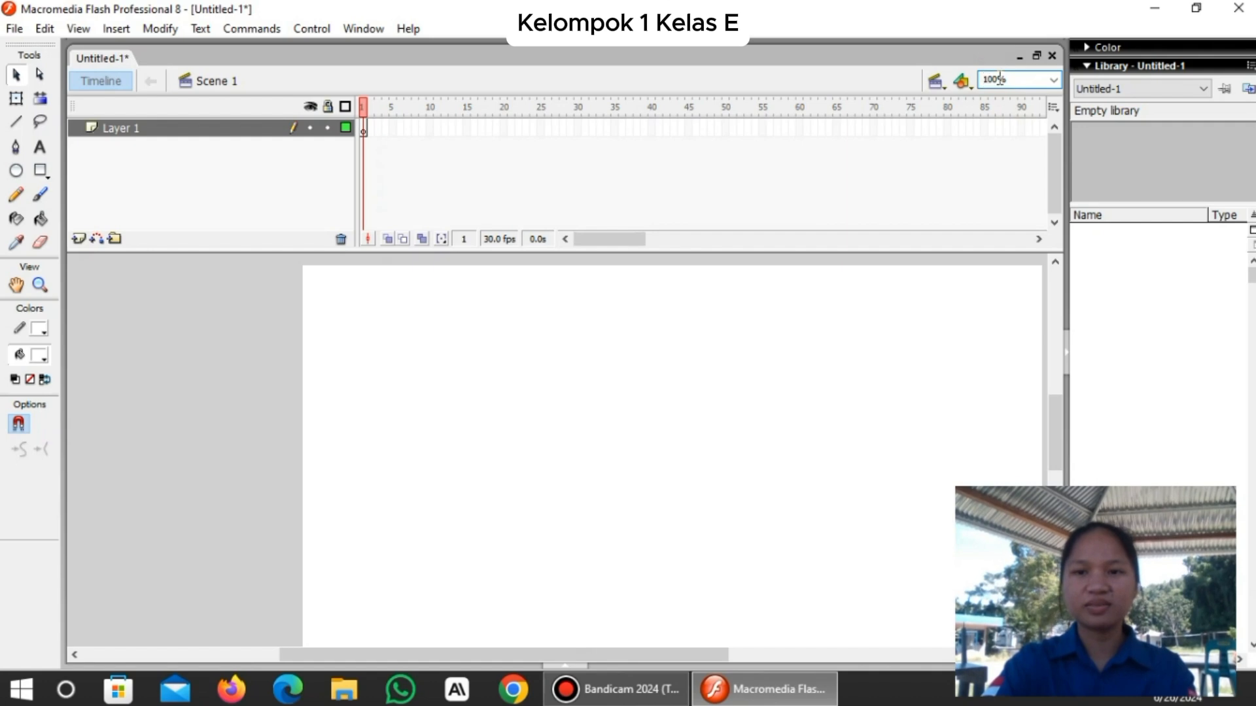
{"action": "left_click", "coordinate": [996, 79]}
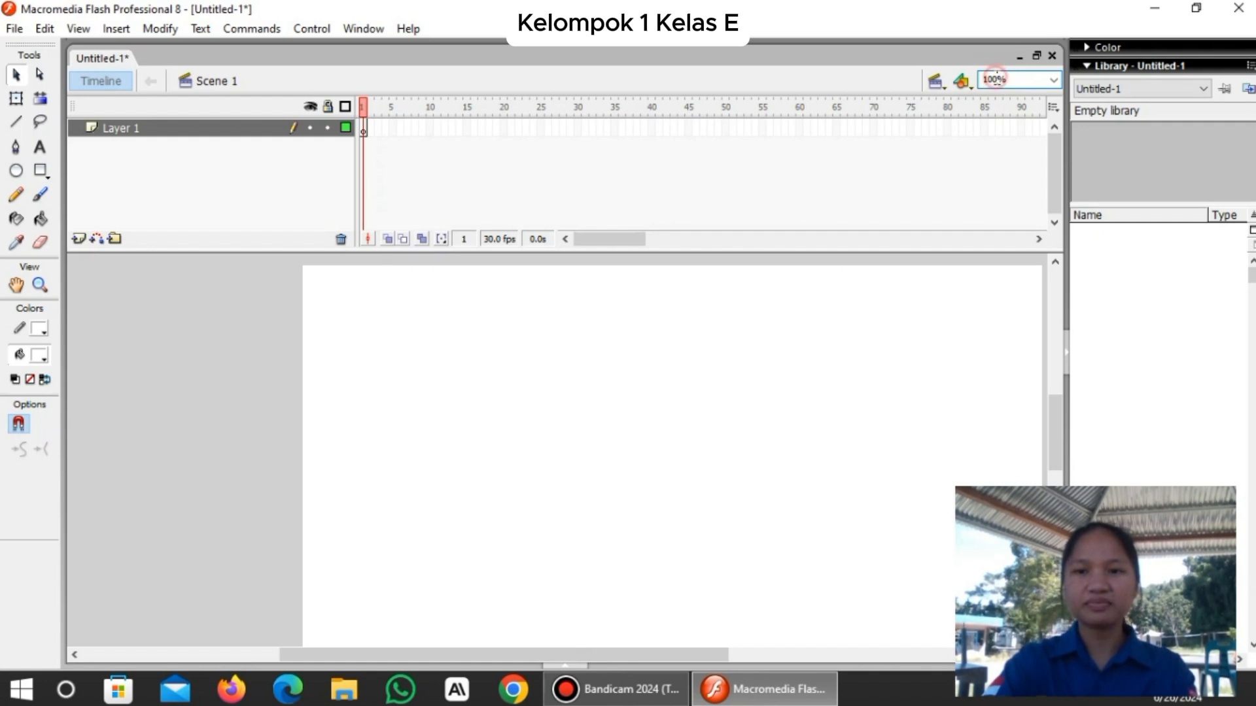
{"action": "left_click", "coordinate": [996, 79]}
{"action": "key", "text": "BackSpace"}
{"action": "key", "text": "BackSpace"}
{"action": "key", "text": "BackSpace"}
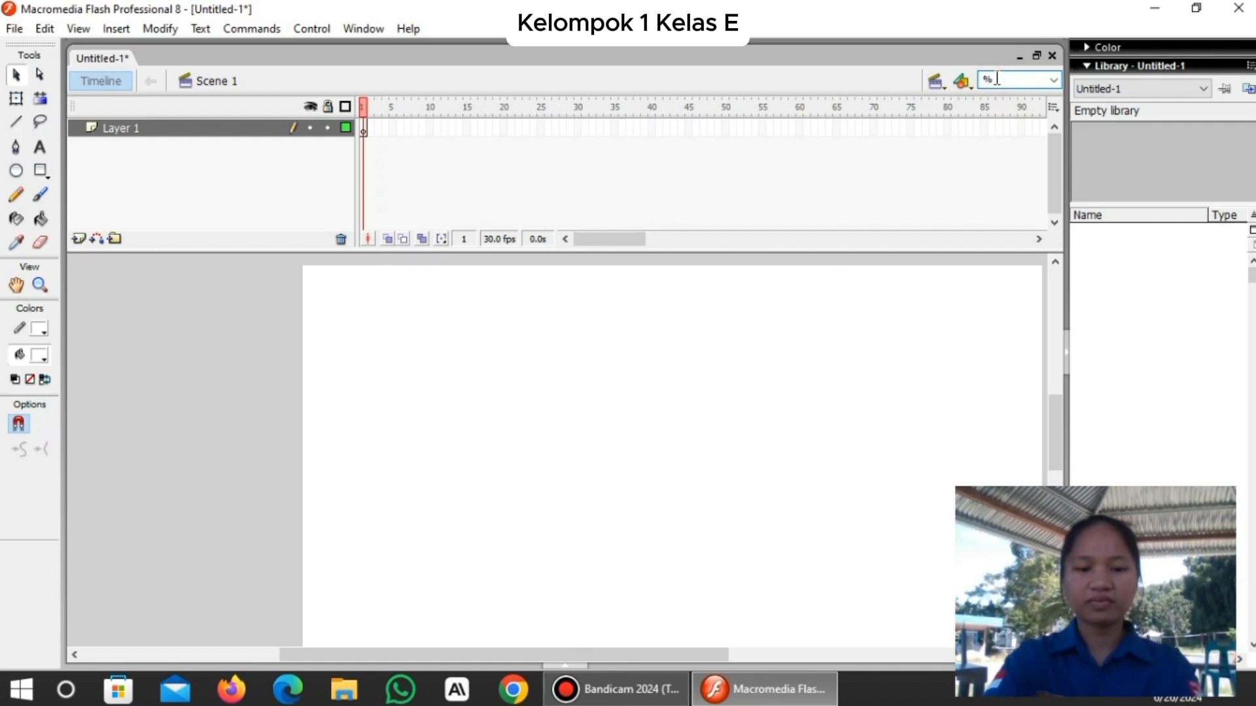
{"action": "type", "text": "65"}
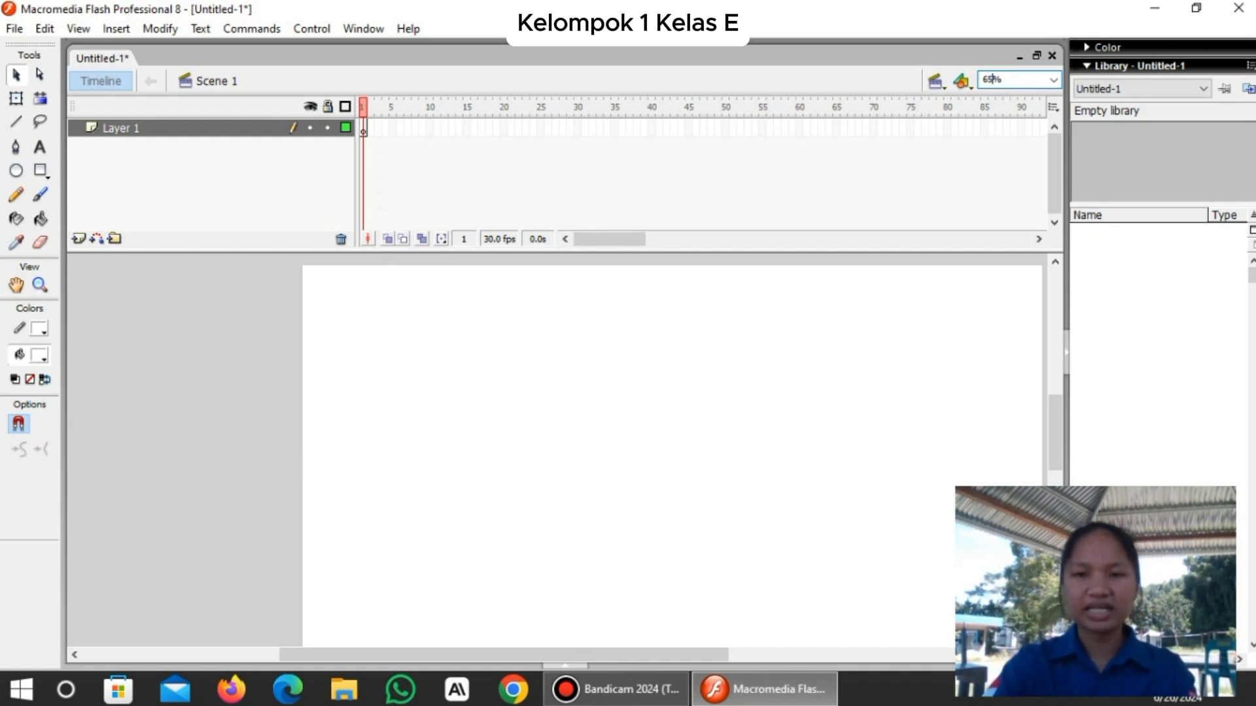
{"action": "key", "text": "Return"}
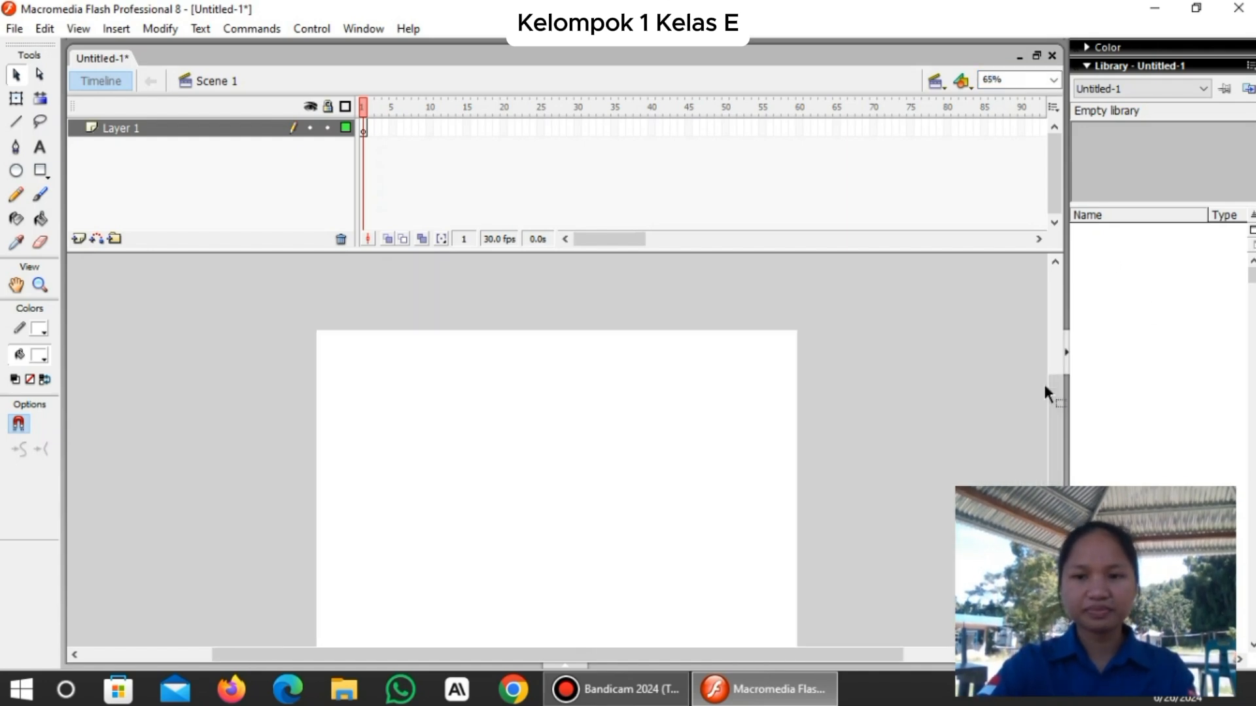
{"action": "left_click_drag", "start_coordinate": [1054, 398], "coordinate": [1057, 413]}
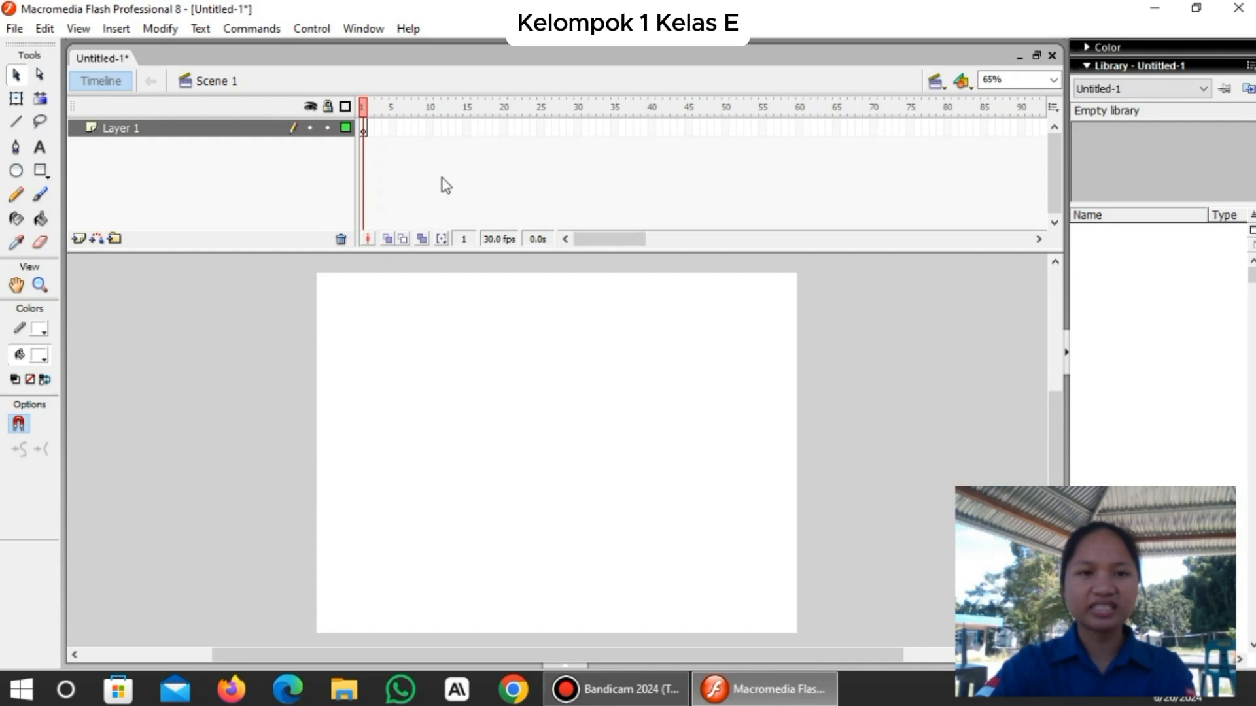
Open the Scene list and add five new scenes after Scene 1.
{"action": "left_click", "coordinate": [370, 29]}
{"action": "mouse_move", "coordinate": [398, 488]}
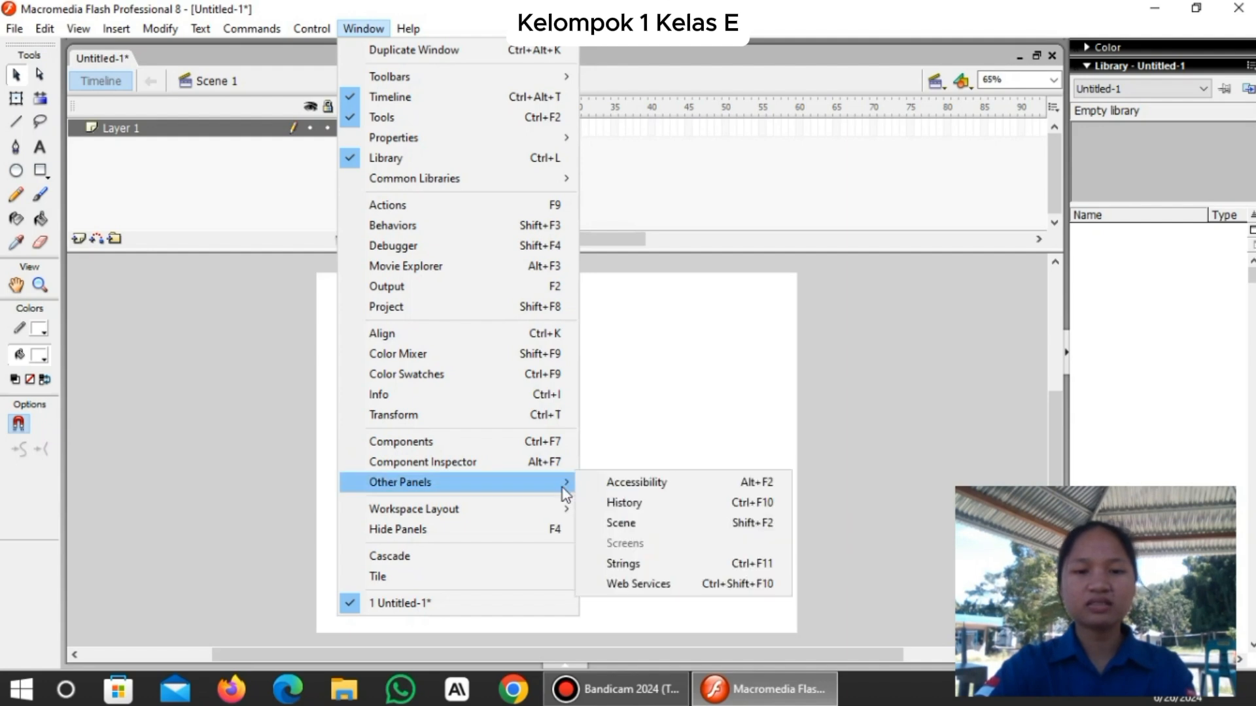
{"action": "left_click", "coordinate": [602, 525]}
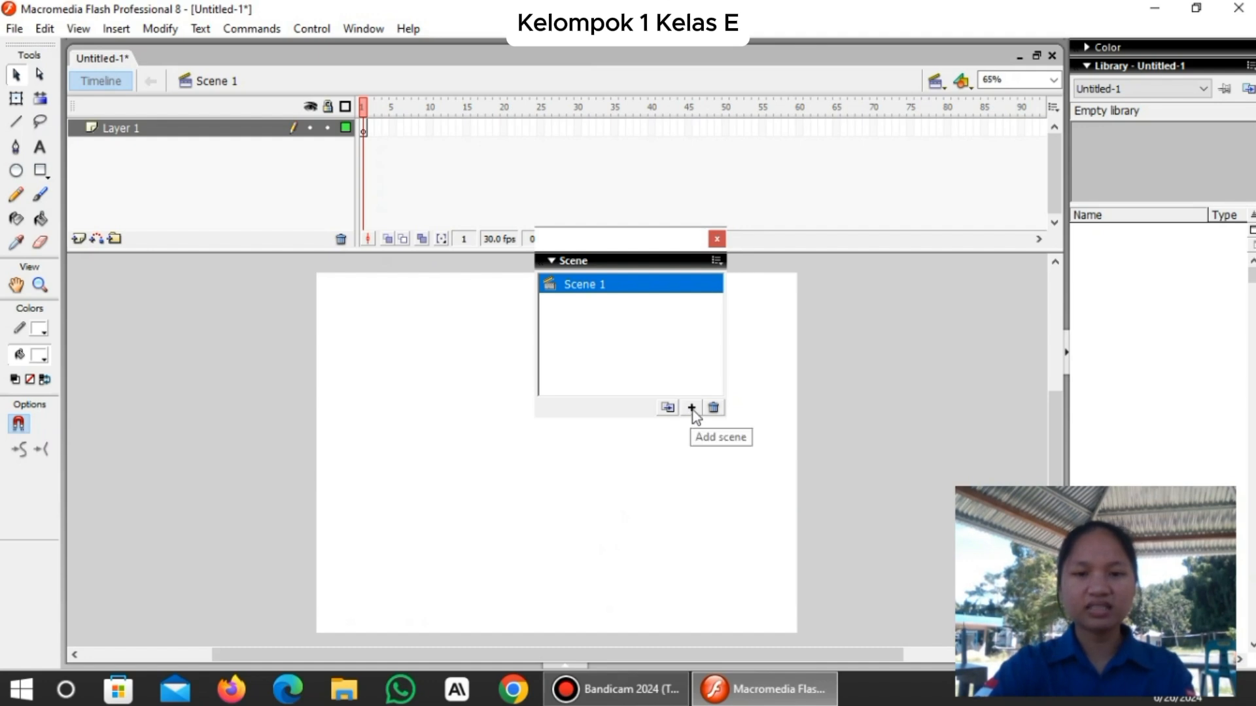
{"action": "left_click", "coordinate": [692, 408]}
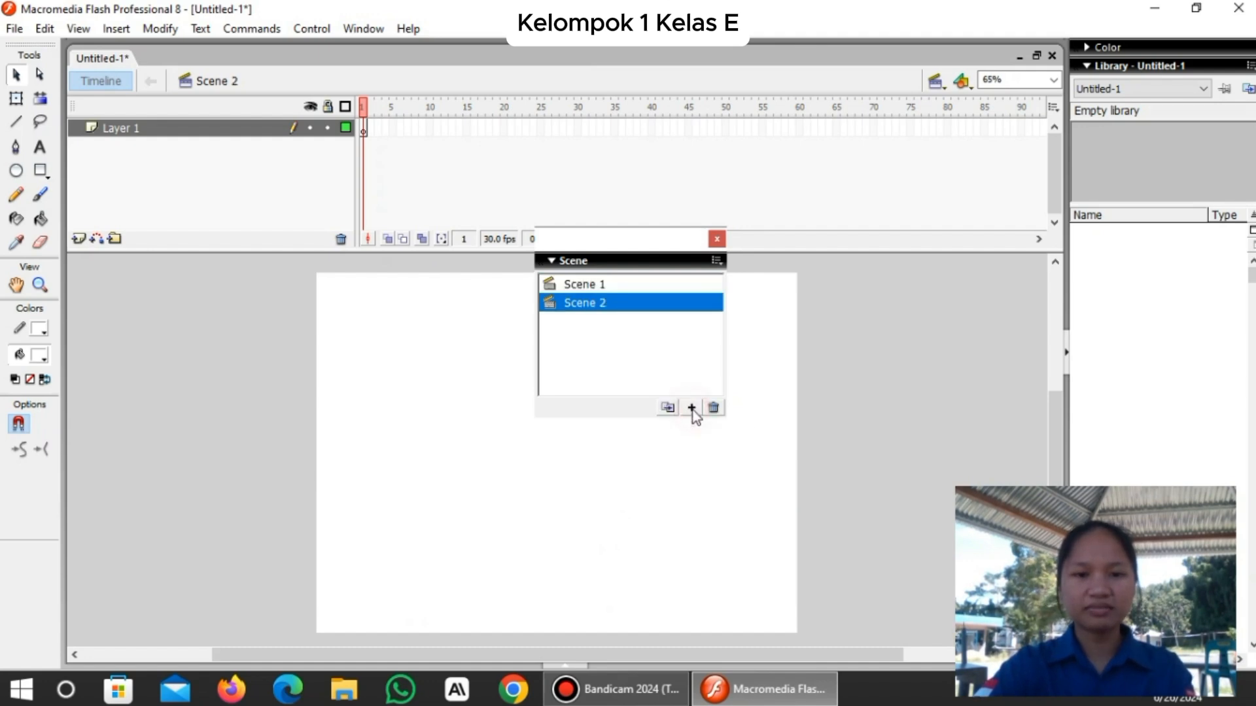
{"action": "left_click", "coordinate": [692, 408]}
{"action": "left_click", "coordinate": [692, 409]}
{"action": "left_click", "coordinate": [692, 408]}
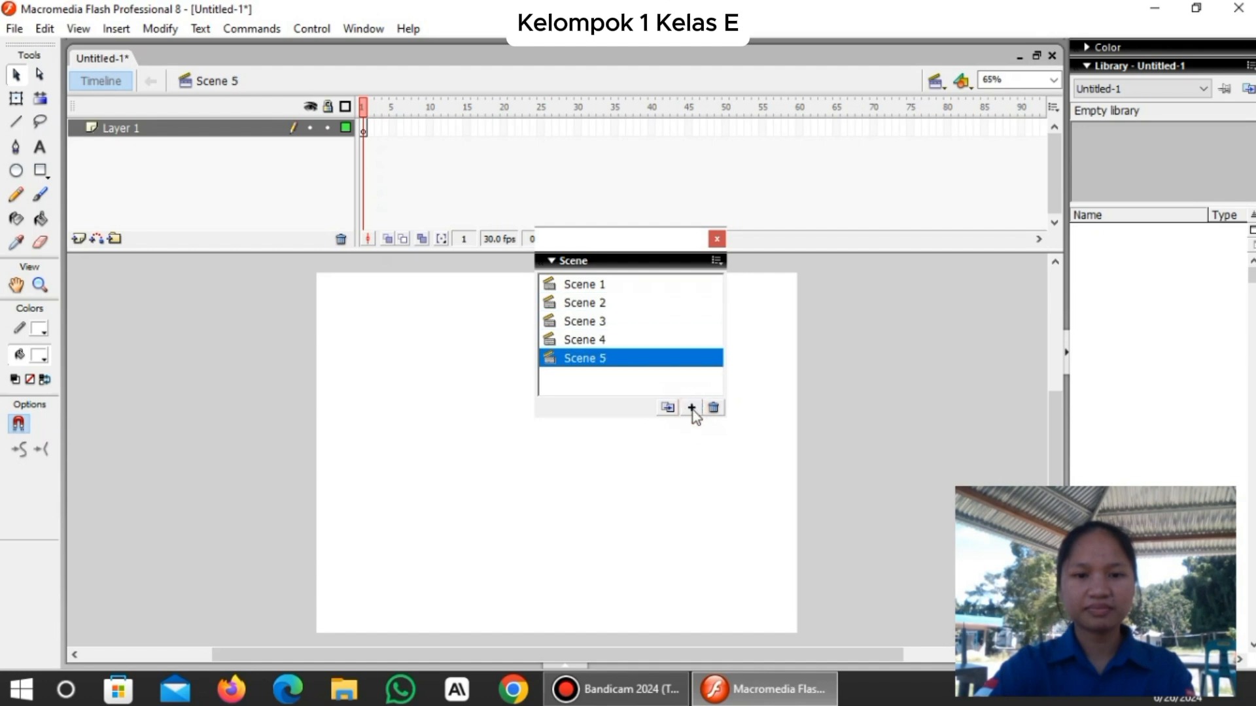
{"action": "left_click", "coordinate": [692, 409]}
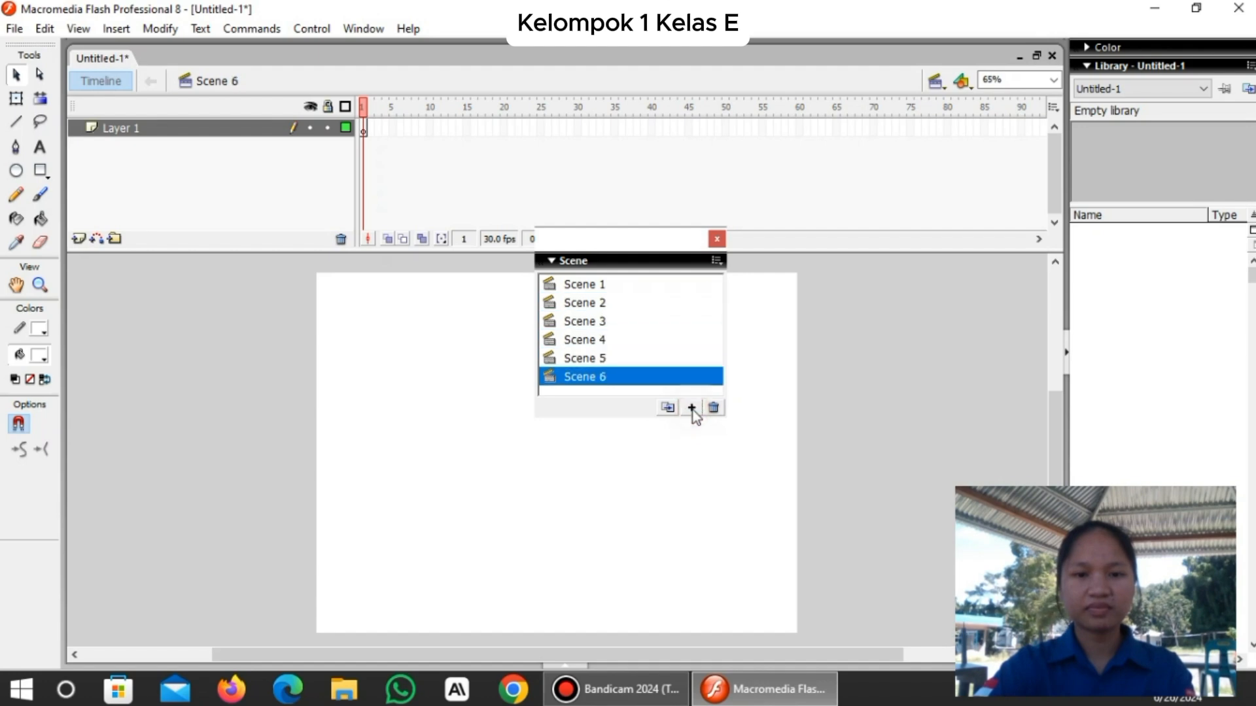
Rename Scene 1 as "loading" in lowercase letters.
{"action": "left_click", "coordinate": [582, 288]}
{"action": "double_click", "coordinate": [583, 287]}
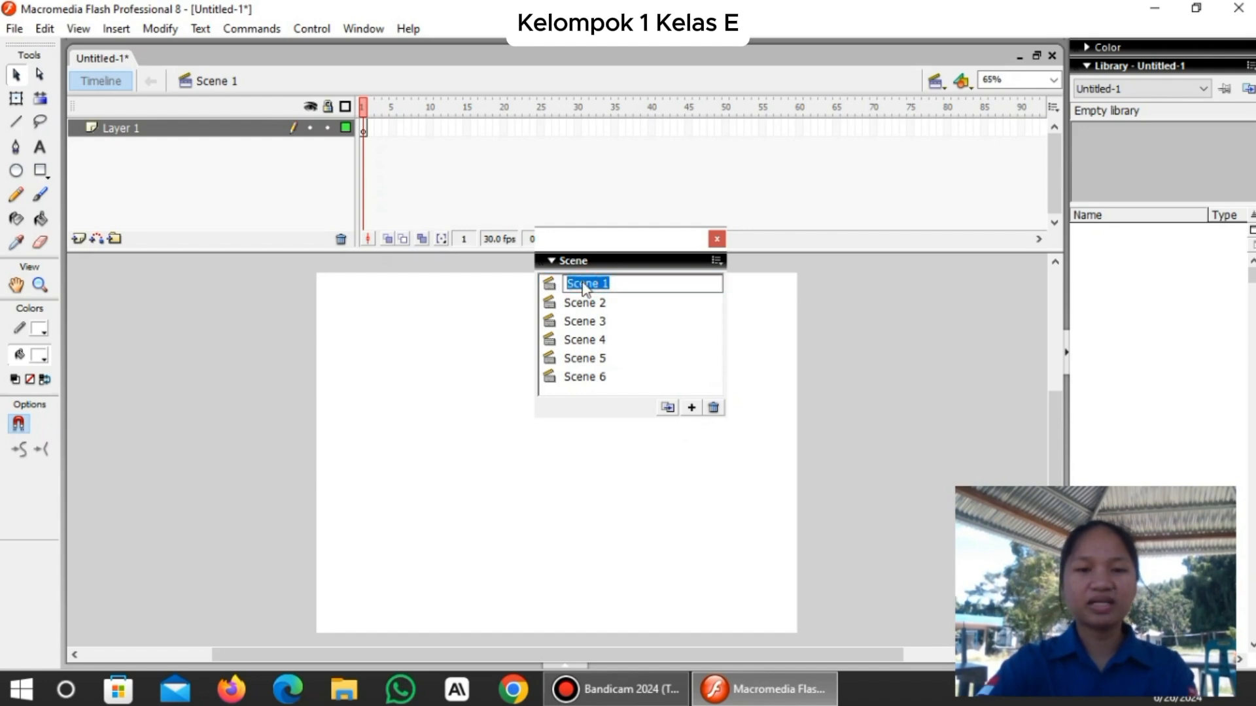
{"action": "type", "text": "LO"}
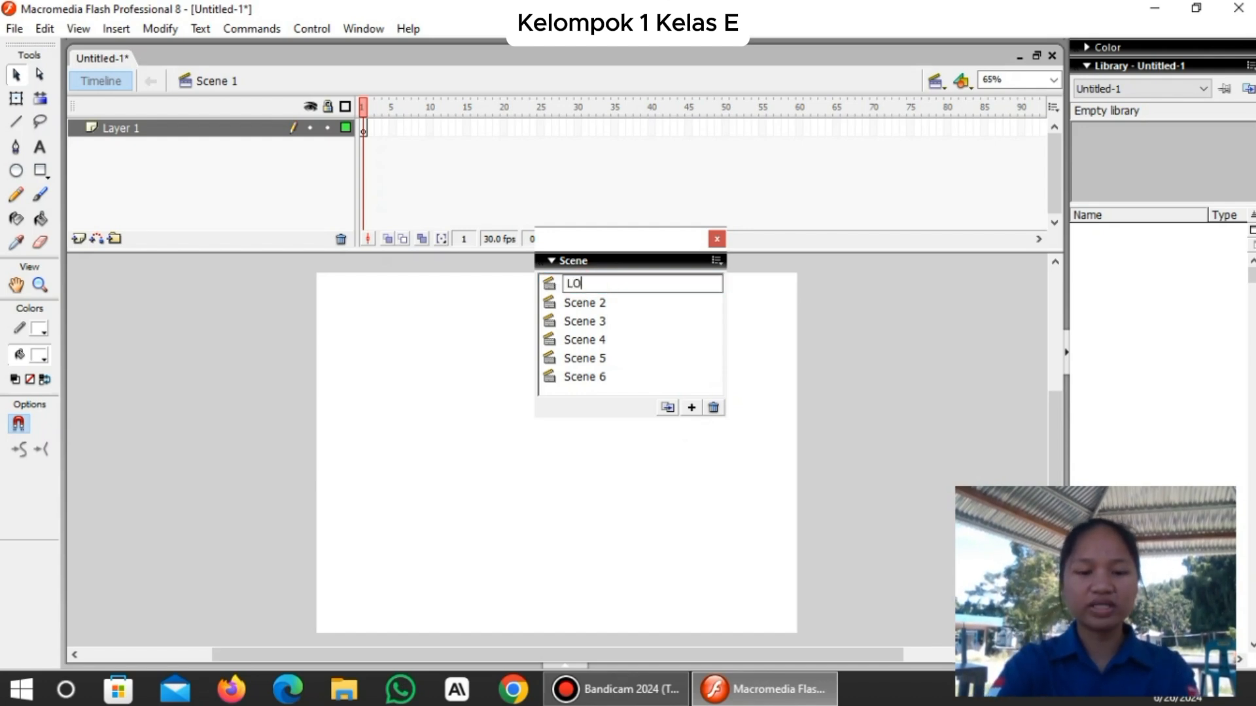
{"action": "type", "text": "ADING"}
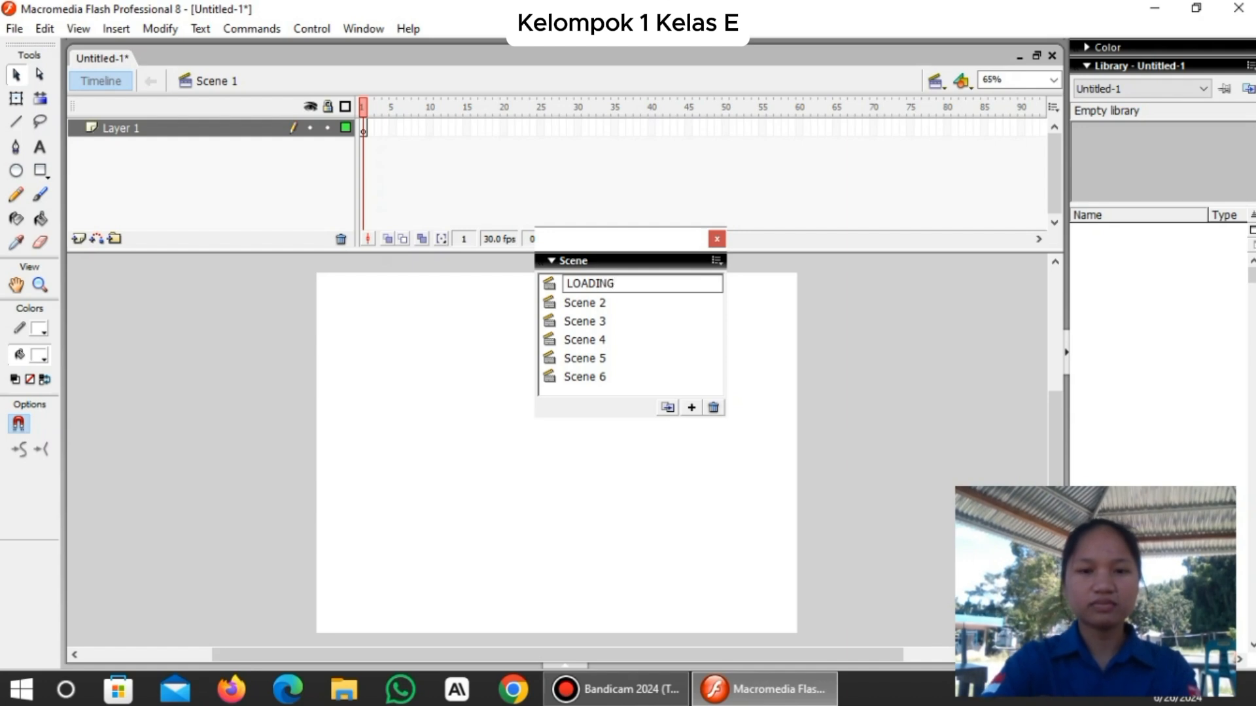
{"action": "key", "text": "BackSpace"}
{"action": "key", "text": "BackSpace"}
{"action": "key", "text": "BackSpace"}
{"action": "key", "text": "BackSpace"}
{"action": "key", "text": "BackSpace"}
{"action": "key", "text": "BackSpace"}
{"action": "key", "text": "BackSpace"}
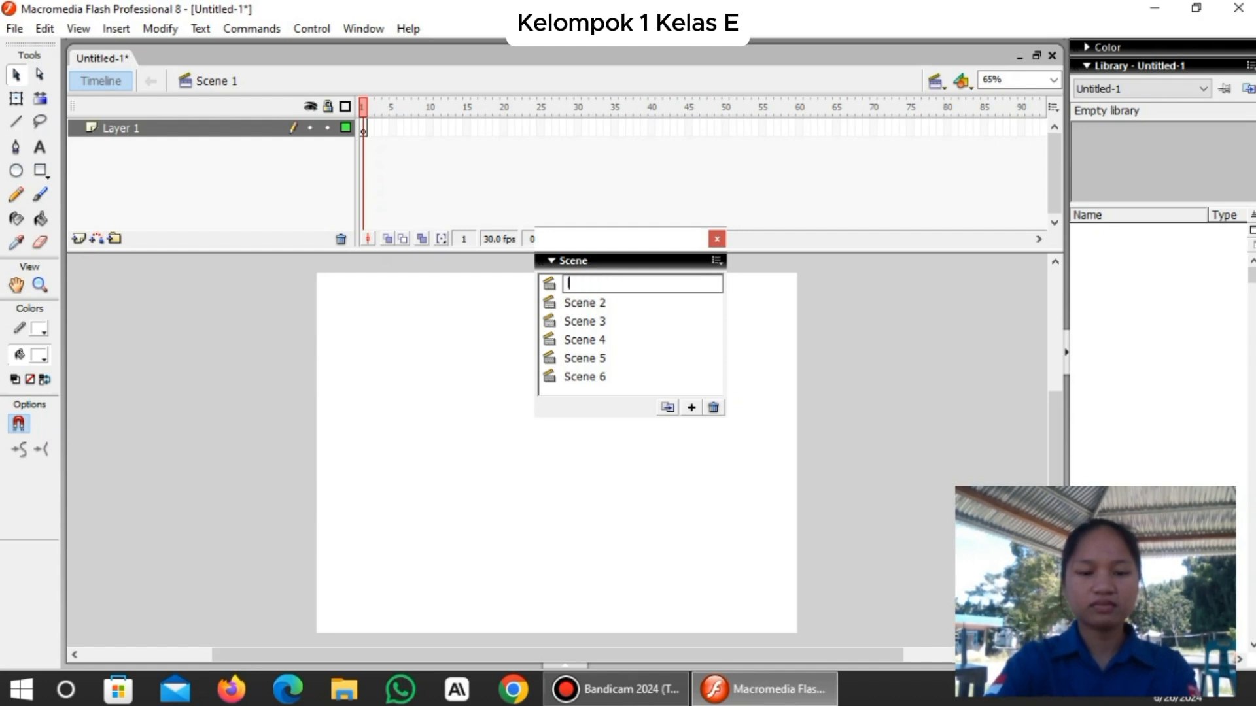
{"action": "type", "text": "loading"}
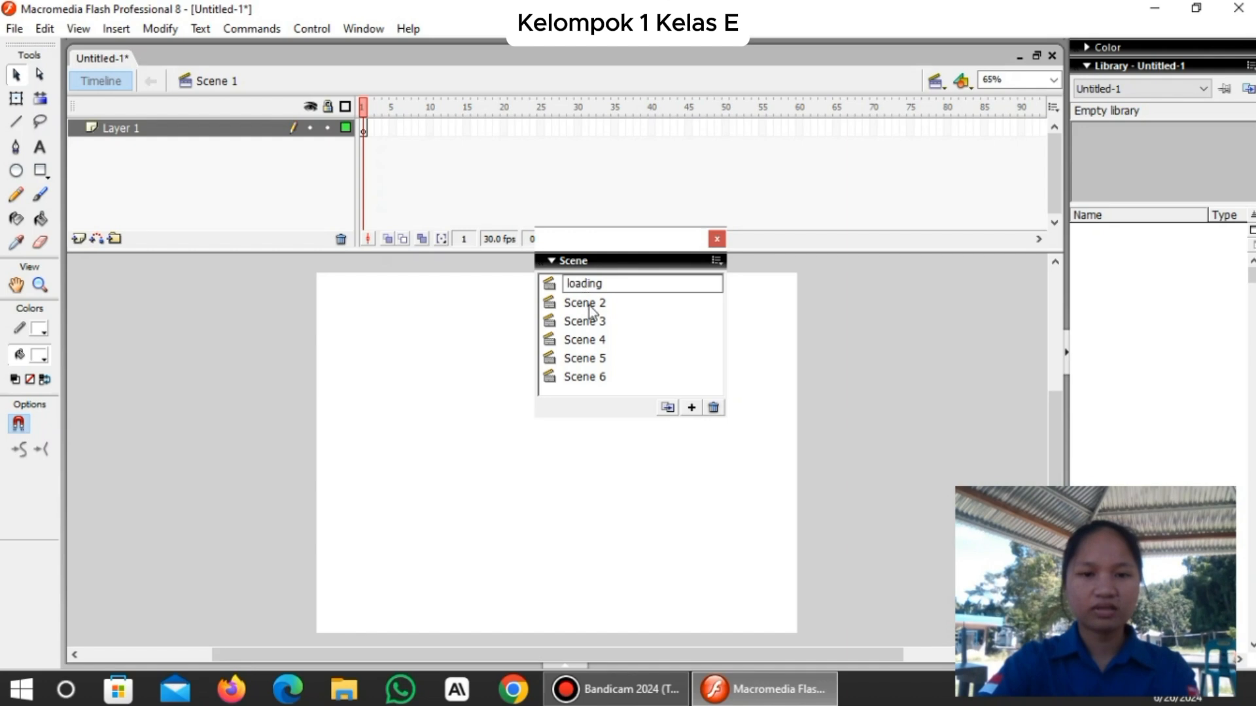
Rename Scene 2 as "menu" and Scene 3 as "tujuan".
{"action": "left_click", "coordinate": [589, 306]}
{"action": "double_click", "coordinate": [589, 305]}
{"action": "type", "text": "me"}
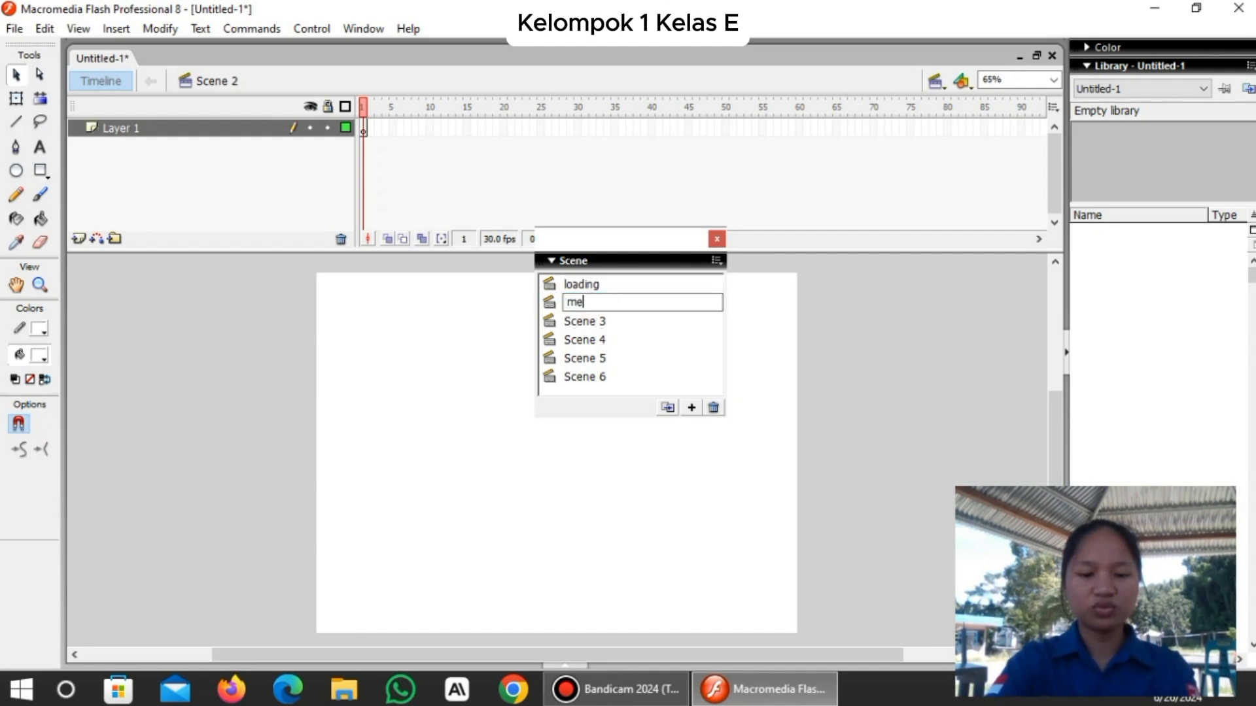
{"action": "type", "text": "nu"}
{"action": "left_click", "coordinate": [593, 322]}
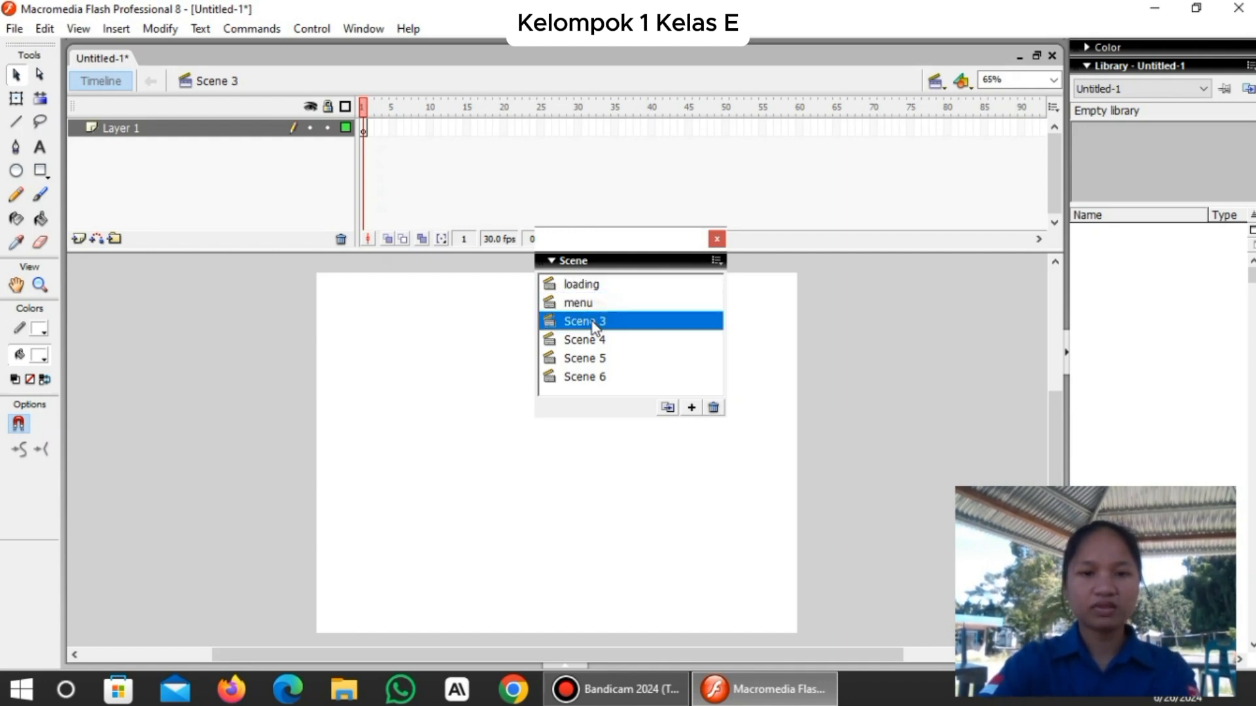
{"action": "double_click", "coordinate": [593, 323]}
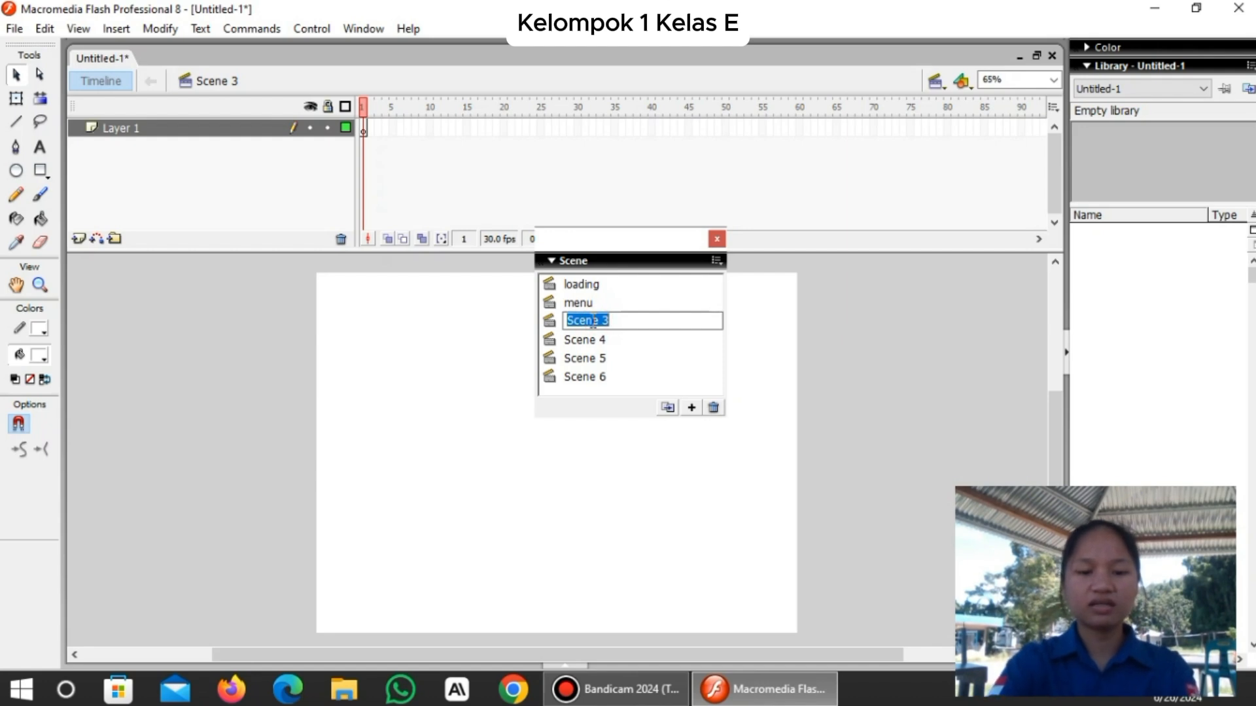
{"action": "type", "text": "tujuan"}
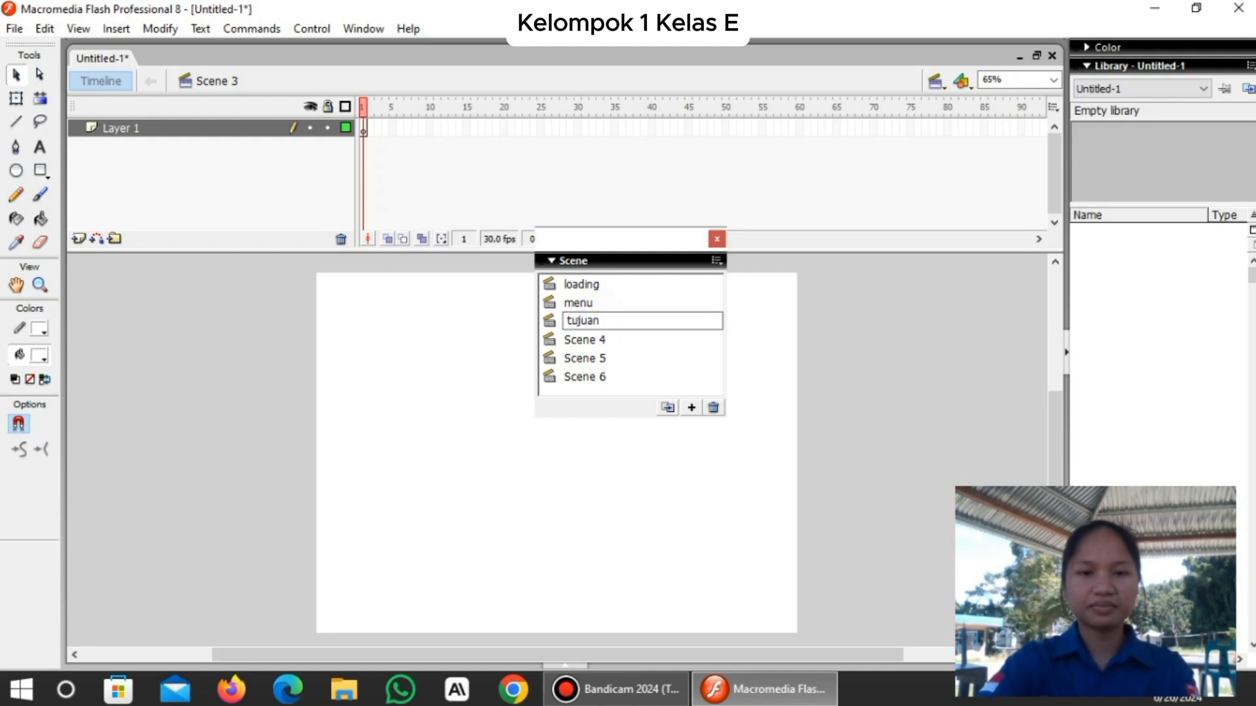
Rename Scene 4 as "materi" and Scene 5 as "soal".
{"action": "left_click", "coordinate": [597, 341]}
{"action": "double_click", "coordinate": [597, 340]}
{"action": "type", "text": "ma"}
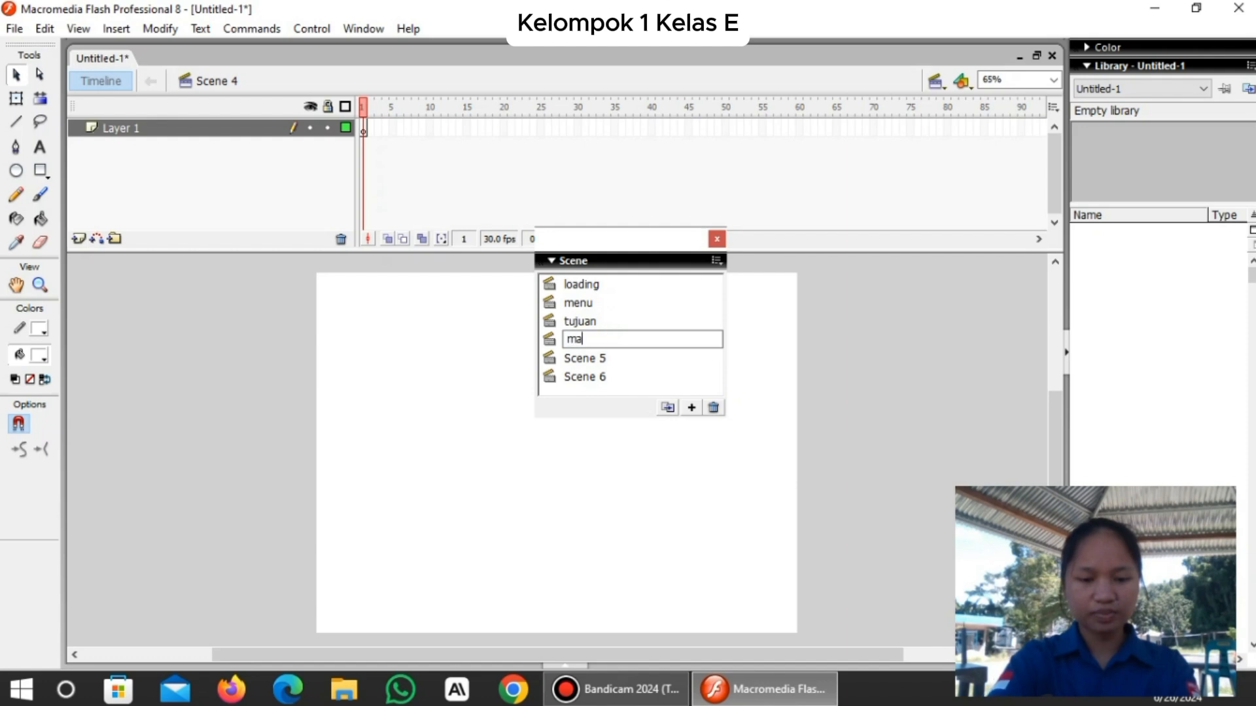
{"action": "type", "text": "teri"}
{"action": "left_click", "coordinate": [599, 359]}
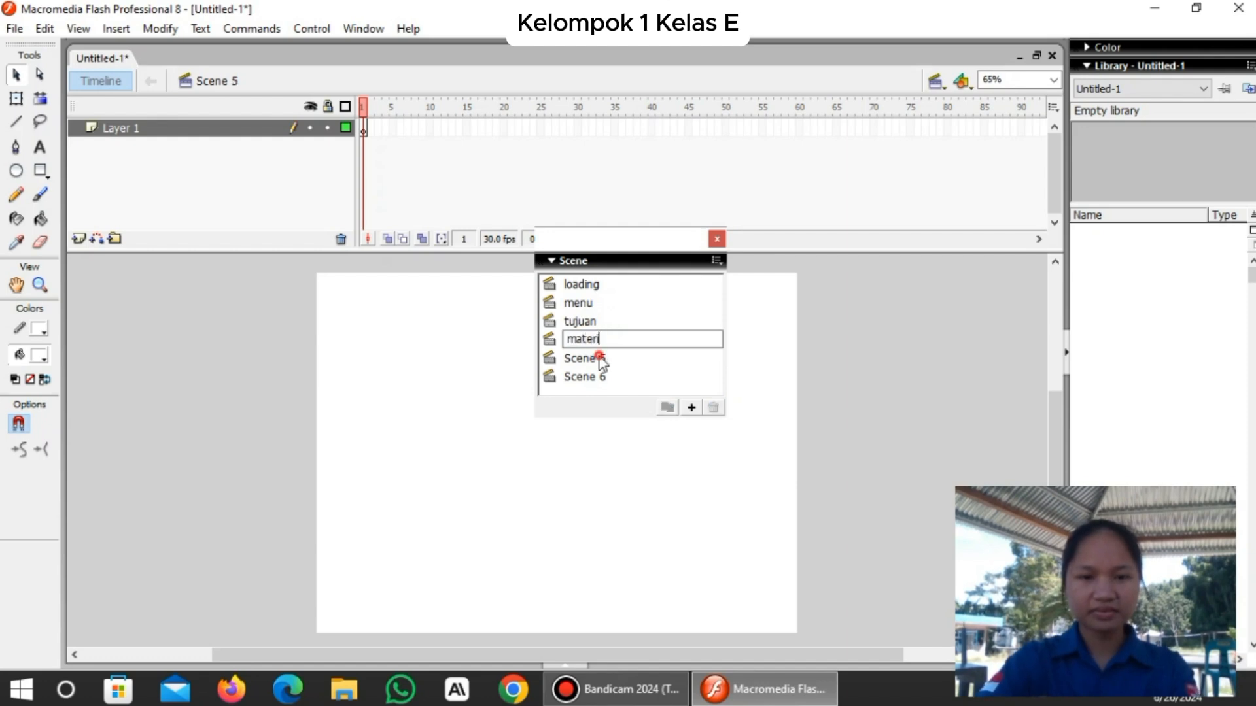
{"action": "double_click", "coordinate": [599, 360]}
{"action": "type", "text": "soal"}
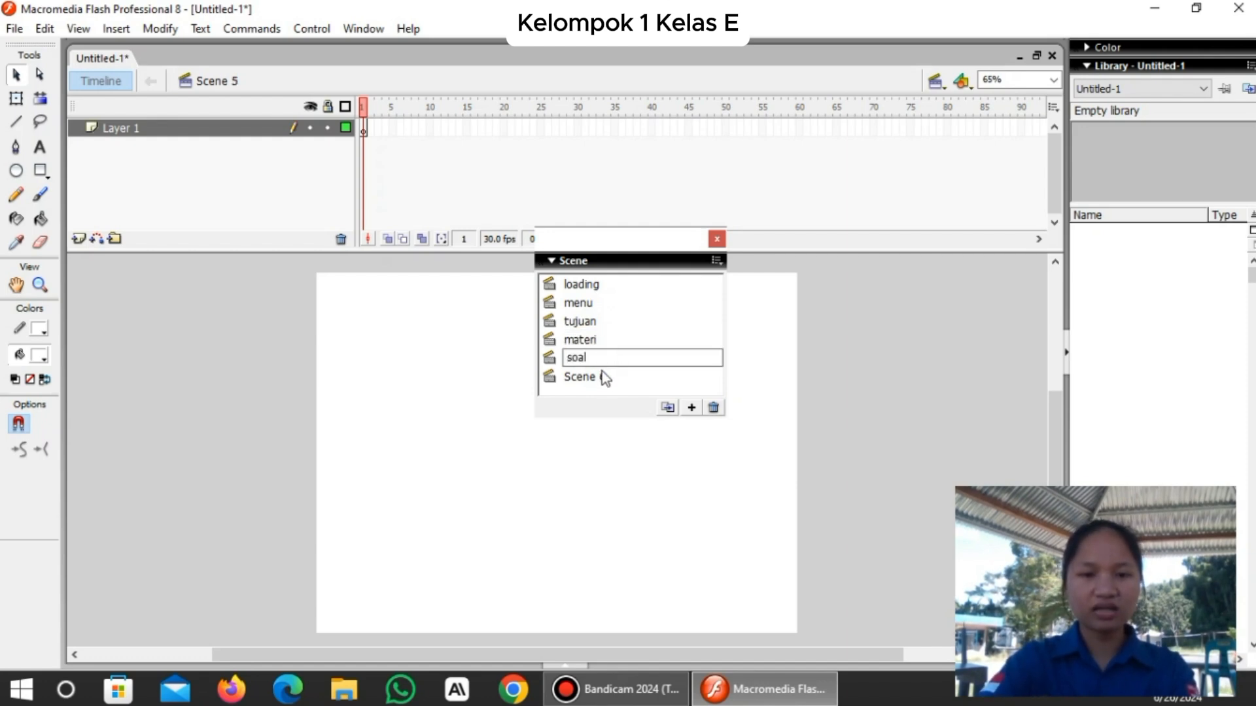
Rename Scene 6 as "profil" and close the Scene list.
{"action": "left_click", "coordinate": [602, 376]}
{"action": "double_click", "coordinate": [601, 376]}
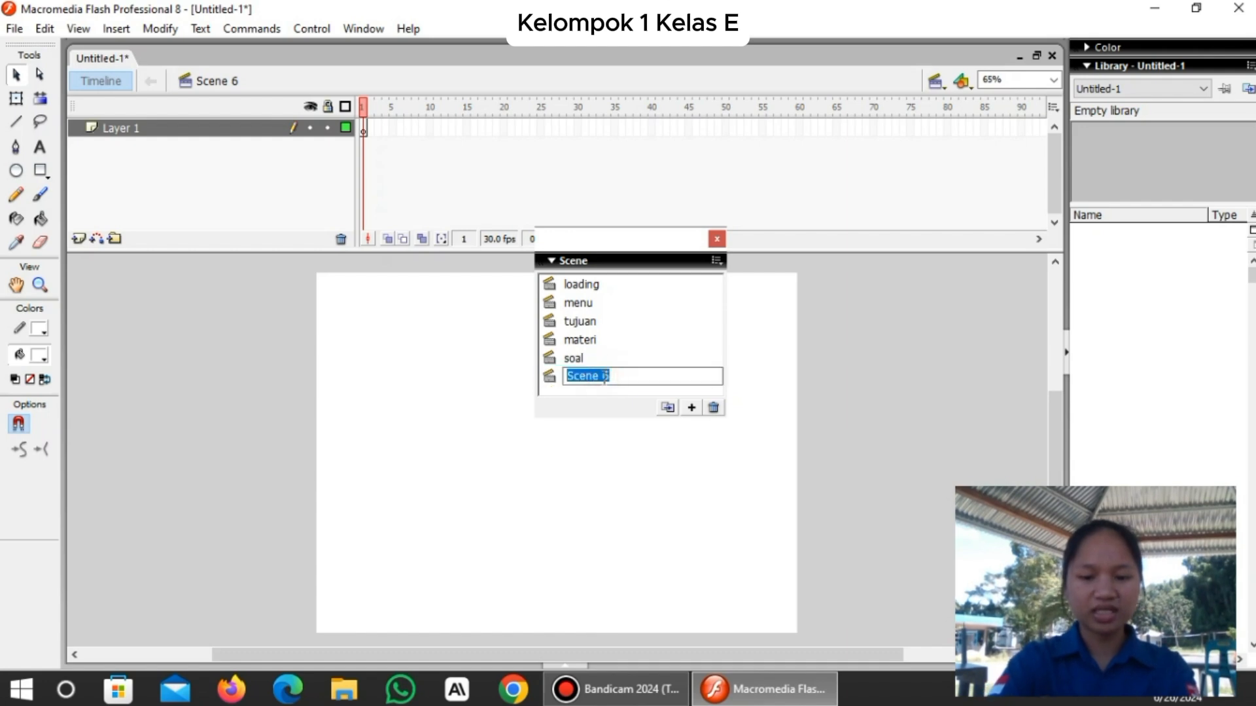
{"action": "type", "text": "profil"}
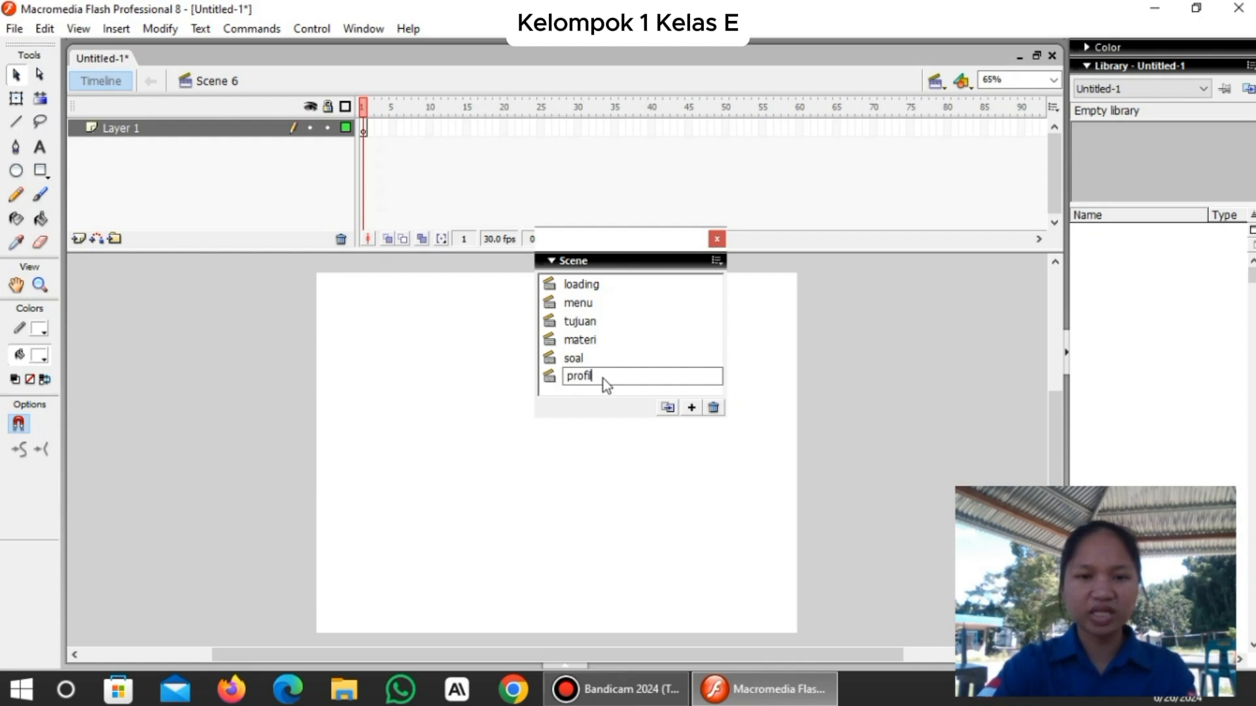
{"action": "left_click", "coordinate": [716, 240]}
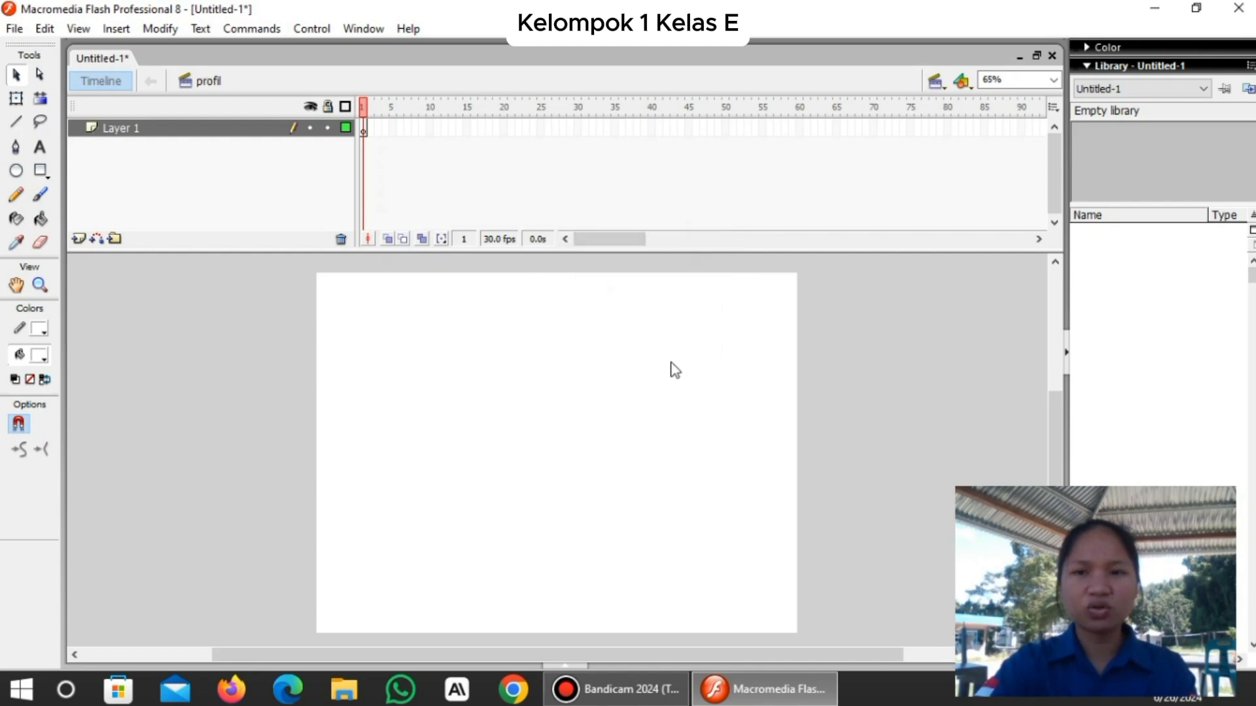
Switch to the loading scene and import the "background macro media" image from the Camera Roll folder onto the stage.
{"action": "left_click", "coordinate": [945, 91]}
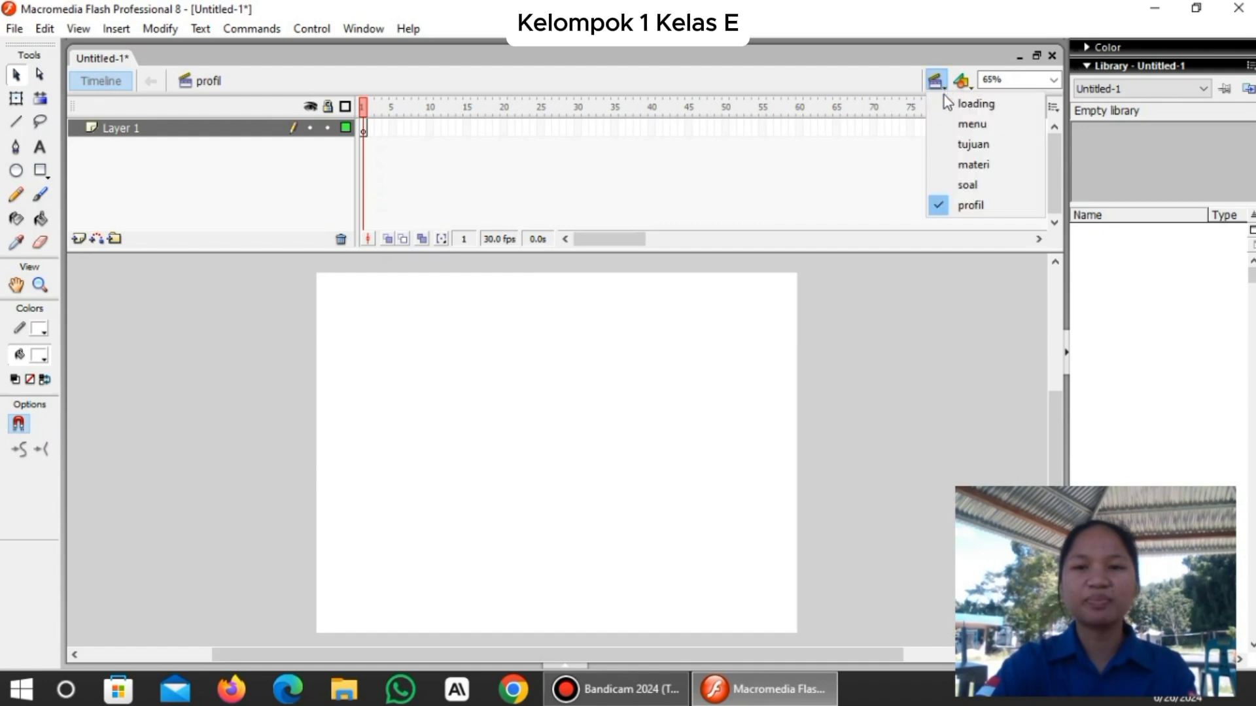
{"action": "left_click", "coordinate": [947, 103]}
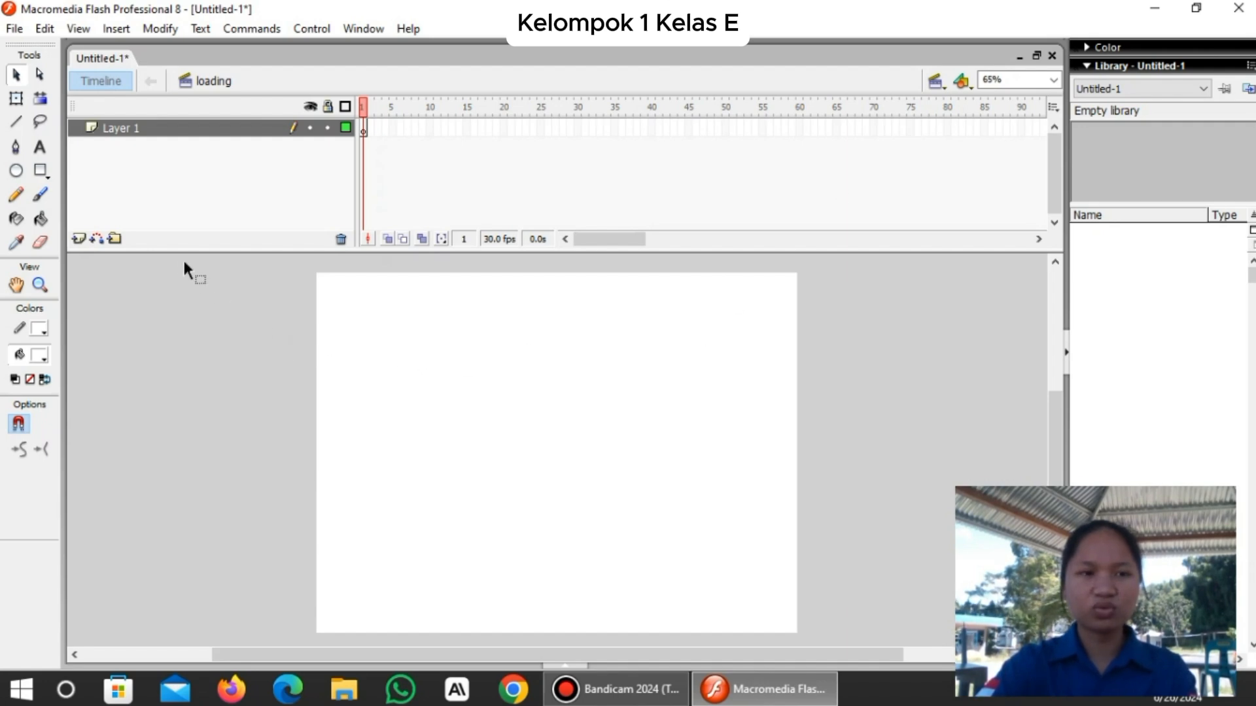
{"action": "left_click", "coordinate": [15, 29]}
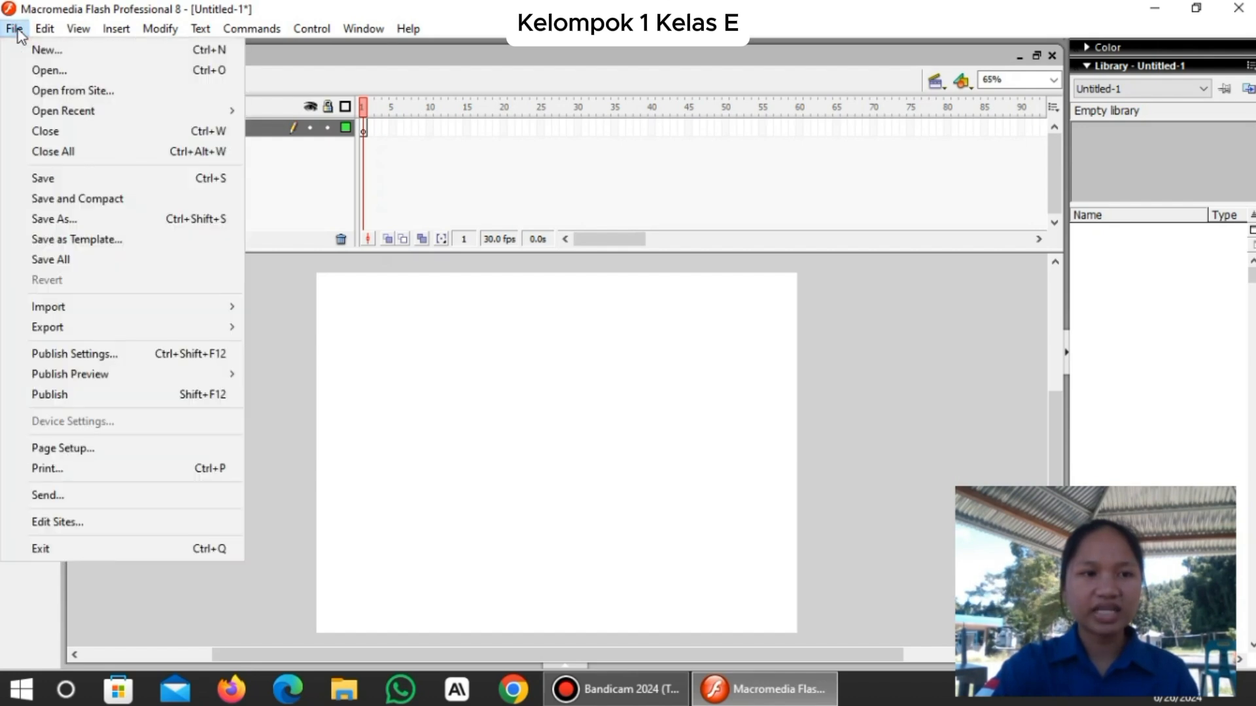
{"action": "mouse_move", "coordinate": [55, 312]}
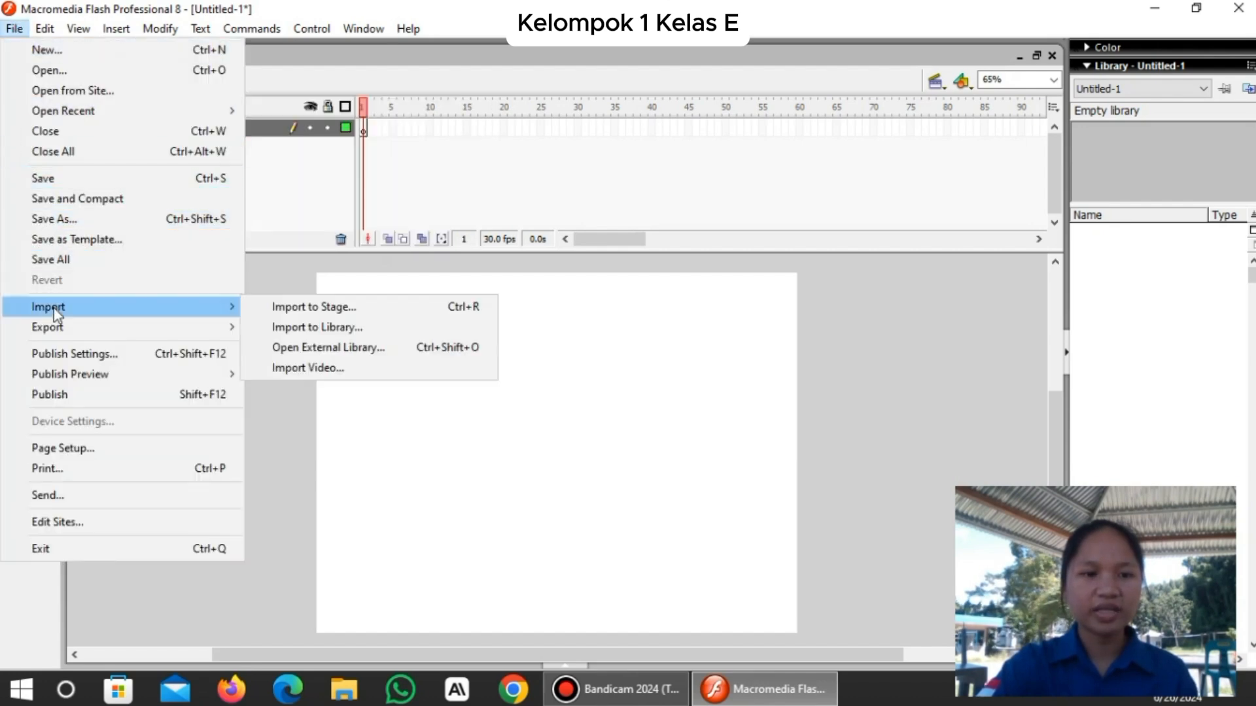
{"action": "left_click", "coordinate": [259, 307]}
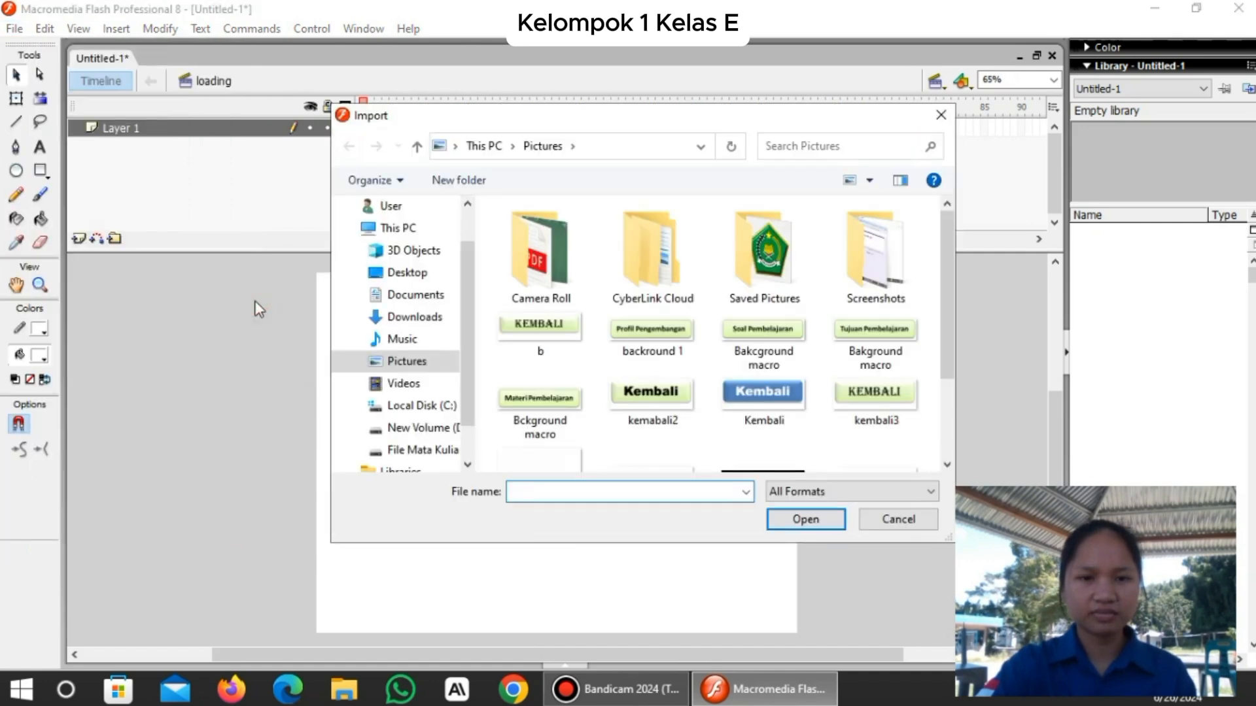
{"action": "double_click", "coordinate": [557, 259]}
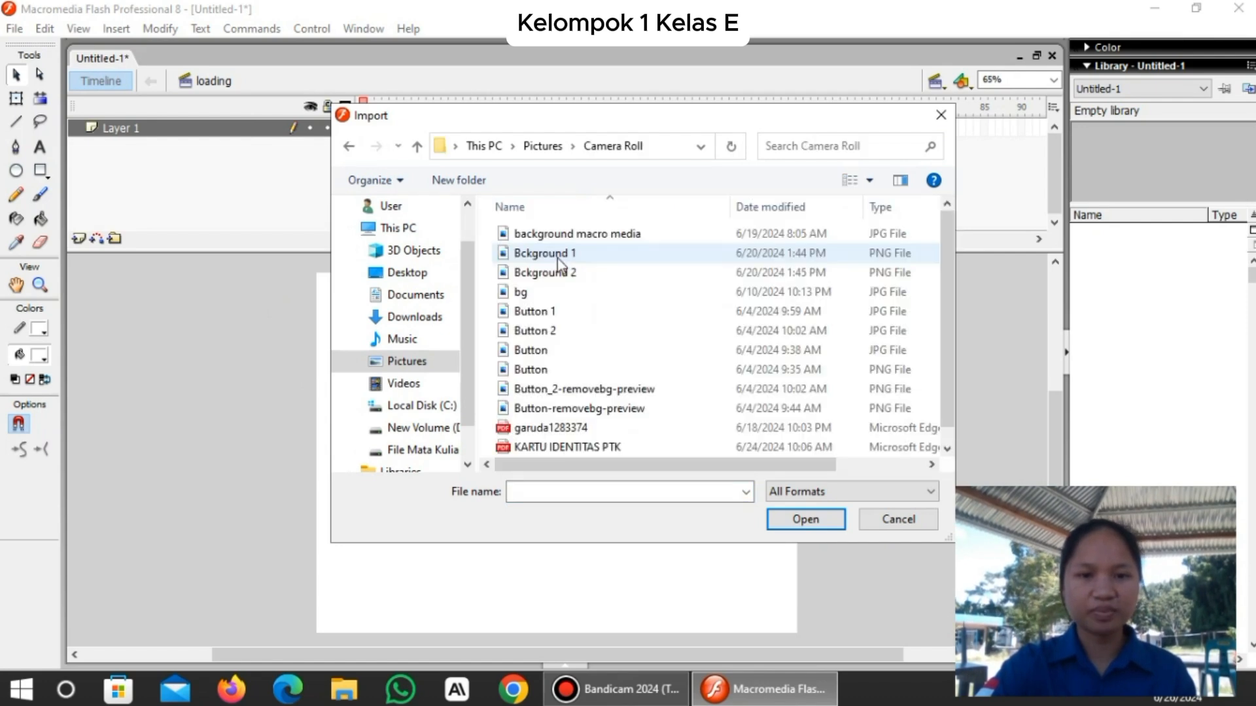
{"action": "left_click", "coordinate": [606, 233]}
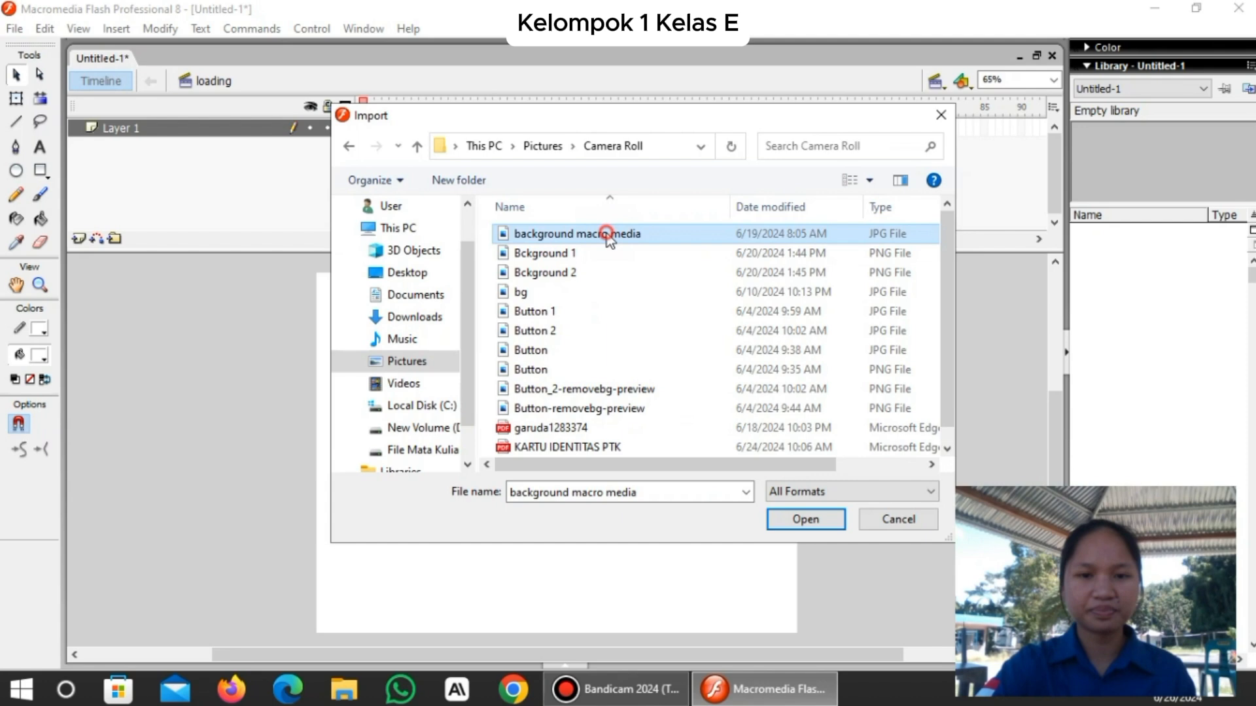
{"action": "left_click", "coordinate": [809, 521]}
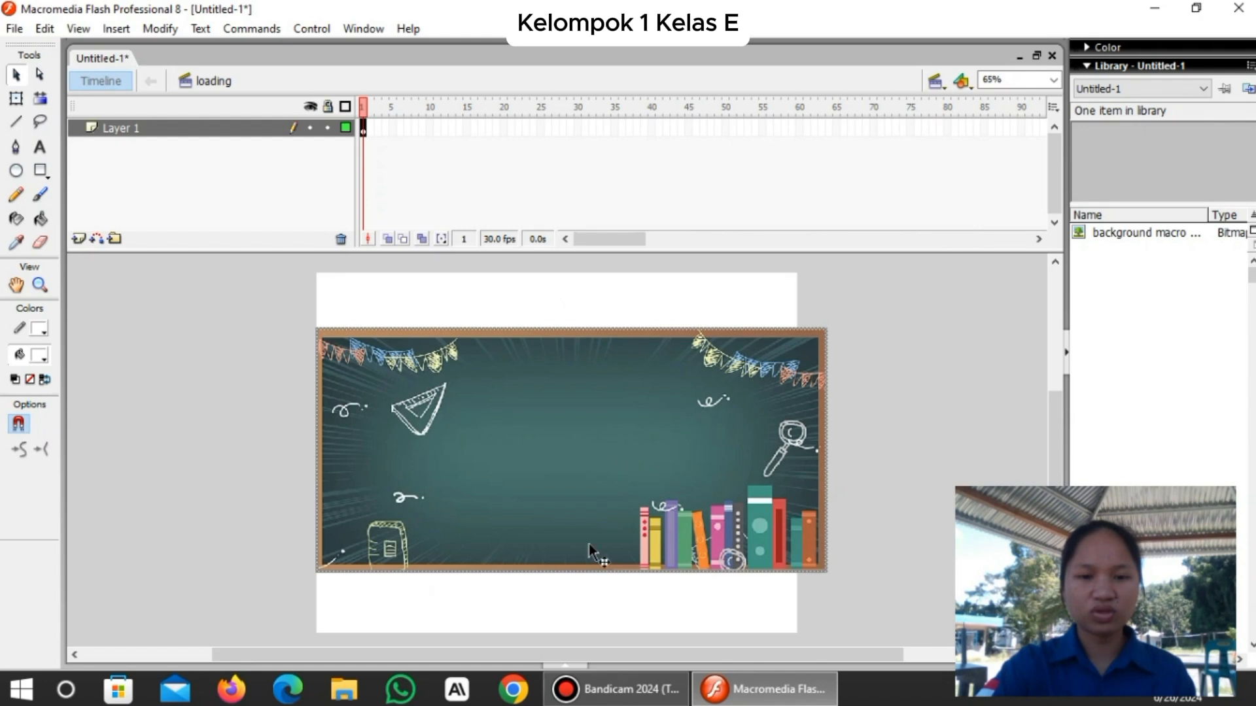
Resize the imported background image to 800 wide by 600 high and move it up to cover the stage.
{"action": "left_click", "coordinate": [567, 667]}
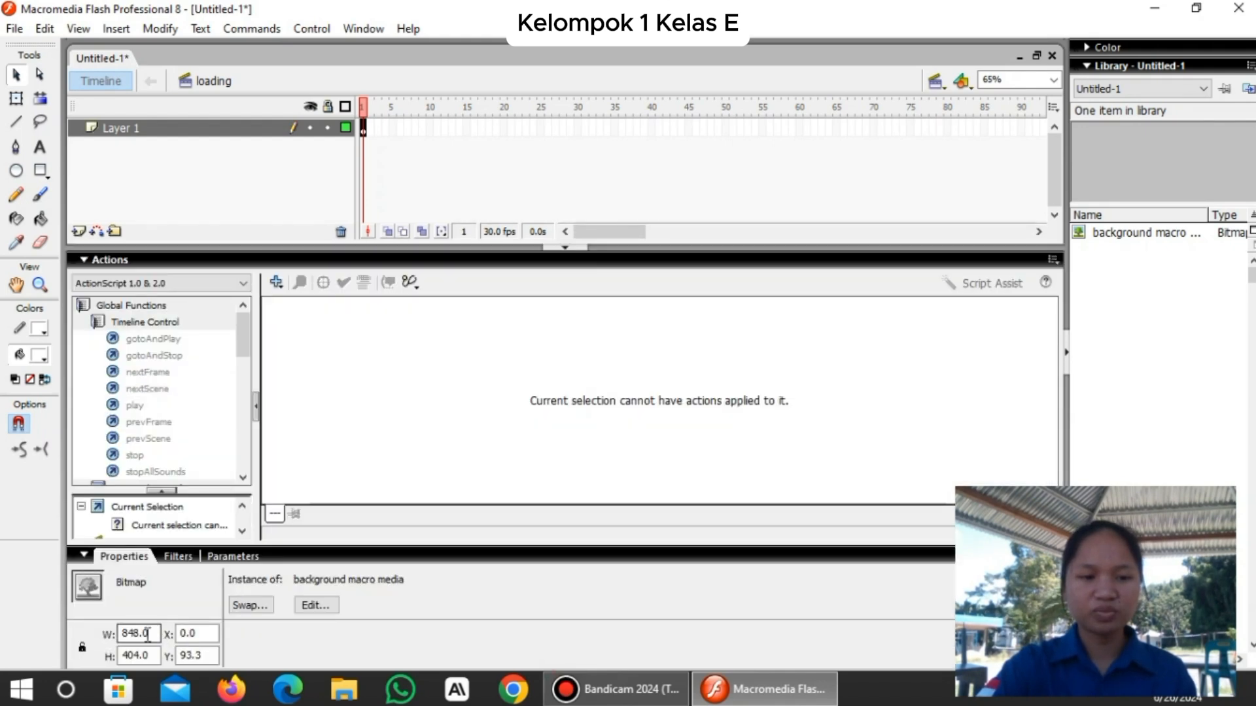
{"action": "left_click_drag", "start_coordinate": [149, 633], "coordinate": [118, 638]}
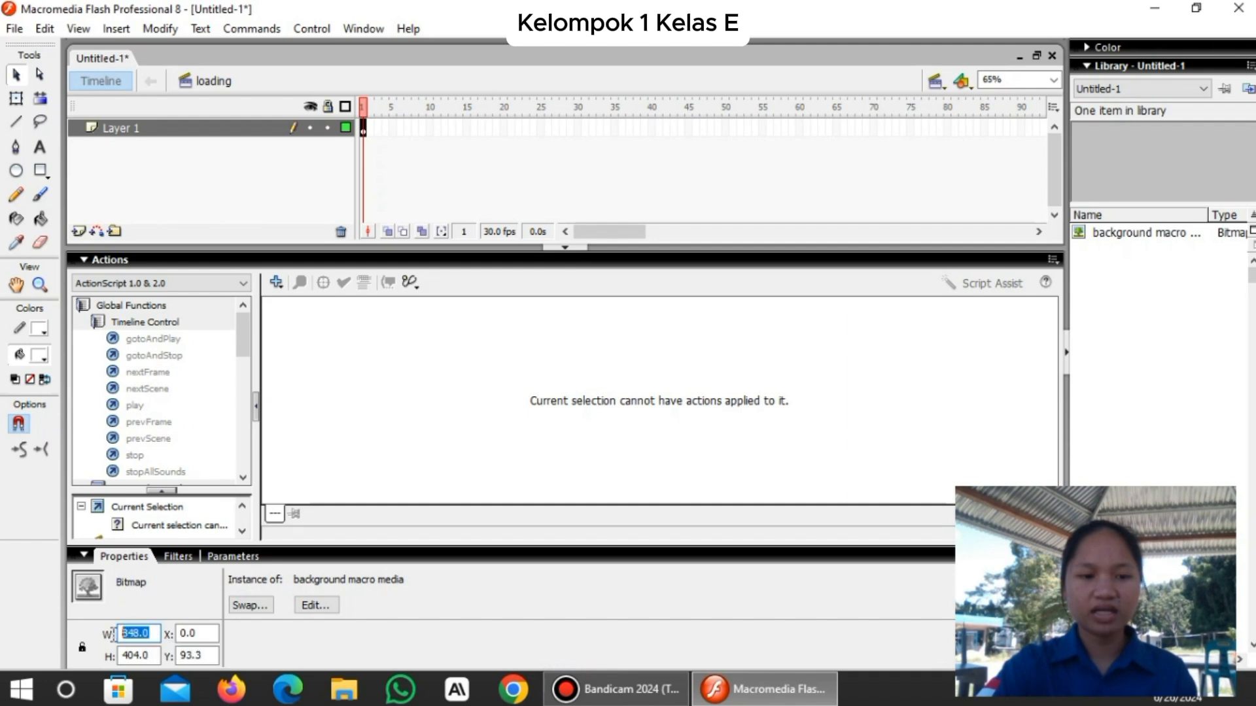
{"action": "type", "text": "8"}
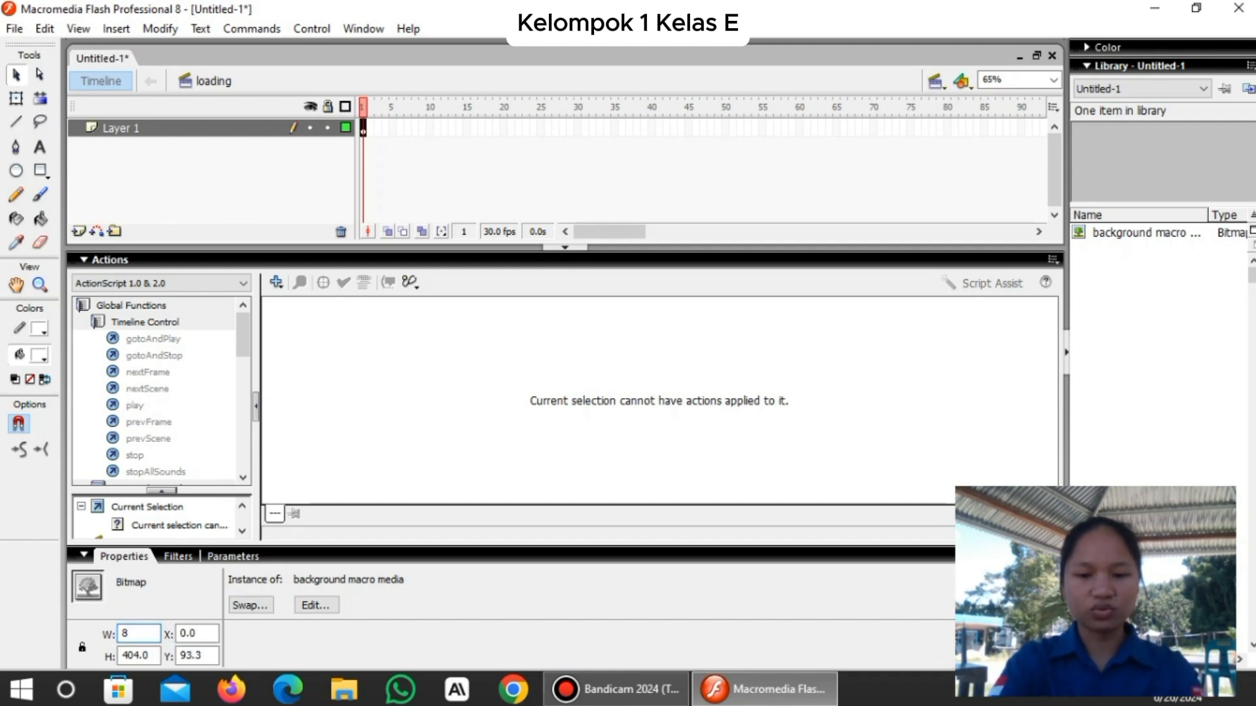
{"action": "type", "text": "00"}
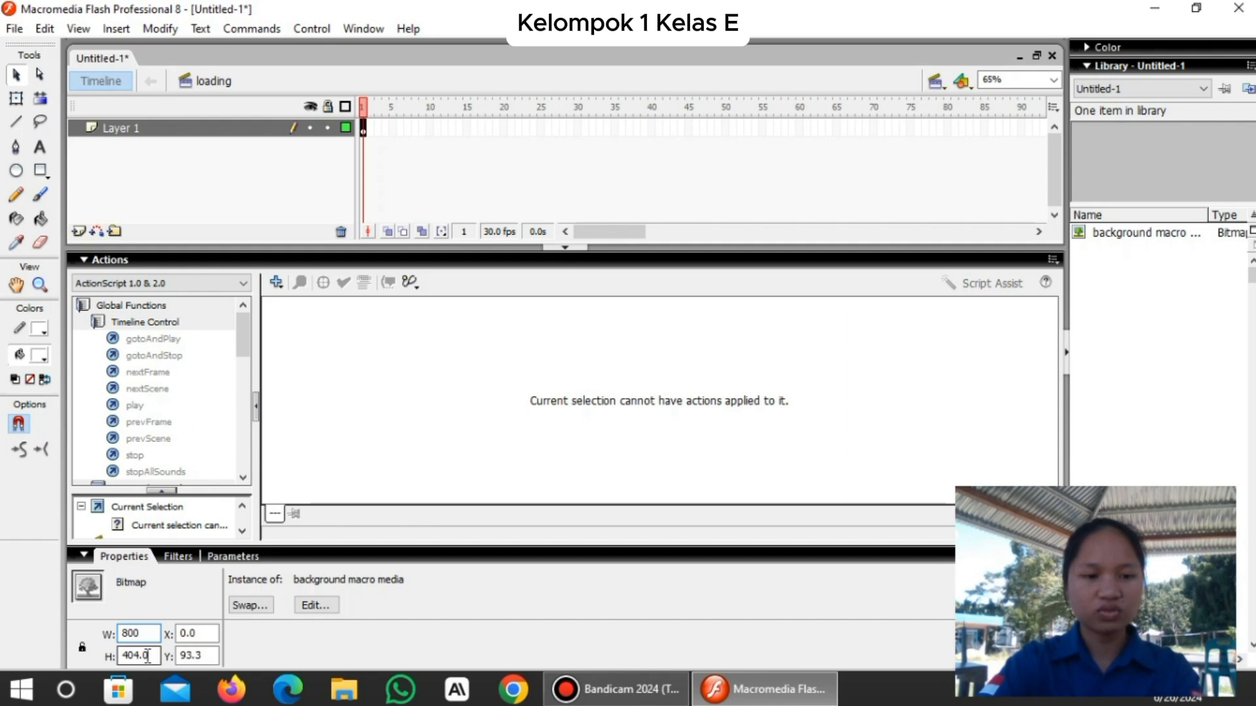
{"action": "left_click_drag", "start_coordinate": [155, 655], "coordinate": [121, 660]}
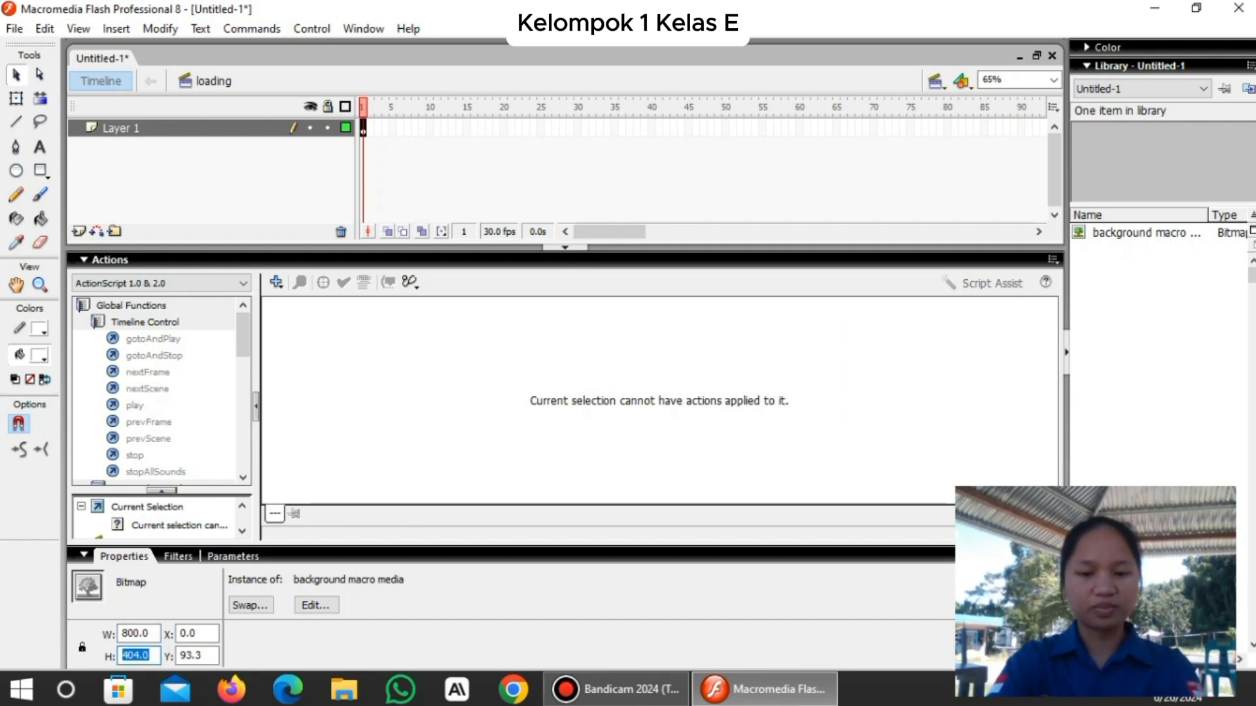
{"action": "type", "text": "600"}
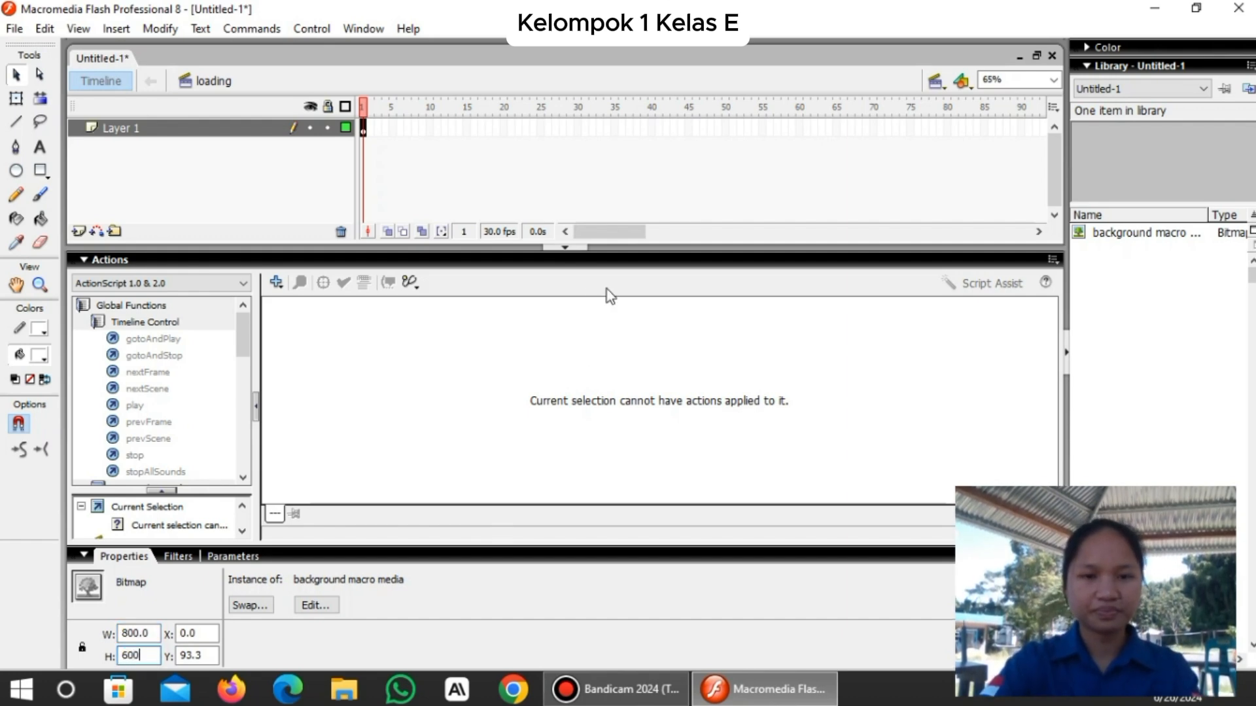
{"action": "left_click", "coordinate": [561, 249]}
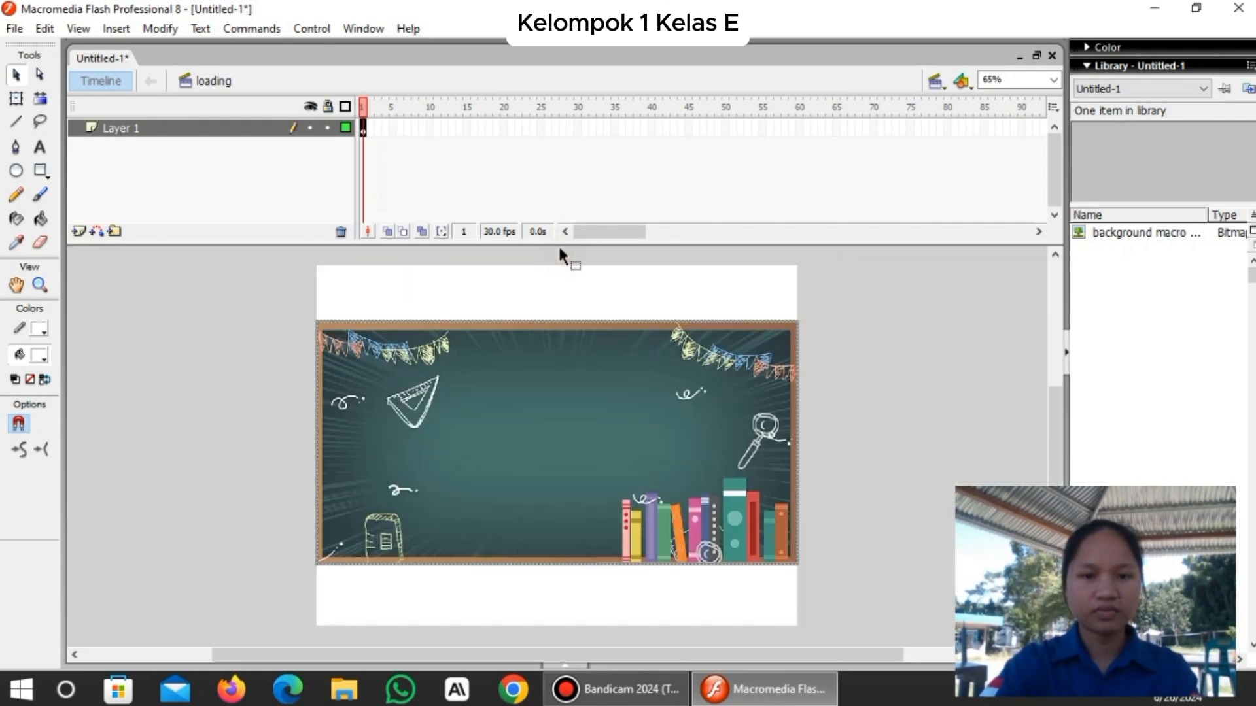
{"action": "left_click_drag", "start_coordinate": [566, 347], "coordinate": [567, 291]}
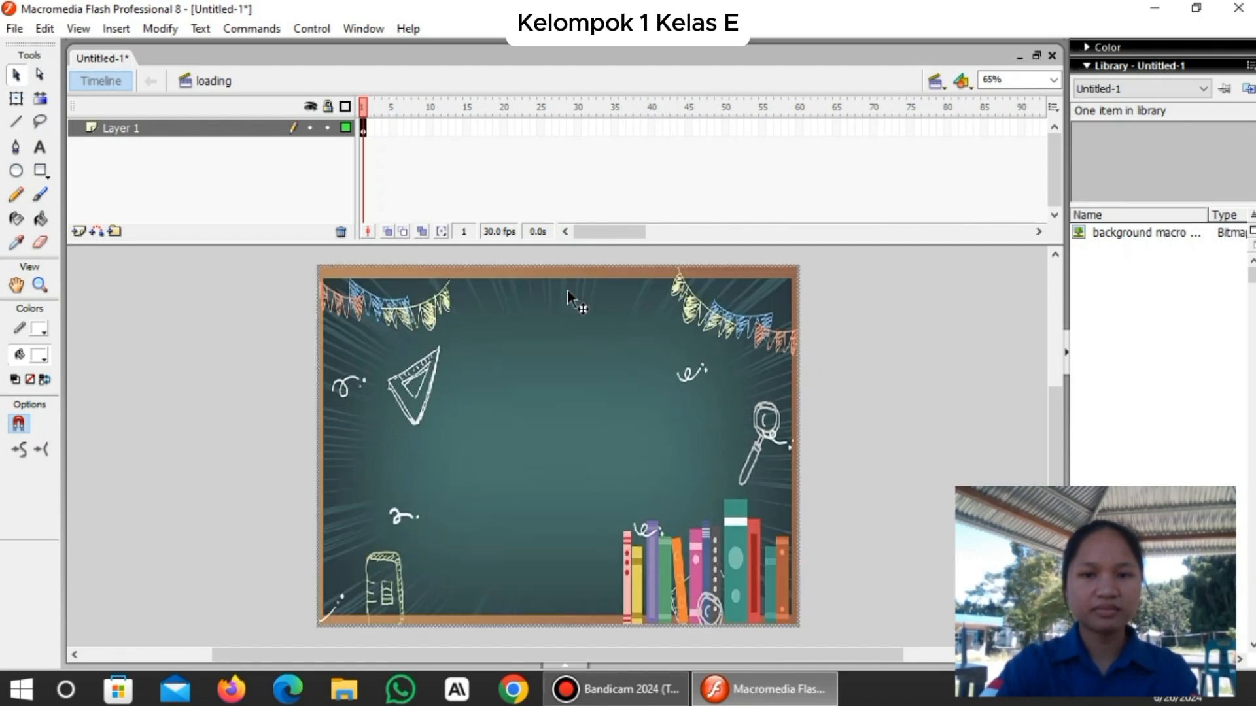
{"action": "left_click", "coordinate": [299, 342]}
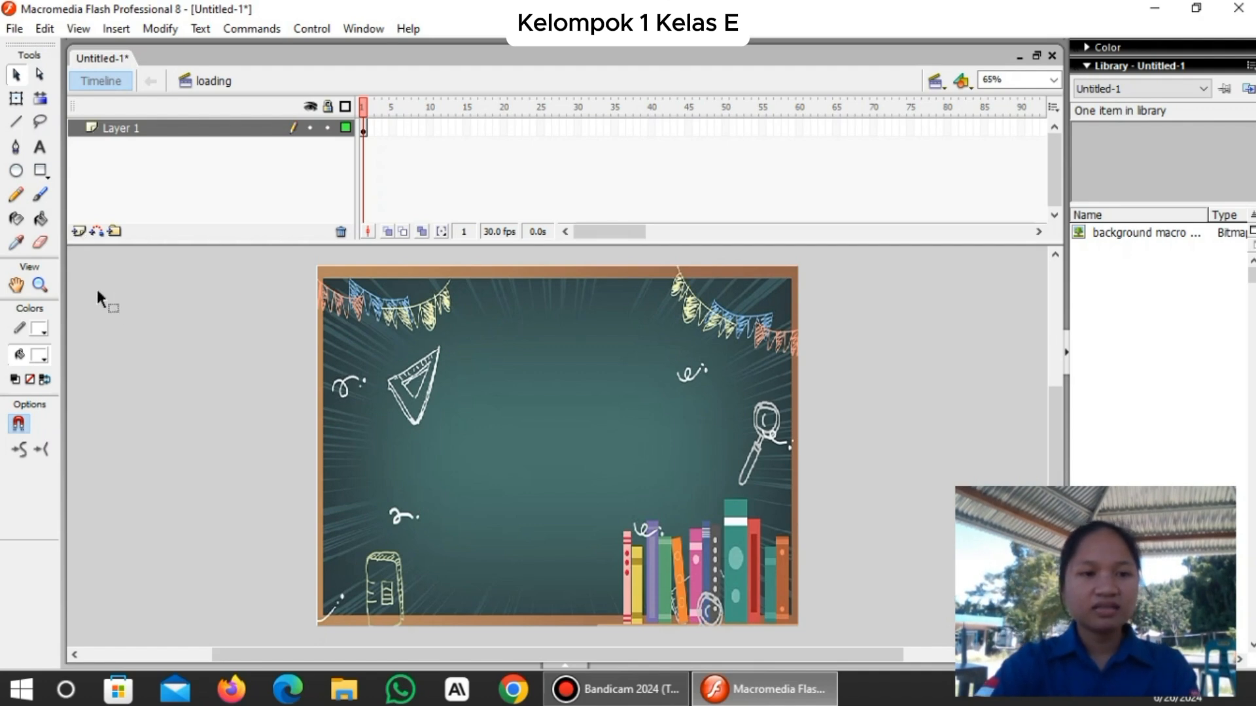
Add three new layers above Layer 1 in the loading scene.
{"action": "left_click", "coordinate": [79, 231]}
{"action": "left_click", "coordinate": [79, 231]}
{"action": "left_click", "coordinate": [79, 232]}
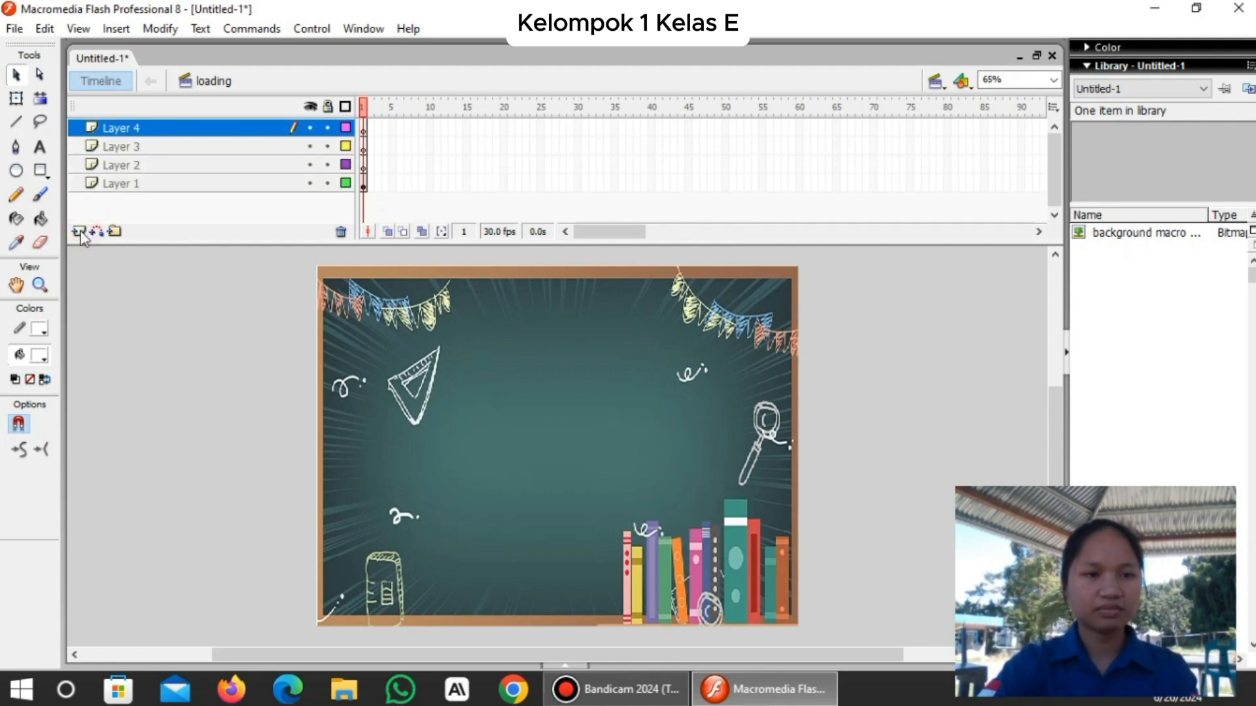
Rename Layer 1 as "background" and Layer 2 as "kotak loading".
{"action": "left_click", "coordinate": [137, 185]}
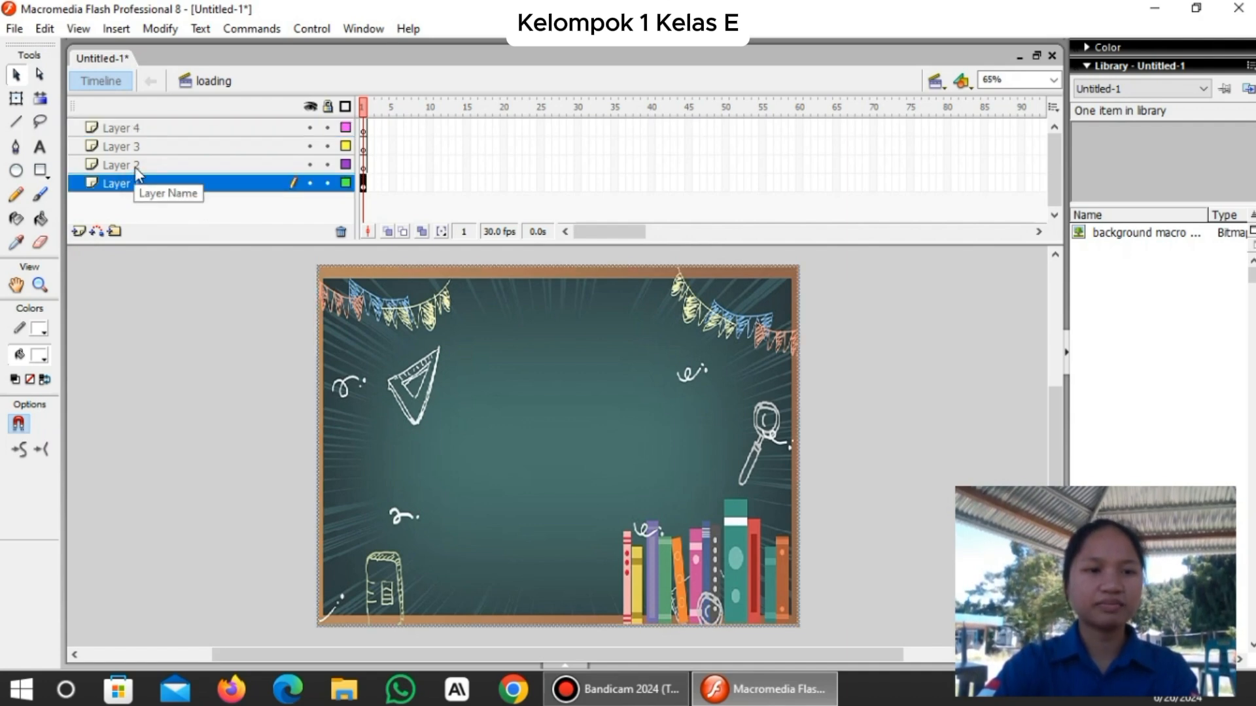
{"action": "double_click", "coordinate": [136, 185]}
{"action": "type", "text": "bac"}
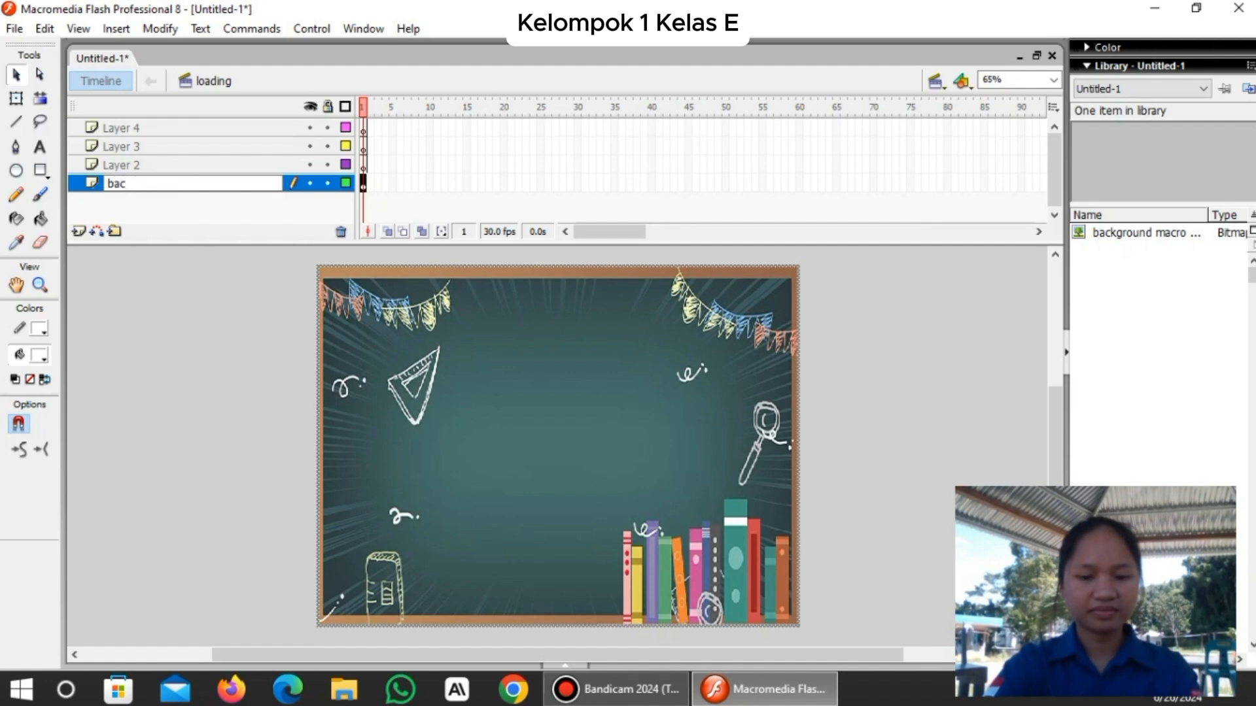
{"action": "type", "text": "kground"}
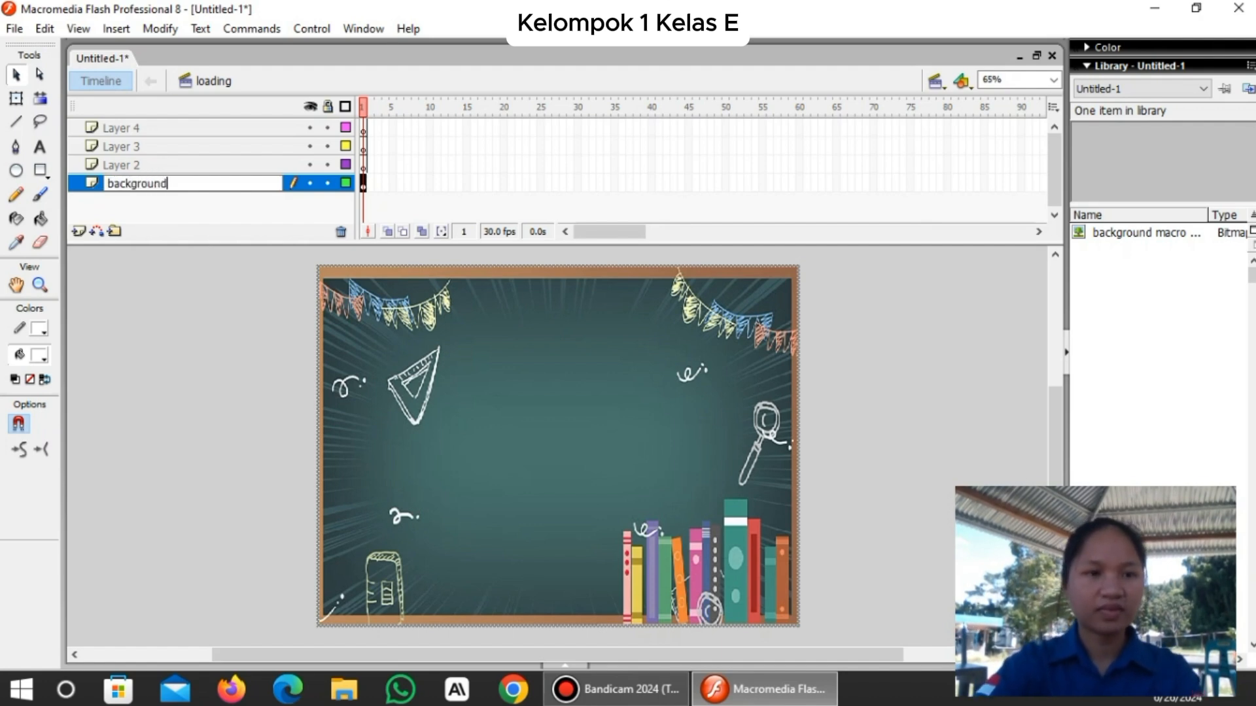
{"action": "key", "text": "Return"}
{"action": "double_click", "coordinate": [121, 166]}
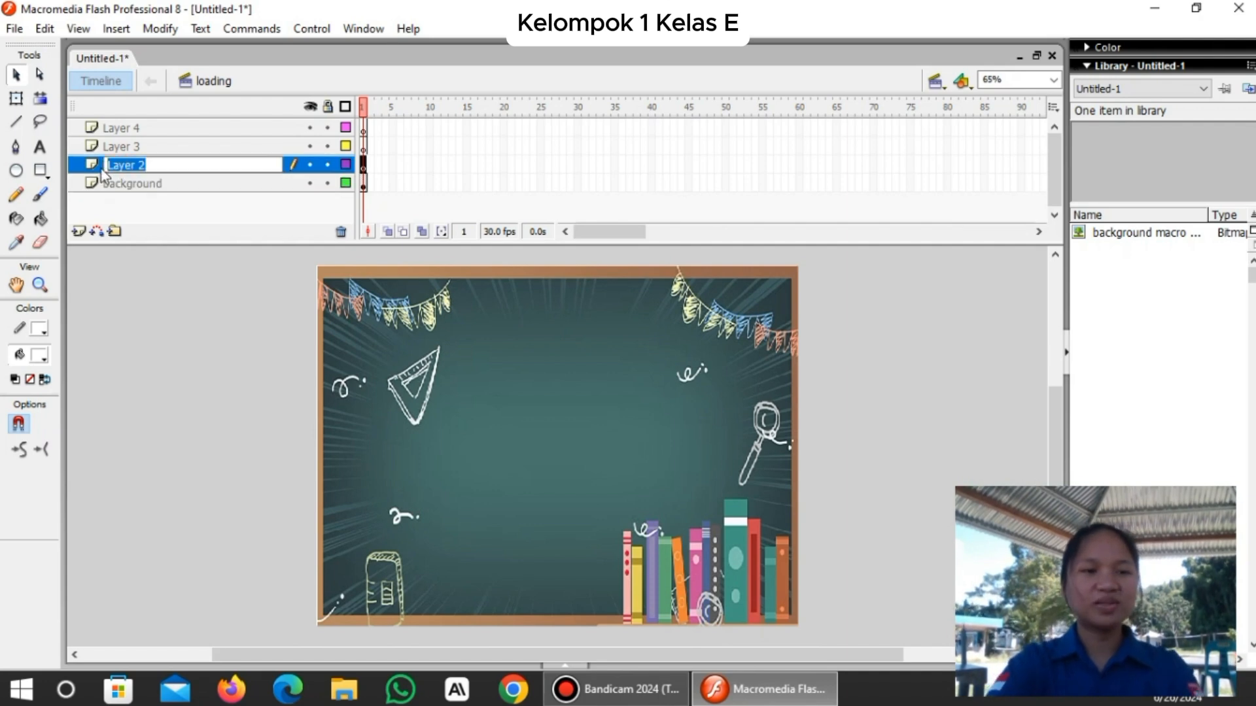
{"action": "type", "text": "kota"}
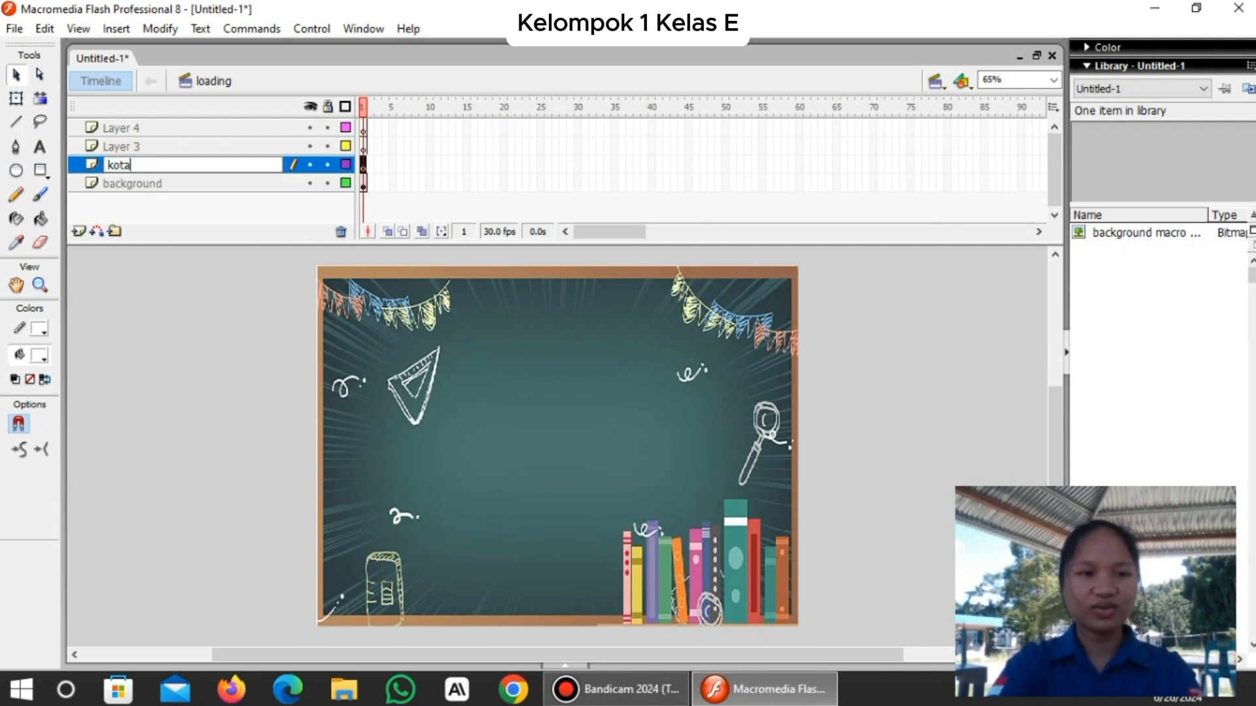
{"action": "type", "text": "k loading"}
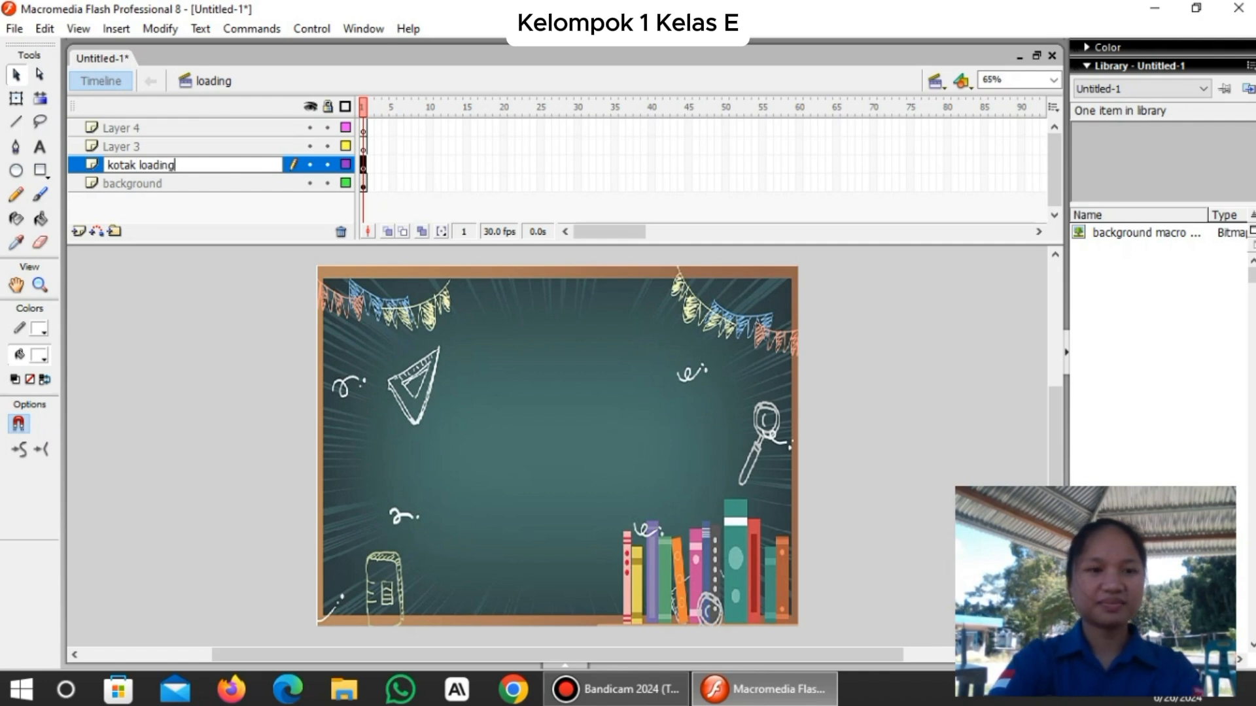
{"action": "left_click", "coordinate": [125, 148]}
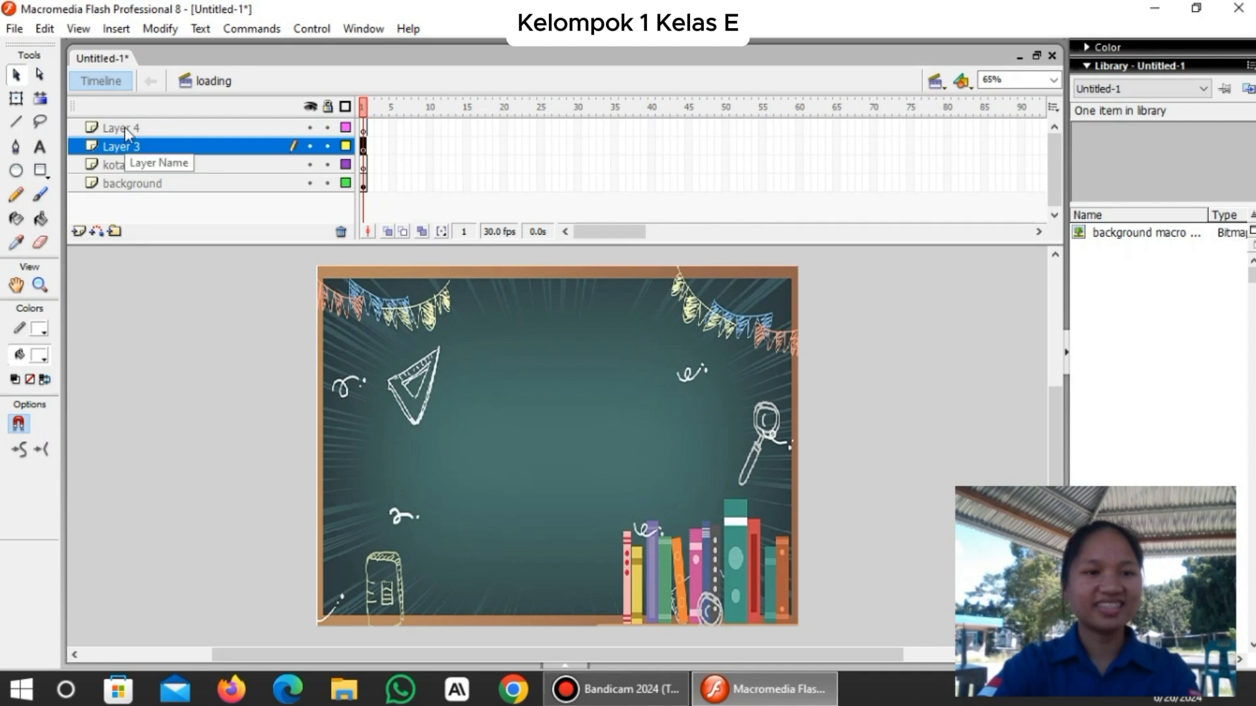
Rename Layer 3 as "kotak luar loading".
{"action": "left_click", "coordinate": [125, 128]}
{"action": "left_click", "coordinate": [132, 146]}
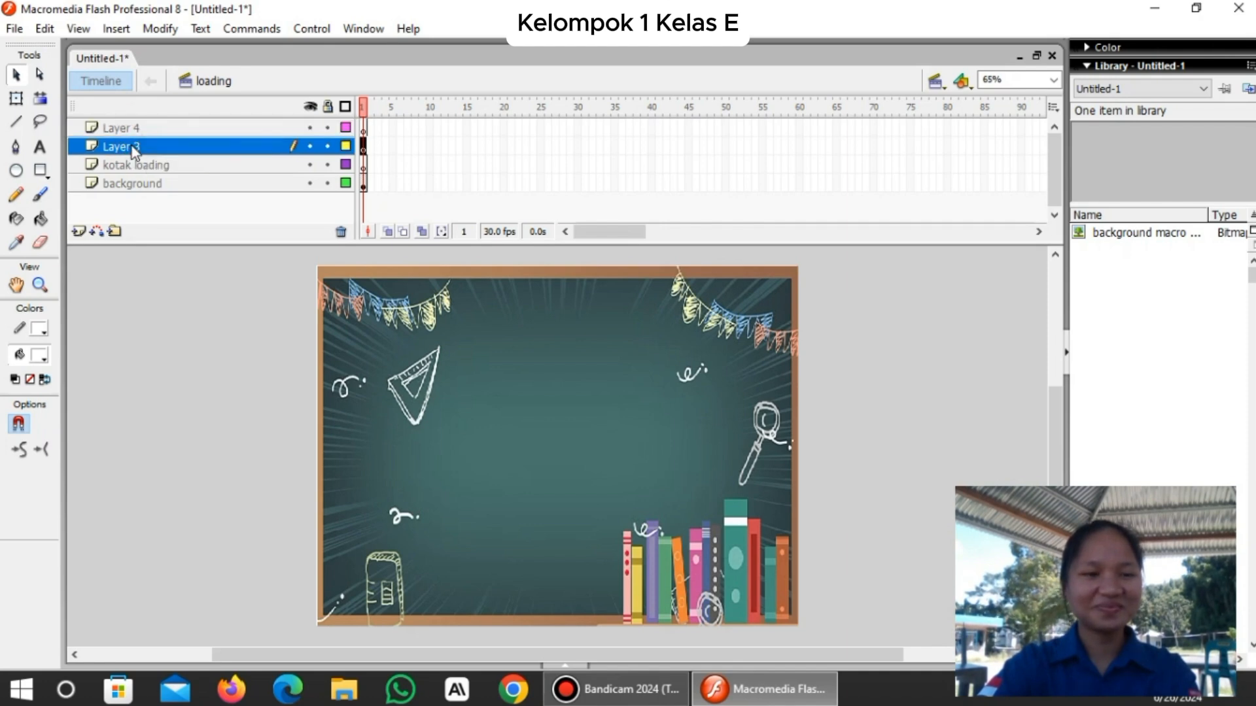
{"action": "double_click", "coordinate": [131, 146]}
{"action": "left_click_drag", "start_coordinate": [153, 145], "coordinate": [98, 153]}
{"action": "type", "text": "kot"}
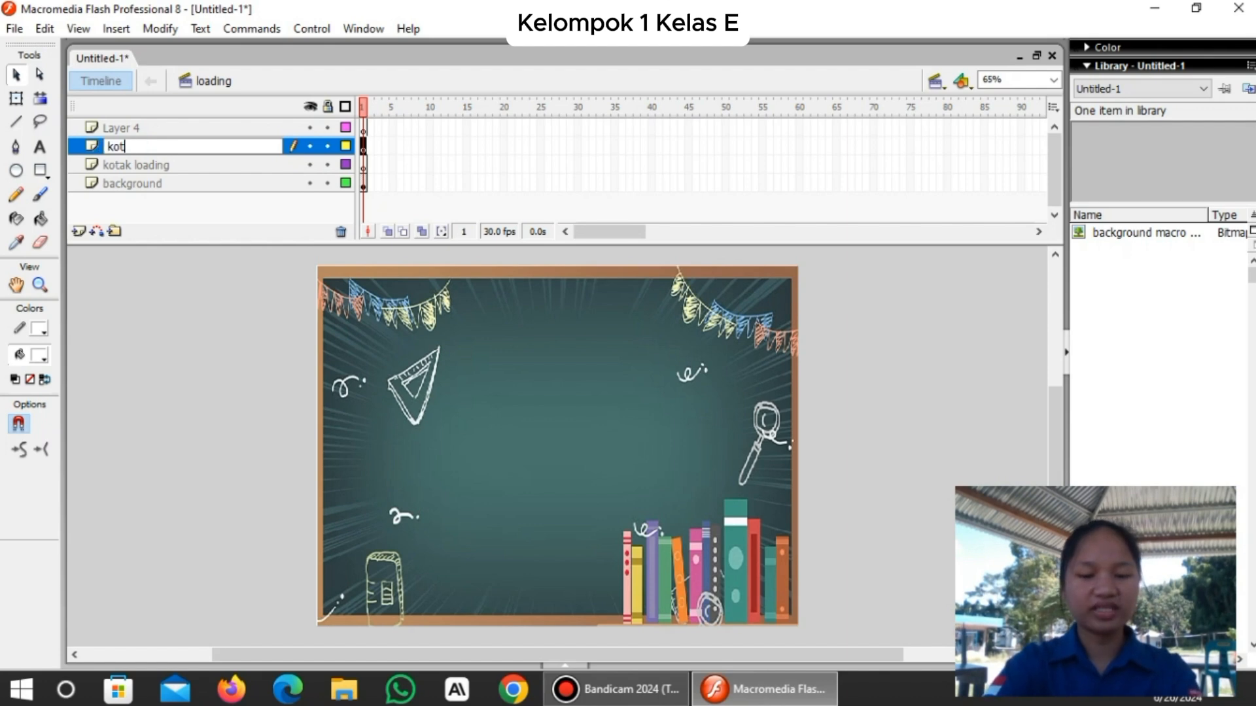
{"action": "type", "text": "ak luar loa"}
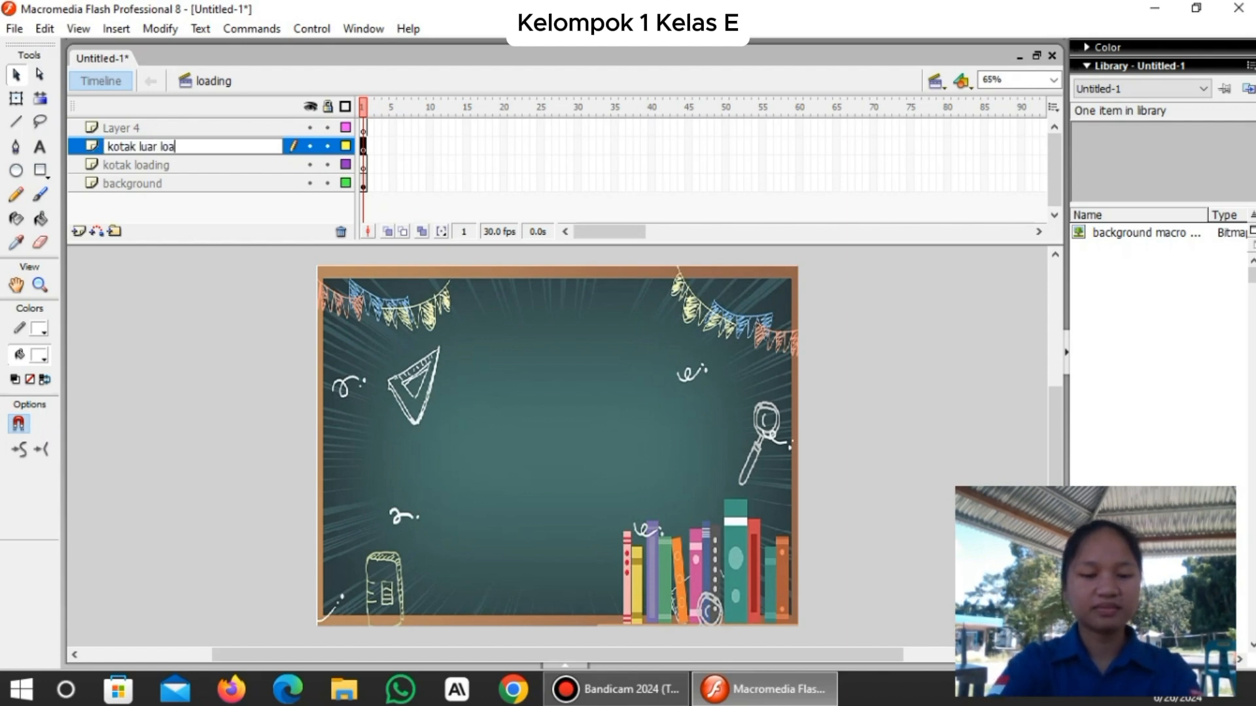
{"action": "type", "text": "ding"}
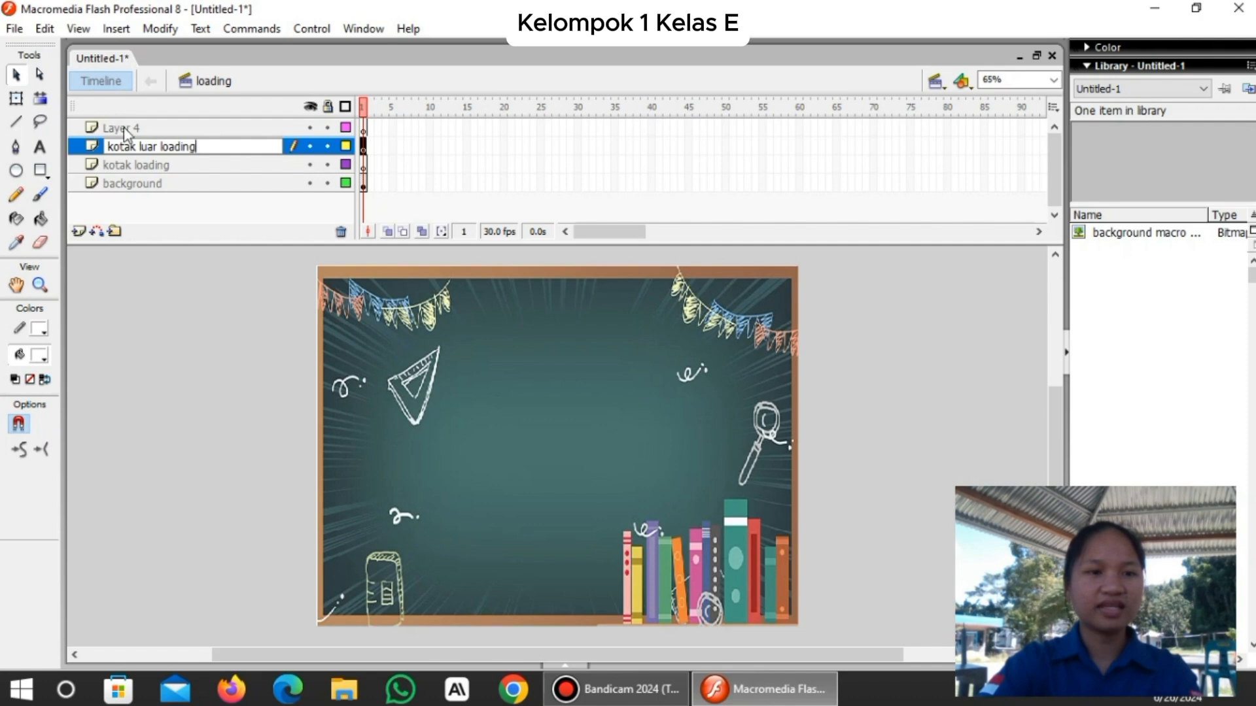
{"action": "key", "text": "Return"}
Rename Layer 4 as "tulisan loading".
{"action": "left_click", "coordinate": [124, 128]}
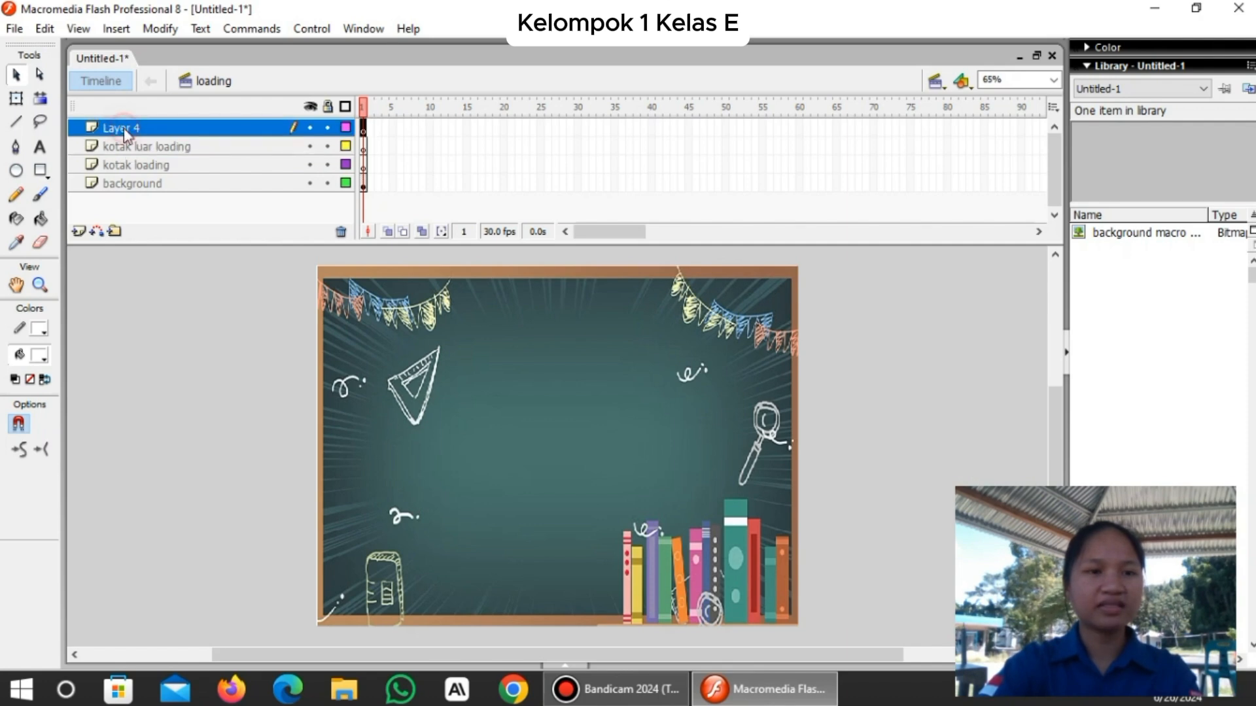
{"action": "left_click", "coordinate": [132, 147]}
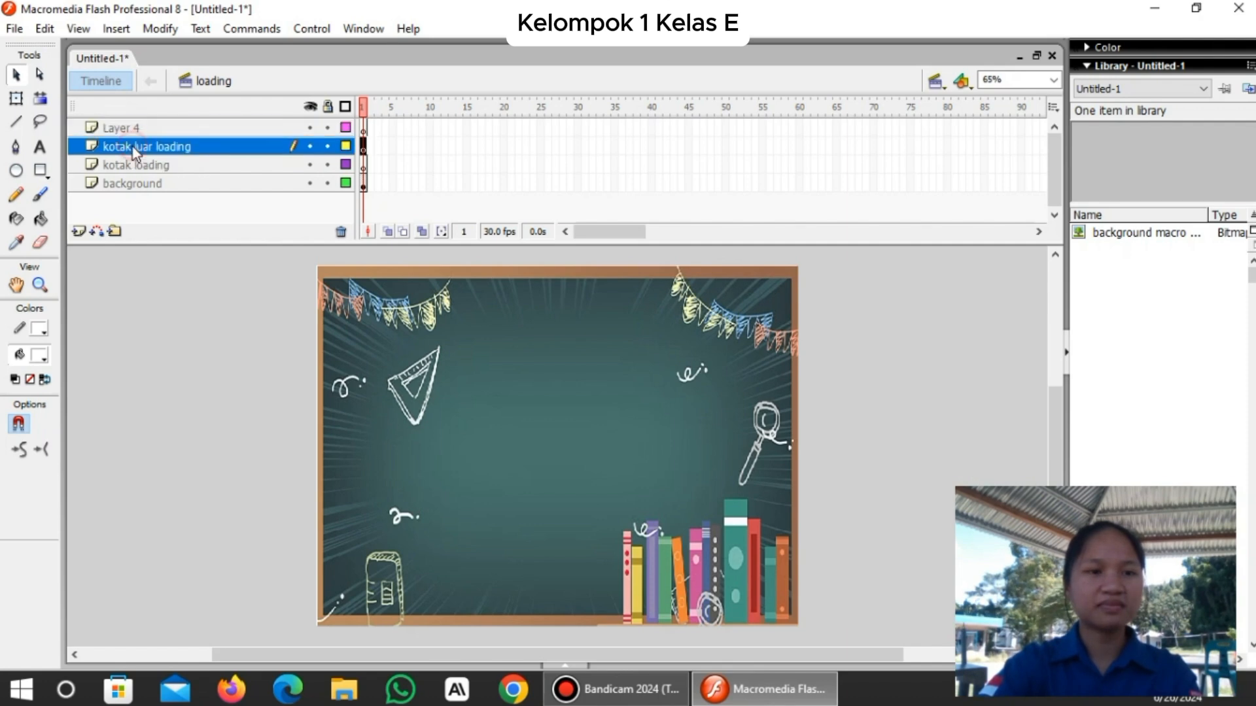
{"action": "left_click", "coordinate": [119, 127]}
{"action": "double_click", "coordinate": [120, 128]}
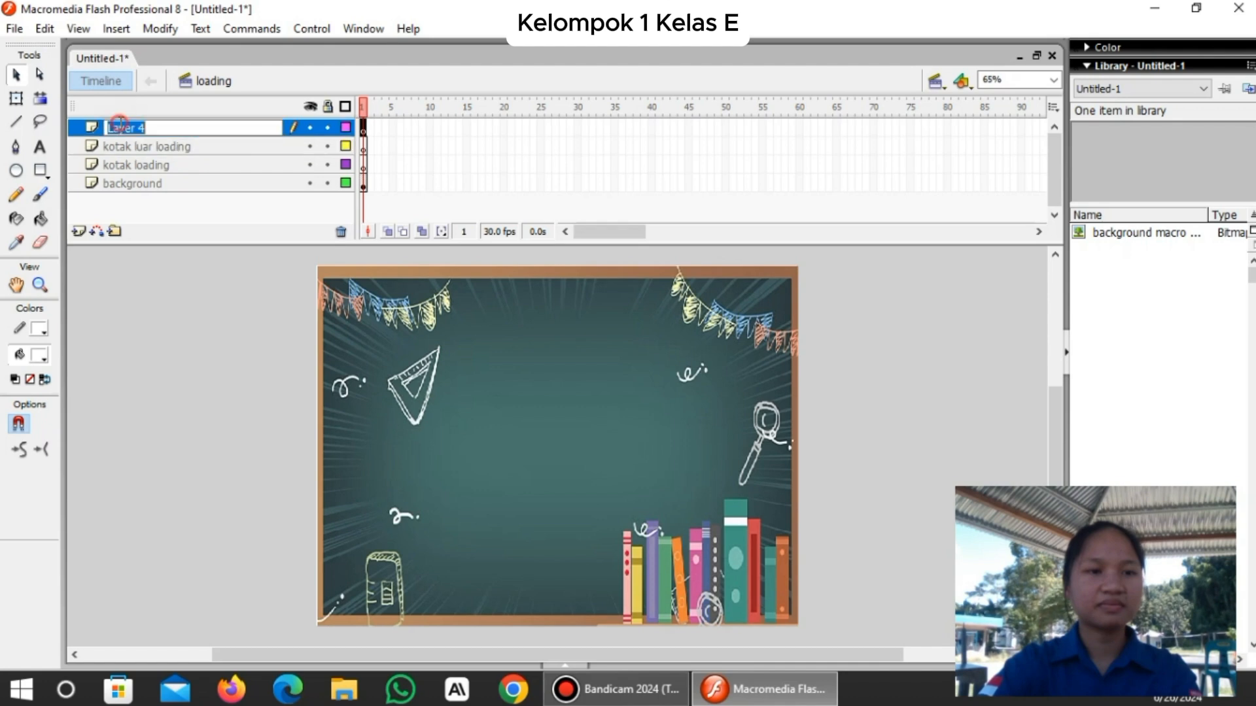
{"action": "key", "text": "End"}
{"action": "left_click_drag", "start_coordinate": [150, 127], "coordinate": [94, 136]}
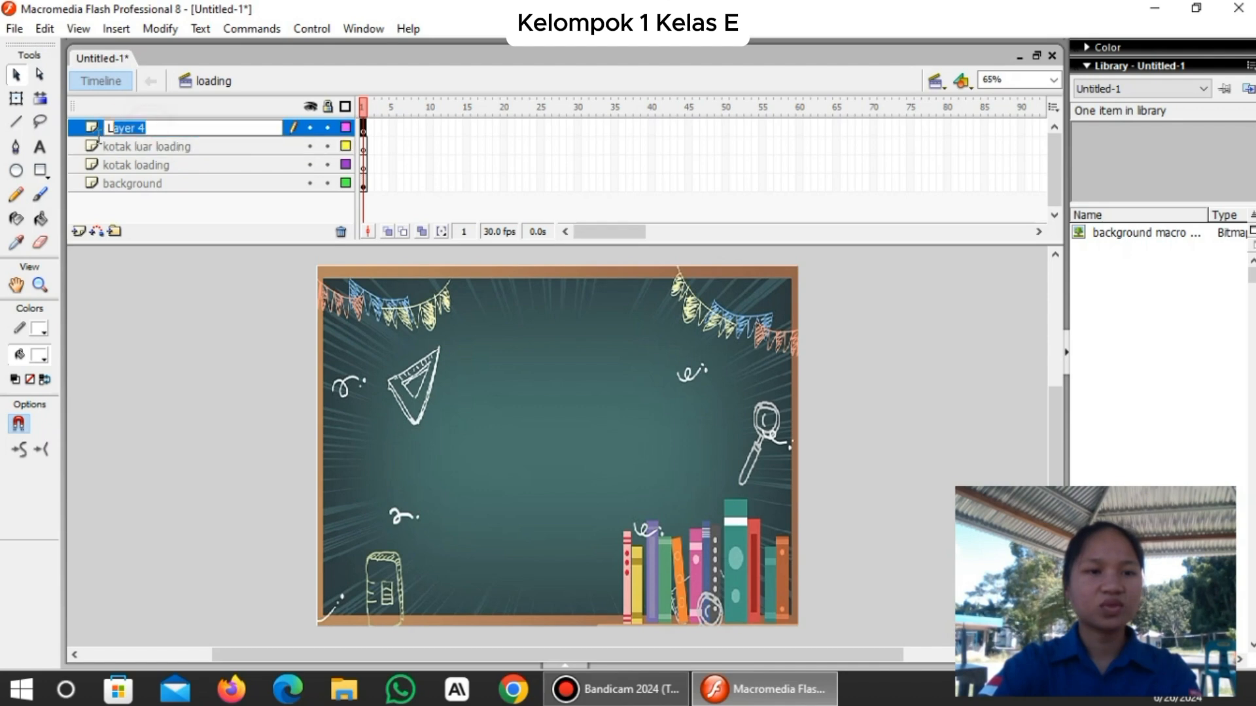
{"action": "type", "text": "tulisan ("}
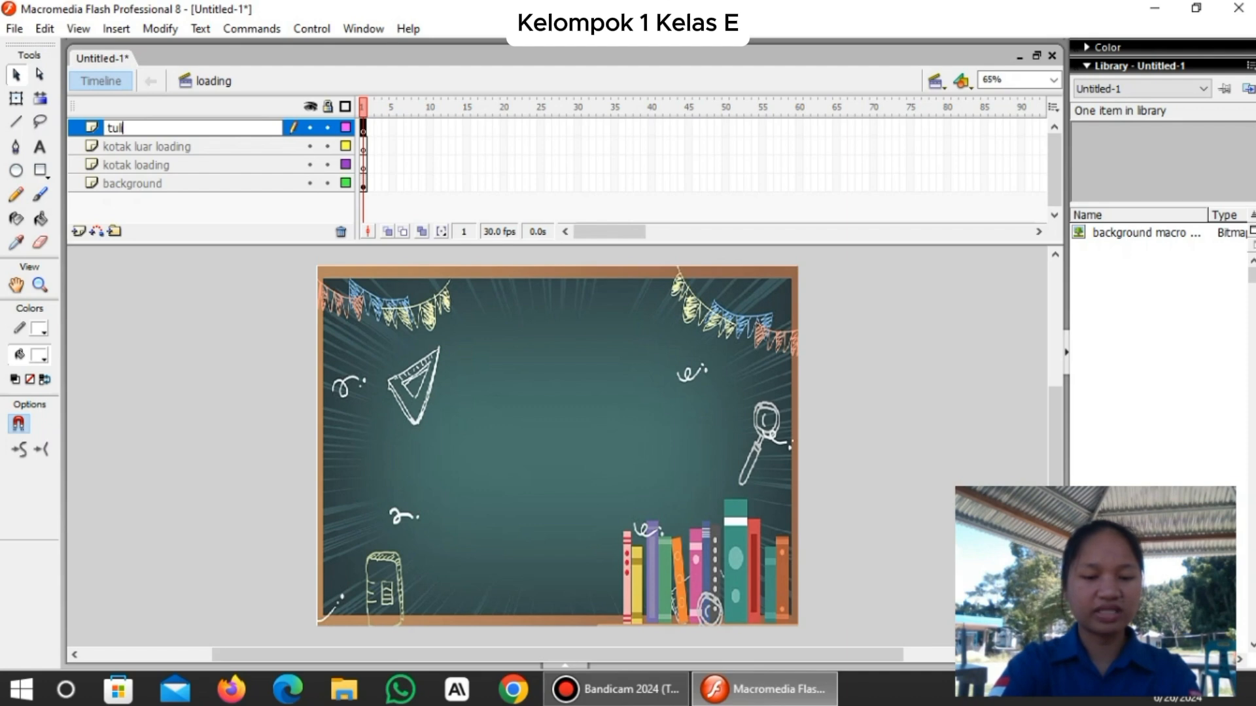
{"action": "type", "text": "oading"}
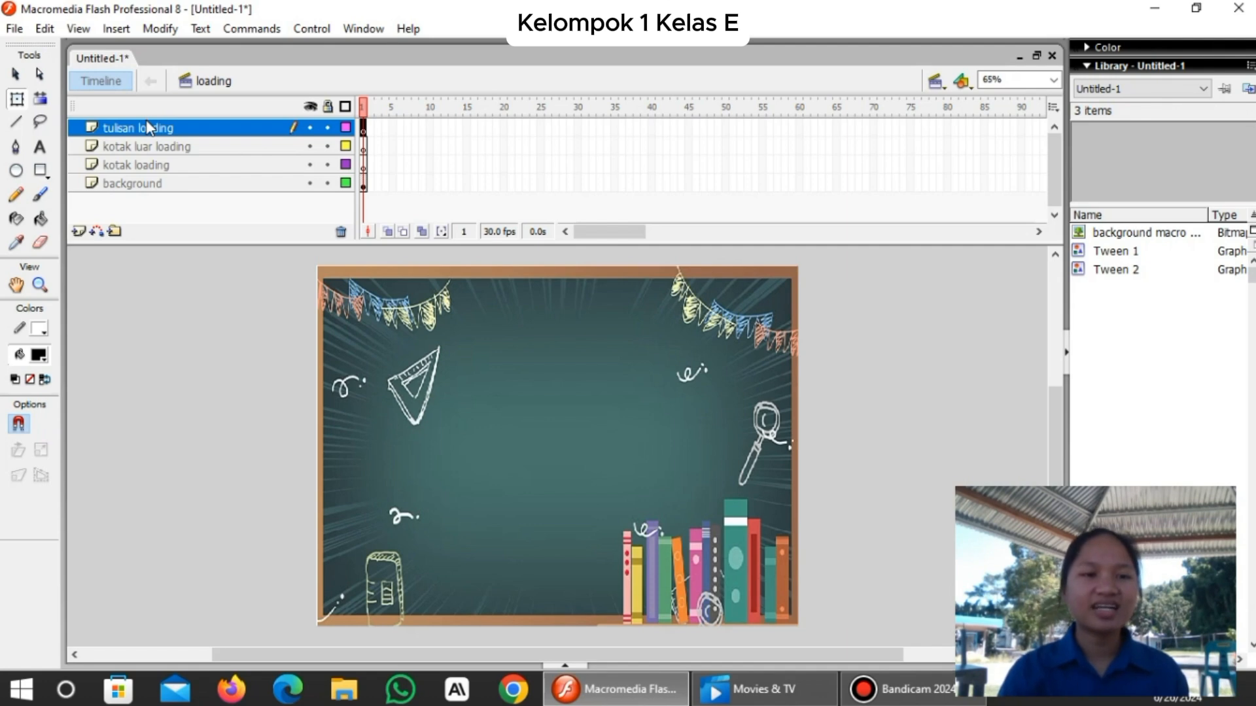
Draw a wide white rectangle with no outline on the "kotak loading" layer, just below the middle of the stage.
{"action": "left_click", "coordinate": [152, 171]}
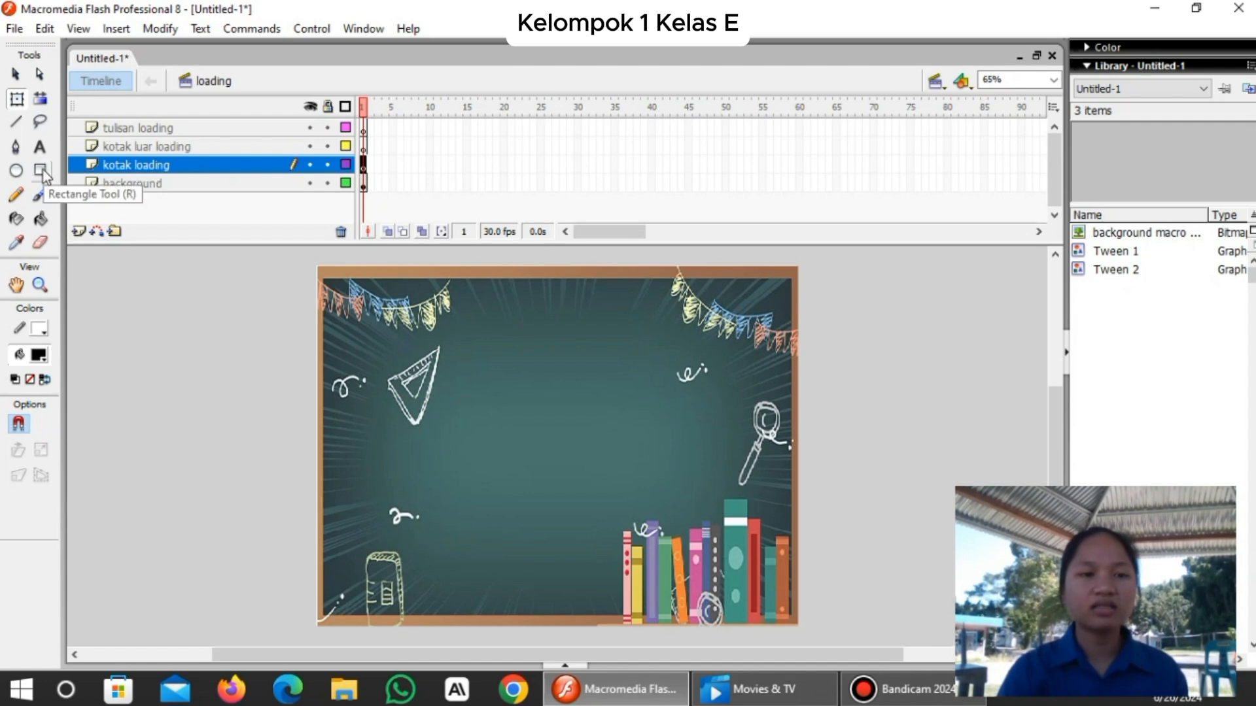
{"action": "left_click_drag", "start_coordinate": [42, 172], "coordinate": [92, 205]}
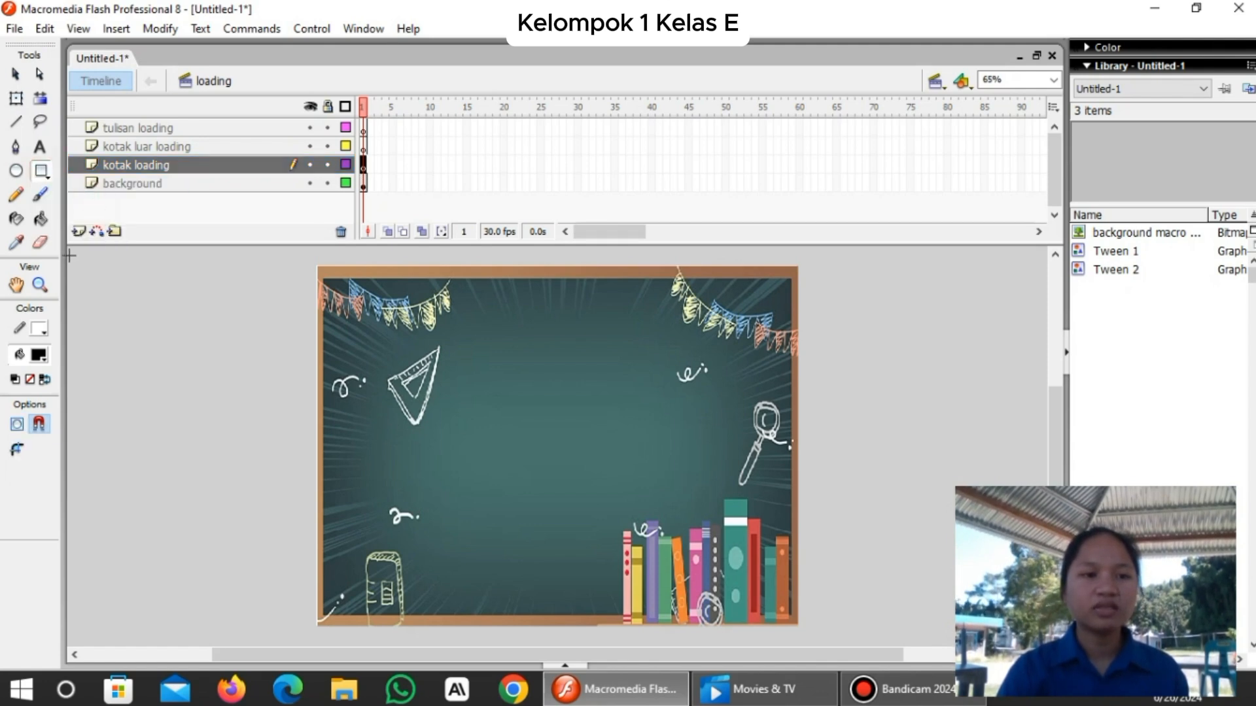
{"action": "left_click", "coordinate": [41, 329]}
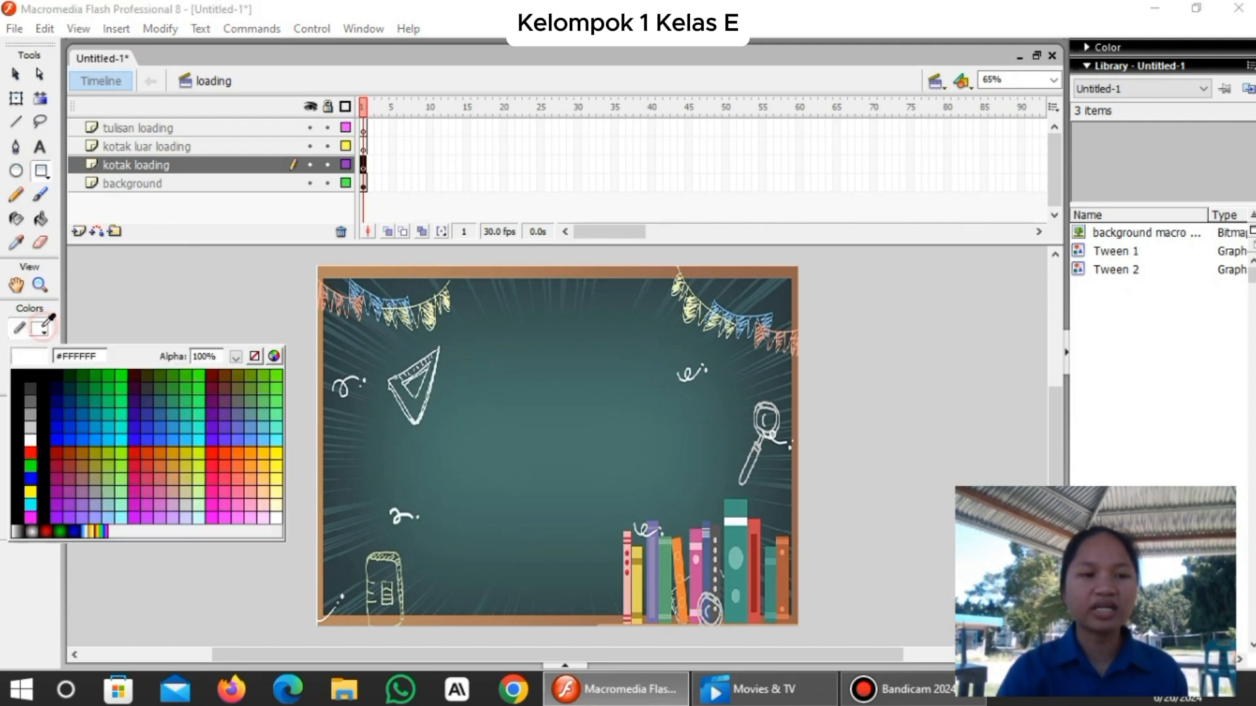
{"action": "left_click", "coordinate": [255, 355]}
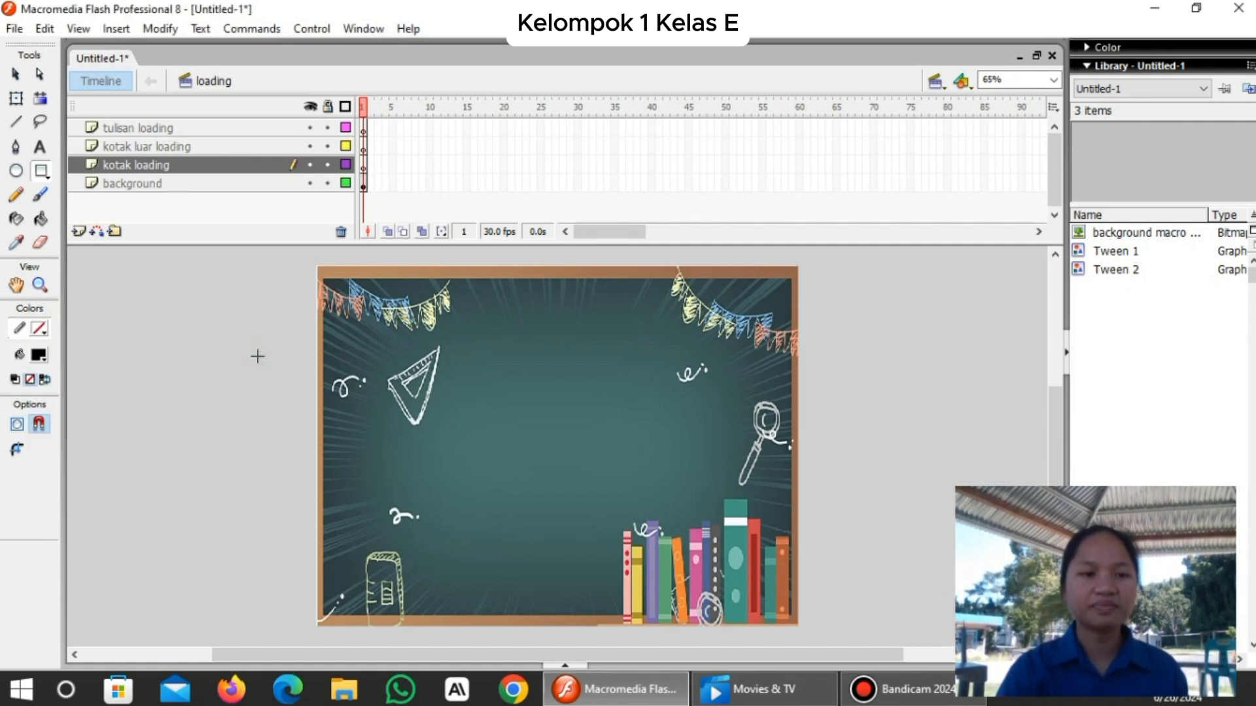
{"action": "left_click", "coordinate": [39, 355]}
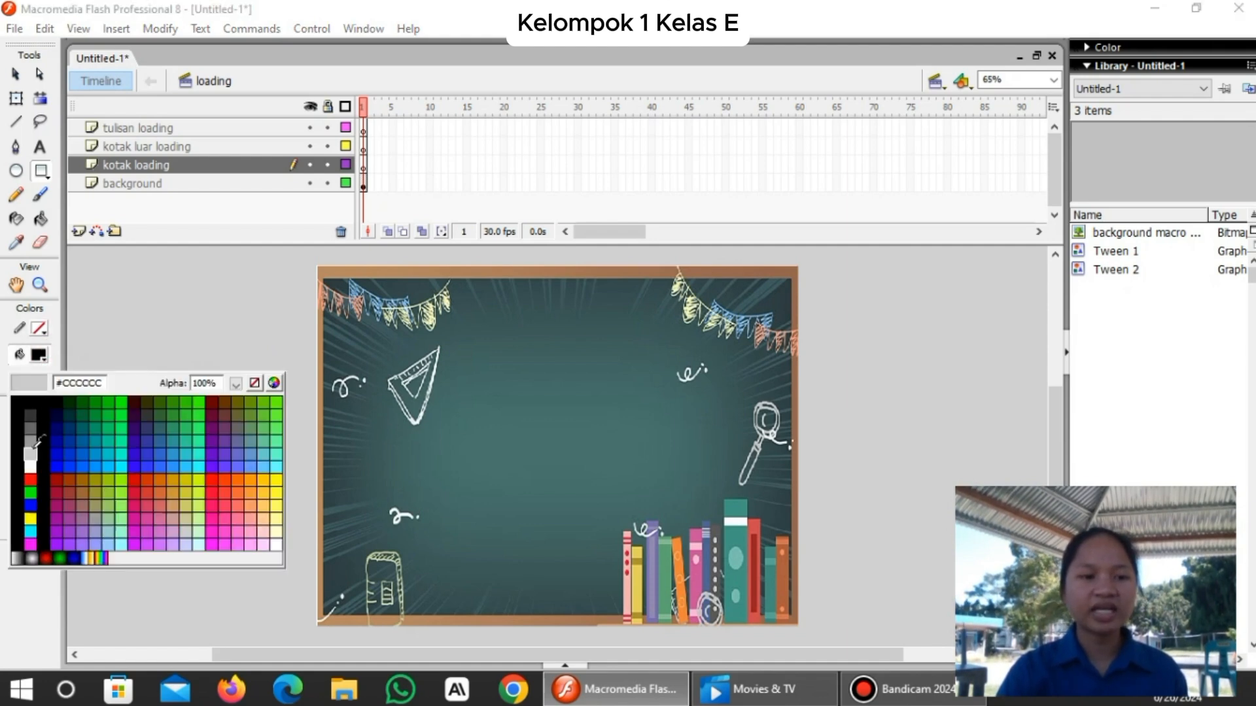
{"action": "left_click", "coordinate": [30, 467]}
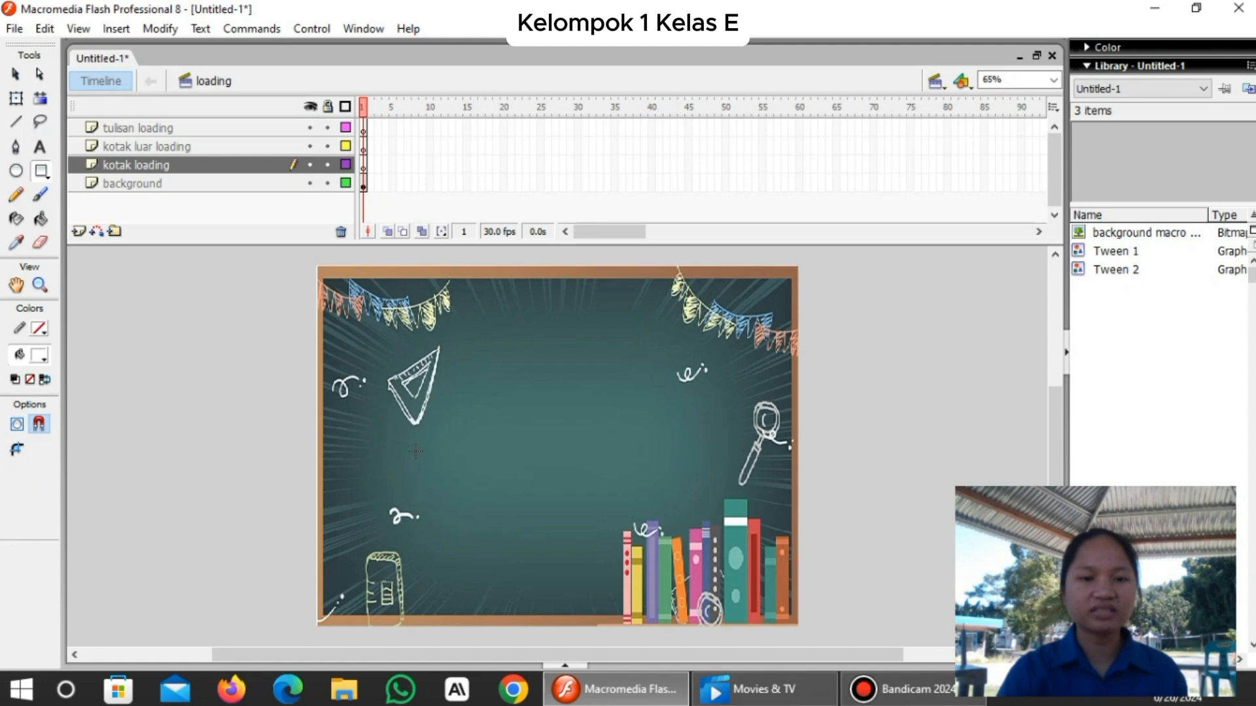
{"action": "left_click_drag", "start_coordinate": [416, 452], "coordinate": [666, 485]}
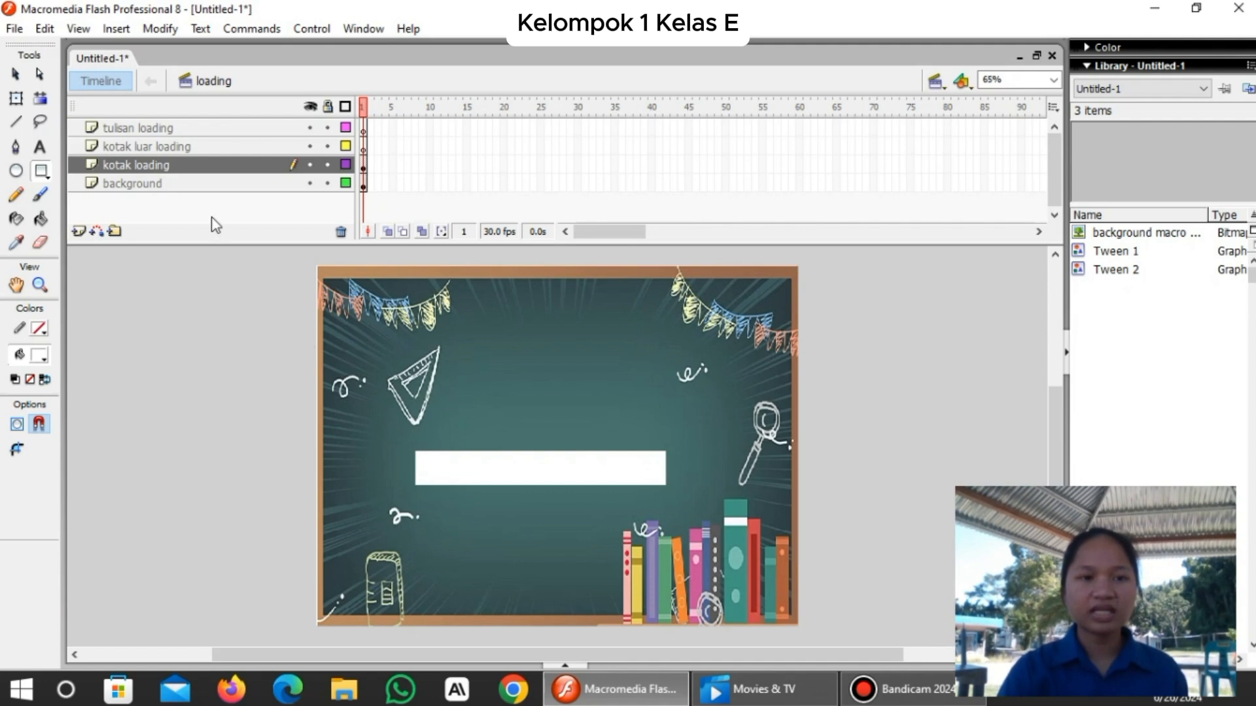
Draw a black-outlined rectangle with no fill around the white bar on the "kotak luar loading" layer.
{"action": "left_click", "coordinate": [180, 150]}
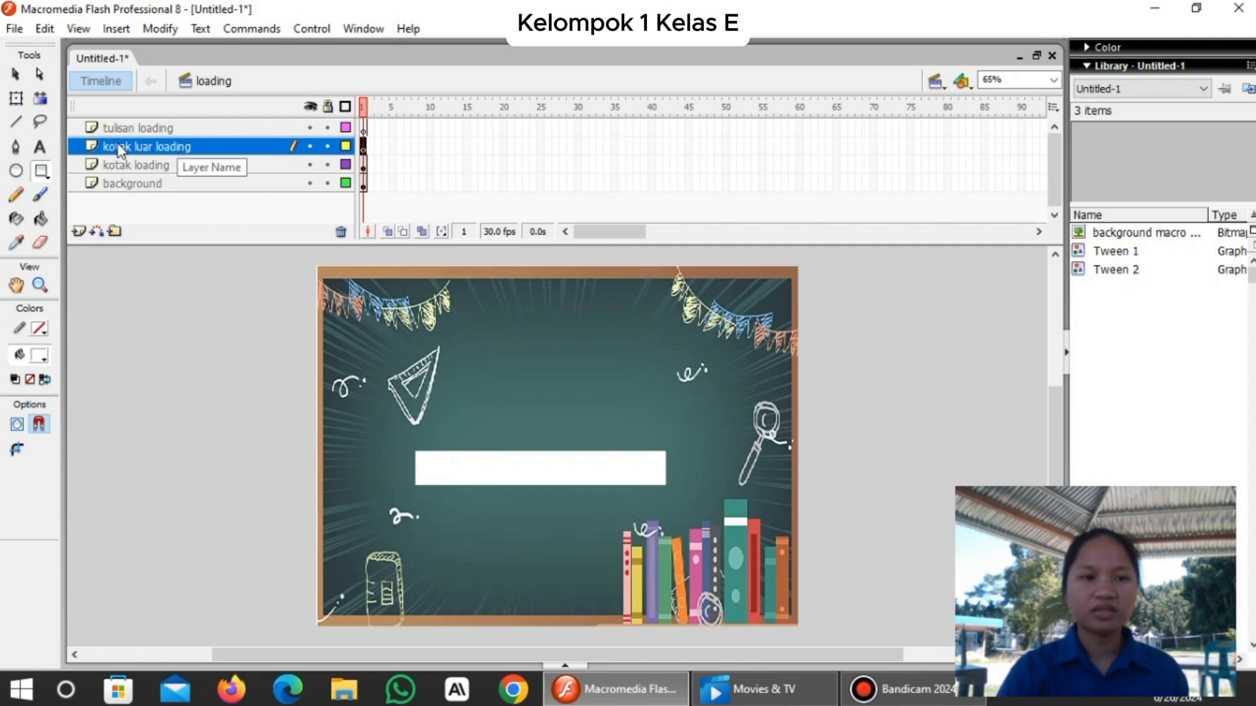
{"action": "left_click", "coordinate": [43, 171]}
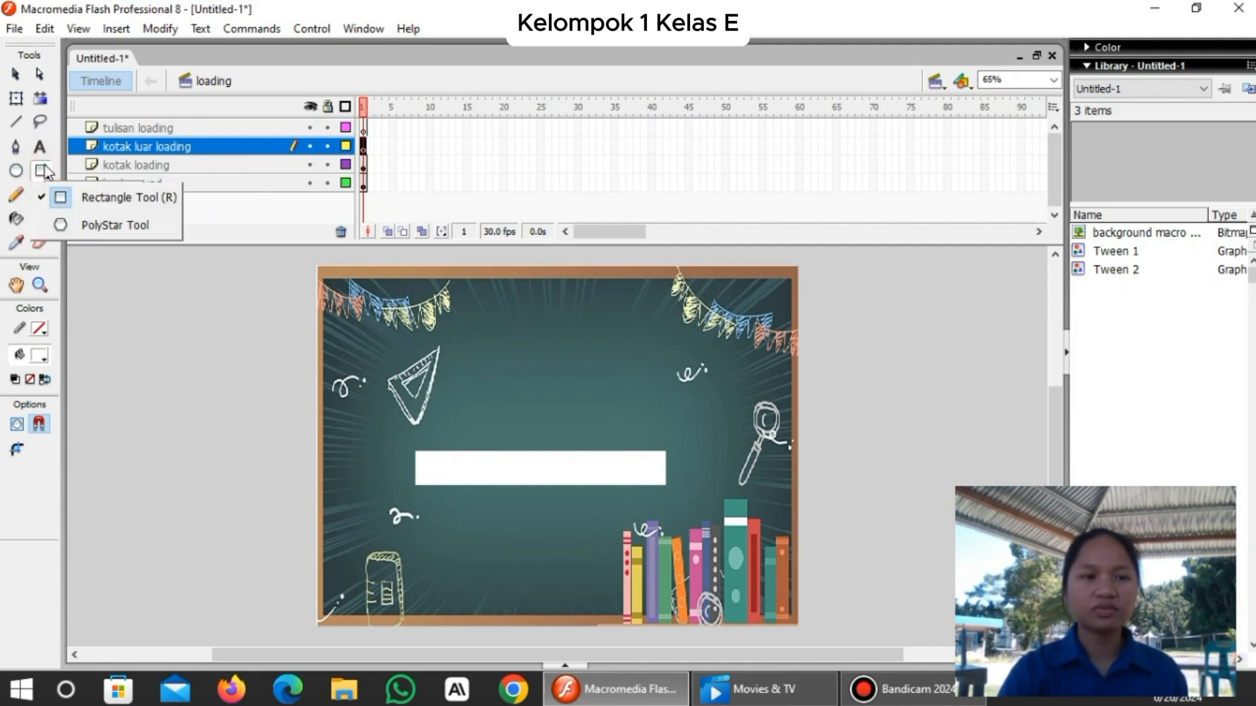
{"action": "left_click", "coordinate": [92, 197]}
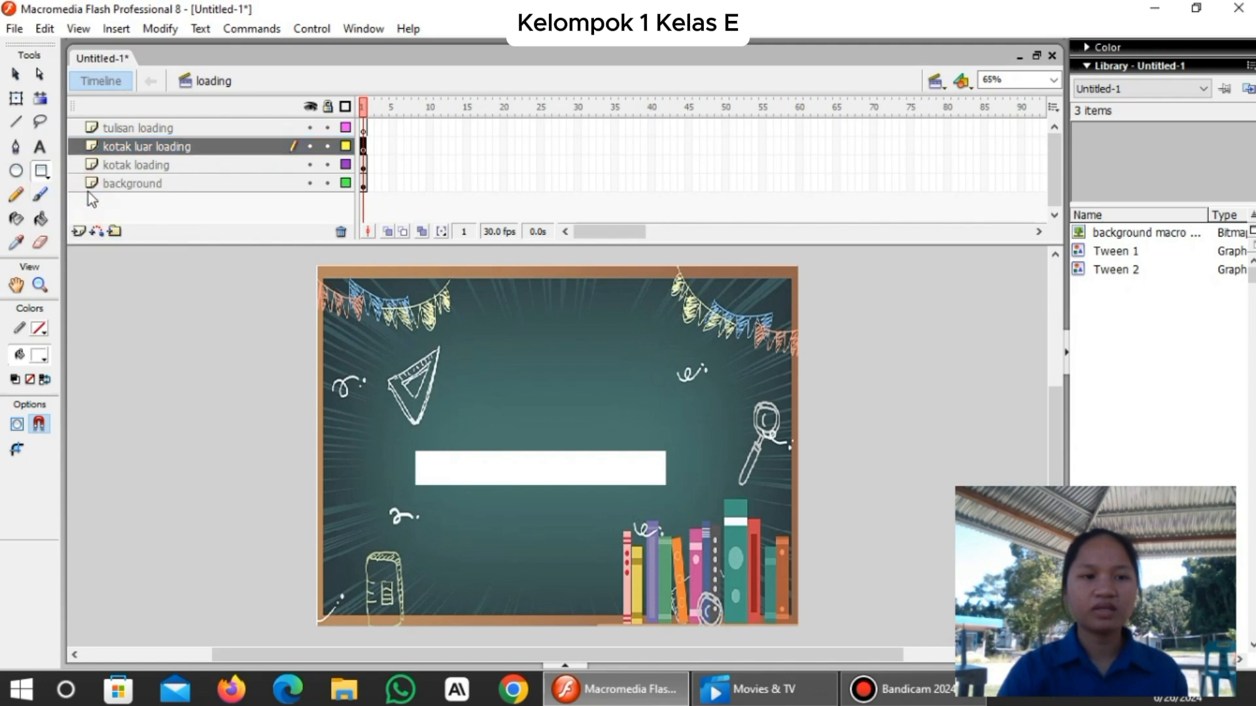
{"action": "left_click", "coordinate": [40, 329]}
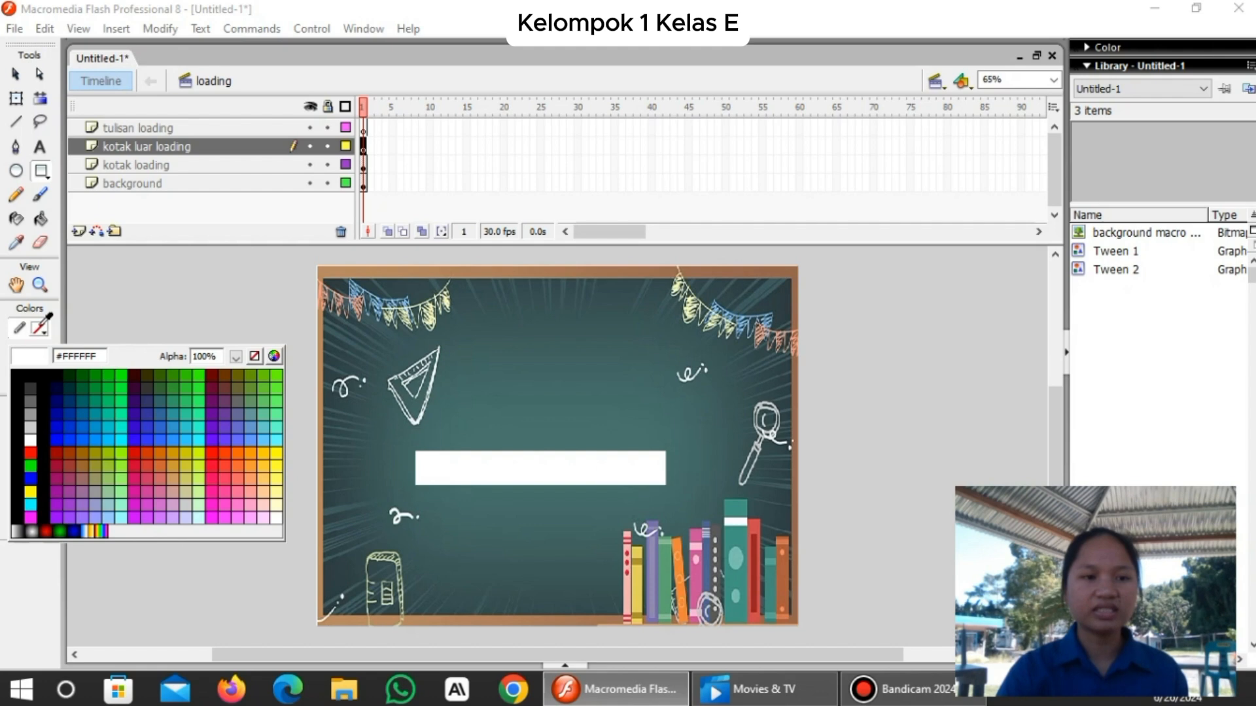
{"action": "left_click", "coordinate": [44, 373]}
{"action": "left_click", "coordinate": [40, 355]}
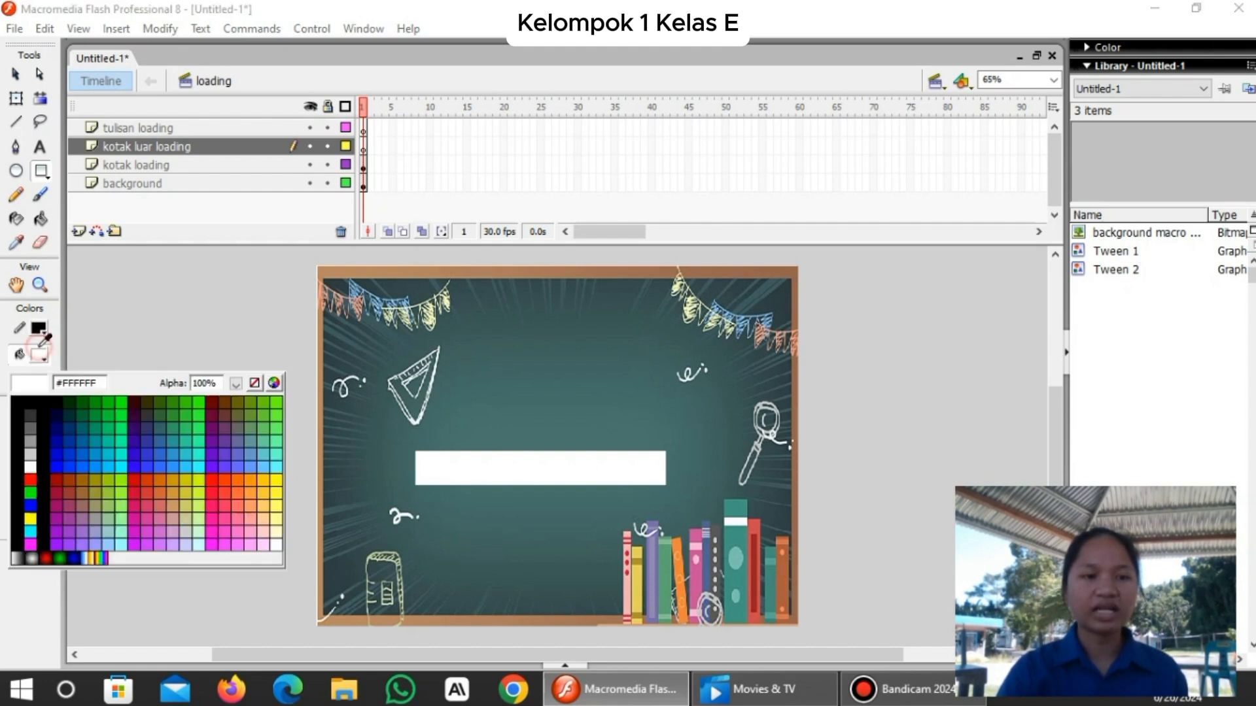
{"action": "left_click", "coordinate": [254, 383]}
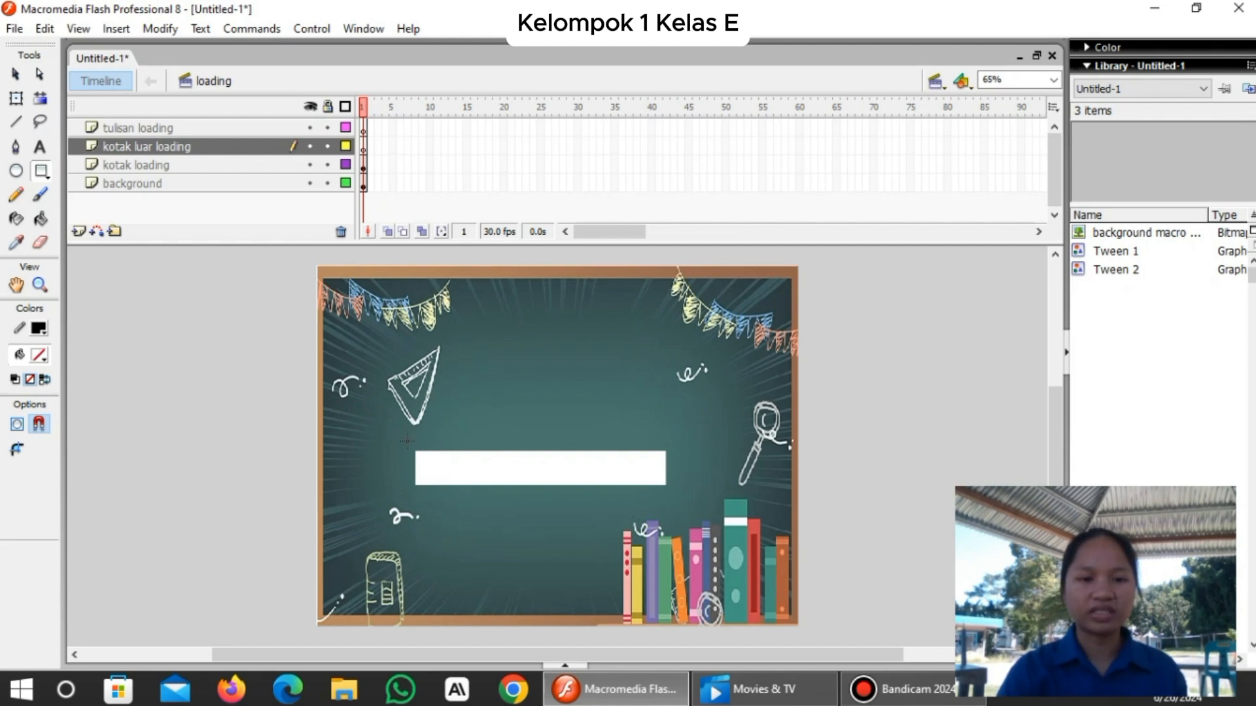
{"action": "left_click_drag", "start_coordinate": [407, 440], "coordinate": [677, 497]}
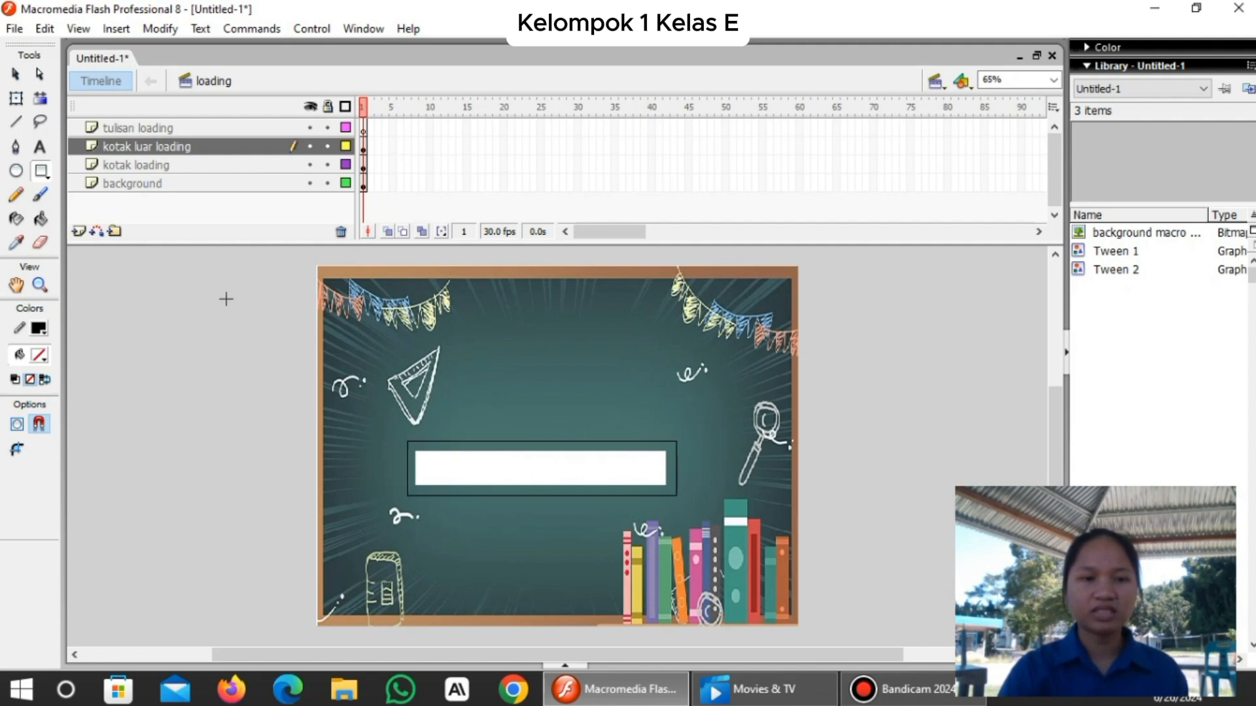
Add a text box reading "Loading...." above the white bar on the "tulisan loading" layer.
{"action": "left_click", "coordinate": [165, 129]}
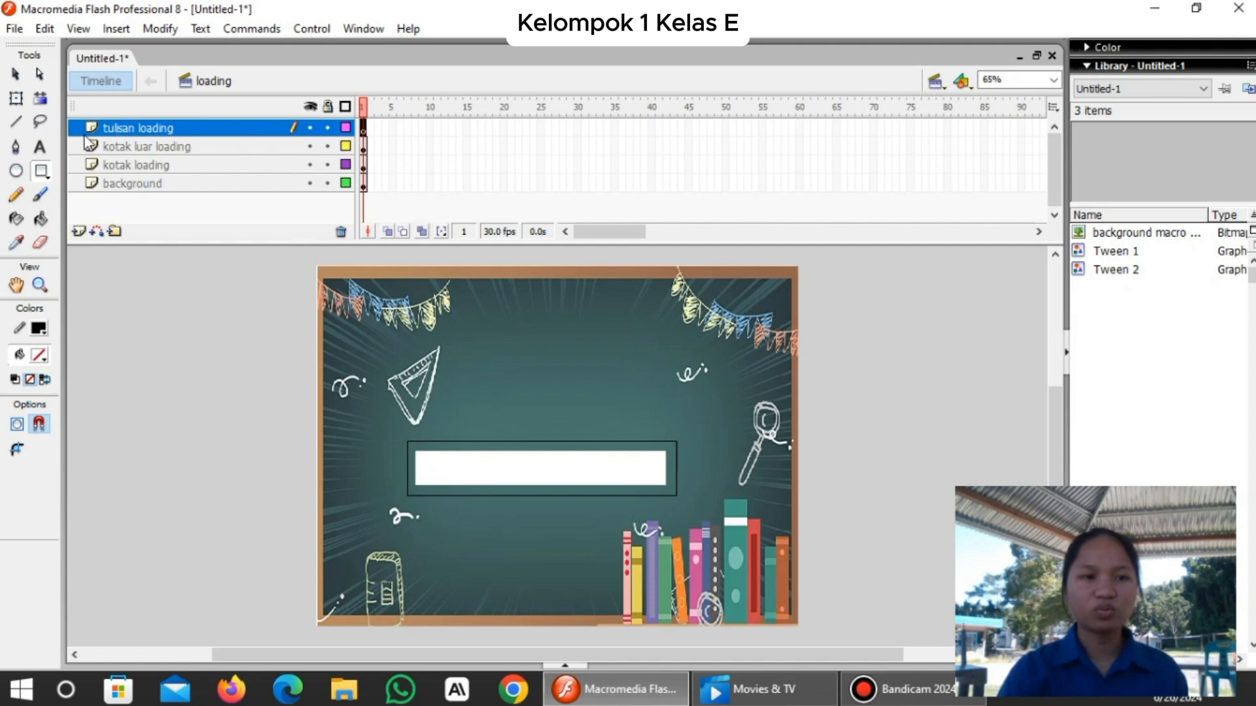
{"action": "left_click", "coordinate": [38, 150]}
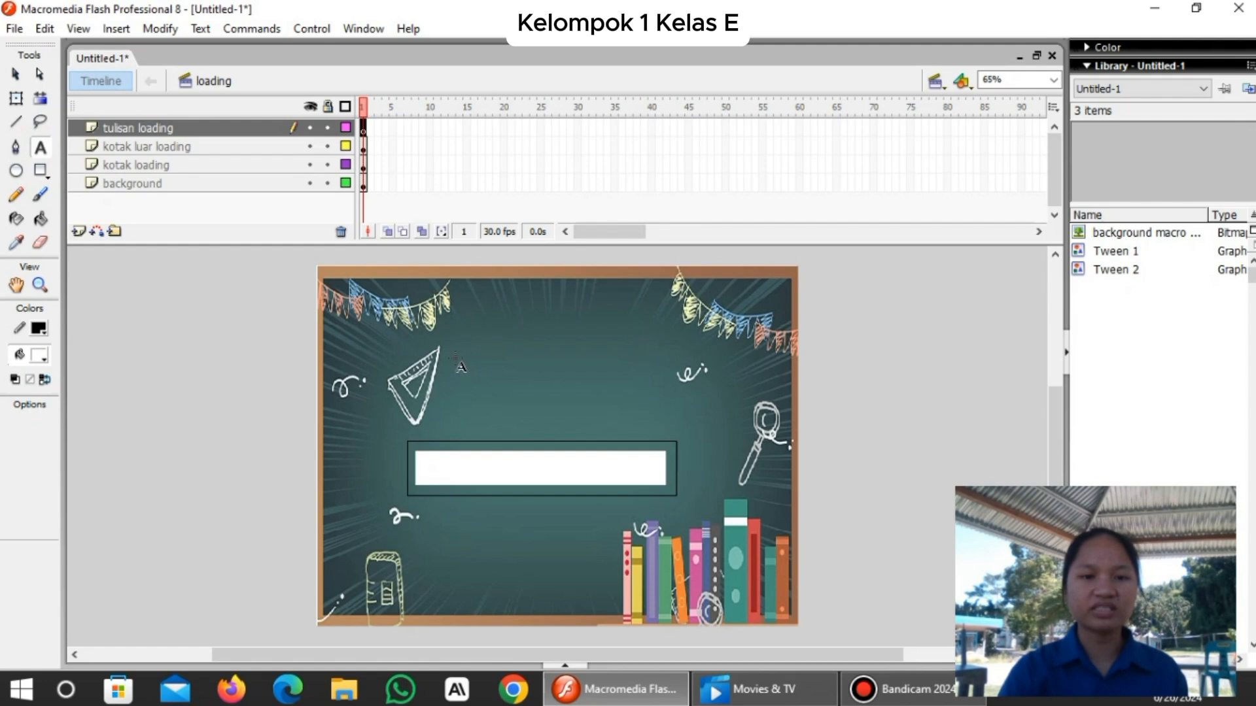
{"action": "left_click_drag", "start_coordinate": [455, 319], "coordinate": [623, 370]}
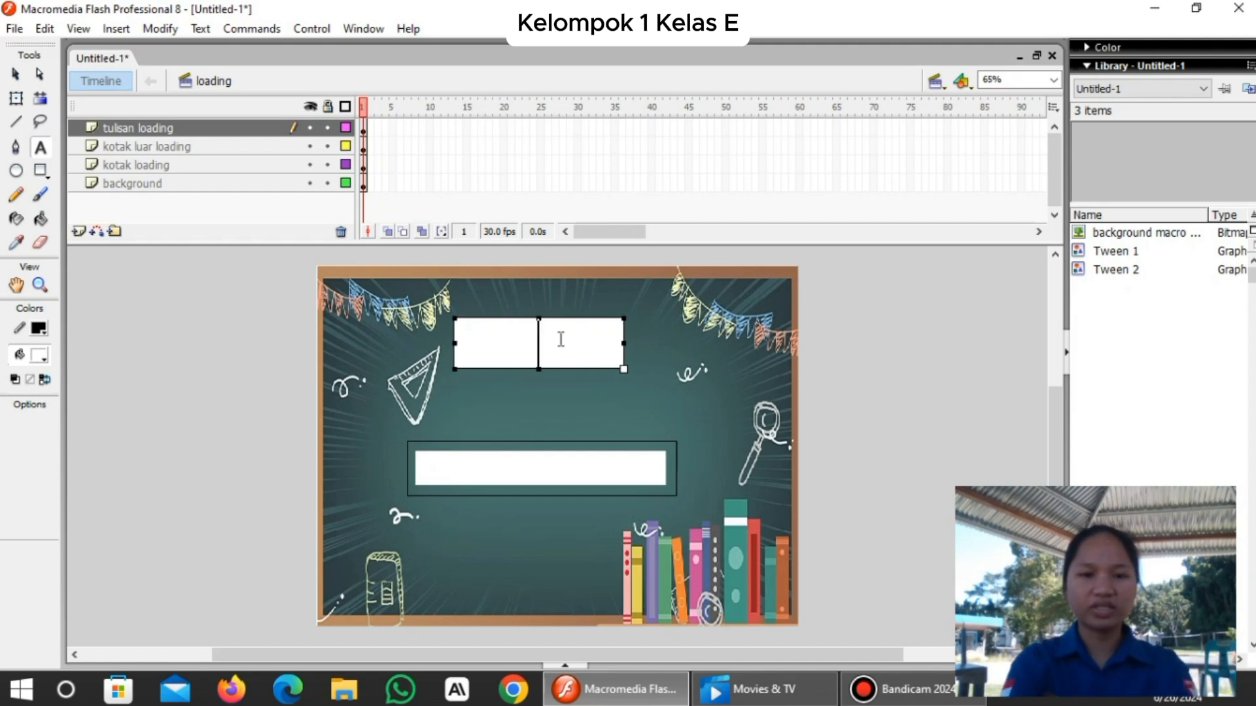
{"action": "type", "text": "Loadin"}
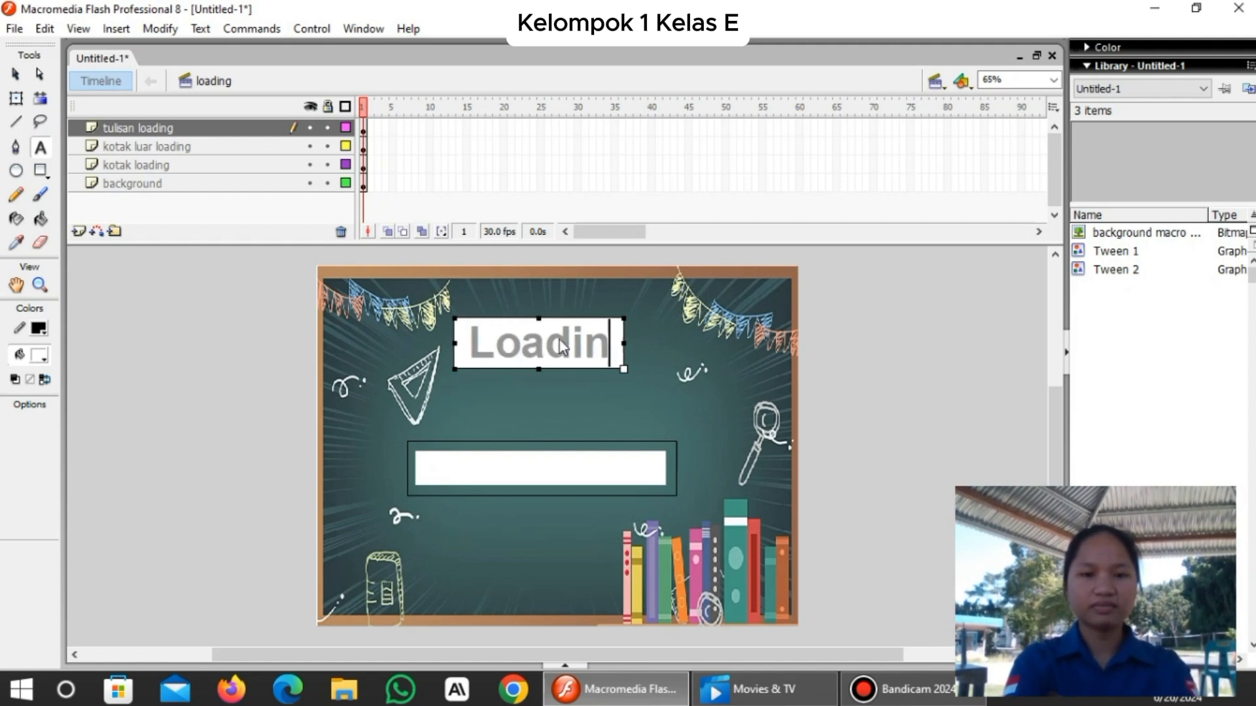
{"action": "type", "text": "g..."}
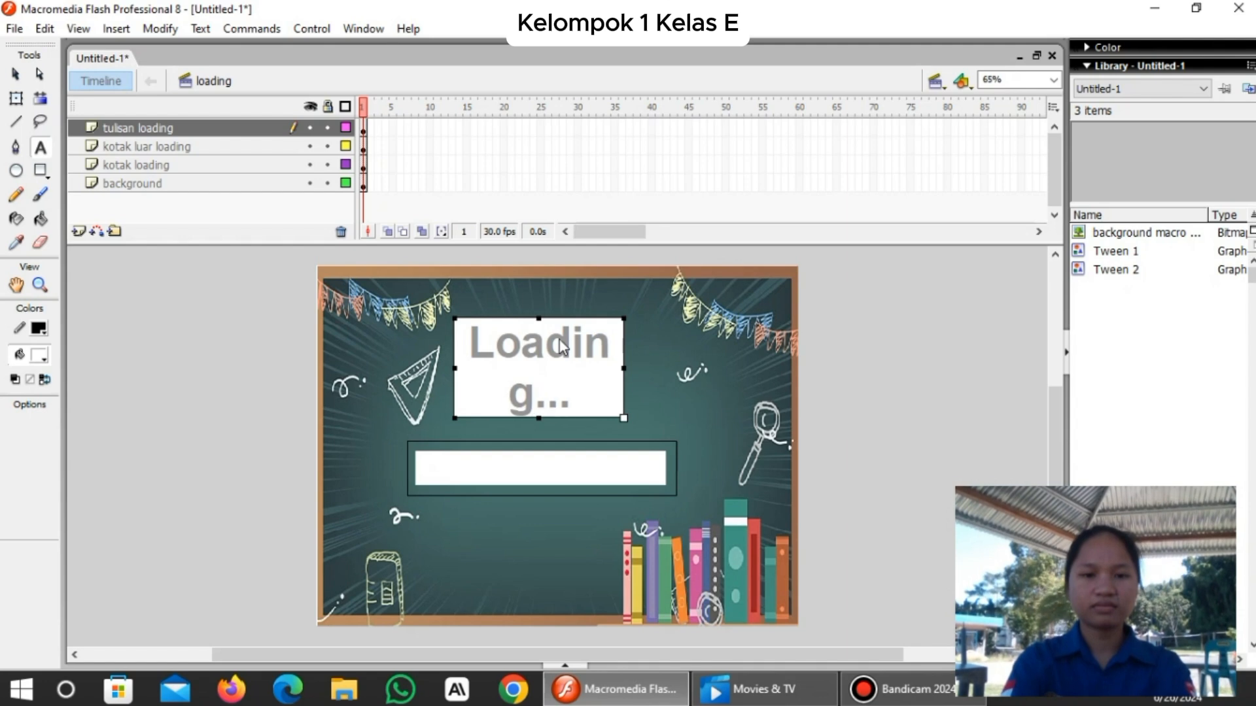
{"action": "type", "text": "."}
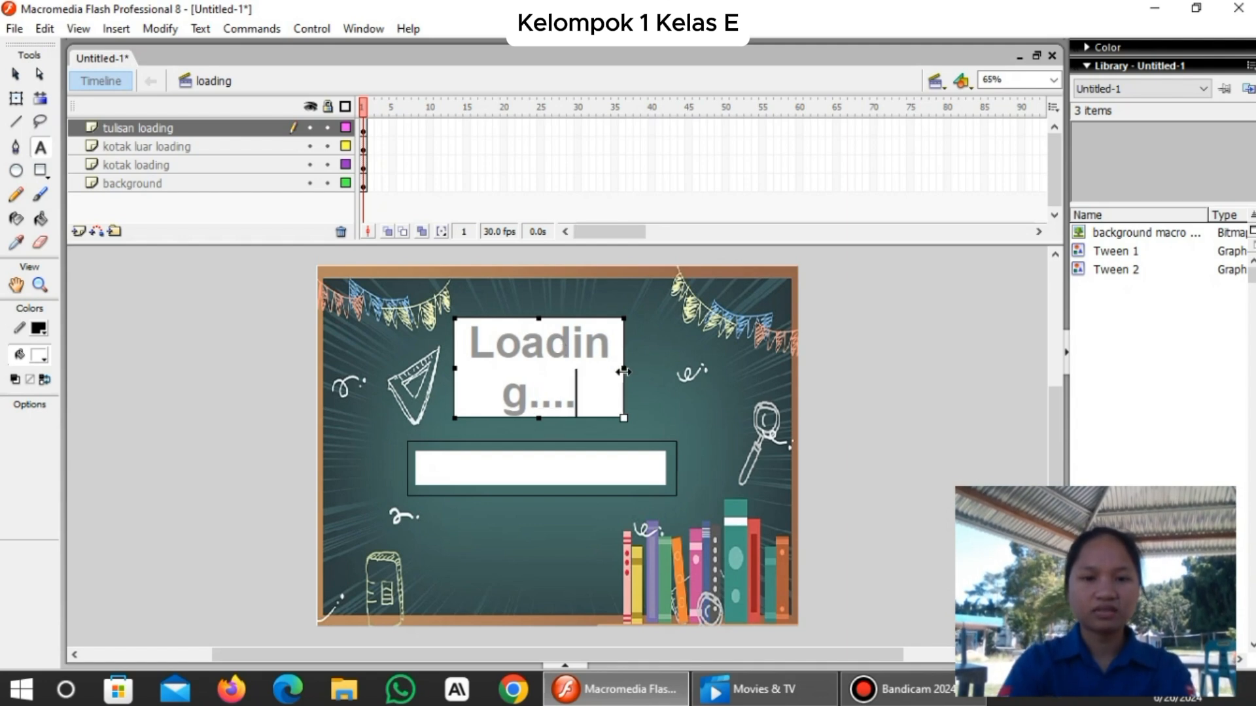
Widen the "Loading...." text box on both sides to fit the text on one line and reduce the box's height.
{"action": "left_click_drag", "start_coordinate": [624, 371], "coordinate": [659, 368]}
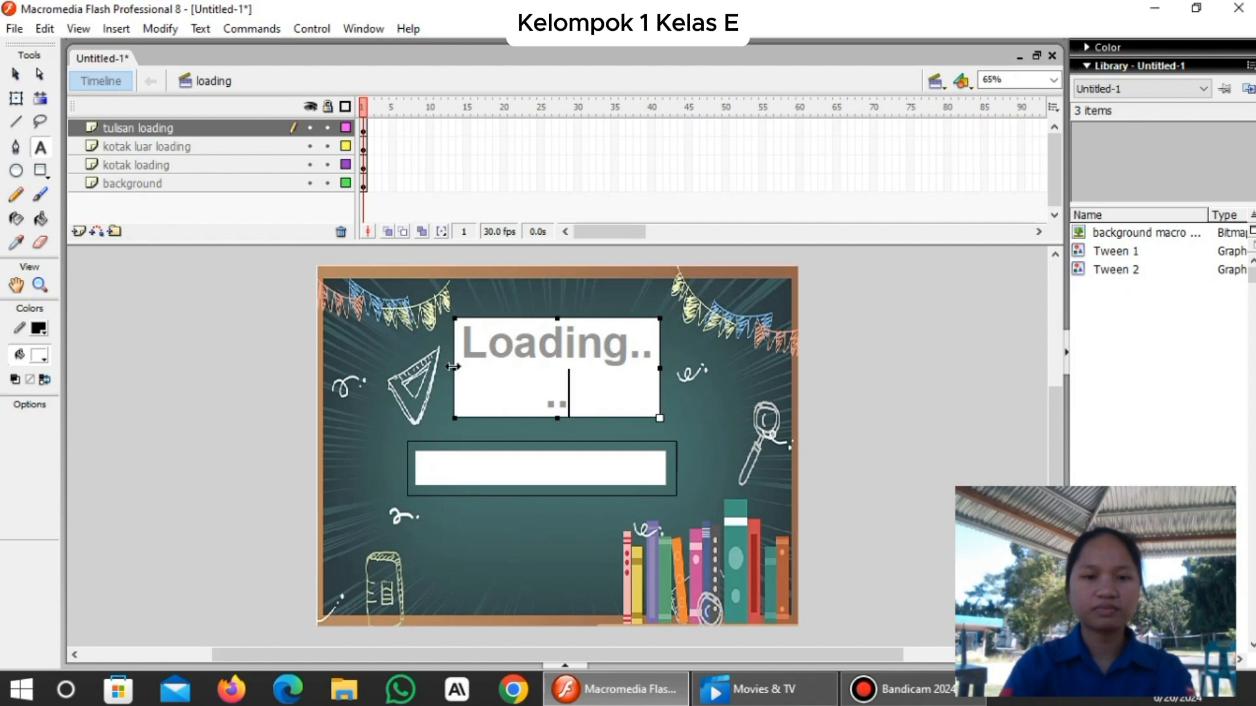
{"action": "left_click_drag", "start_coordinate": [452, 366], "coordinate": [436, 369]}
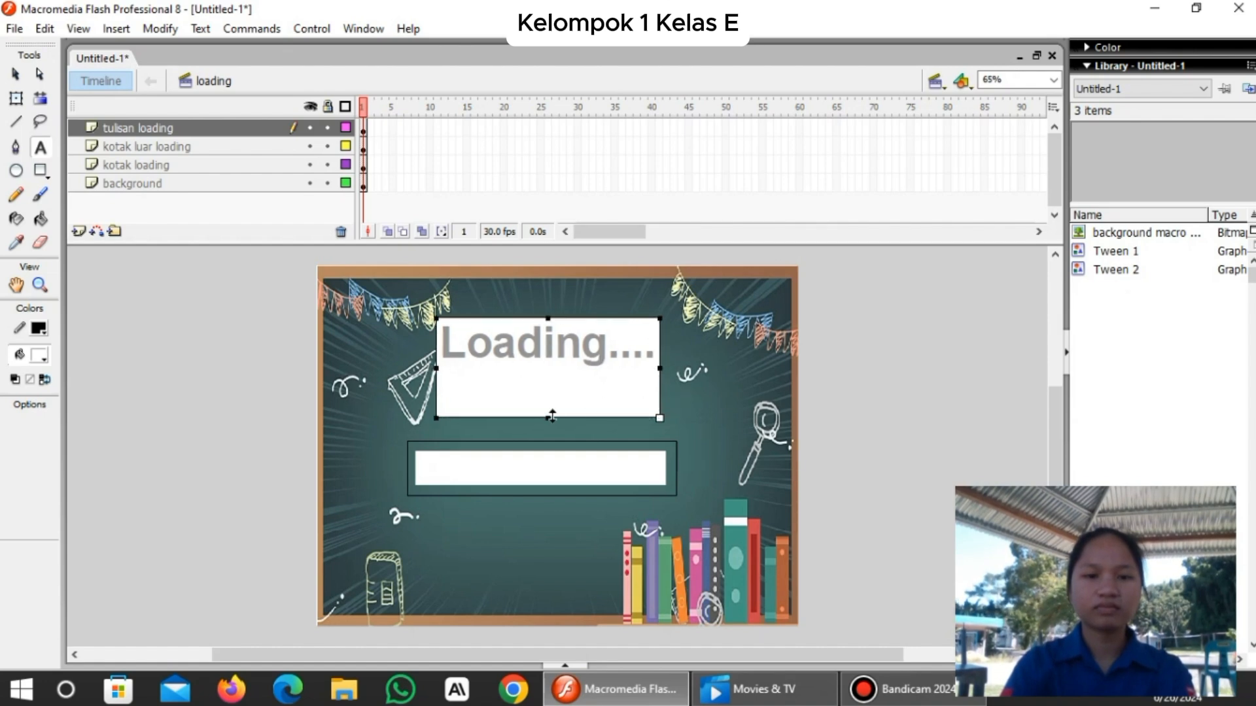
{"action": "left_click_drag", "start_coordinate": [548, 419], "coordinate": [548, 377]}
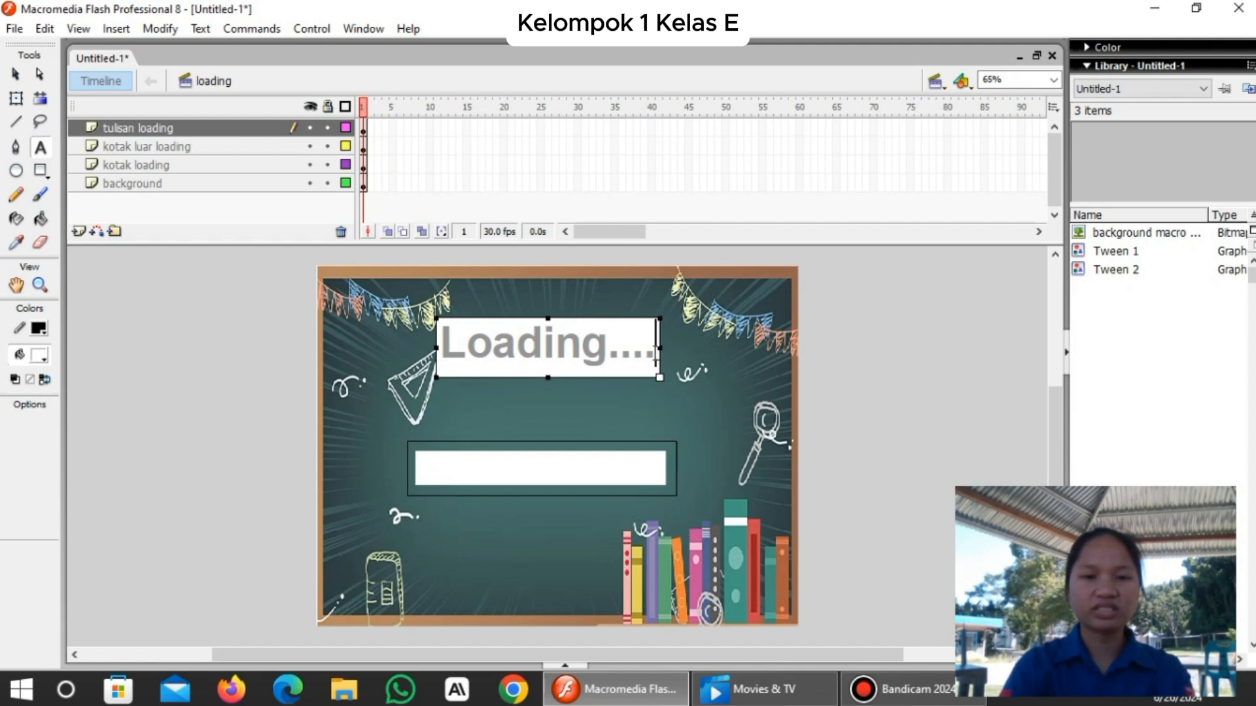
Set the font size of the whole "Loading...." text to 48.
{"action": "left_click_drag", "start_coordinate": [656, 354], "coordinate": [424, 362]}
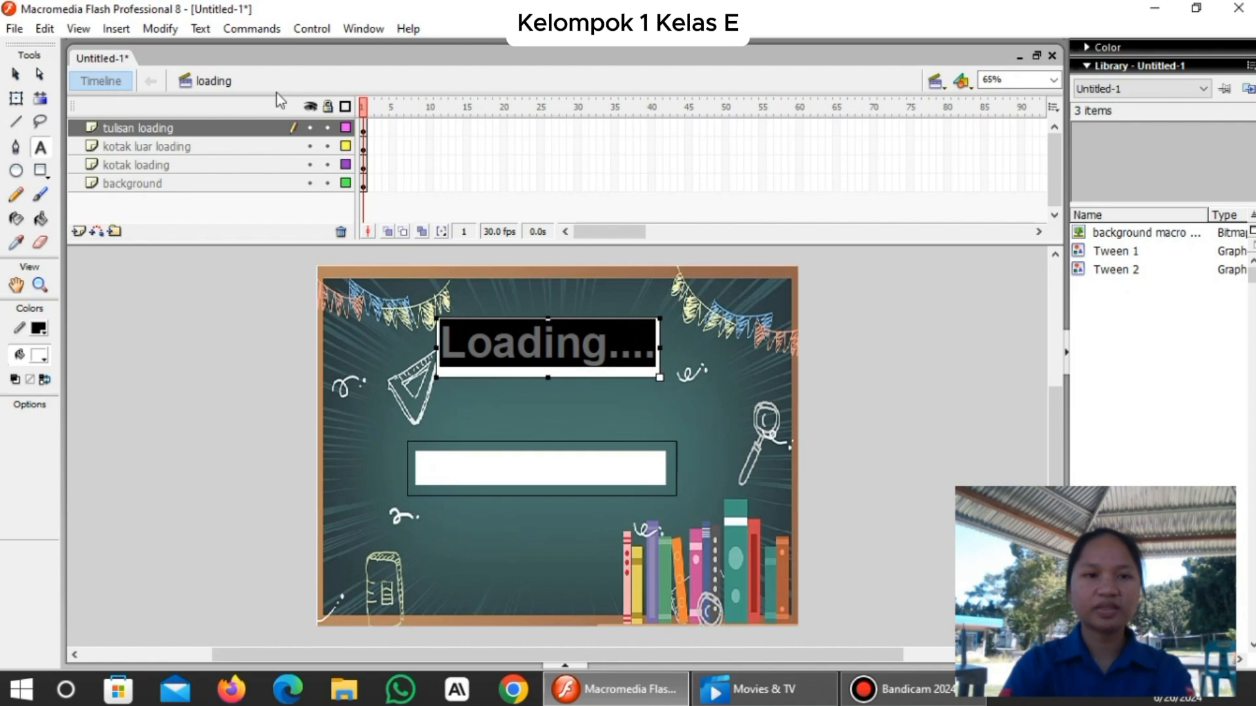
{"action": "left_click", "coordinate": [208, 31]}
{"action": "left_click", "coordinate": [226, 70]}
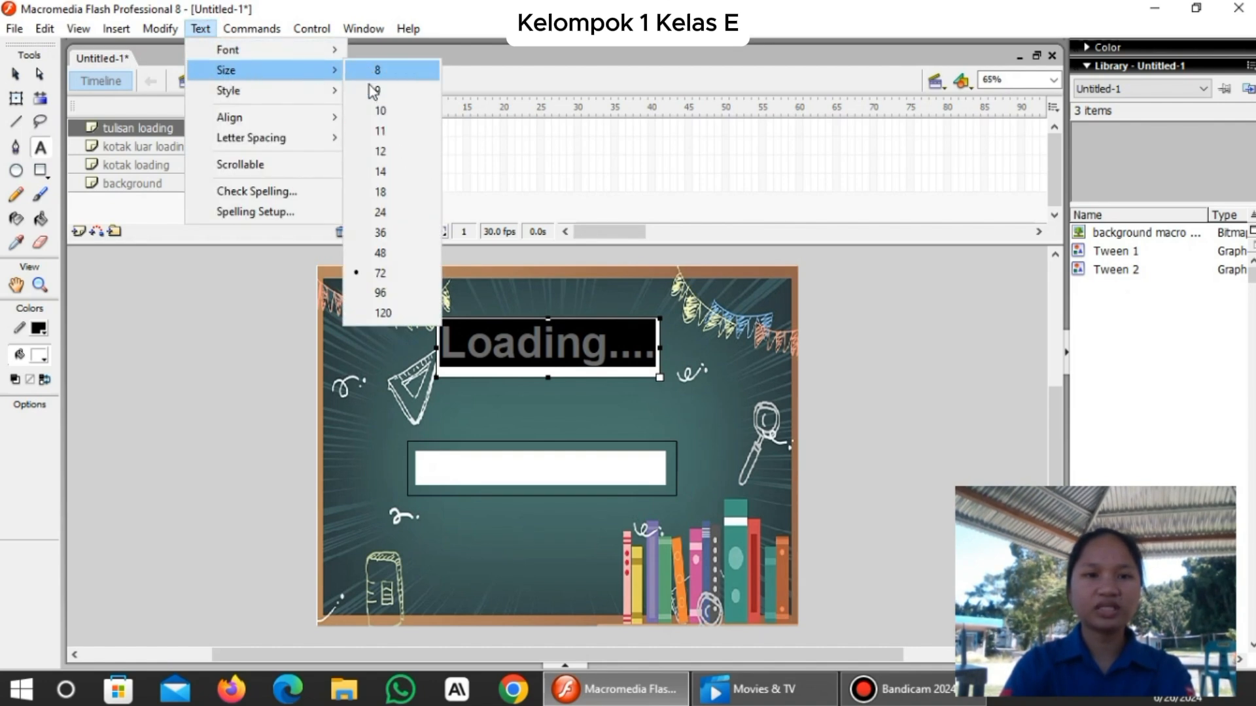
{"action": "left_click", "coordinate": [382, 252]}
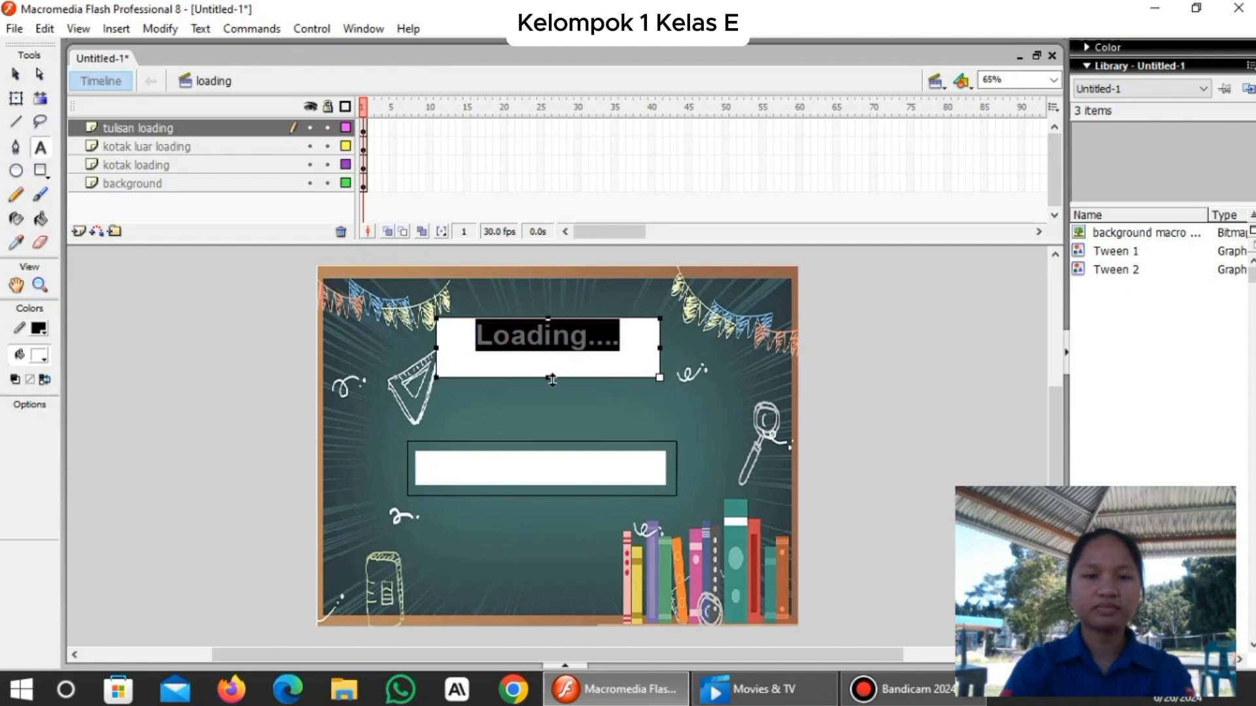
Return the "Loading...." text to font size 72.
{"action": "left_click", "coordinate": [208, 29]}
{"action": "mouse_move", "coordinate": [252, 28]}
{"action": "mouse_move", "coordinate": [200, 28]}
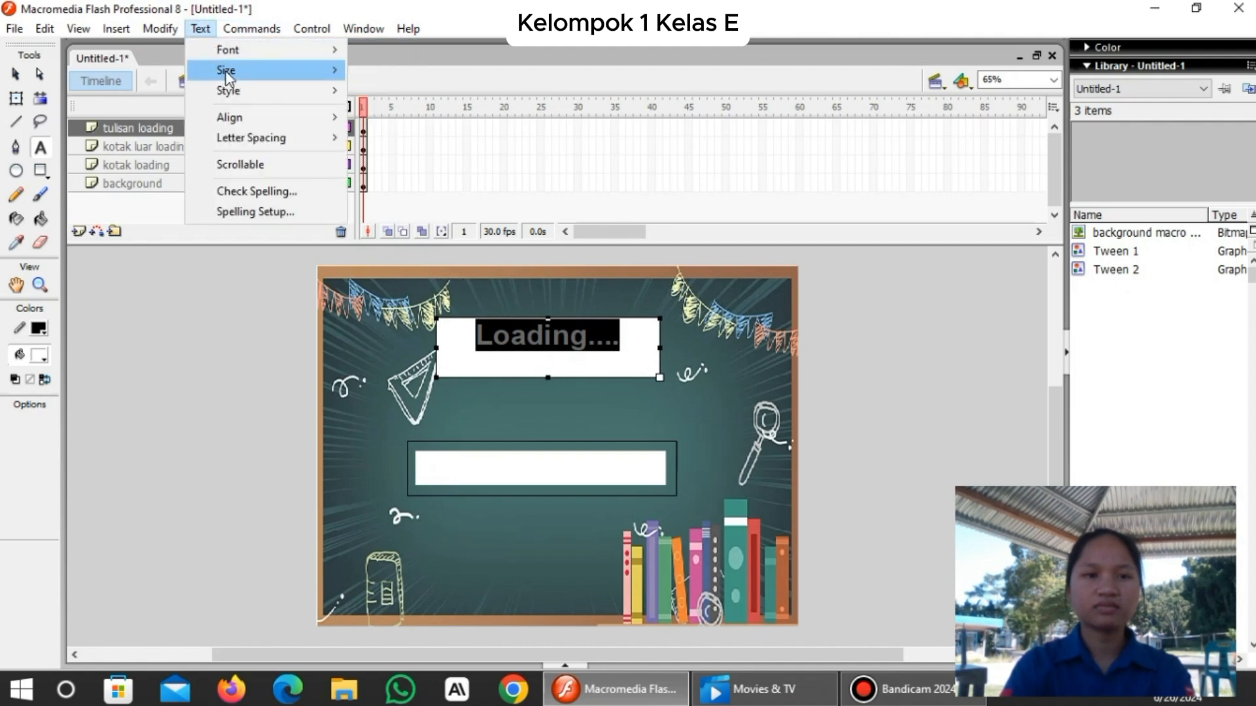
{"action": "mouse_move", "coordinate": [226, 70]}
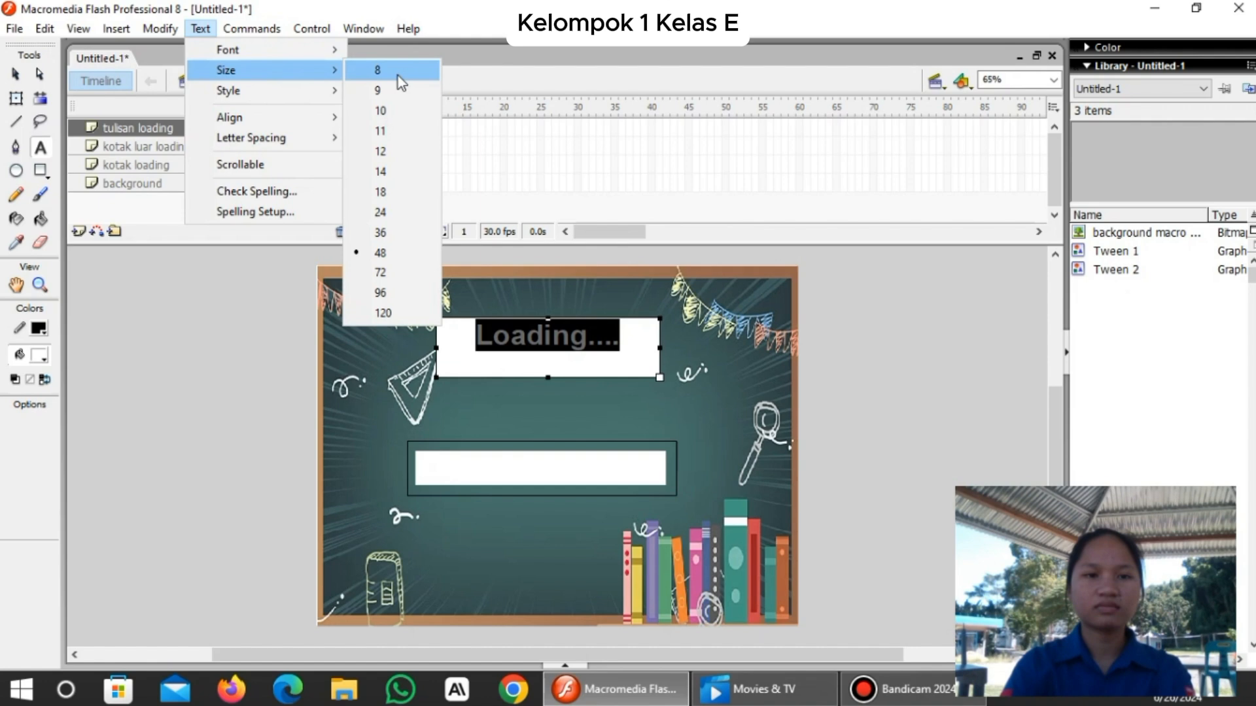
{"action": "left_click", "coordinate": [386, 272]}
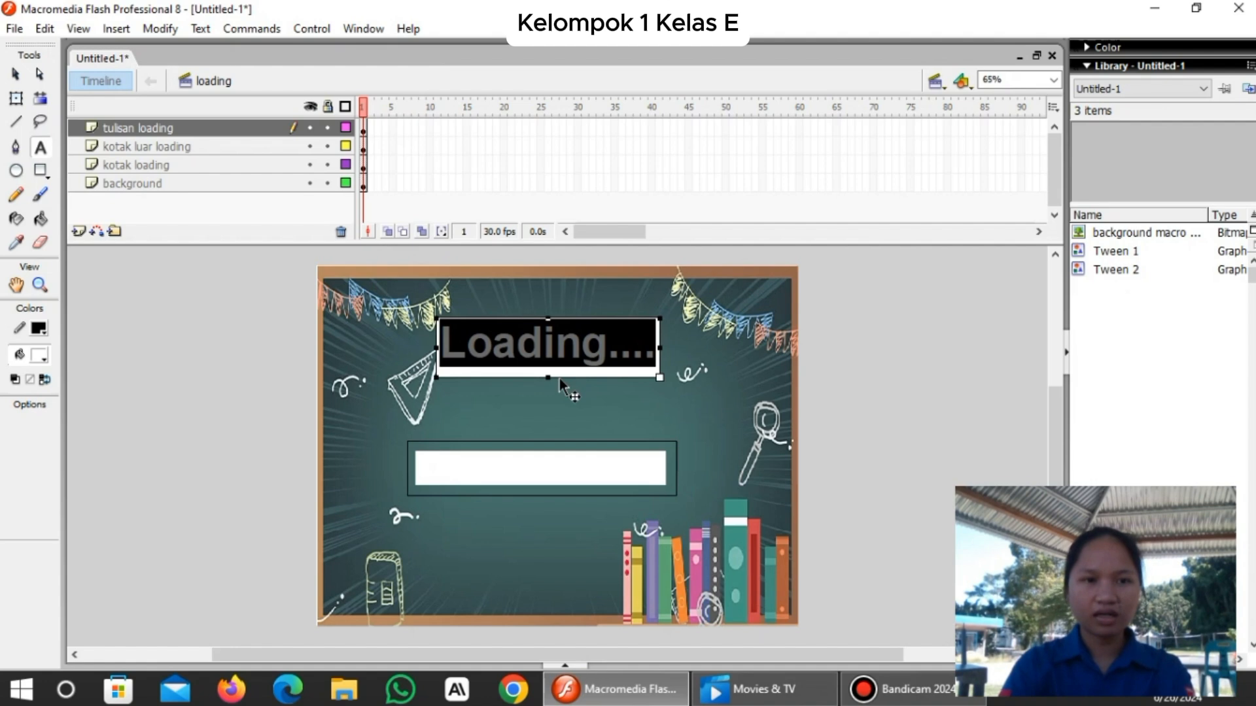
Move the "Loading...." text box slightly down, closer to the white loading bar.
{"action": "left_click_drag", "start_coordinate": [559, 379], "coordinate": [554, 396]}
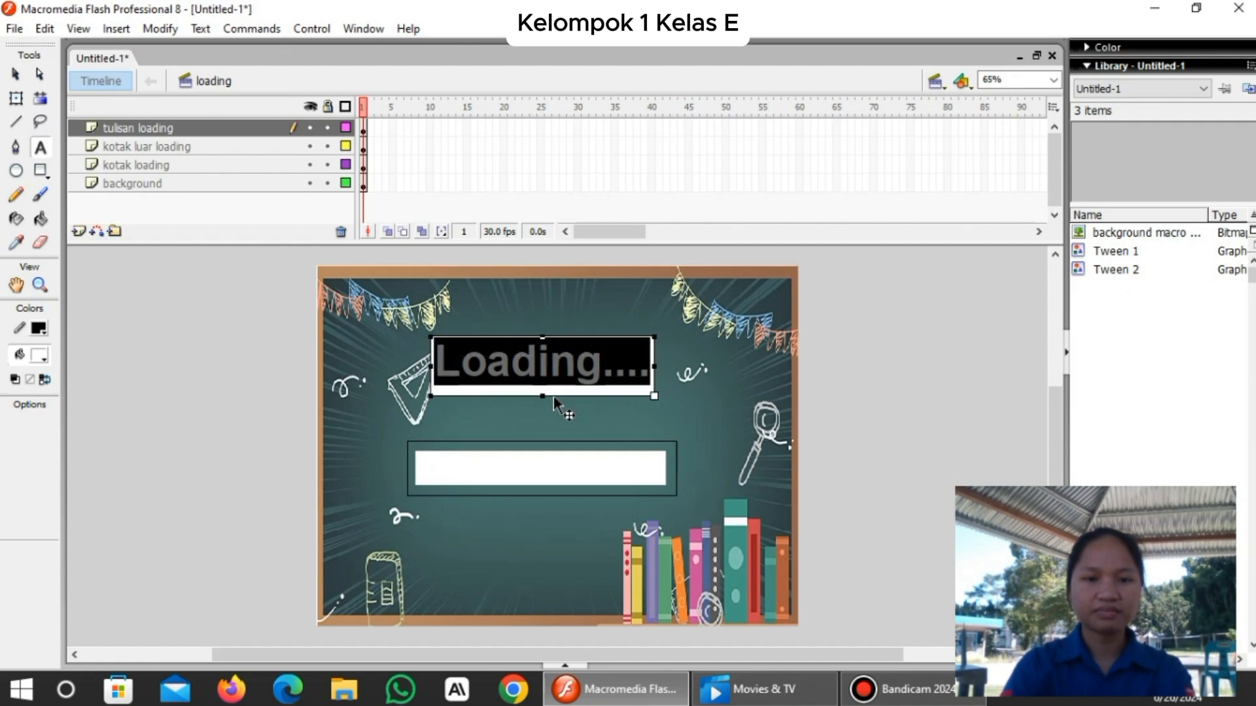
{"action": "left_click", "coordinate": [575, 369]}
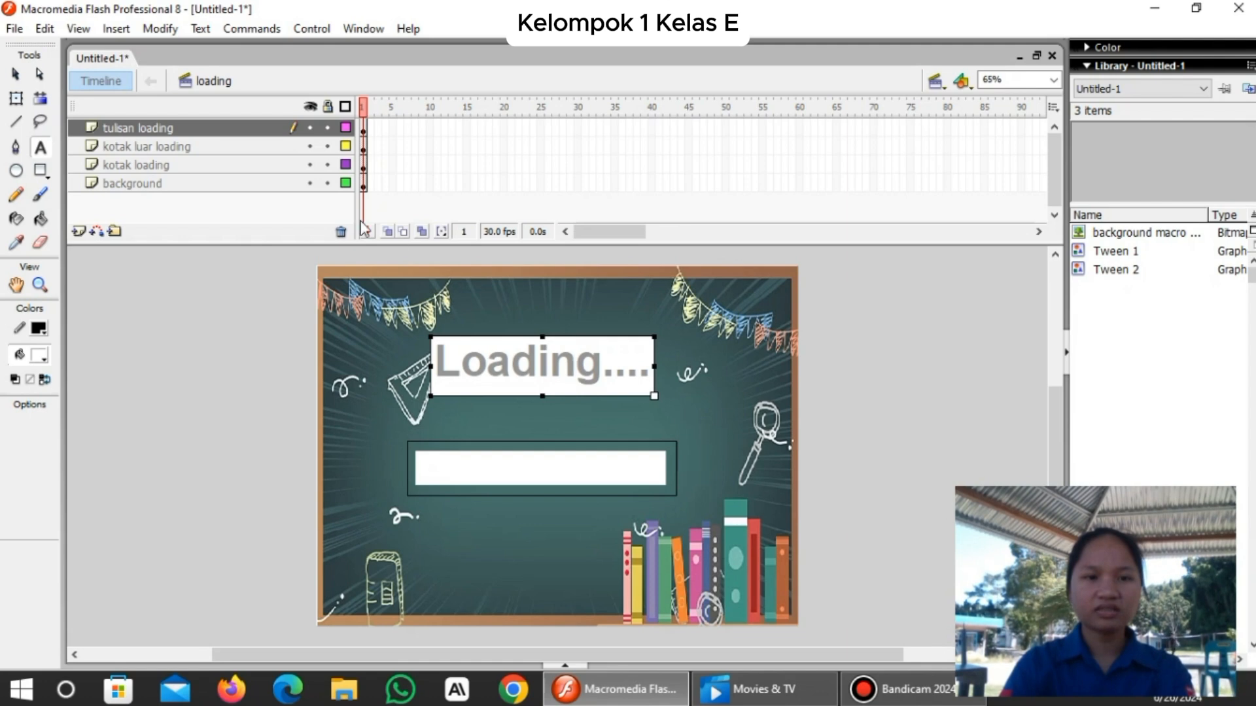
Insert a keyframe at frame 45 on the "tulisan loading", "kotak luar loading", "kotak loading" and "background" layers.
{"action": "right_click", "coordinate": [689, 125]}
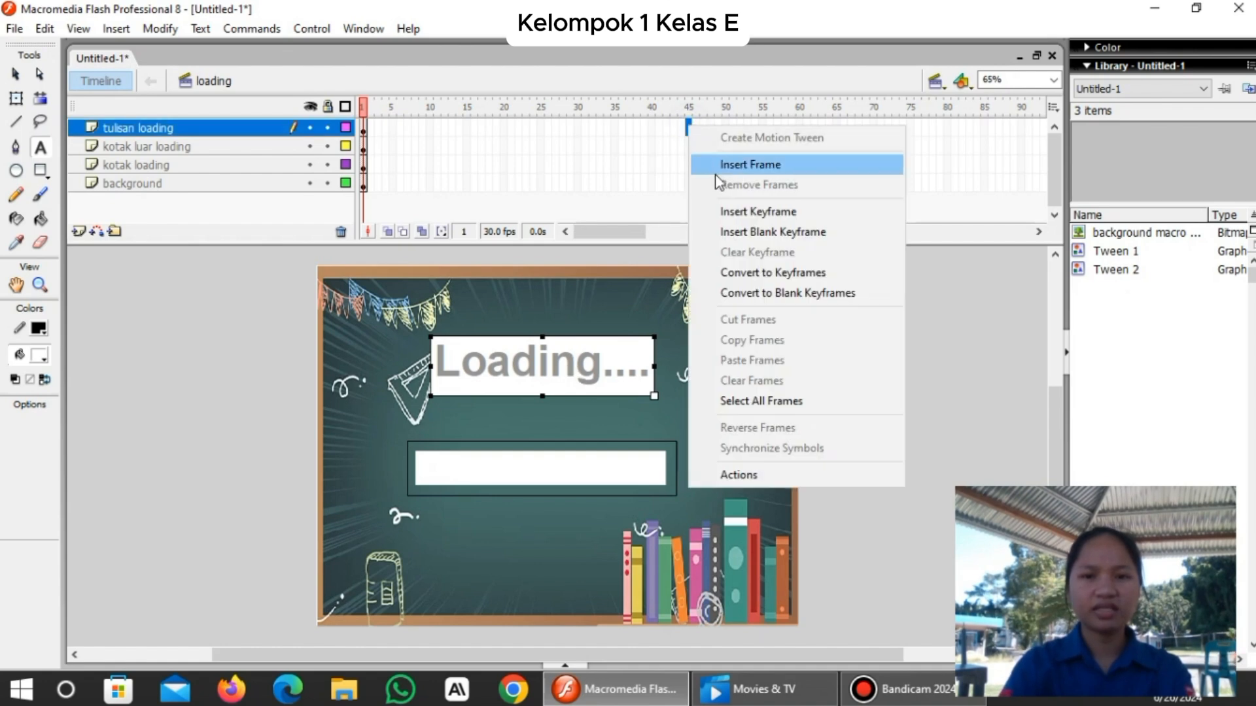
{"action": "left_click", "coordinate": [724, 211]}
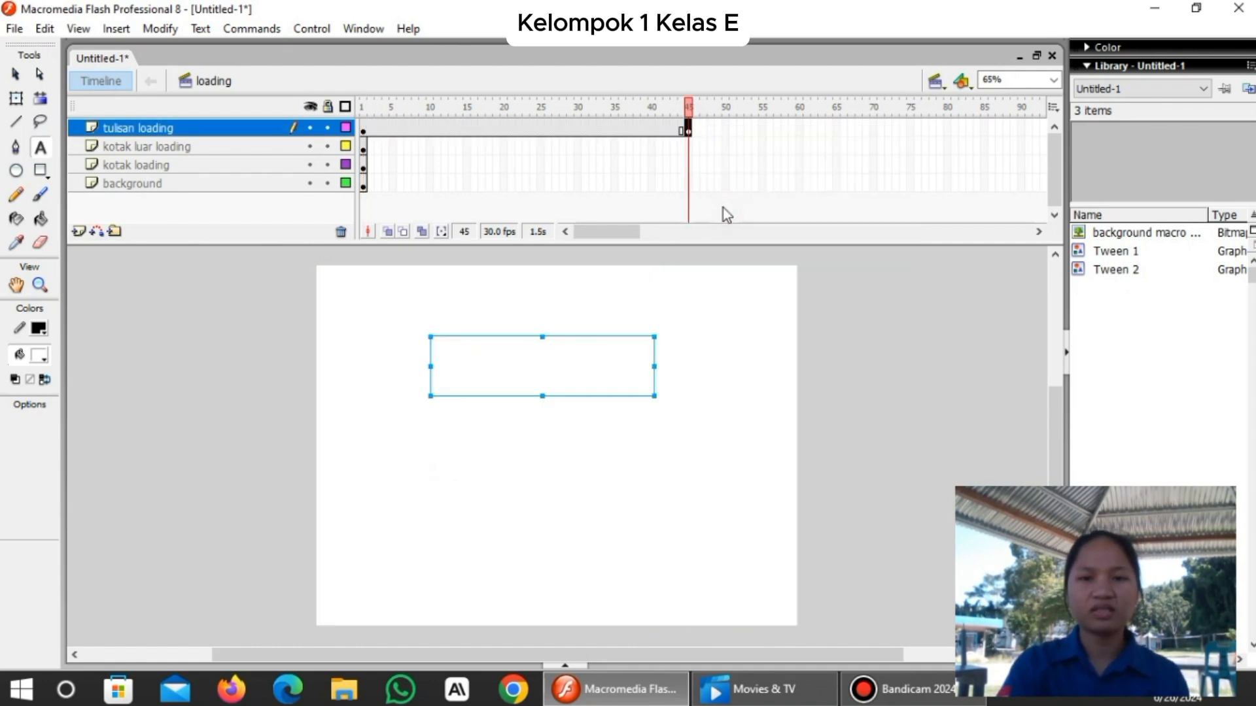
{"action": "left_click", "coordinate": [689, 146]}
{"action": "right_click", "coordinate": [689, 146]}
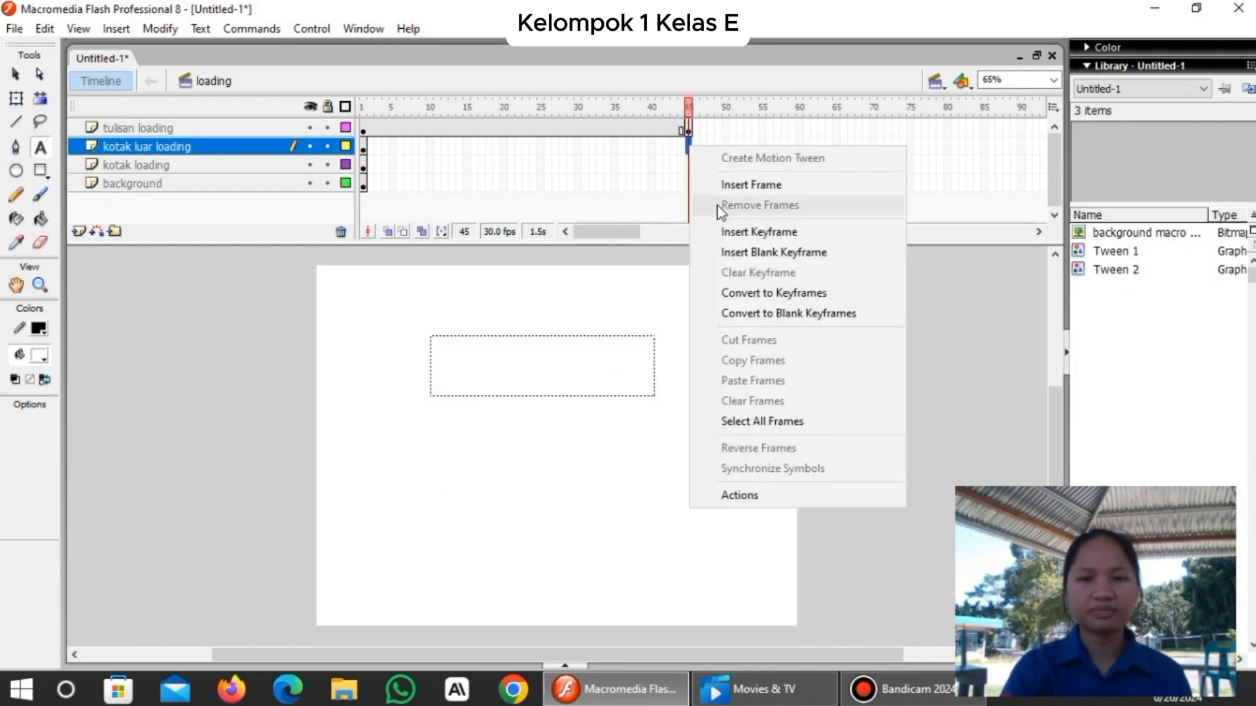
{"action": "left_click", "coordinate": [725, 231]}
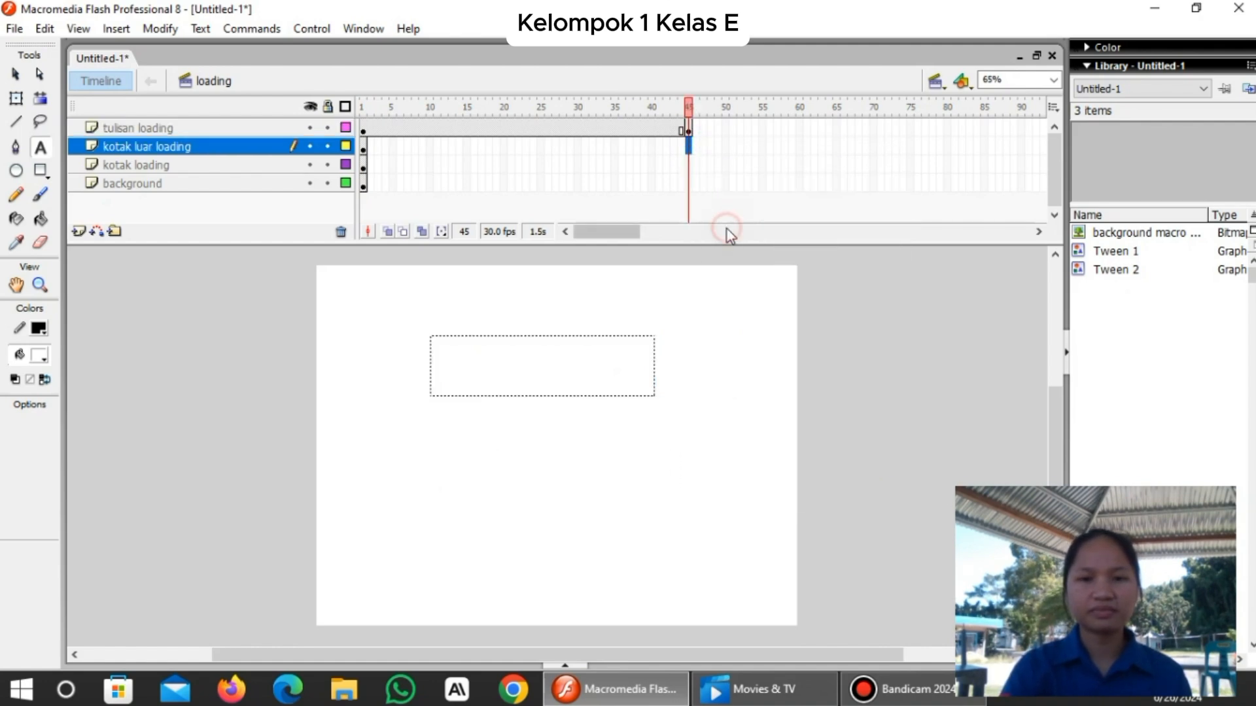
{"action": "left_click", "coordinate": [689, 164]}
{"action": "right_click", "coordinate": [689, 164]}
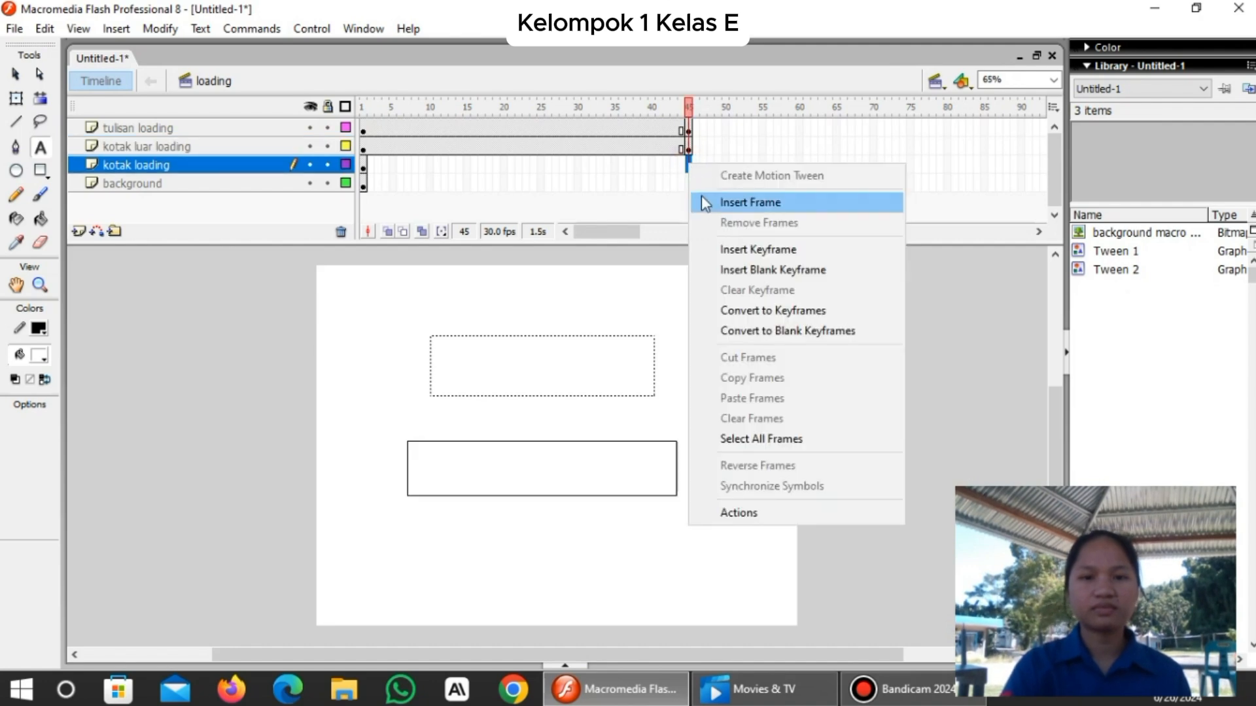
{"action": "left_click", "coordinate": [719, 249]}
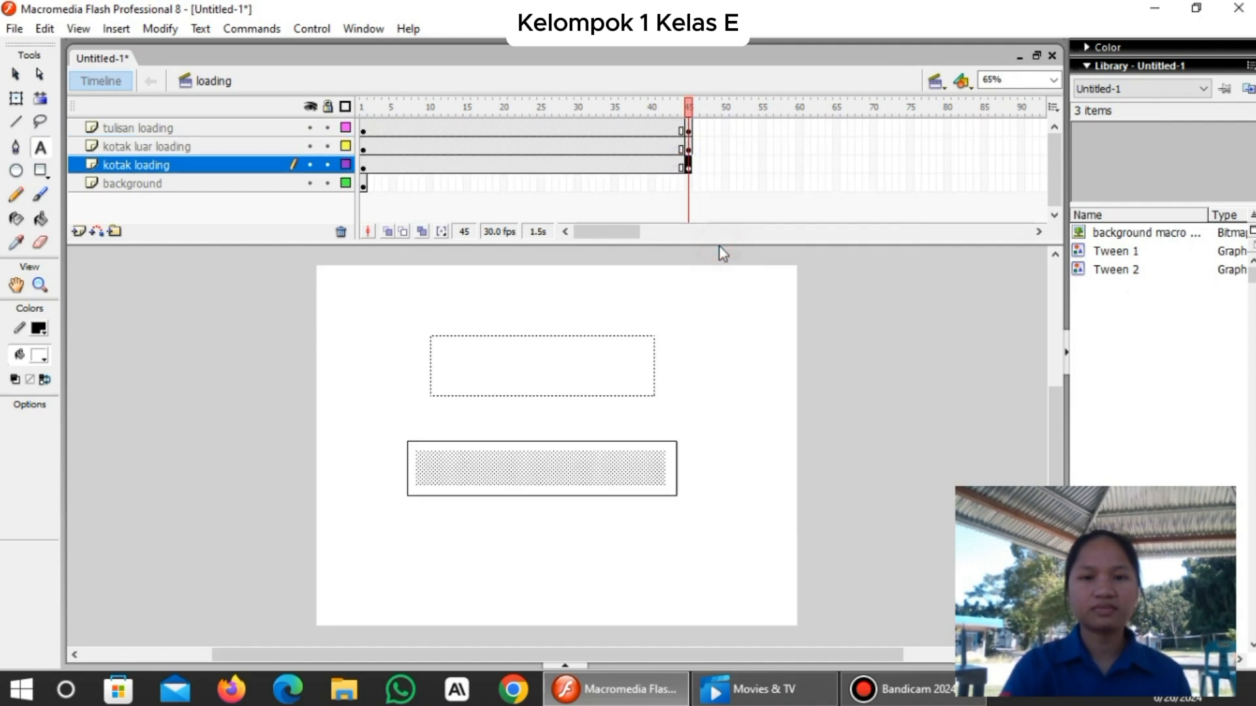
{"action": "left_click", "coordinate": [689, 183]}
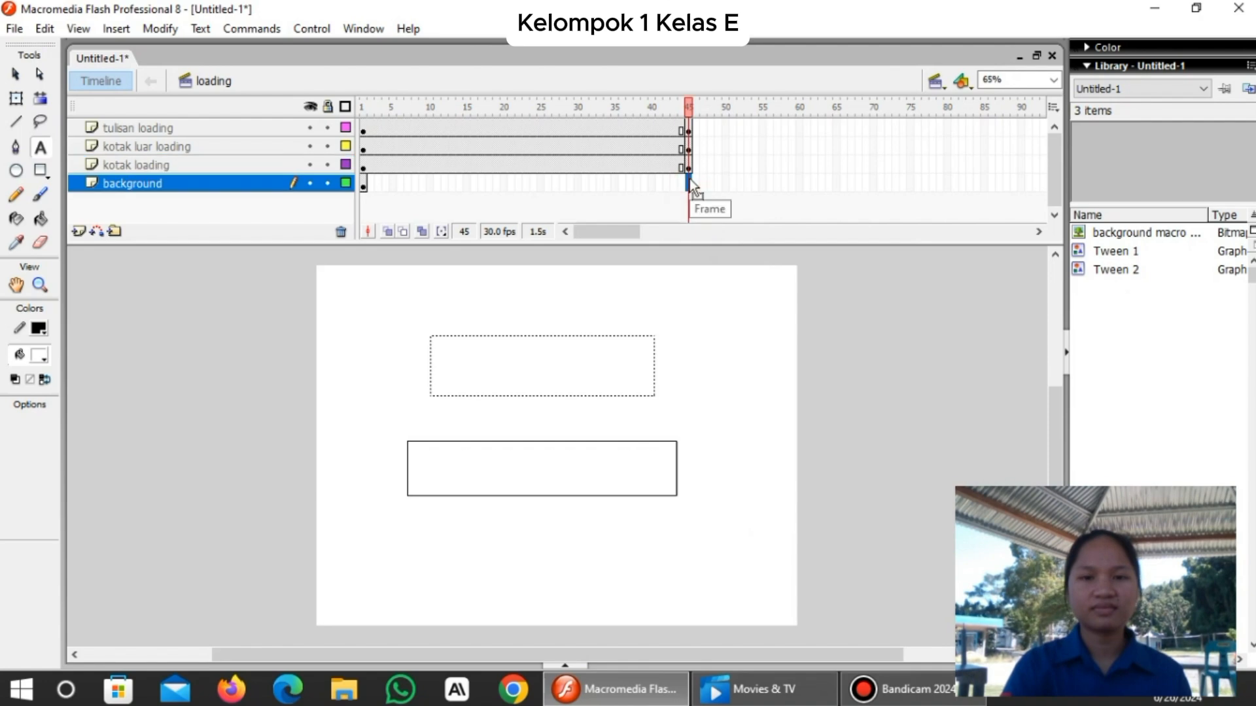
{"action": "right_click", "coordinate": [690, 184]}
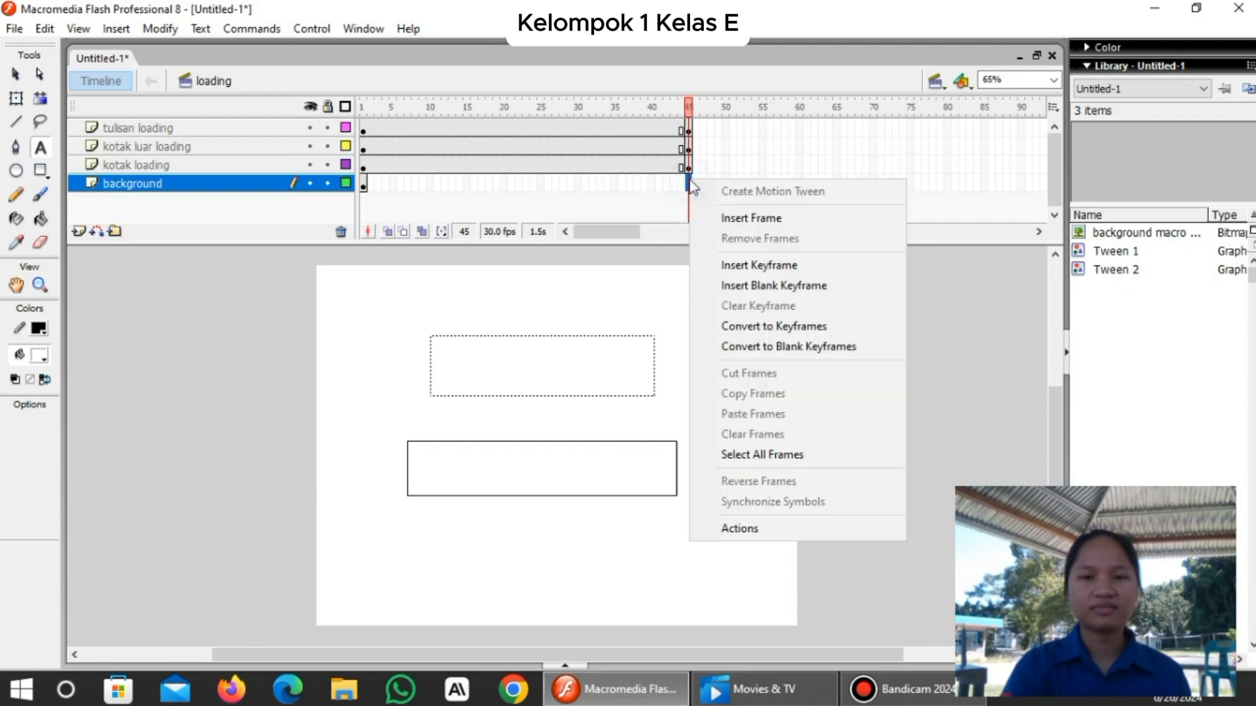
{"action": "left_click", "coordinate": [725, 264]}
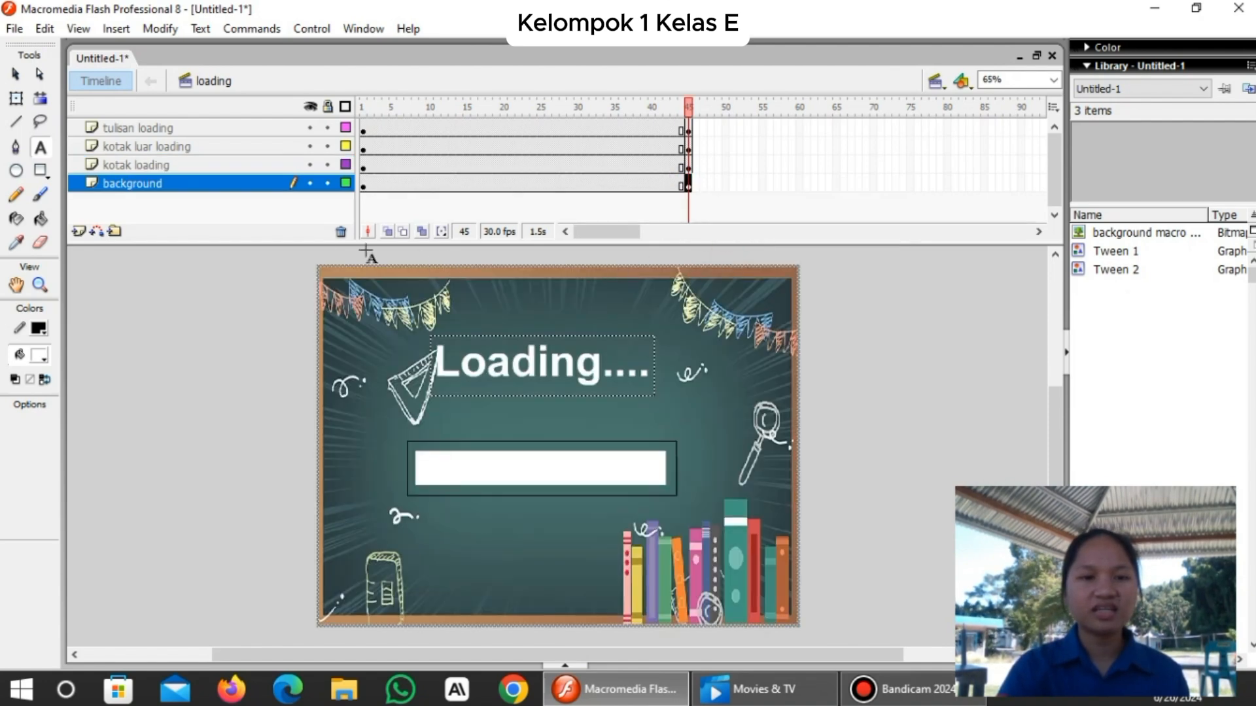
Create a motion tween starting at frame 1 of the "kotak loading" layer.
{"action": "left_click", "coordinate": [172, 164]}
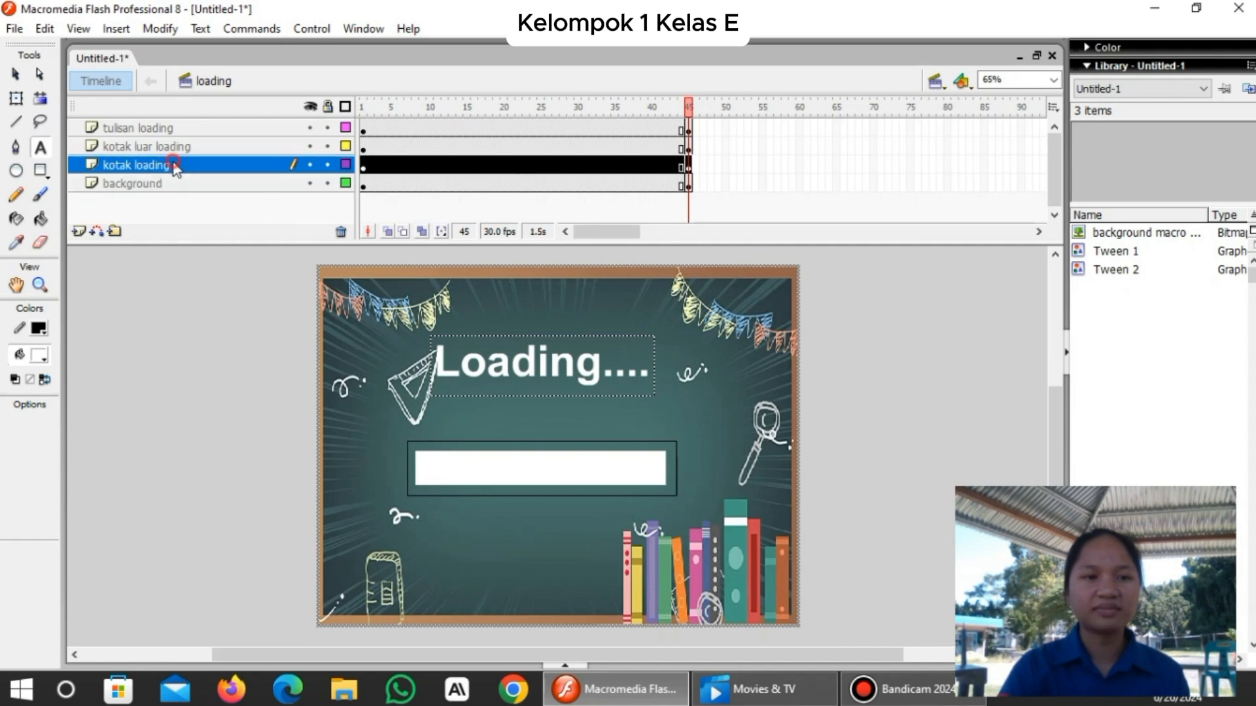
{"action": "left_click", "coordinate": [363, 163]}
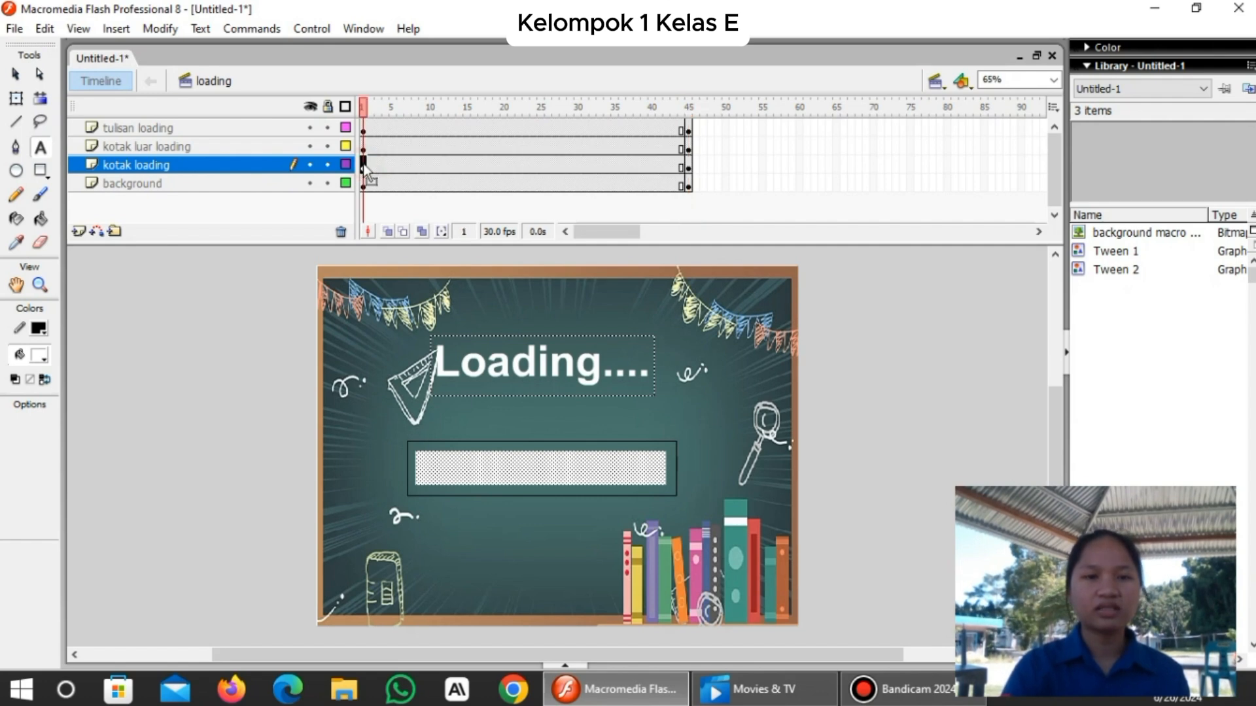
{"action": "right_click", "coordinate": [364, 167]}
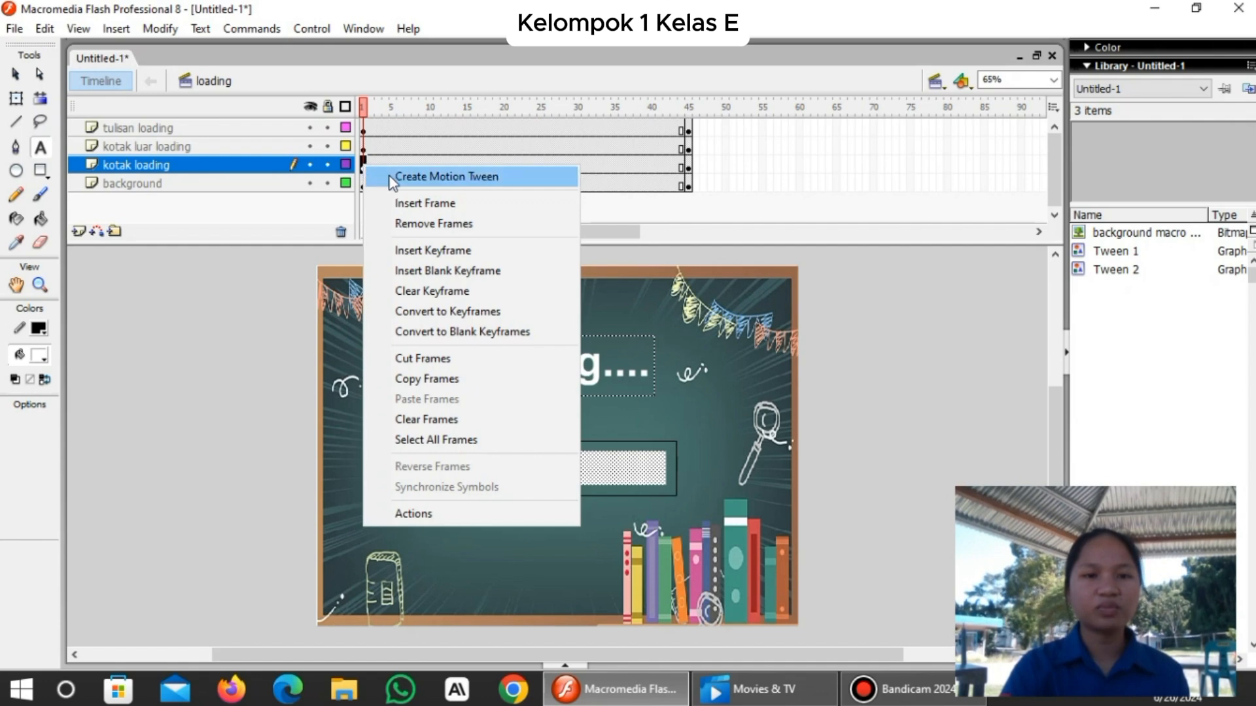
{"action": "left_click", "coordinate": [445, 176]}
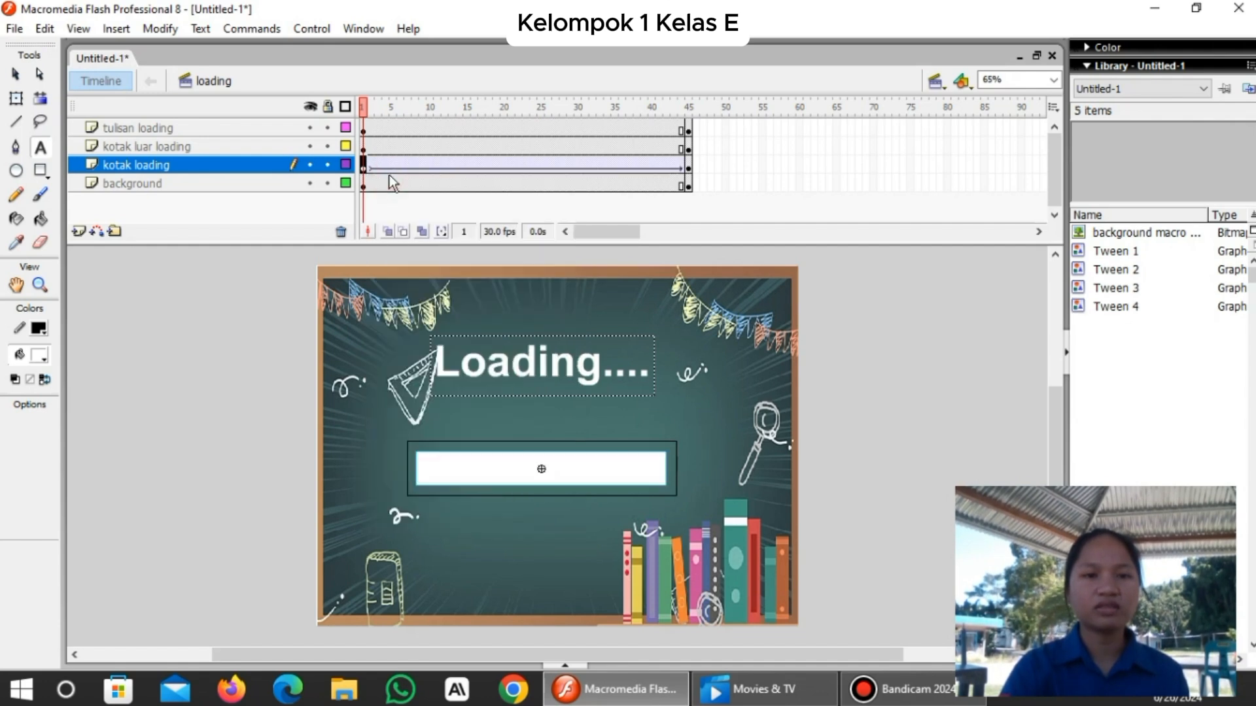
At frame 1, move the white bar's transformation point to its left edge and shrink the bar to a short block there.
{"action": "left_click", "coordinate": [16, 100]}
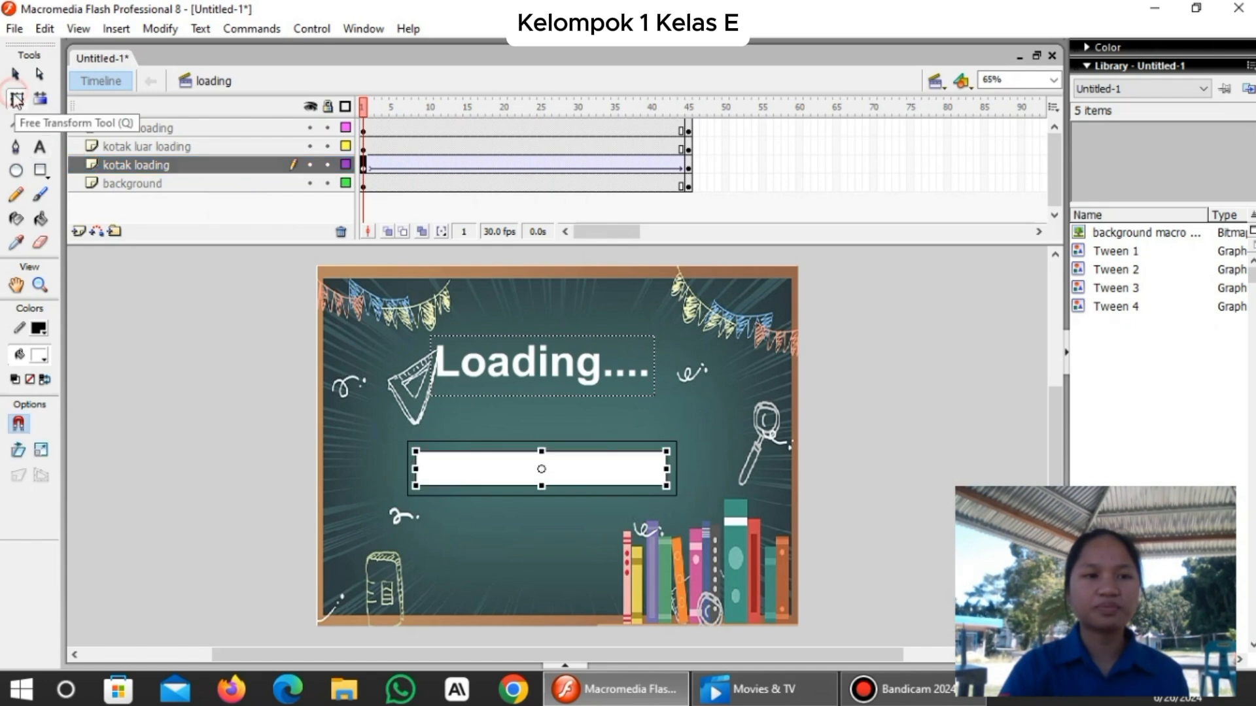
{"action": "left_click", "coordinate": [541, 467]}
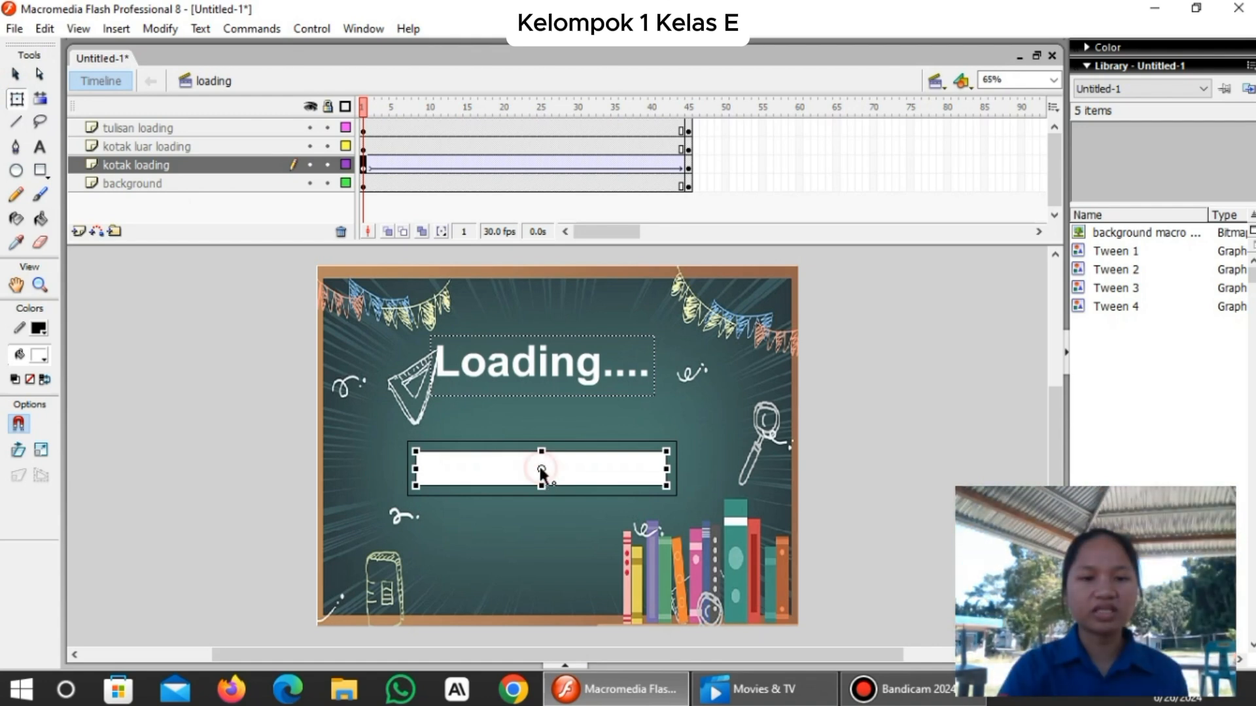
{"action": "left_click_drag", "start_coordinate": [498, 473], "coordinate": [415, 471]}
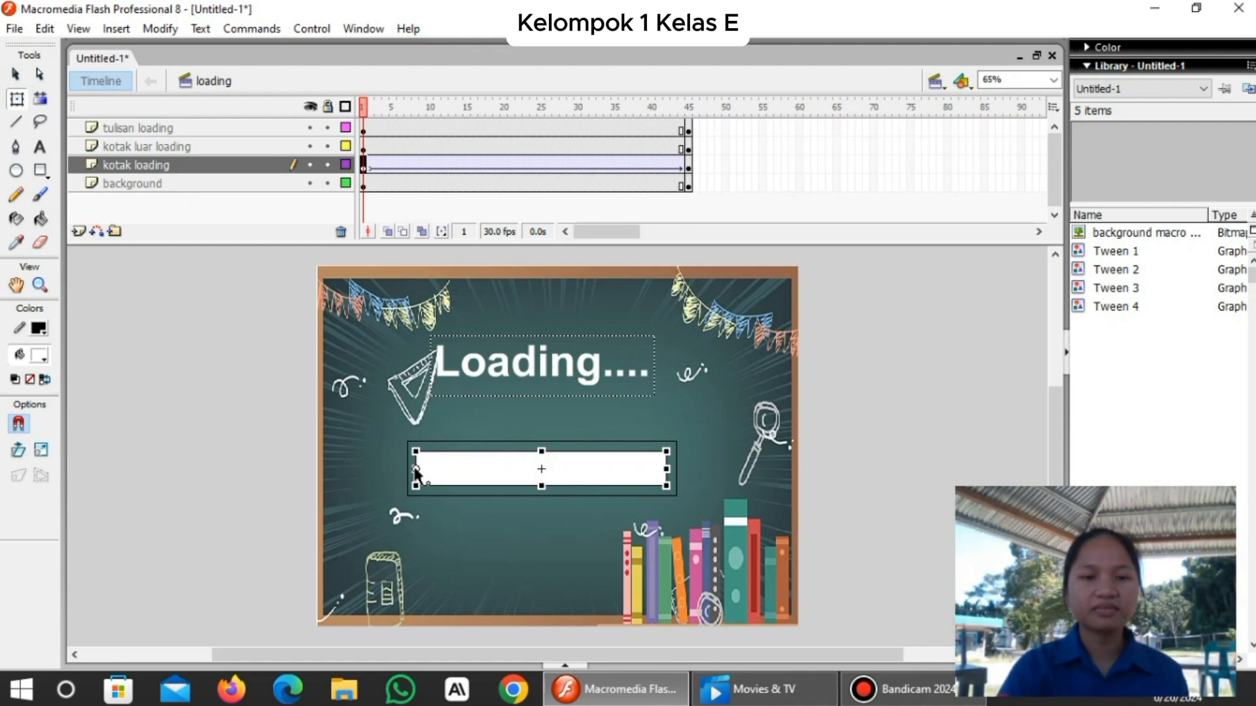
{"action": "left_click_drag", "start_coordinate": [666, 469], "coordinate": [460, 466]}
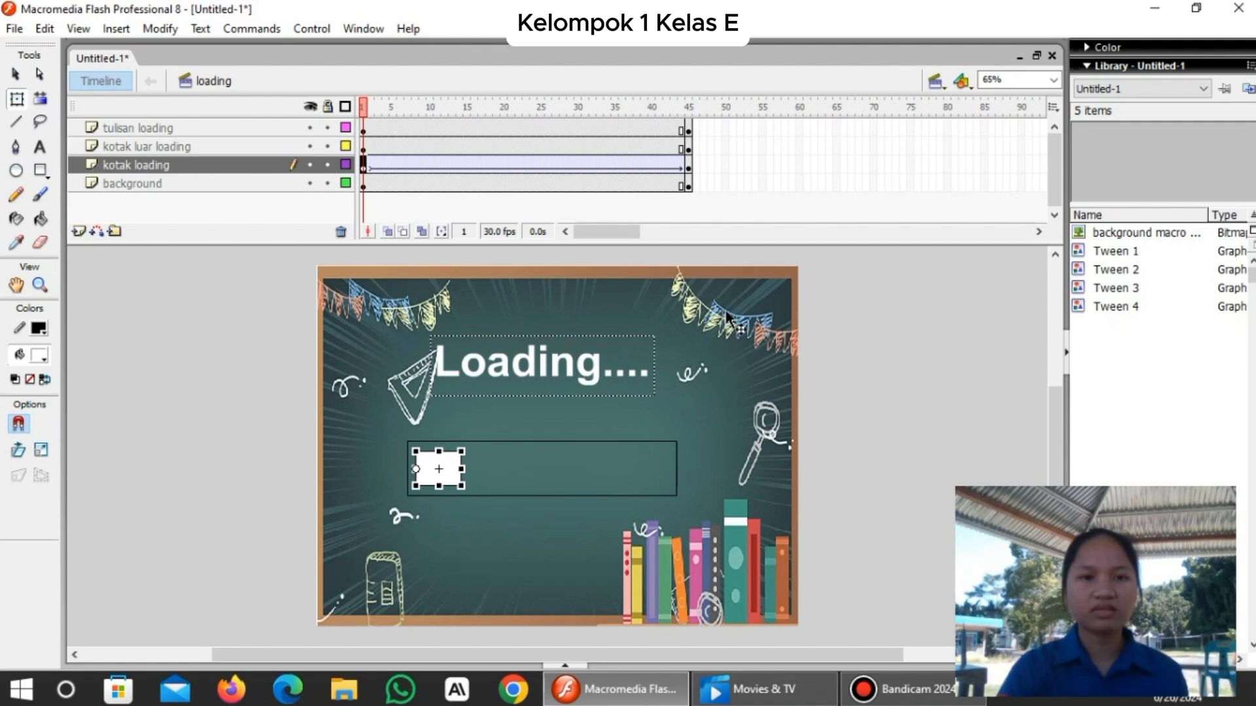
At frame 45 of "kotak loading", apply a motion tween and move the full-width bar's transformation point to its left edge.
{"action": "left_click", "coordinate": [688, 165]}
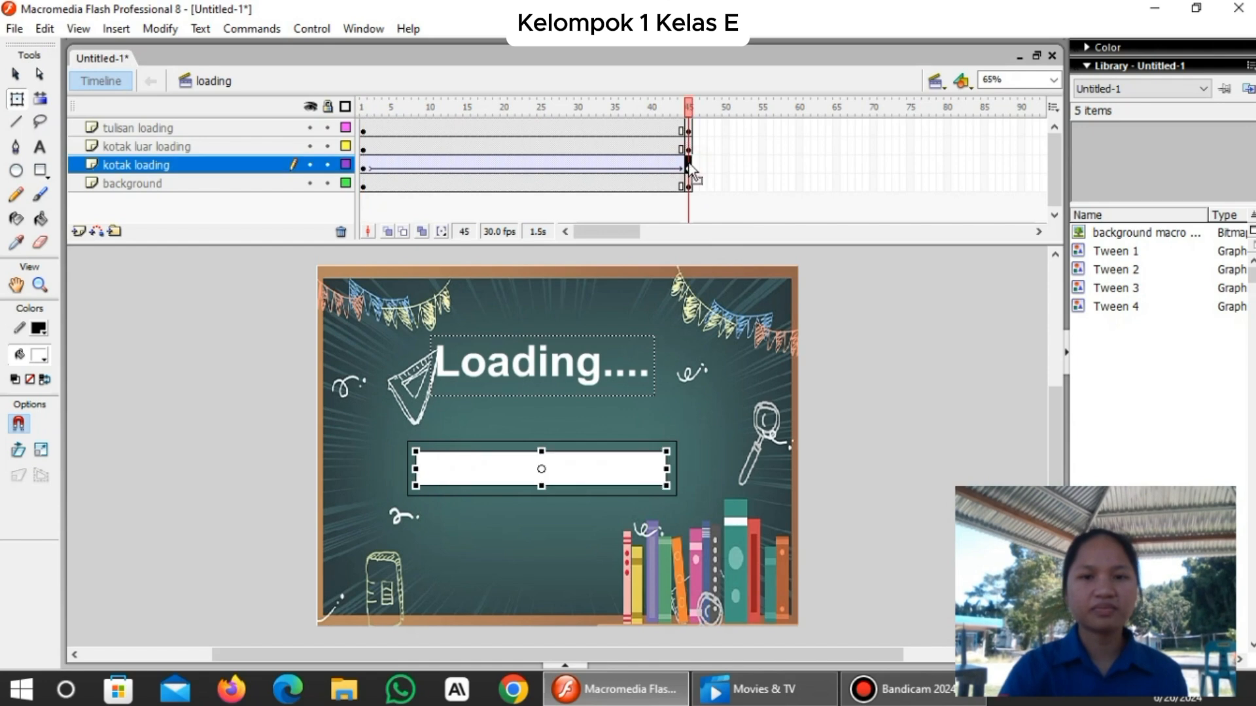
{"action": "right_click", "coordinate": [690, 169]}
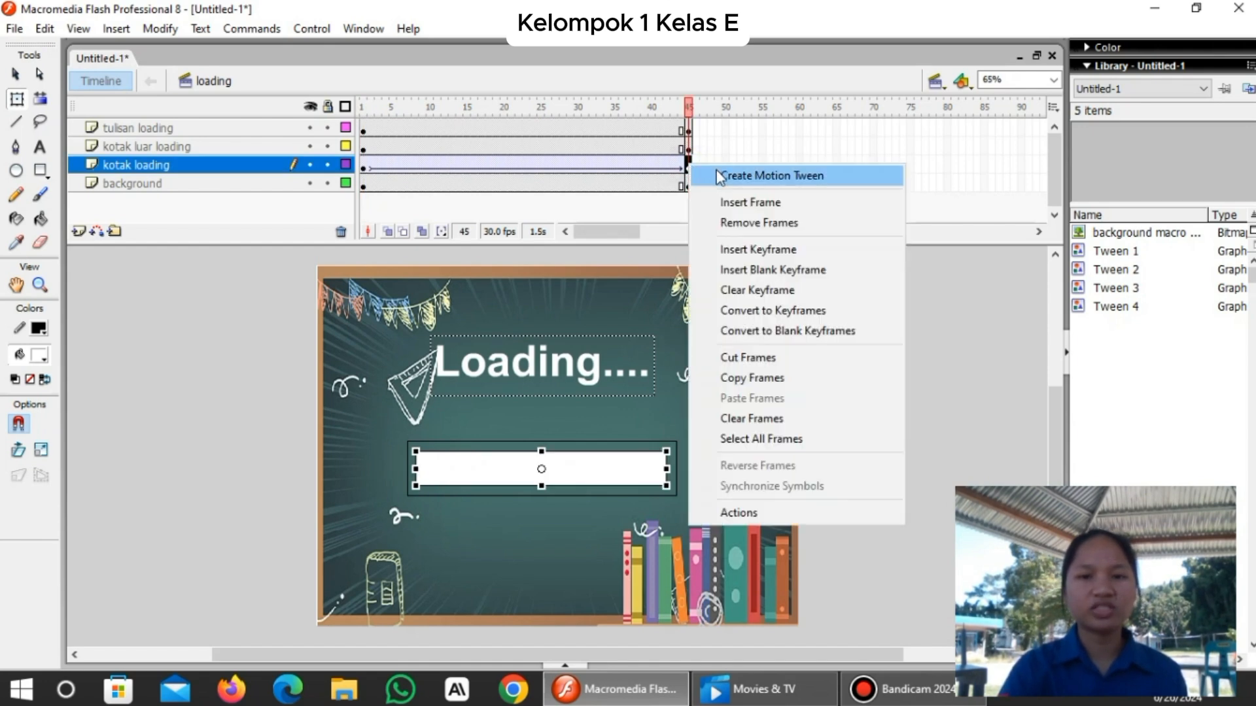
{"action": "left_click", "coordinate": [720, 176]}
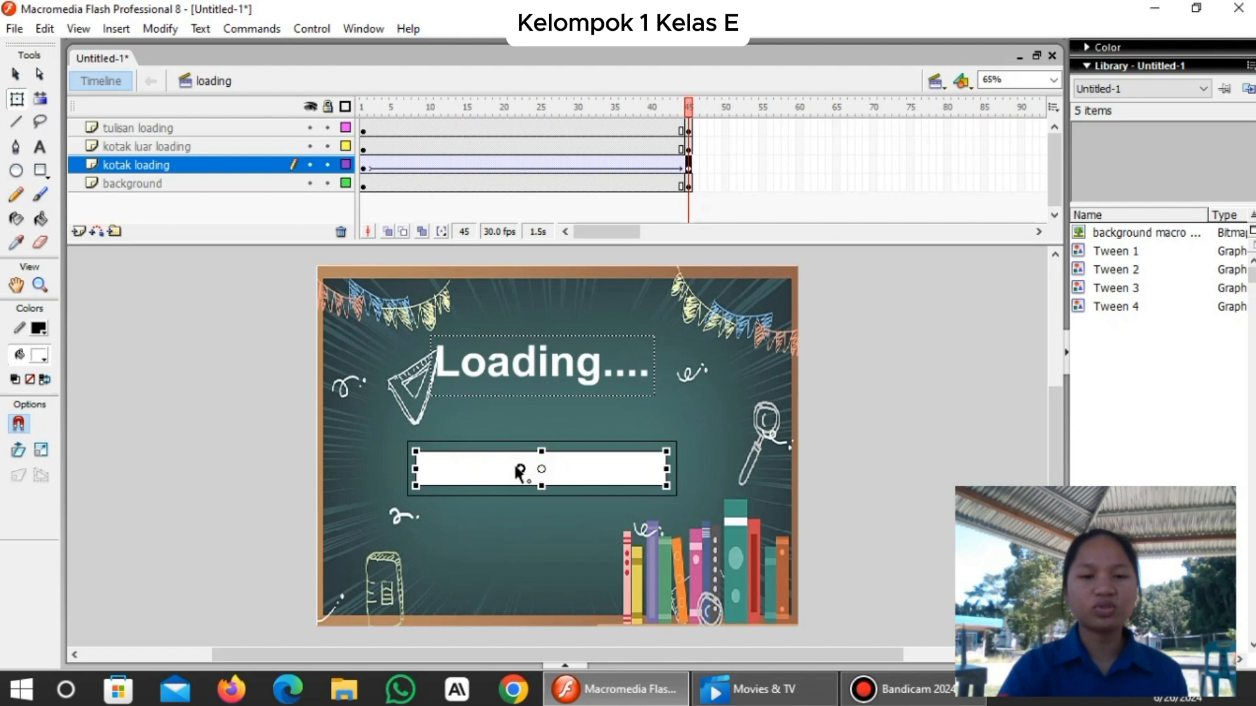
{"action": "left_click_drag", "start_coordinate": [429, 470], "coordinate": [417, 470]}
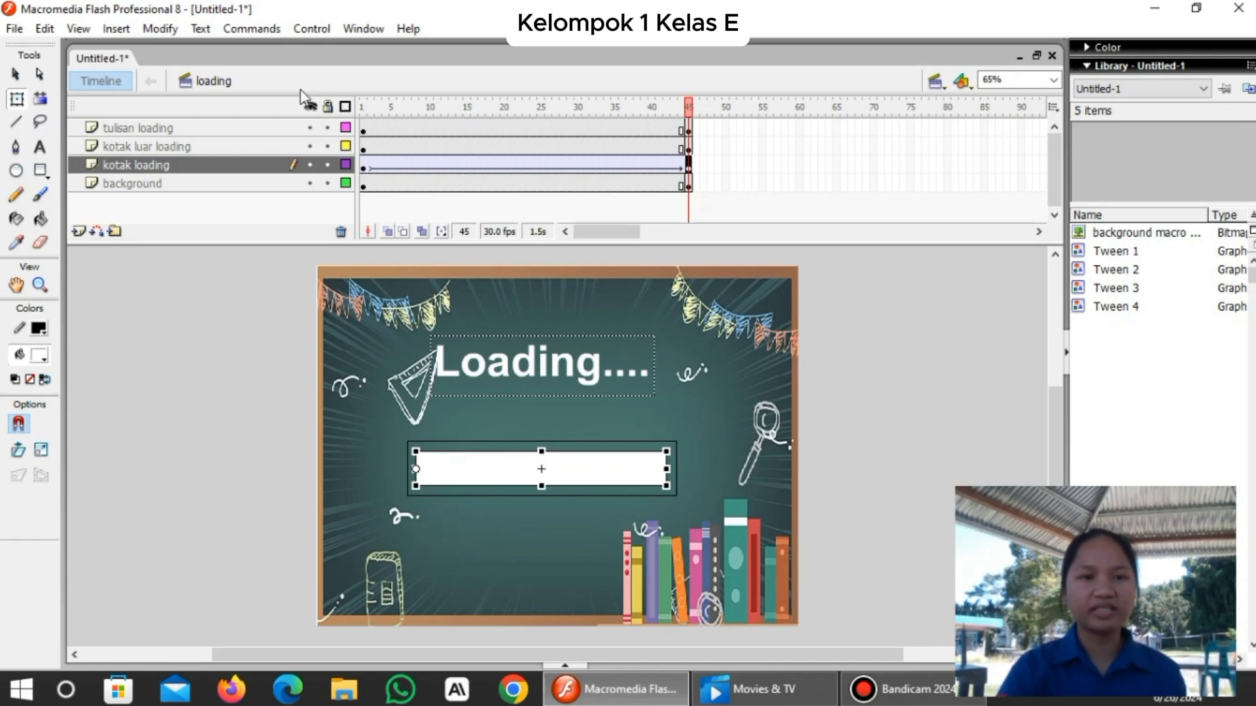
Test the loading scene to preview the bar animation, and close the preview.
{"action": "left_click", "coordinate": [316, 27]}
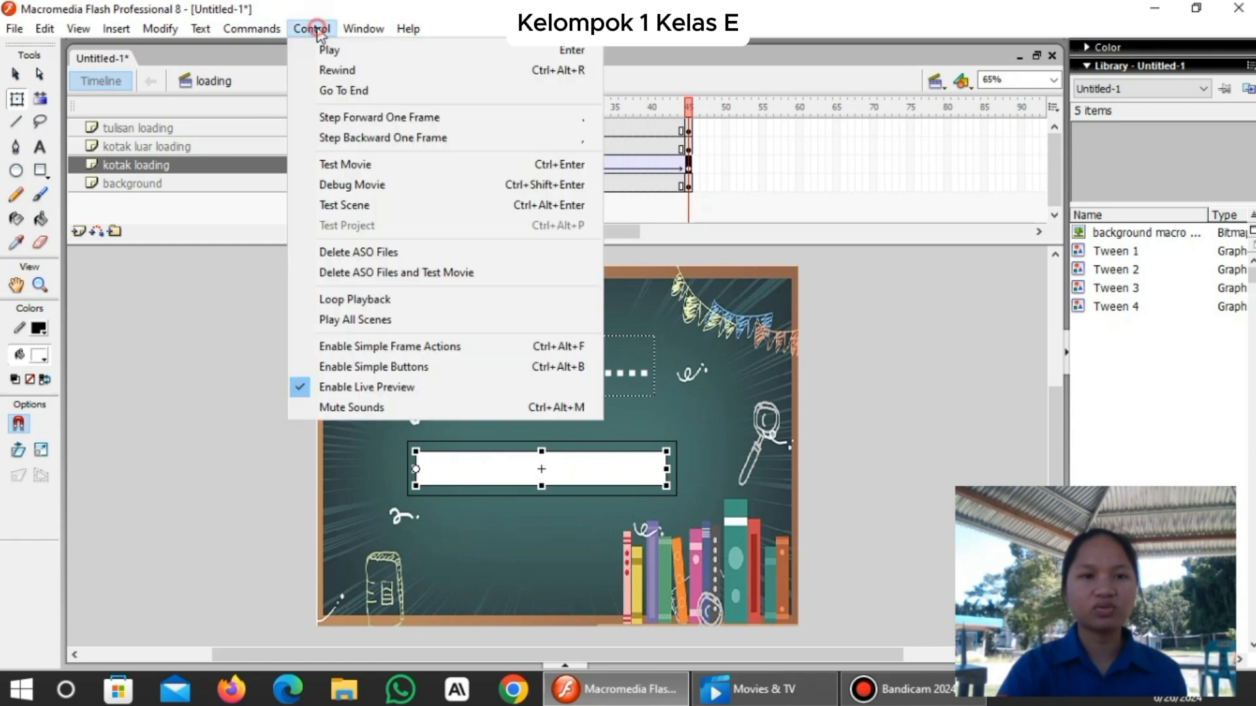
{"action": "left_click", "coordinate": [351, 207]}
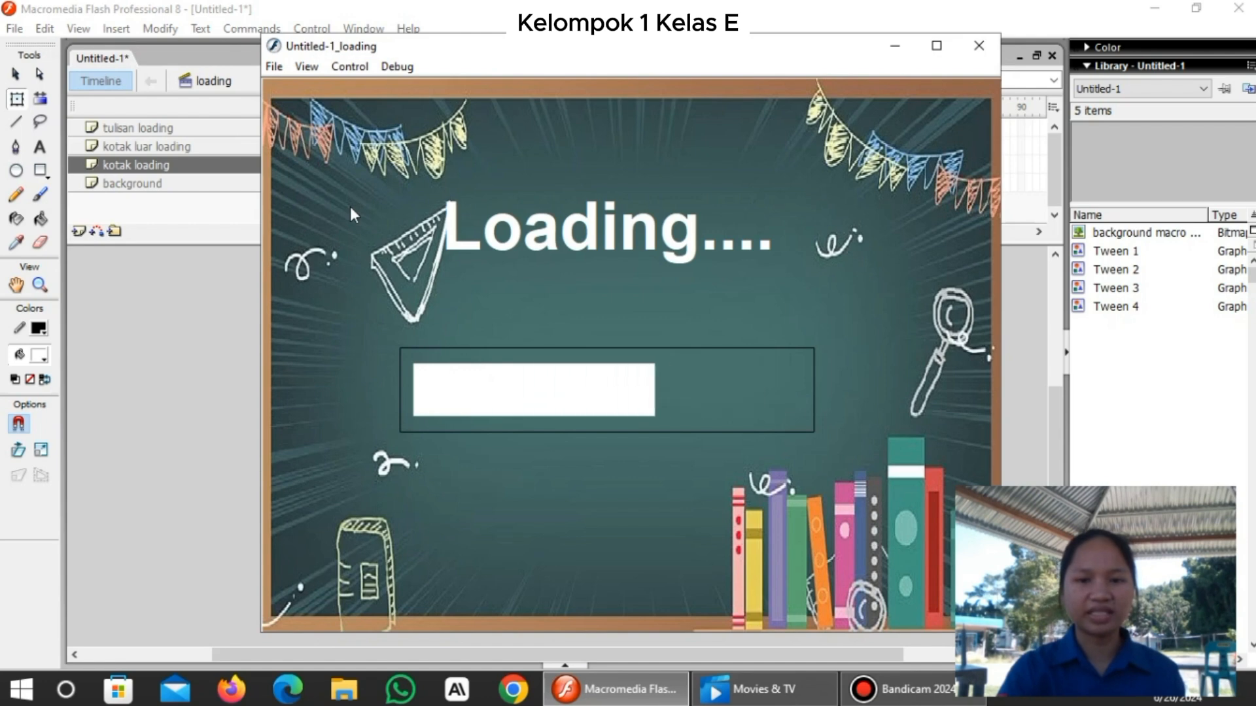
{"action": "left_click", "coordinate": [978, 45]}
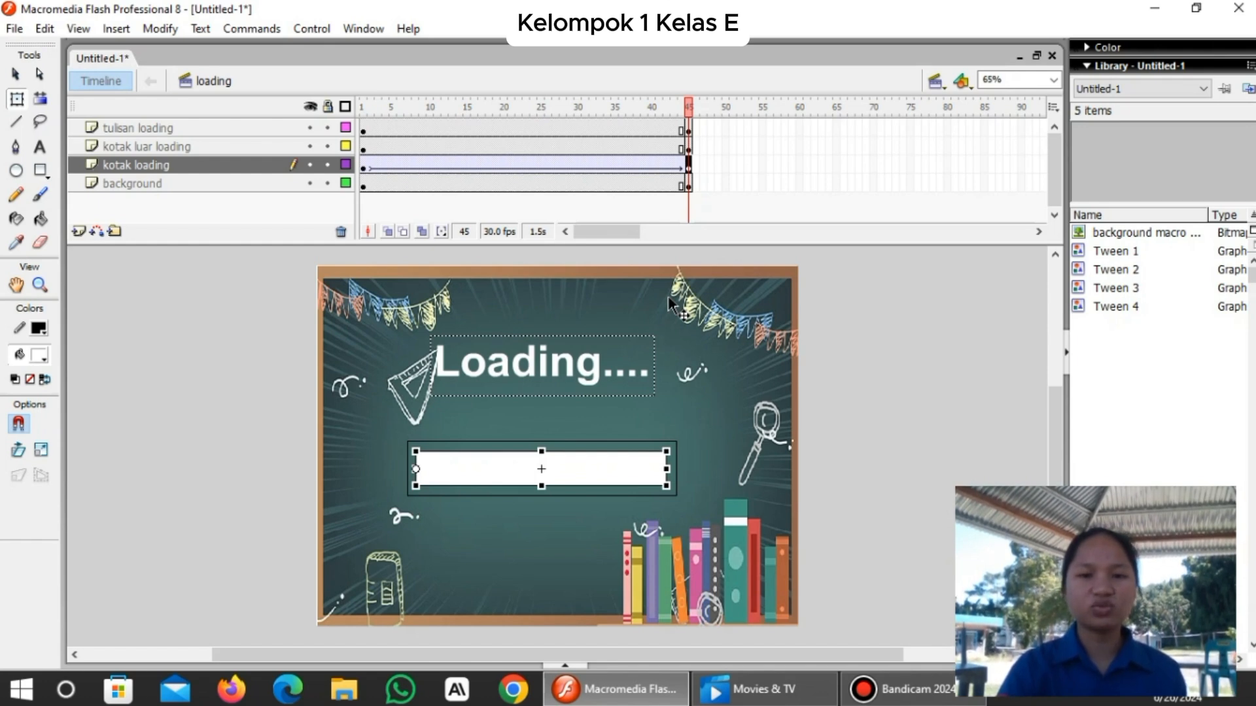
Add the script gotoAndStop("menu", 1); to frame 45 of the "tulisan loading" layer.
{"action": "left_click", "coordinate": [689, 130]}
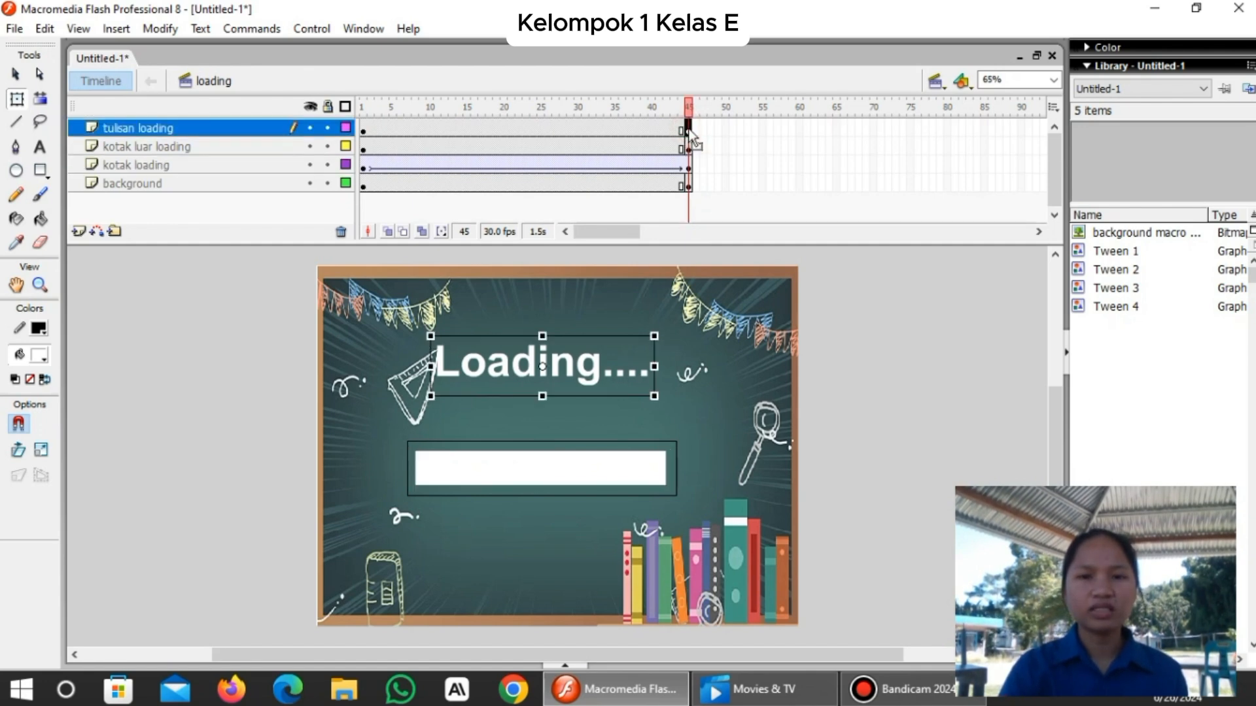
{"action": "right_click", "coordinate": [688, 131]}
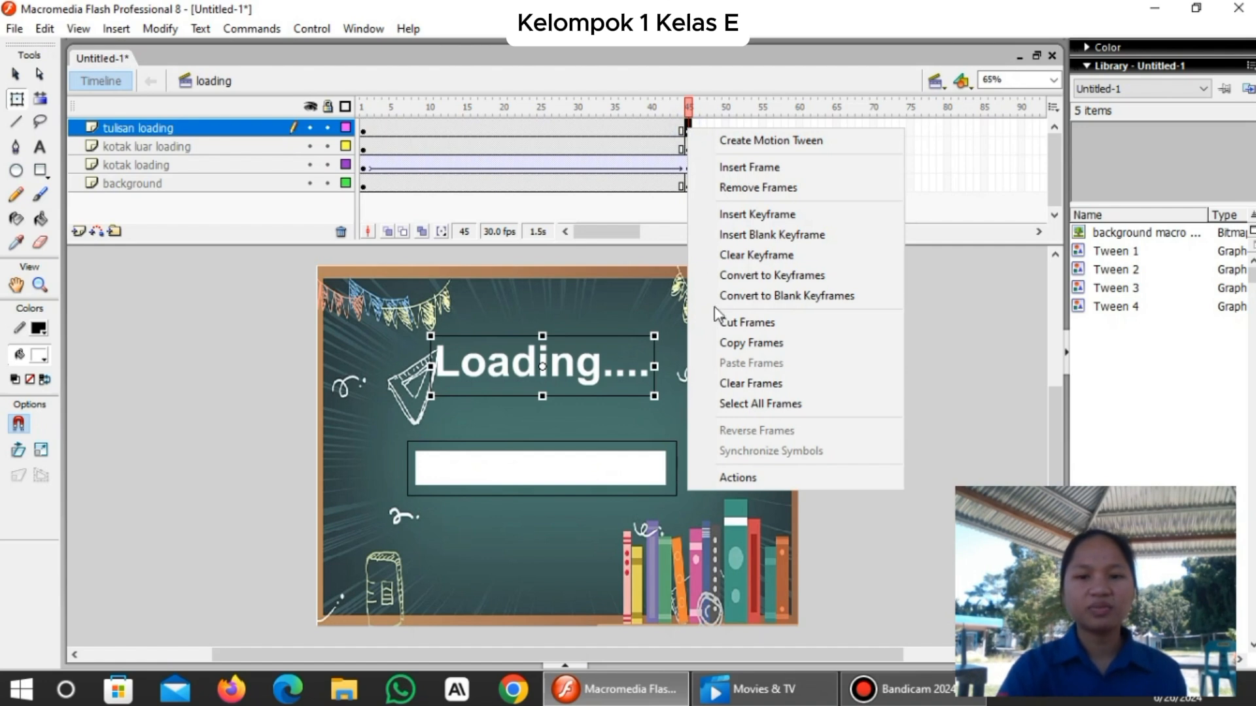
{"action": "left_click", "coordinate": [722, 478]}
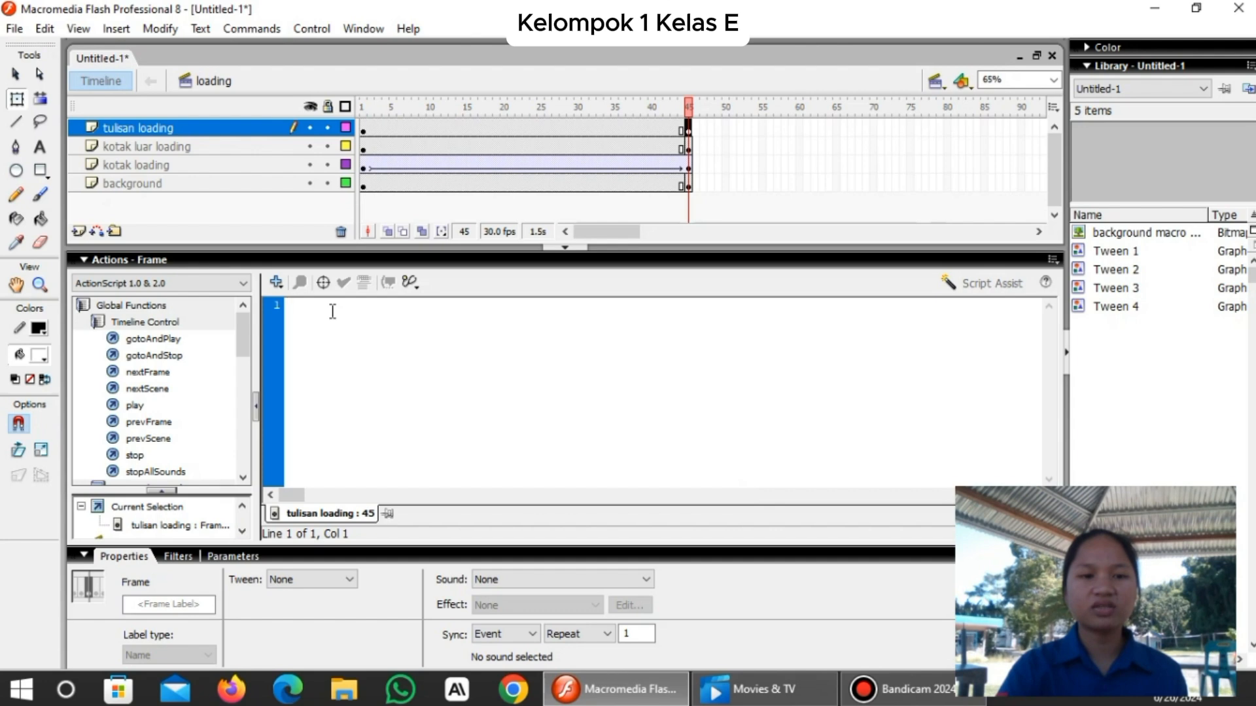
{"action": "type", "text": "go"}
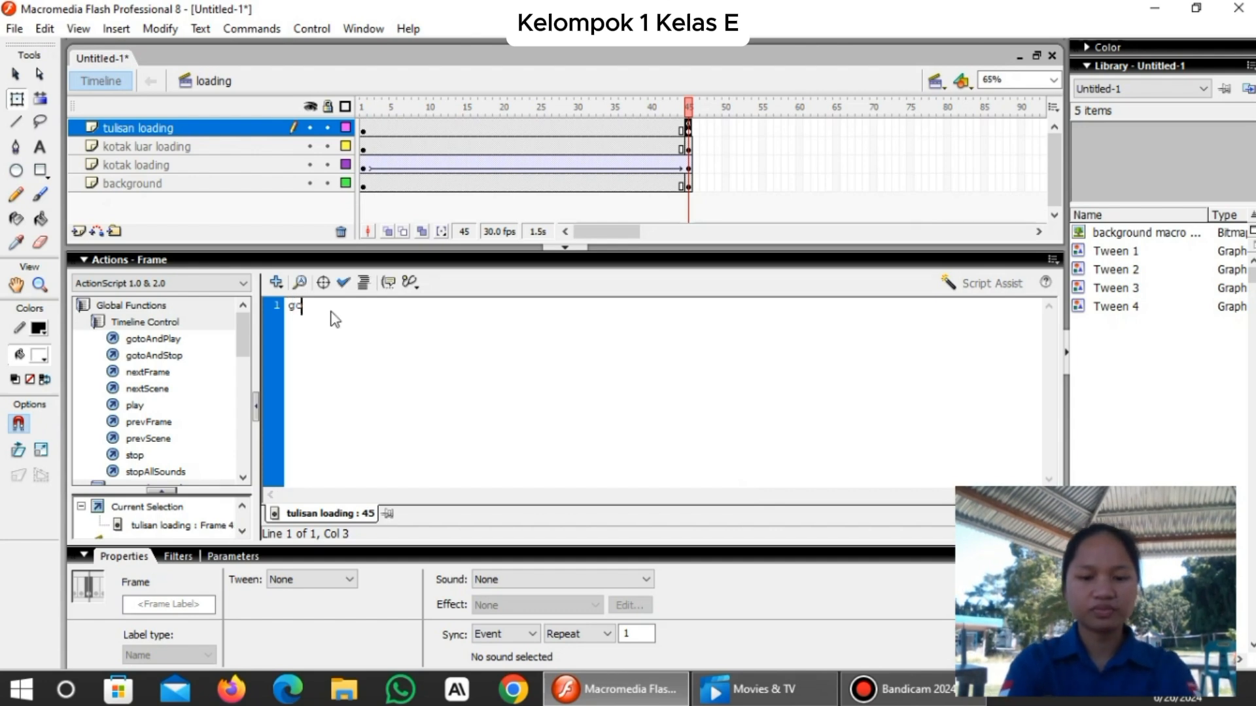
{"action": "type", "text": "toAndS"}
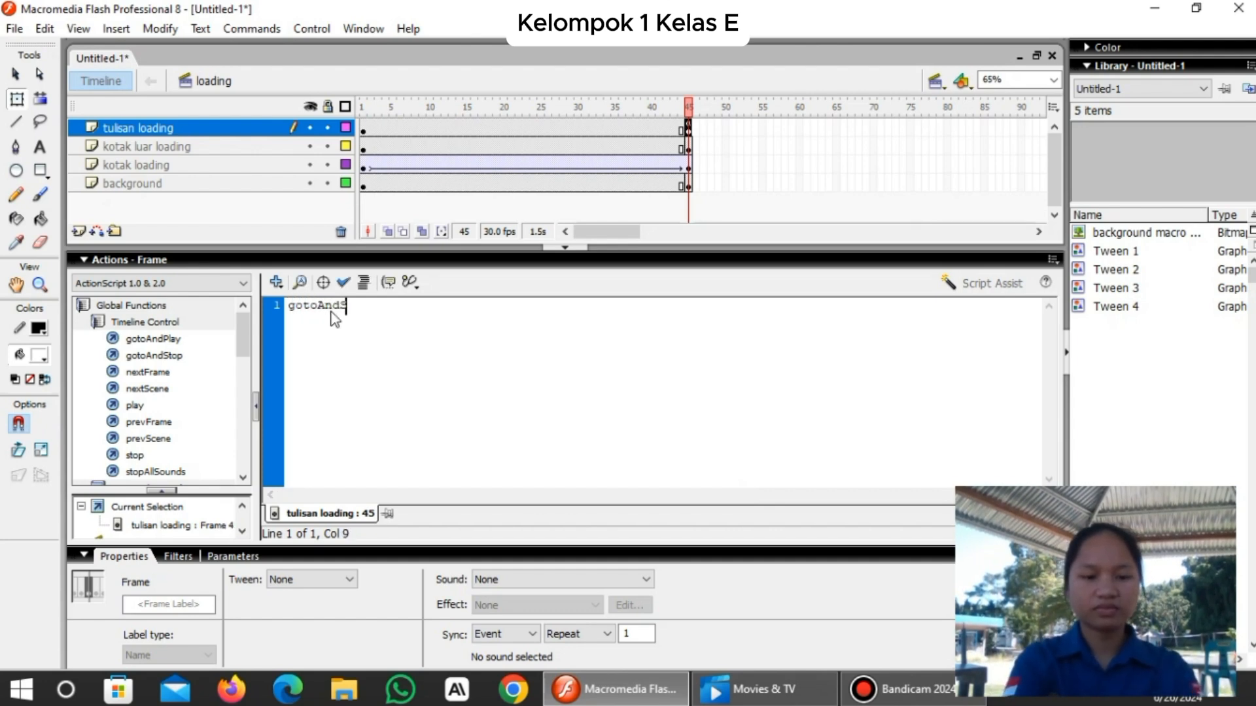
{"action": "type", "text": "top"}
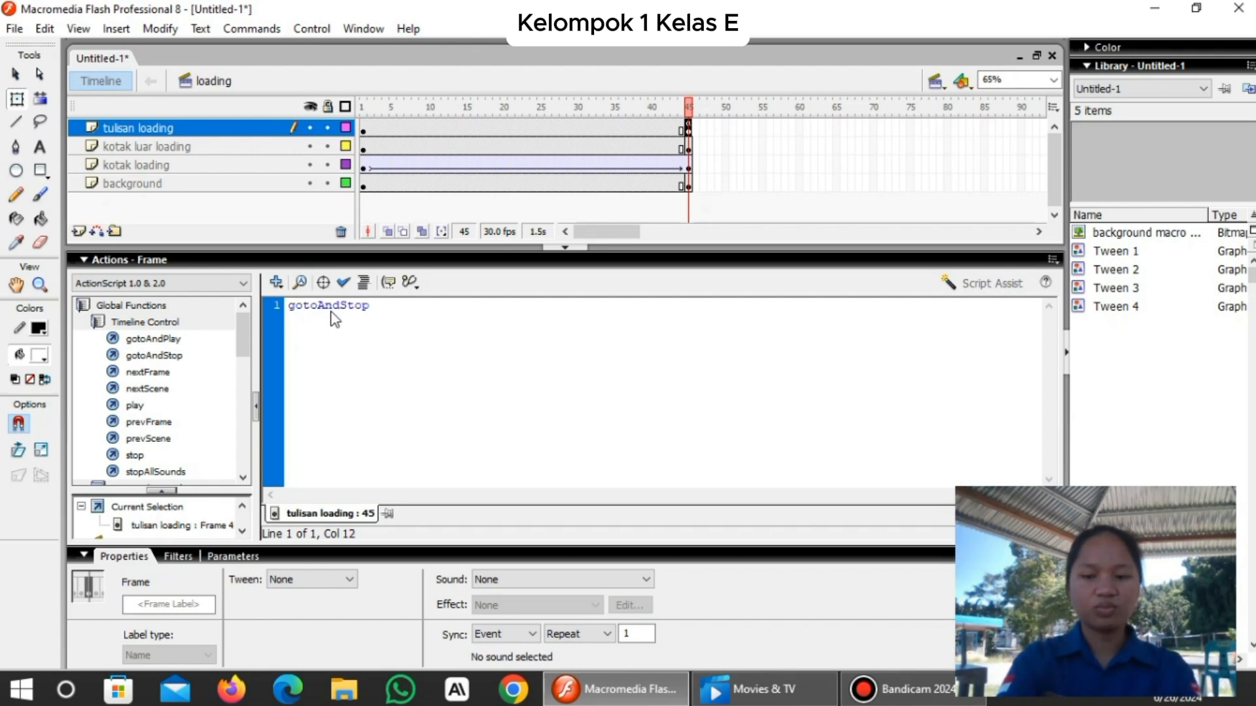
{"action": "type", "text": "("}
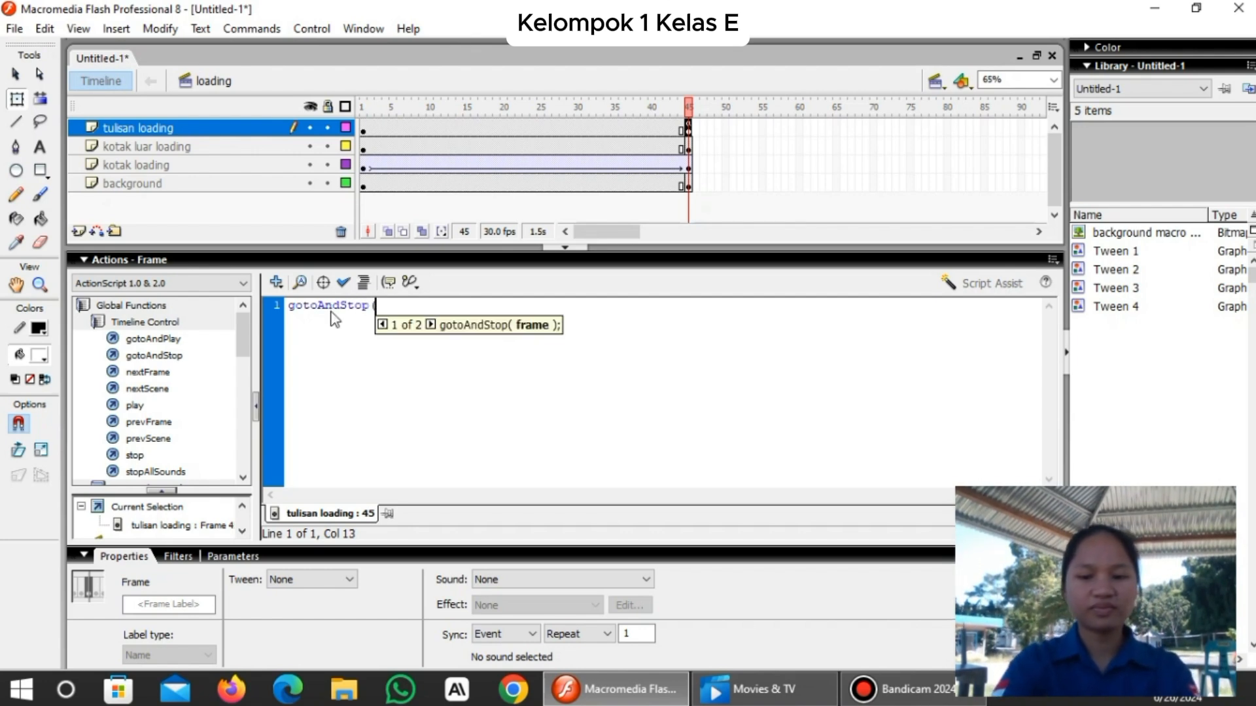
{"action": "type", "text": "\""}
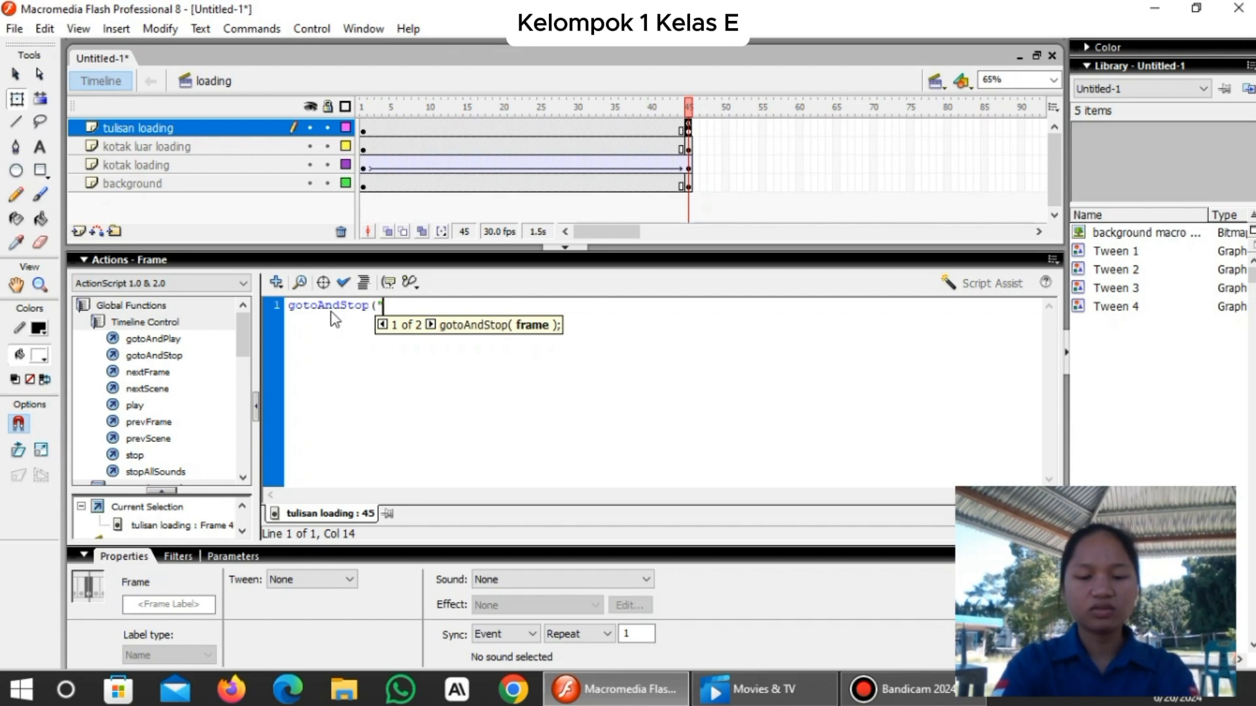
{"action": "type", "text": "men"}
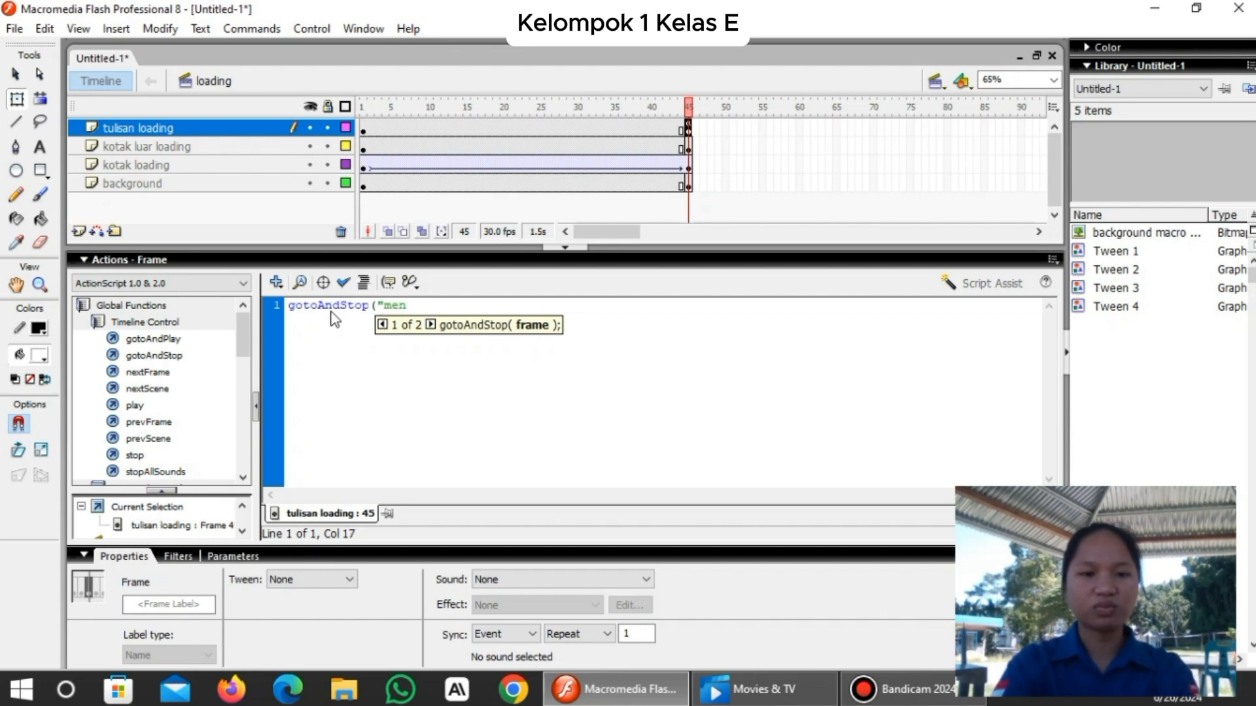
{"action": "type", "text": "u\""}
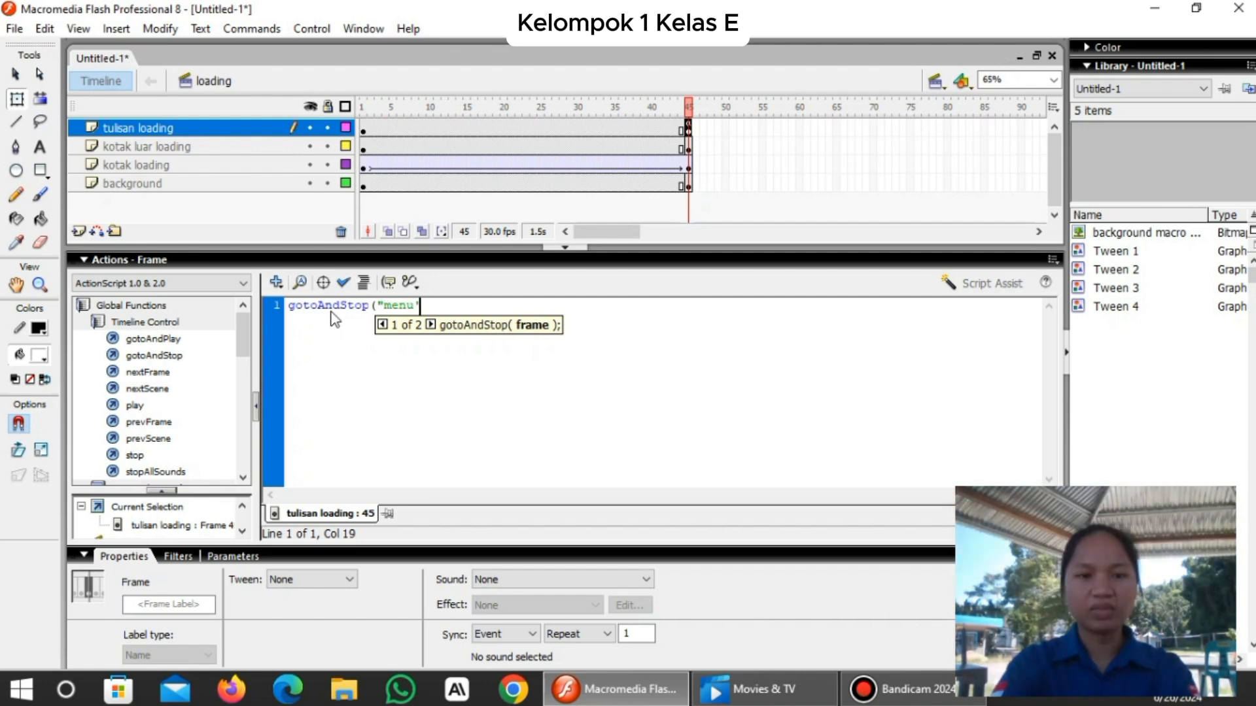
{"action": "type", "text": "\""}
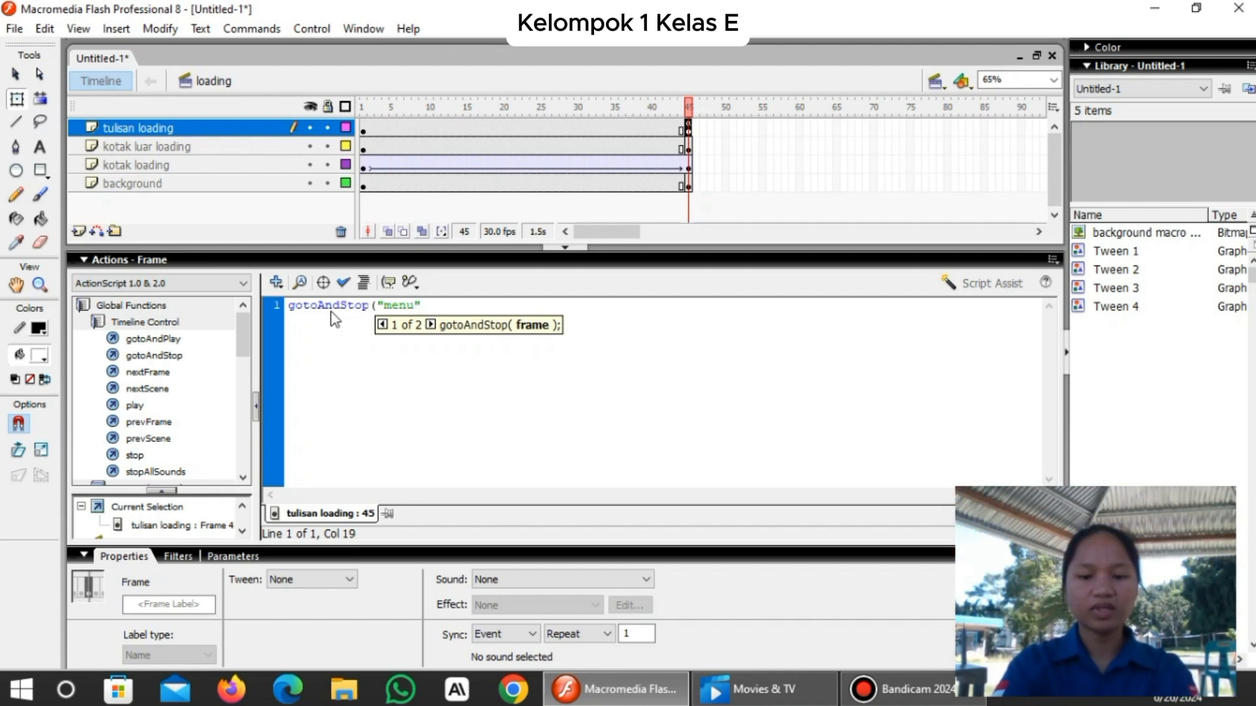
{"action": "type", "text": ","}
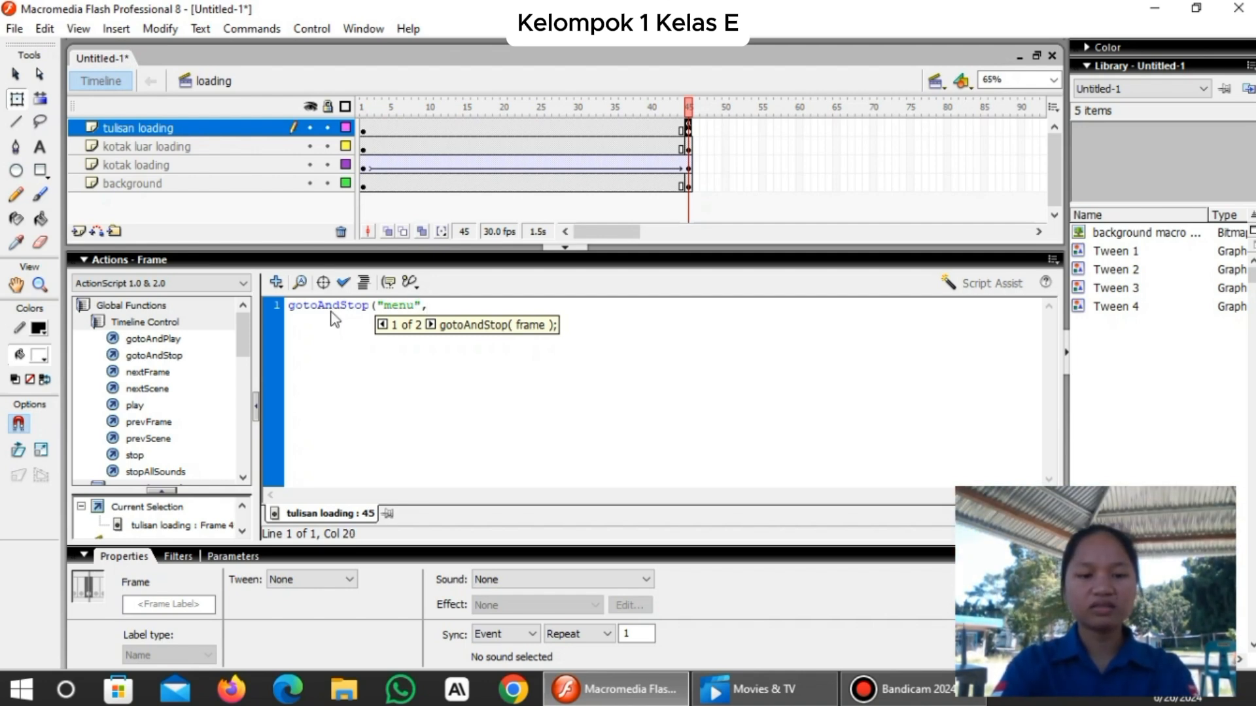
{"action": "type", "text": " 1)"}
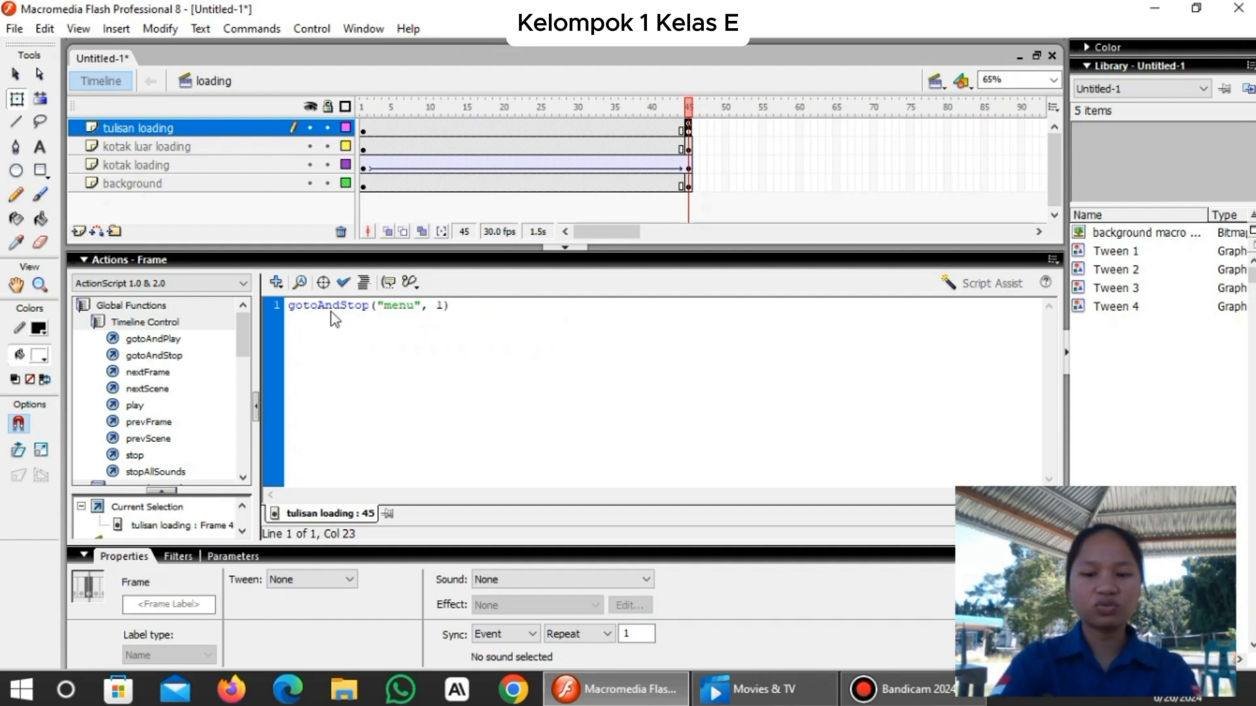
{"action": "type", "text": ";"}
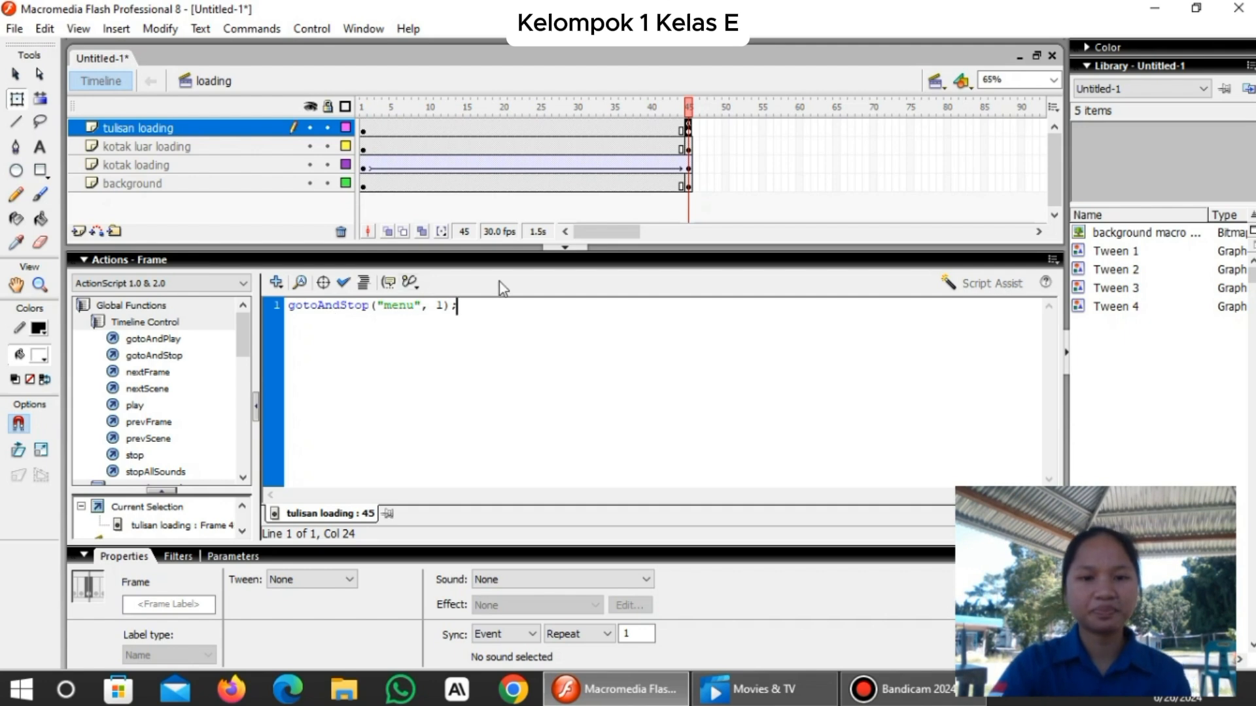
{"action": "left_click", "coordinate": [557, 249]}
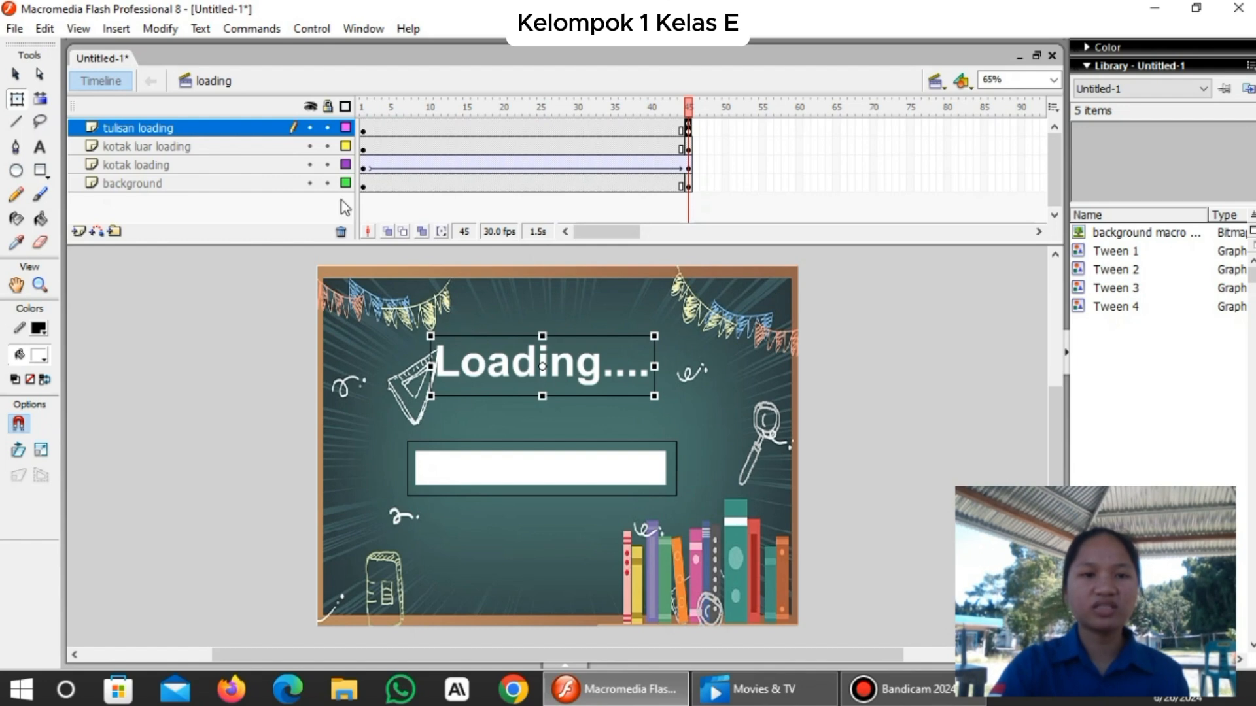
Test the whole movie to preview the jump from the loading scene to the menu scene, and close the preview.
{"action": "left_click", "coordinate": [321, 27]}
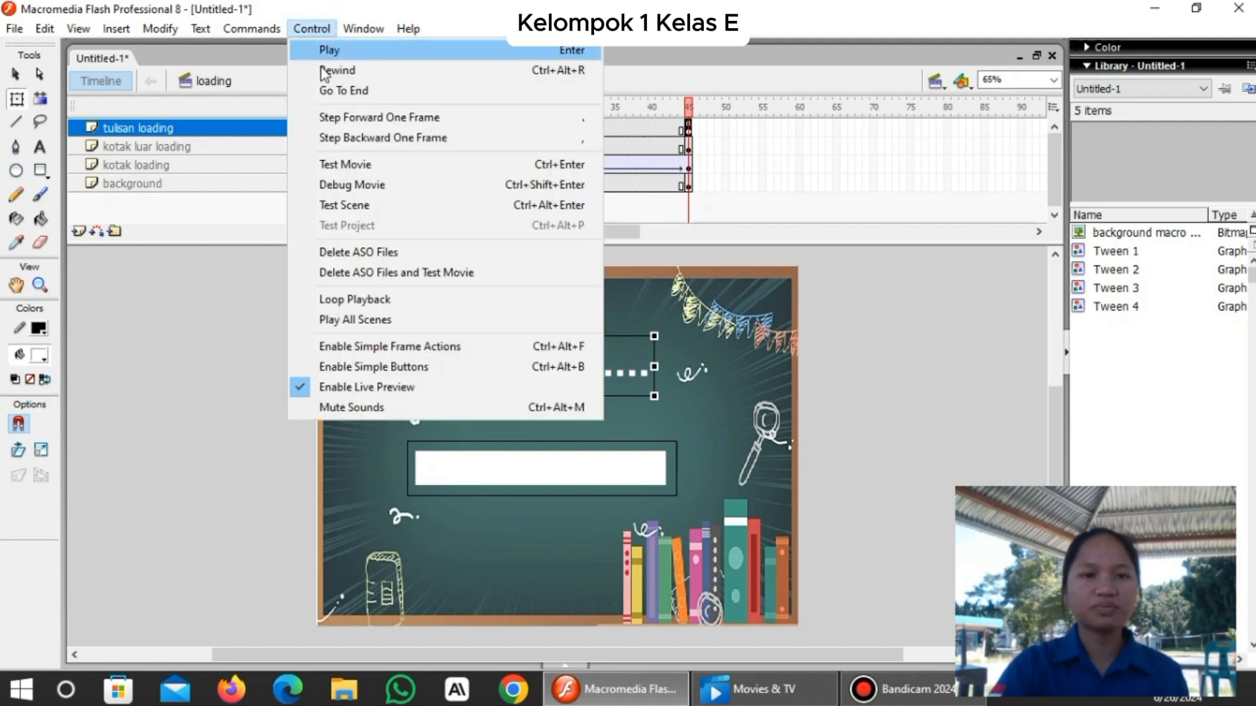
{"action": "left_click", "coordinate": [335, 162]}
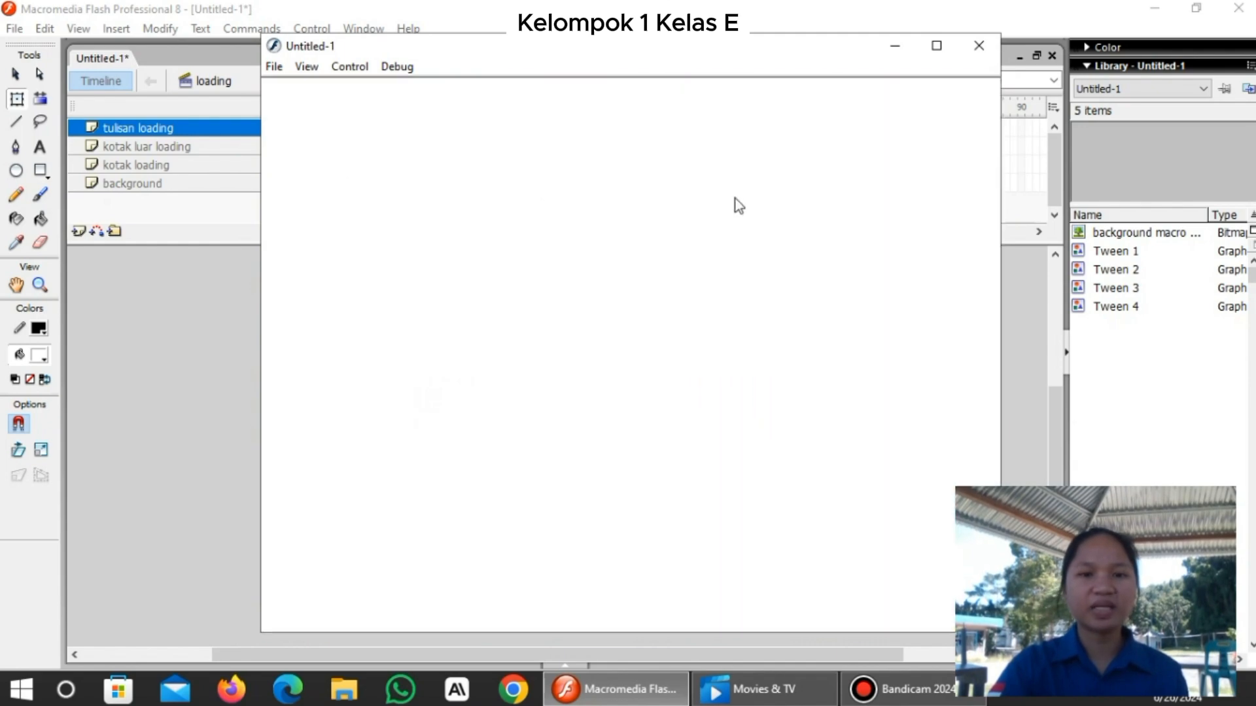
{"action": "left_click", "coordinate": [979, 45]}
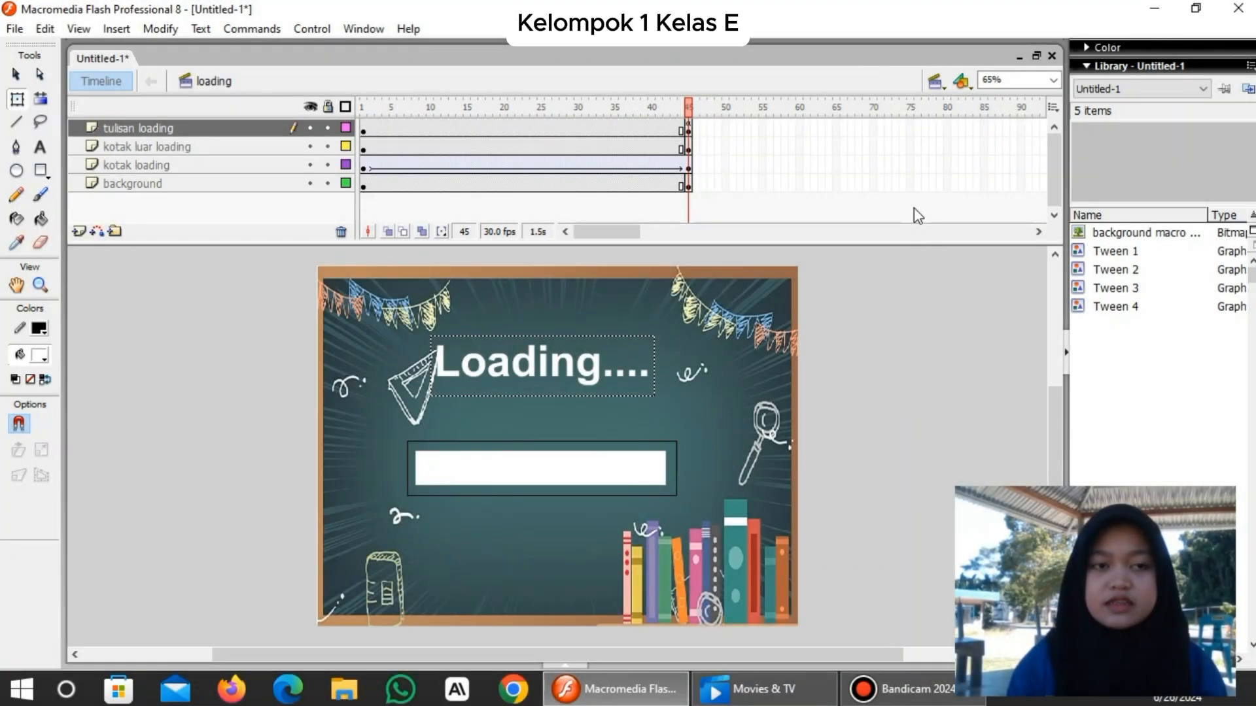
Switch to the menu scene and add five new layers above Layer 1.
{"action": "left_click", "coordinate": [936, 82]}
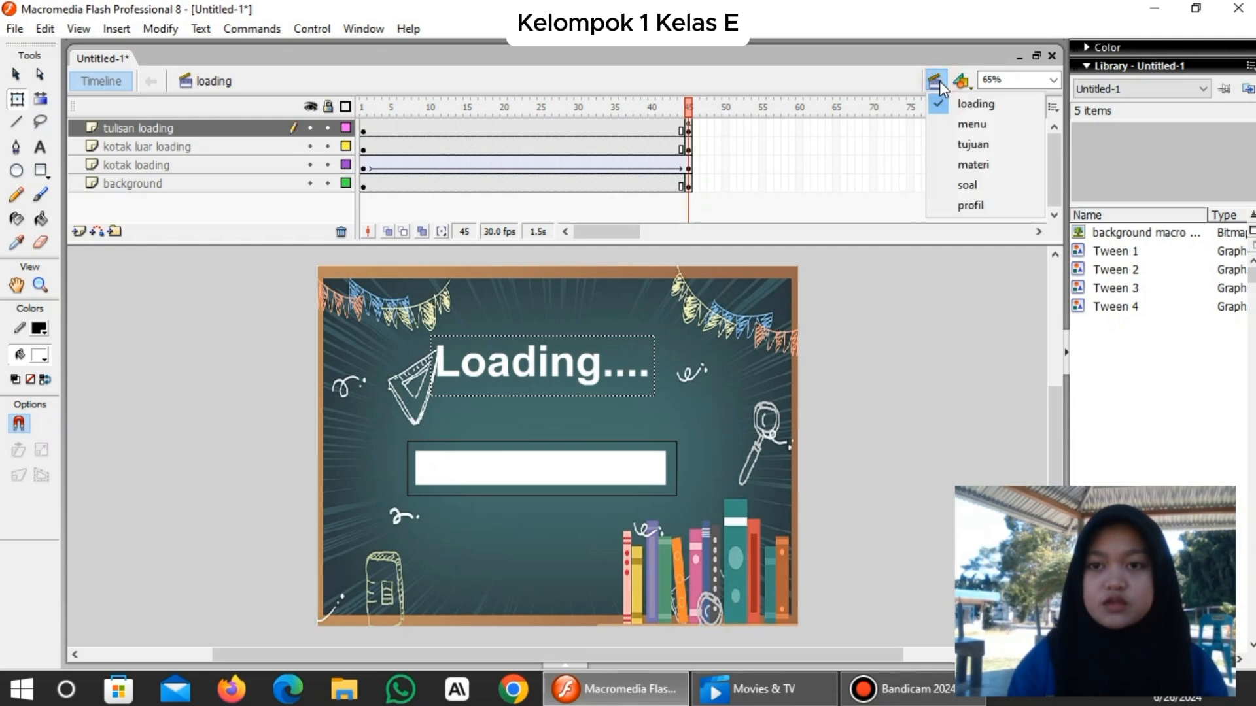
{"action": "left_click", "coordinate": [953, 124]}
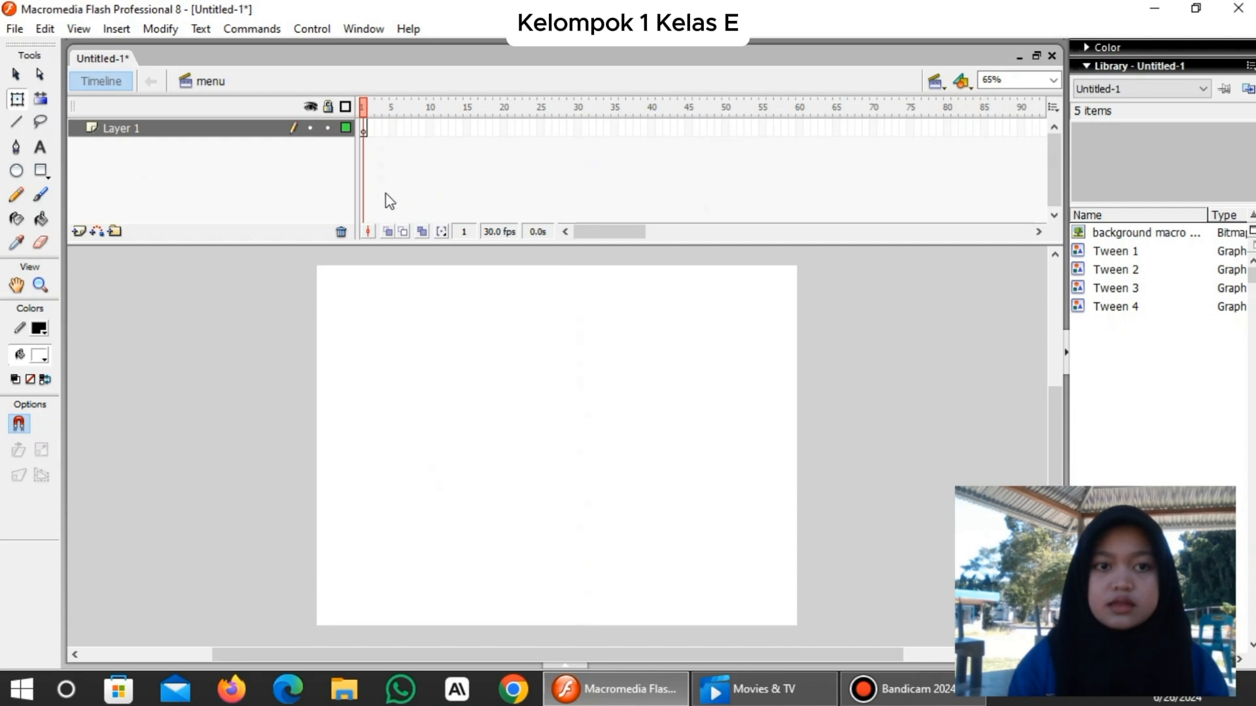
{"action": "left_click", "coordinate": [78, 232]}
{"action": "left_click", "coordinate": [78, 232]}
{"action": "left_click", "coordinate": [78, 232]}
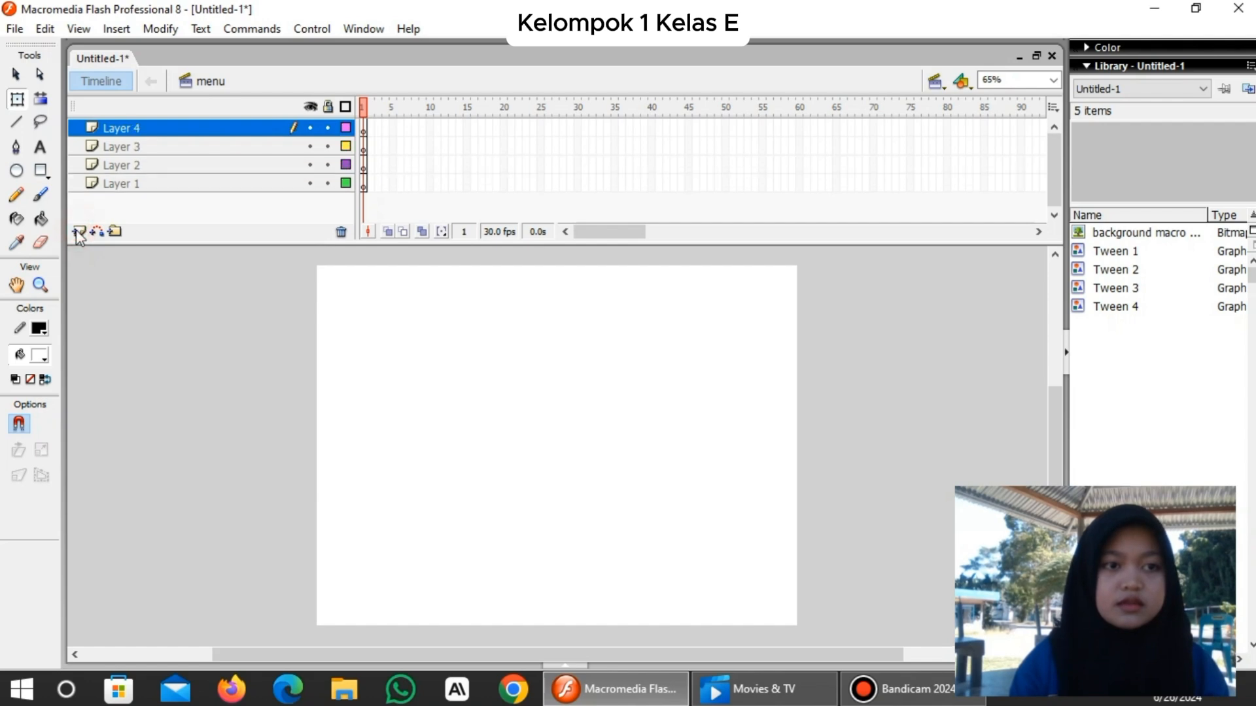
{"action": "left_click", "coordinate": [79, 232]}
{"action": "left_click", "coordinate": [78, 232]}
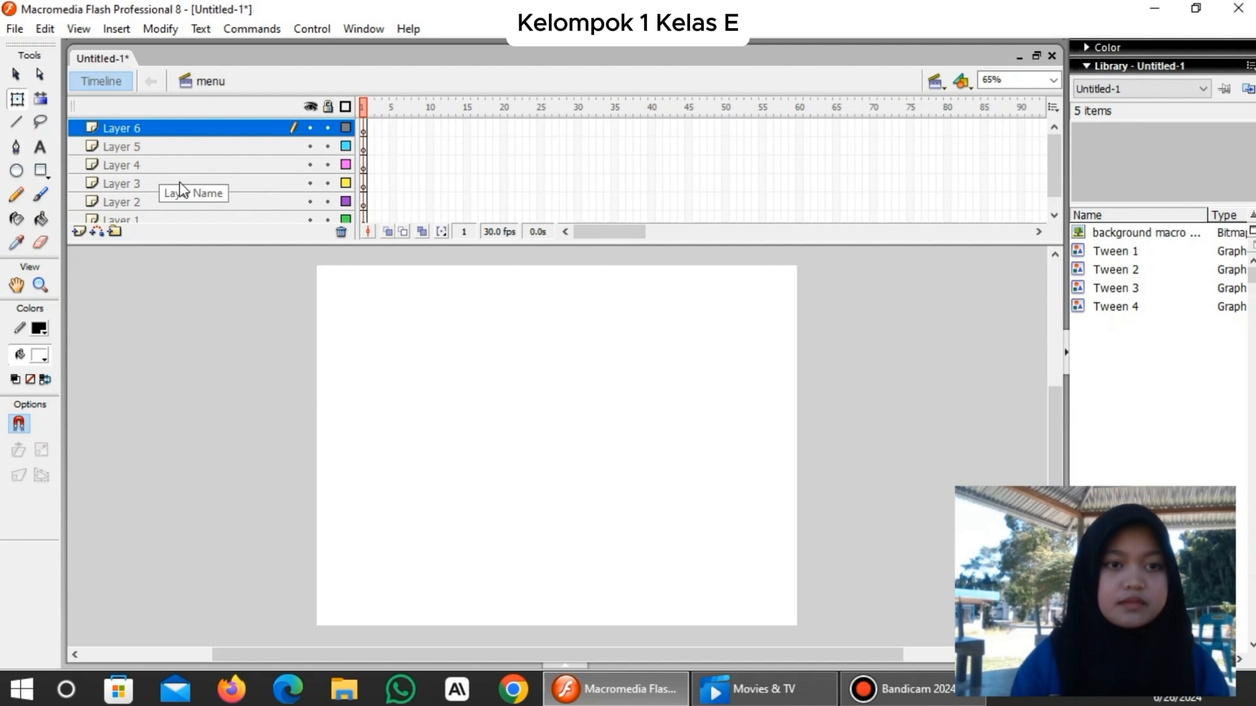
Rename Layer 1 of the menu scene as "background".
{"action": "left_click", "coordinate": [140, 220]}
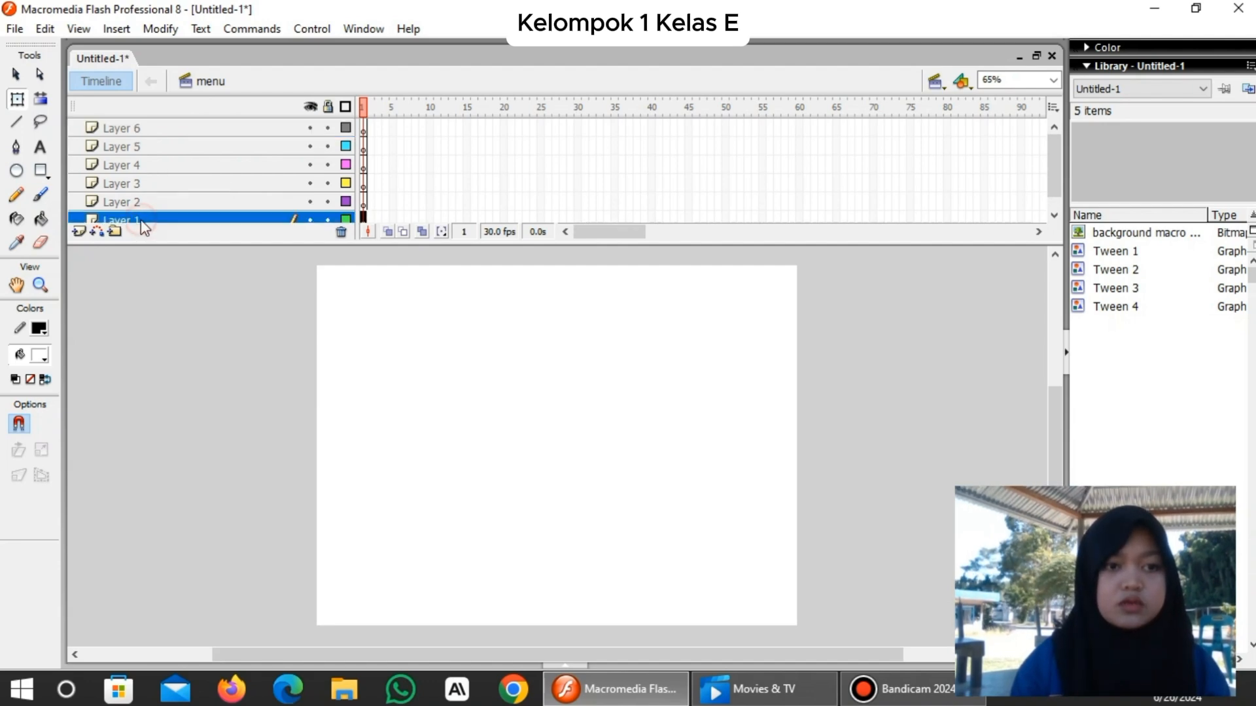
{"action": "double_click", "coordinate": [150, 204]}
{"action": "left_click_drag", "start_coordinate": [149, 204], "coordinate": [106, 205]}
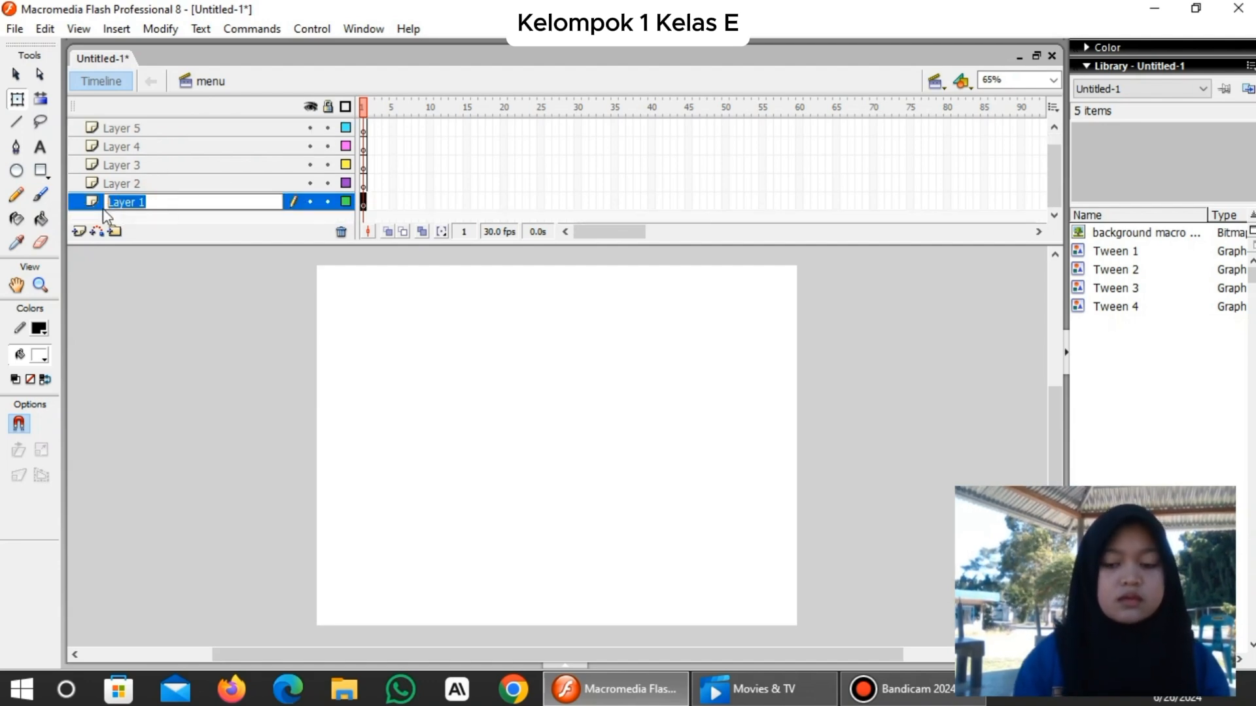
{"action": "key", "text": "BackSpace"}
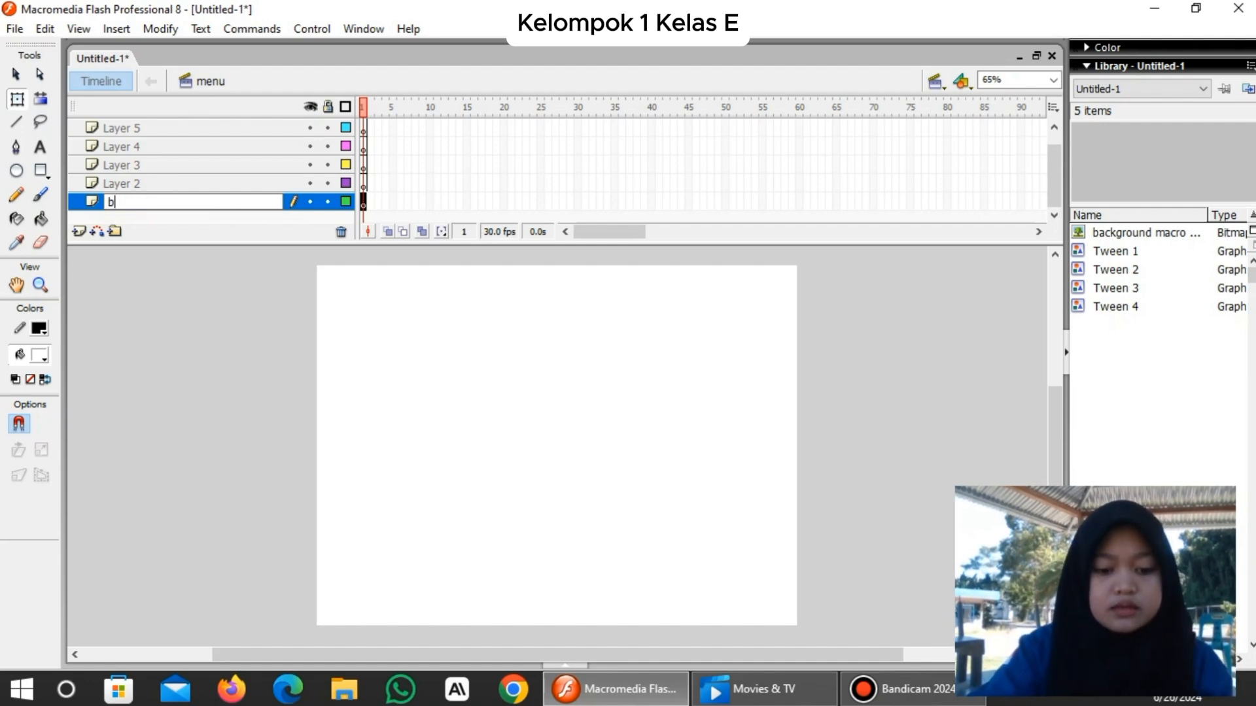
{"action": "type", "text": "background"}
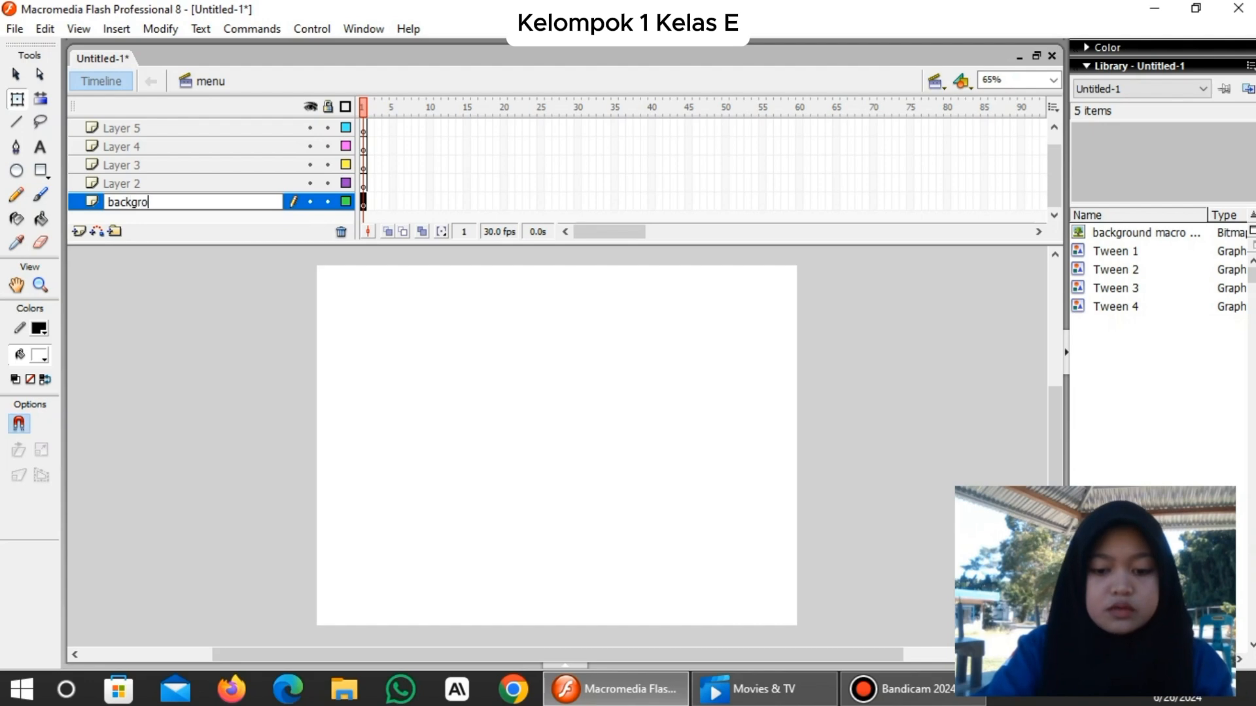
{"action": "key", "text": "Return"}
Rename Layer 2 of the menu scene as "tulisan".
{"action": "double_click", "coordinate": [124, 182]}
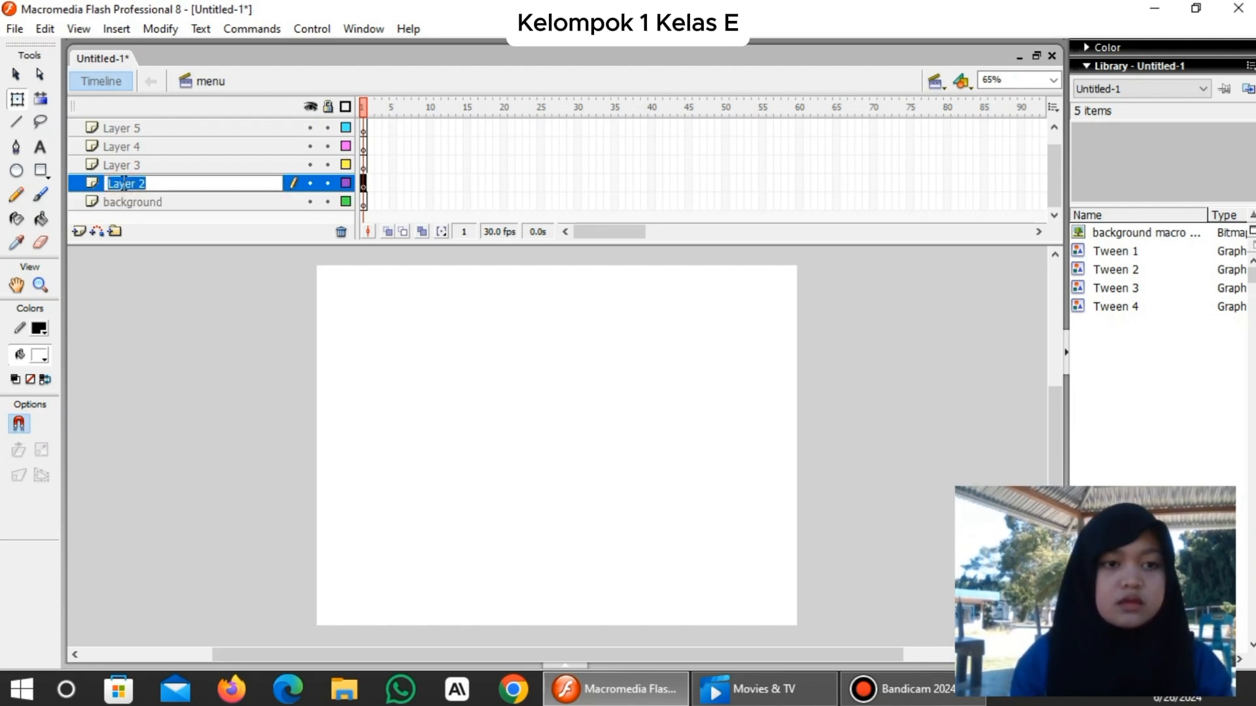
{"action": "key", "text": "BackSpace"}
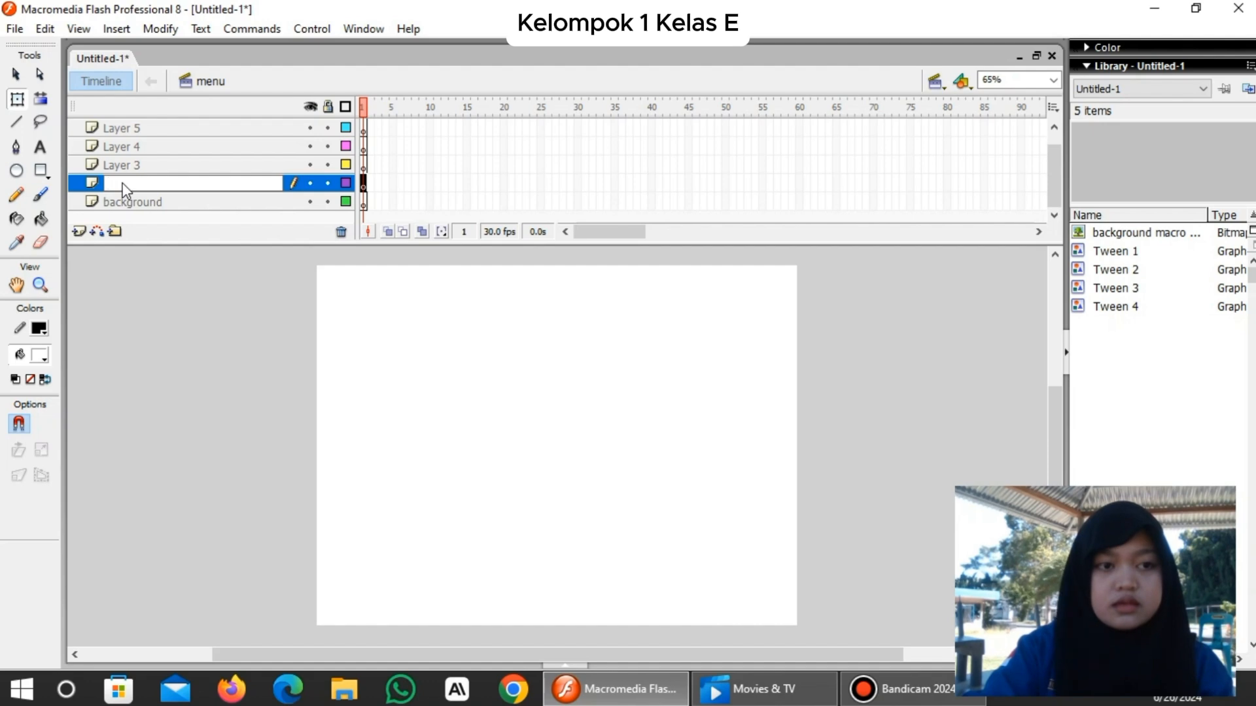
{"action": "type", "text": "tu"}
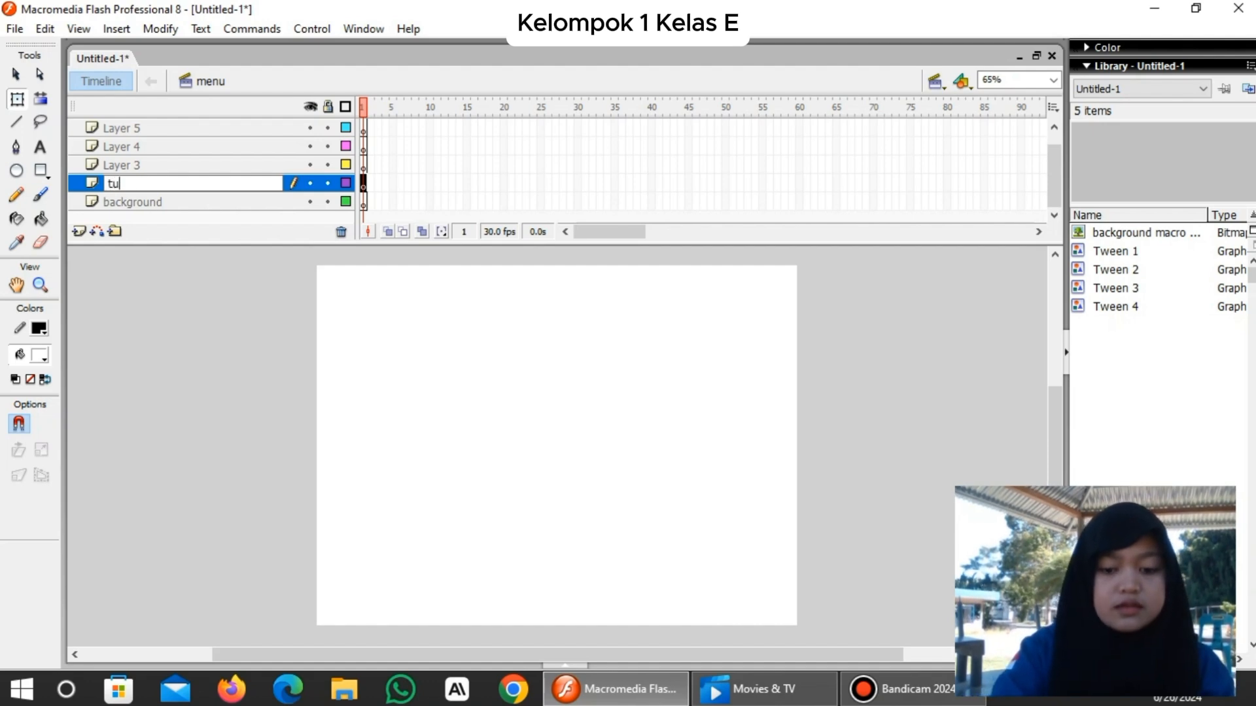
{"action": "type", "text": "lisan"}
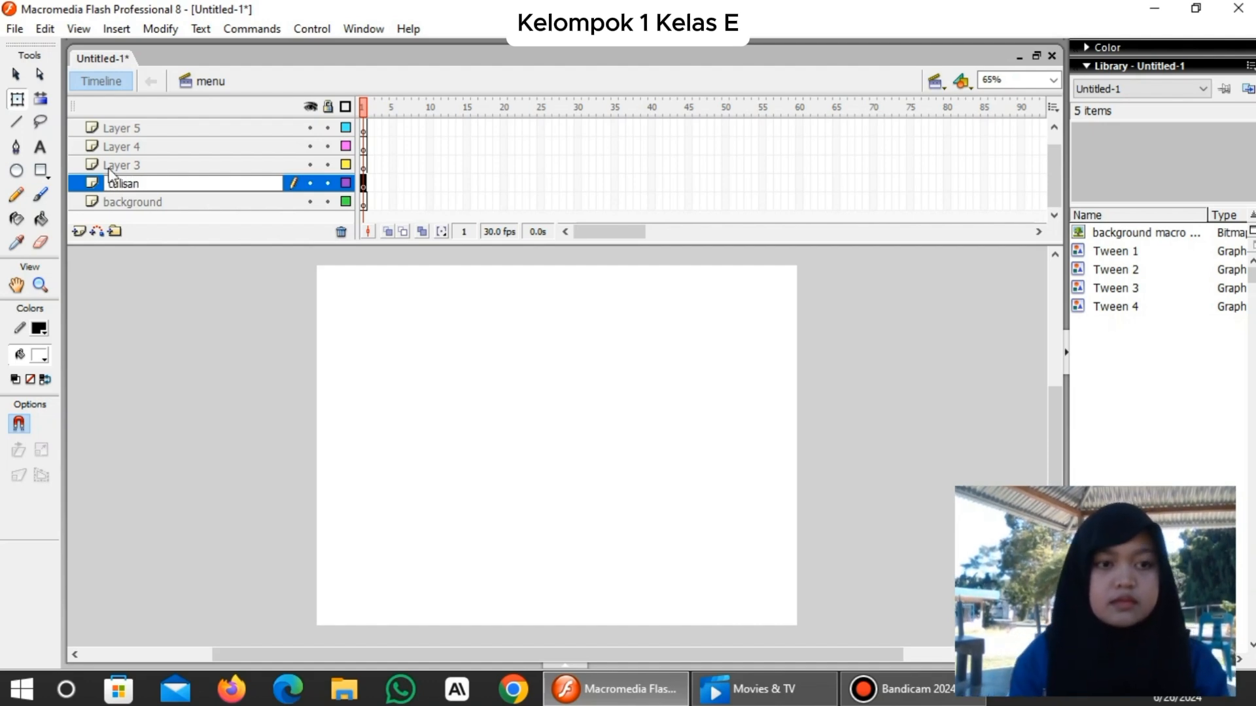
{"action": "key", "text": "Return"}
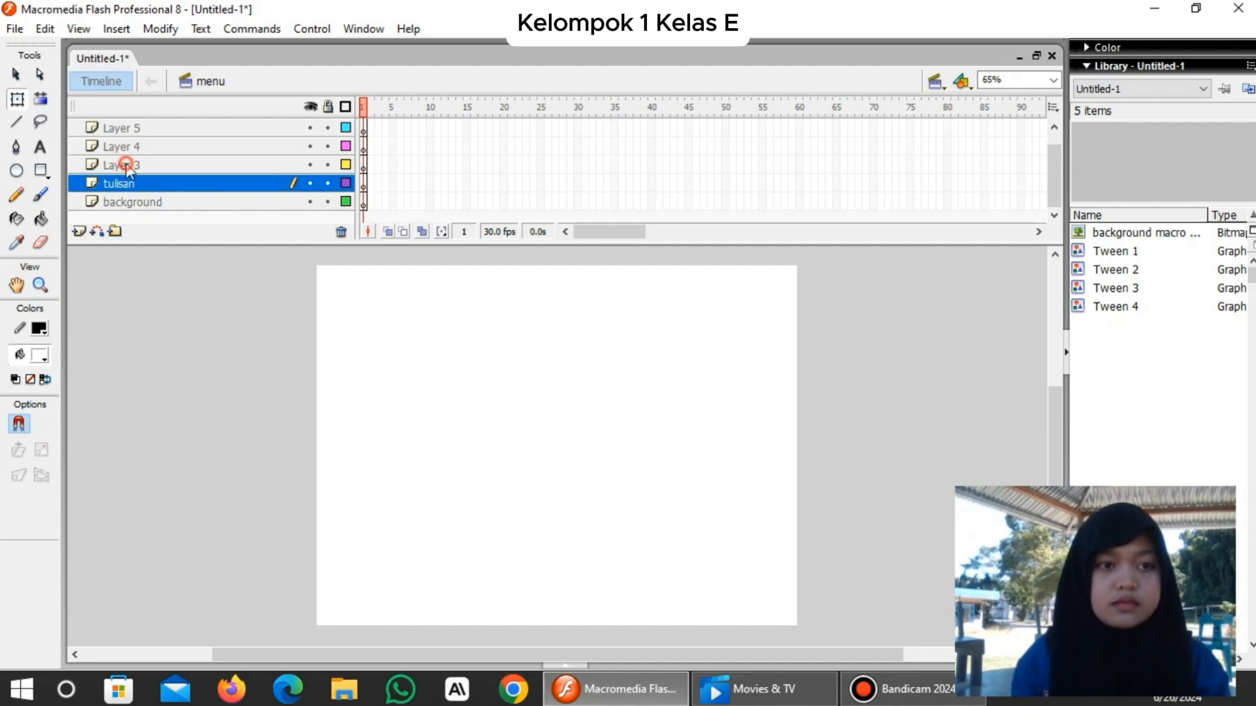
Rename Layer 3 of the menu scene as "tujuan" and Layer 4 as "materi".
{"action": "double_click", "coordinate": [126, 167]}
{"action": "key", "text": "BackSpace"}
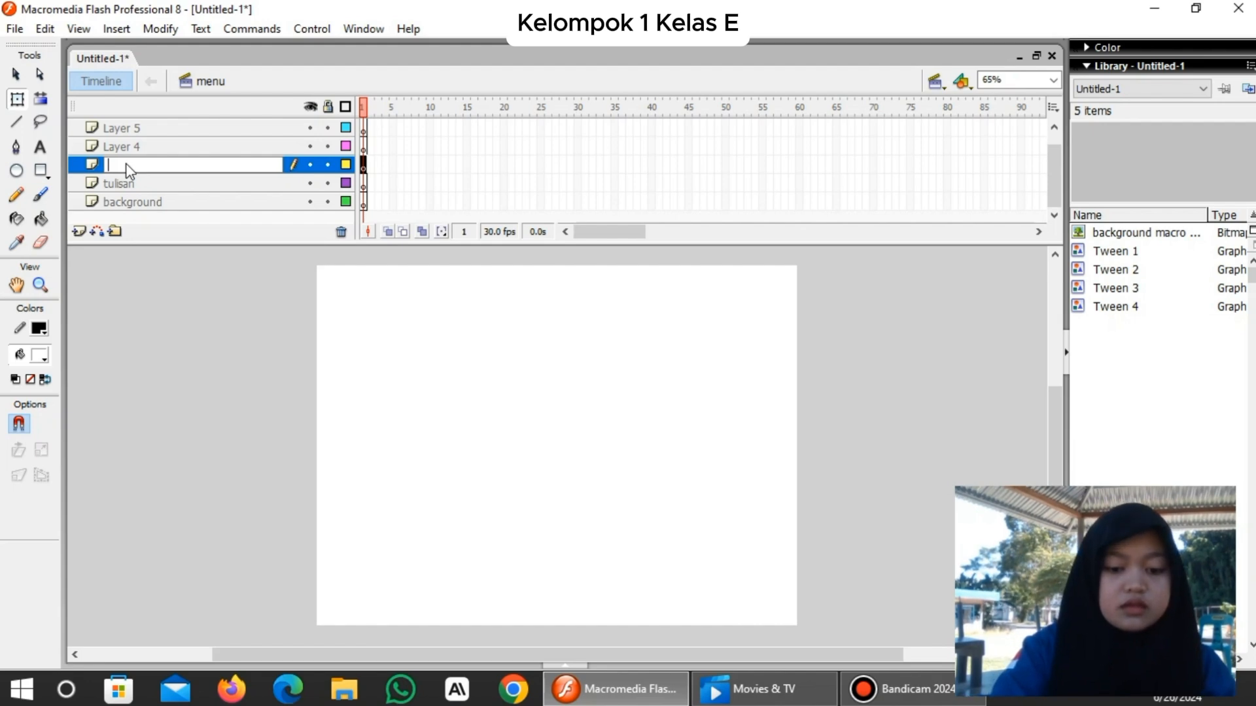
{"action": "type", "text": "tujuan"}
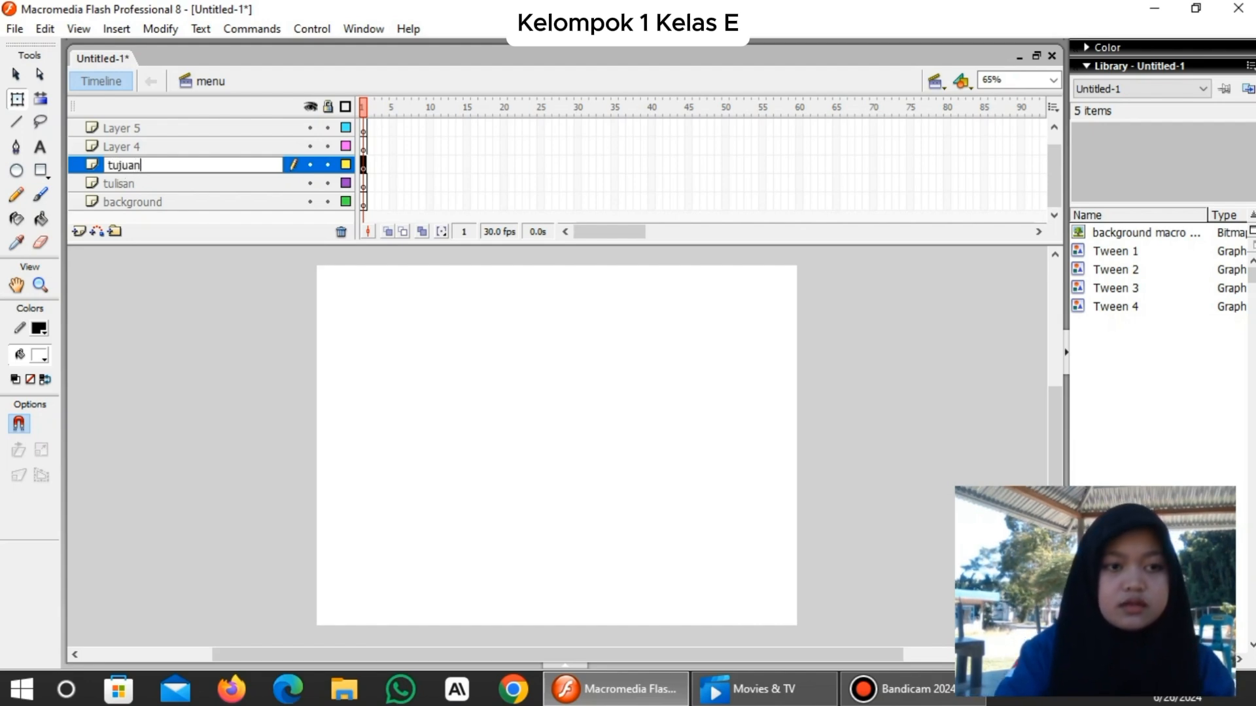
{"action": "double_click", "coordinate": [115, 147]}
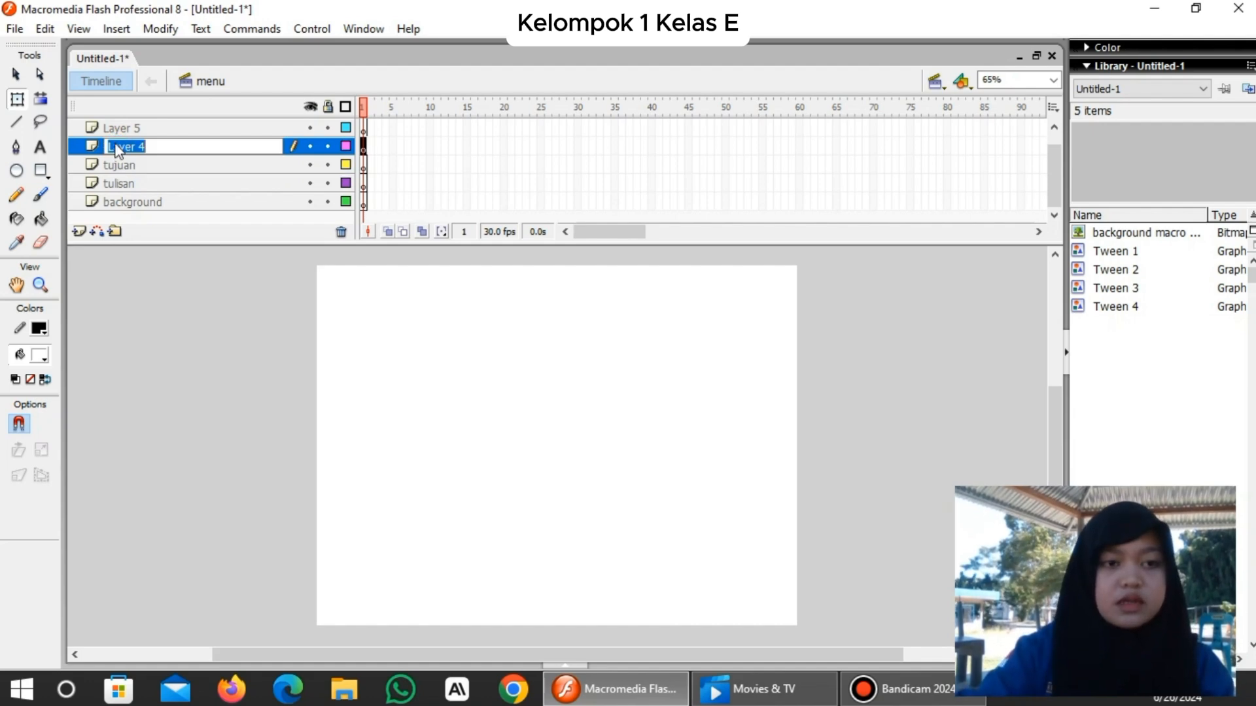
{"action": "key", "text": "BackSpace"}
{"action": "type", "text": "materi"}
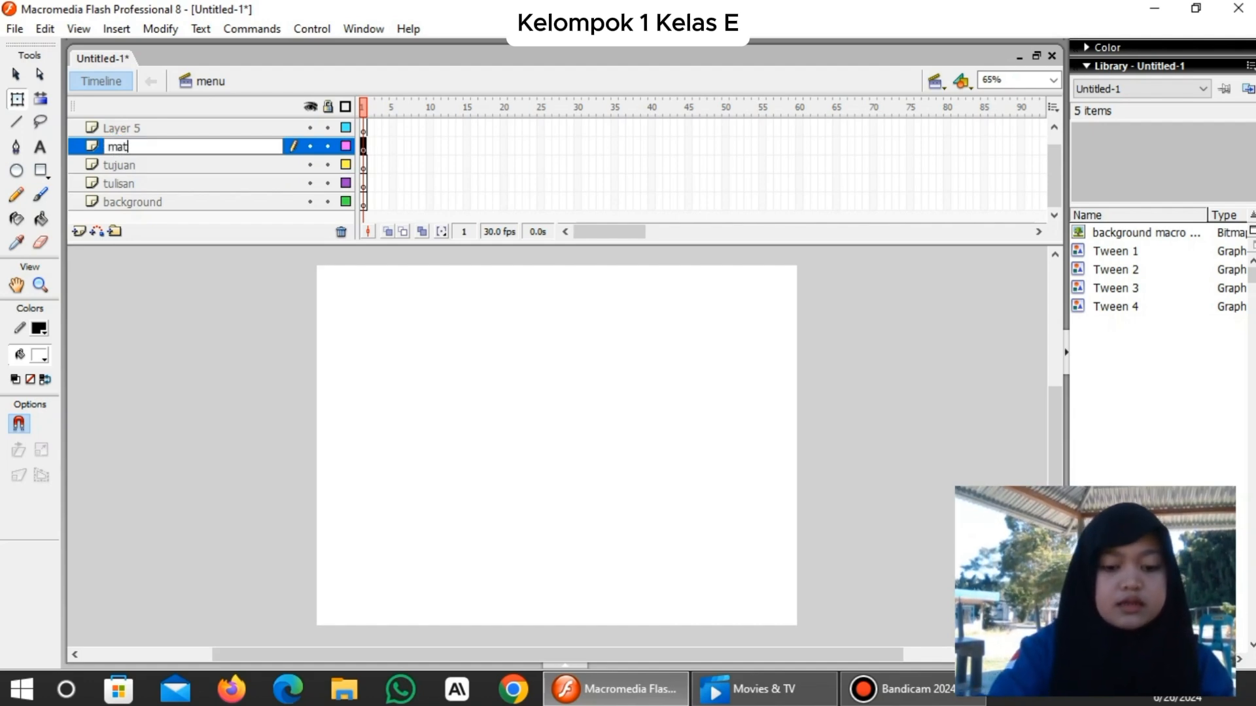
Rename Layer 5 of the menu scene as "soal".
{"action": "double_click", "coordinate": [134, 129]}
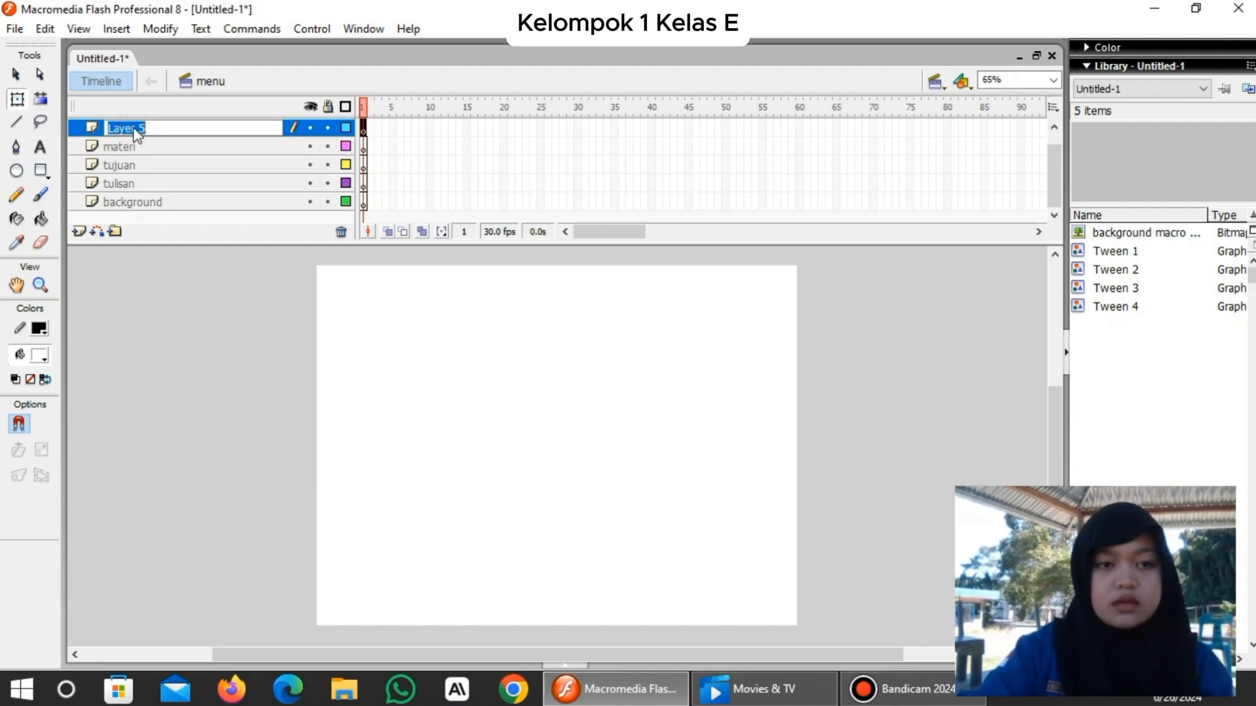
{"action": "key", "text": "BackSpace"}
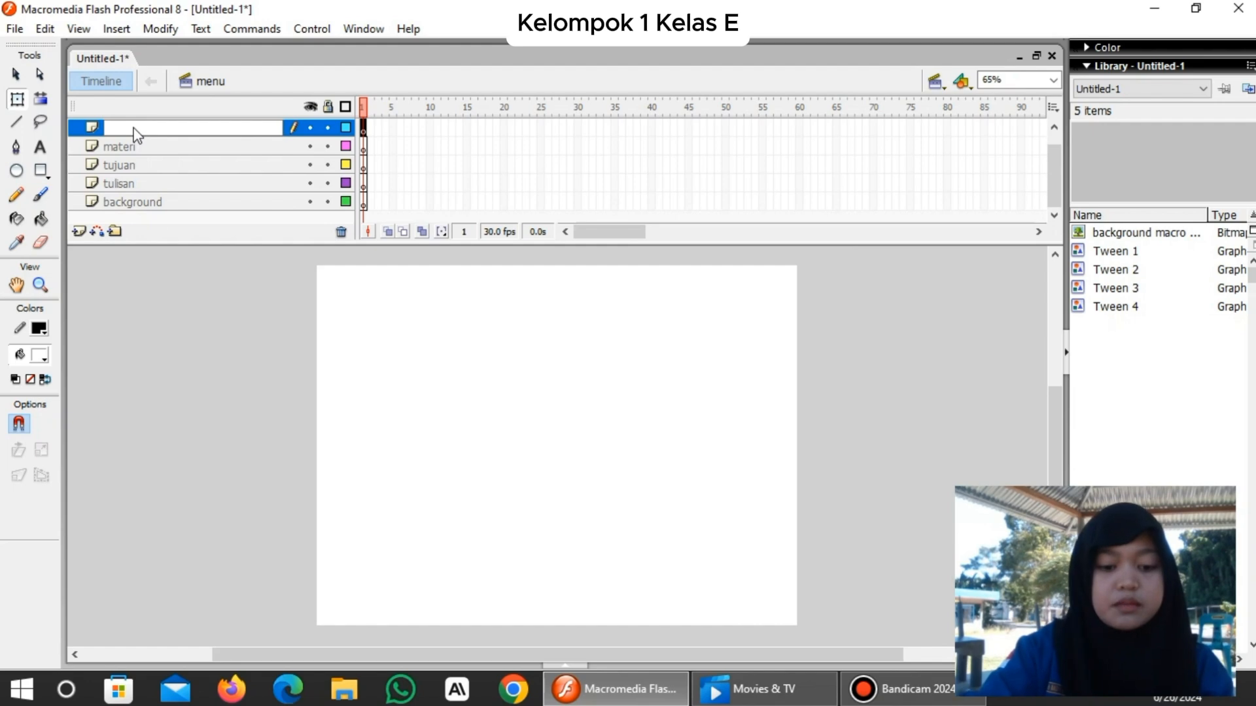
{"action": "type", "text": "soal"}
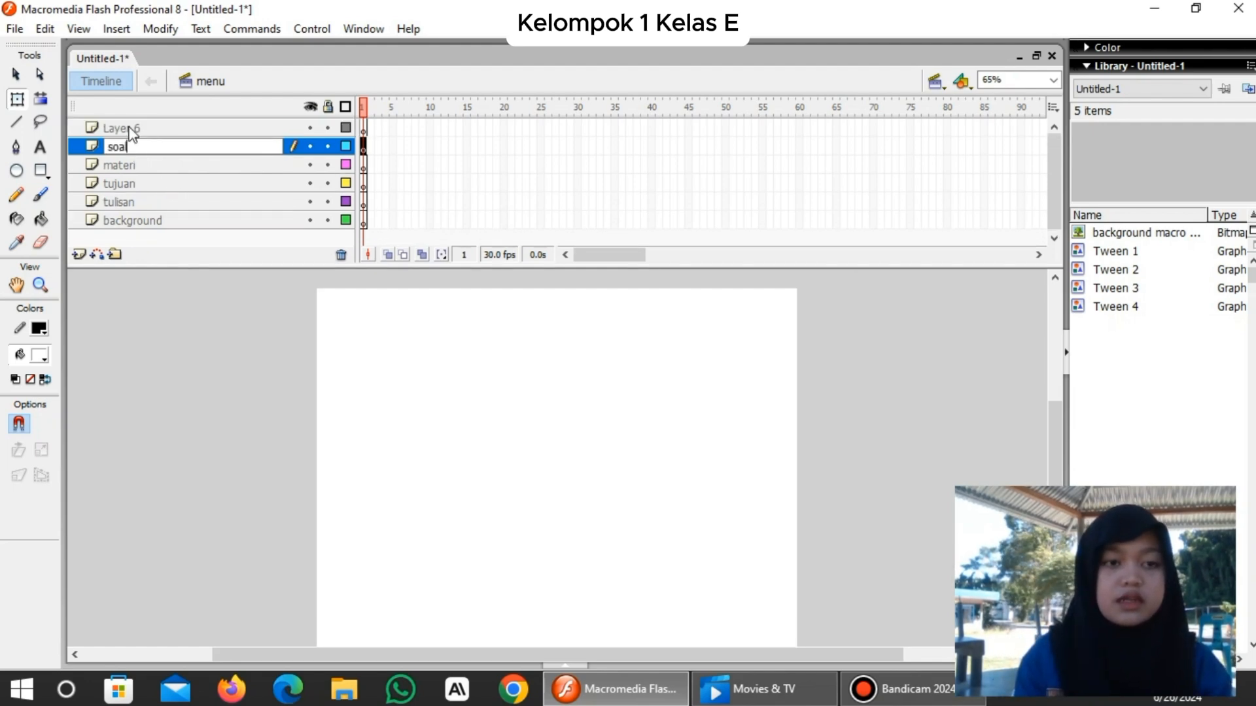
Rename Layer 6 of the menu scene as "profil pengembangan".
{"action": "double_click", "coordinate": [131, 130]}
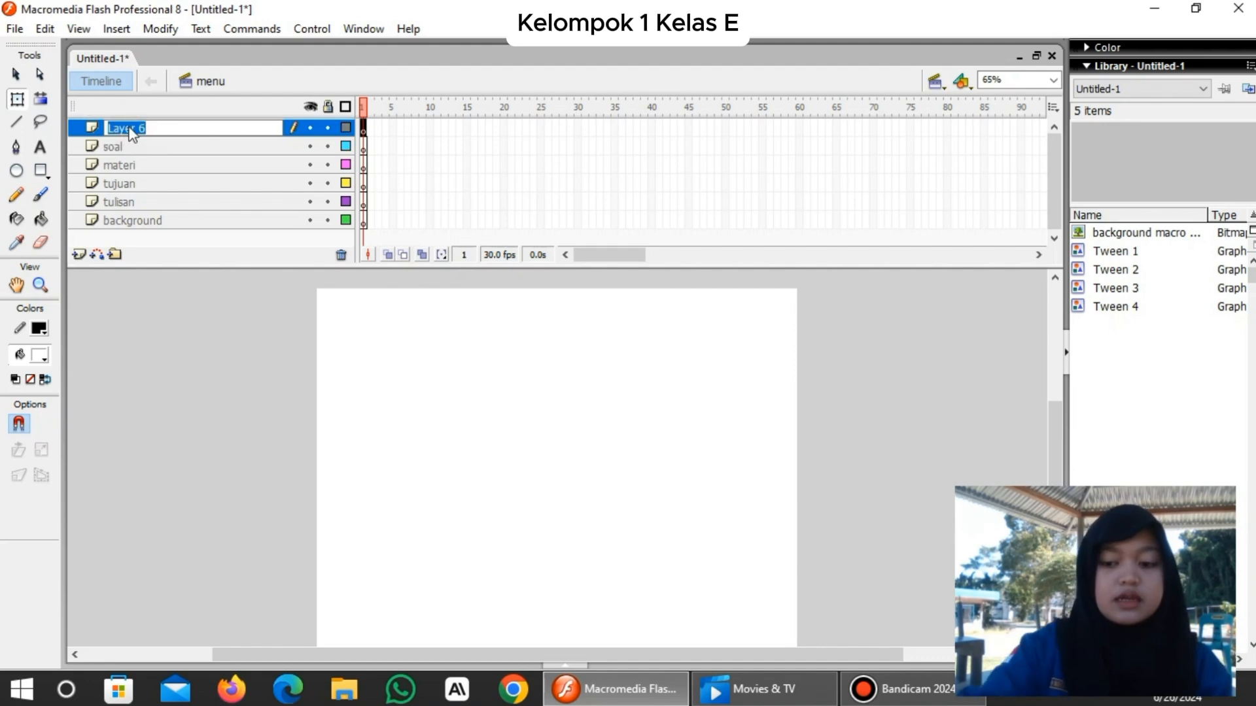
{"action": "key", "text": "BackSpace"}
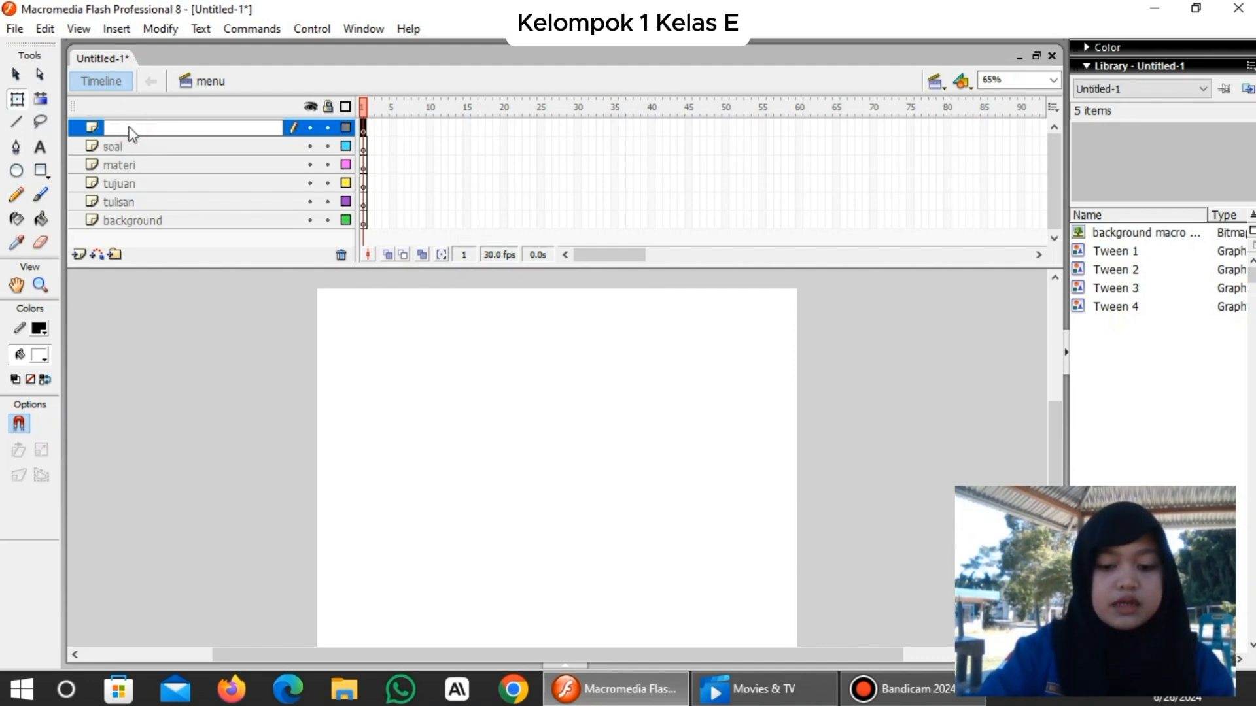
{"action": "type", "text": "pro"}
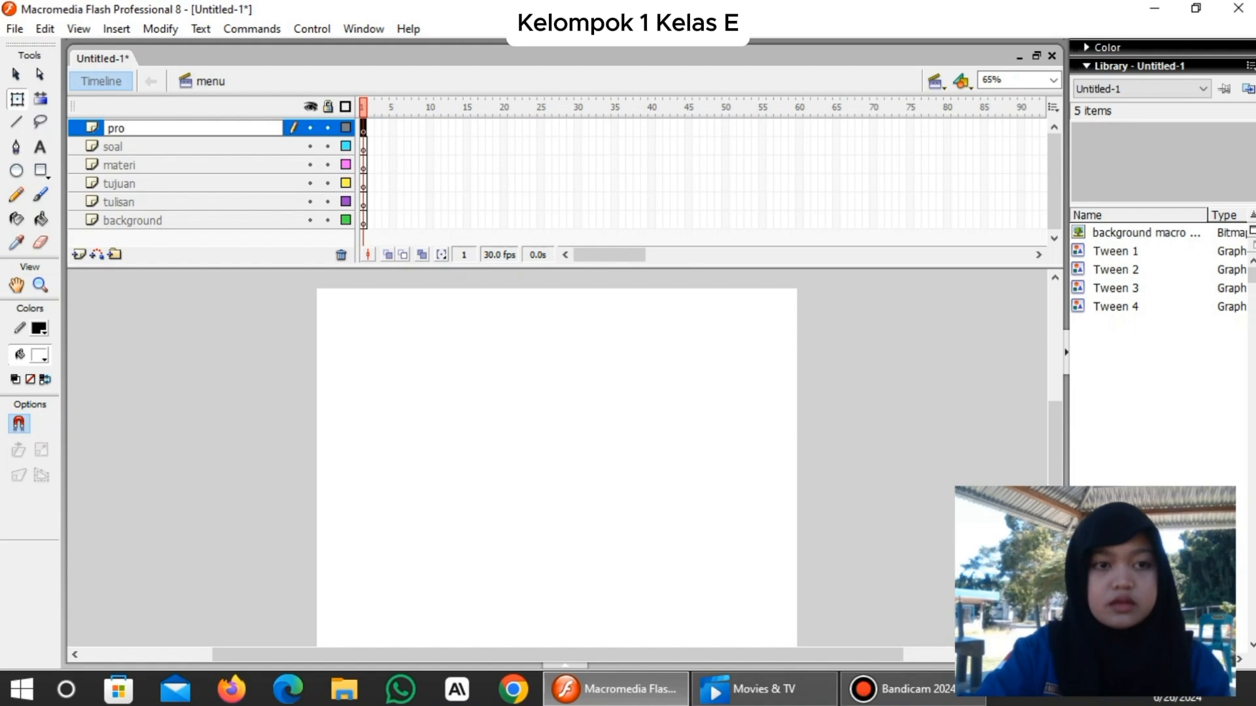
{"action": "type", "text": "fil "}
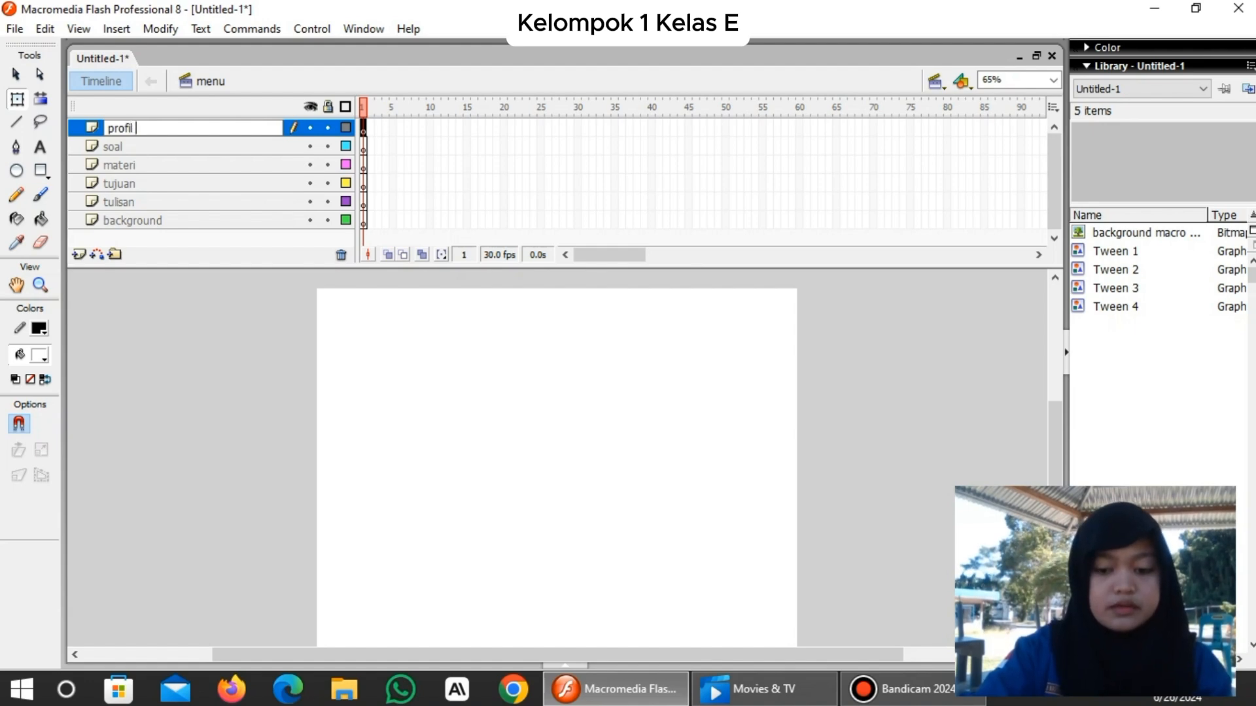
{"action": "type", "text": "pengen"}
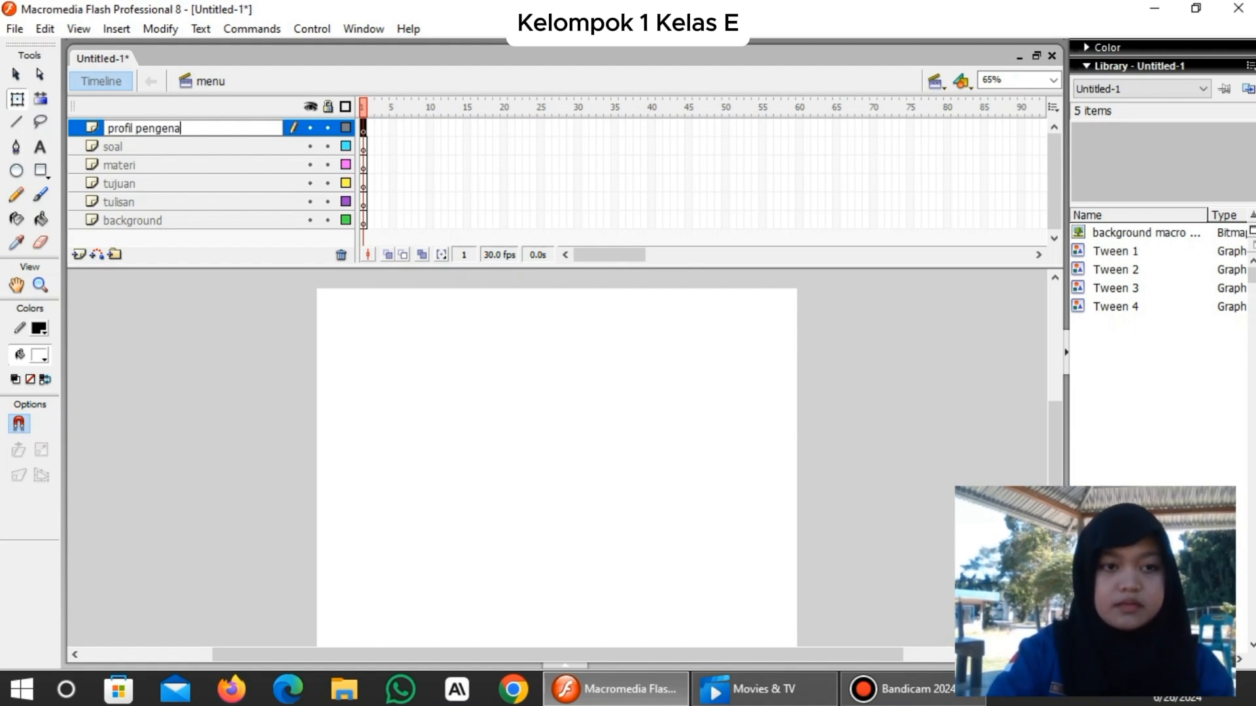
{"action": "key", "text": "BackSpace"}
{"action": "type", "text": "b"}
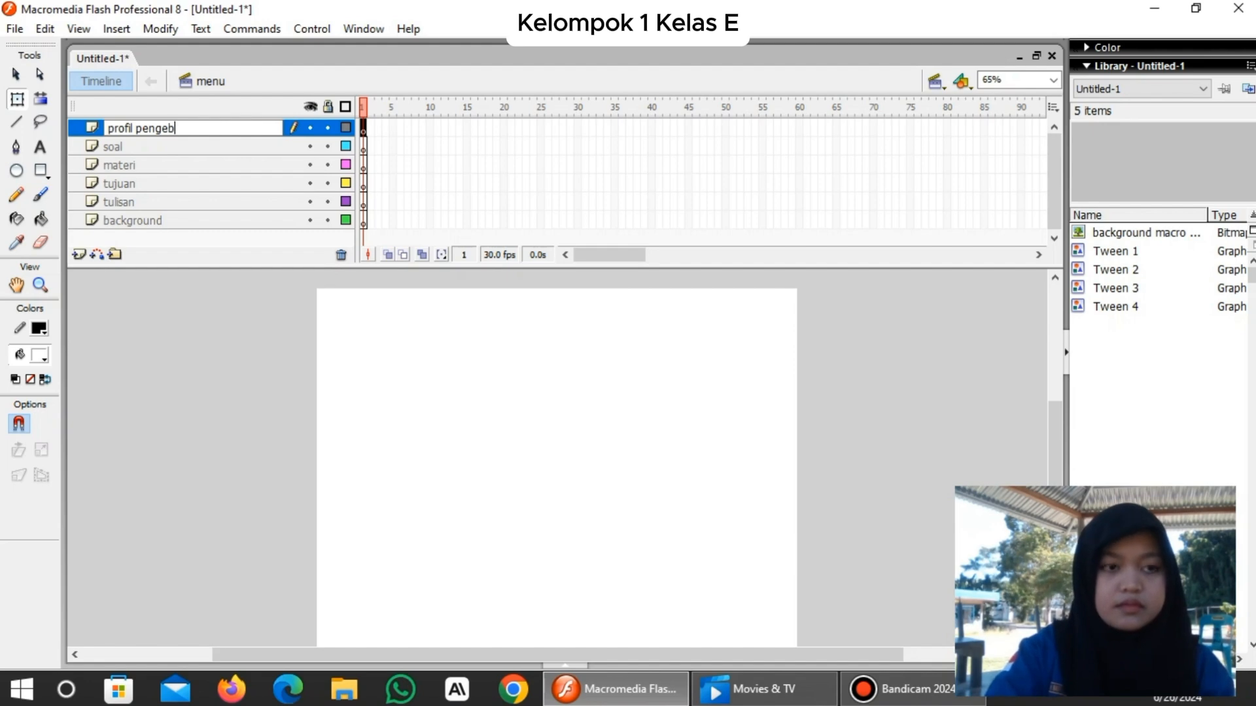
{"action": "key", "text": "BackSpace"}
{"action": "type", "text": "mbangan"}
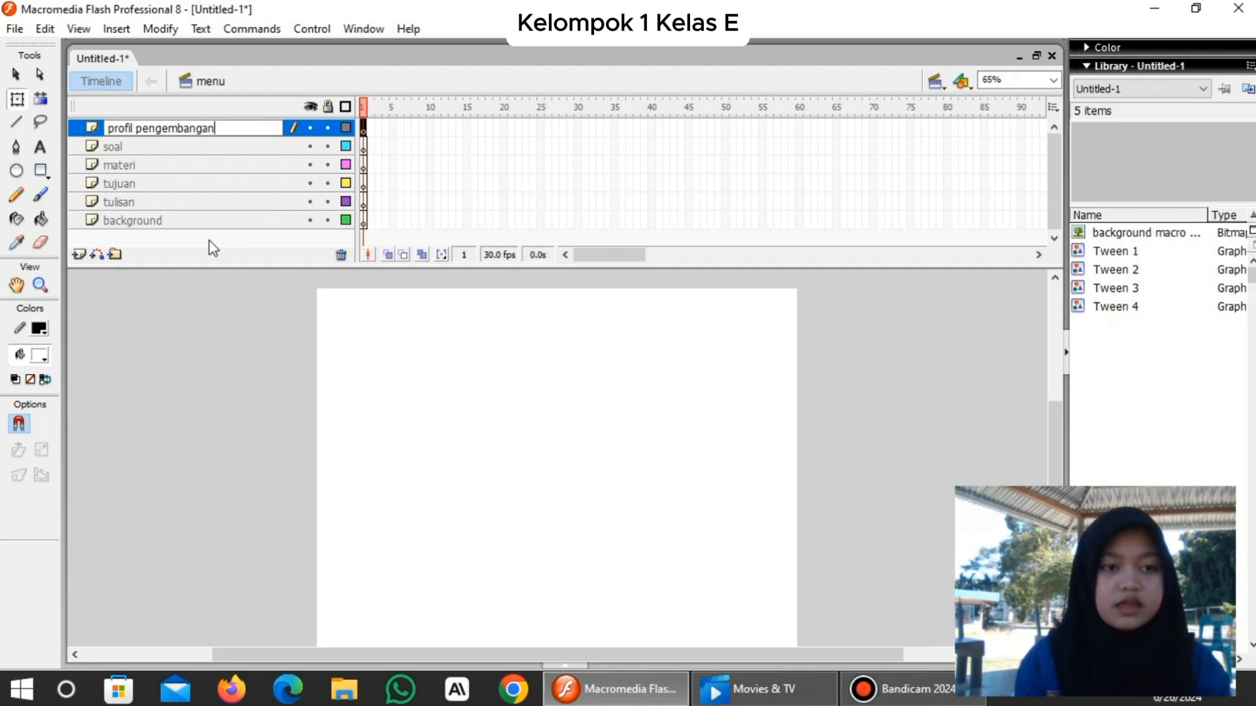
{"action": "key", "text": "Return"}
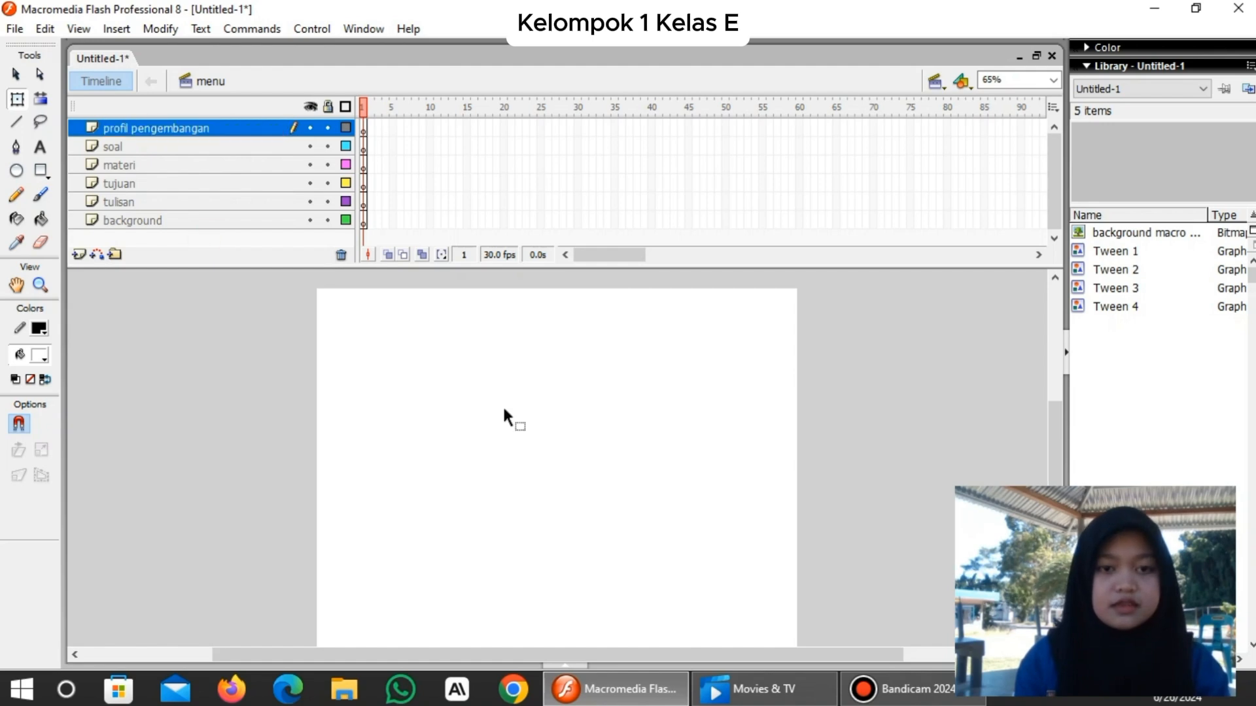
Import "background macro media" to the stage on the background layer without replacing existing library items, and scale it to cover the whole stage.
{"action": "left_click", "coordinate": [190, 222]}
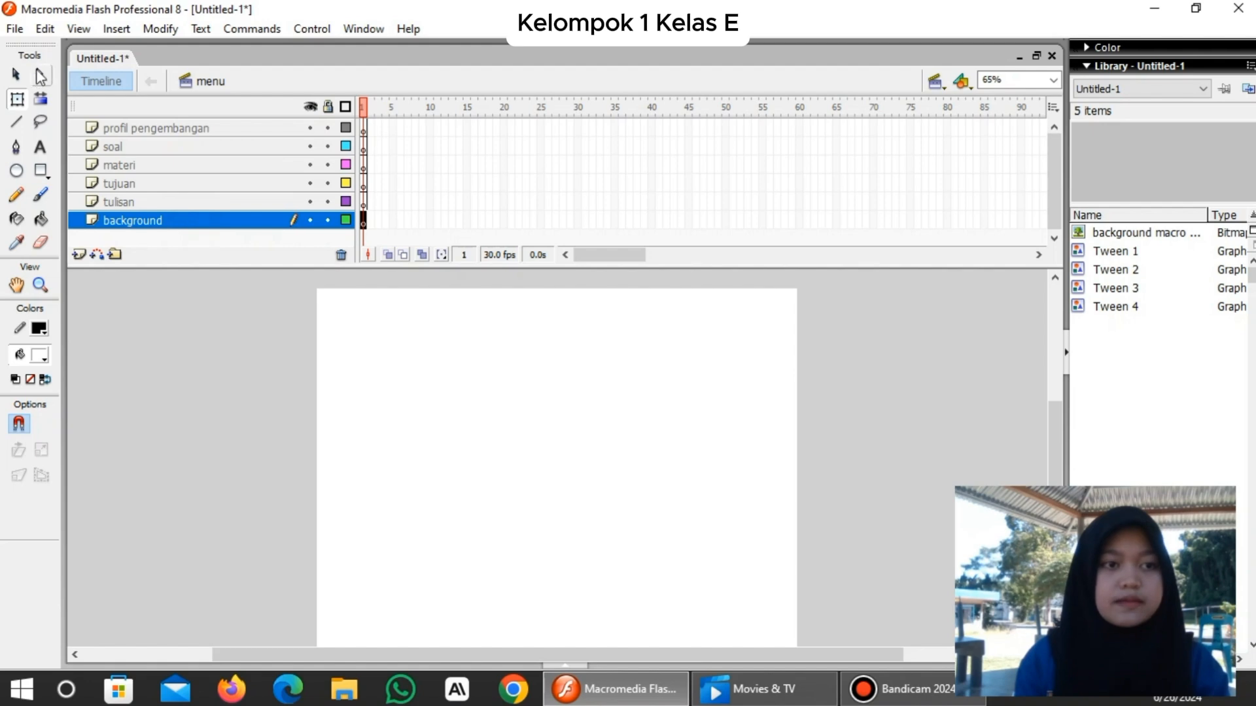
{"action": "left_click", "coordinate": [13, 30]}
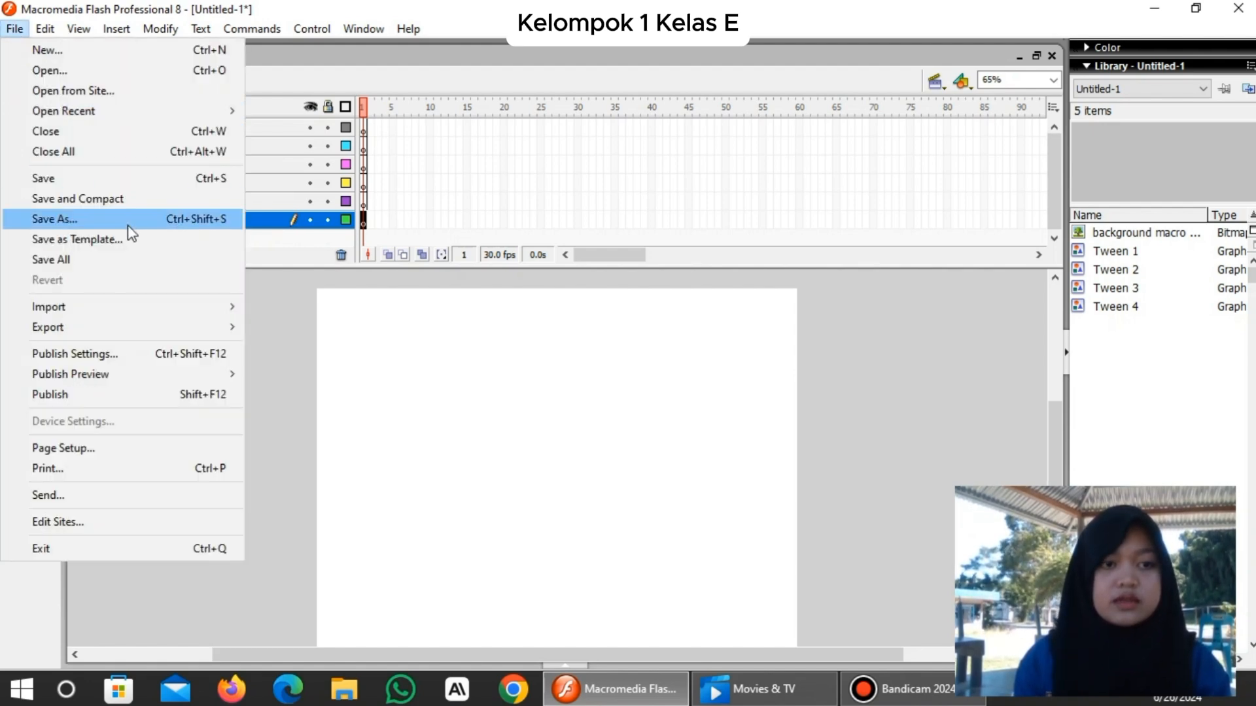
{"action": "mouse_move", "coordinate": [166, 309]}
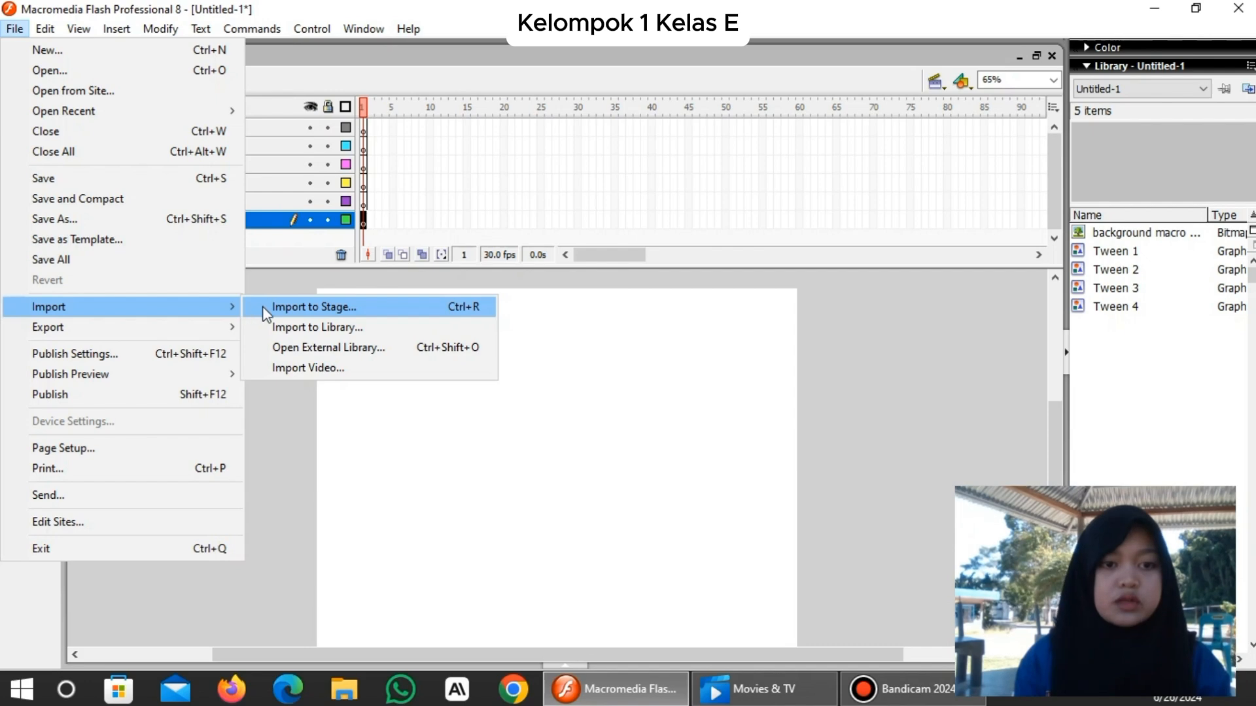
{"action": "left_click", "coordinate": [287, 307]}
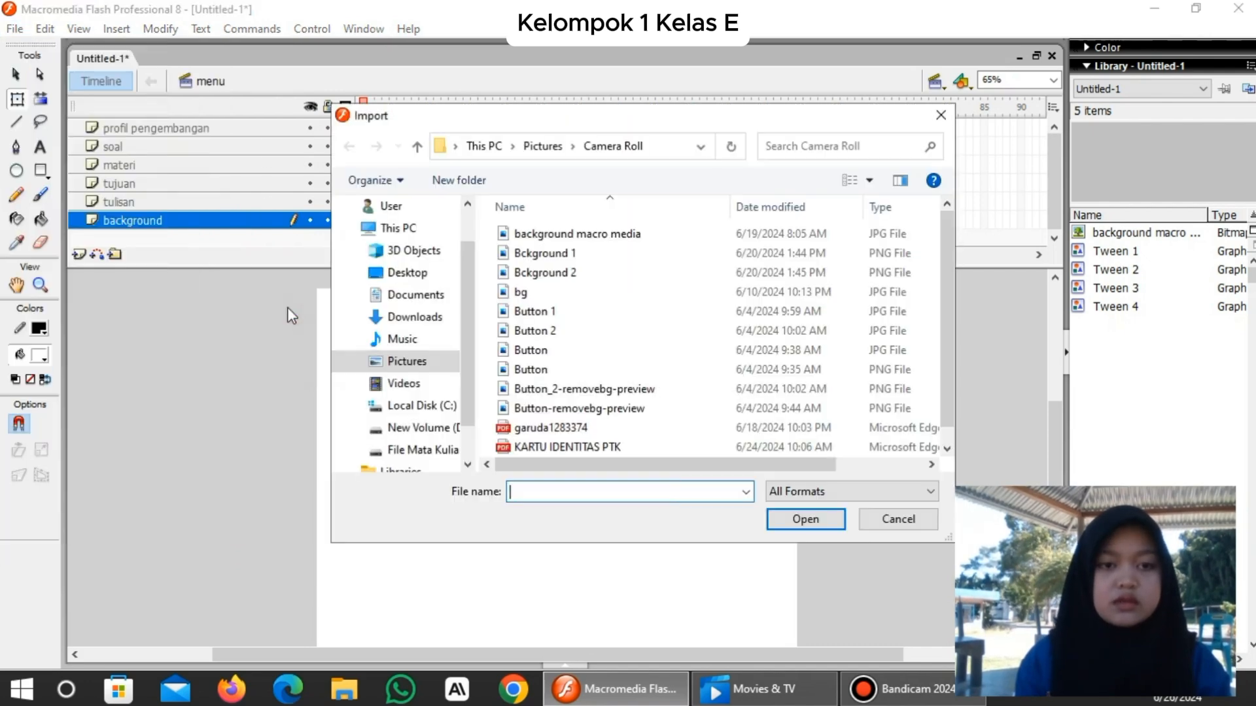
{"action": "left_click", "coordinate": [528, 236]}
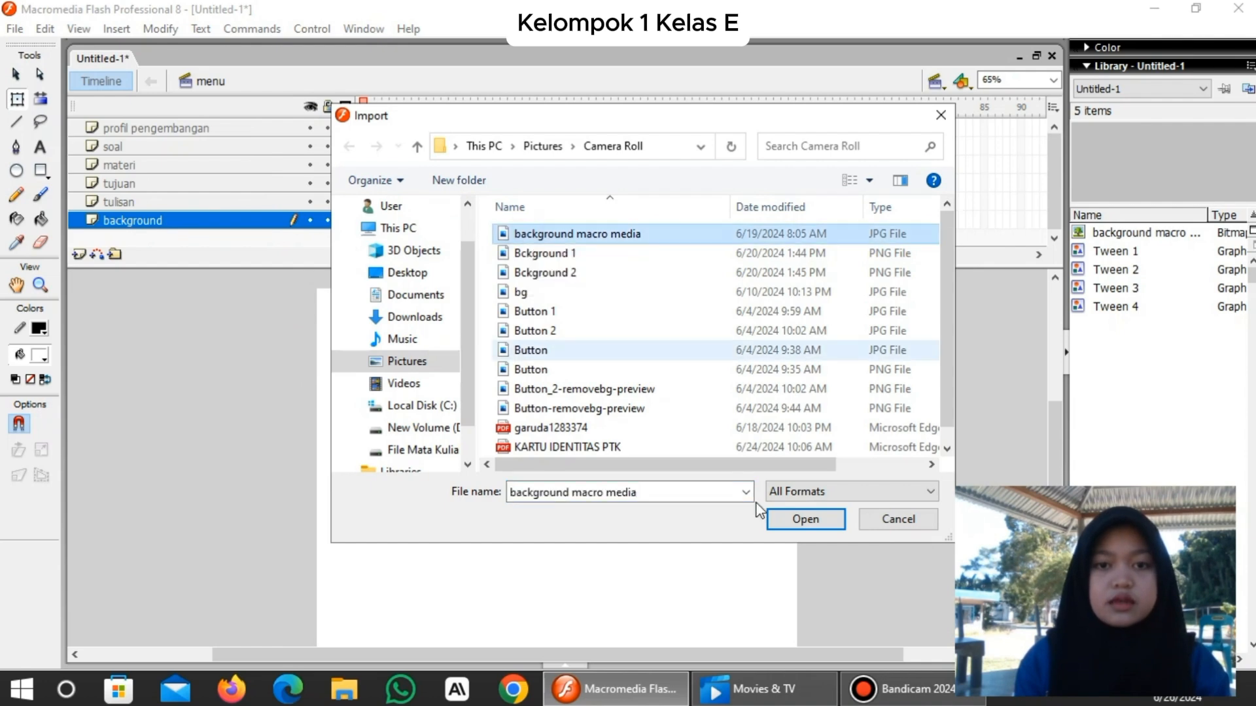
{"action": "left_click", "coordinate": [798, 520]}
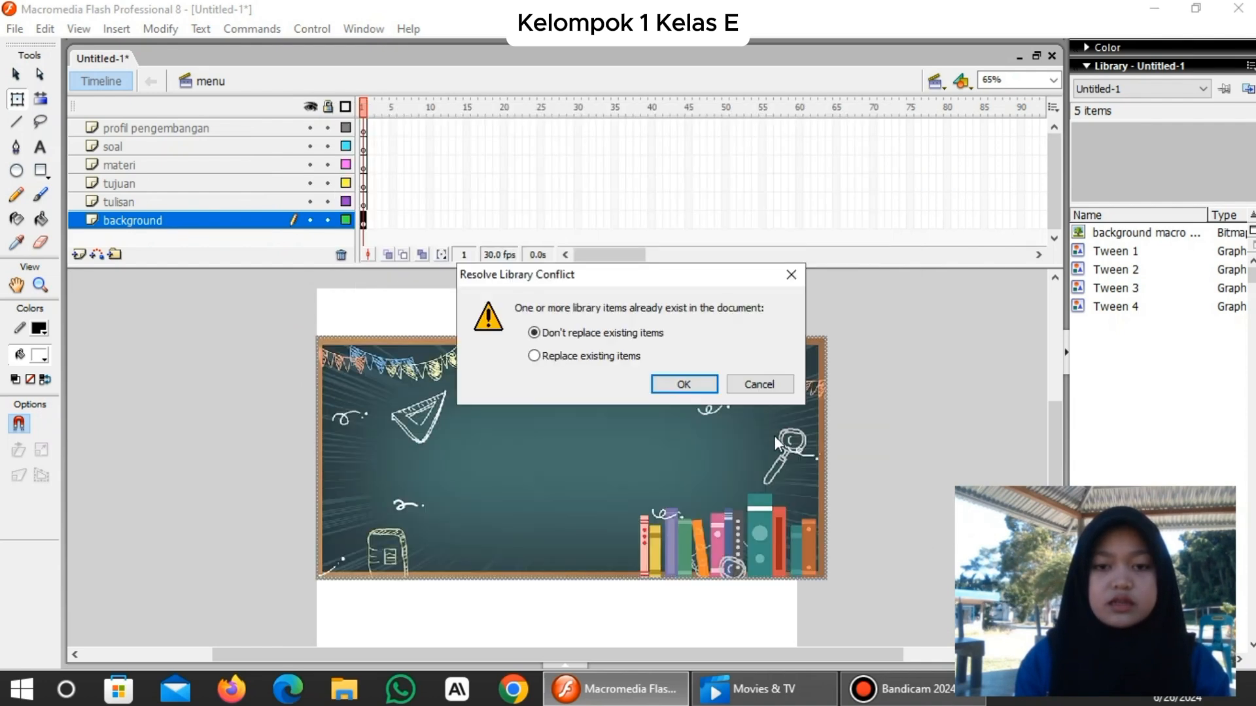
{"action": "left_click", "coordinate": [691, 382]}
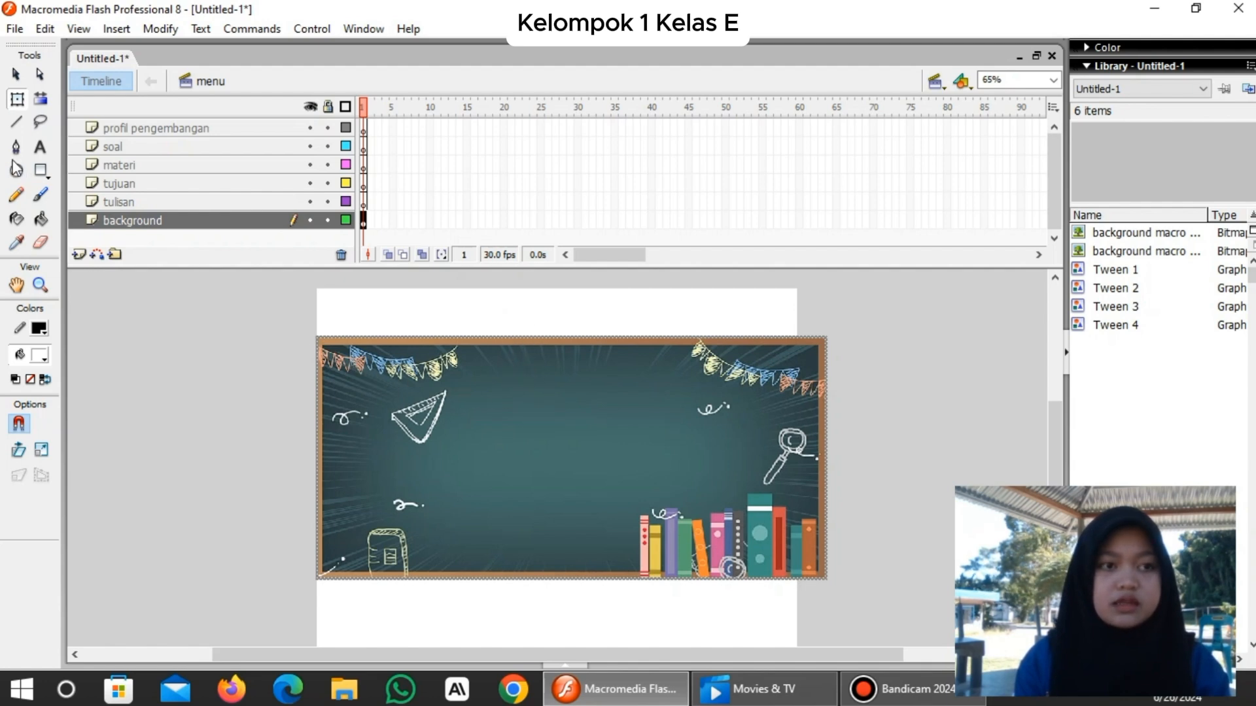
{"action": "left_click", "coordinate": [17, 102]}
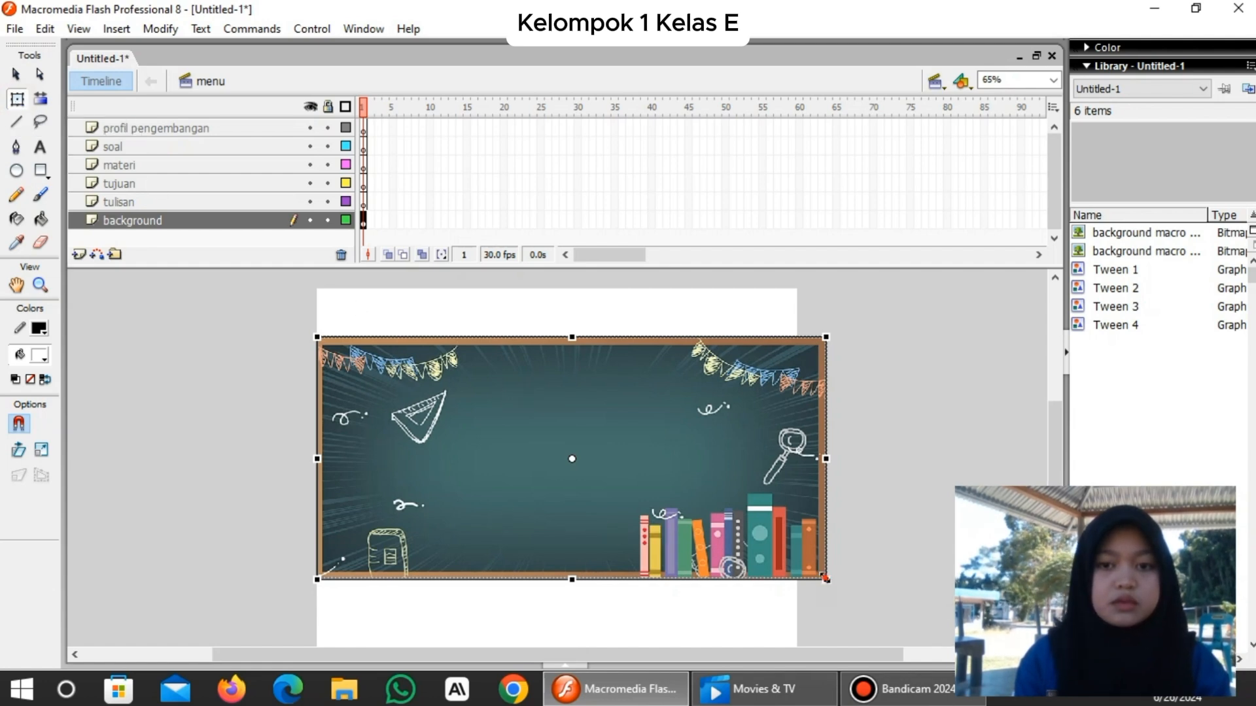
{"action": "left_click_drag", "start_coordinate": [826, 580], "coordinate": [719, 548]}
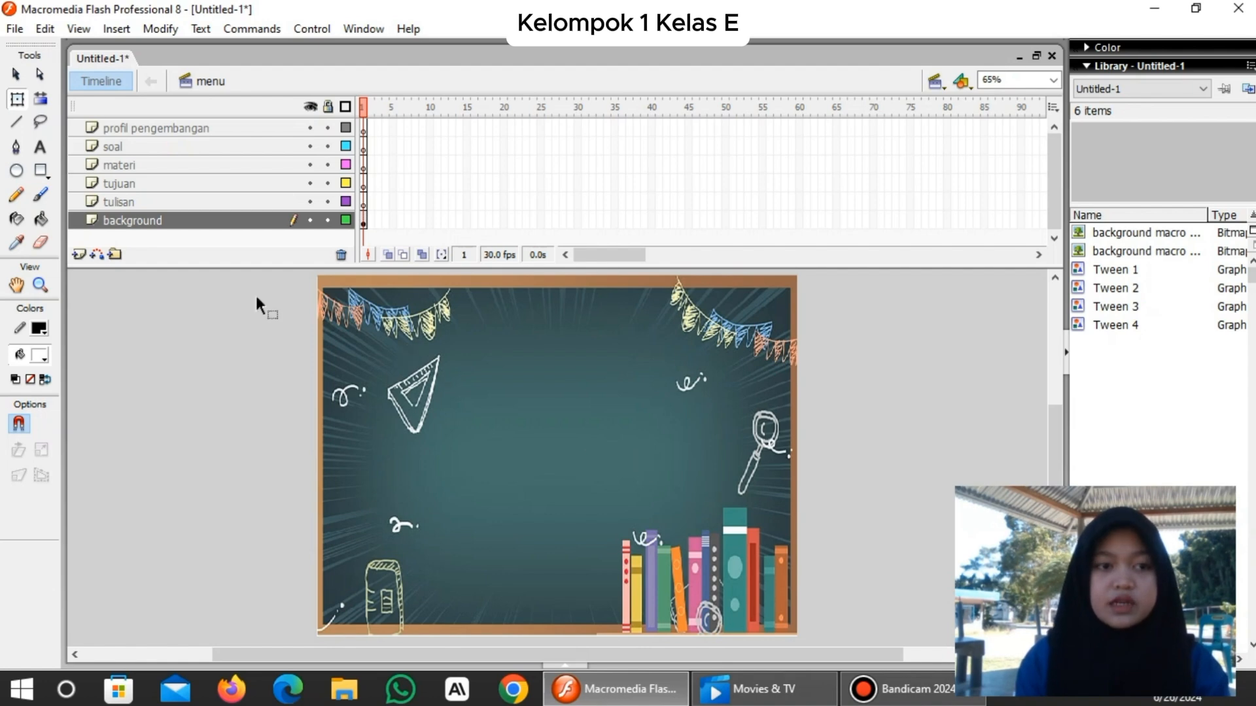
Add the title text "Matematika" on the tulisan layer near the top of the chalkboard, and move it slightly lower, between the bunting.
{"action": "left_click", "coordinate": [195, 206]}
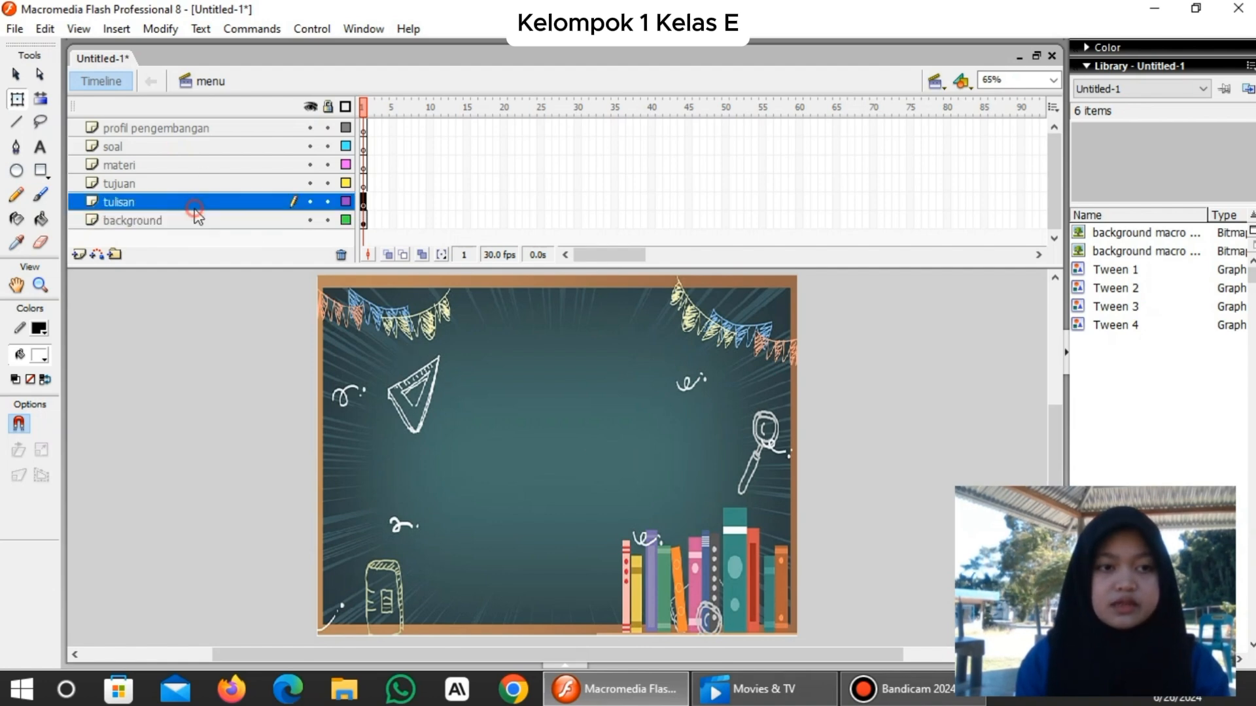
{"action": "left_click", "coordinate": [41, 147]}
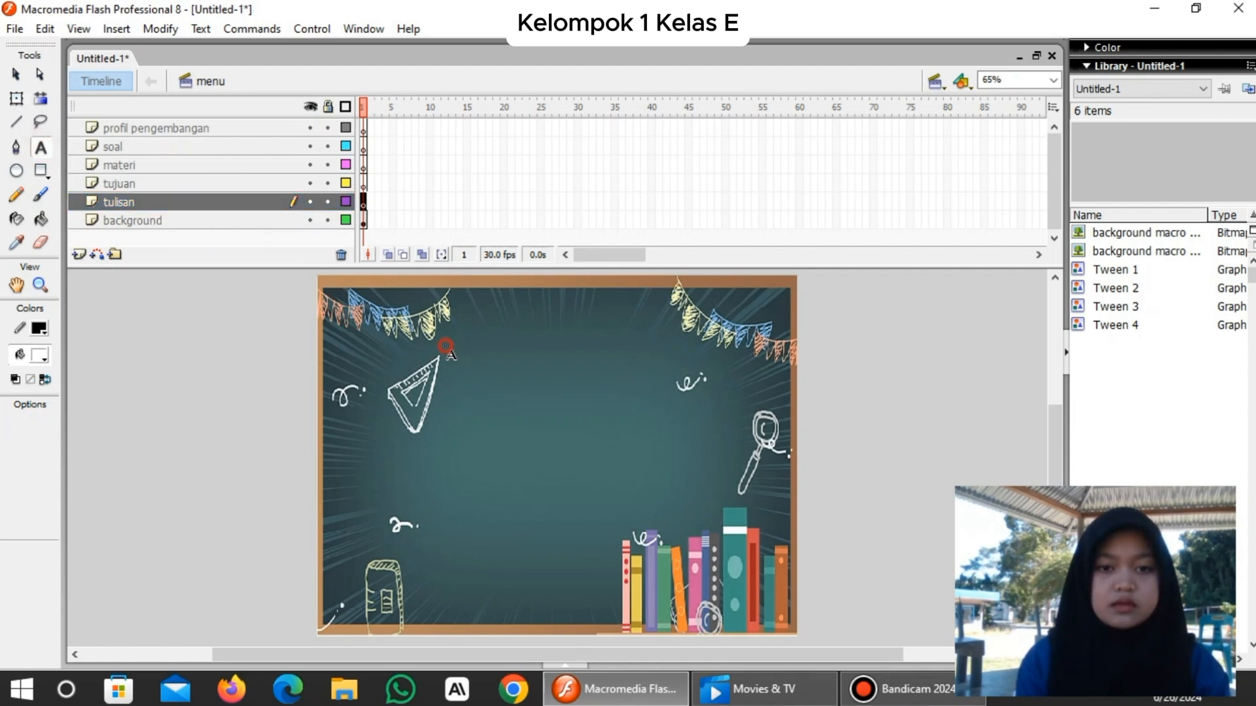
{"action": "left_click_drag", "start_coordinate": [445, 346], "coordinate": [690, 393]}
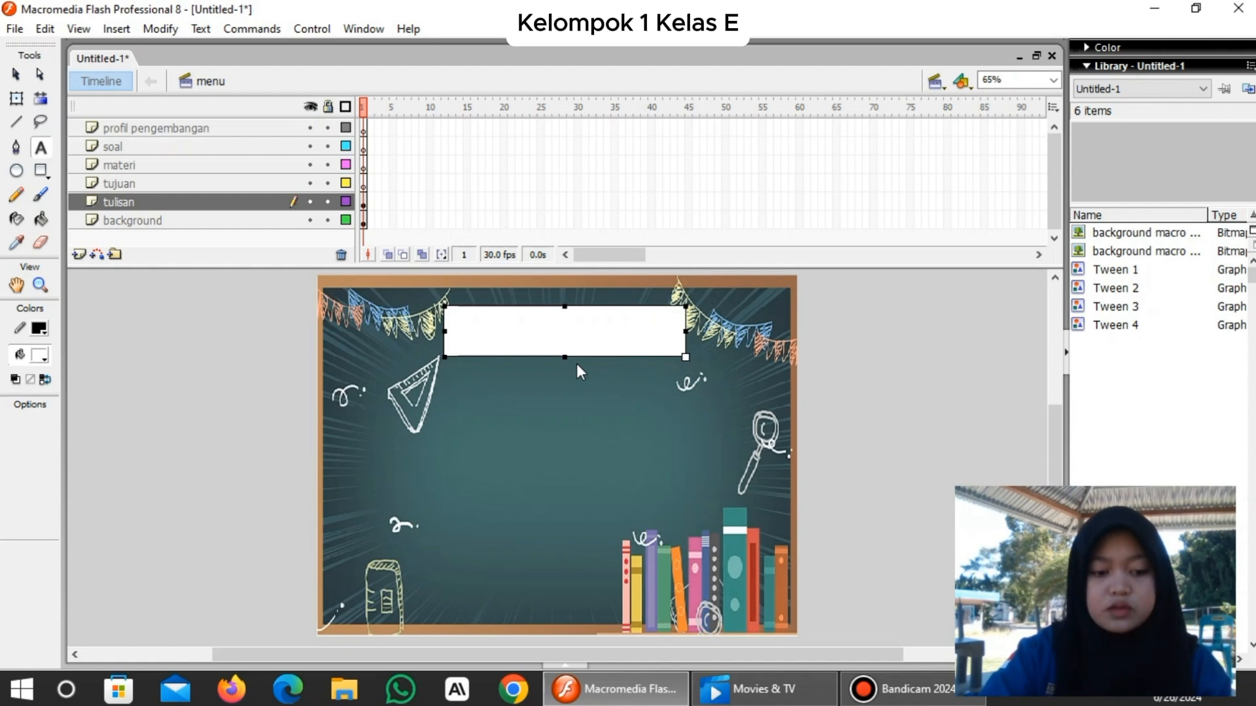
{"action": "type", "text": "Ma"}
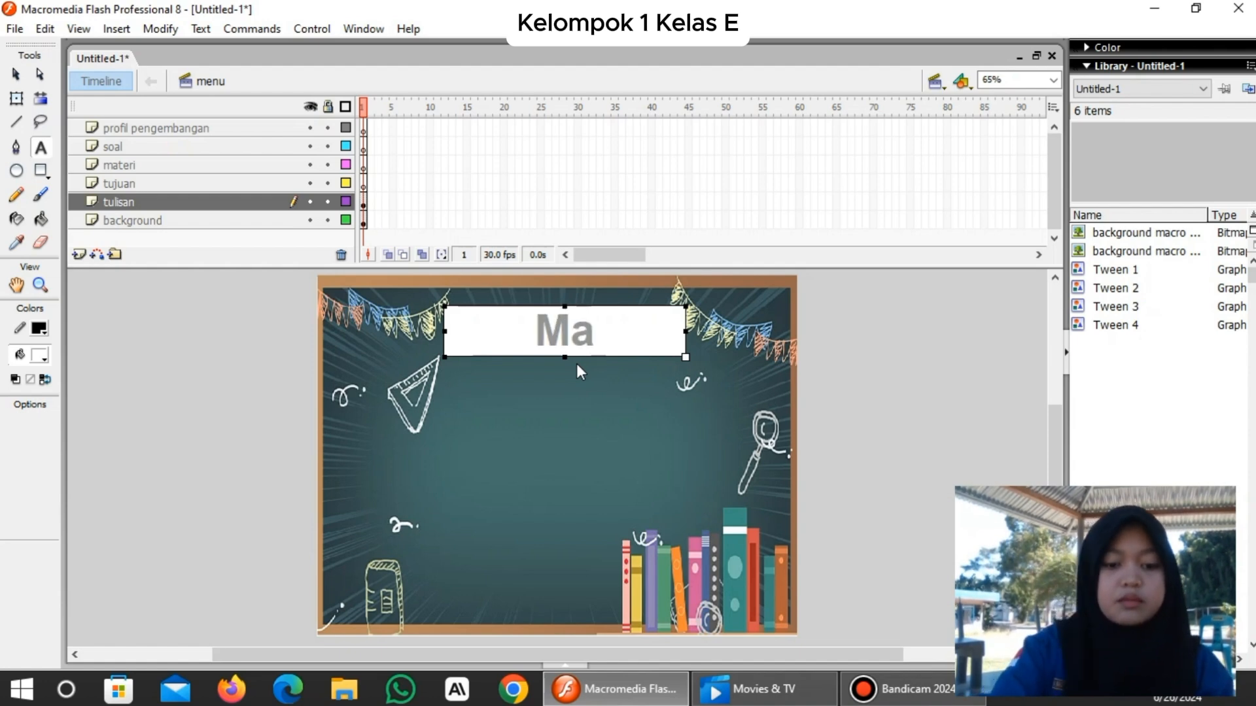
{"action": "type", "text": "tematik"}
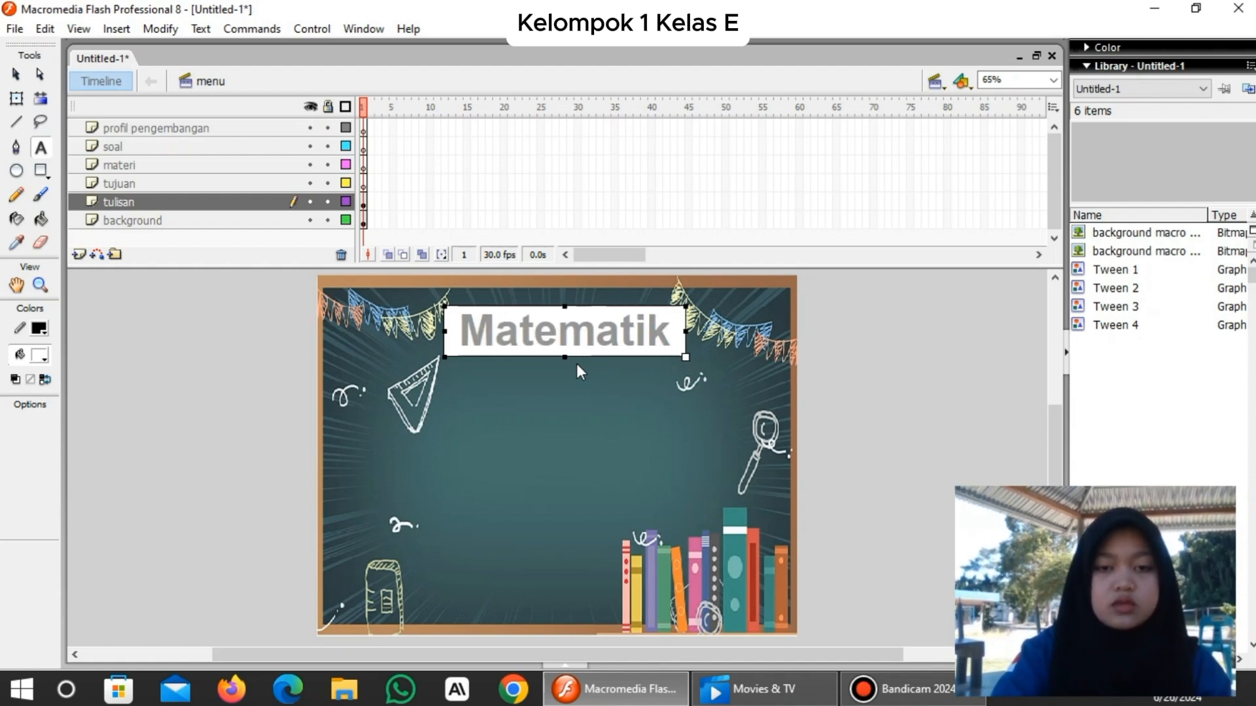
{"action": "type", "text": "a"}
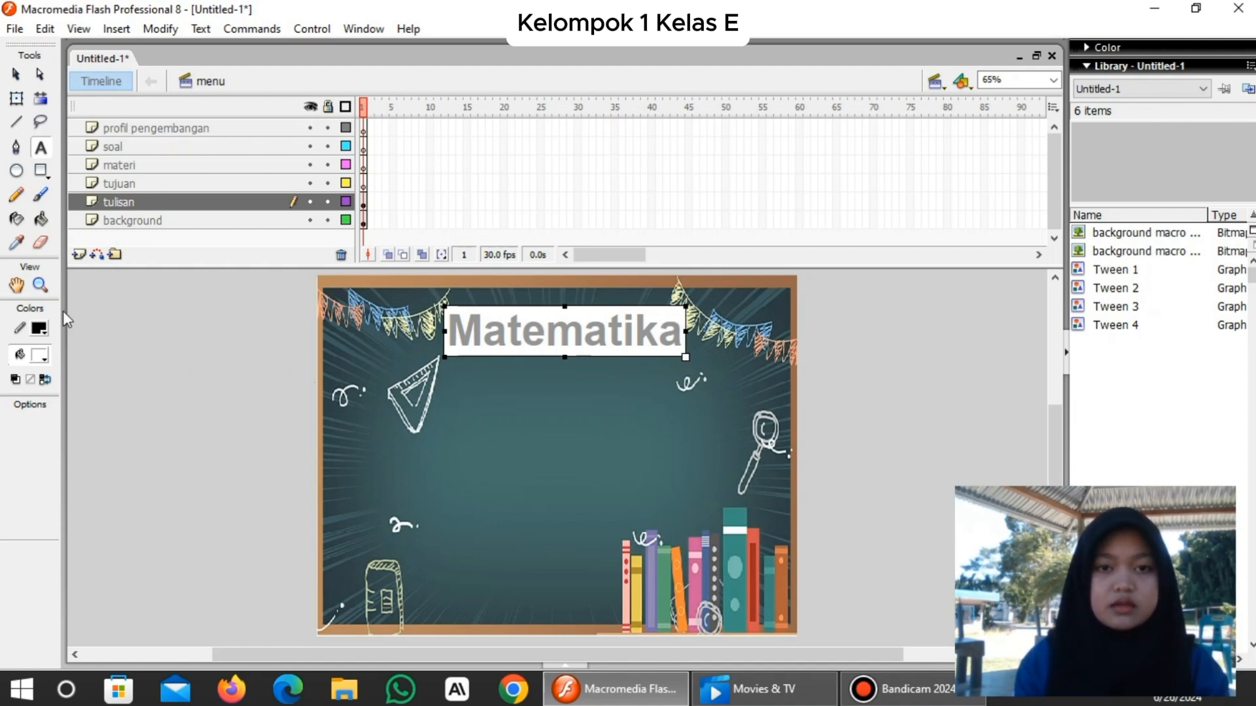
{"action": "left_click", "coordinate": [15, 78]}
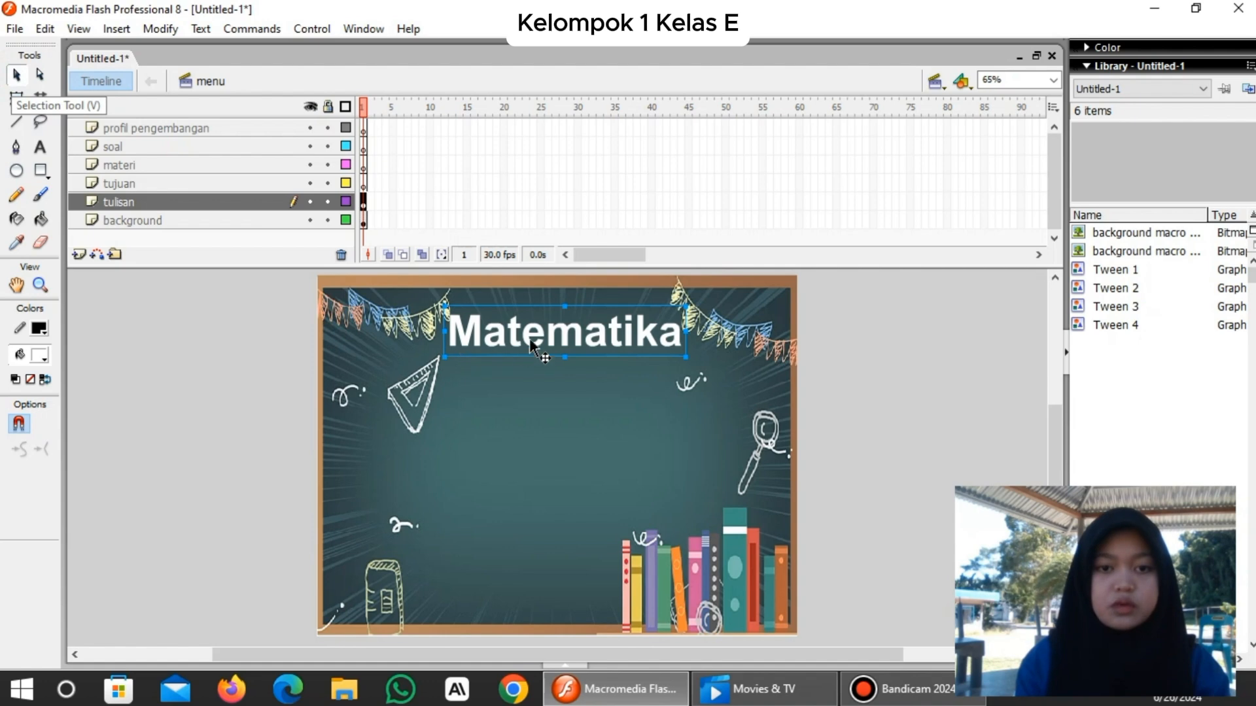
{"action": "left_click_drag", "start_coordinate": [531, 346], "coordinate": [586, 371]}
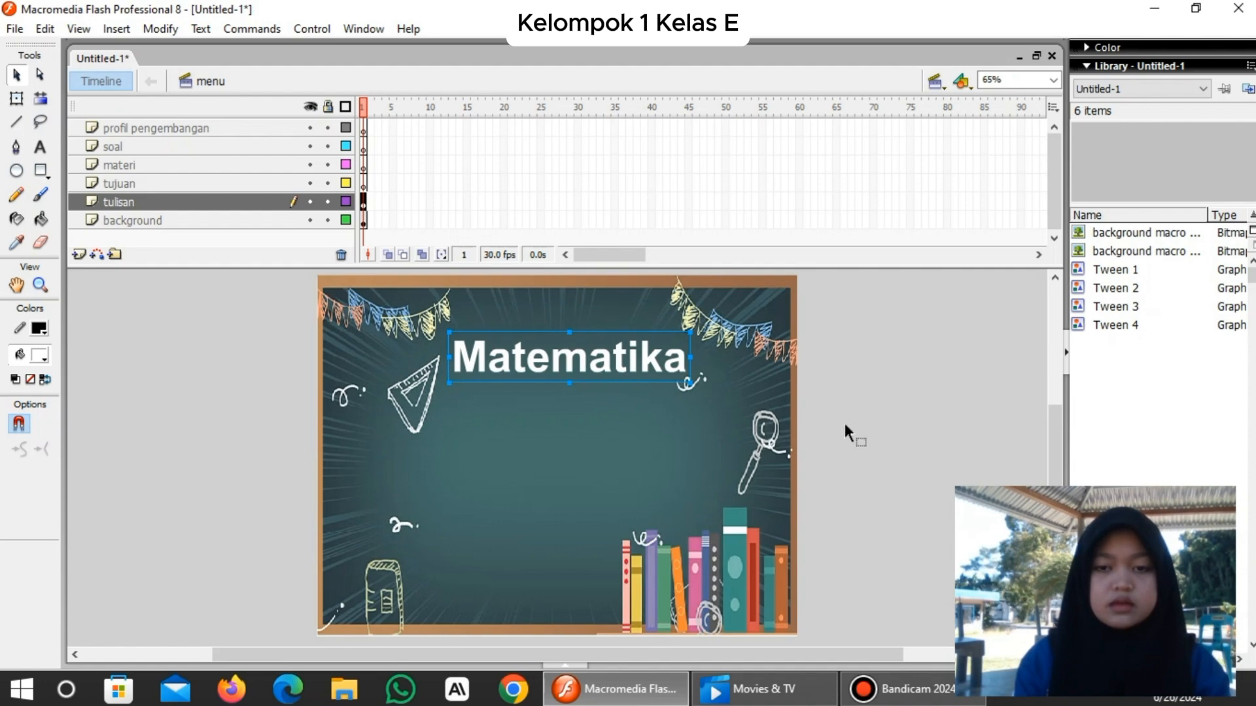
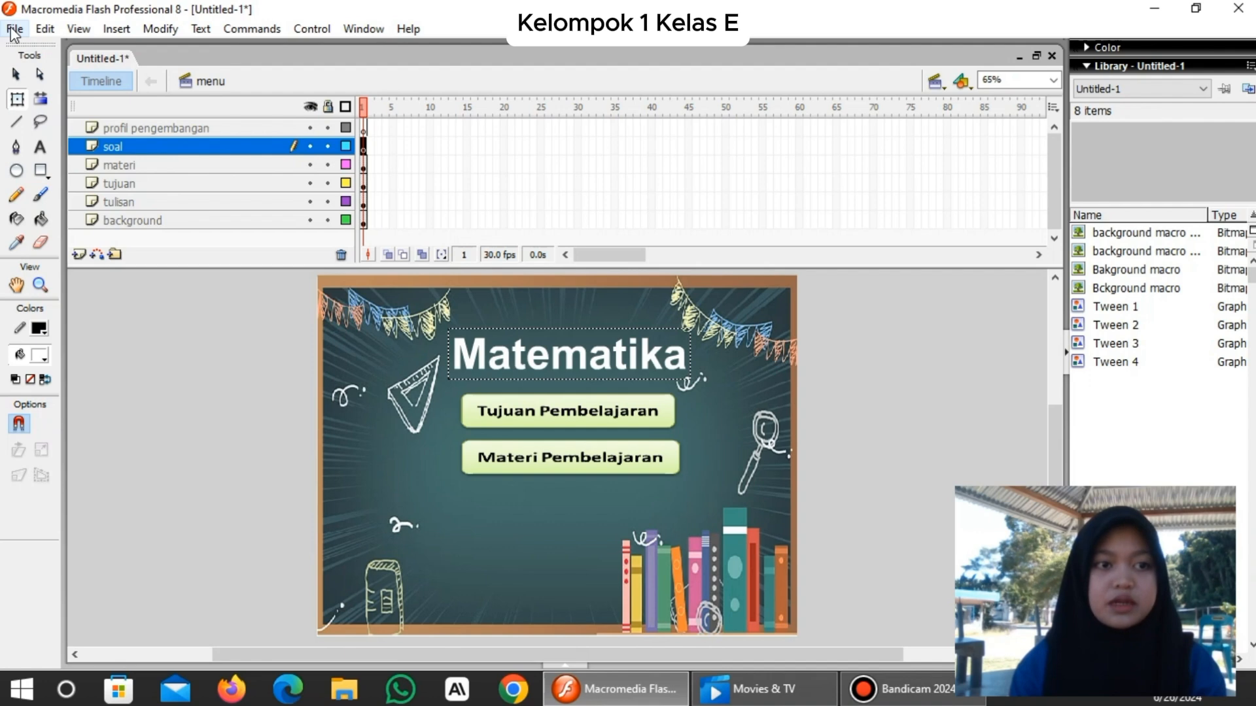
Import the Soal Pembelajaran button image below Materi Pembelajaran on the soal layer, and add the Profil Pengembangan image beneath it on the profil pengembangan layer.
{"action": "left_click", "coordinate": [14, 29]}
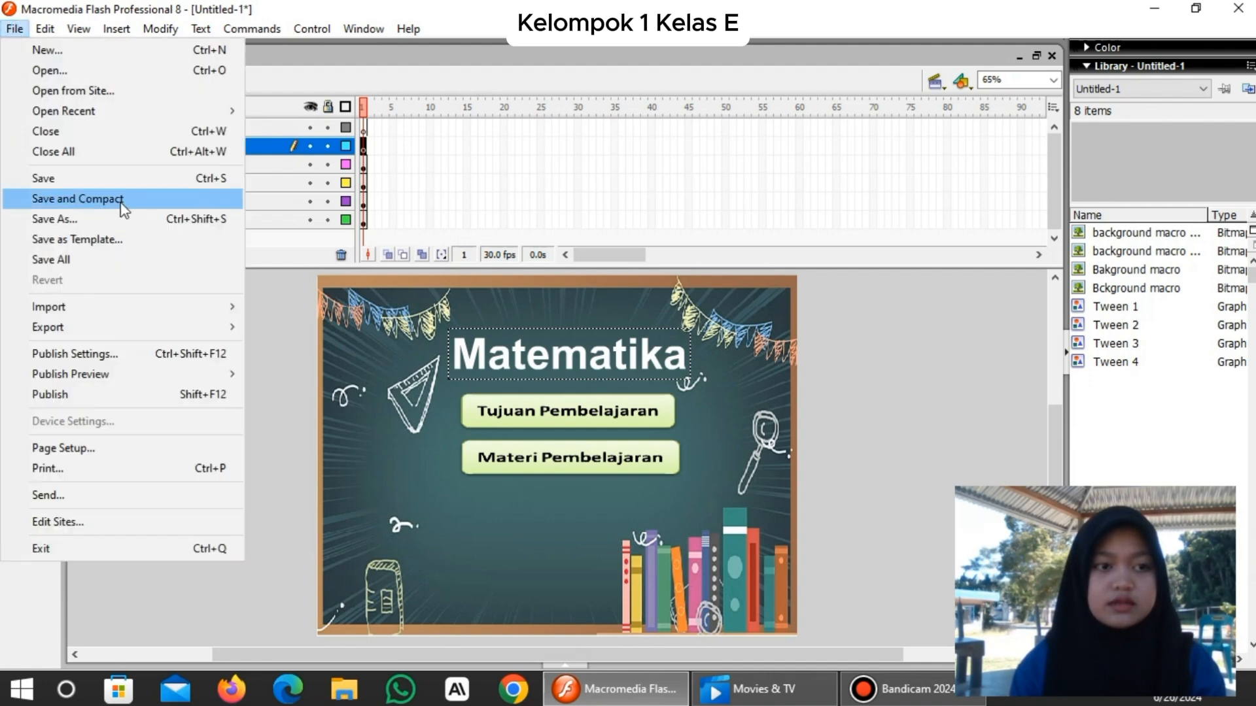
{"action": "mouse_move", "coordinate": [168, 321]}
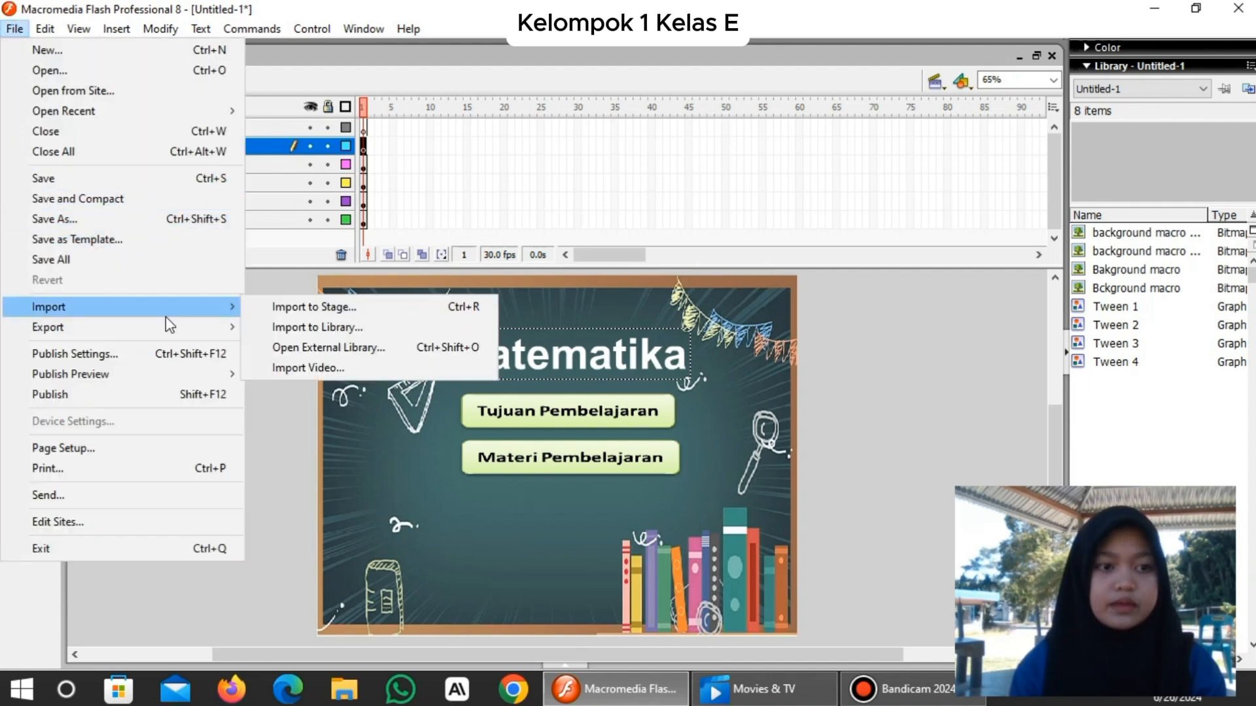
{"action": "left_click", "coordinate": [283, 306]}
{"action": "double_click", "coordinate": [764, 333]}
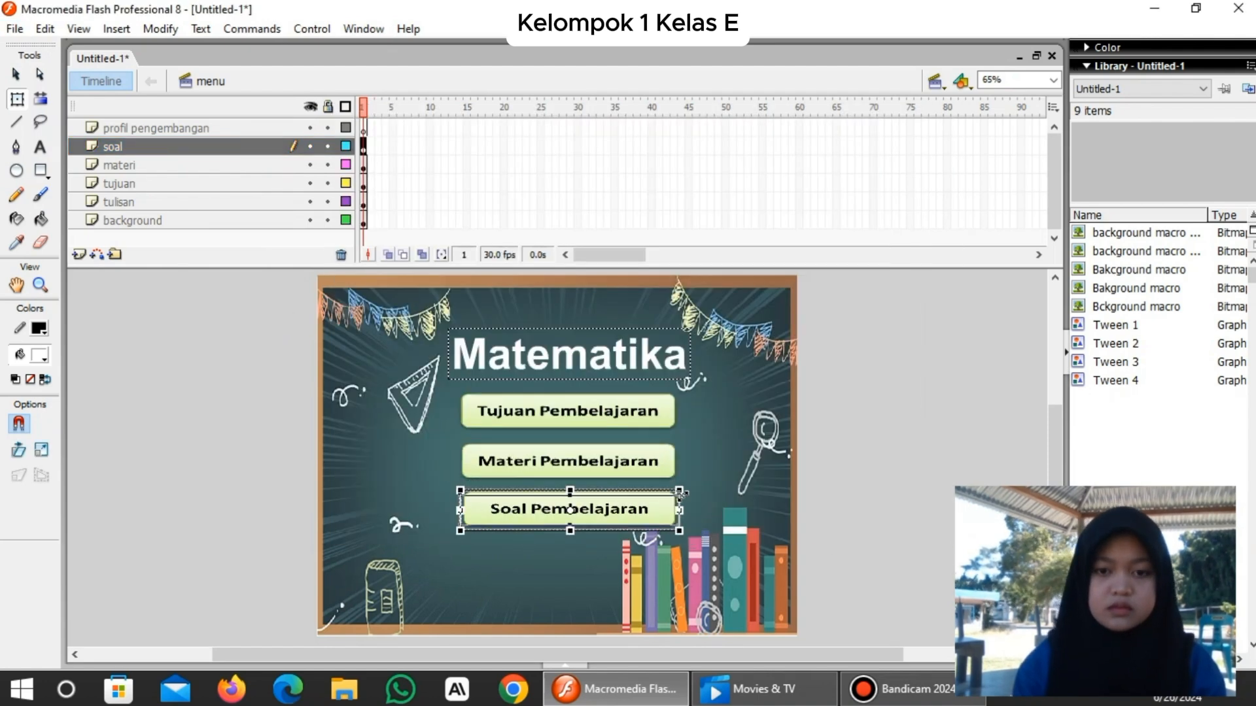
{"action": "left_click", "coordinate": [112, 127]}
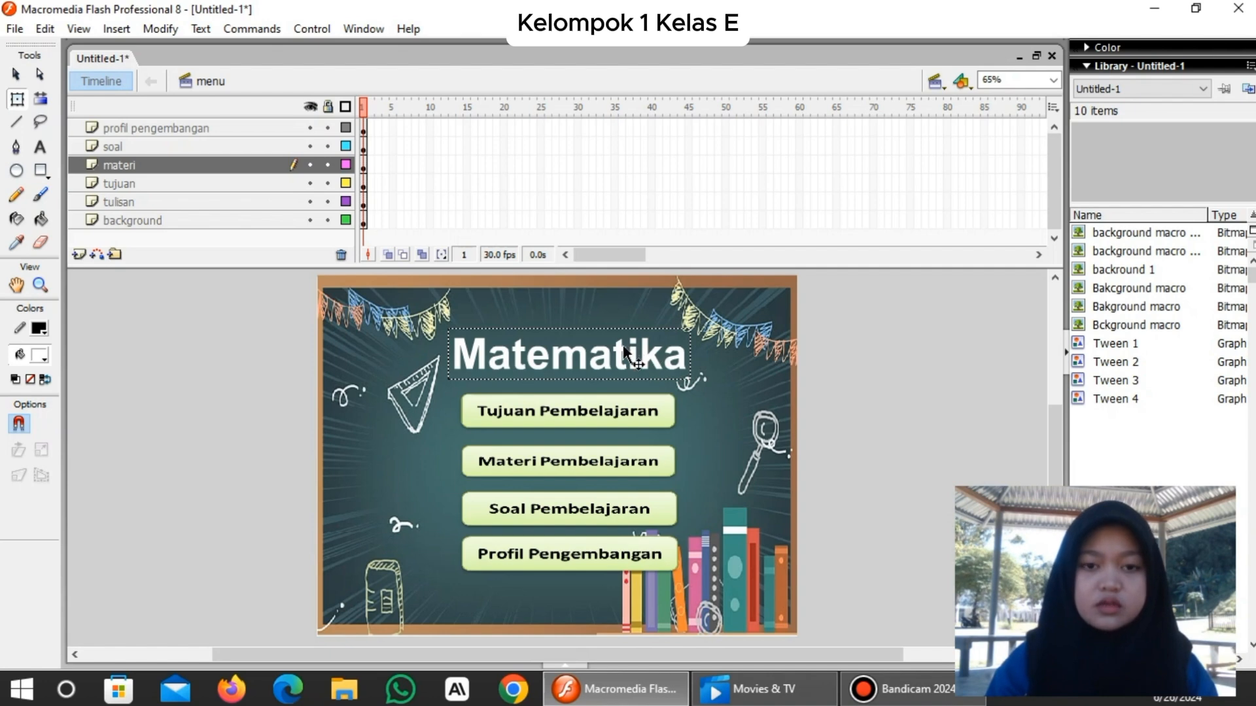
Convert the "Matematika" title on the tulisan layer to a movie clip symbol named "tulisan".
{"action": "left_click", "coordinate": [249, 205]}
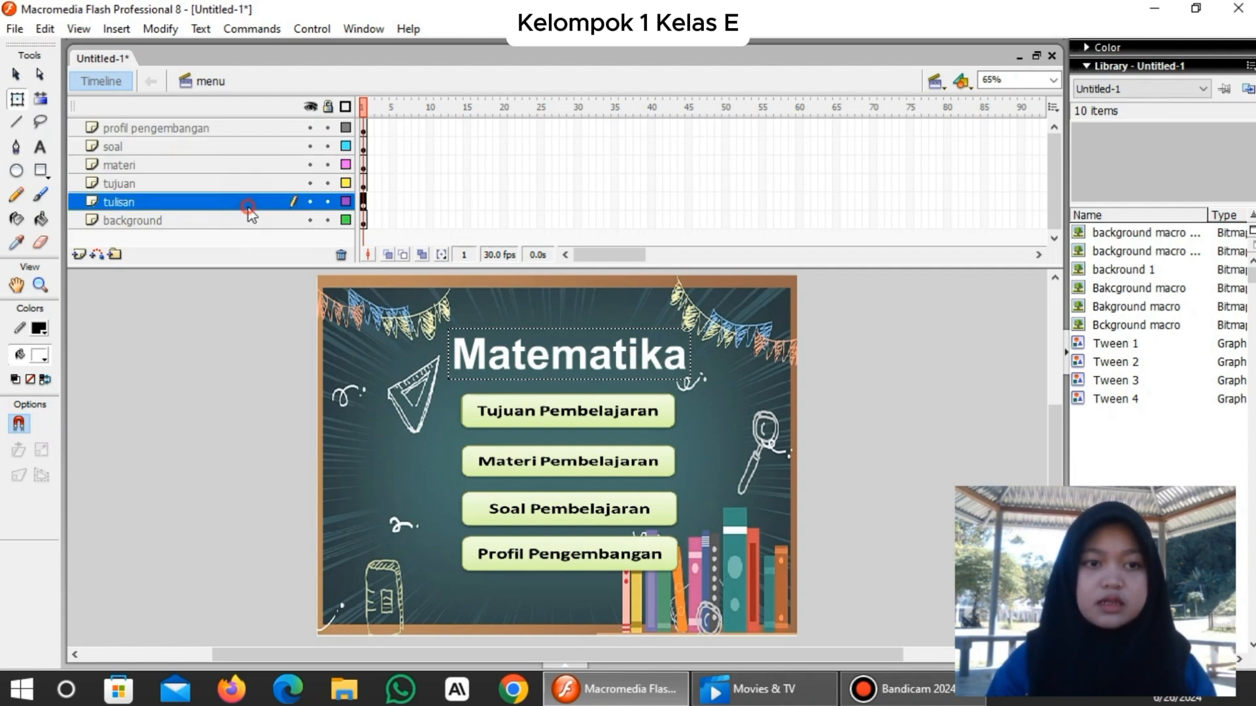
{"action": "right_click", "coordinate": [599, 362]}
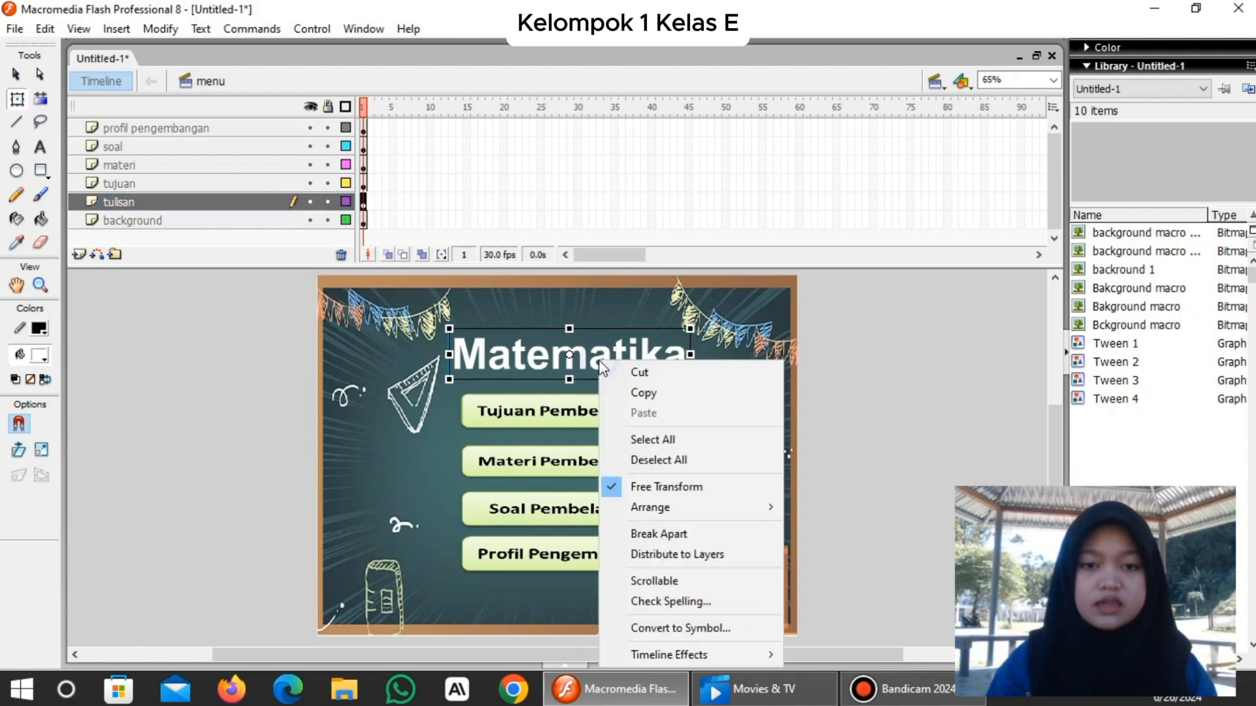
{"action": "left_click", "coordinate": [698, 631]}
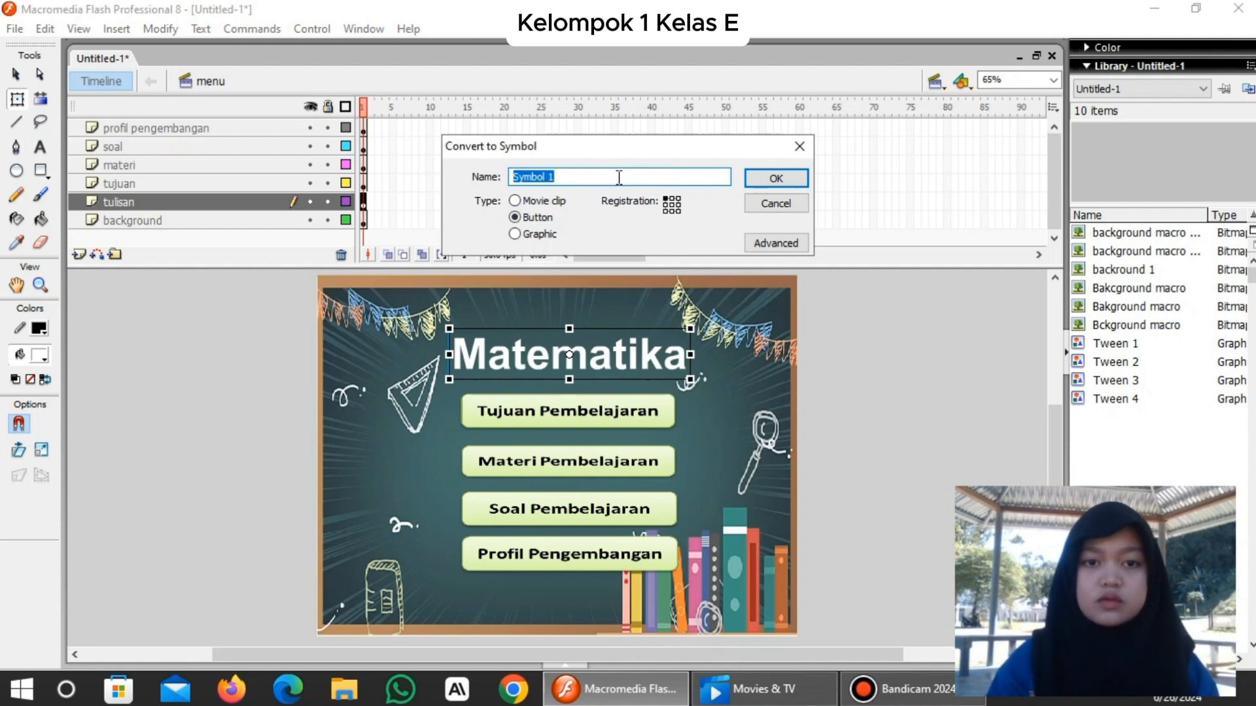
{"action": "key", "text": "BackSpace"}
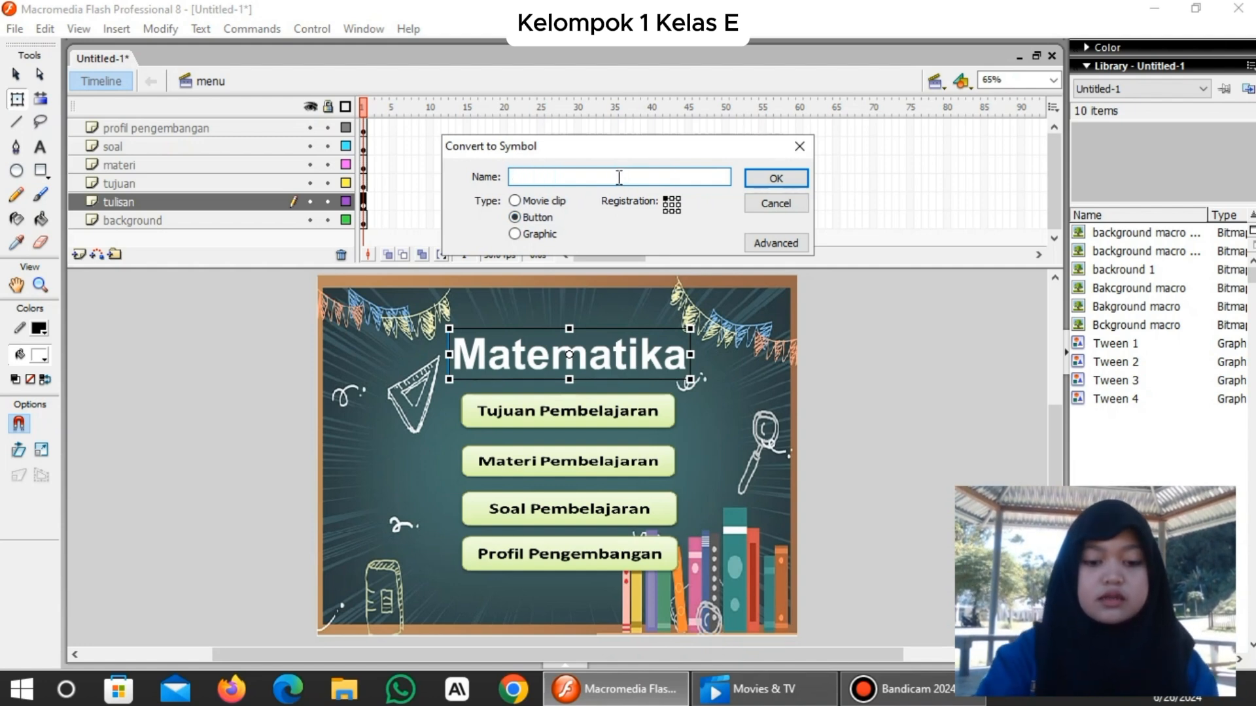
{"action": "type", "text": "tulisa"}
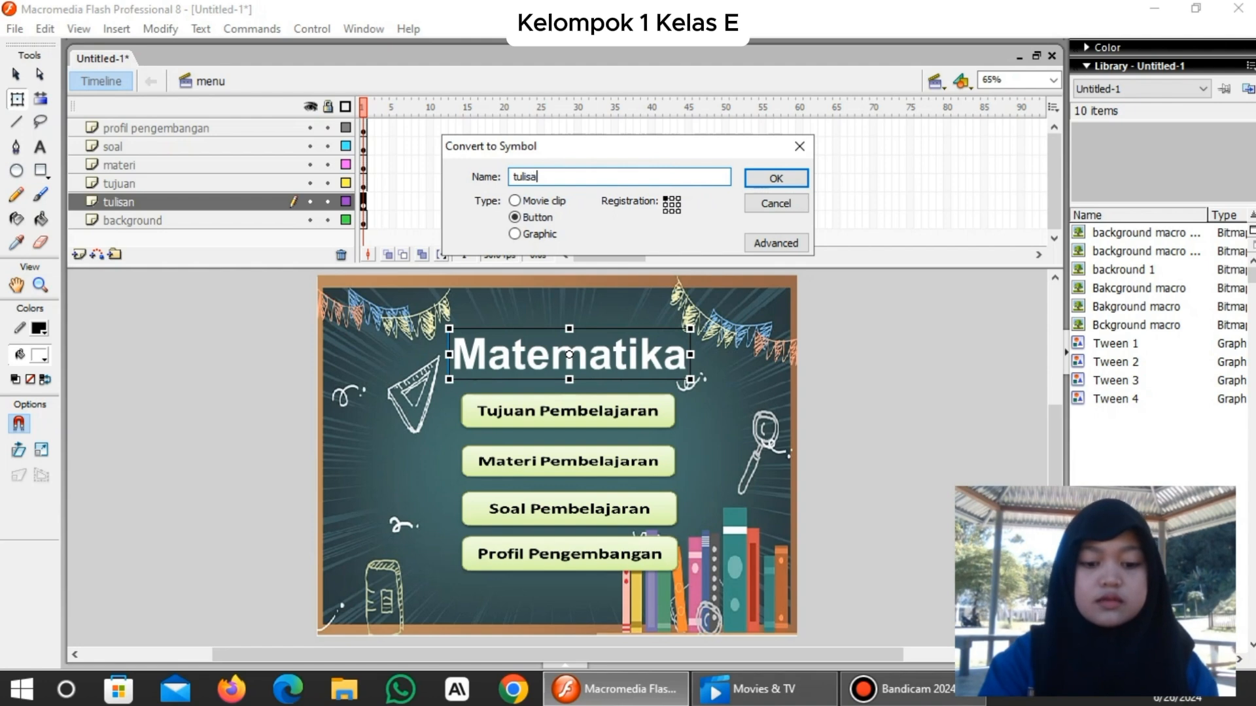
{"action": "type", "text": "n"}
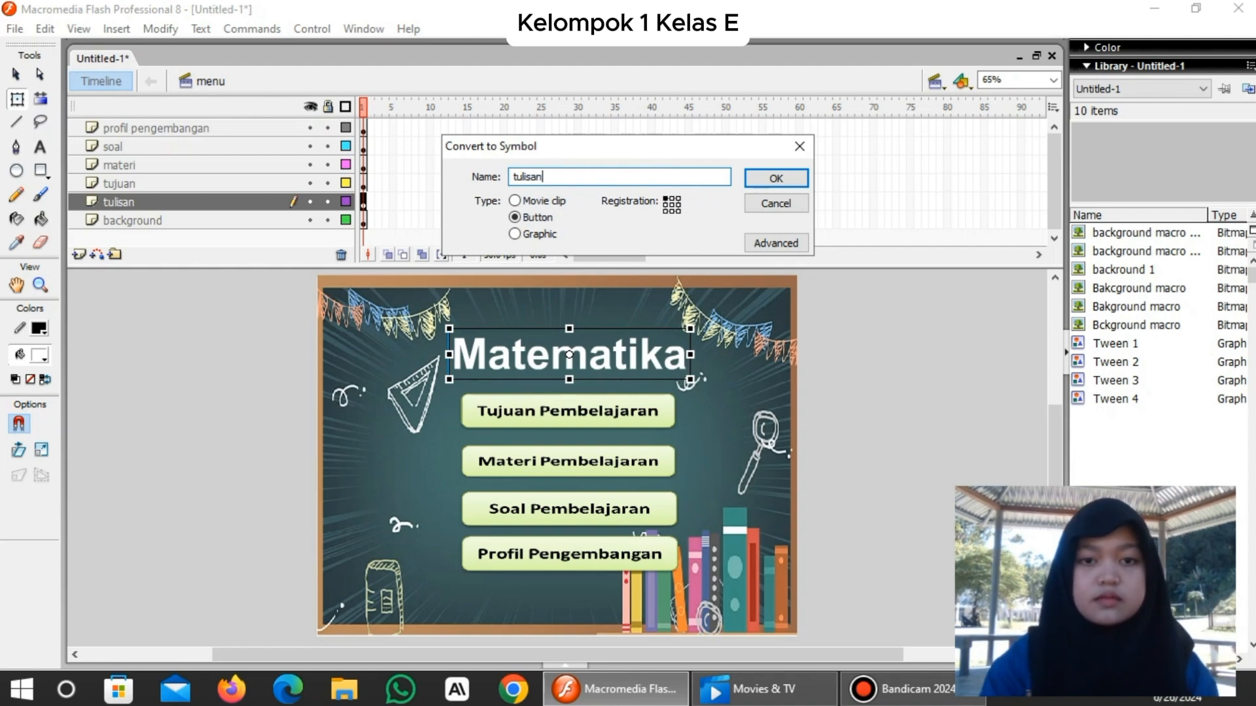
{"action": "left_click", "coordinate": [515, 201]}
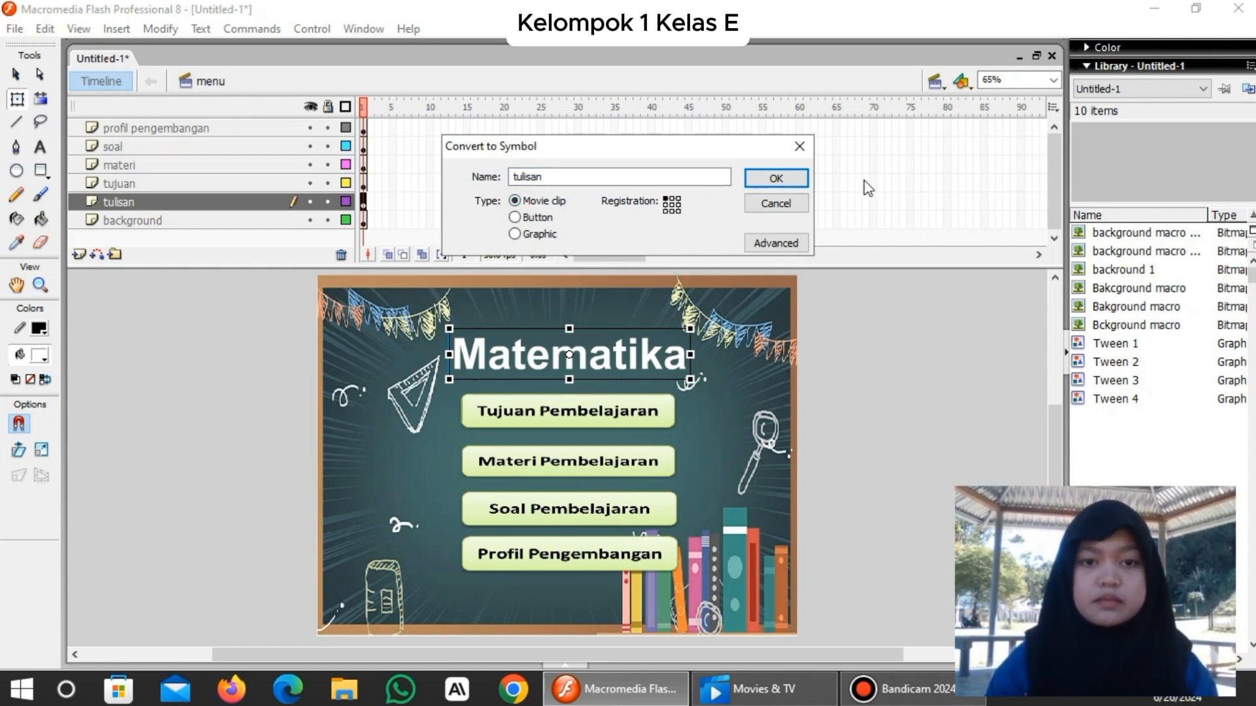
{"action": "left_click", "coordinate": [775, 179]}
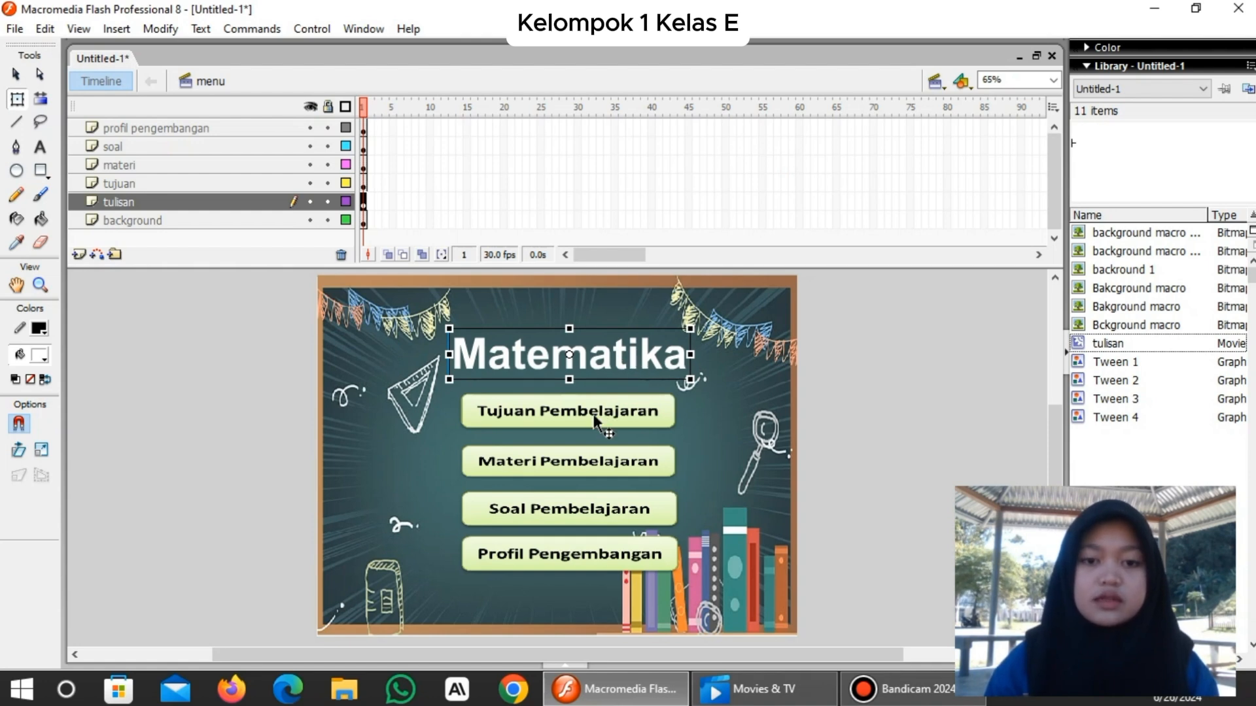
Open the tulisan movie clip for editing and insert keyframes at frames 15 and 30 of Layer 1.
{"action": "left_click", "coordinate": [620, 355]}
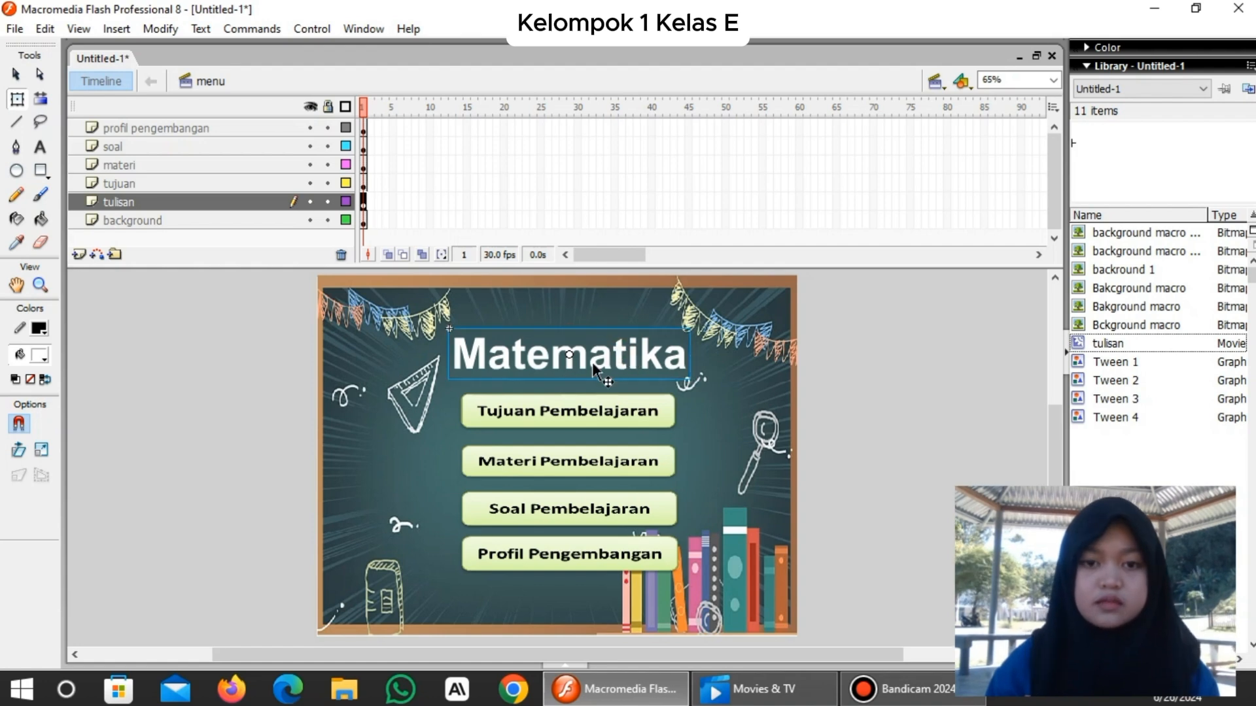
{"action": "double_click", "coordinate": [661, 361]}
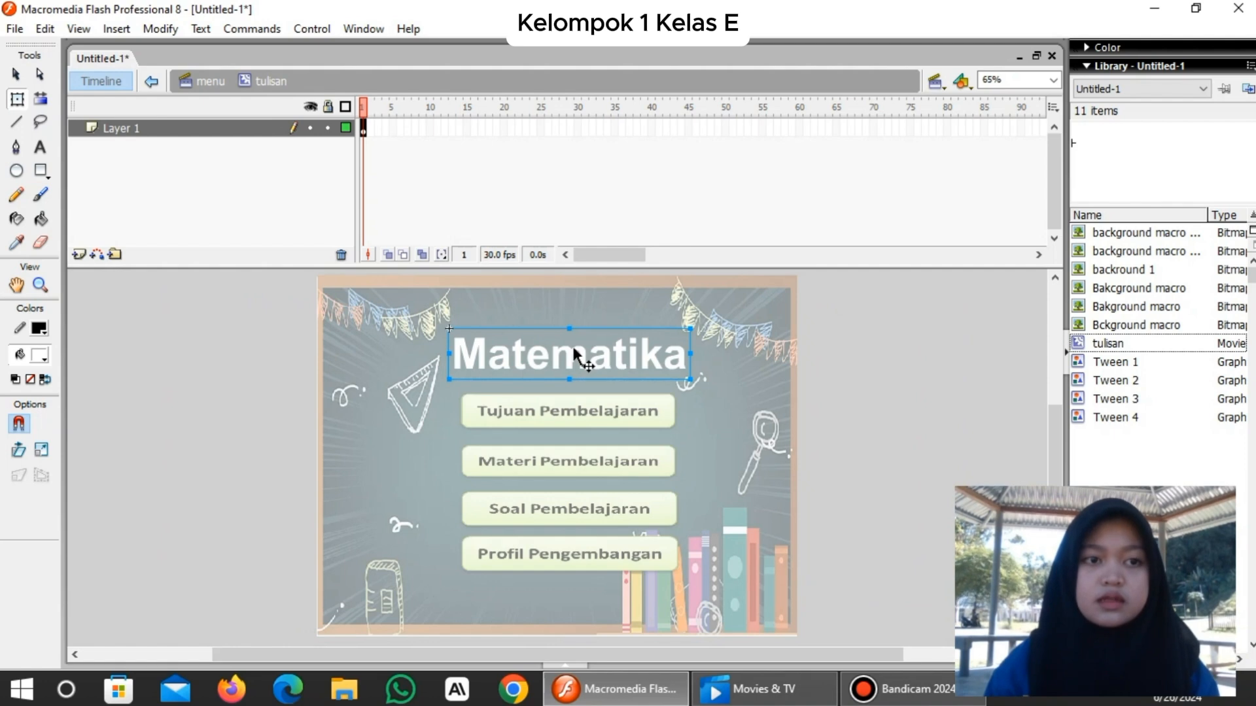
{"action": "left_click", "coordinate": [468, 125]}
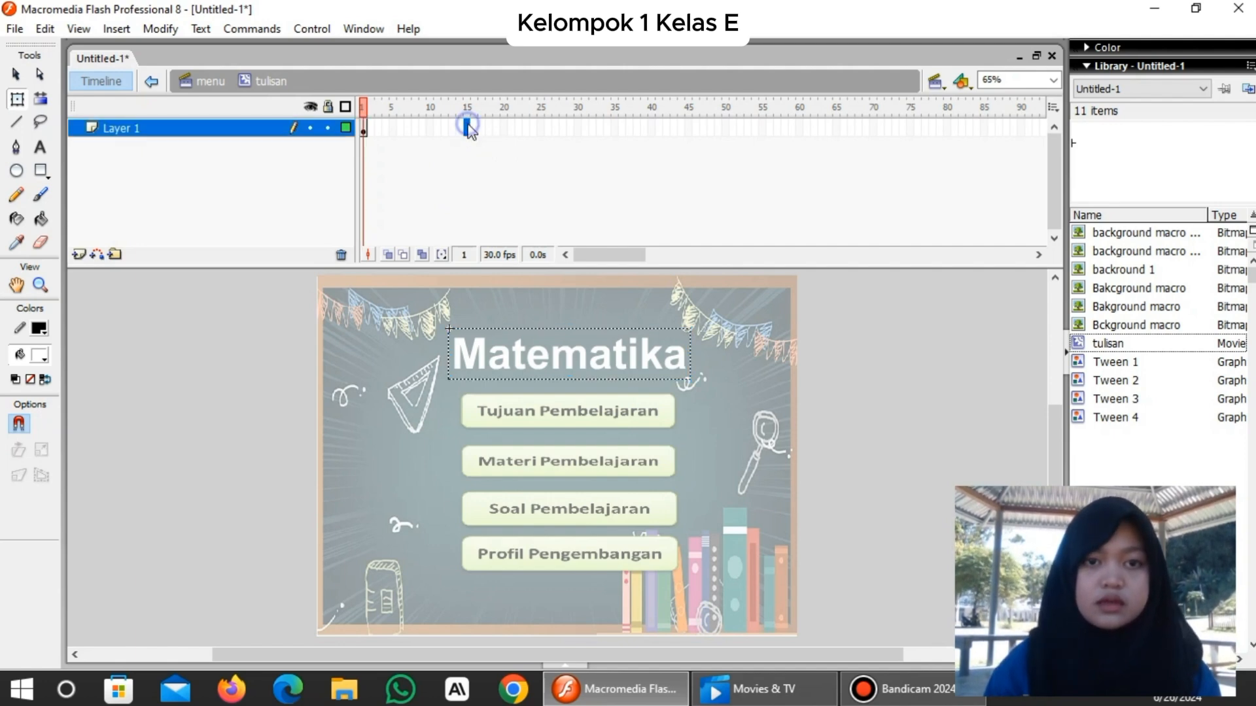
{"action": "right_click", "coordinate": [468, 124]}
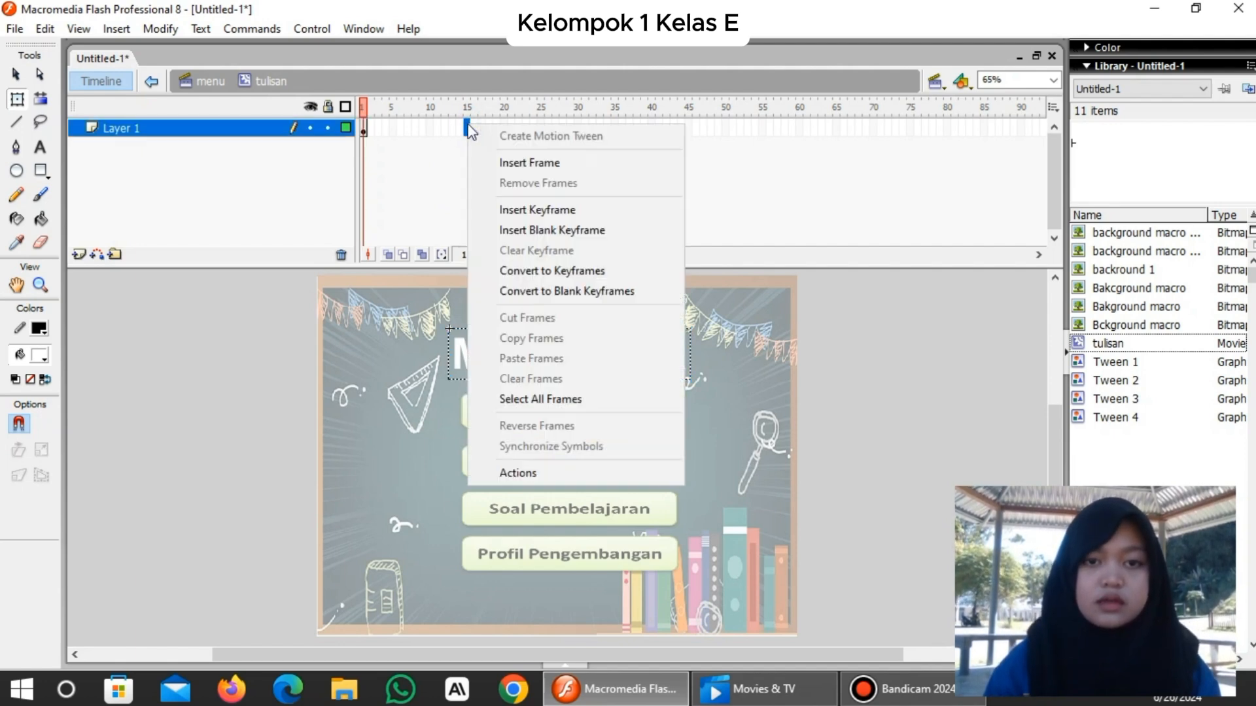
{"action": "left_click", "coordinate": [521, 209]}
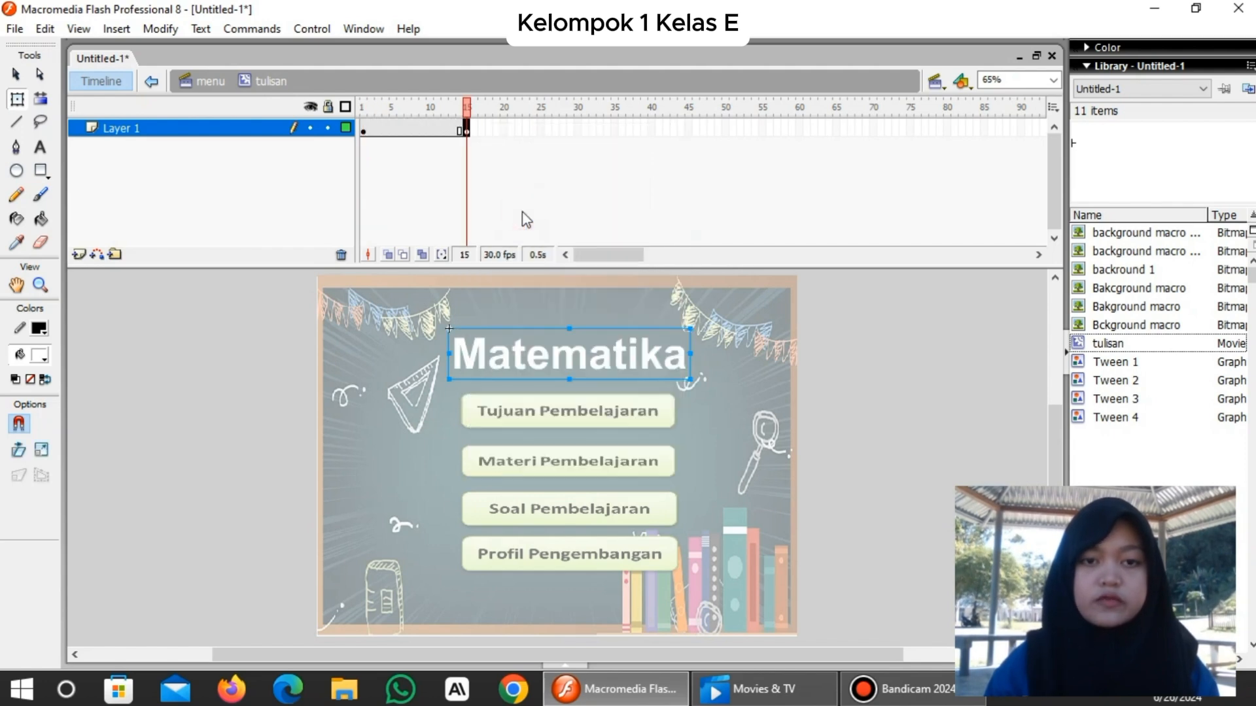
{"action": "left_click", "coordinate": [578, 129]}
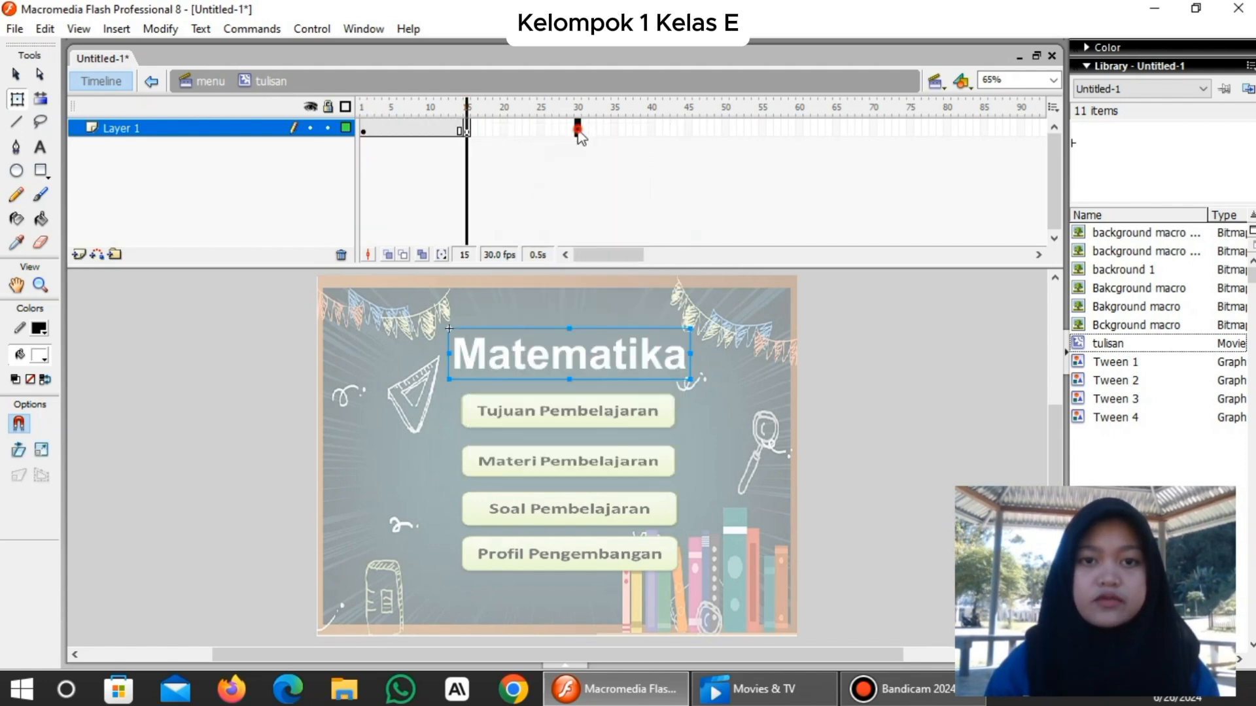
{"action": "right_click", "coordinate": [578, 129]}
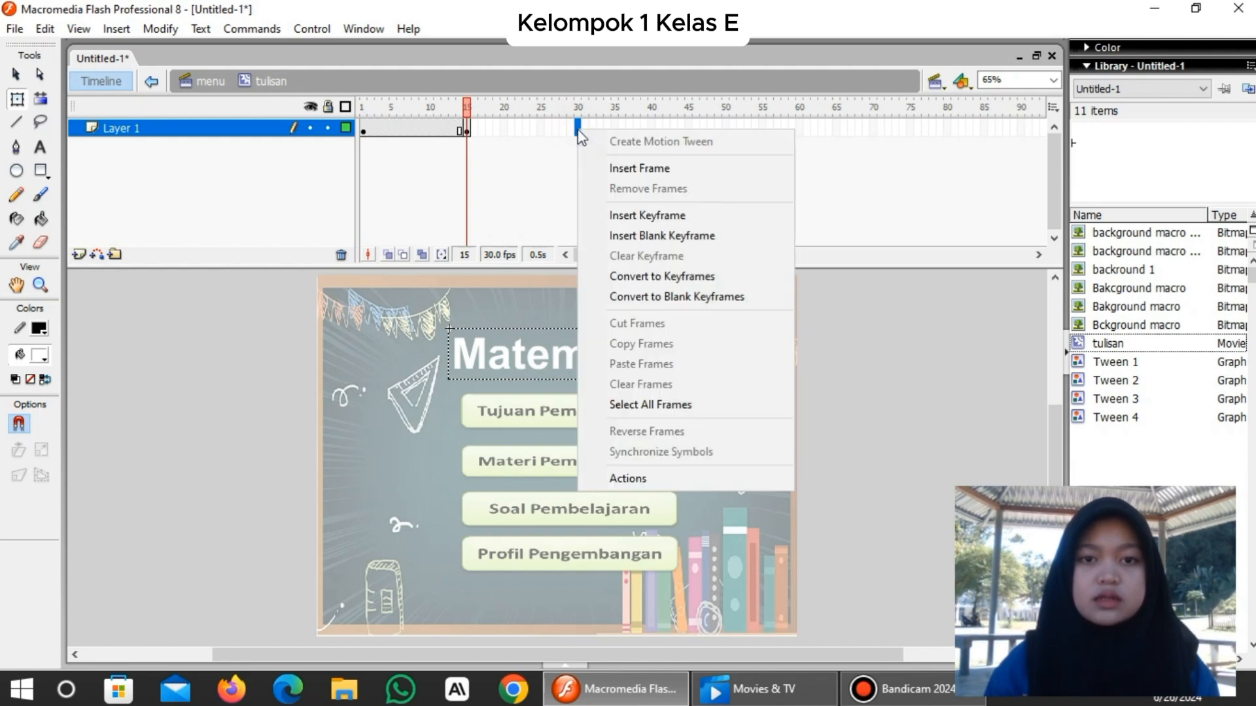
{"action": "left_click", "coordinate": [633, 220]}
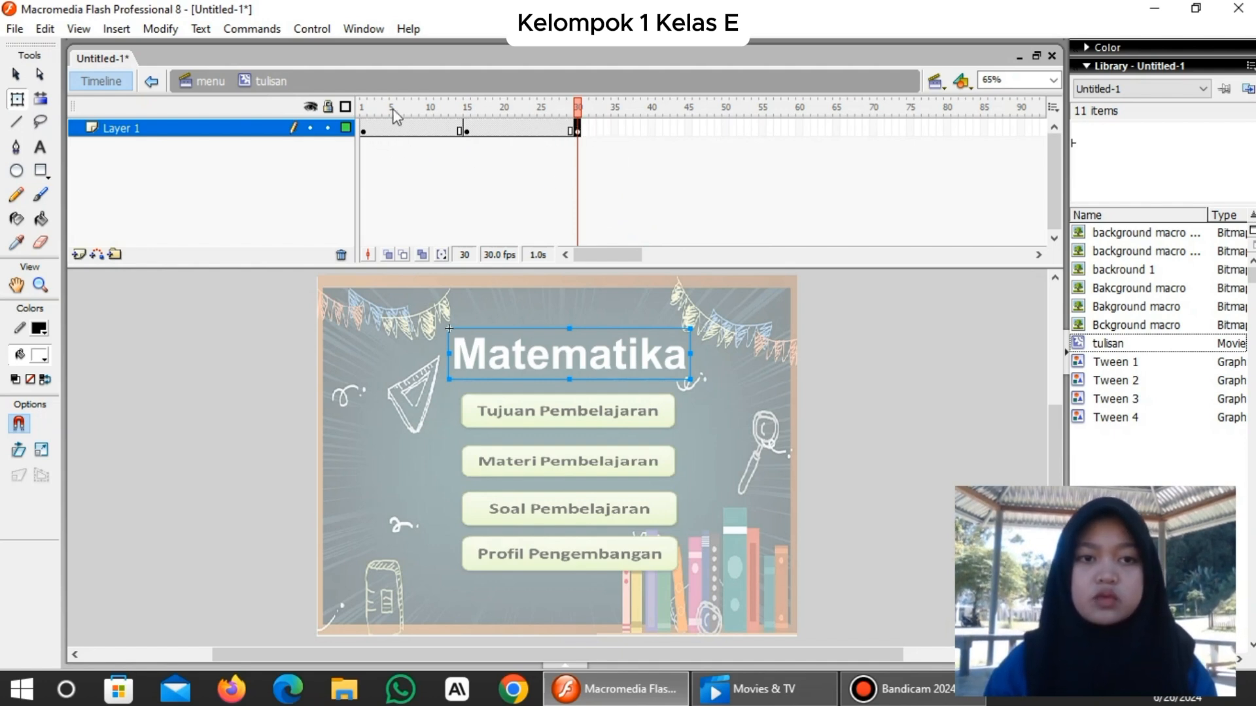
Shrink the "Matematika" text slightly around its centre at the frame 15 keyframe, and return to the menu scene.
{"action": "left_click", "coordinate": [364, 128]}
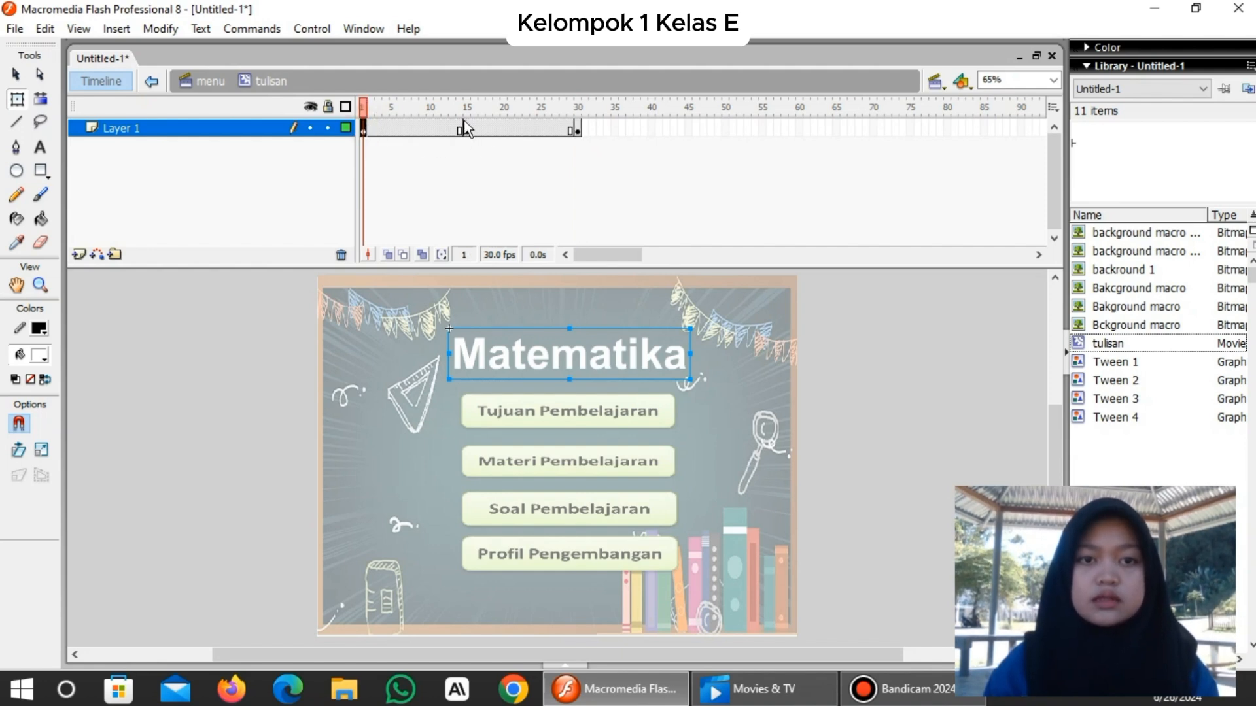
{"action": "left_click", "coordinate": [466, 128]}
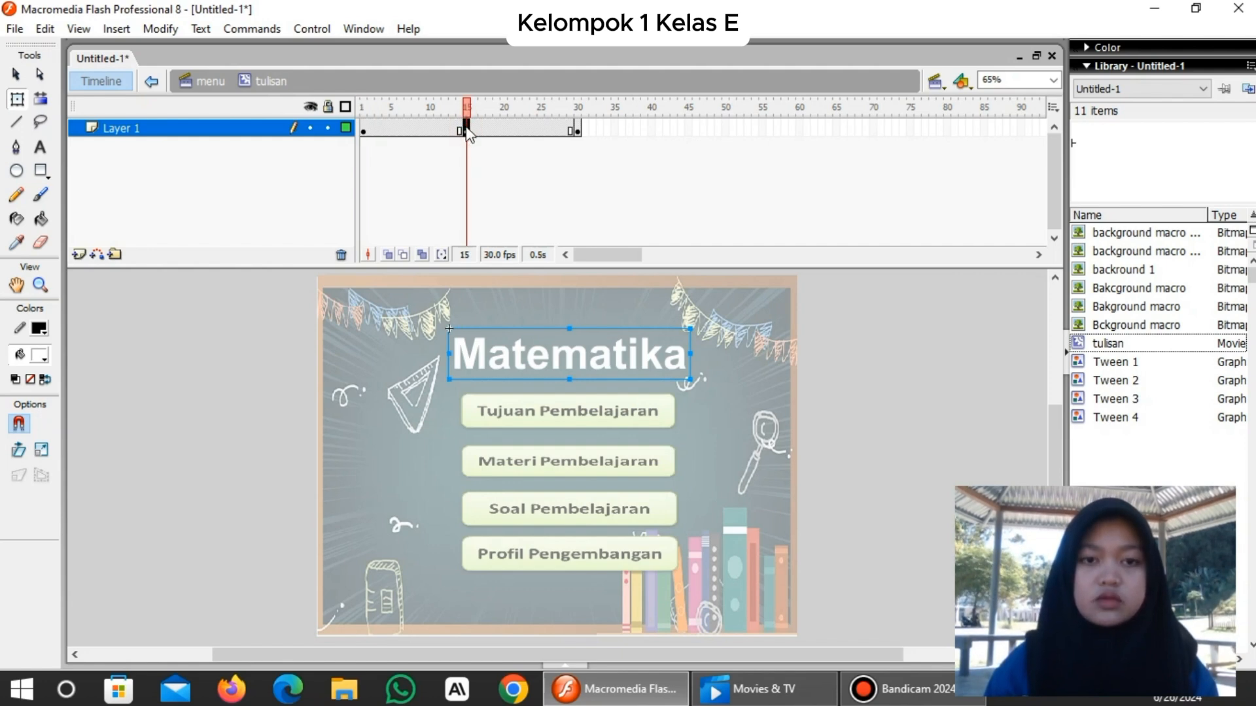
{"action": "left_click", "coordinate": [467, 131]}
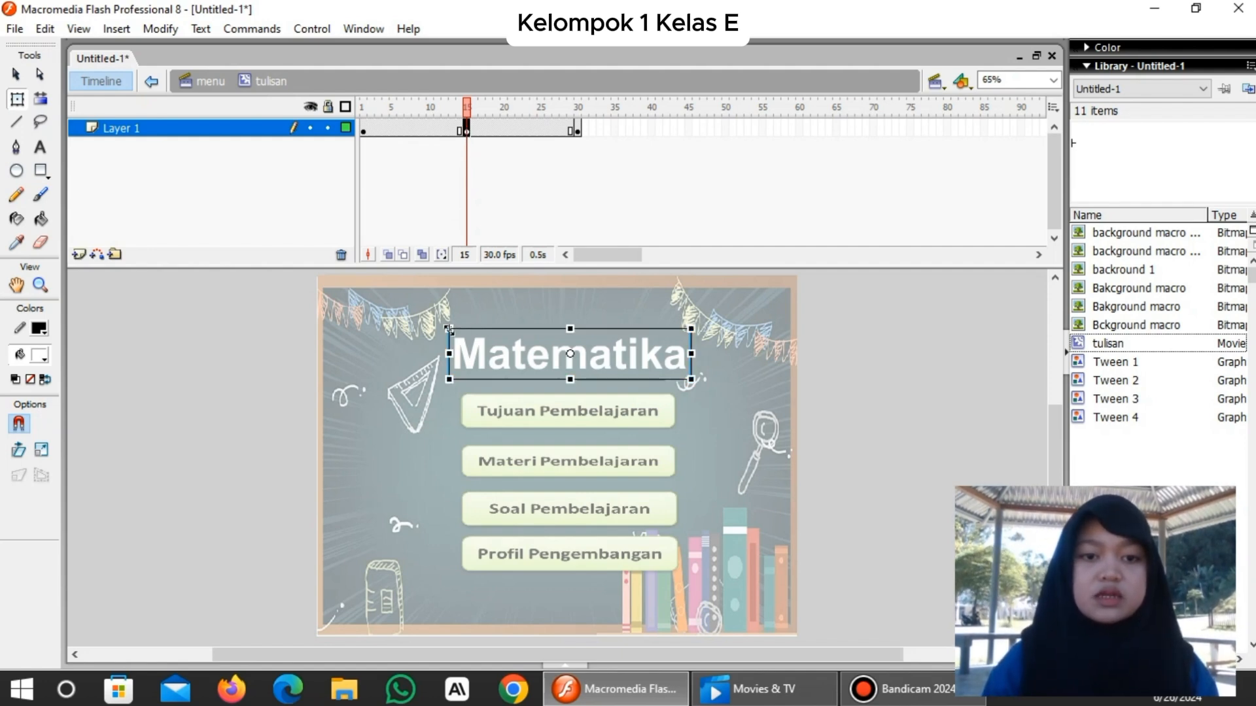
{"action": "left_click_drag", "start_coordinate": [449, 329], "coordinate": [452, 337]}
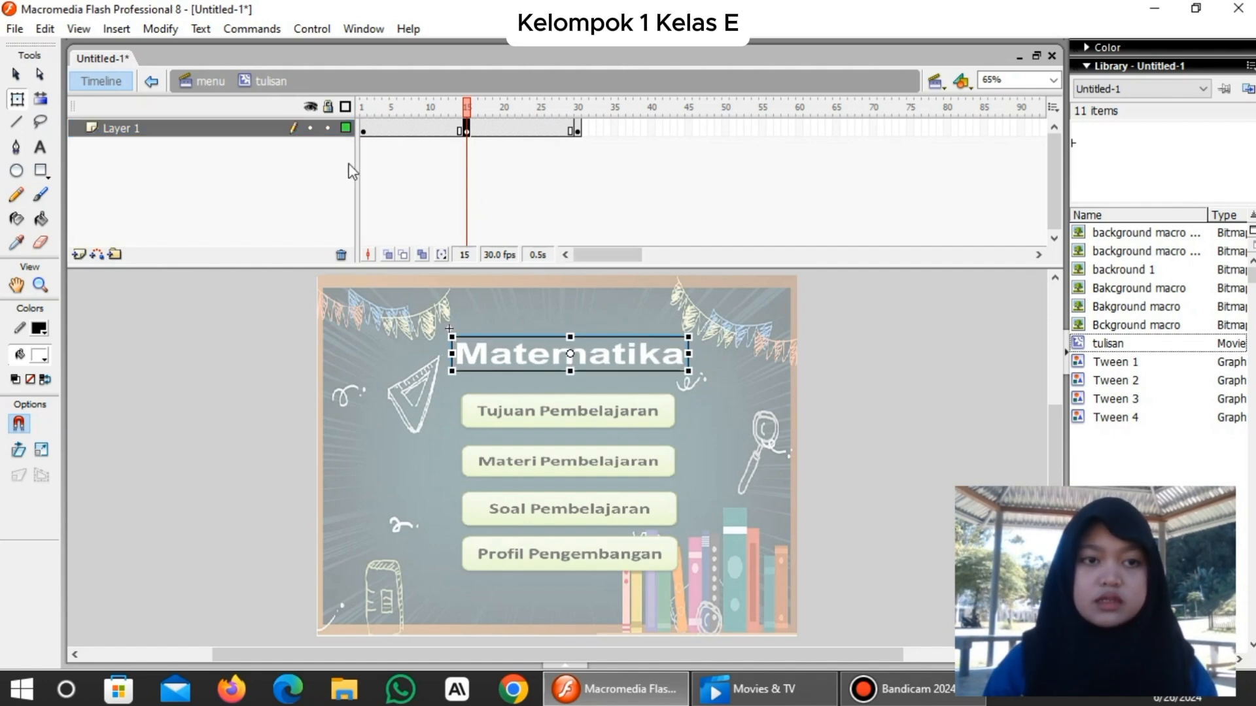
{"action": "left_click", "coordinate": [337, 129]}
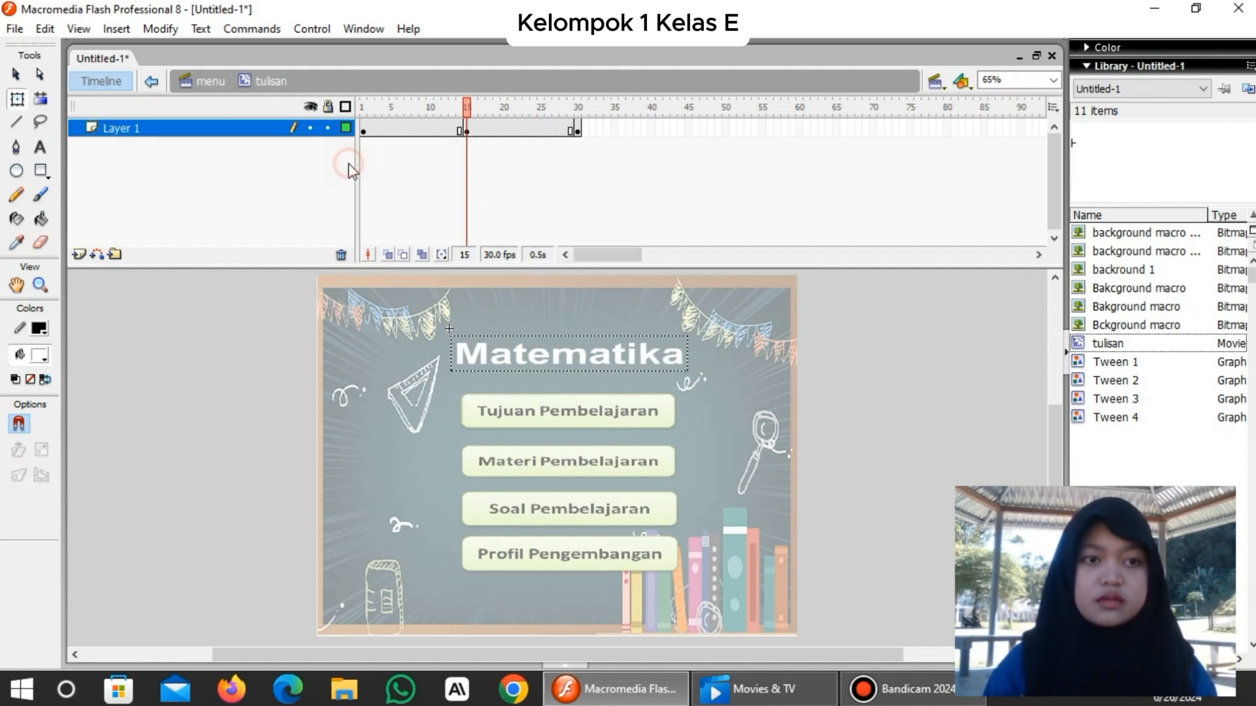
{"action": "left_click", "coordinate": [152, 79]}
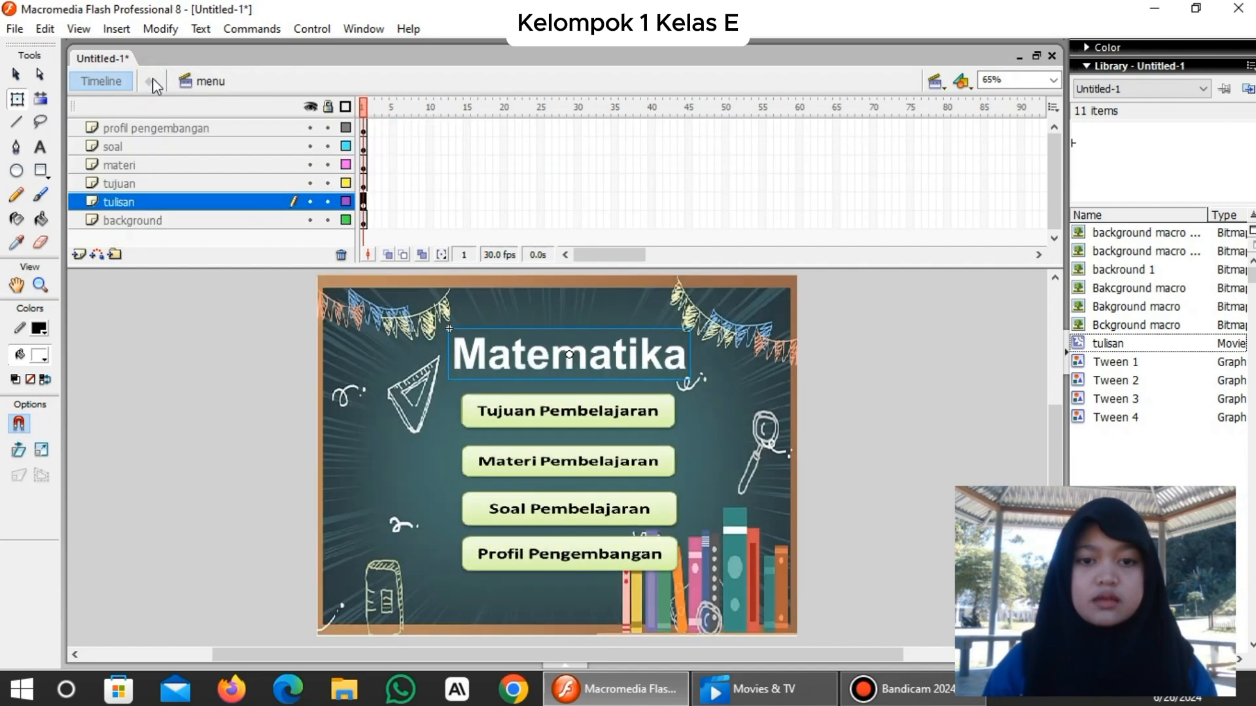
Convert the Tujuan Pembelajaran image on the tujuan layer to a button symbol named "tujuan pembelajaran".
{"action": "left_click", "coordinate": [602, 403]}
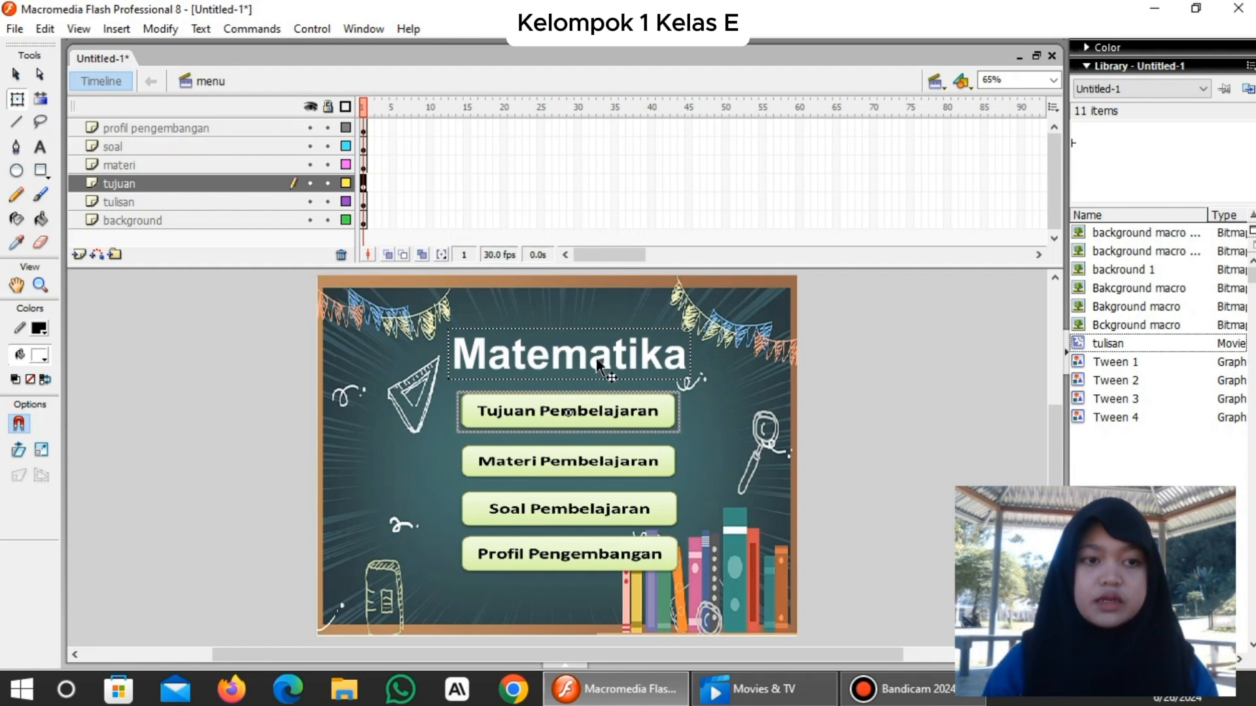
{"action": "right_click", "coordinate": [599, 407]}
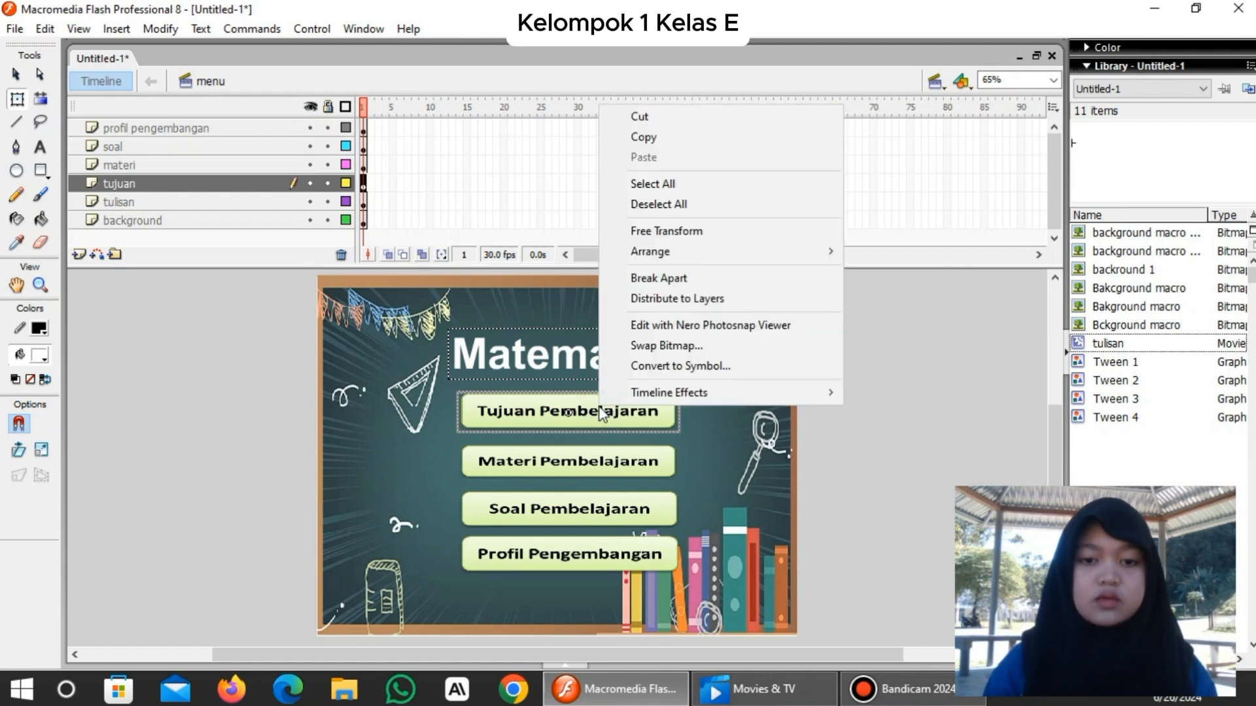
{"action": "left_click", "coordinate": [688, 367]}
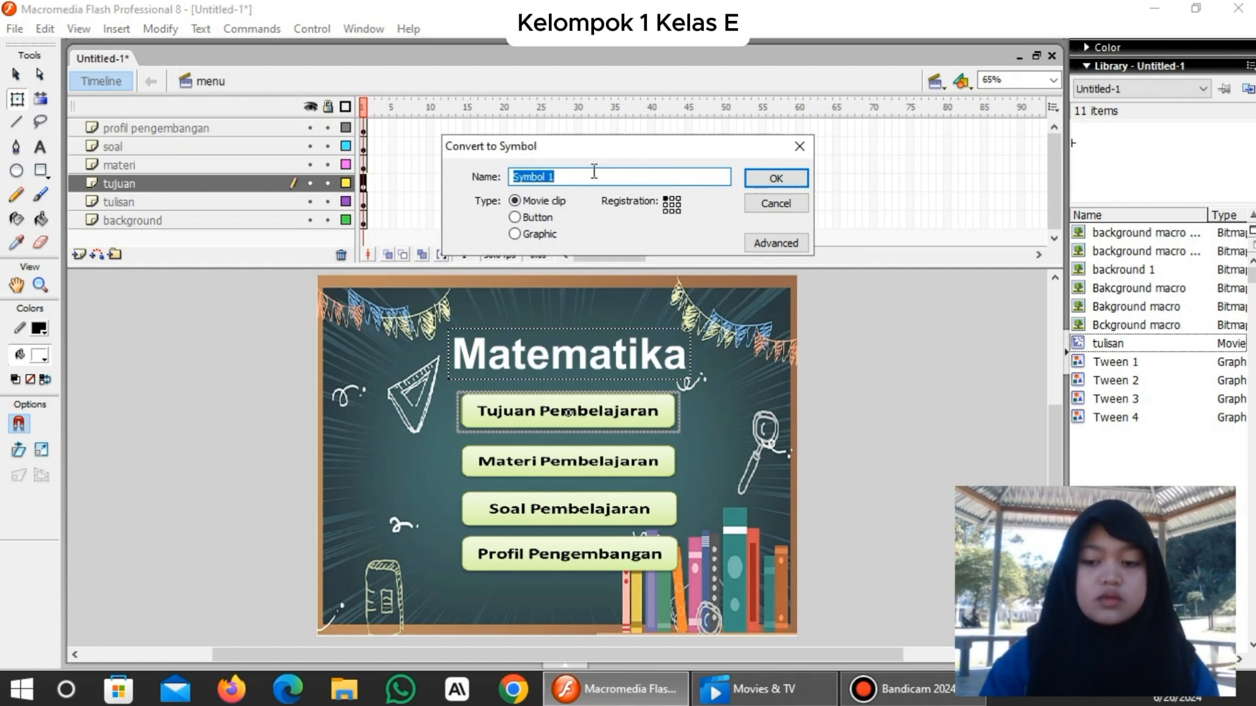
{"action": "key", "text": "BackSpace"}
{"action": "type", "text": "tujuan"}
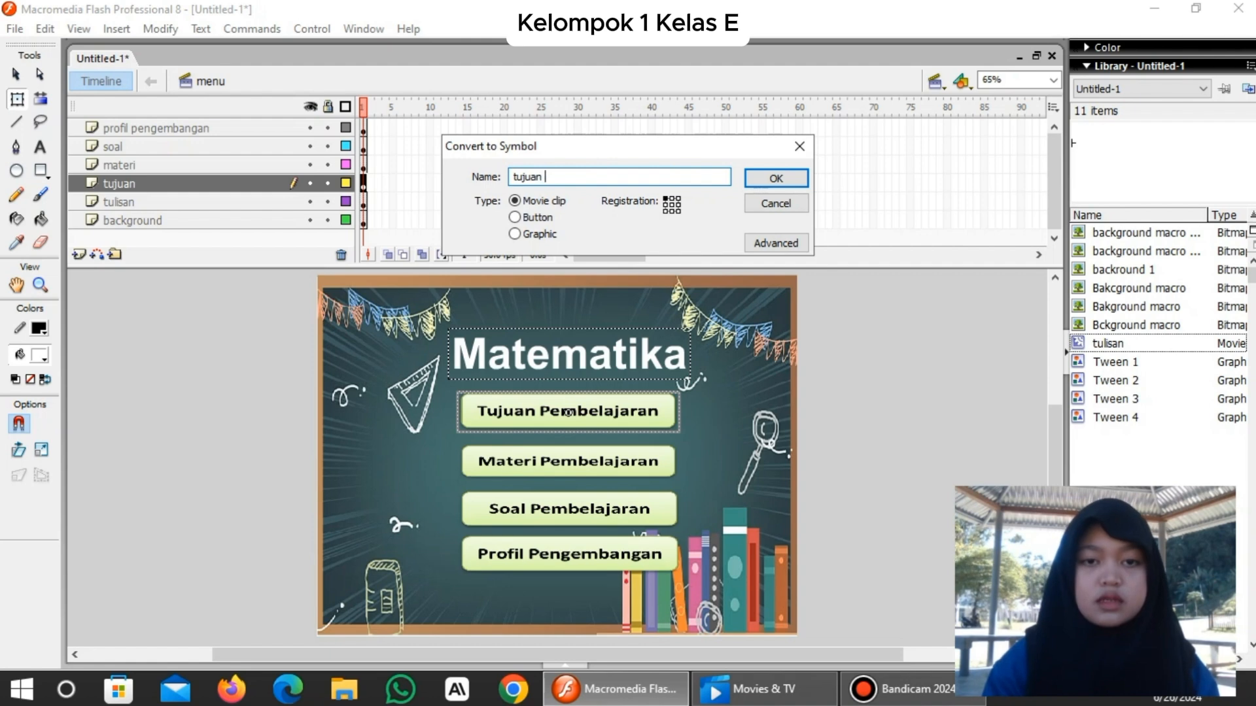
{"action": "type", "text": " pemb"}
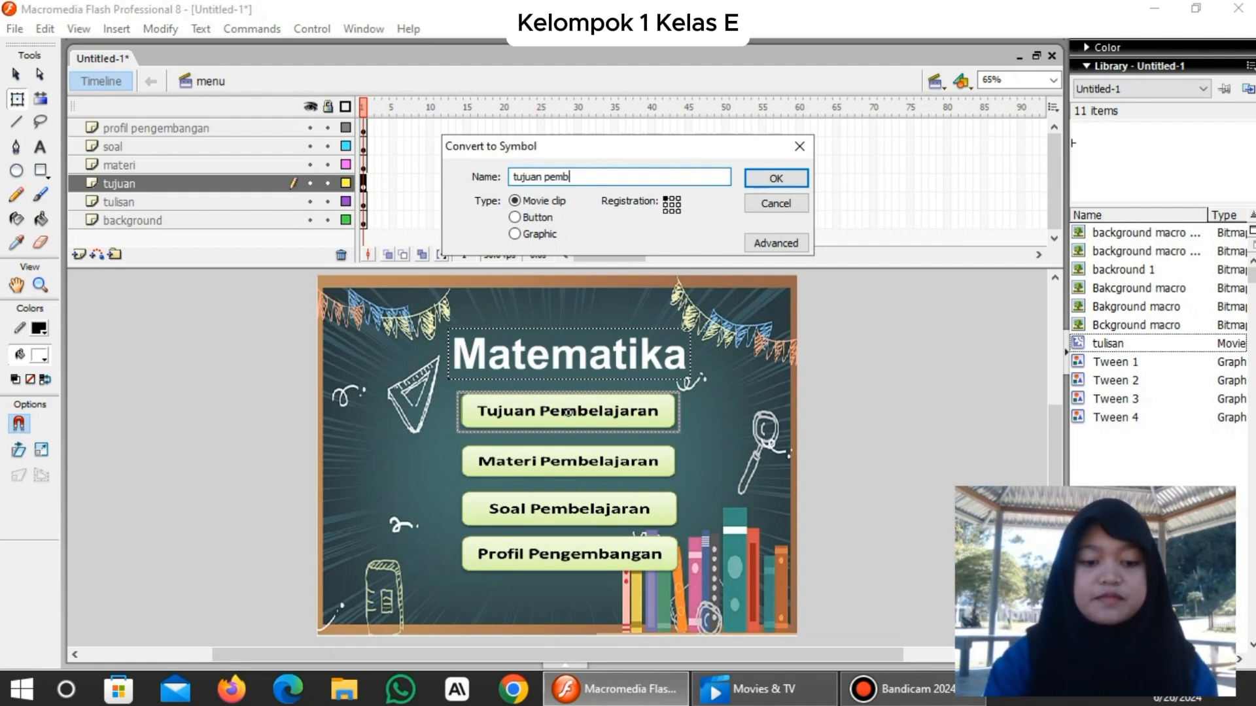
{"action": "type", "text": "elajaran"}
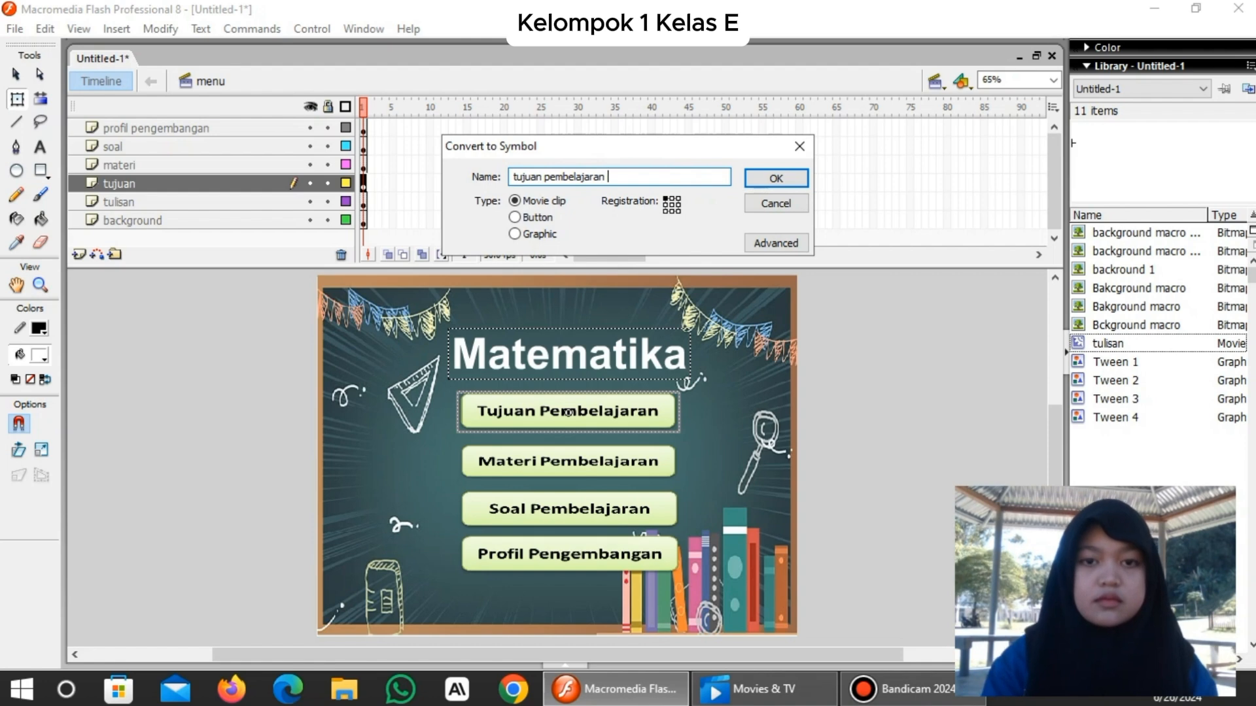
{"action": "left_click", "coordinate": [516, 221]}
{"action": "left_click", "coordinate": [771, 179]}
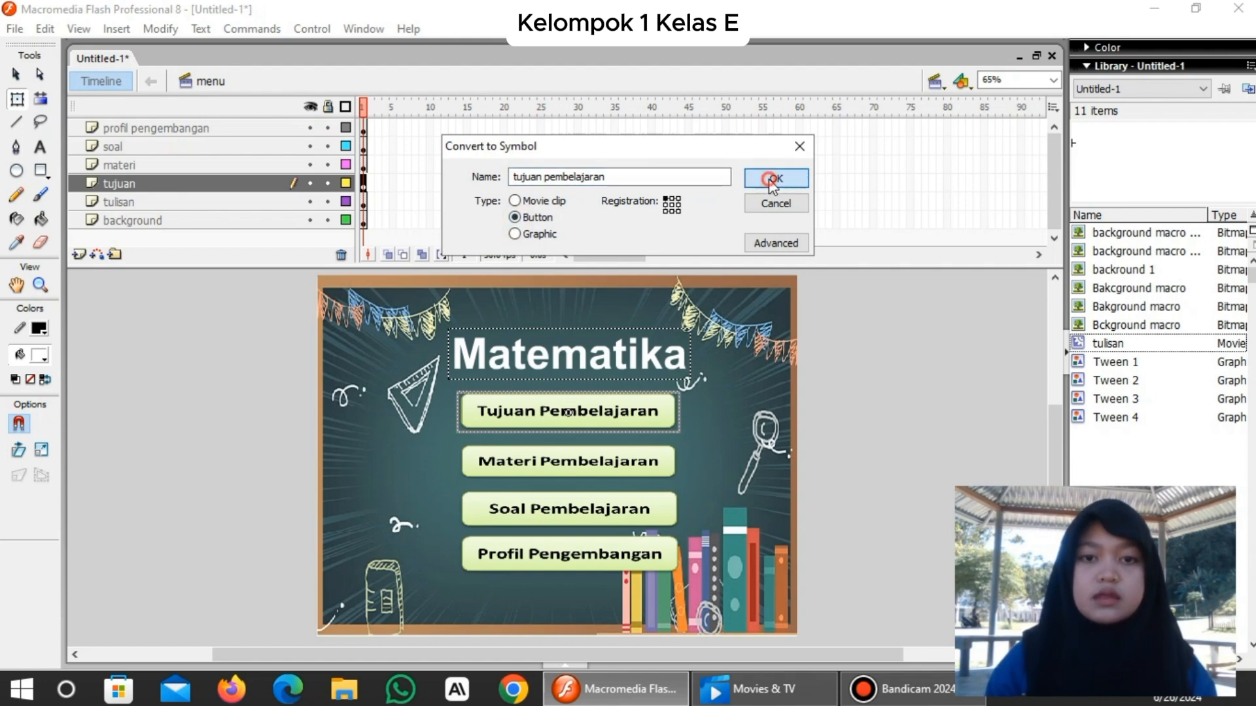
{"action": "left_click", "coordinate": [839, 309]}
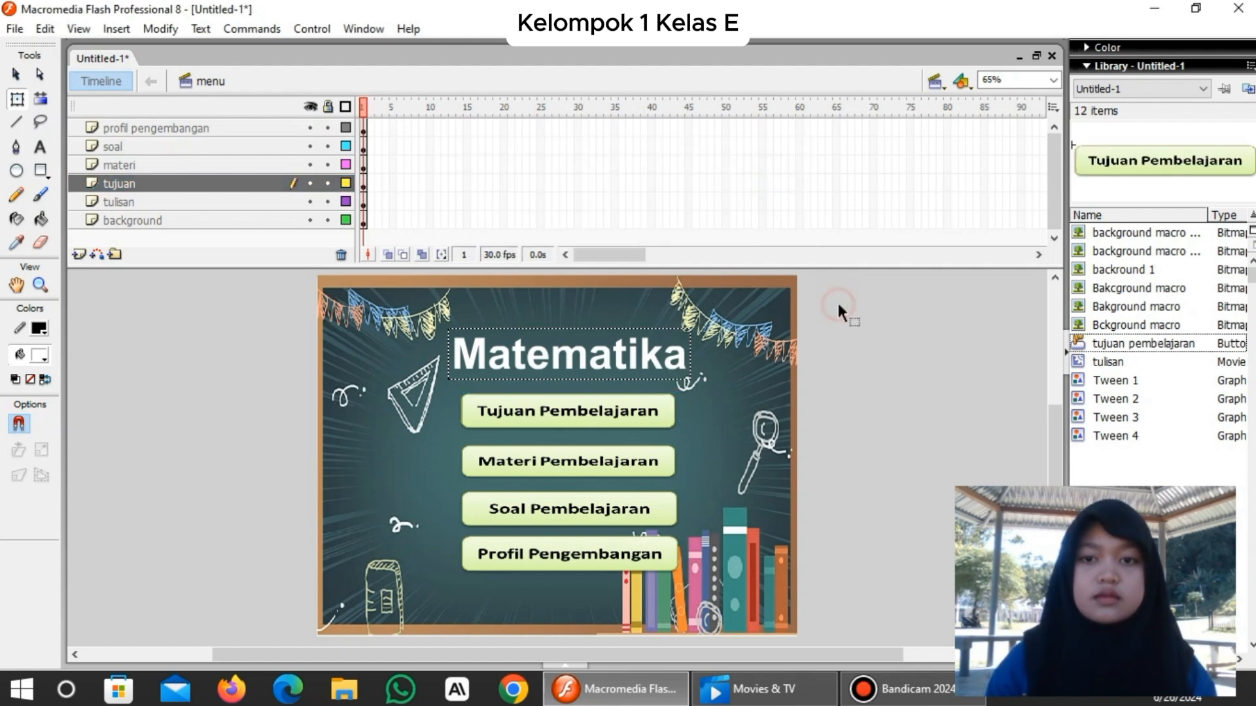
{"action": "left_click", "coordinate": [588, 407]}
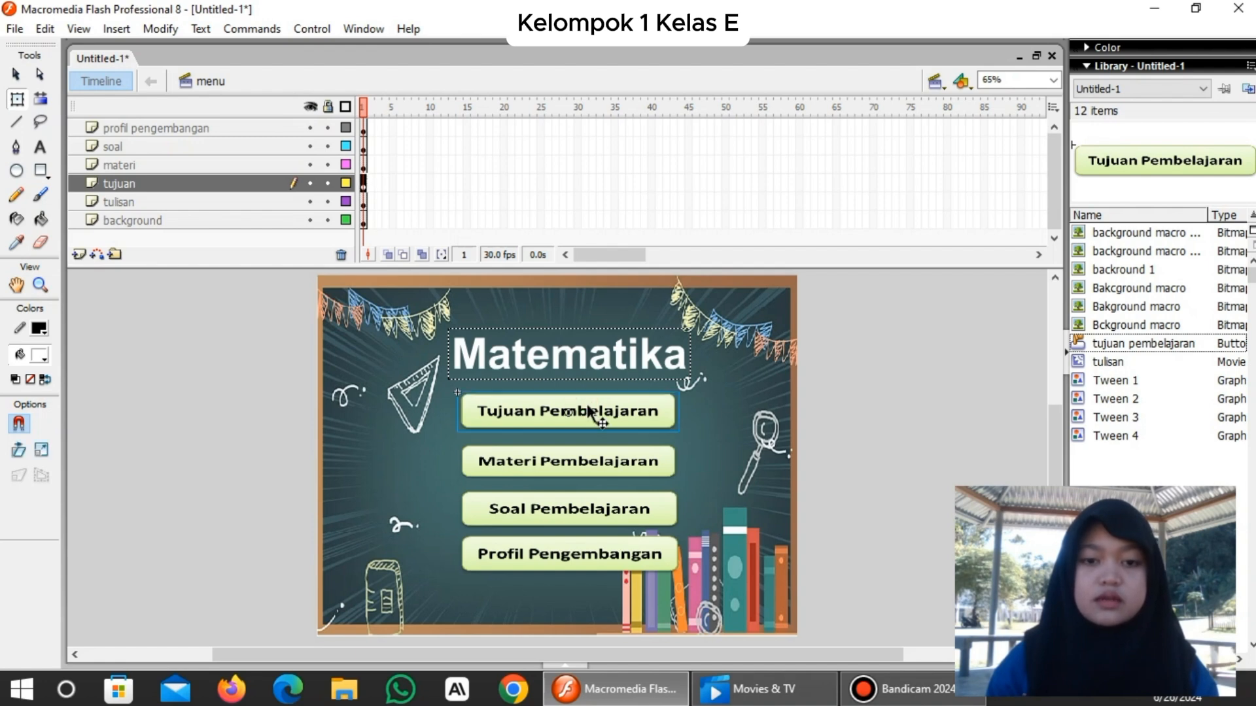
Open the tujuan pembelajaran button symbol for editing and insert keyframes in its Over and Down states.
{"action": "left_click", "coordinate": [588, 408]}
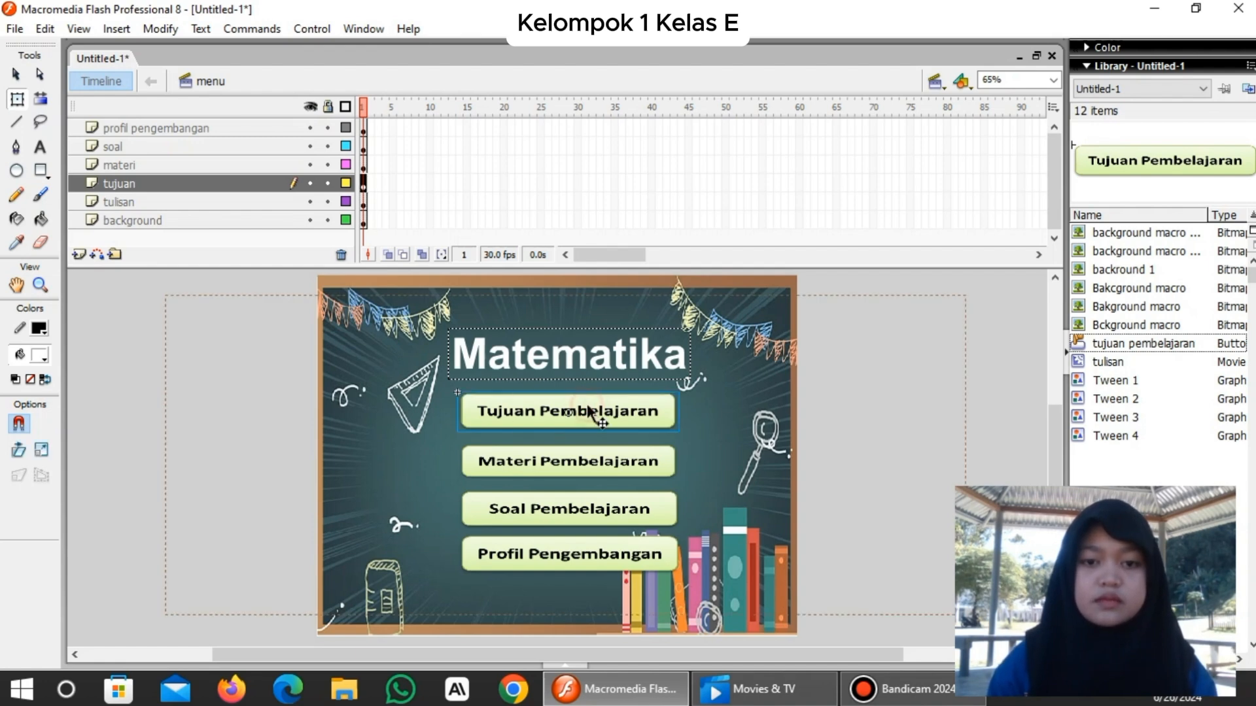
{"action": "double_click", "coordinate": [588, 407]}
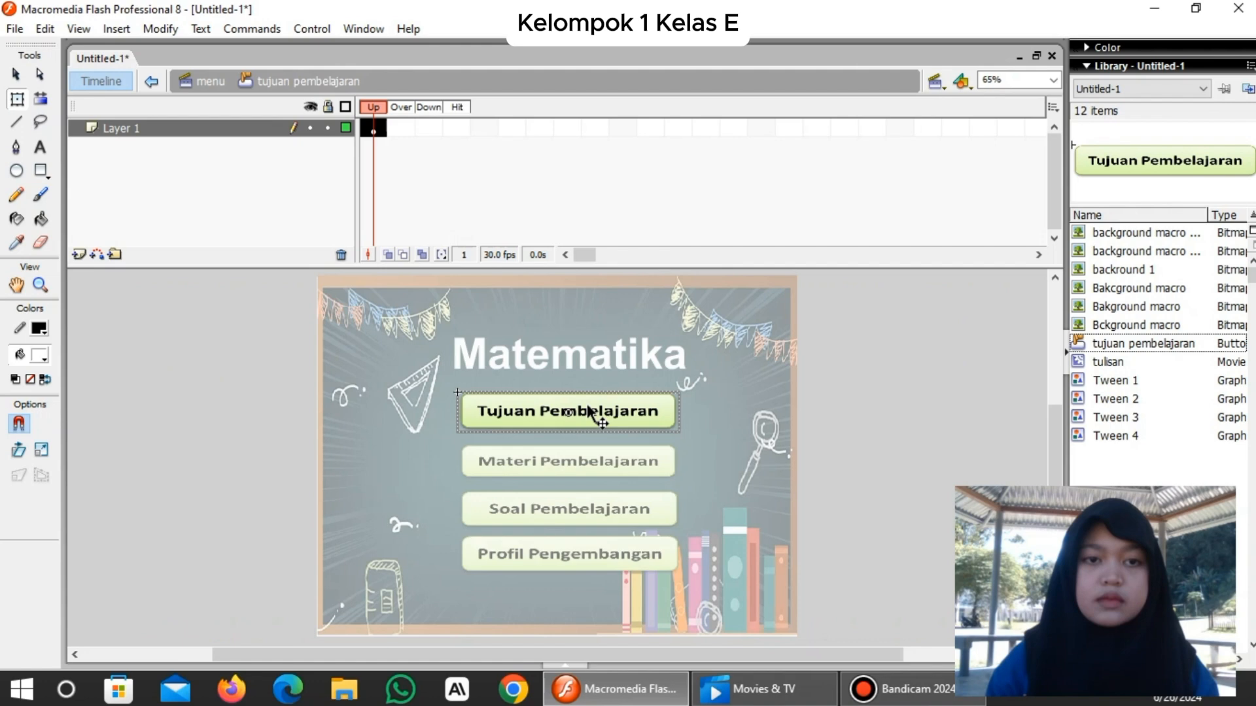
{"action": "left_click", "coordinate": [396, 127]}
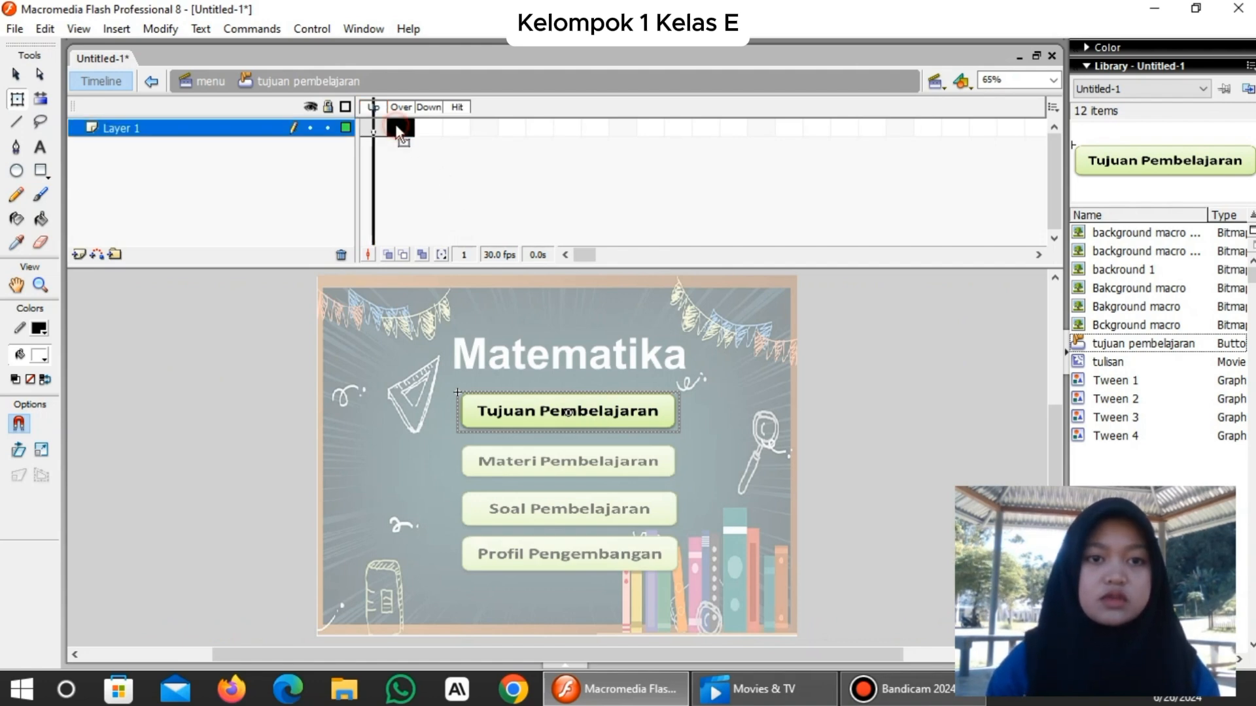
{"action": "right_click", "coordinate": [396, 127]}
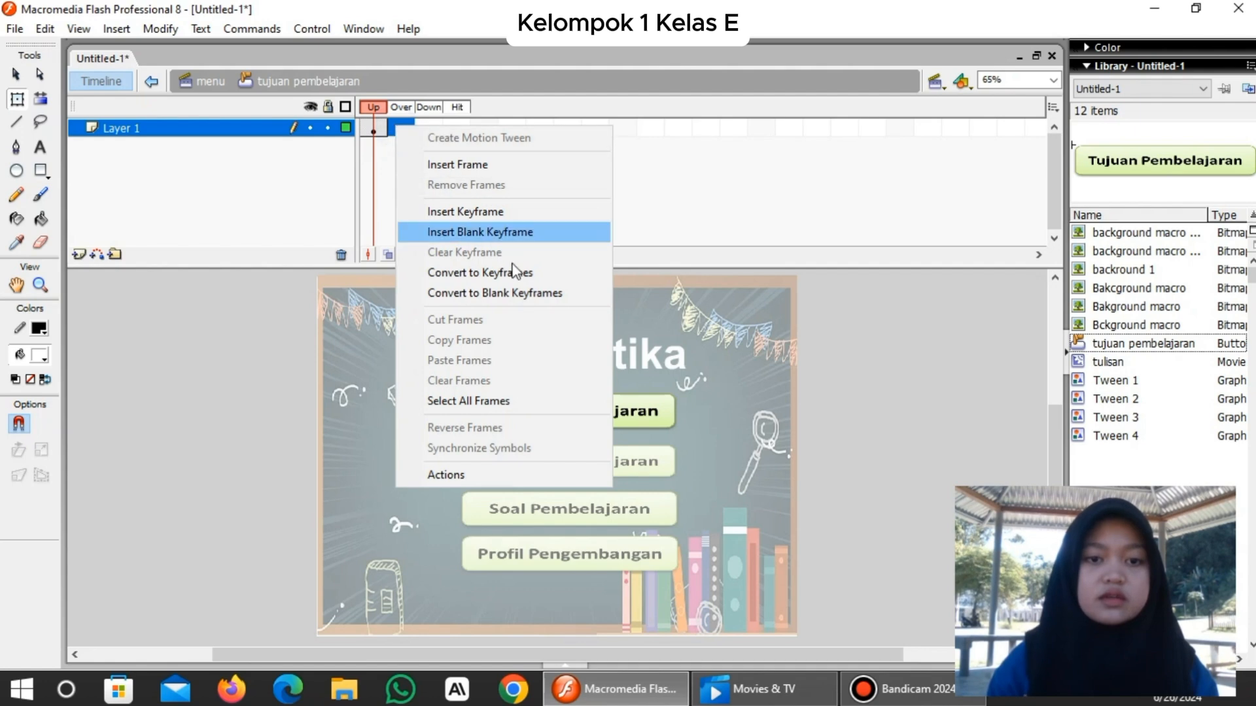
{"action": "left_click", "coordinate": [470, 211]}
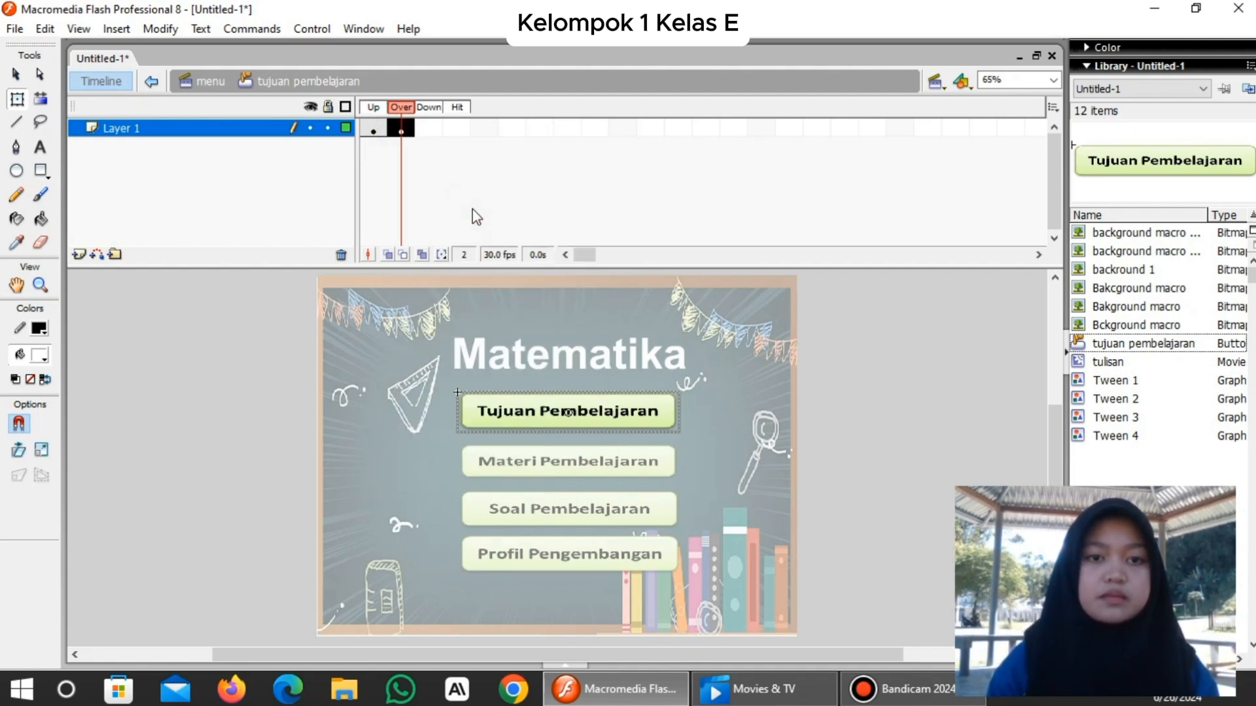
{"action": "left_click", "coordinate": [424, 127]}
{"action": "right_click", "coordinate": [423, 125]}
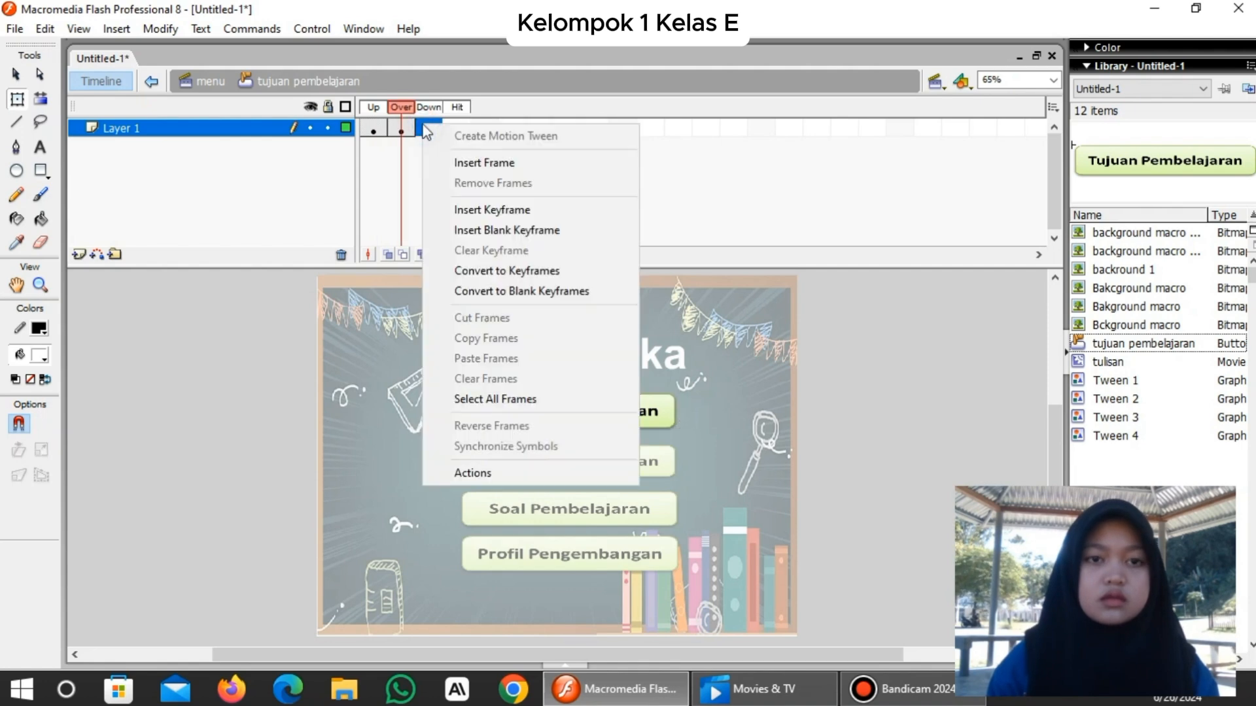
{"action": "left_click", "coordinate": [511, 210]}
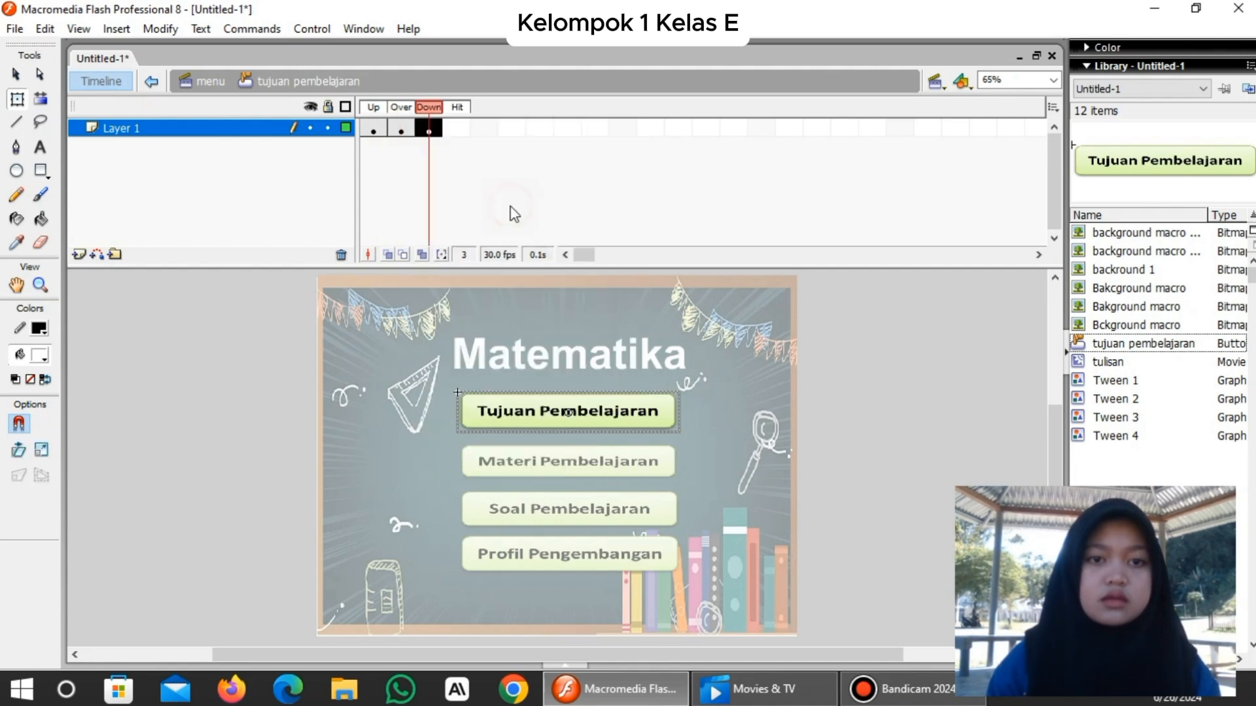
Enlarge the Tujuan Pembelajaran image slightly around its centre at the Over keyframe, and return to the menu scene.
{"action": "left_click", "coordinate": [406, 124]}
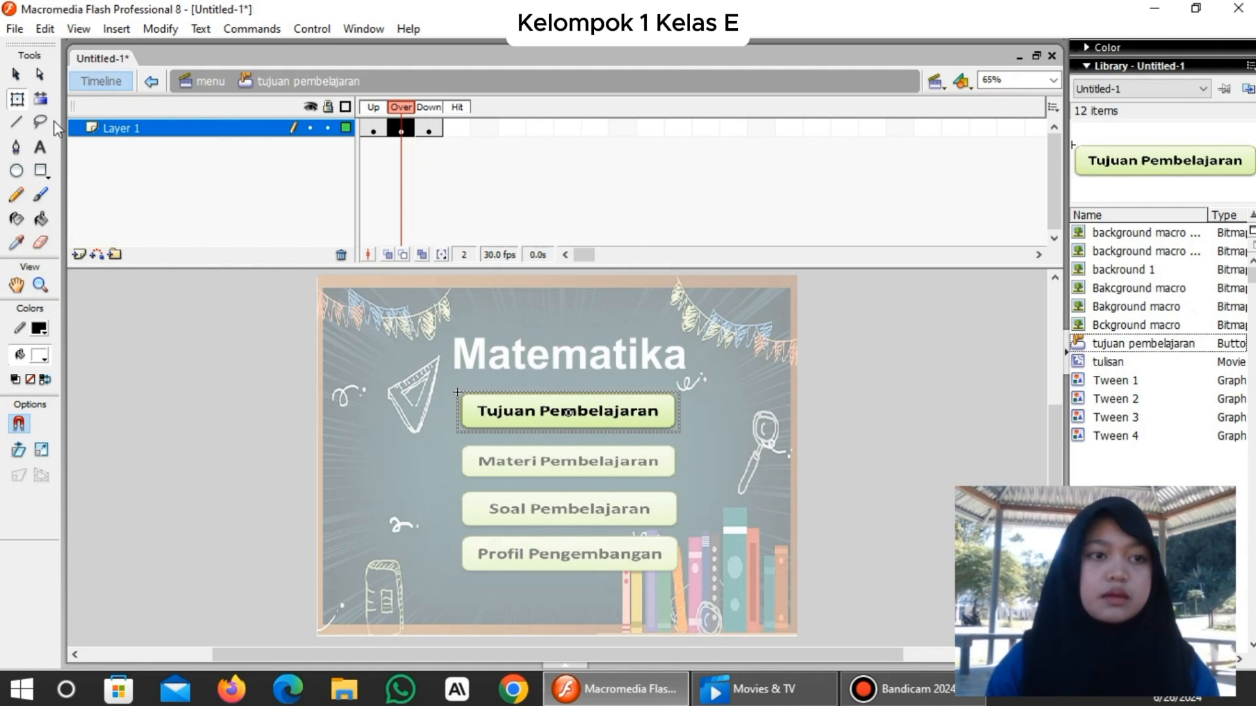
{"action": "left_click", "coordinate": [14, 99]}
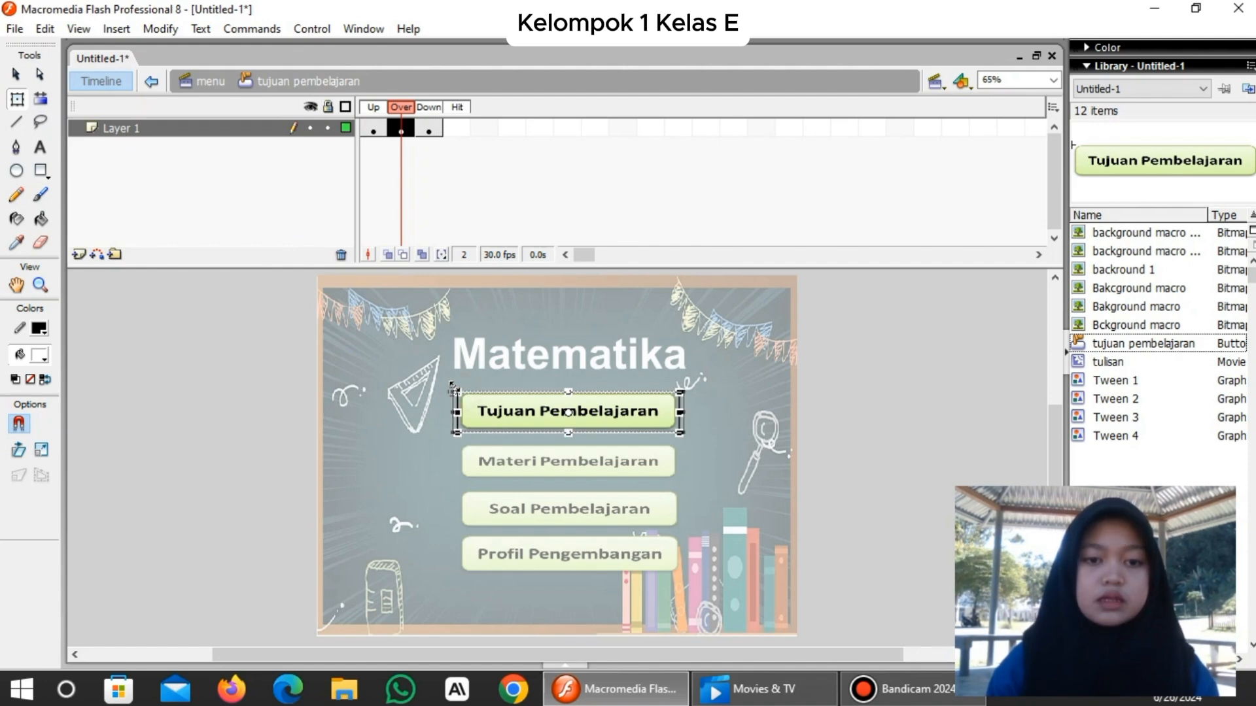
{"action": "left_click_drag", "start_coordinate": [458, 391], "coordinate": [446, 378]}
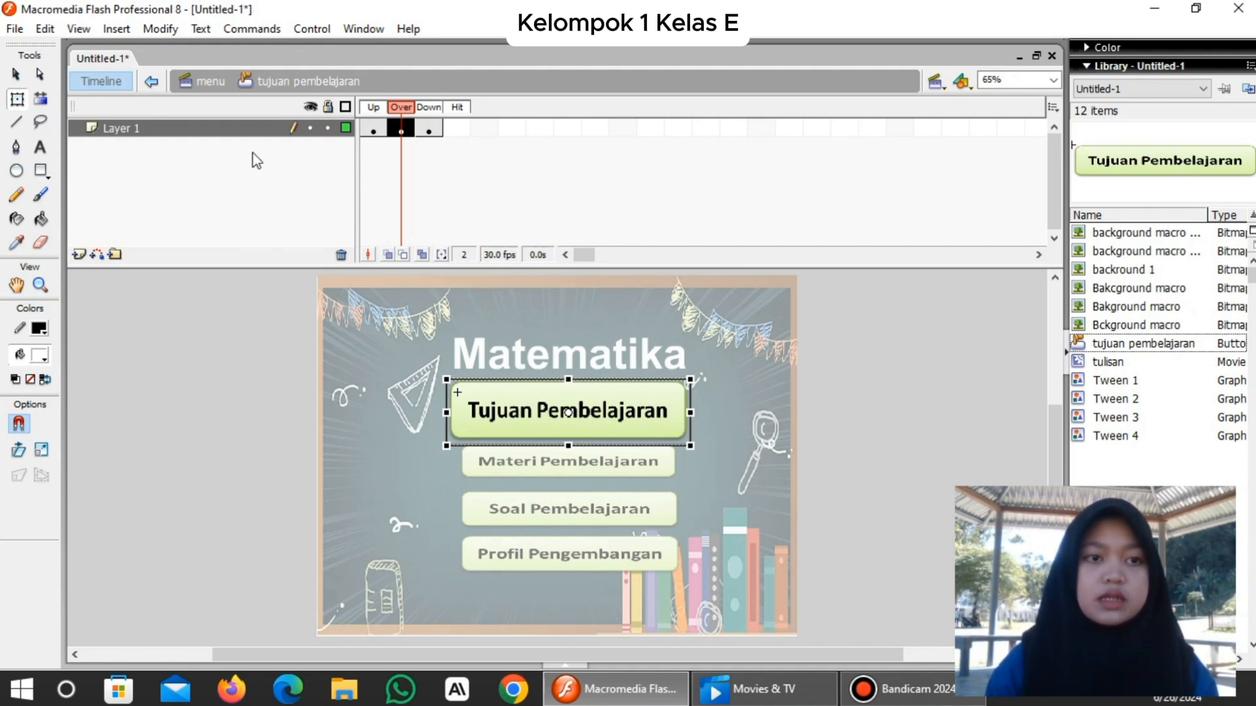
{"action": "left_click", "coordinate": [152, 85]}
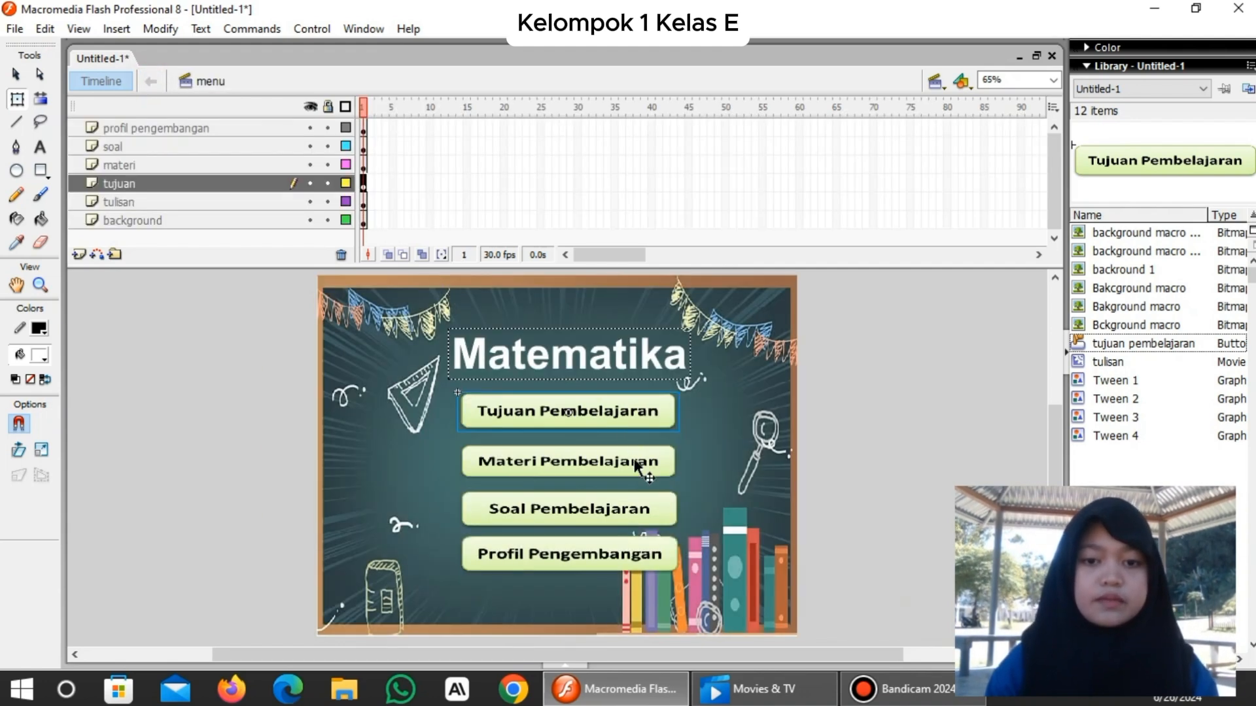
Convert the Materi Pembelajaran image on the materi layer to a button symbol named "materi".
{"action": "left_click", "coordinate": [635, 466]}
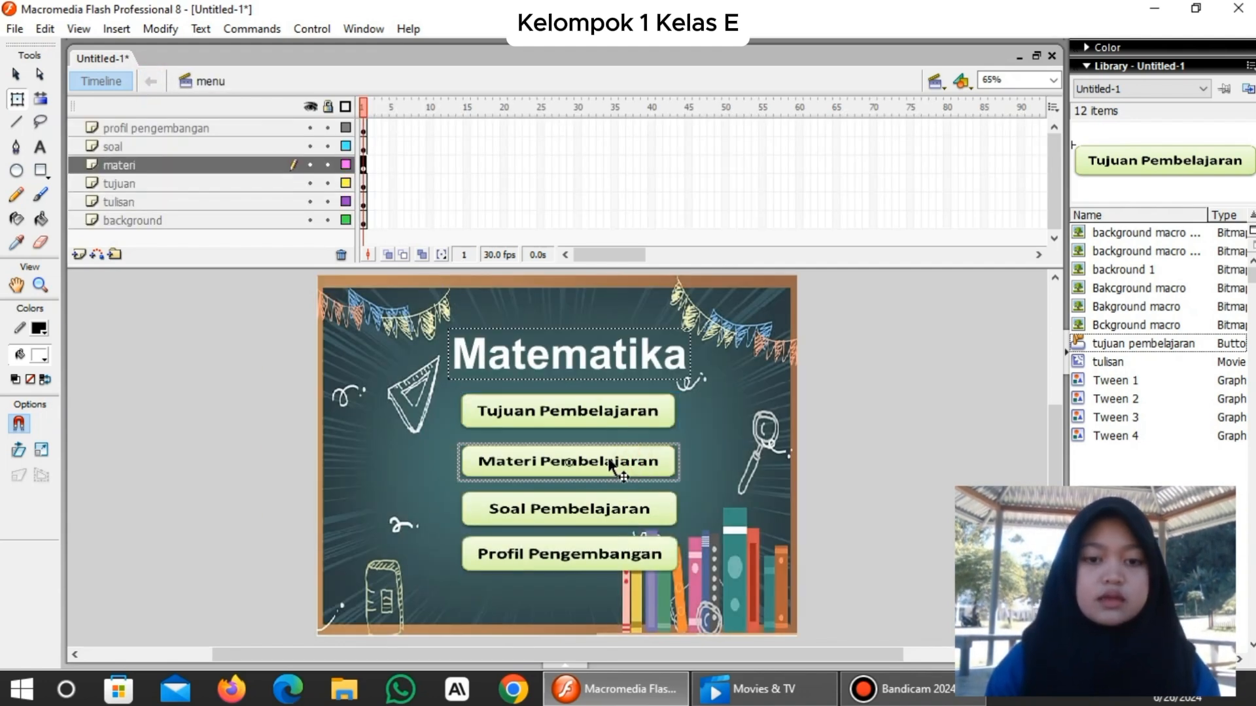
{"action": "right_click", "coordinate": [608, 461]}
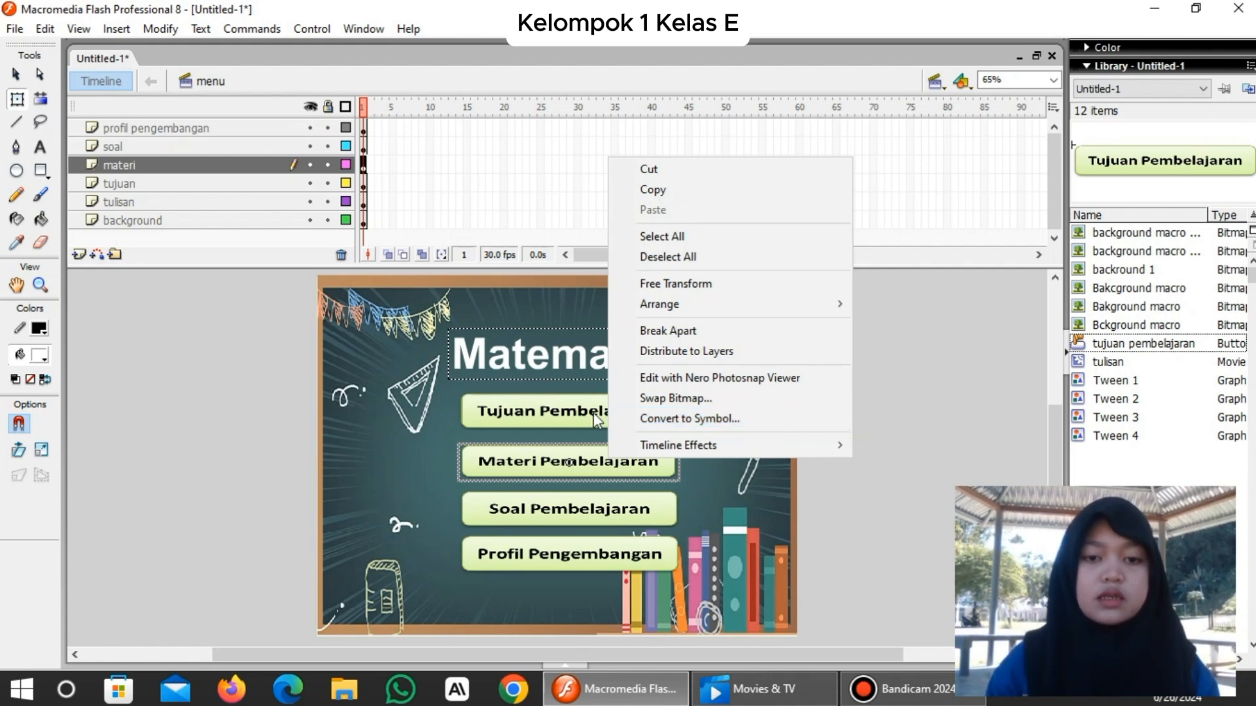
{"action": "left_click", "coordinate": [571, 465]}
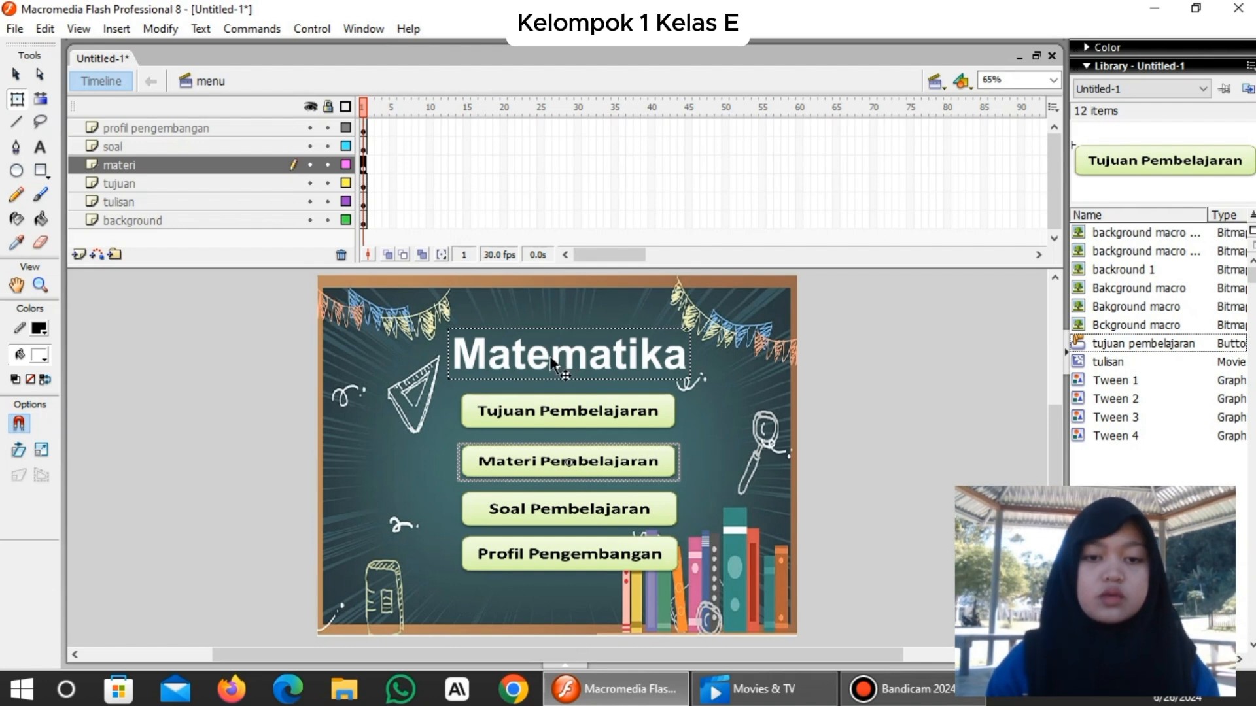
{"action": "right_click", "coordinate": [594, 464]}
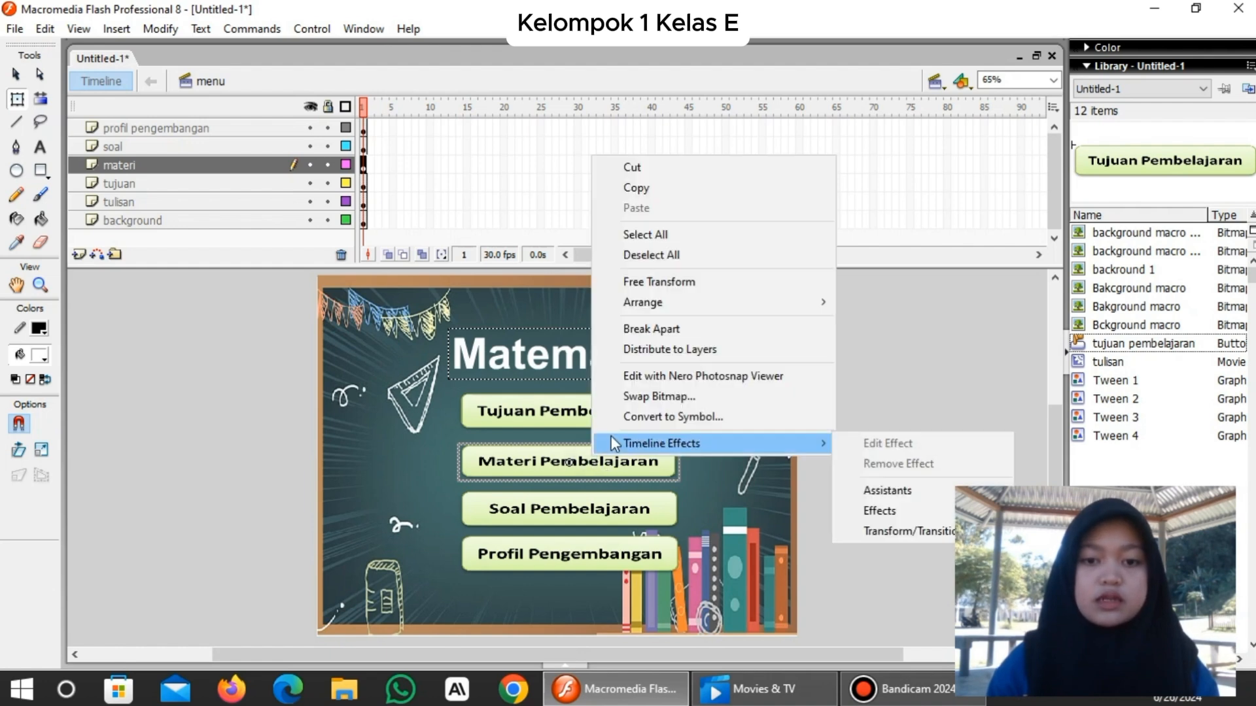
{"action": "left_click", "coordinate": [625, 416]}
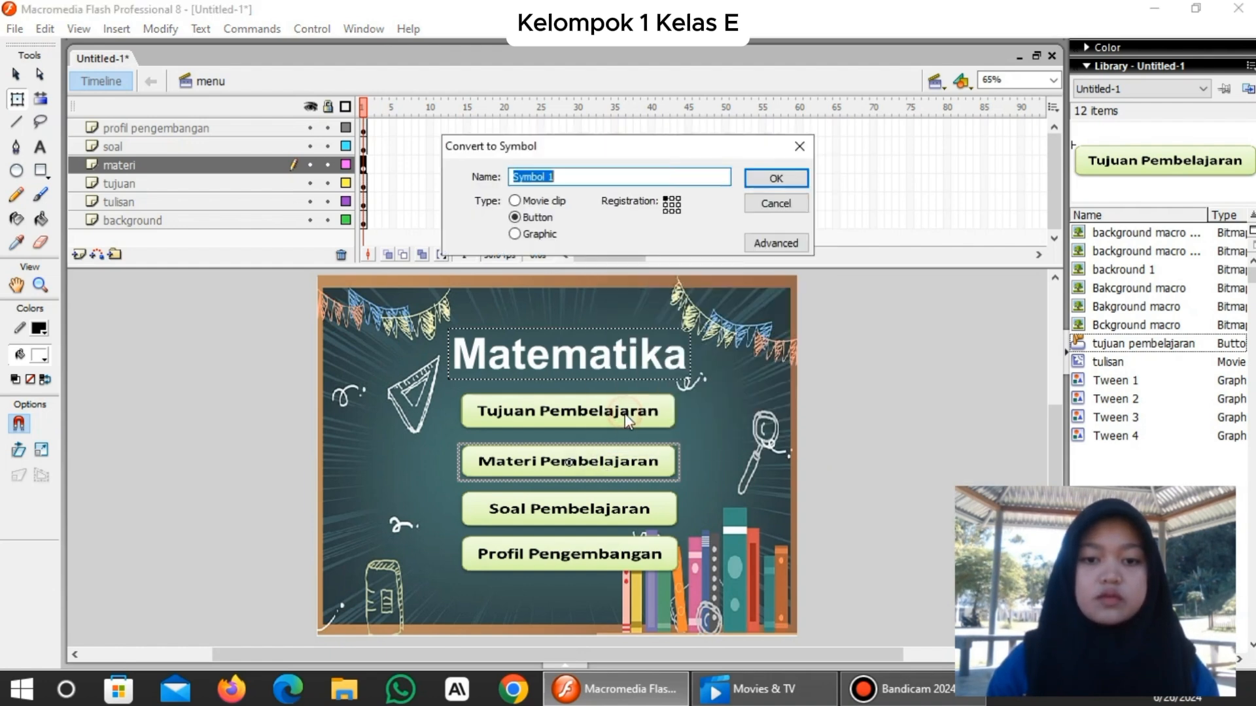
{"action": "key", "text": "BackSpace"}
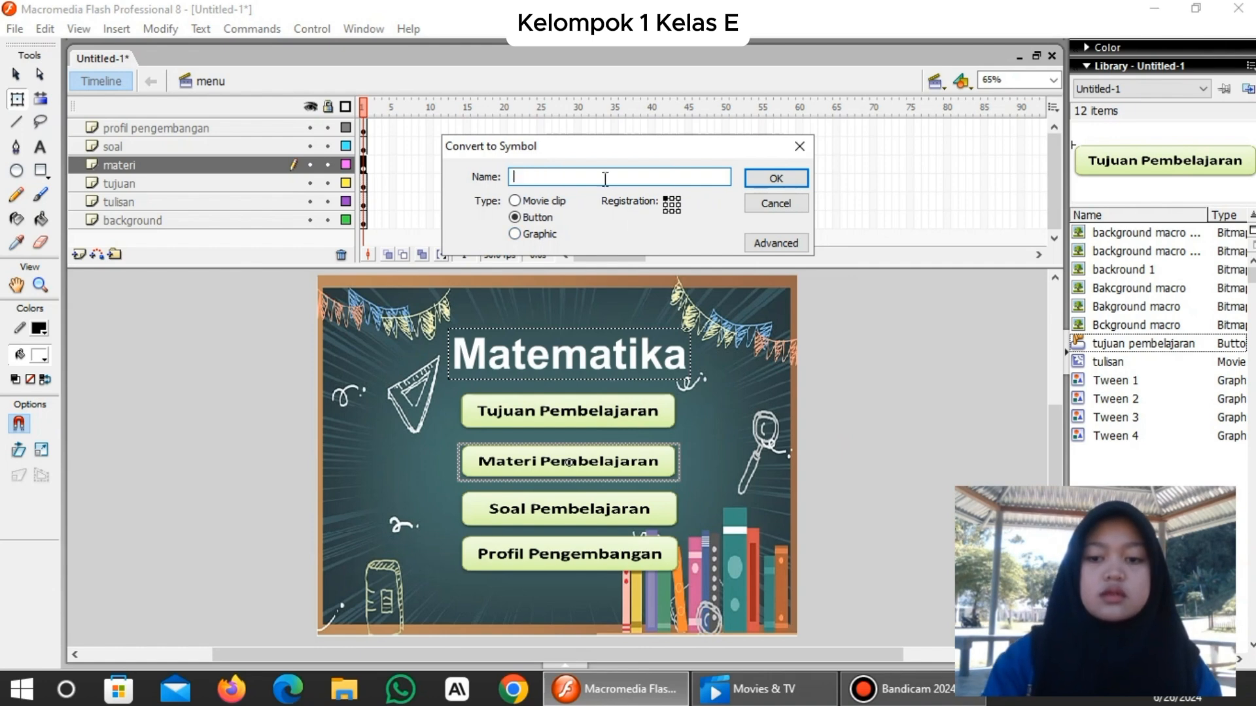
{"action": "type", "text": "materi"}
{"action": "key", "text": "Return"}
Open the materi button symbol for editing and insert keyframes in its Over and Down states.
{"action": "double_click", "coordinate": [608, 458]}
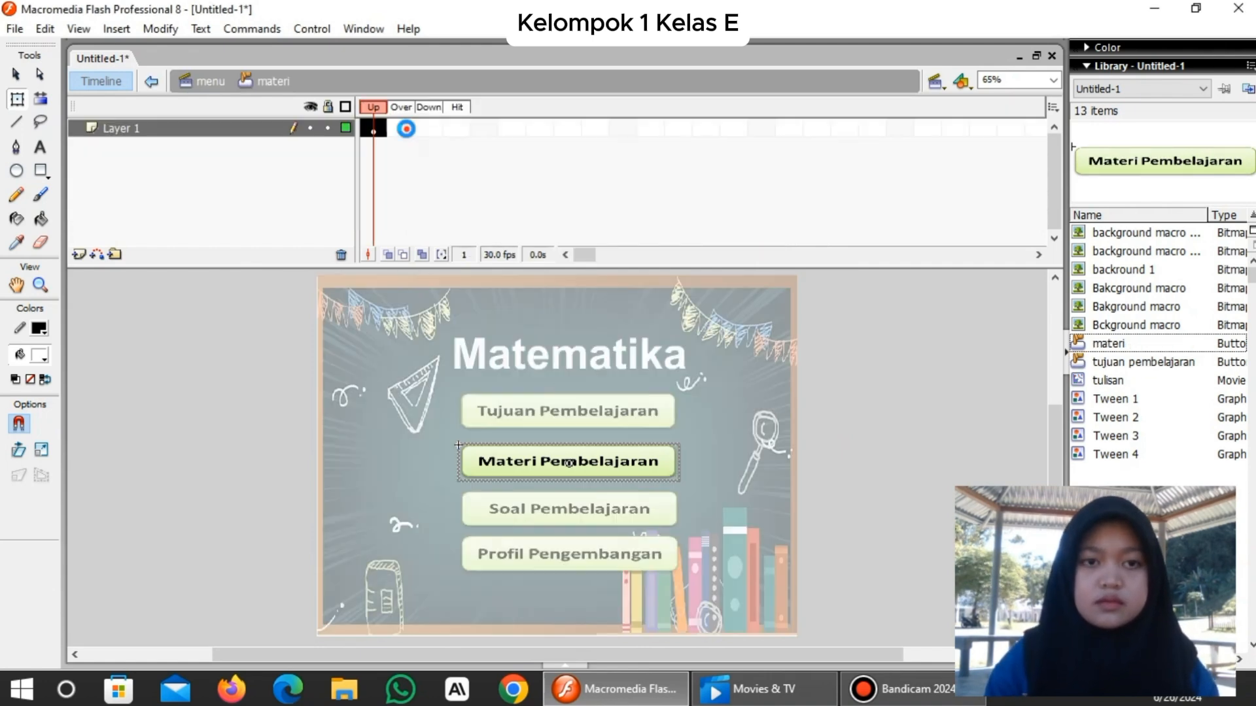
{"action": "right_click", "coordinate": [405, 129]}
{"action": "left_click", "coordinate": [478, 214]}
{"action": "right_click", "coordinate": [429, 128]}
{"action": "left_click", "coordinate": [500, 213]}
Enlarge the Materi Pembelajaran image slightly at the Over keyframe, and return to the menu scene.
{"action": "left_click", "coordinate": [403, 128]}
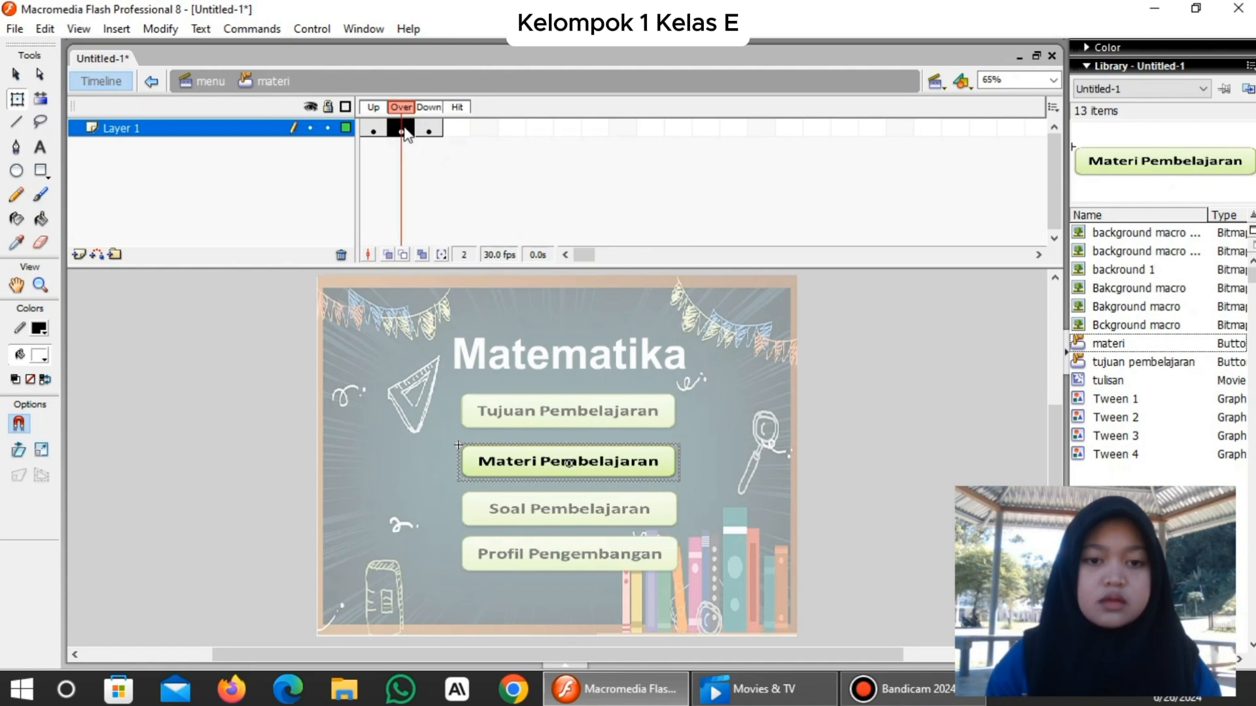
{"action": "right_click", "coordinate": [403, 128]}
{"action": "left_click", "coordinate": [473, 213]}
{"action": "left_click", "coordinate": [403, 128]}
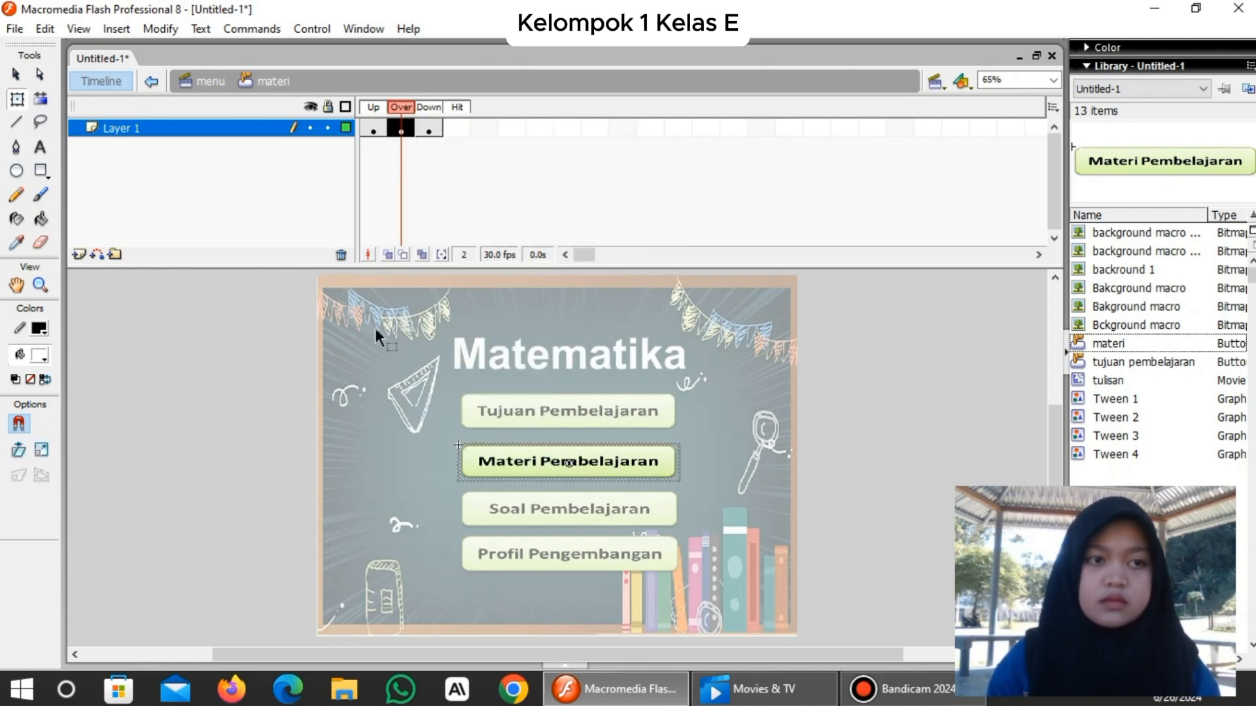
{"action": "left_click", "coordinate": [461, 451]}
{"action": "double_click", "coordinate": [448, 432]}
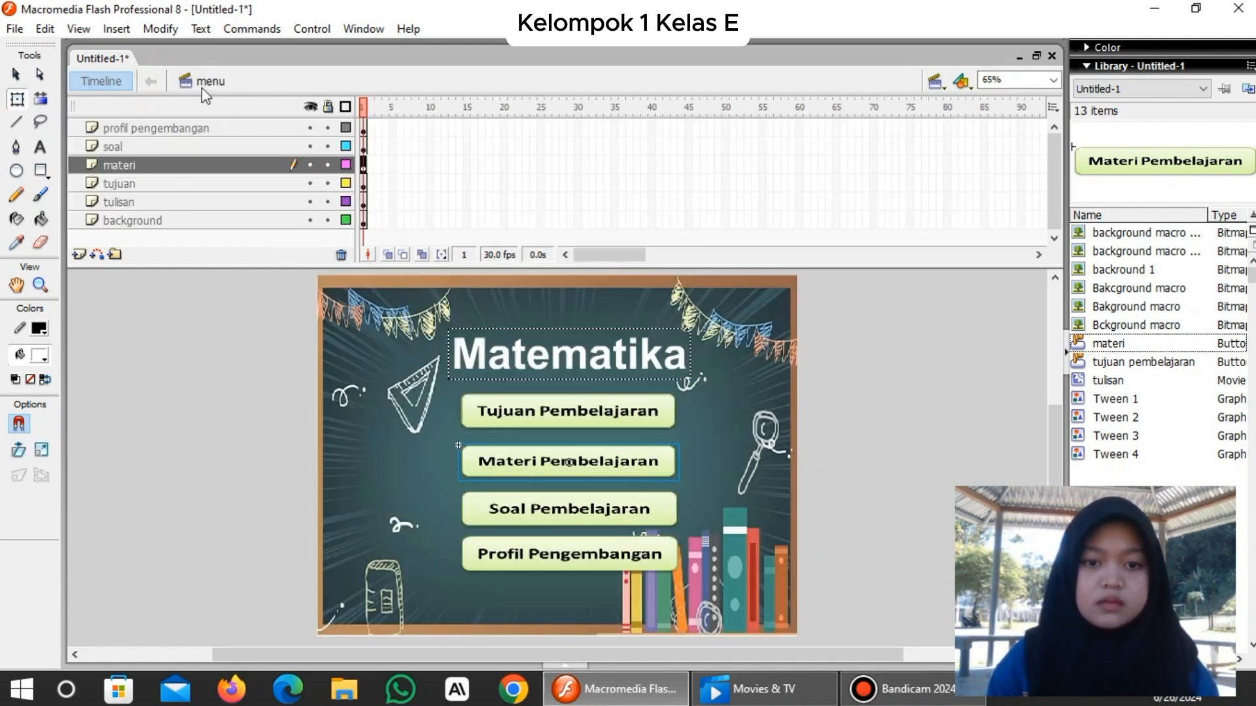
Convert the Soal Pembelajaran image on the soal layer to a button symbol named "soal pembelajaran".
{"action": "left_click", "coordinate": [608, 510]}
{"action": "right_click", "coordinate": [592, 509]}
{"action": "left_click", "coordinate": [672, 467]}
{"action": "type", "text": "soal pembelajaran"}
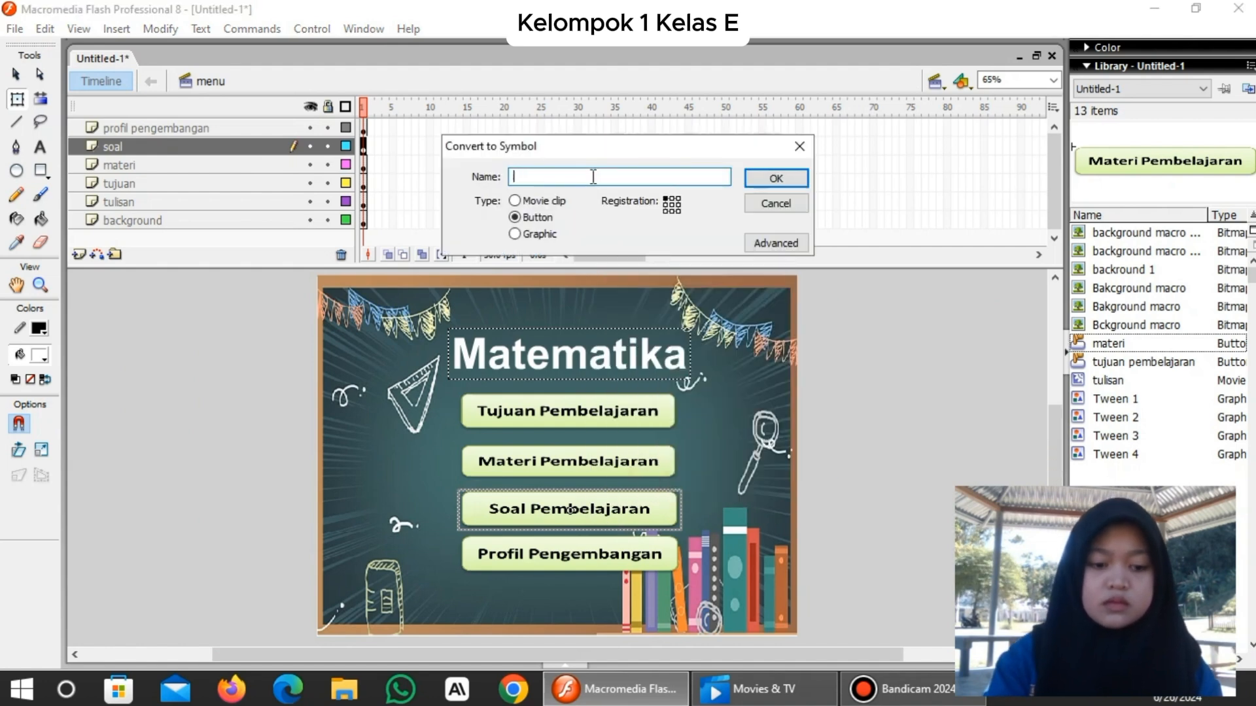
{"action": "key", "text": "Return"}
Insert Over and Down keyframes in the soal pembelajaran button symbol, and enlarge its image slightly at the Over keyframe.
{"action": "double_click", "coordinate": [638, 510]}
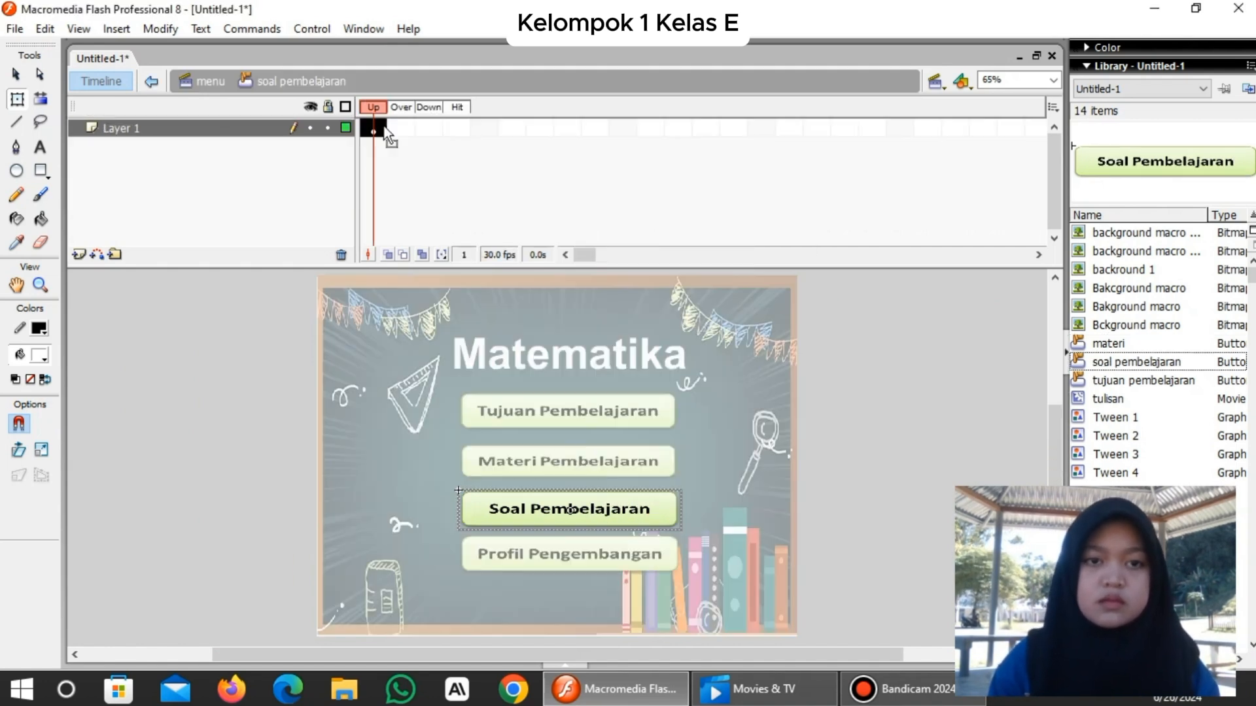
{"action": "right_click", "coordinate": [428, 128]}
{"action": "left_click", "coordinate": [497, 214]}
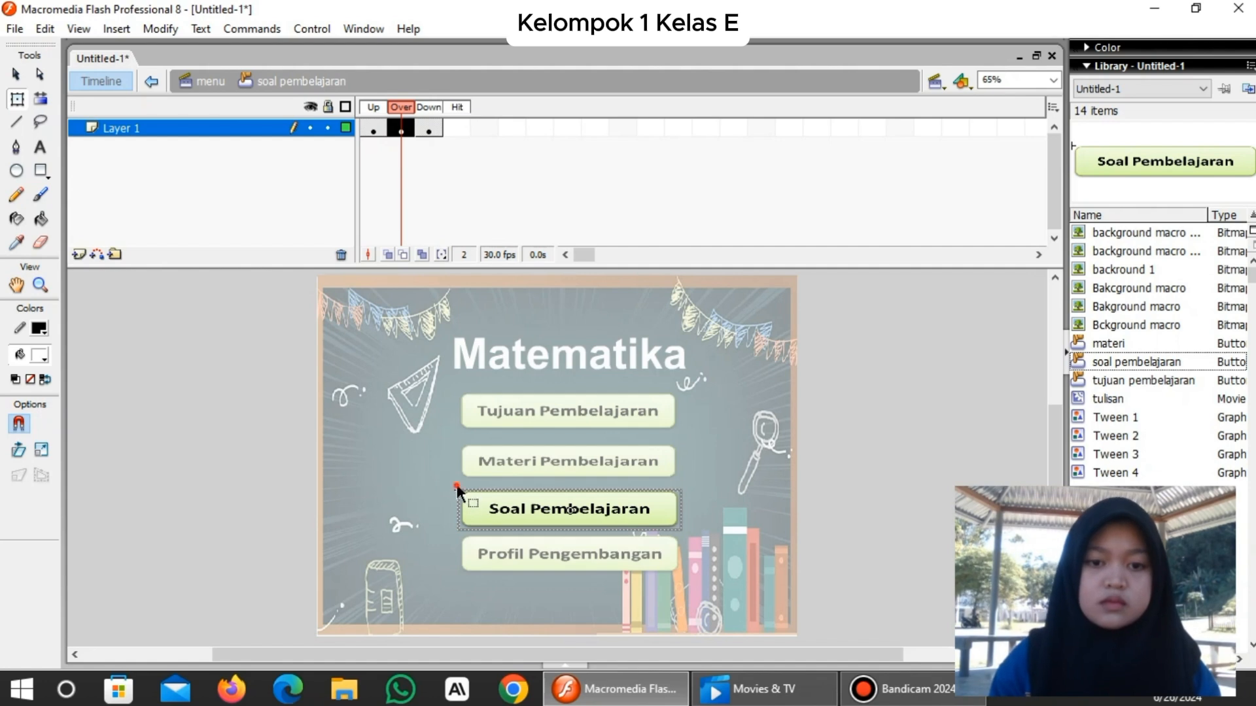
{"action": "left_click", "coordinate": [465, 506]}
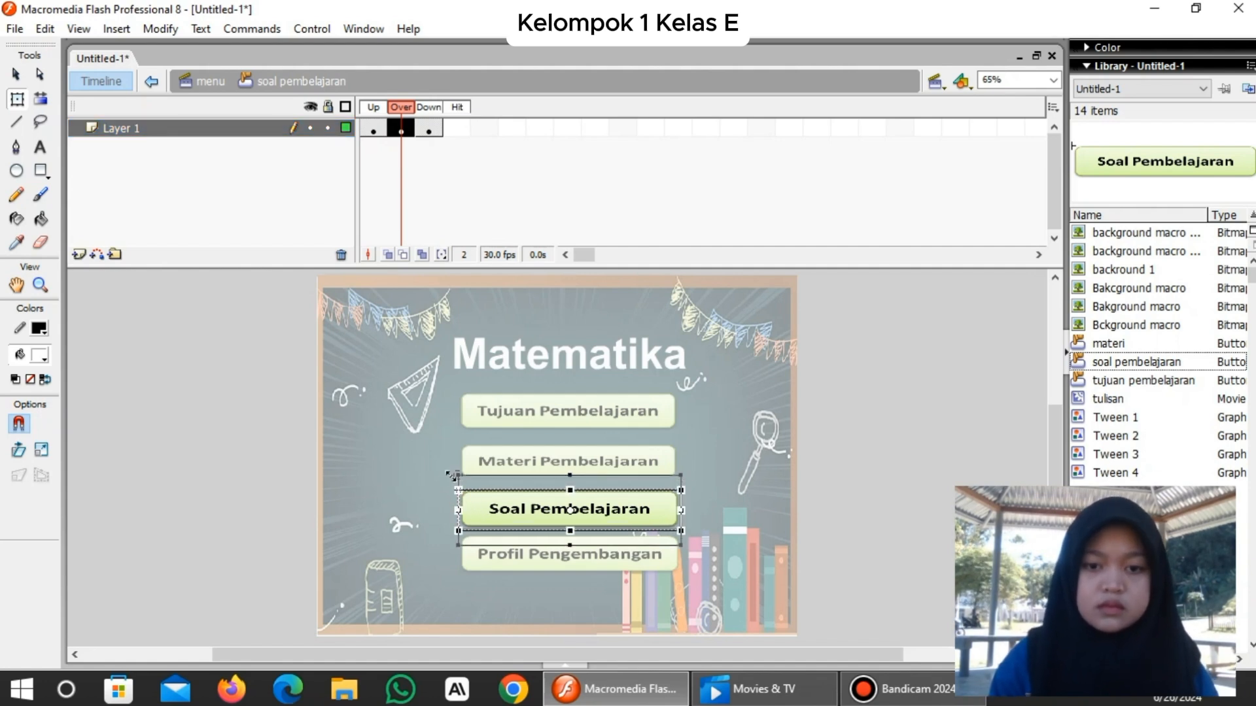
{"action": "left_click_drag", "start_coordinate": [451, 476], "coordinate": [453, 482]}
{"action": "key", "text": "z"}
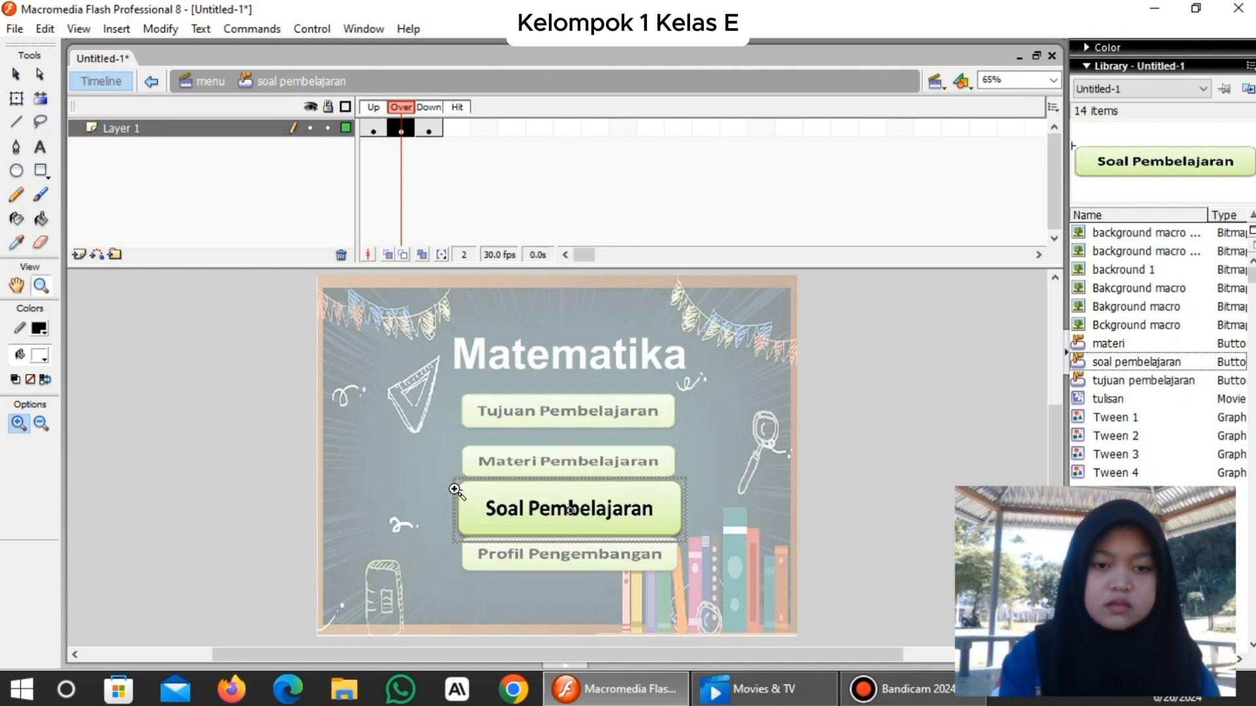
Convert the Profil Pengembangan image to a button symbol named "profil pengembangan" and insert keyframes in its Over and Down states.
{"action": "type", "text": "profil pengembangan"}
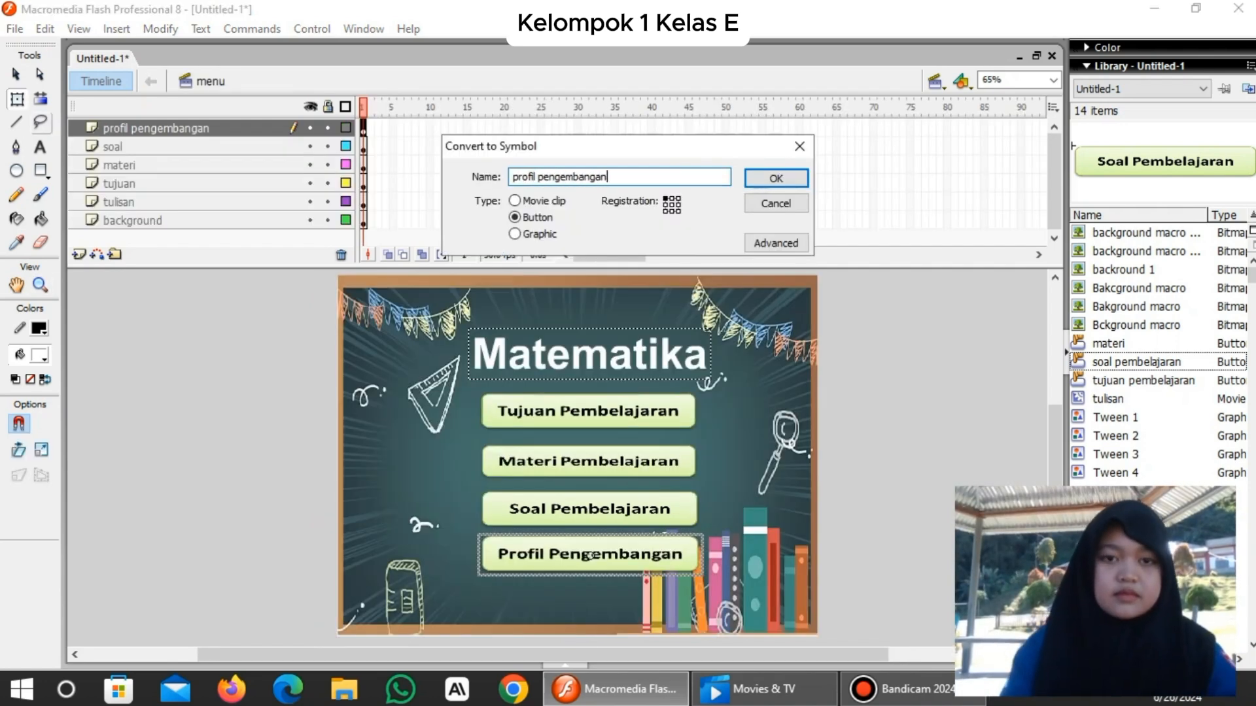
{"action": "key", "text": "Return"}
{"action": "double_click", "coordinate": [651, 553]}
{"action": "right_click", "coordinate": [401, 127]}
{"action": "left_click", "coordinate": [457, 216]}
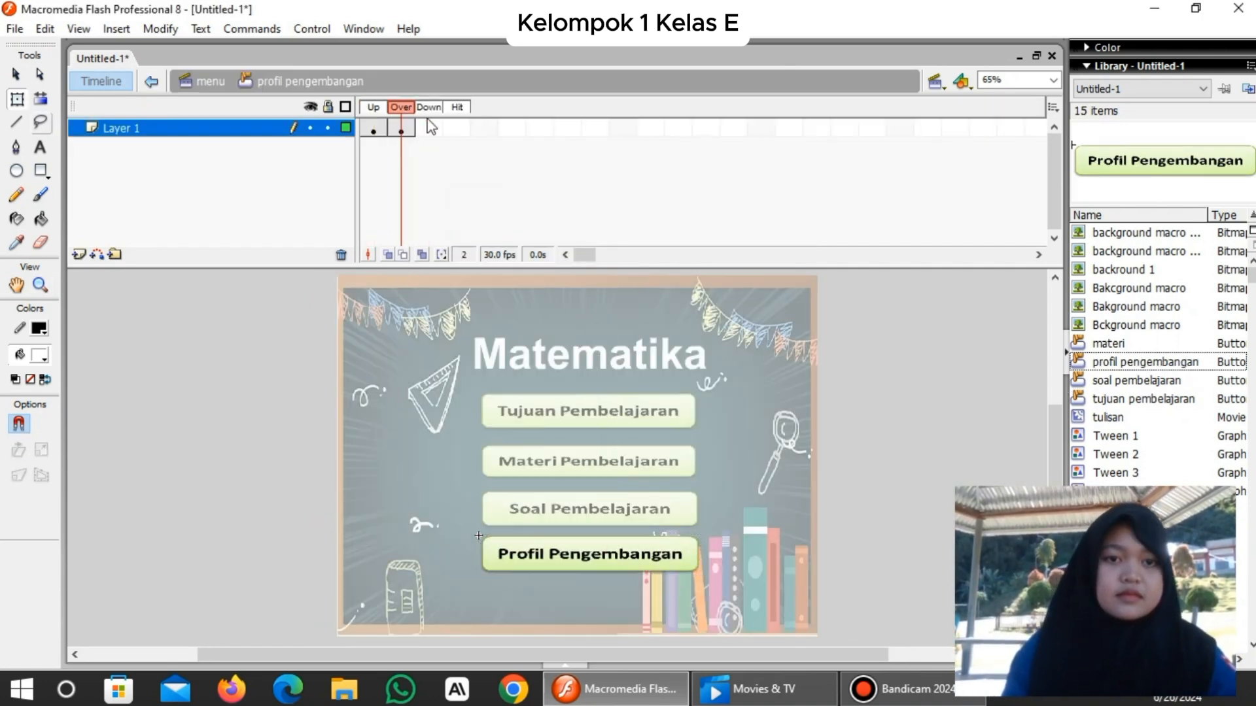
Enlarge the Profil Pengembangan image slightly around its centre at the Over keyframe, and return to the menu scene.
{"action": "left_click", "coordinate": [484, 539]}
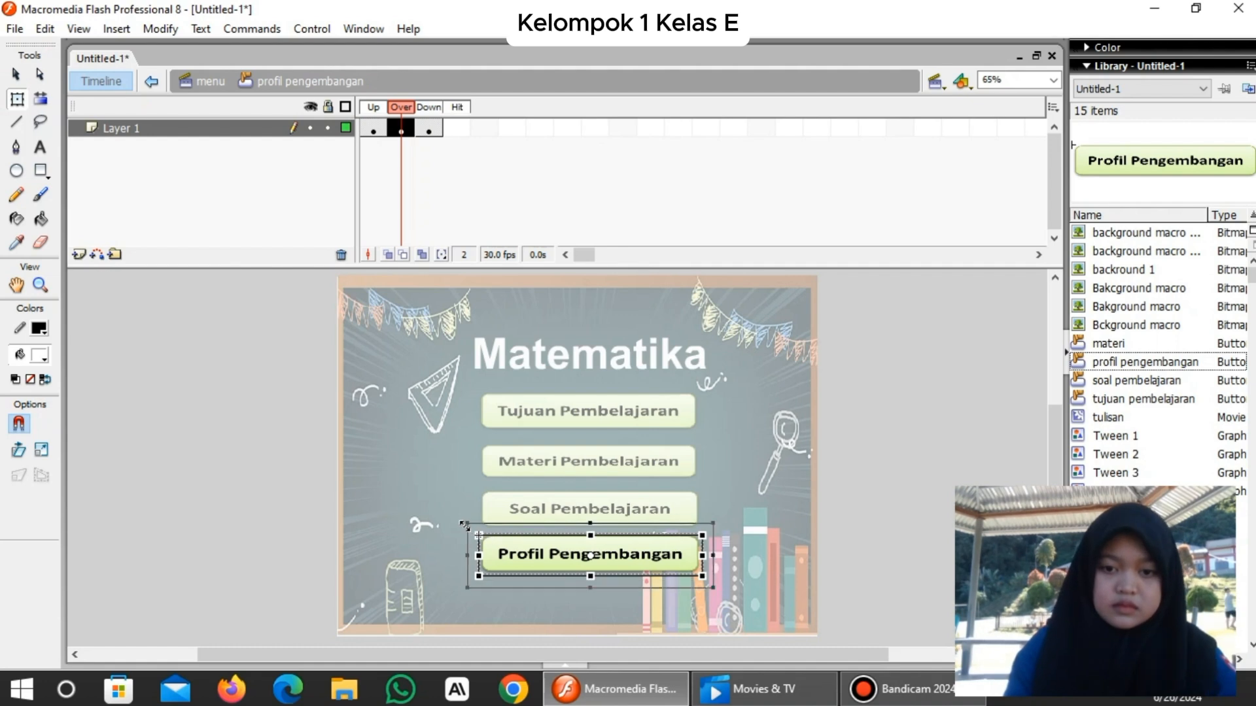
{"action": "left_click_drag", "start_coordinate": [464, 525], "coordinate": [453, 514]}
{"action": "double_click", "coordinate": [757, 338]}
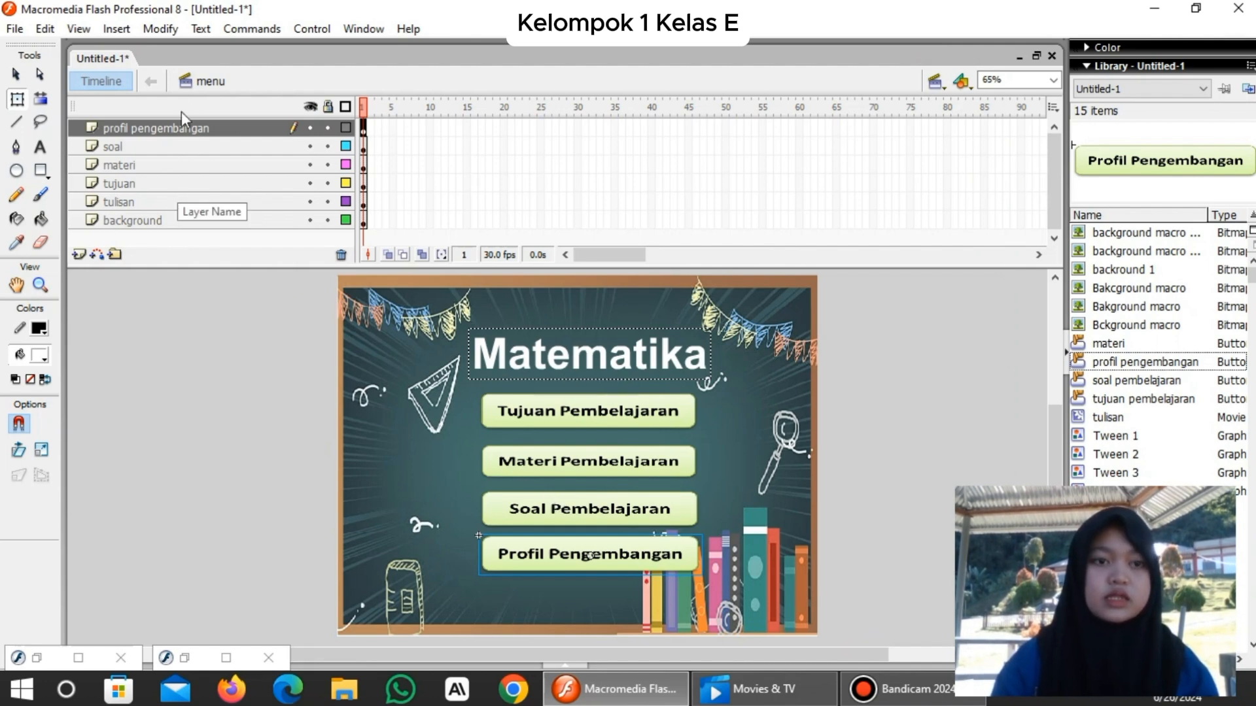
Test the menu scene to preview the title animation and the button states.
{"action": "left_click", "coordinate": [308, 28]}
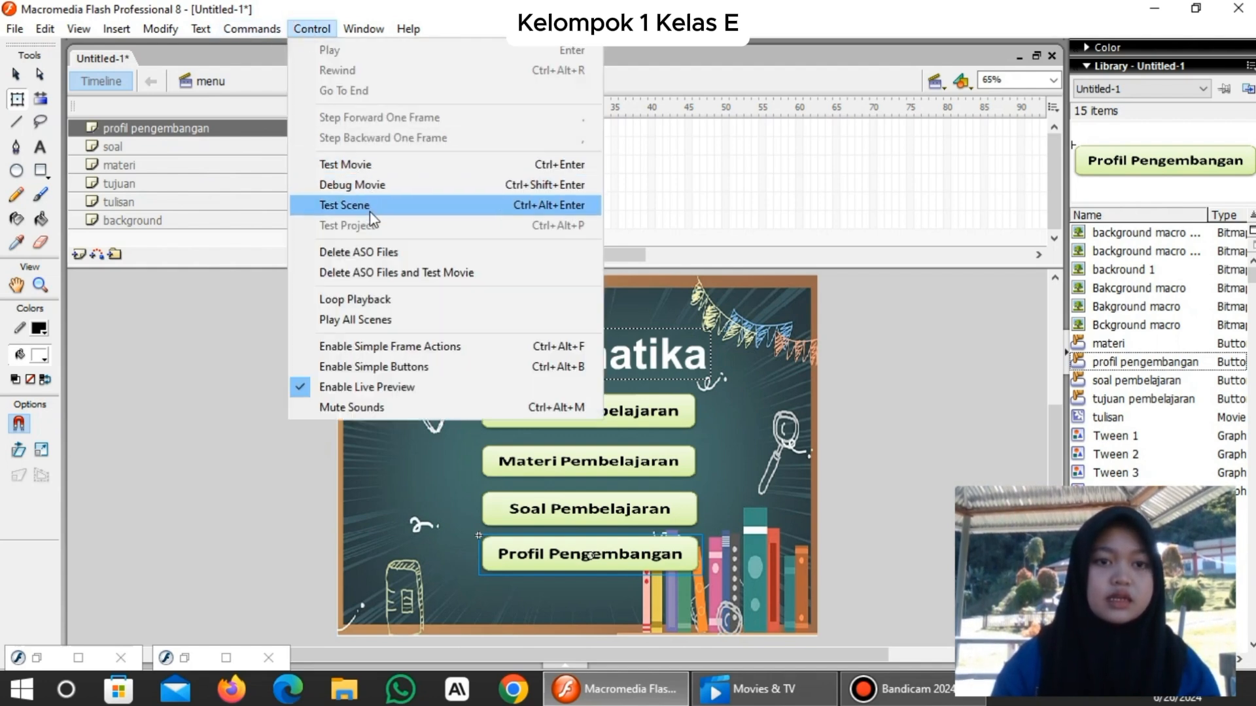
{"action": "left_click", "coordinate": [345, 206]}
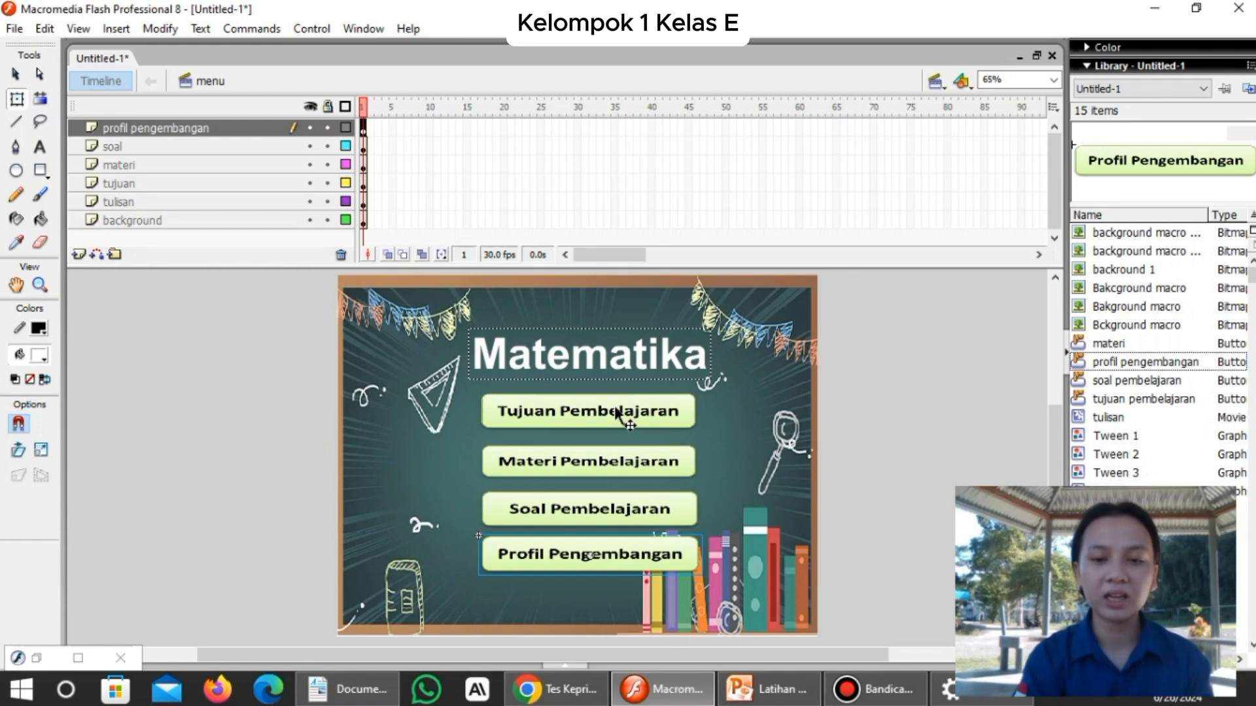
Add a goto action on release to the Tujuan Pembelajaran button.
{"action": "right_click", "coordinate": [615, 409]}
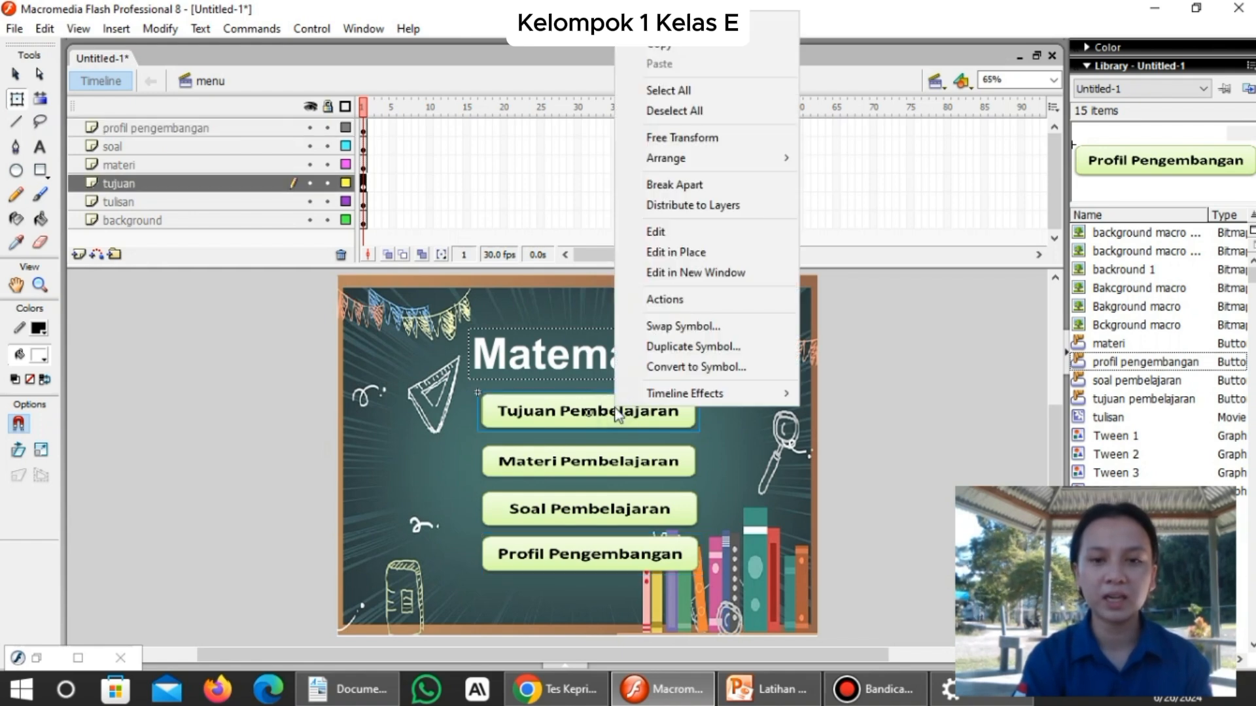
{"action": "left_click", "coordinate": [666, 302]}
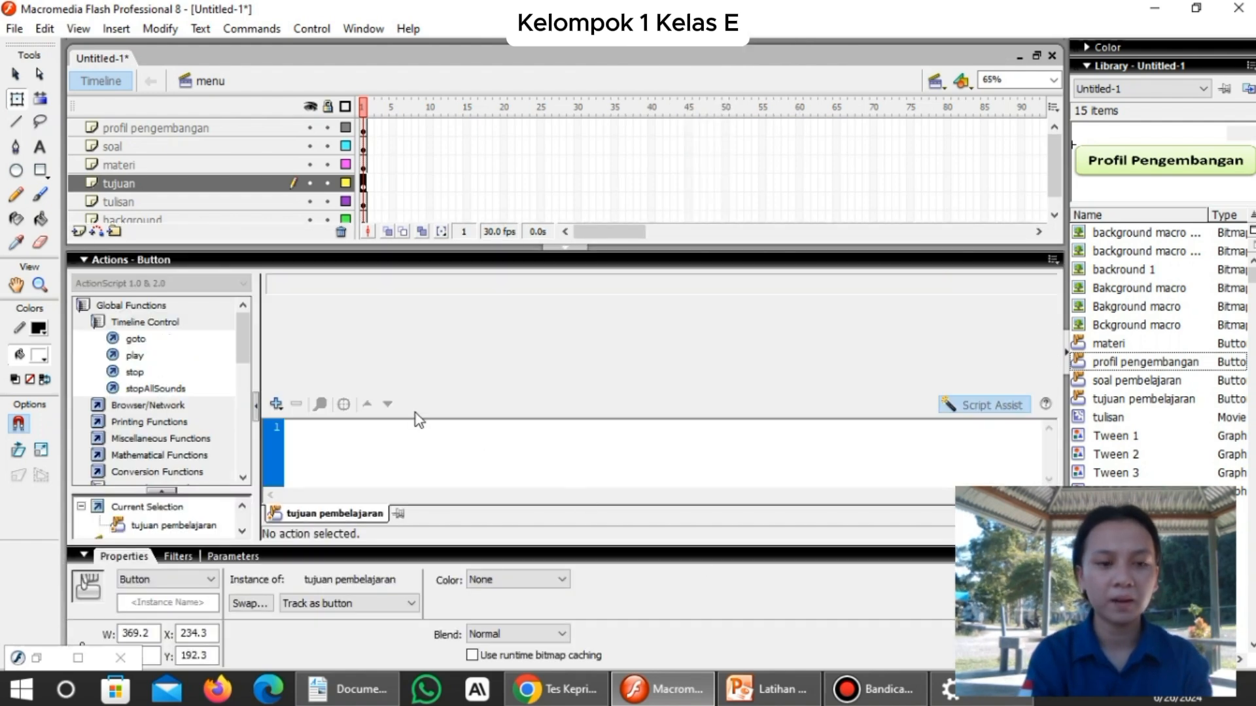
{"action": "left_click", "coordinate": [163, 308]}
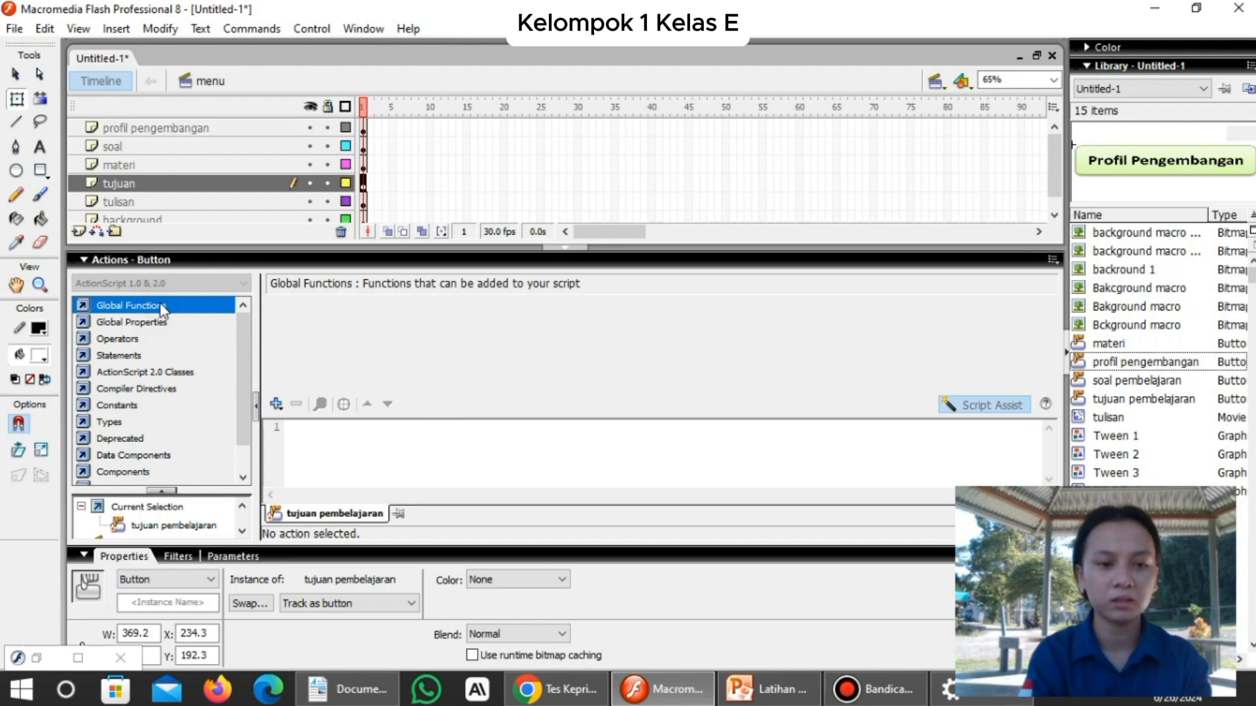
{"action": "left_click", "coordinate": [163, 306]}
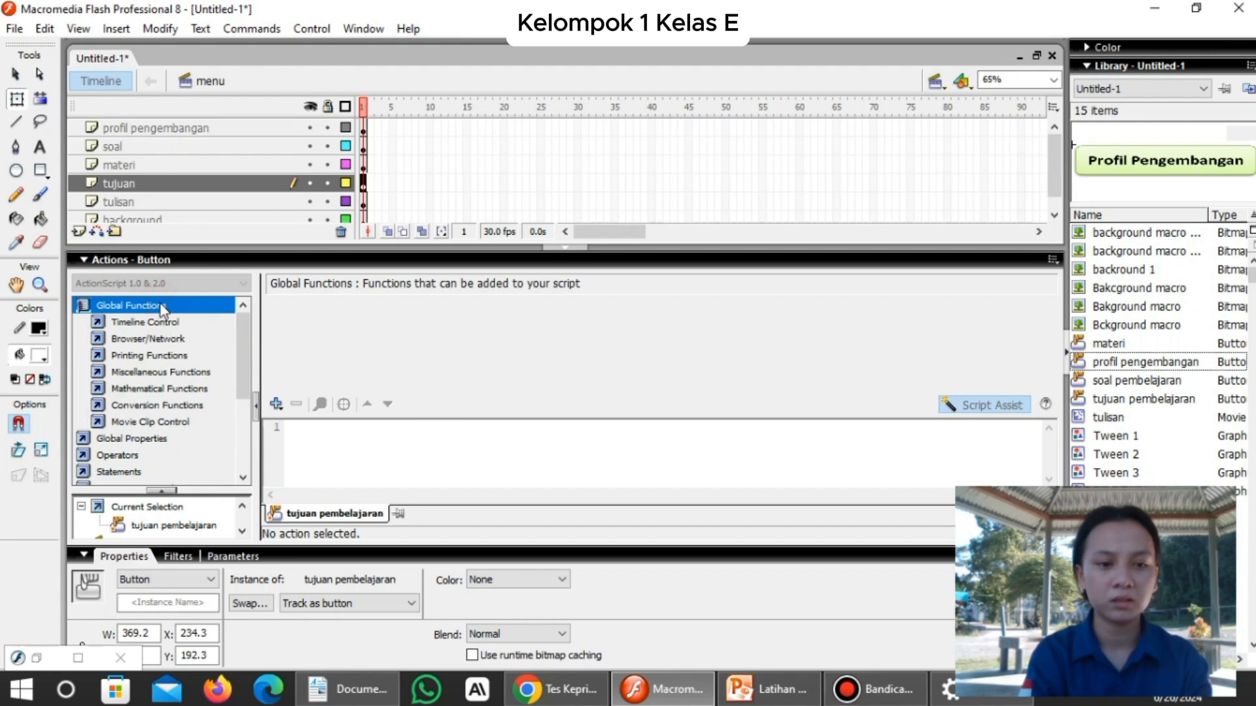
{"action": "left_click", "coordinate": [152, 423]}
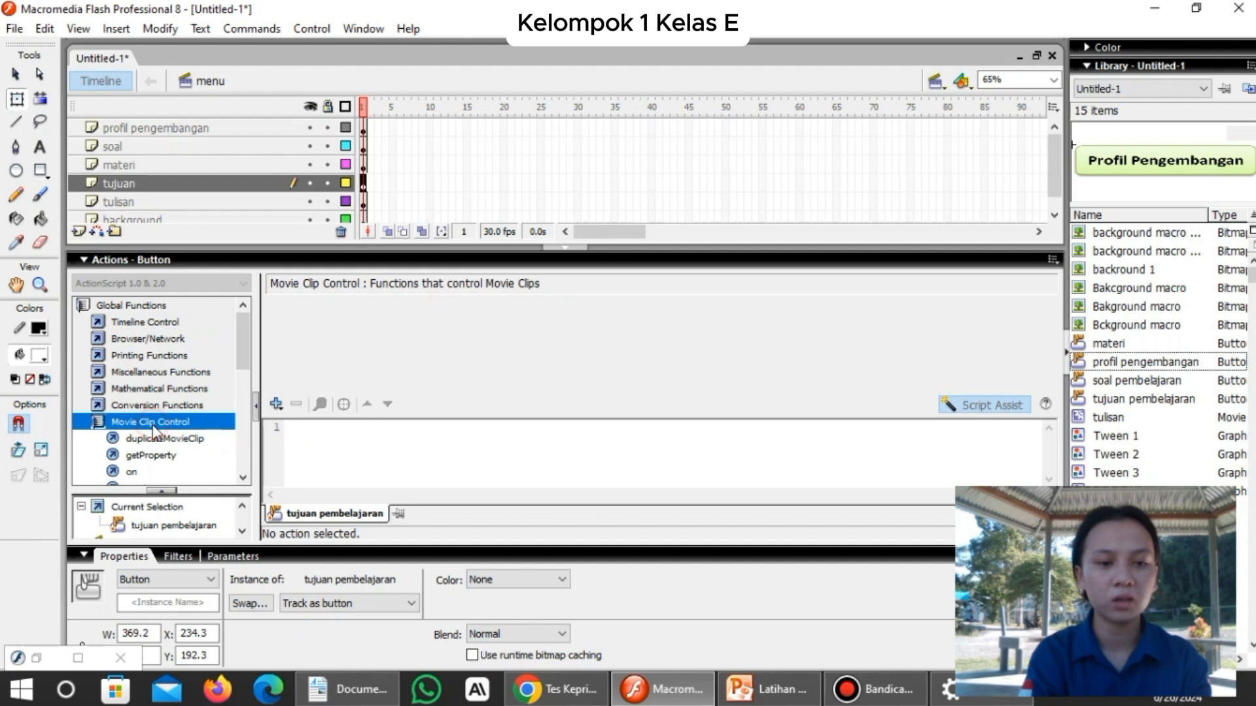
{"action": "left_click", "coordinate": [121, 473]}
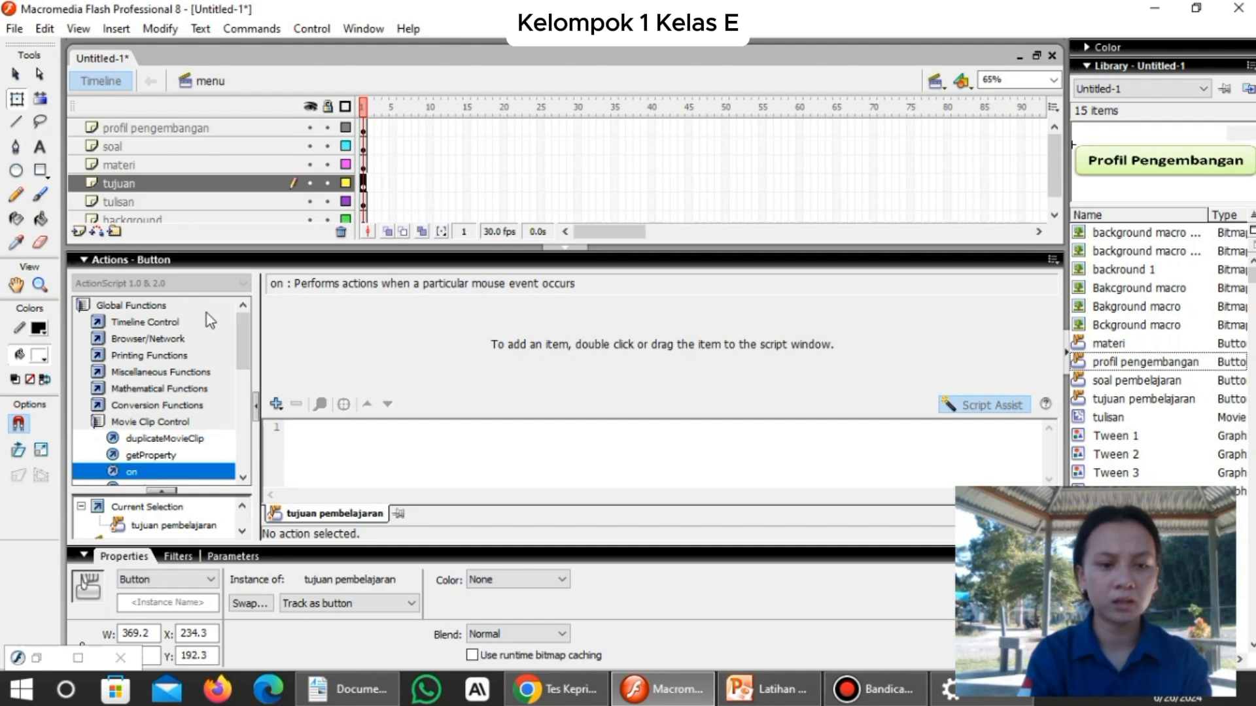
{"action": "left_click", "coordinate": [169, 323]}
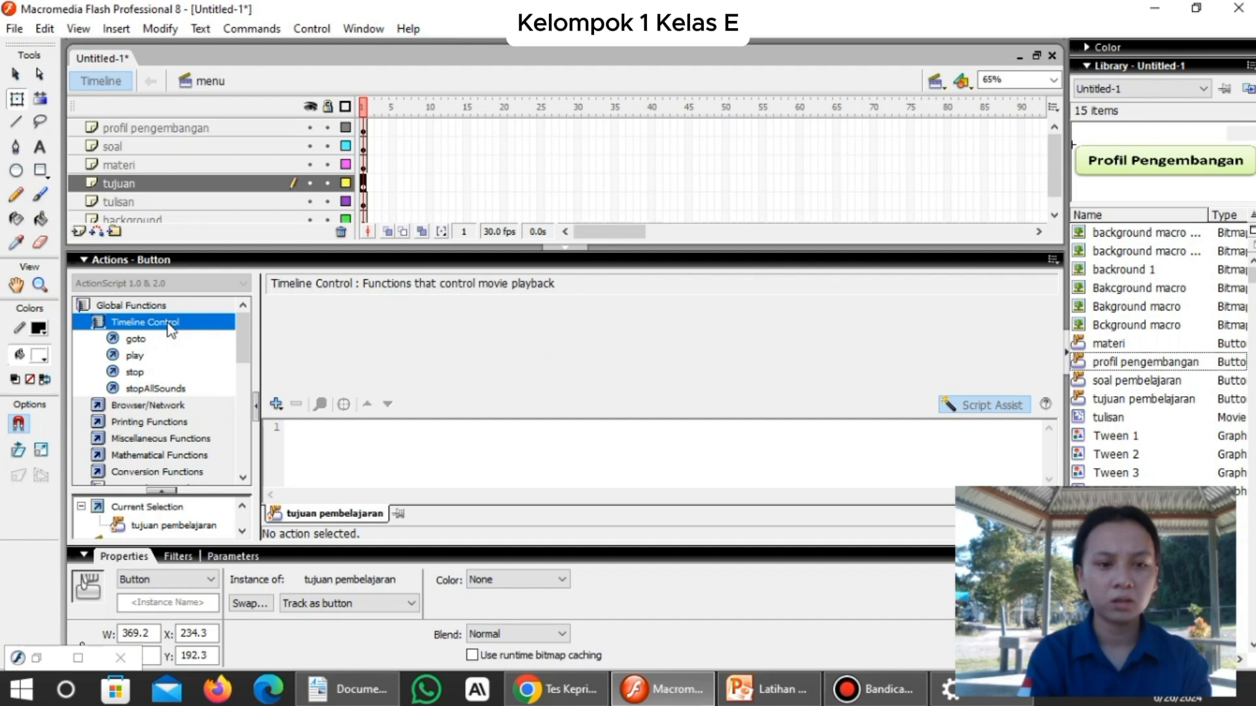
{"action": "left_click", "coordinate": [134, 340]}
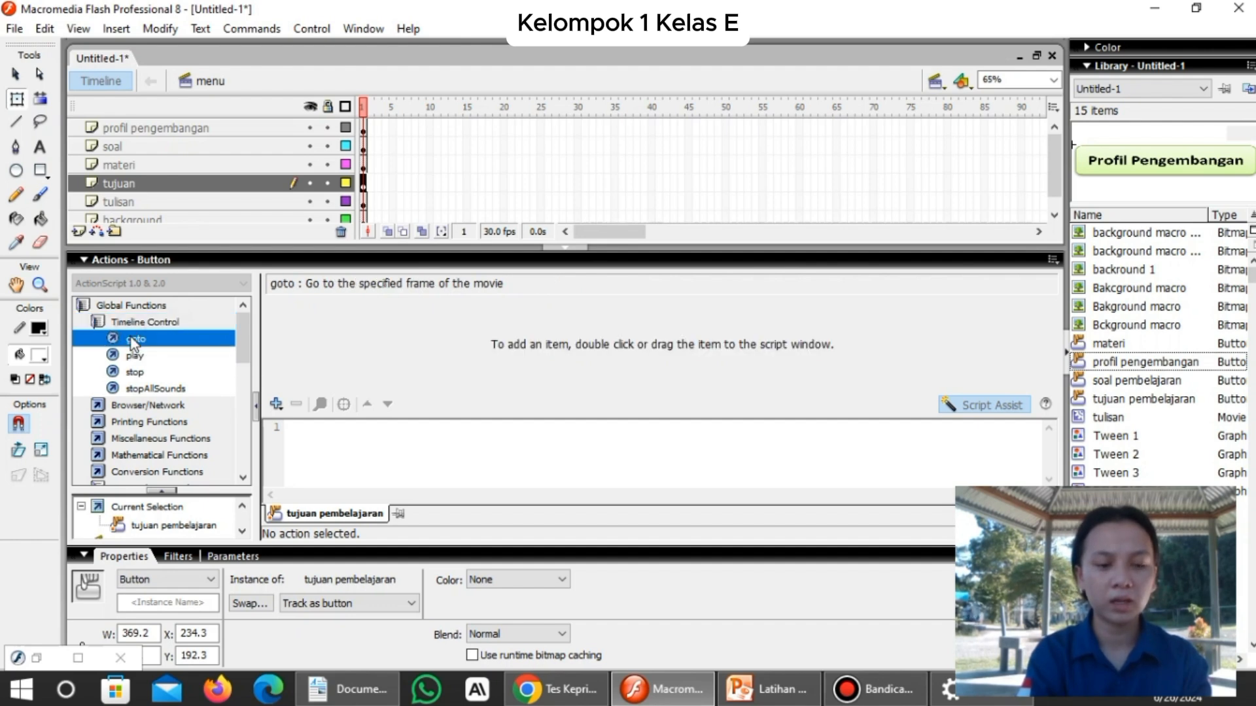
{"action": "double_click", "coordinate": [134, 340]}
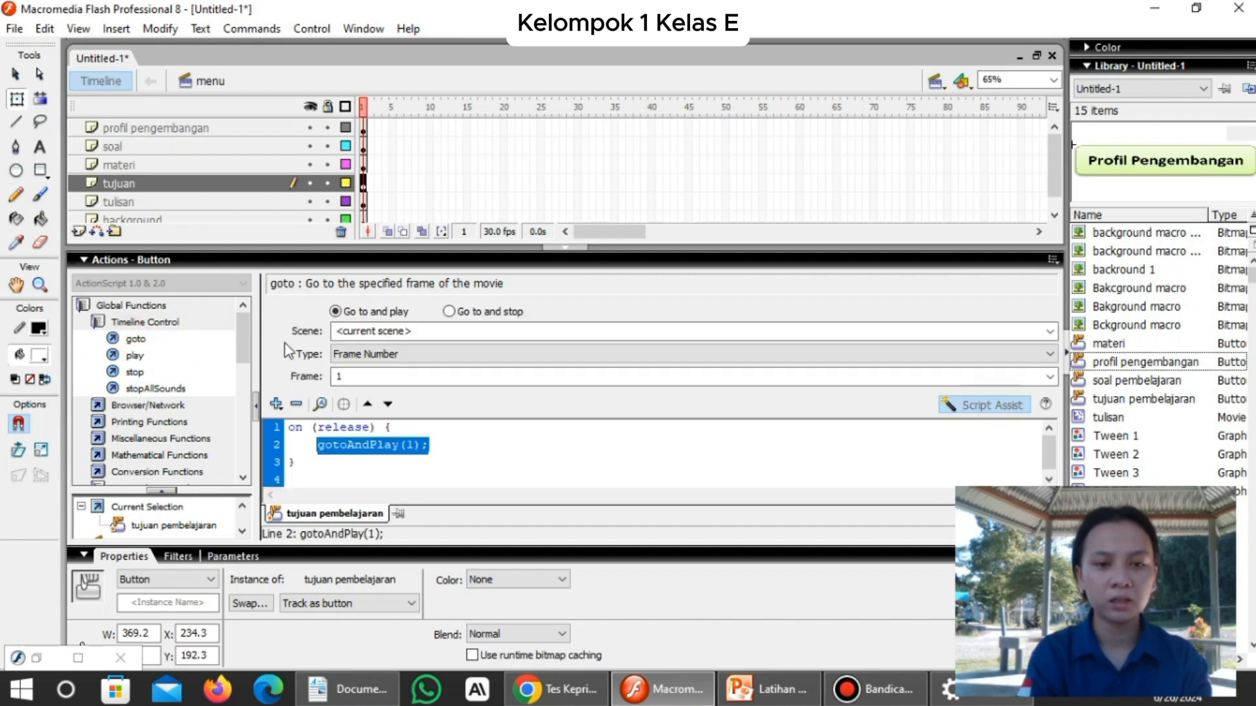
Set the Tujuan Pembelajaran button's goto action to go to and stop at scene "tujuan", and return to the stage.
{"action": "left_click", "coordinate": [453, 312]}
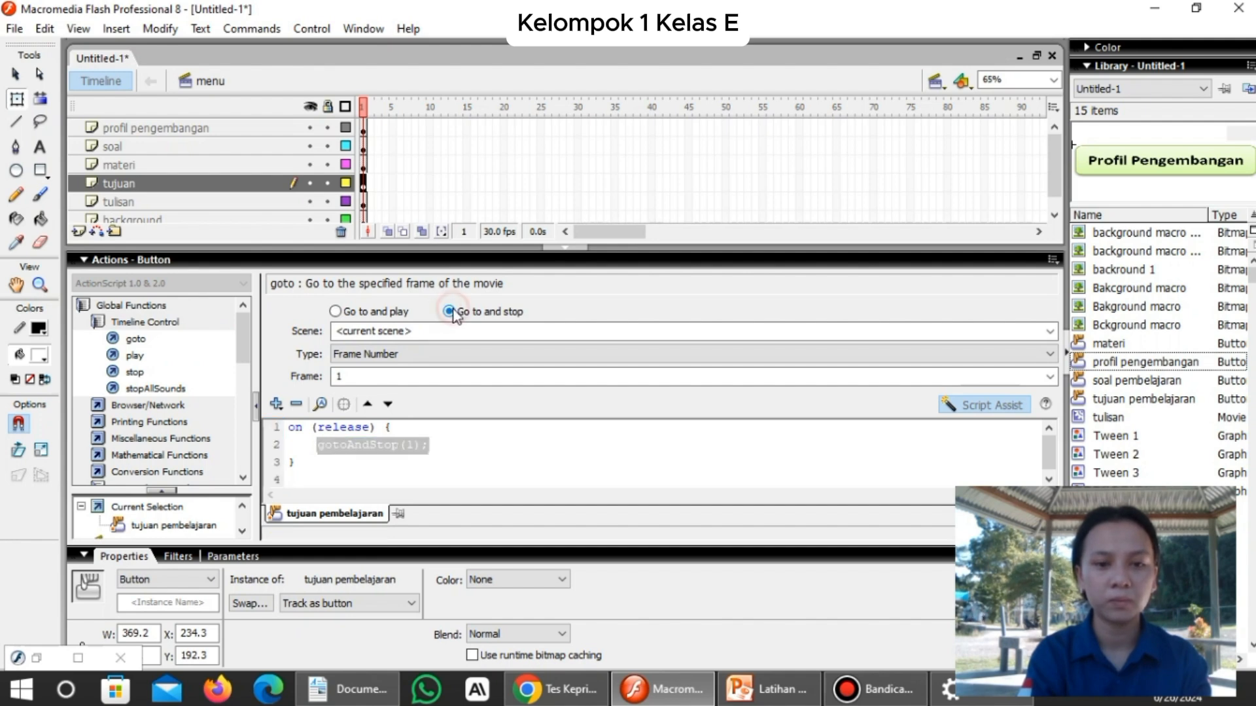
{"action": "left_click", "coordinate": [414, 331]}
{"action": "key", "text": "BackSpace"}
{"action": "key", "text": "BackSpace"}
{"action": "key", "text": "BackSpace"}
{"action": "key", "text": "BackSpace"}
{"action": "key", "text": "BackSpace"}
{"action": "key", "text": "BackSpace"}
{"action": "key", "text": "BackSpace"}
{"action": "key", "text": "BackSpace"}
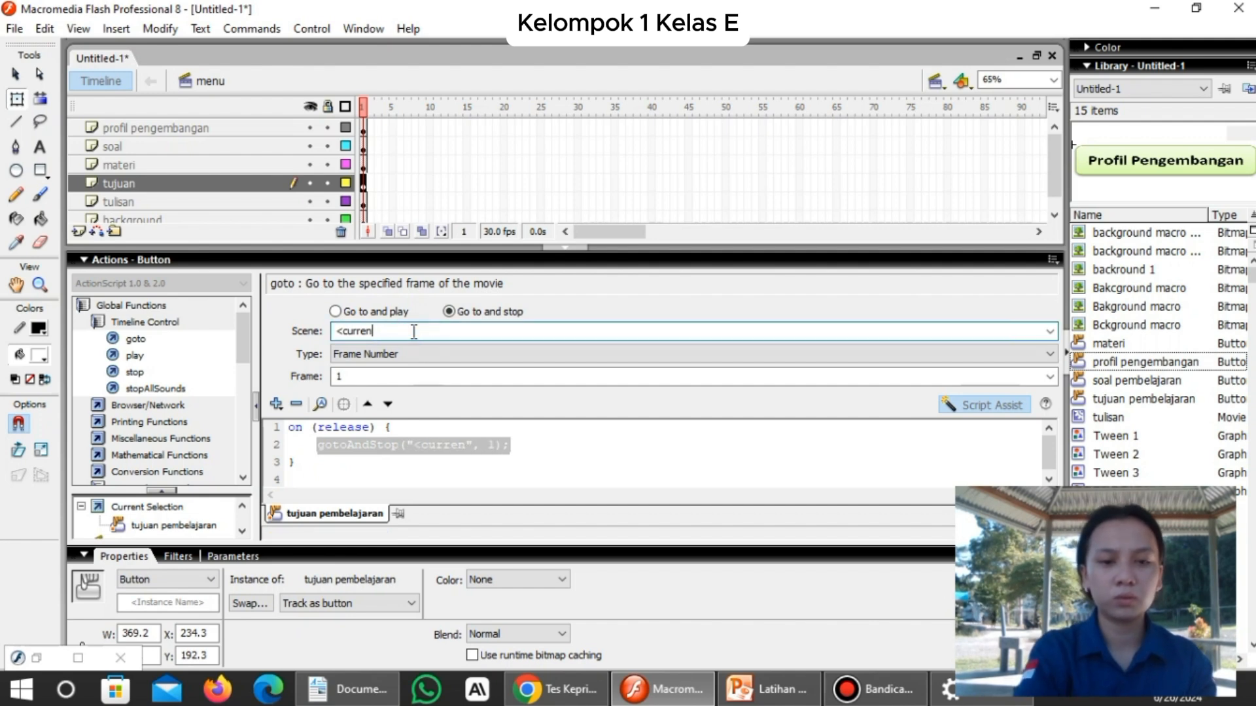
{"action": "key", "text": "BackSpace"}
{"action": "key", "text": "BackSpace"}
{"action": "key", "text": "BackSpace"}
{"action": "key", "text": "BackSpace"}
{"action": "key", "text": "BackSpace"}
{"action": "key", "text": "BackSpace"}
{"action": "key", "text": "BackSpace"}
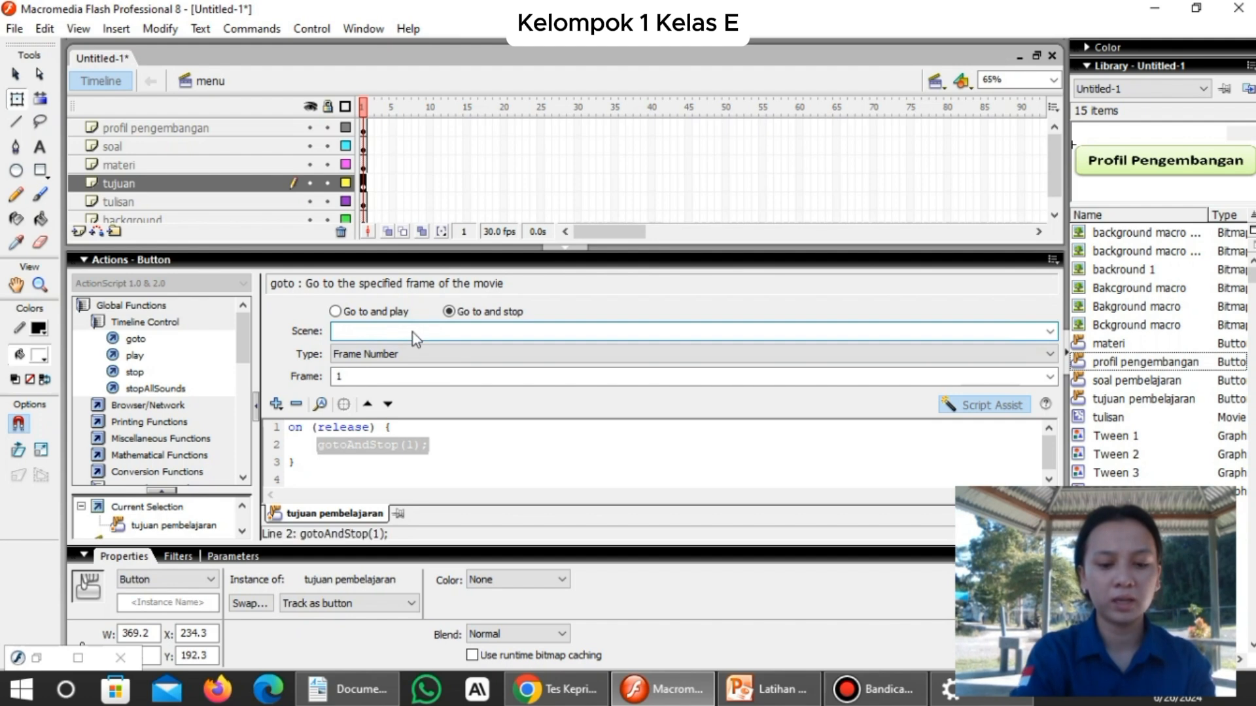
{"action": "type", "text": "tuju"}
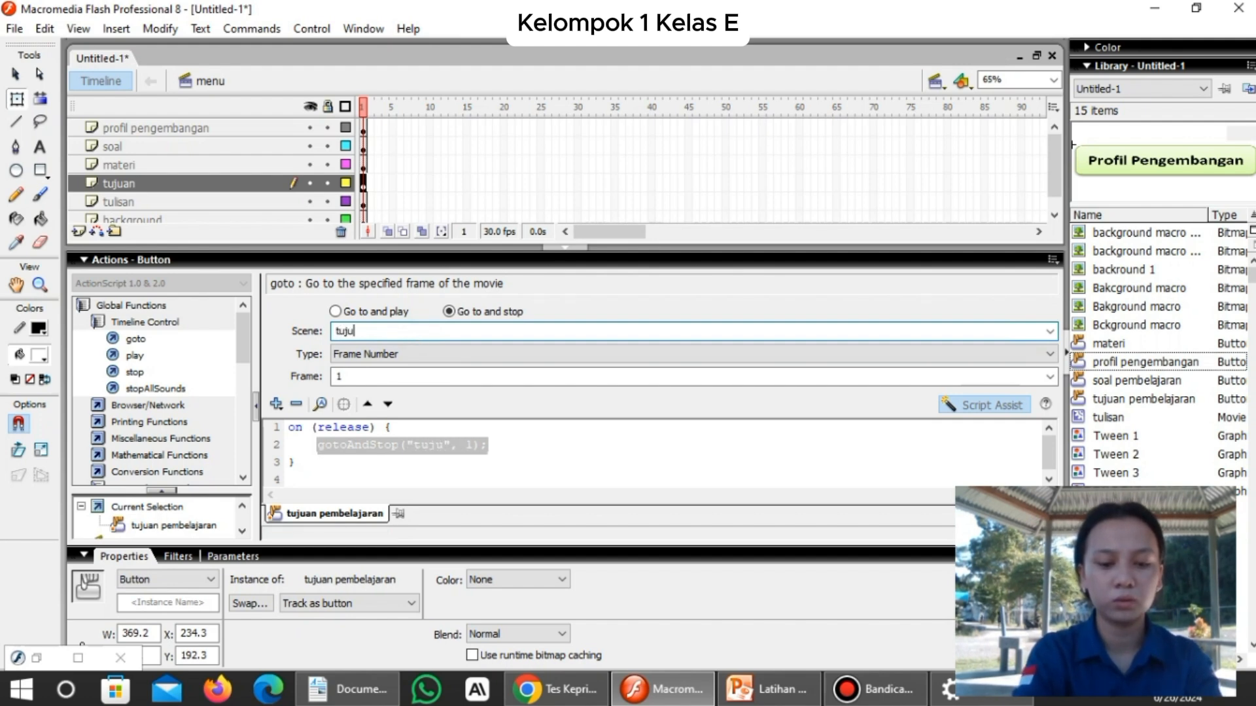
{"action": "type", "text": "an"}
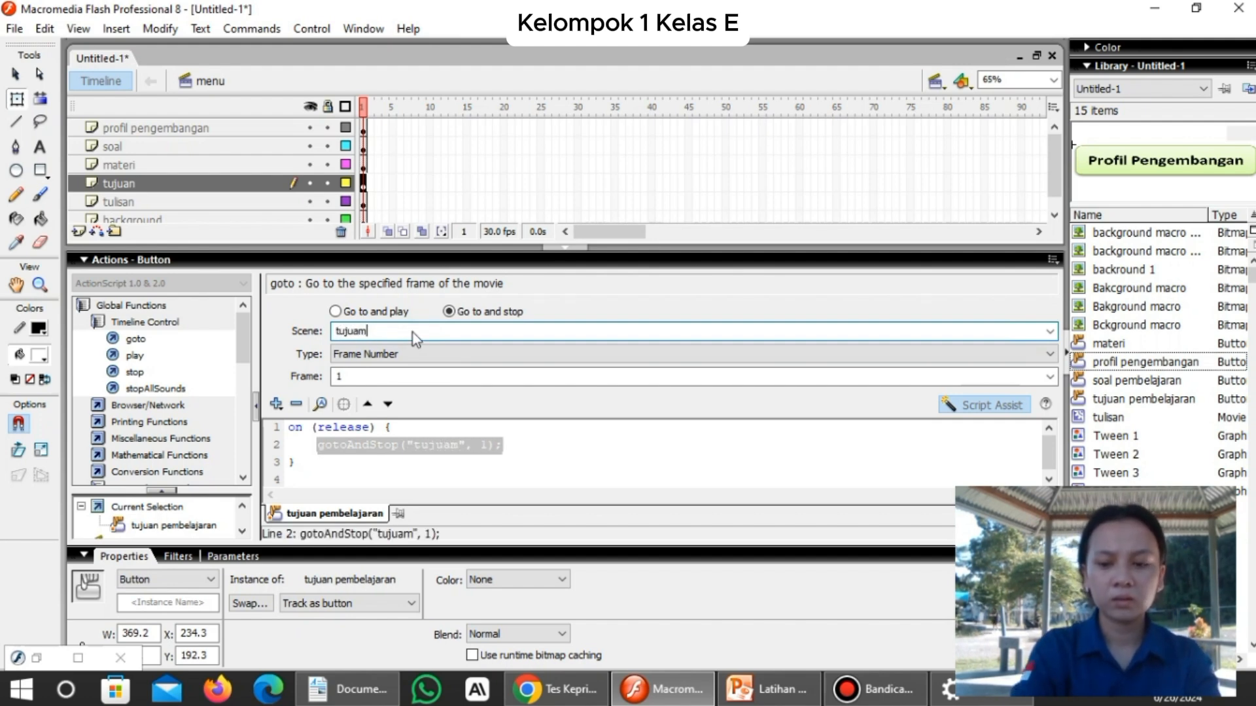
{"action": "key", "text": "BackSpace"}
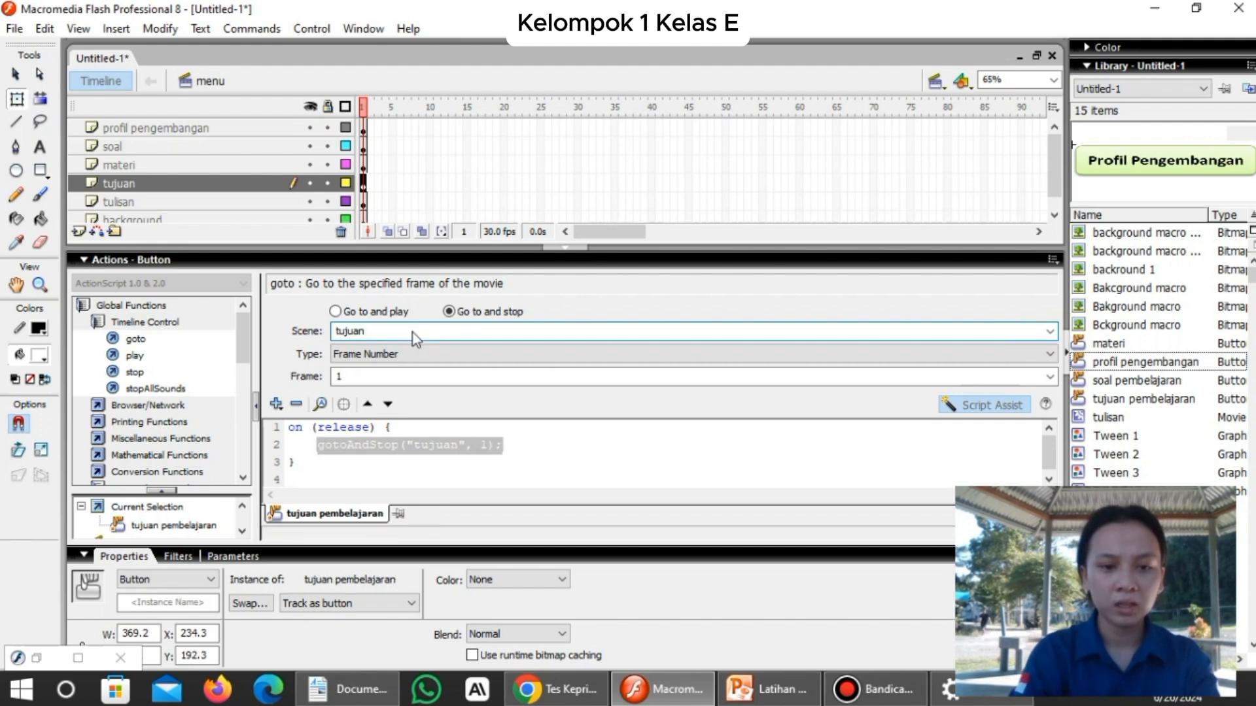
{"action": "type", "text": "n"}
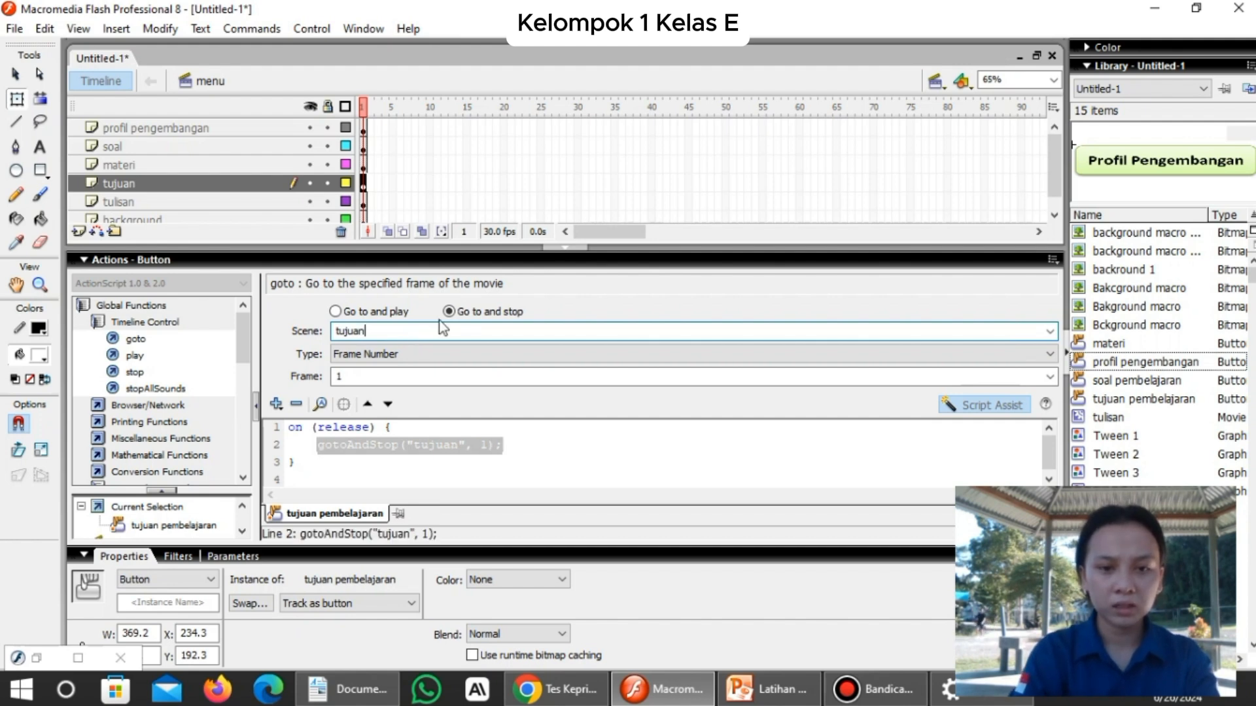
{"action": "left_click", "coordinate": [566, 246]}
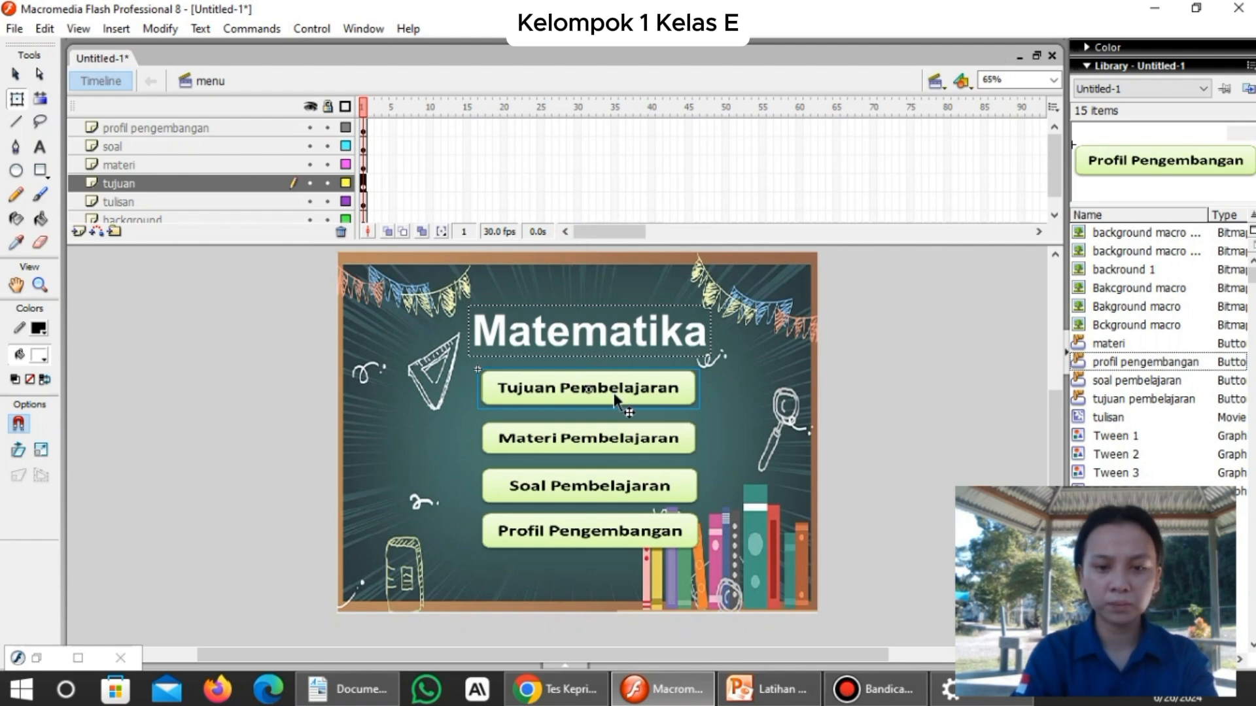
Add a goto action on release to the Materi Pembelajaran button.
{"action": "left_click", "coordinate": [599, 443]}
{"action": "right_click", "coordinate": [601, 442]}
{"action": "left_click", "coordinate": [674, 326]}
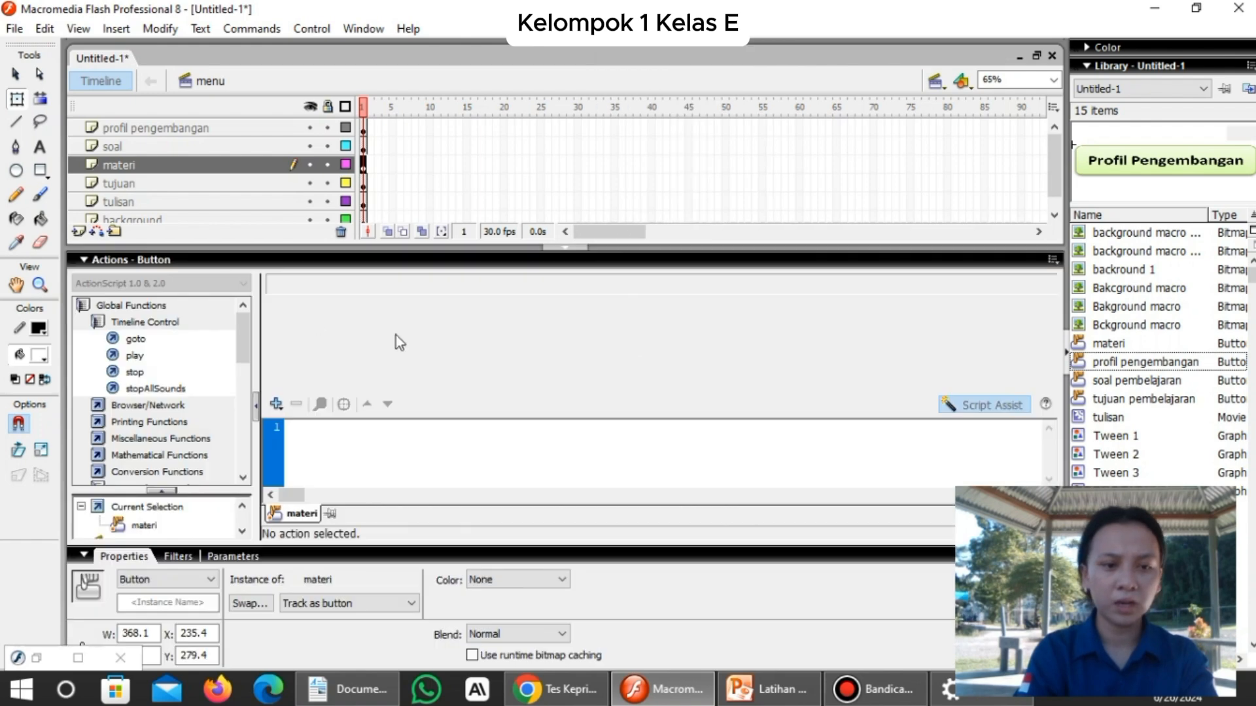
{"action": "left_click", "coordinate": [168, 306]}
{"action": "left_click", "coordinate": [168, 306]}
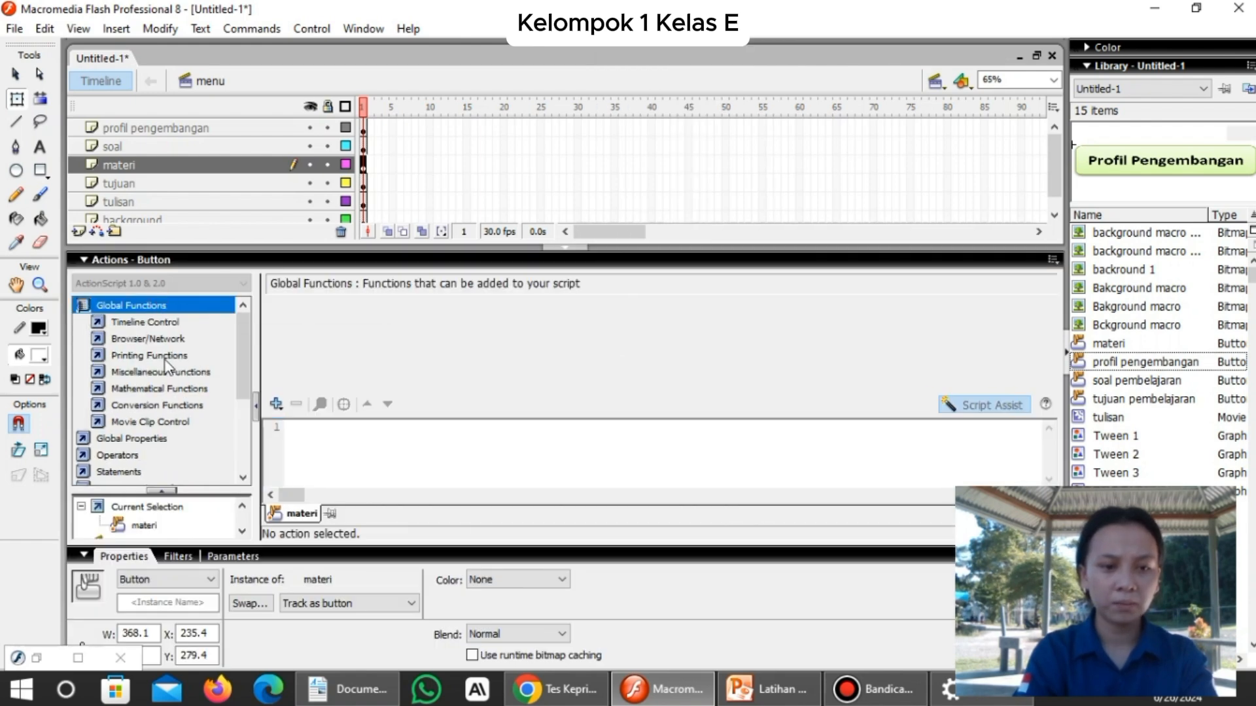
{"action": "left_click", "coordinate": [172, 425]}
{"action": "left_click", "coordinate": [123, 472]}
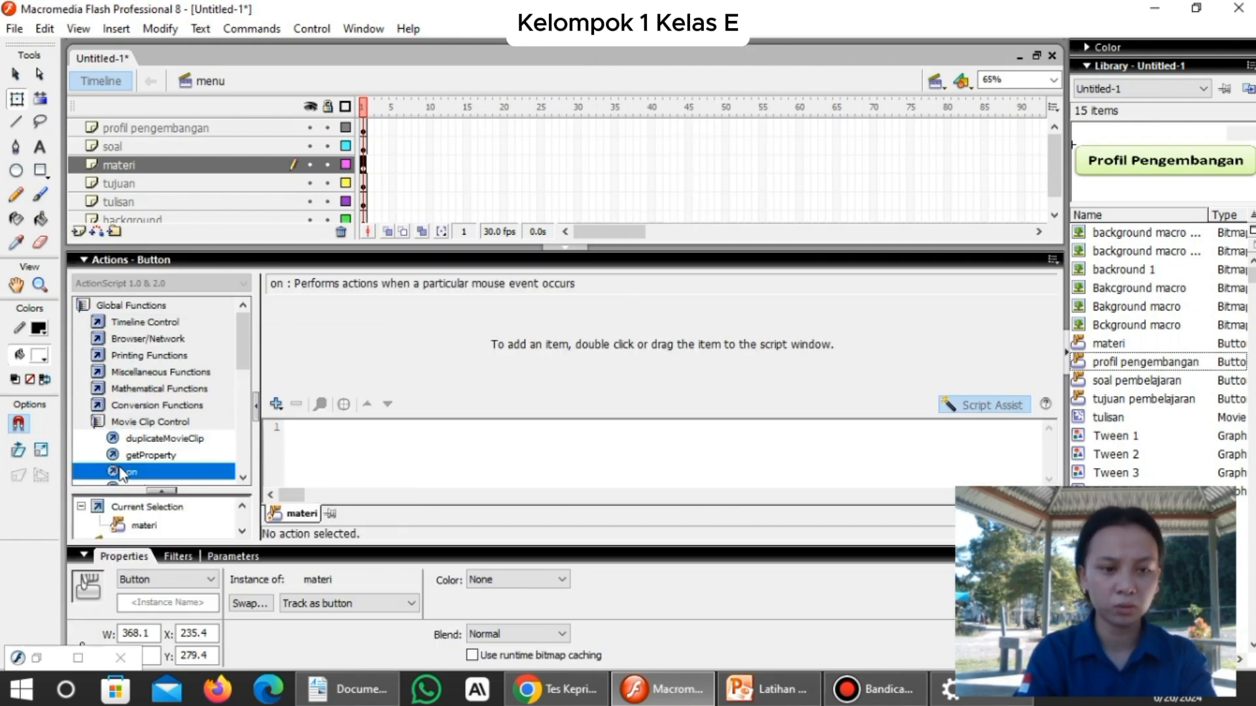
{"action": "left_click", "coordinate": [150, 322]}
{"action": "left_click", "coordinate": [159, 341]}
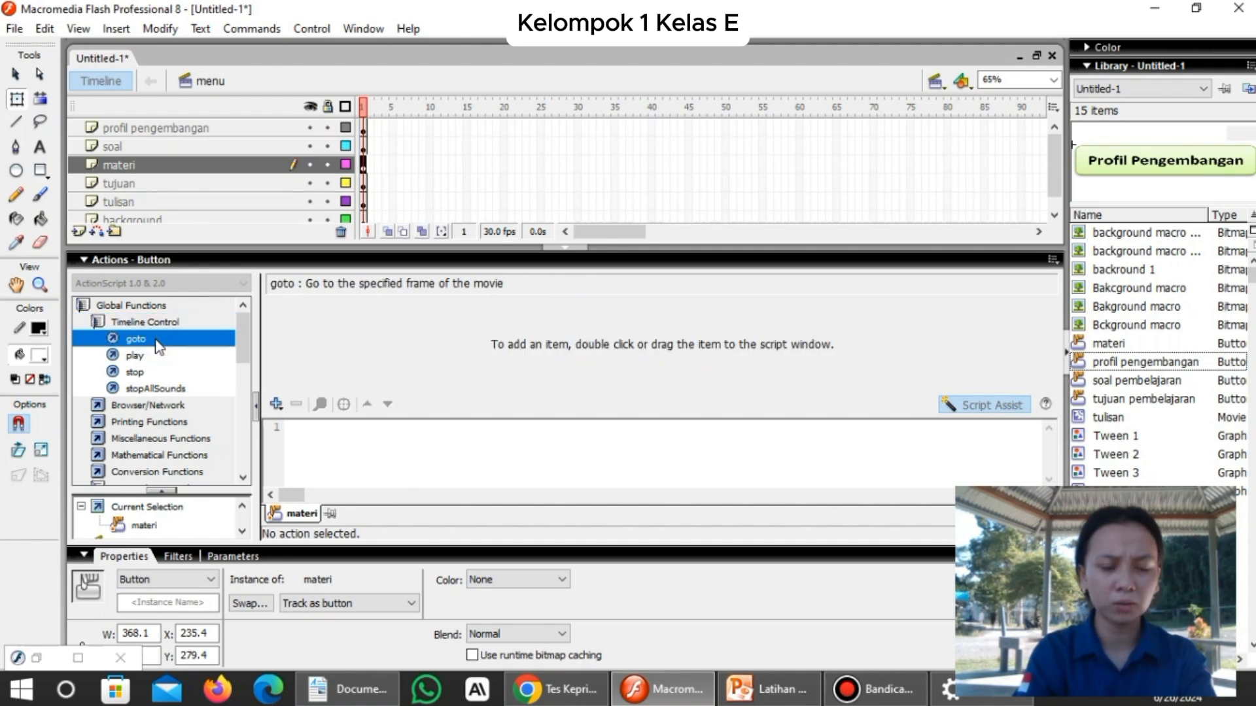
{"action": "double_click", "coordinate": [157, 340]}
Set the Materi Pembelajaran button's goto action to go to and stop at scene "materi", and return to the stage.
{"action": "left_click", "coordinate": [450, 312]}
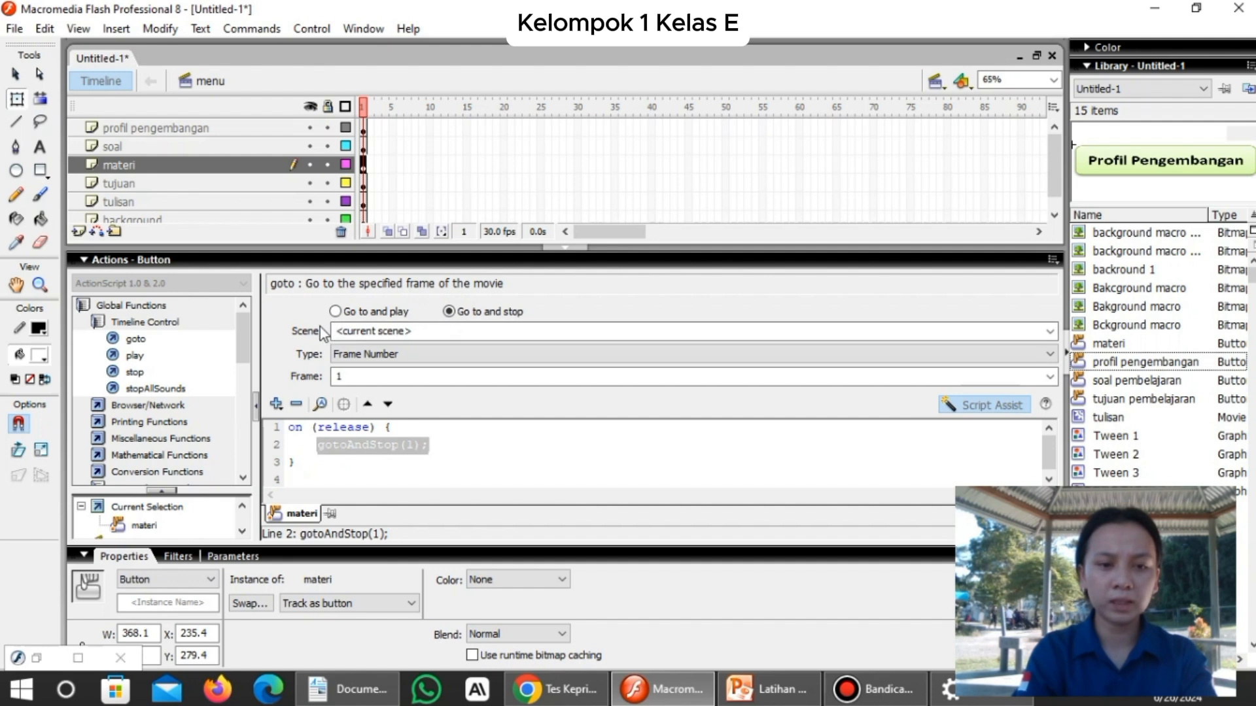
{"action": "double_click", "coordinate": [412, 331]}
{"action": "key", "text": "BackSpace"}
{"action": "key", "text": "BackSpace"}
{"action": "key", "text": "BackSpace"}
{"action": "key", "text": "BackSpace"}
{"action": "key", "text": "BackSpace"}
{"action": "key", "text": "BackSpace"}
{"action": "key", "text": "BackSpace"}
{"action": "key", "text": "BackSpace"}
{"action": "key", "text": "BackSpace"}
{"action": "key", "text": "BackSpace"}
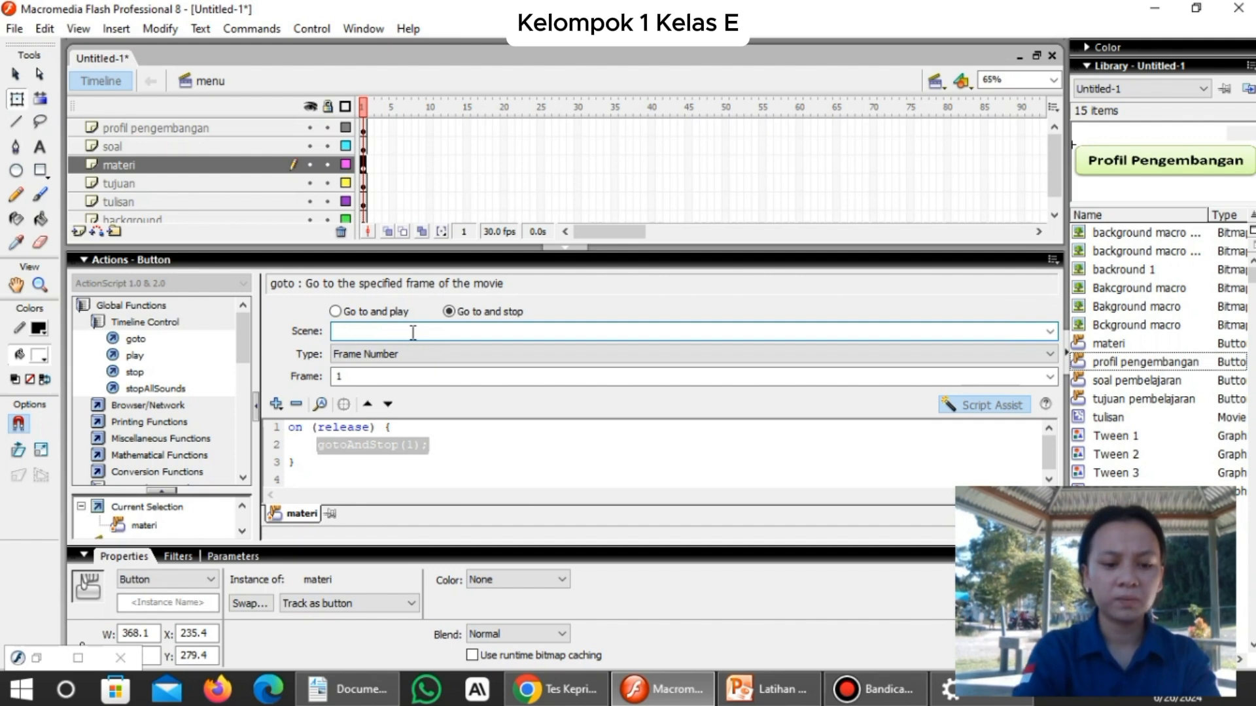
{"action": "type", "text": "materi"}
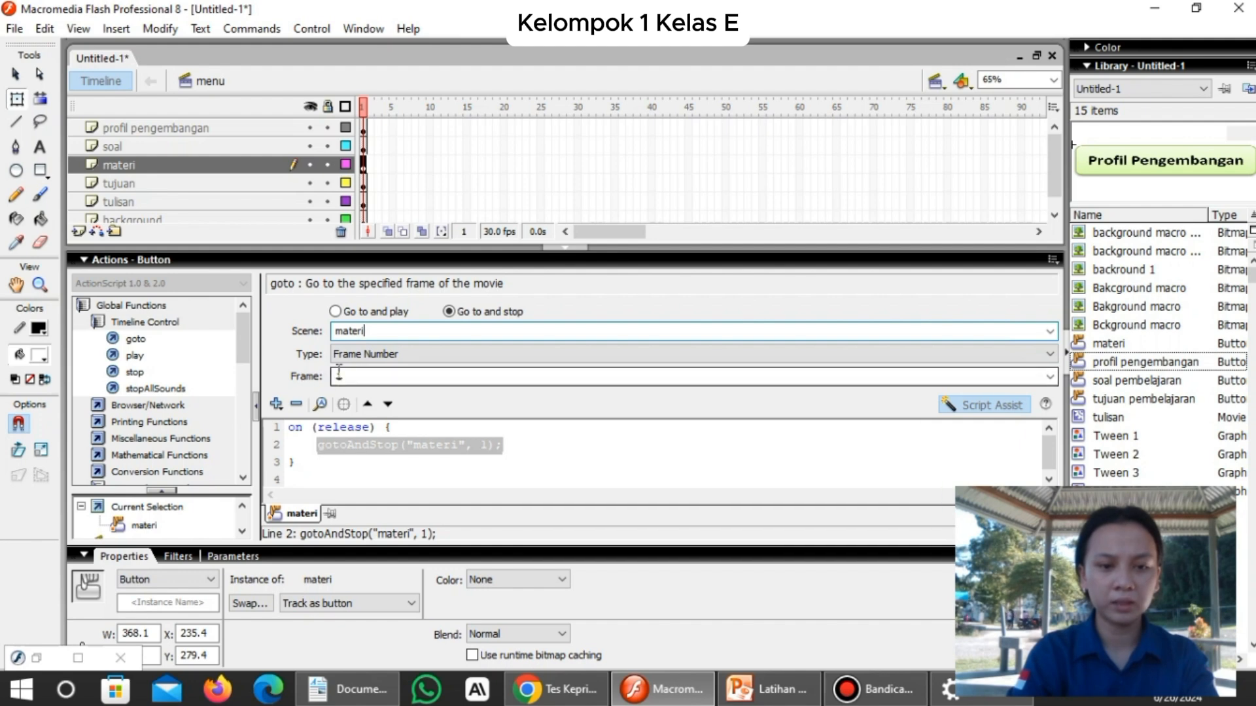
{"action": "left_click", "coordinate": [568, 248]}
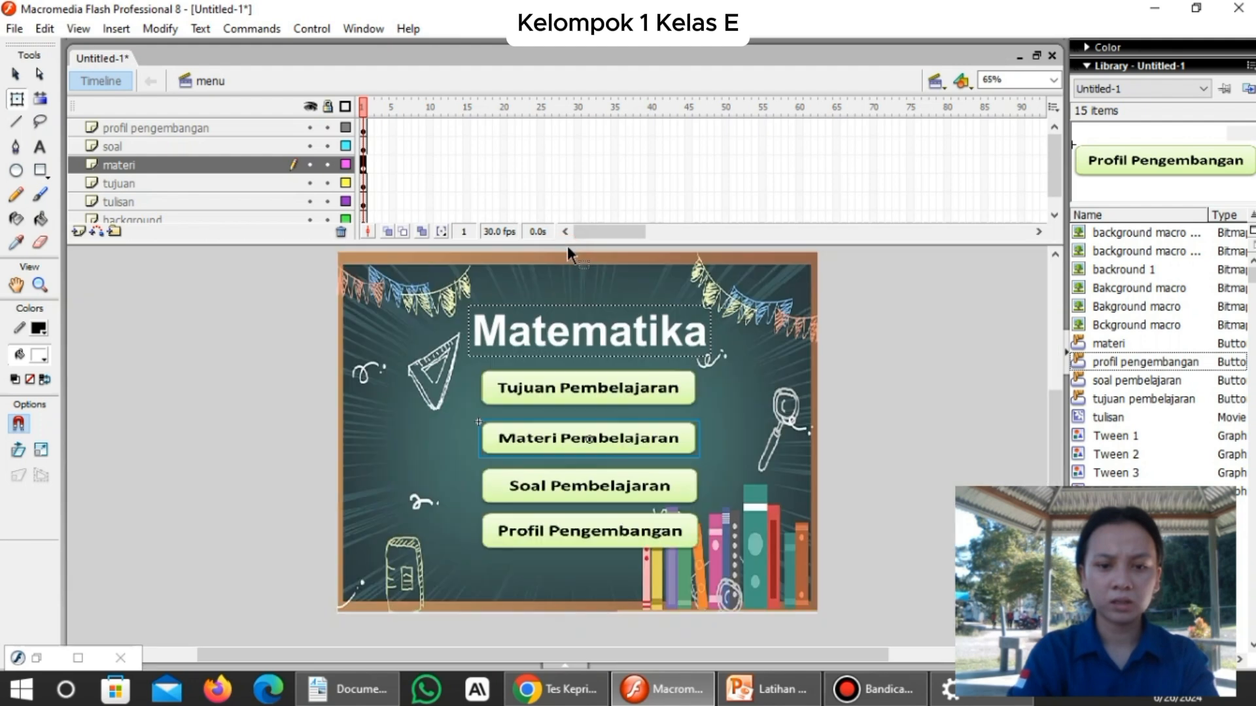
Add a goto action on release to the Soal Pembelajaran button.
{"action": "left_click", "coordinate": [592, 489]}
{"action": "right_click", "coordinate": [592, 484]}
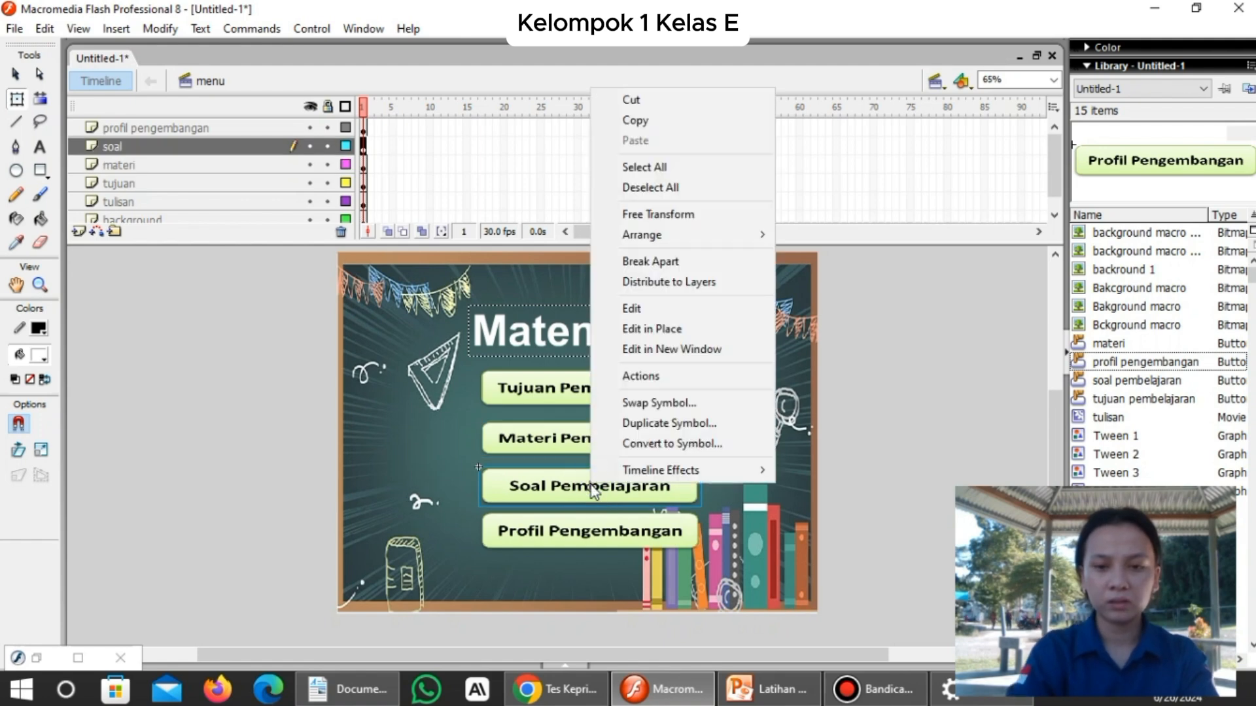
{"action": "left_click", "coordinate": [642, 373]}
{"action": "left_click", "coordinate": [177, 308]}
{"action": "left_click", "coordinate": [151, 422]}
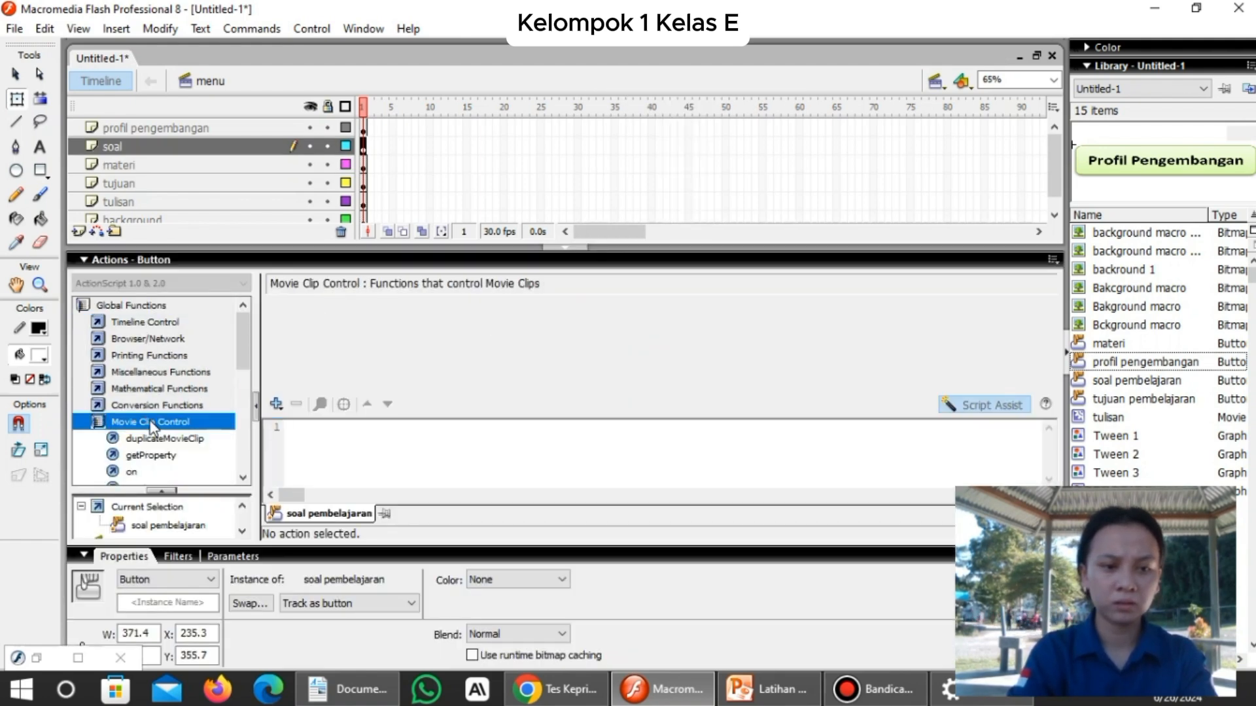
{"action": "left_click", "coordinate": [132, 471]}
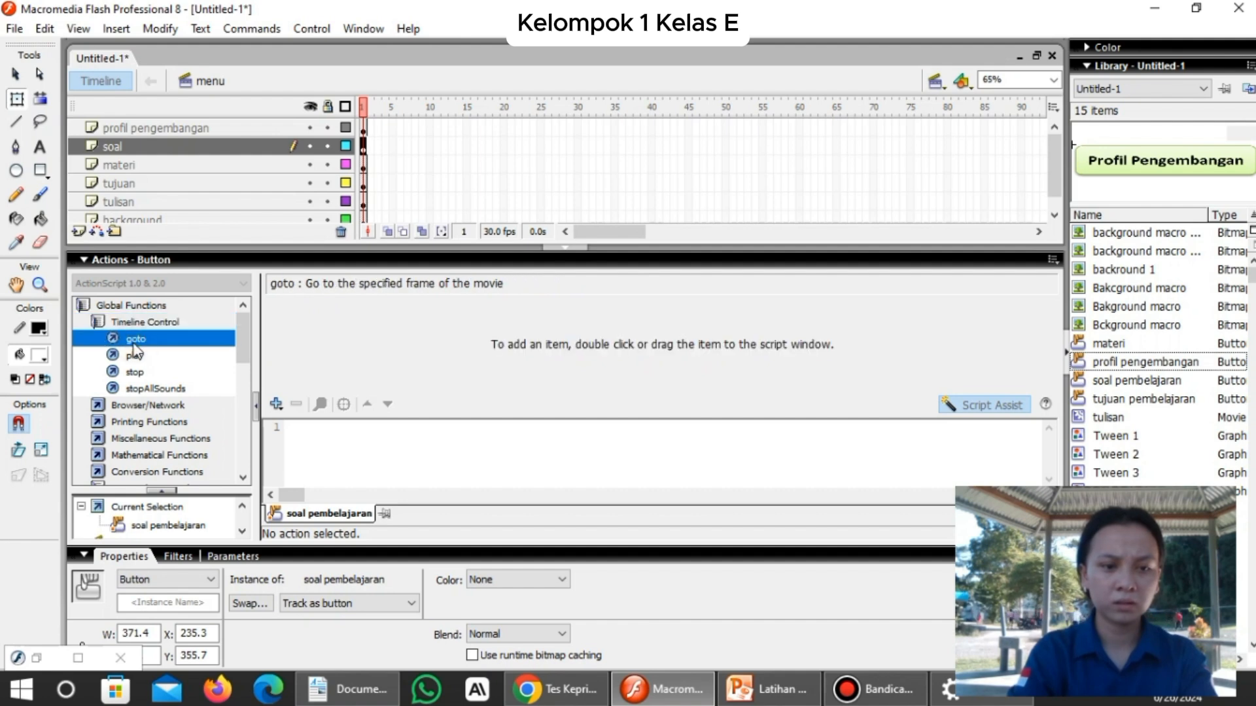
{"action": "double_click", "coordinate": [136, 338]}
Set the Soal Pembelajaran button's goto action to go to and stop at scene "soal", and return to the stage.
{"action": "left_click", "coordinate": [449, 312]}
{"action": "left_click", "coordinate": [410, 330]}
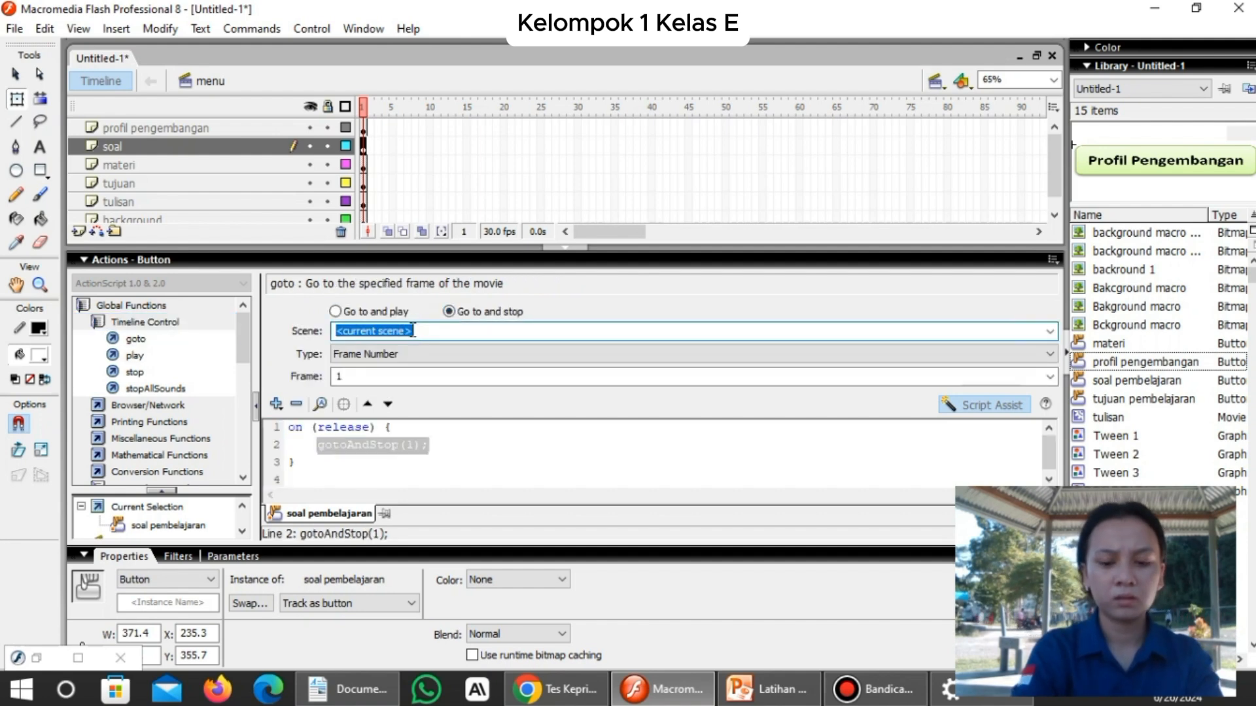
{"action": "type", "text": "soal"}
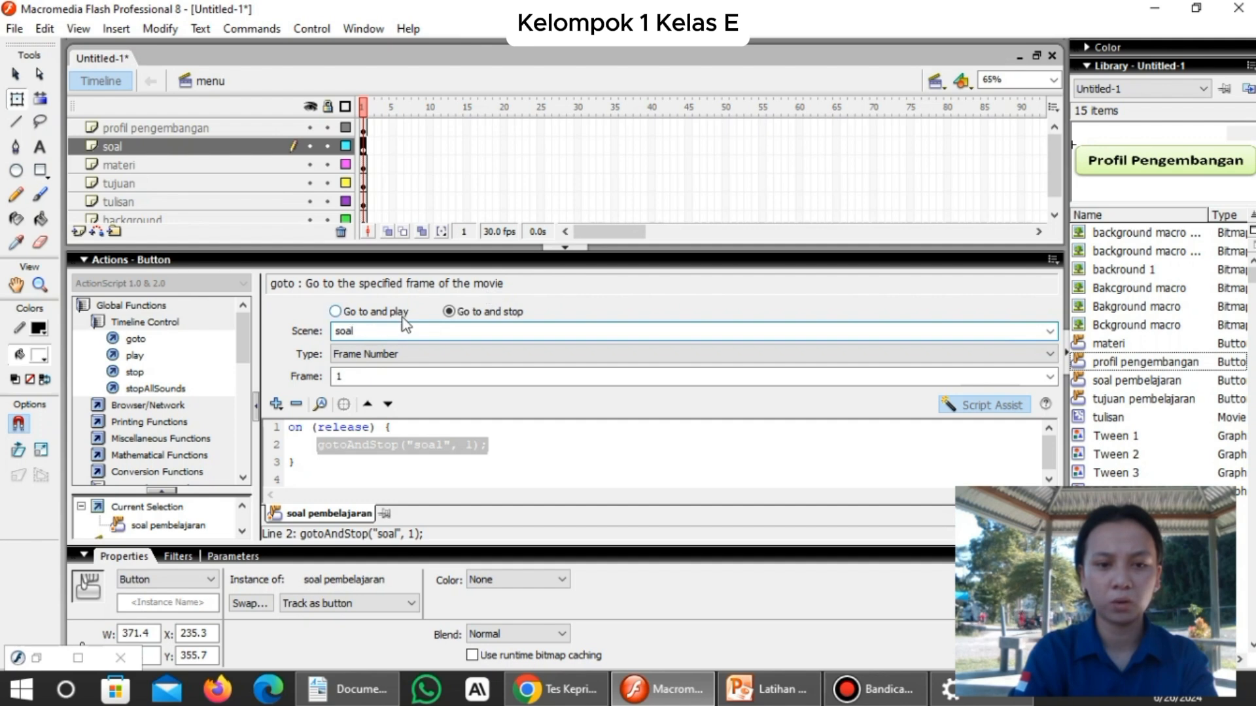
{"action": "left_click", "coordinate": [567, 246]}
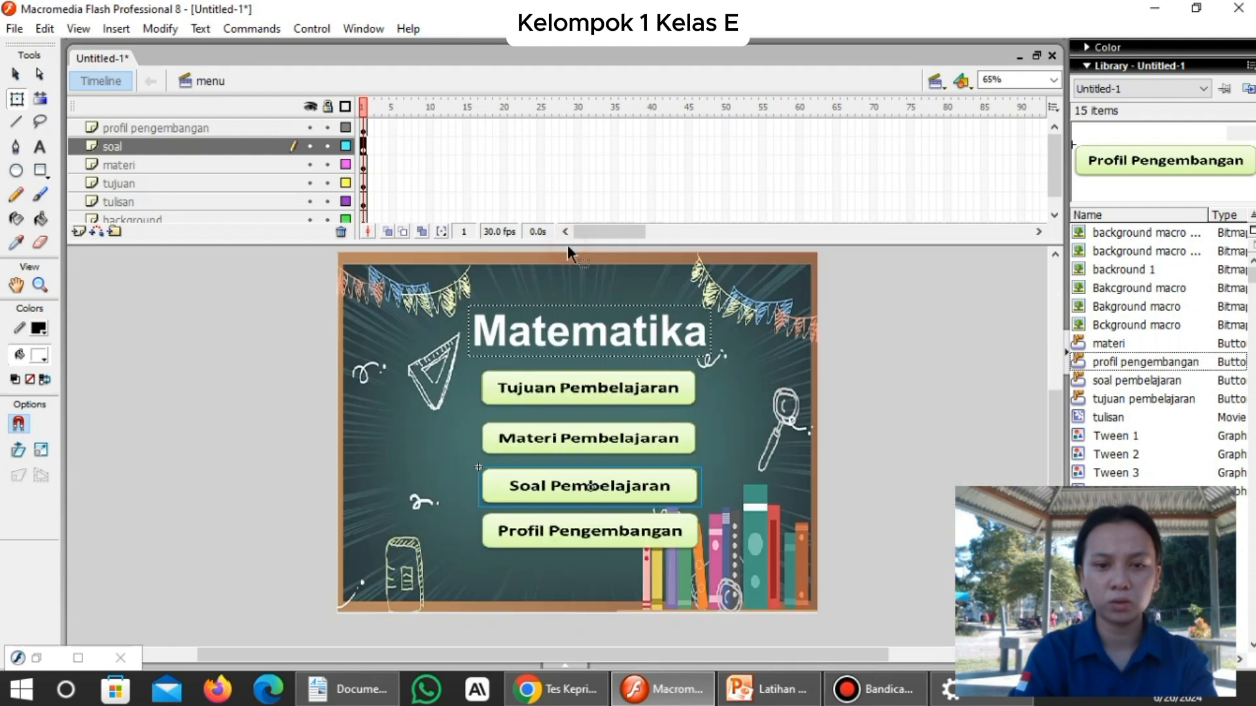
Add a goto action on release to the Profil Pengembangan button.
{"action": "left_click", "coordinate": [580, 533]}
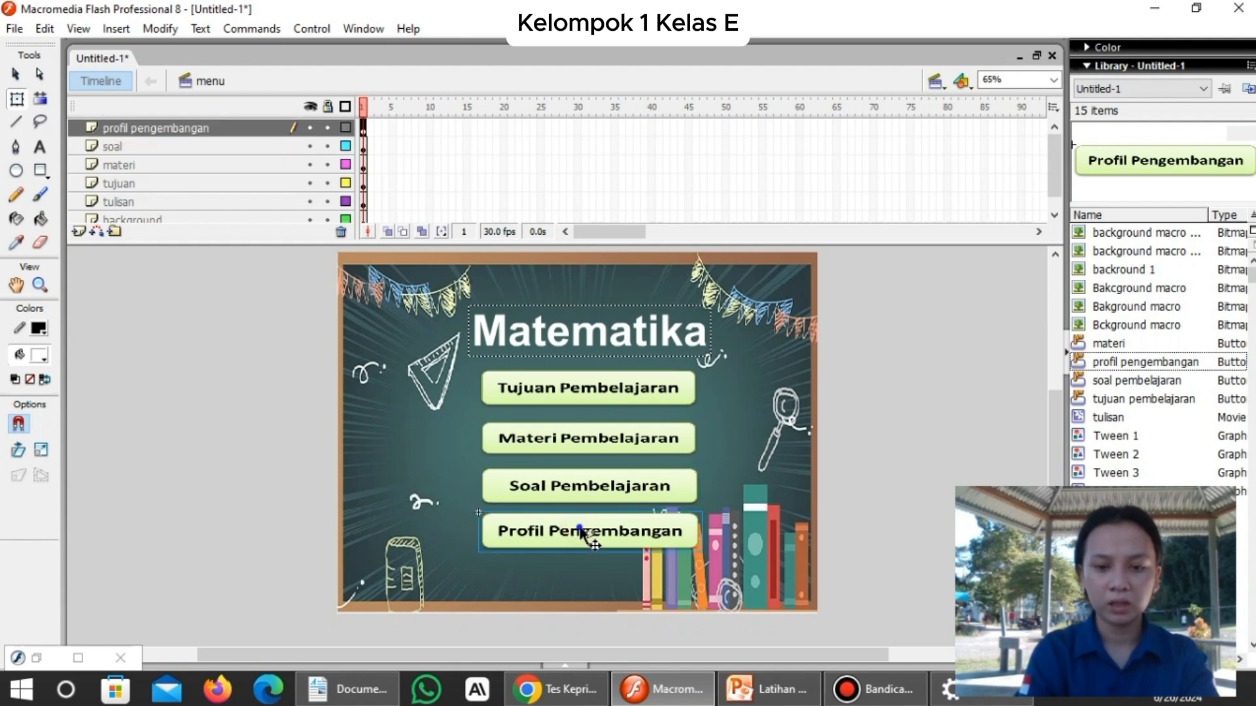
{"action": "right_click", "coordinate": [581, 534]}
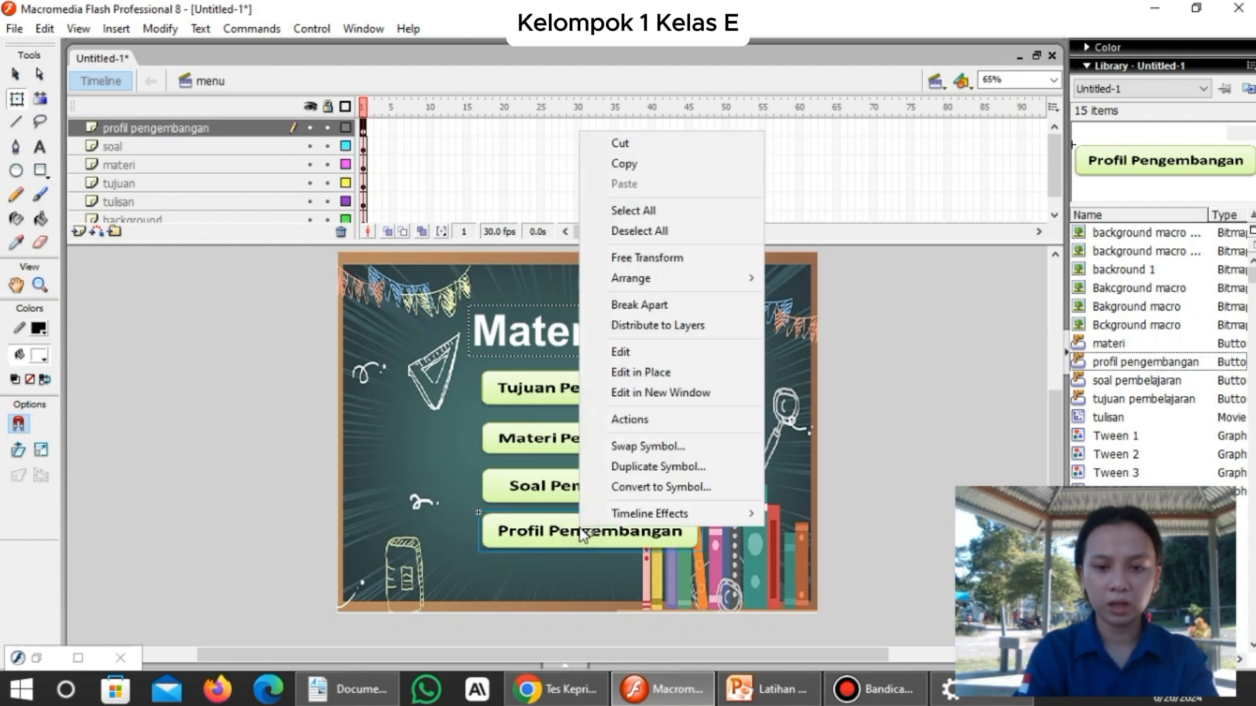
{"action": "left_click", "coordinate": [643, 420]}
{"action": "left_click", "coordinate": [151, 305]}
{"action": "left_click", "coordinate": [128, 422]}
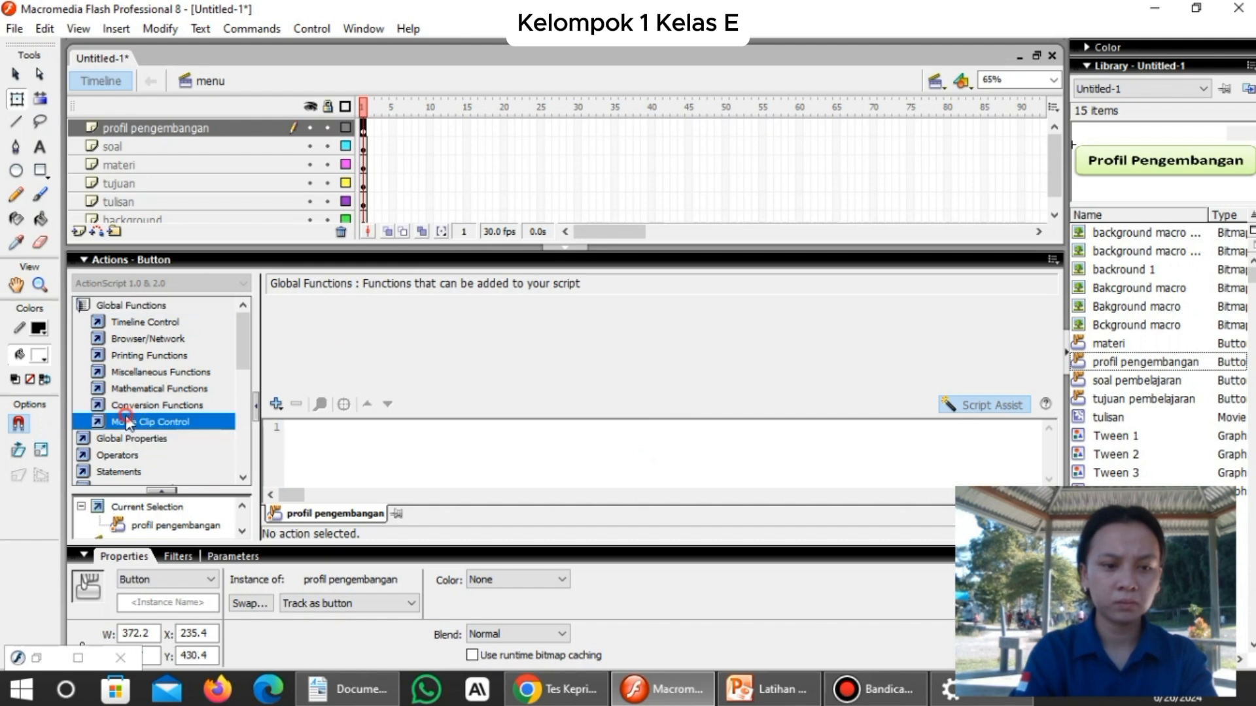
{"action": "left_click", "coordinate": [115, 470]}
{"action": "left_click", "coordinate": [146, 322]}
{"action": "double_click", "coordinate": [141, 340]}
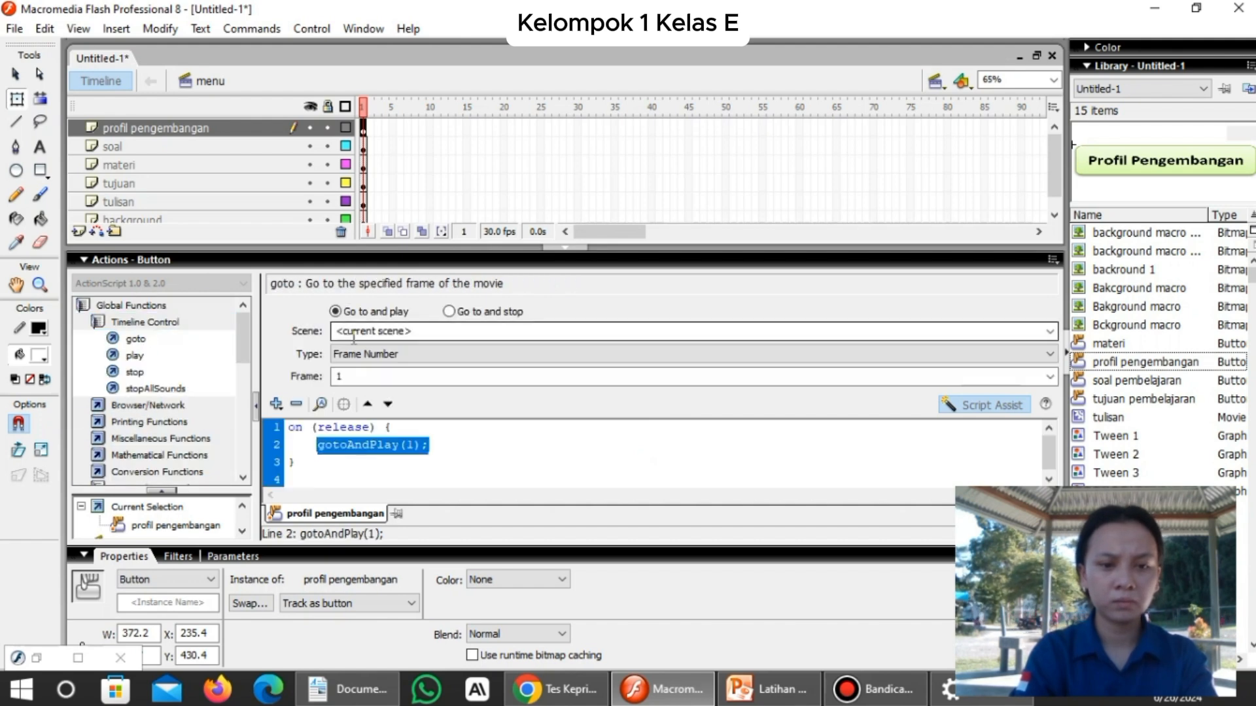
Set the Profil Pengembangan button's goto action to go to and stop at scene "profil", and return to the stage.
{"action": "left_click", "coordinate": [354, 337]}
{"action": "left_click", "coordinate": [448, 311]}
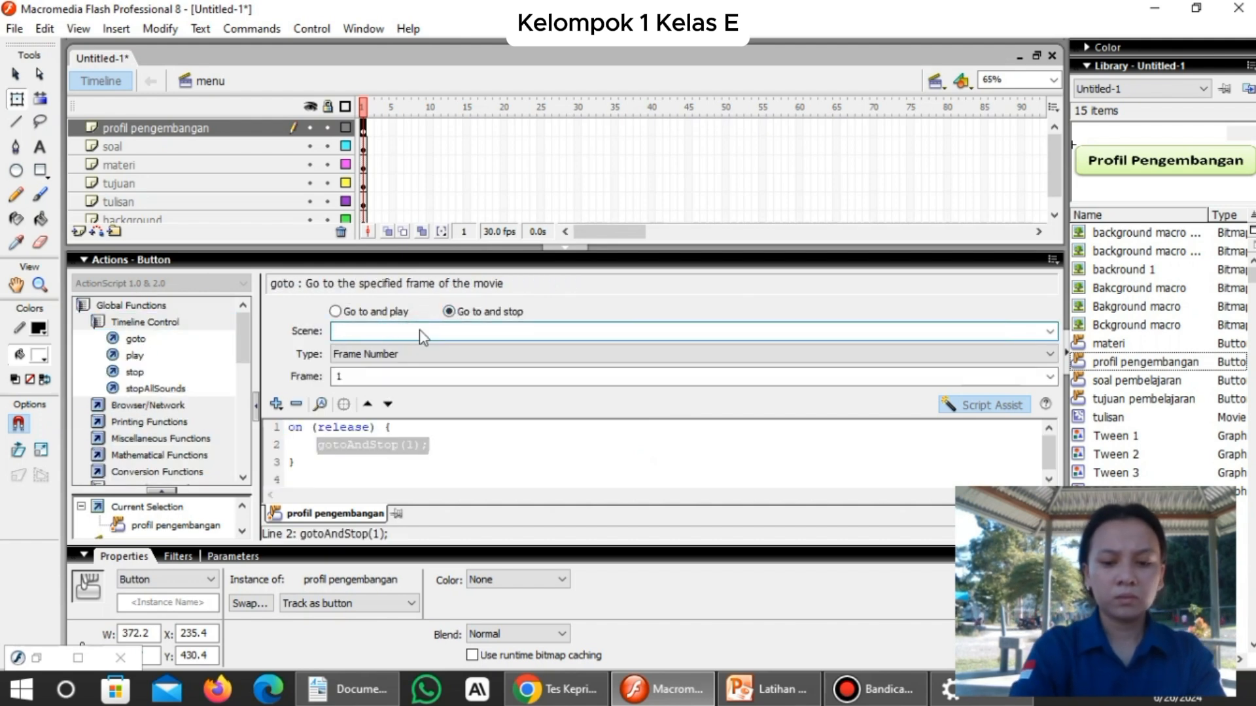
{"action": "left_click", "coordinate": [419, 330]}
{"action": "type", "text": "prof"}
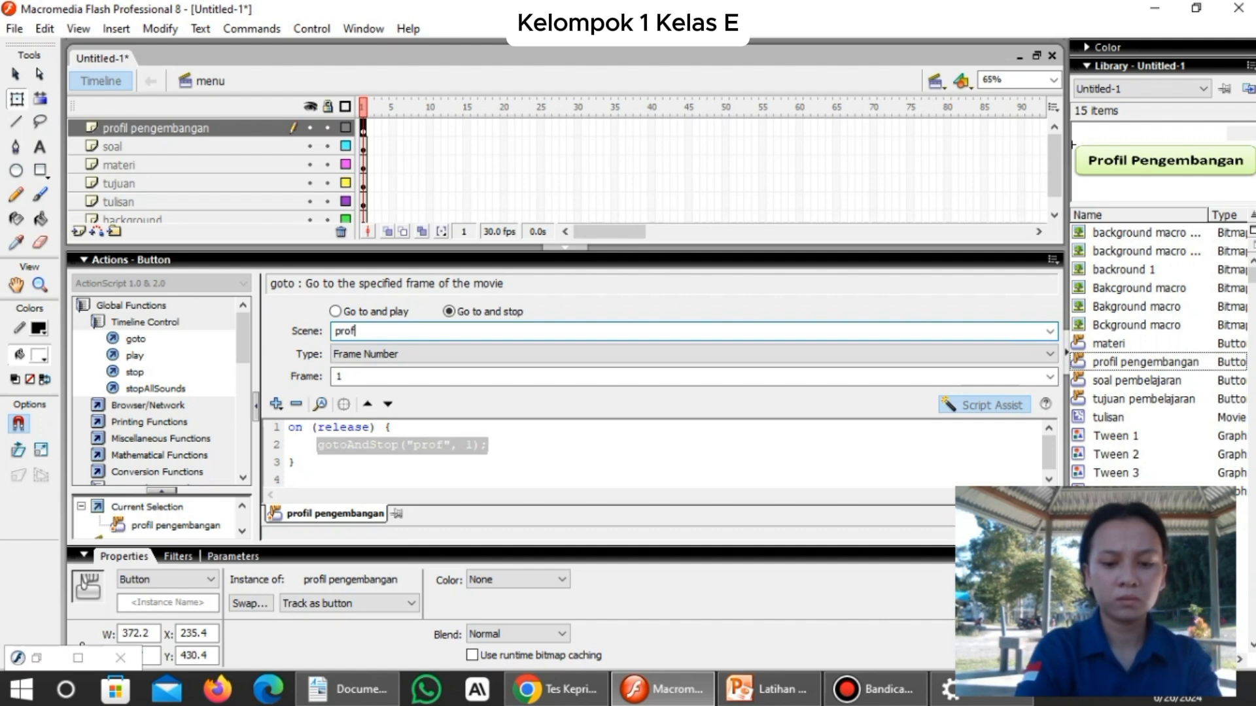
{"action": "type", "text": "il"}
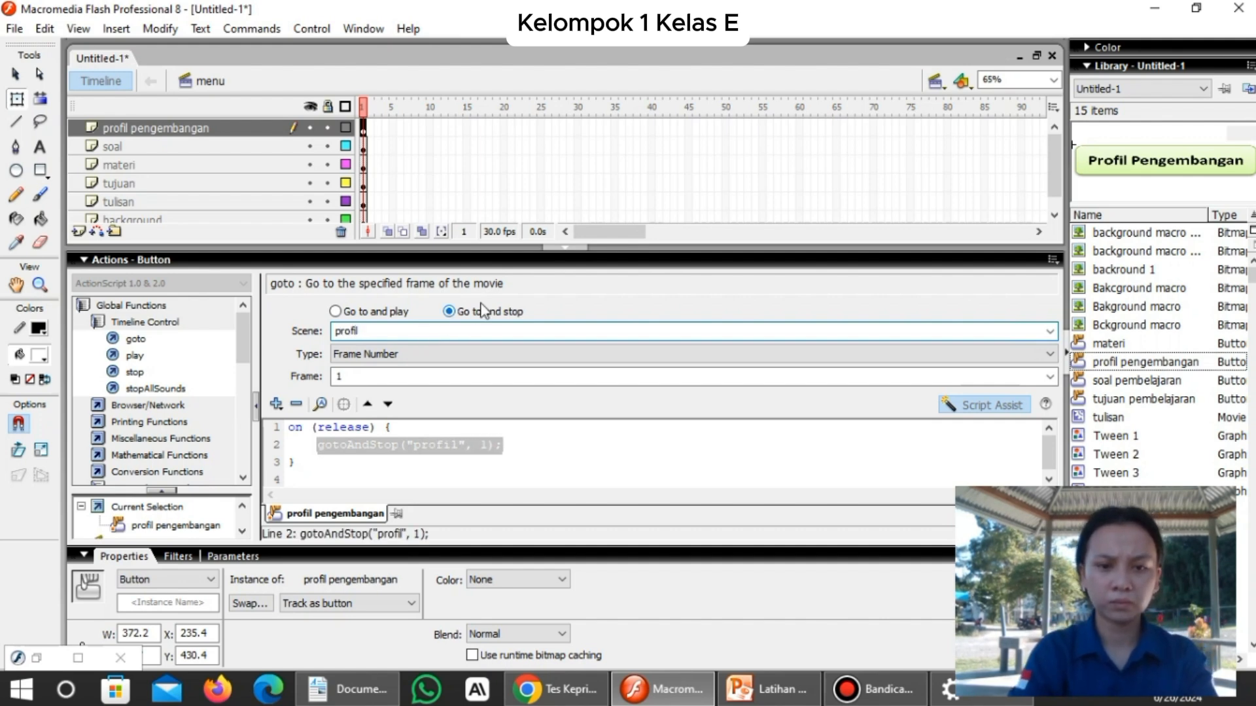
{"action": "left_click", "coordinate": [566, 247]}
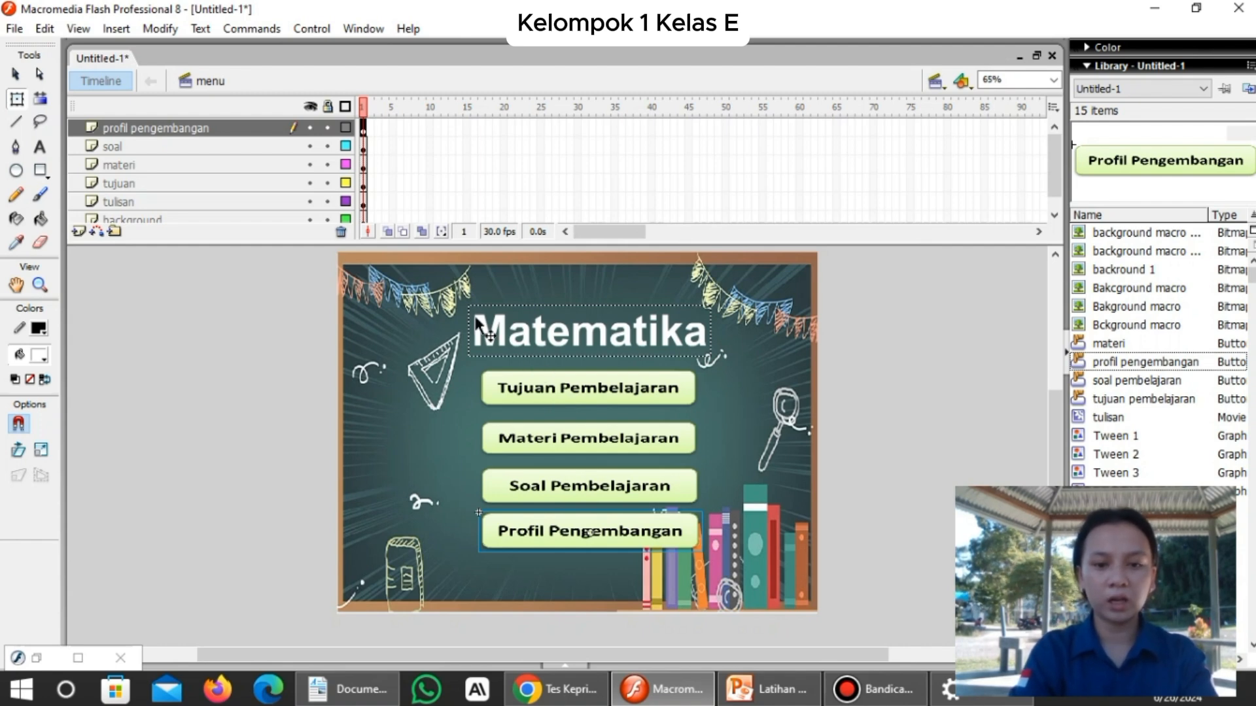
Test the movie, try the Tujuan Pembelajaran button in the preview, and close the preview.
{"action": "left_click", "coordinate": [312, 28]}
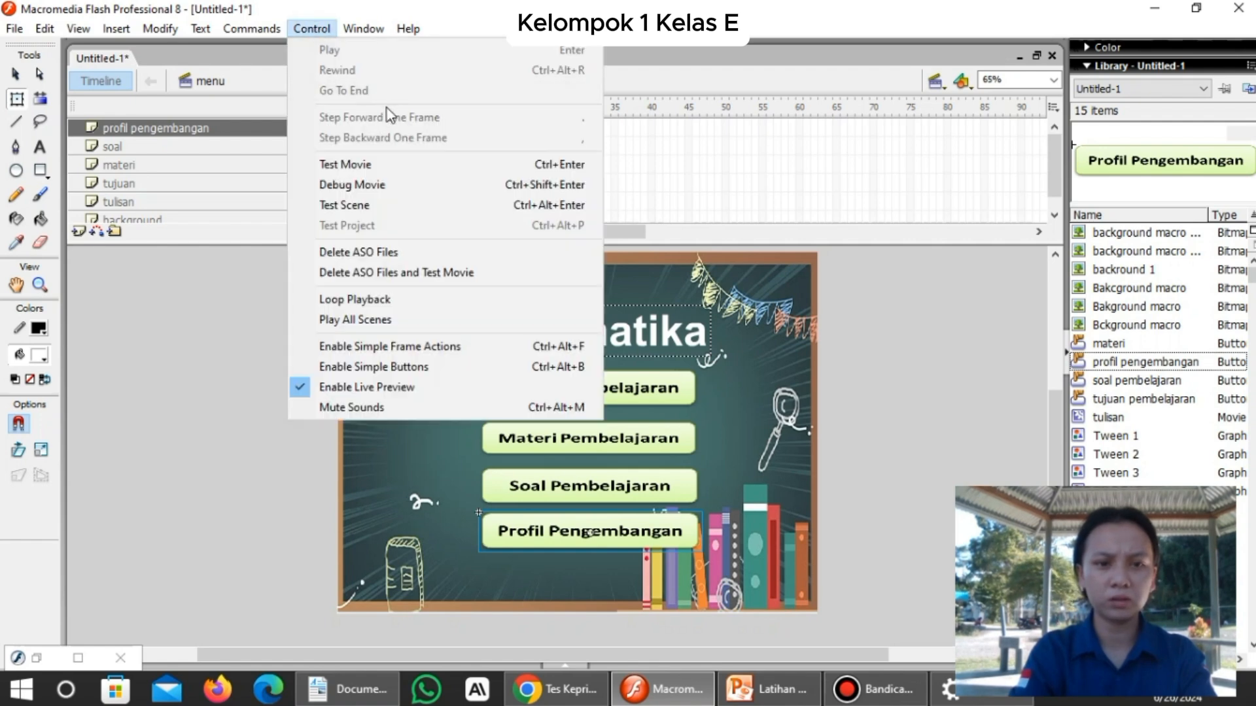
{"action": "left_click", "coordinate": [420, 162]}
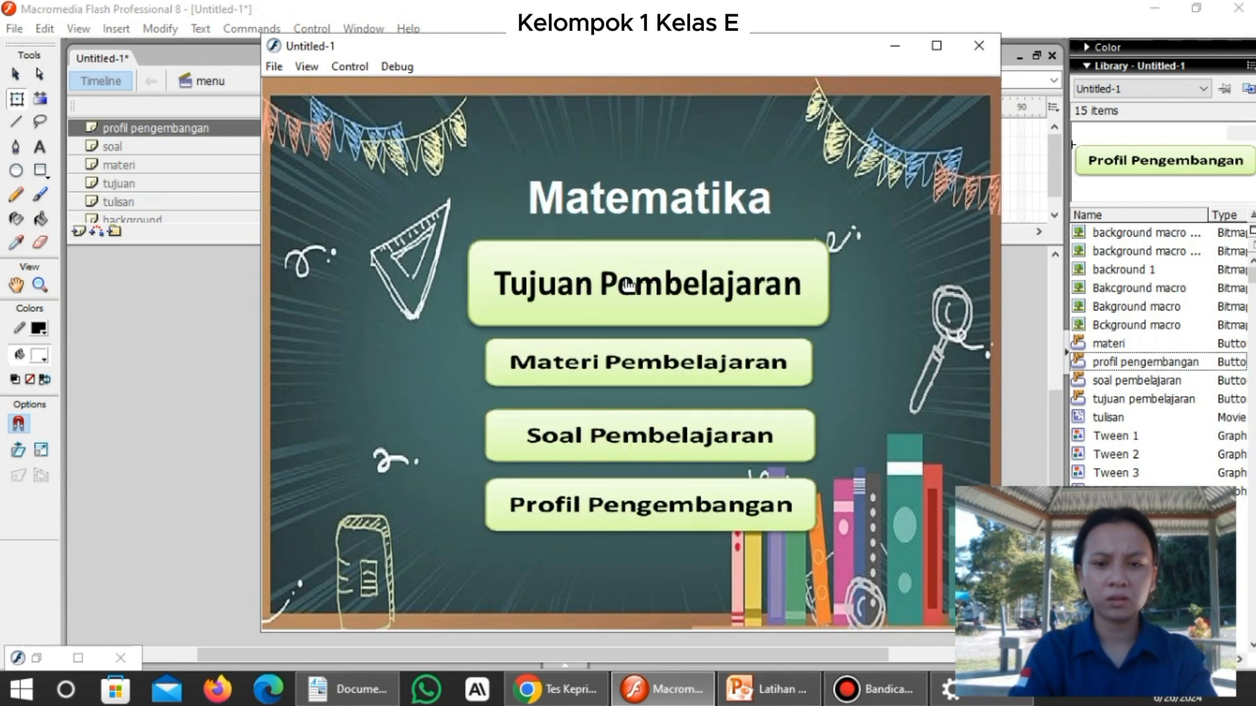
{"action": "left_click", "coordinate": [627, 286]}
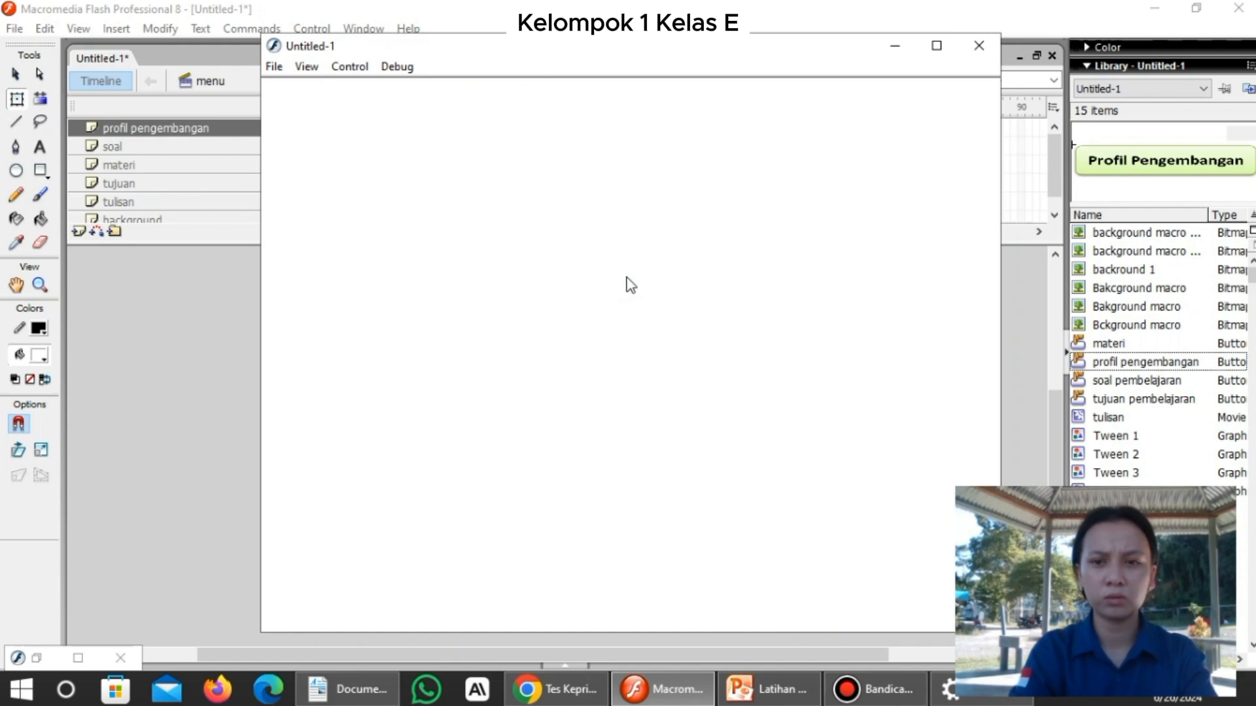
{"action": "left_click", "coordinate": [976, 44]}
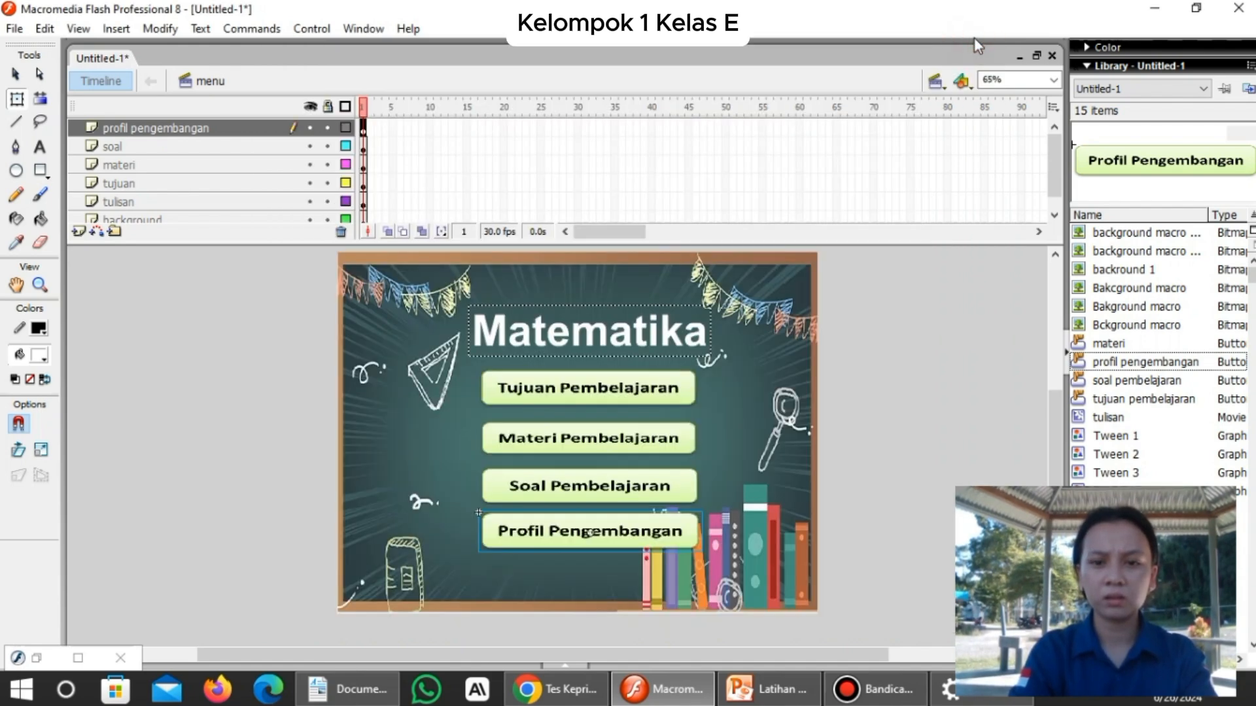
Test the movie again, trying the Materi Pembelajaran button this time, and close the preview.
{"action": "left_click", "coordinate": [546, 440]}
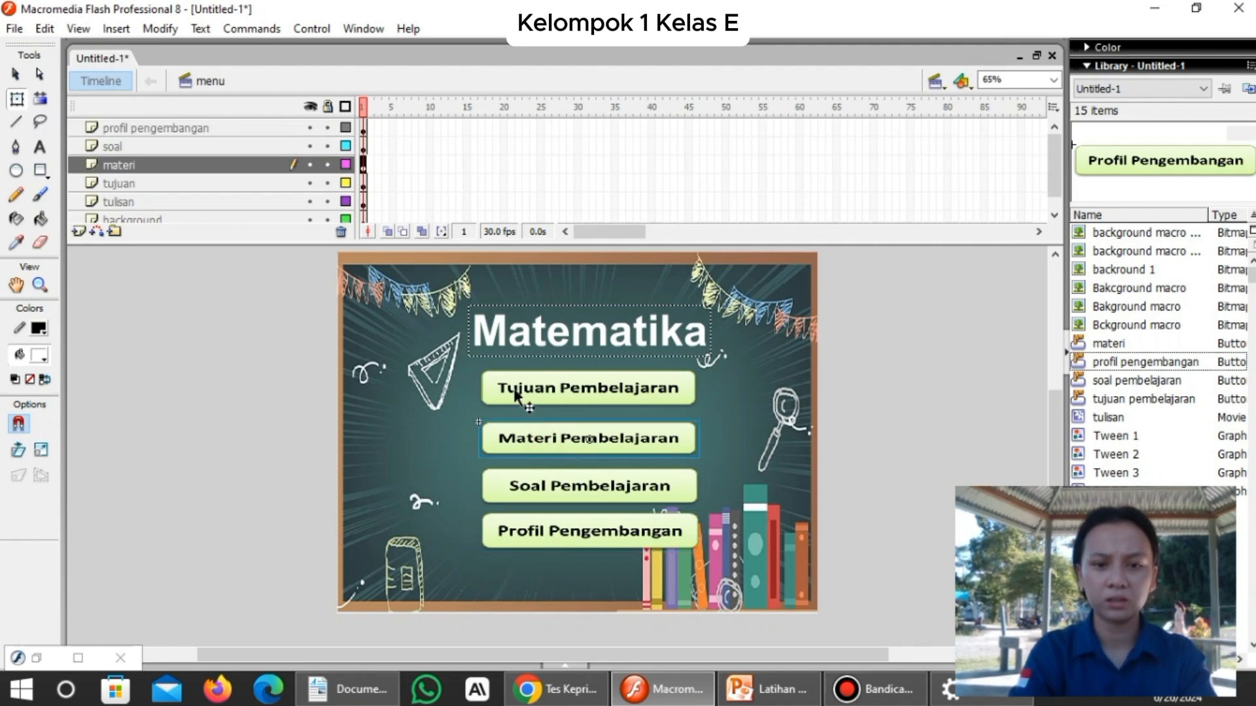
{"action": "left_click", "coordinate": [310, 28]}
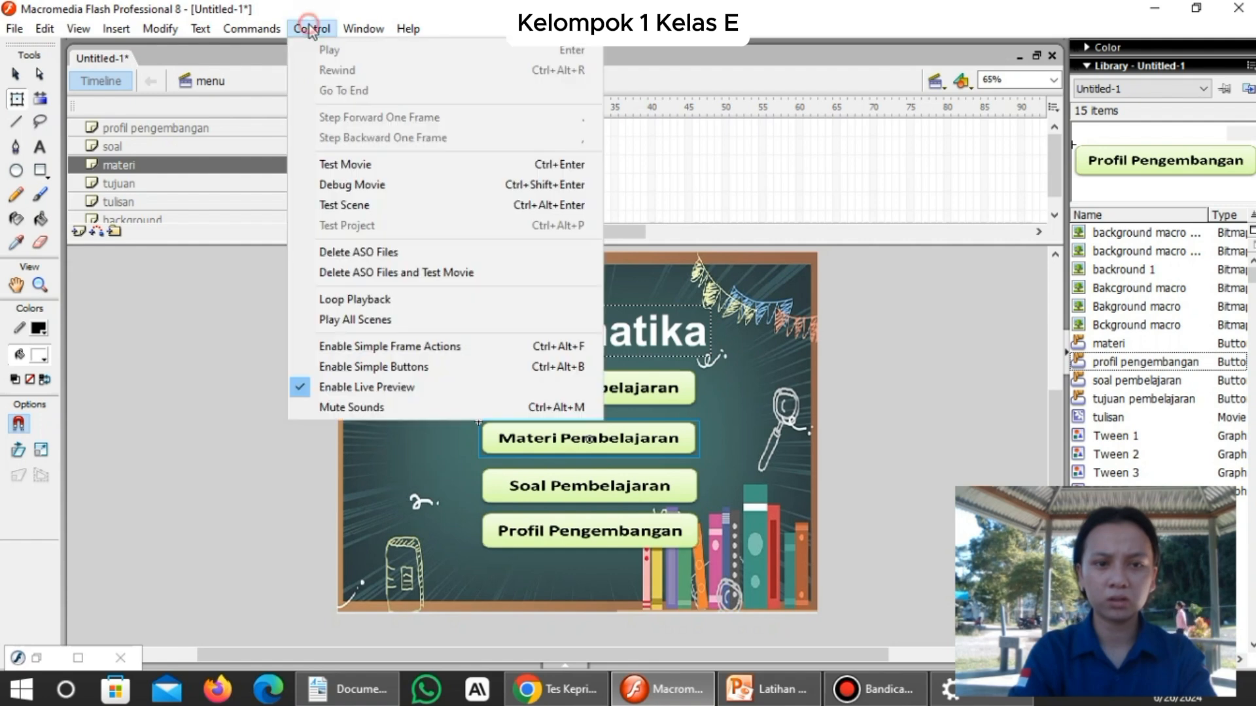
{"action": "left_click", "coordinate": [411, 169]}
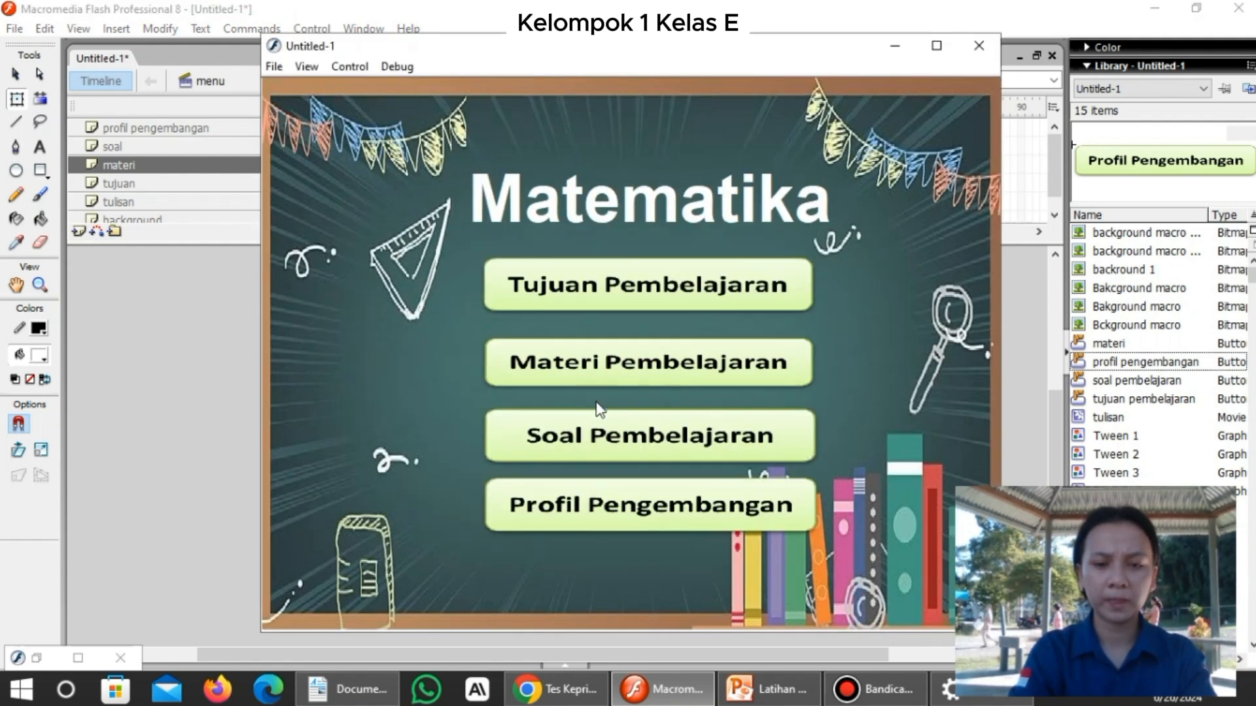
{"action": "left_click", "coordinate": [599, 378]}
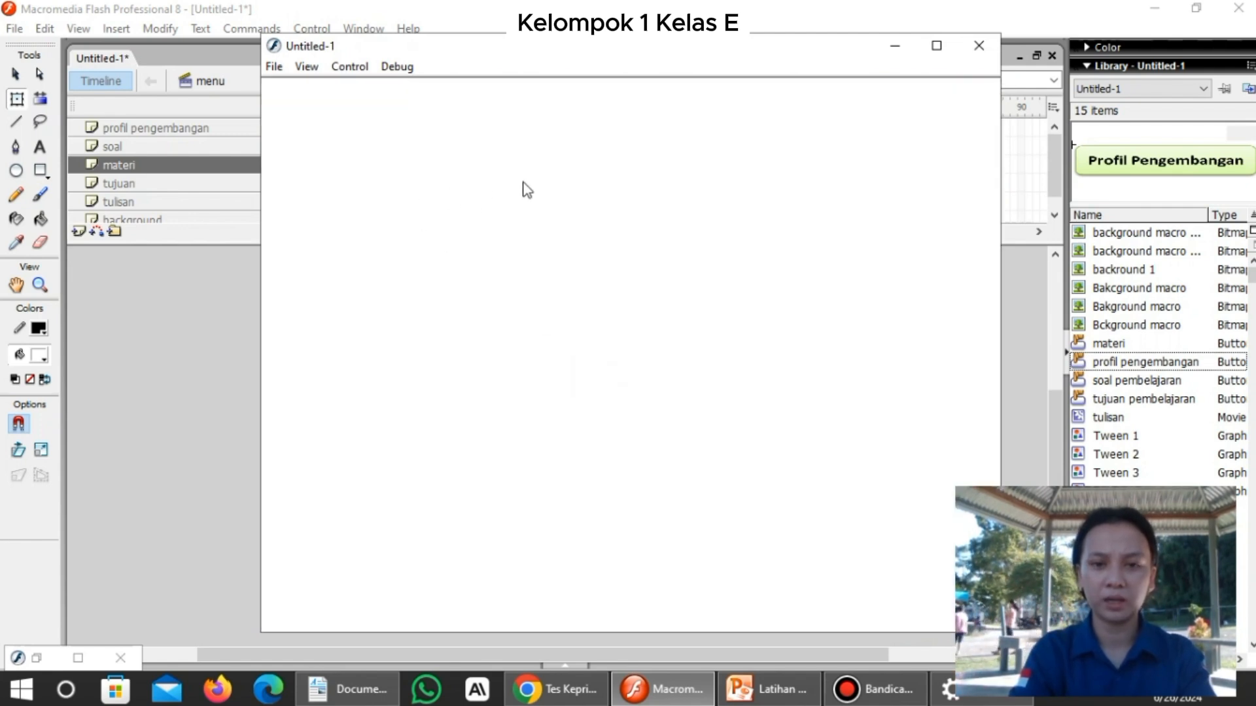
{"action": "left_click", "coordinate": [978, 45]}
Switch to scene "tujuan" and import the chalkboard background image to its stage without replacing existing library items.
{"action": "left_click", "coordinate": [545, 392]}
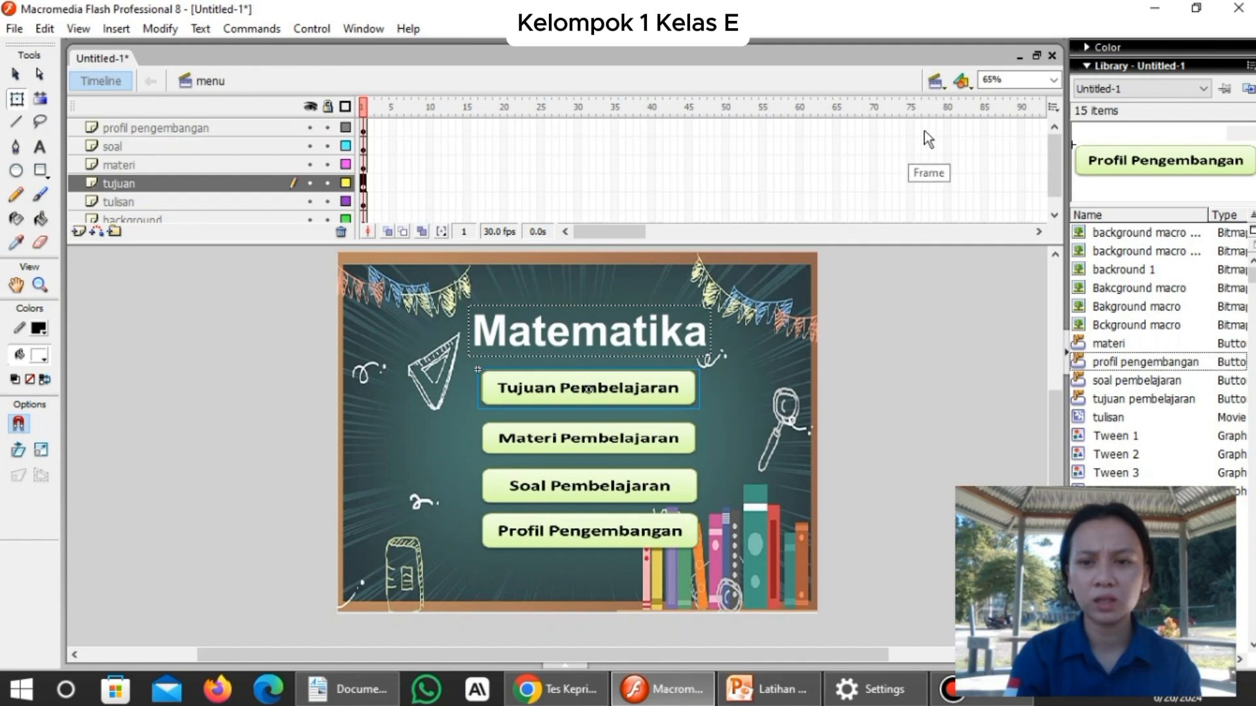
{"action": "left_click", "coordinate": [946, 91]}
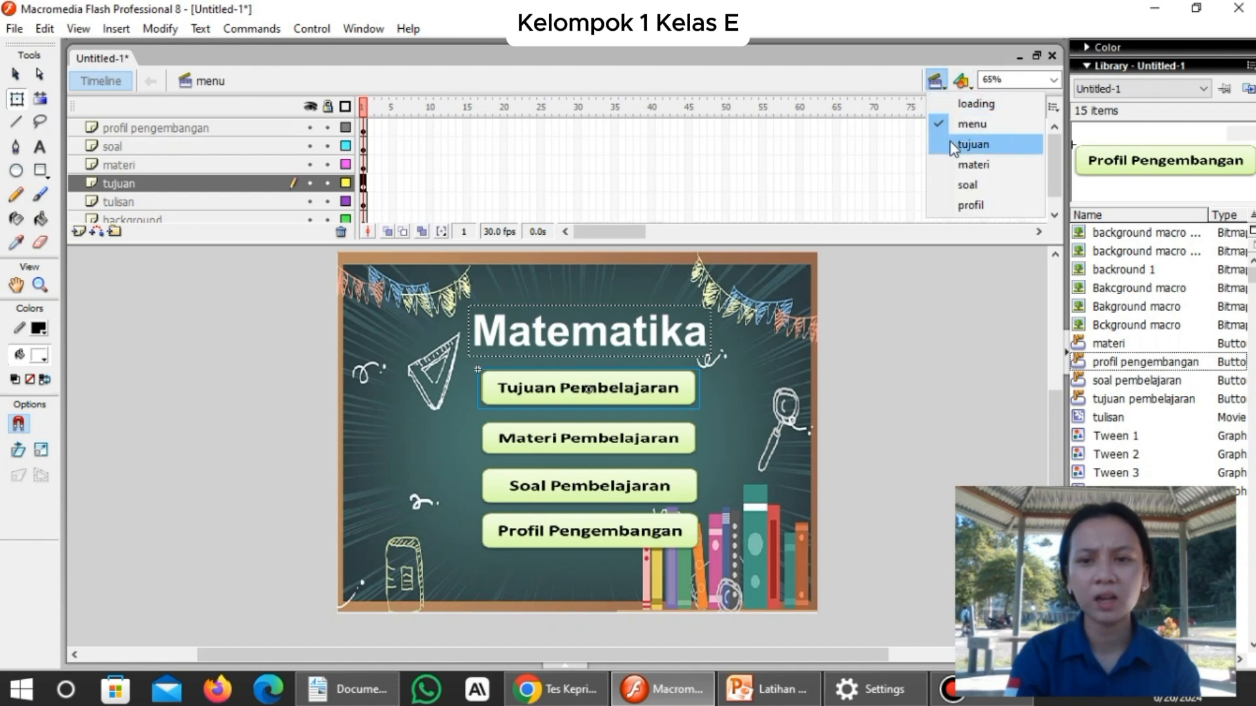
{"action": "left_click", "coordinate": [973, 144]}
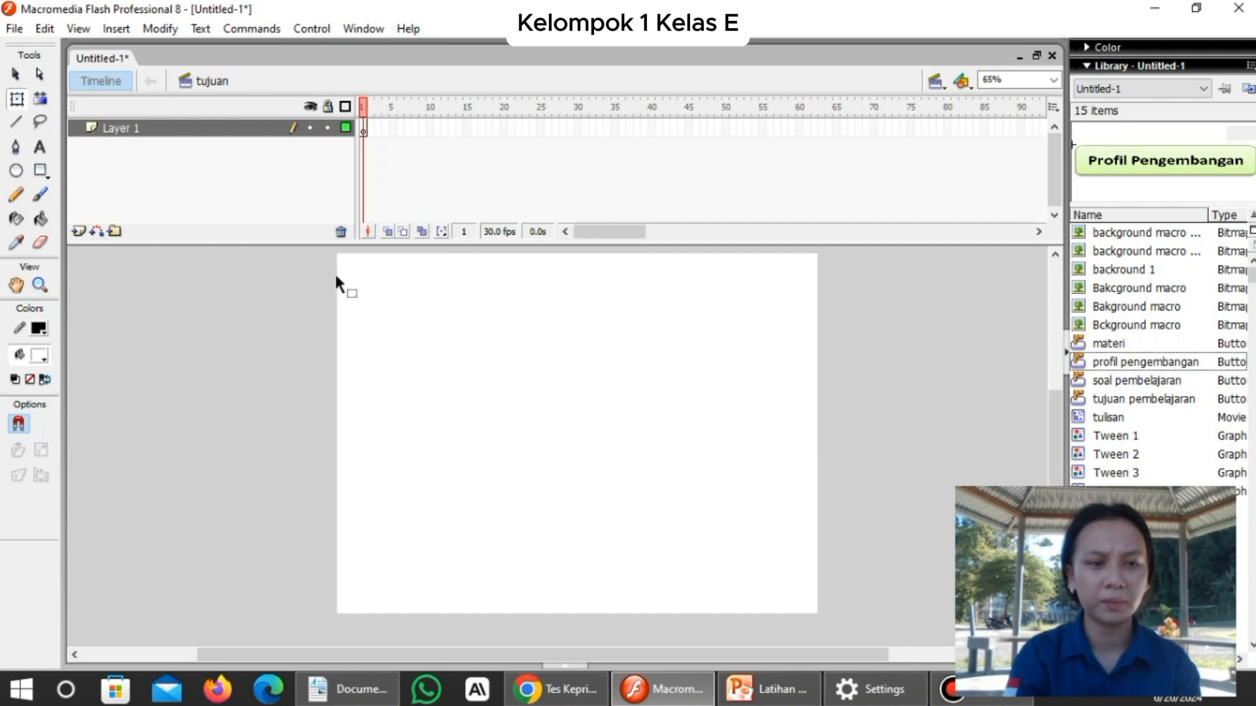
{"action": "left_click", "coordinate": [15, 31]}
{"action": "mouse_move", "coordinate": [182, 307]}
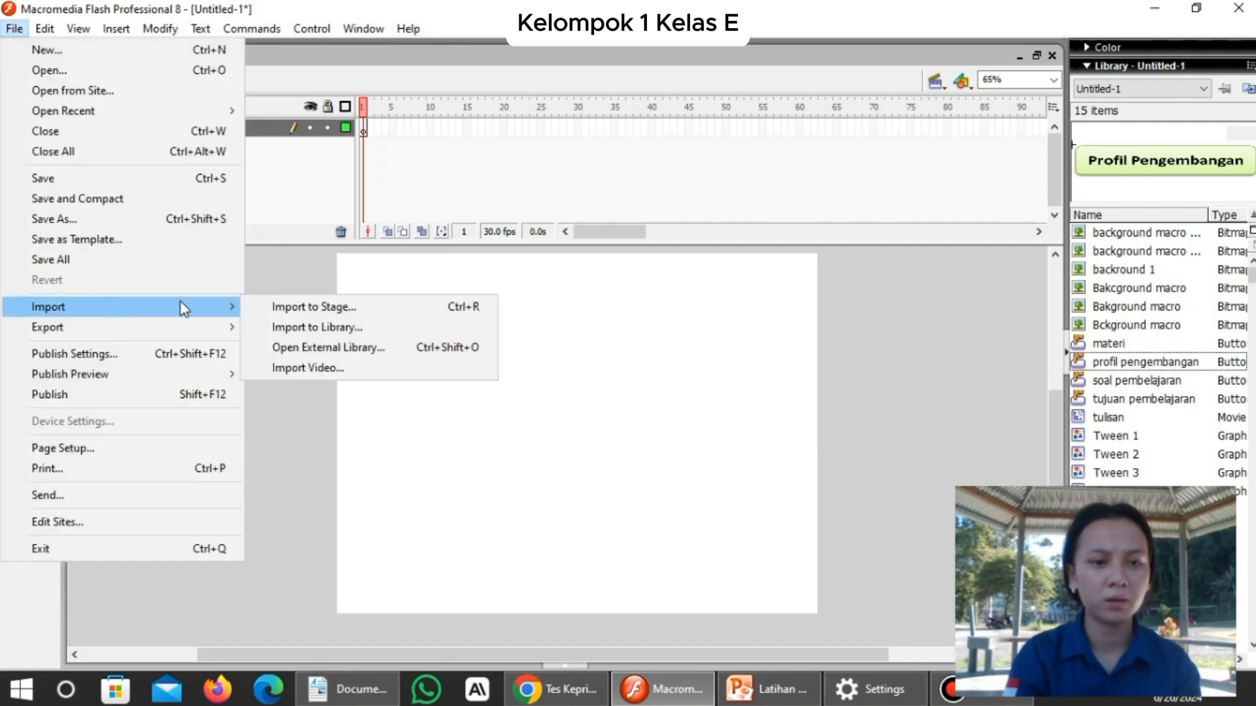
{"action": "left_click", "coordinate": [308, 306]}
{"action": "double_click", "coordinate": [554, 255]}
{"action": "double_click", "coordinate": [571, 234]}
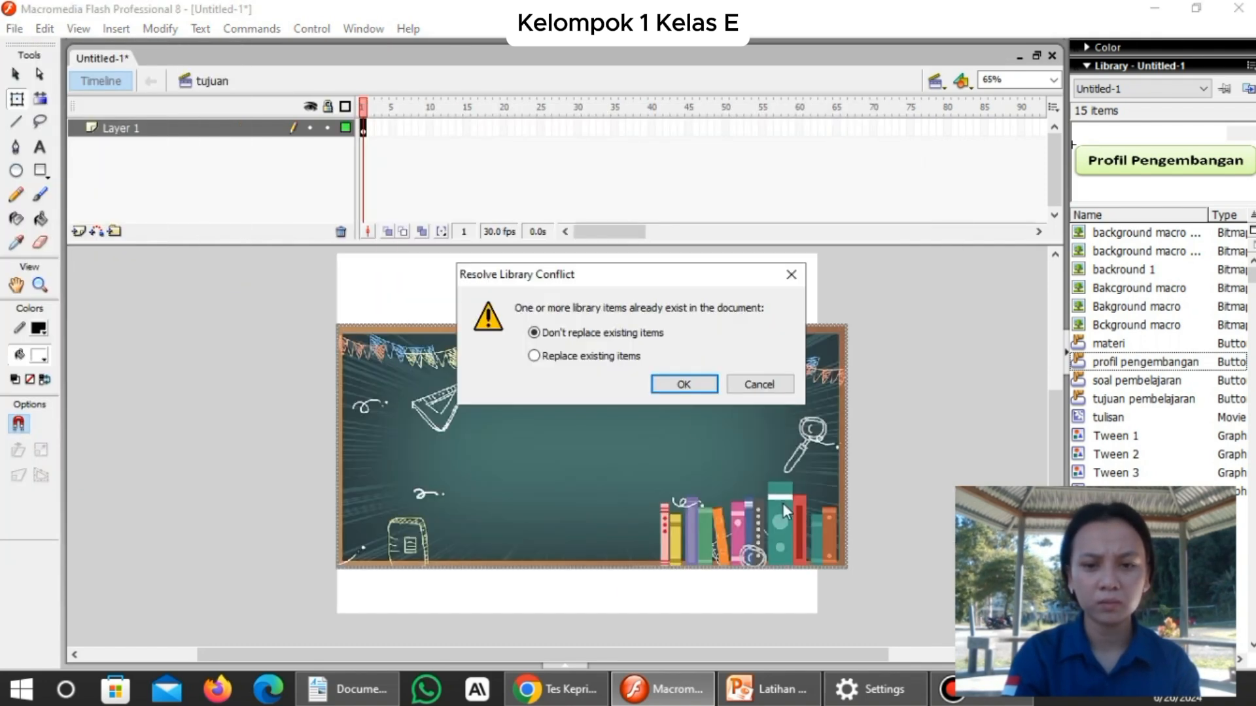
{"action": "left_click", "coordinate": [665, 388]}
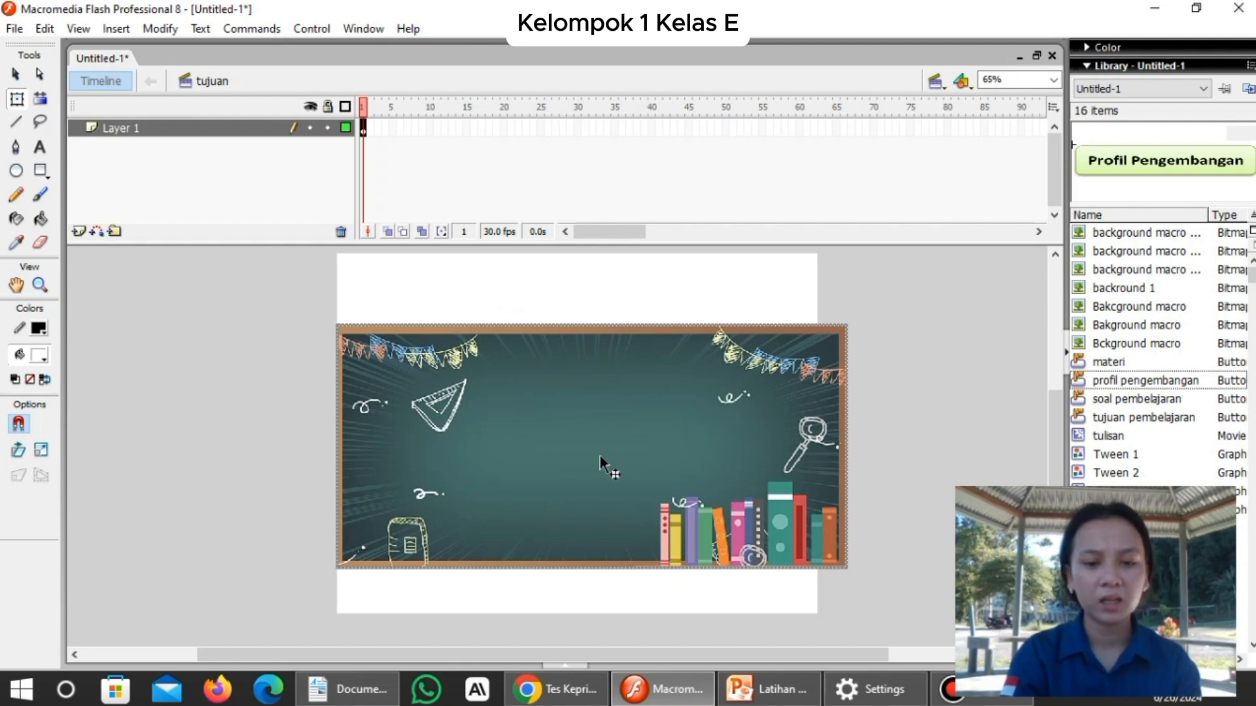
Resize the chalkboard background to 800 wide by 600 high and move it up to cover the stage.
{"action": "left_click", "coordinate": [566, 666]}
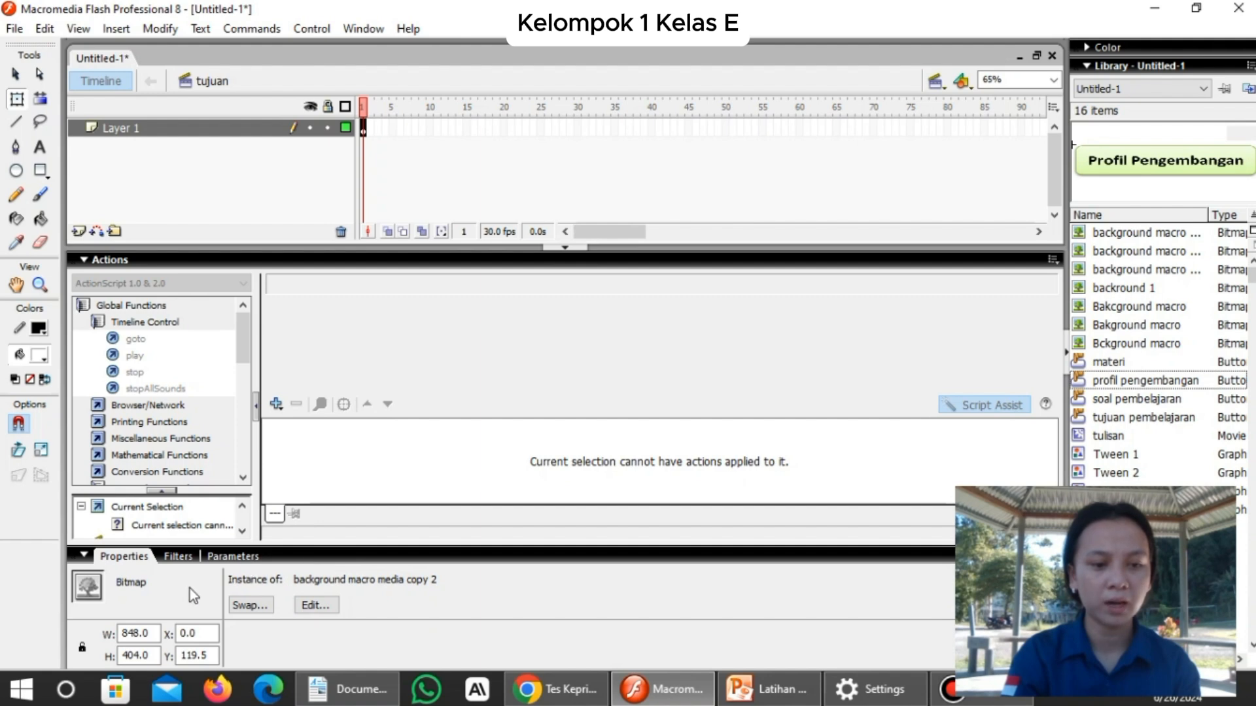
{"action": "left_click", "coordinate": [145, 632]}
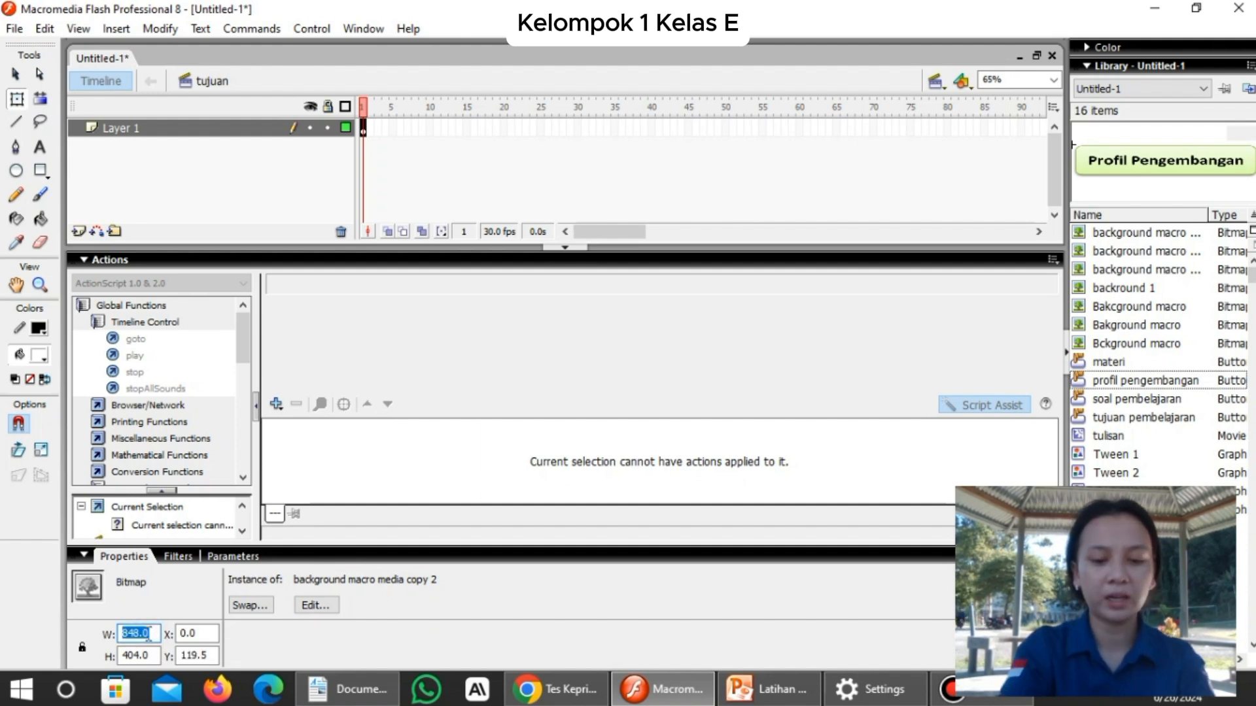
{"action": "type", "text": "800"}
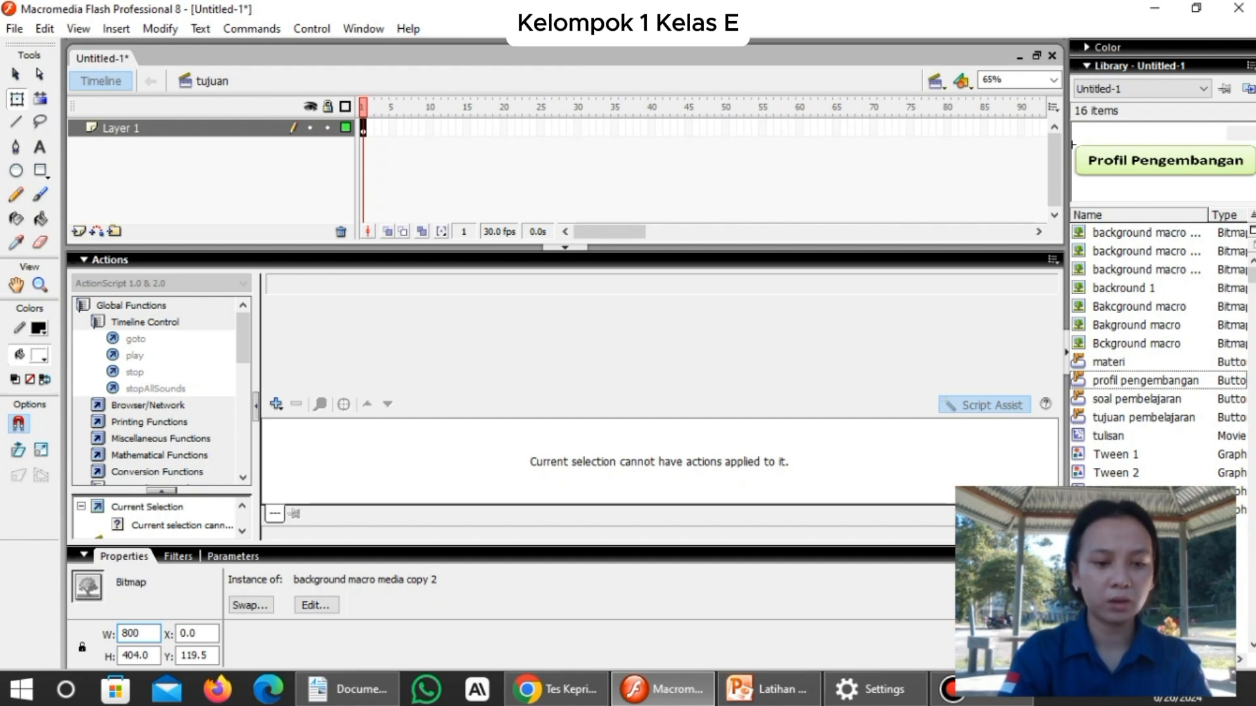
{"action": "left_click", "coordinate": [150, 657]}
{"action": "key", "text": "BackSpace"}
{"action": "key", "text": "BackSpace"}
{"action": "key", "text": "BackSpace"}
{"action": "key", "text": "BackSpace"}
{"action": "key", "text": "BackSpace"}
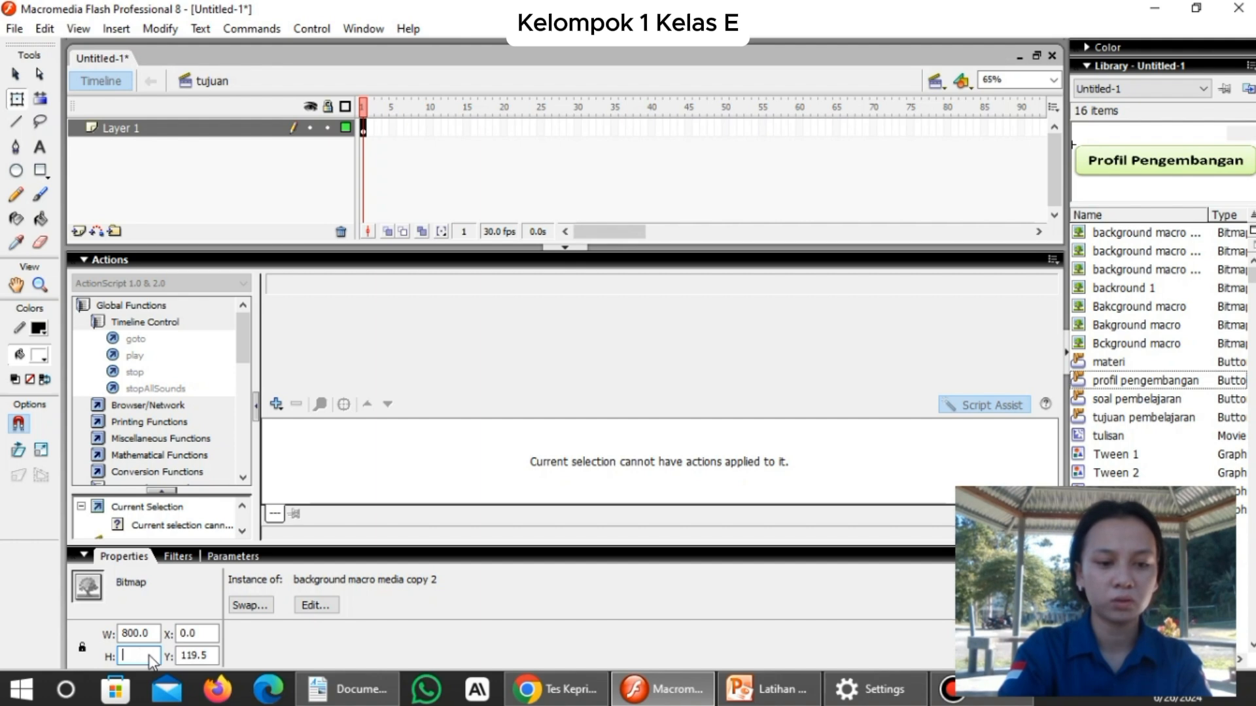
{"action": "type", "text": "600"}
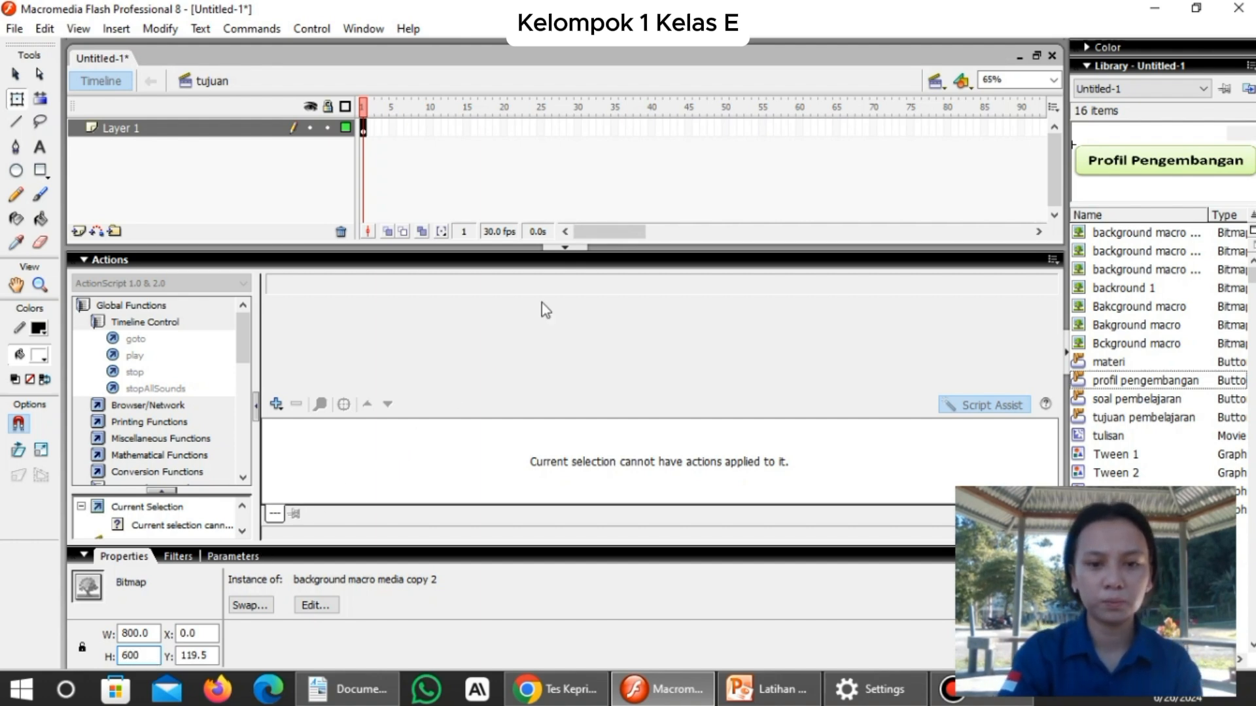
{"action": "left_click", "coordinate": [567, 247]}
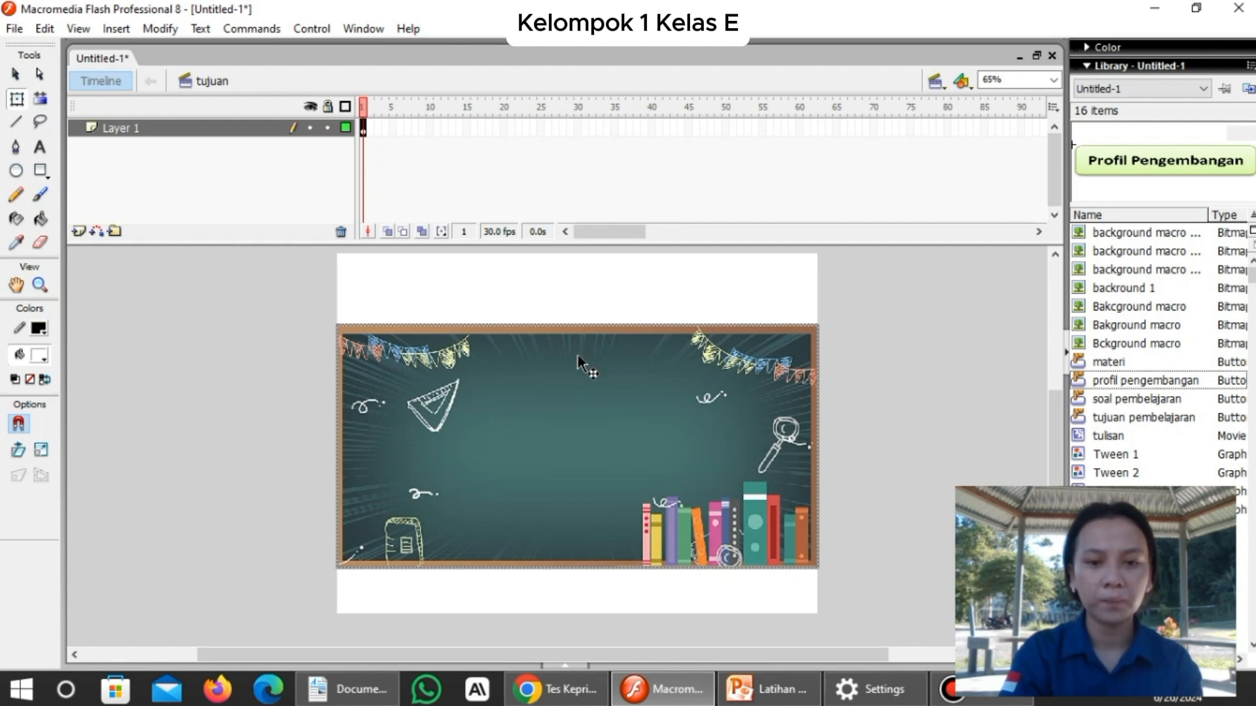
{"action": "key", "text": "ctrl+alt+9"}
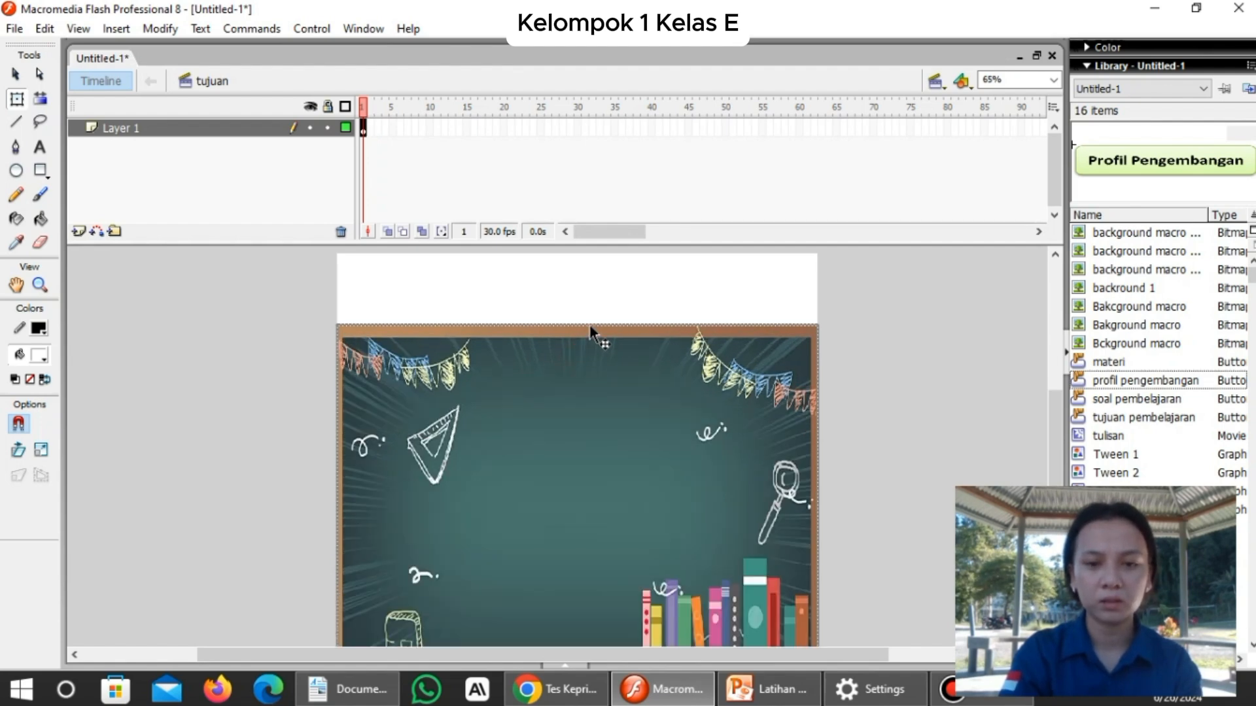
{"action": "left_click_drag", "start_coordinate": [590, 327], "coordinate": [590, 254]}
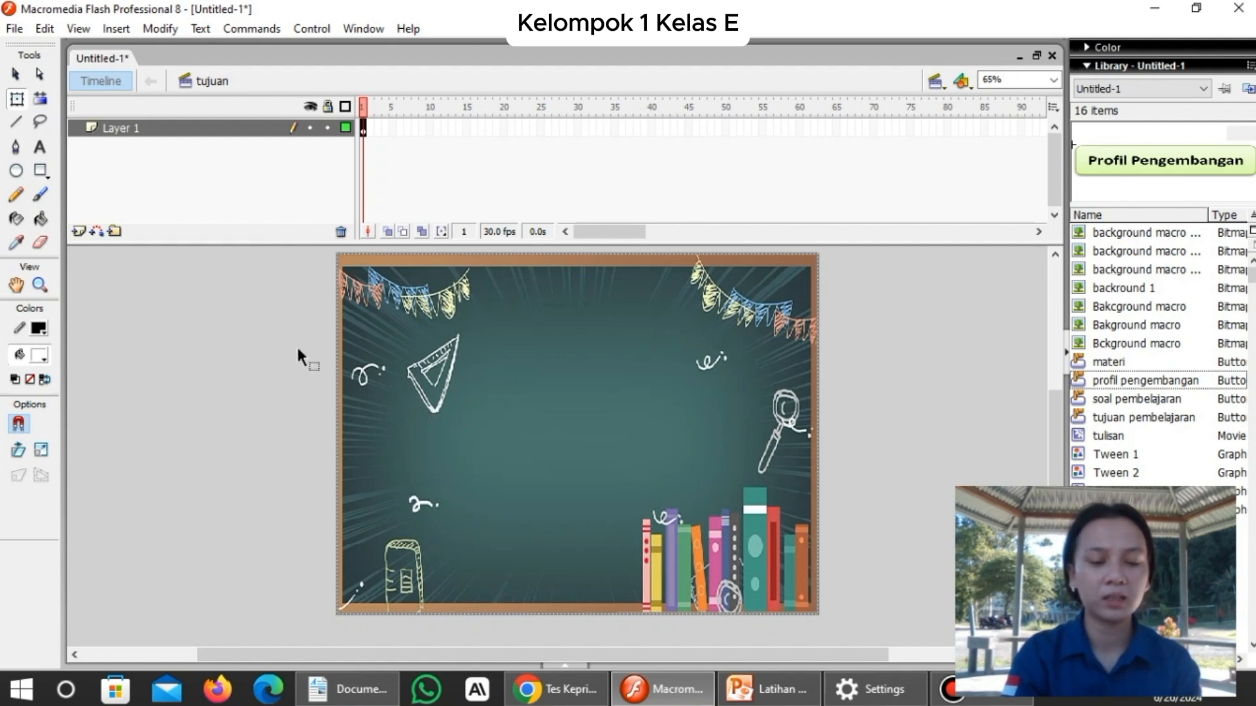
Add two new layers above the image layer in scene "tujuan" and rename the image layer "background".
{"action": "left_click", "coordinate": [81, 233]}
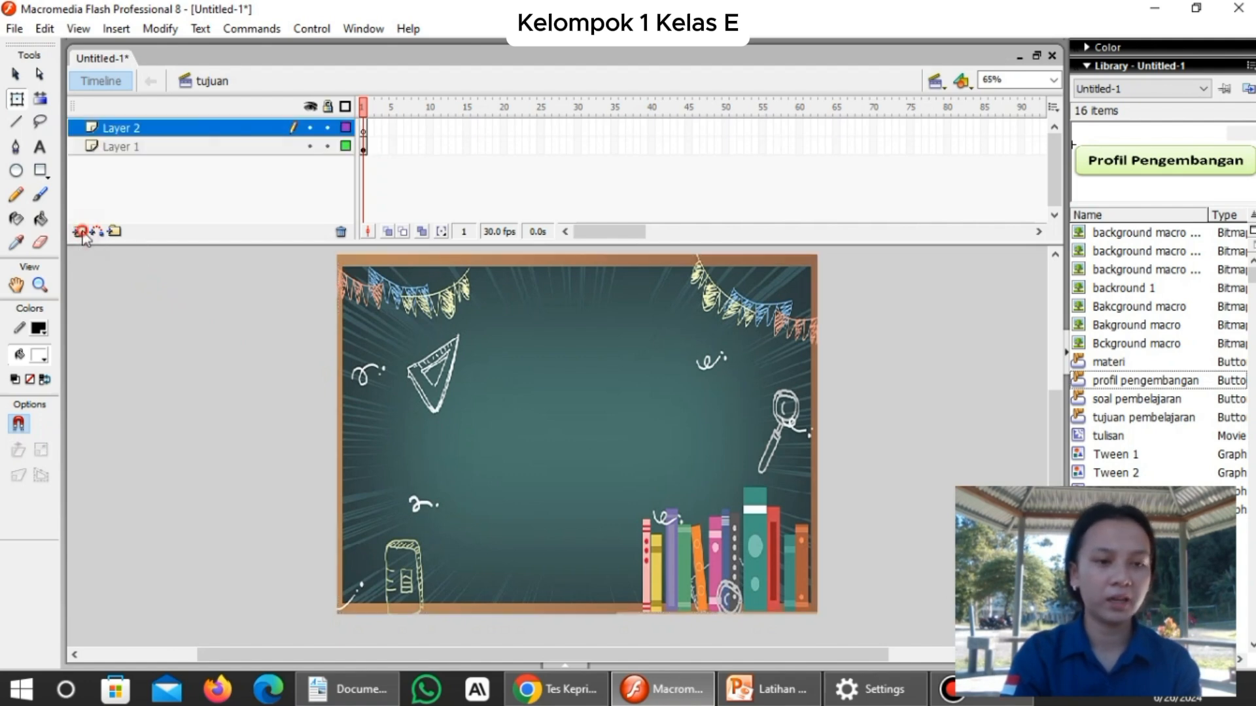
{"action": "left_click", "coordinate": [80, 233]}
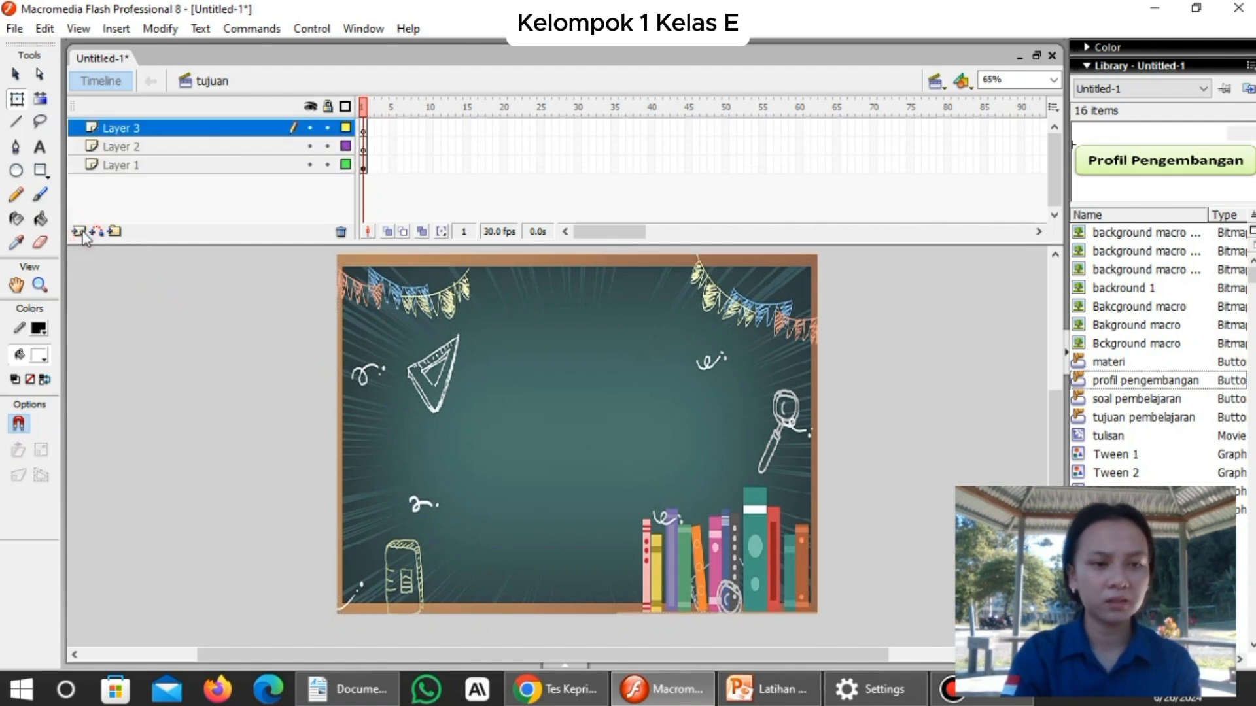
{"action": "double_click", "coordinate": [148, 166]}
{"action": "key", "text": "BackSpace"}
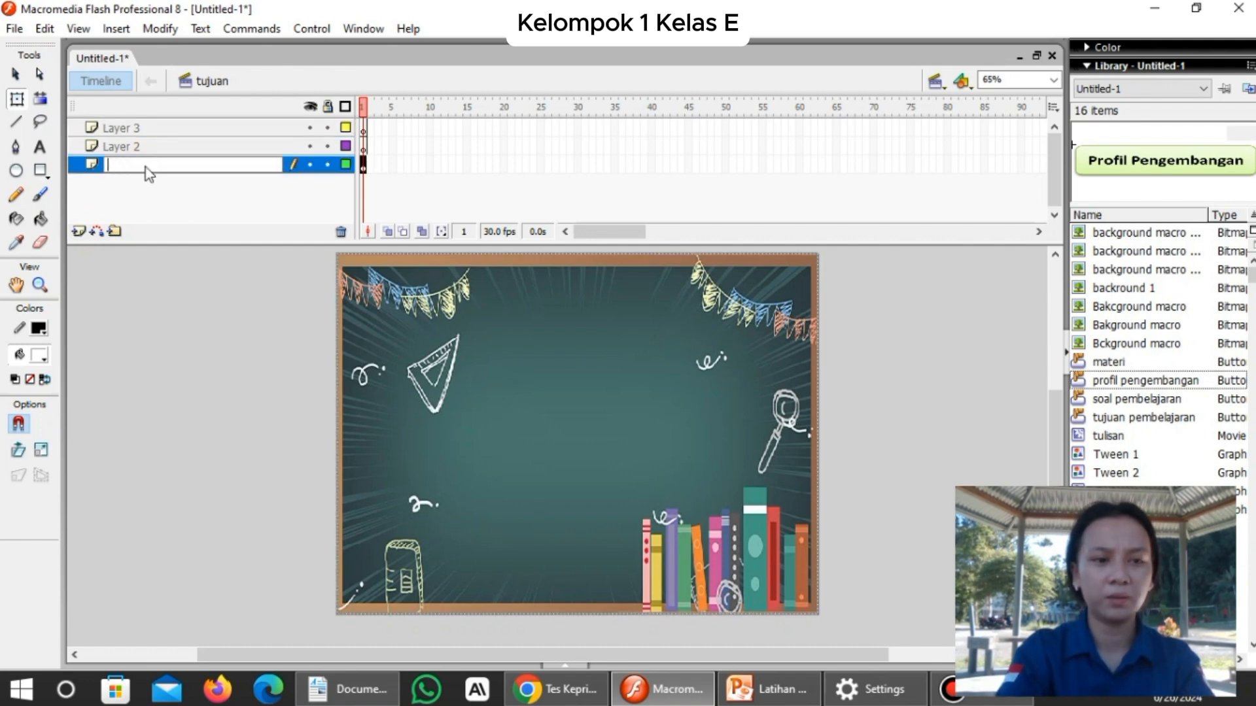
{"action": "type", "text": "b"}
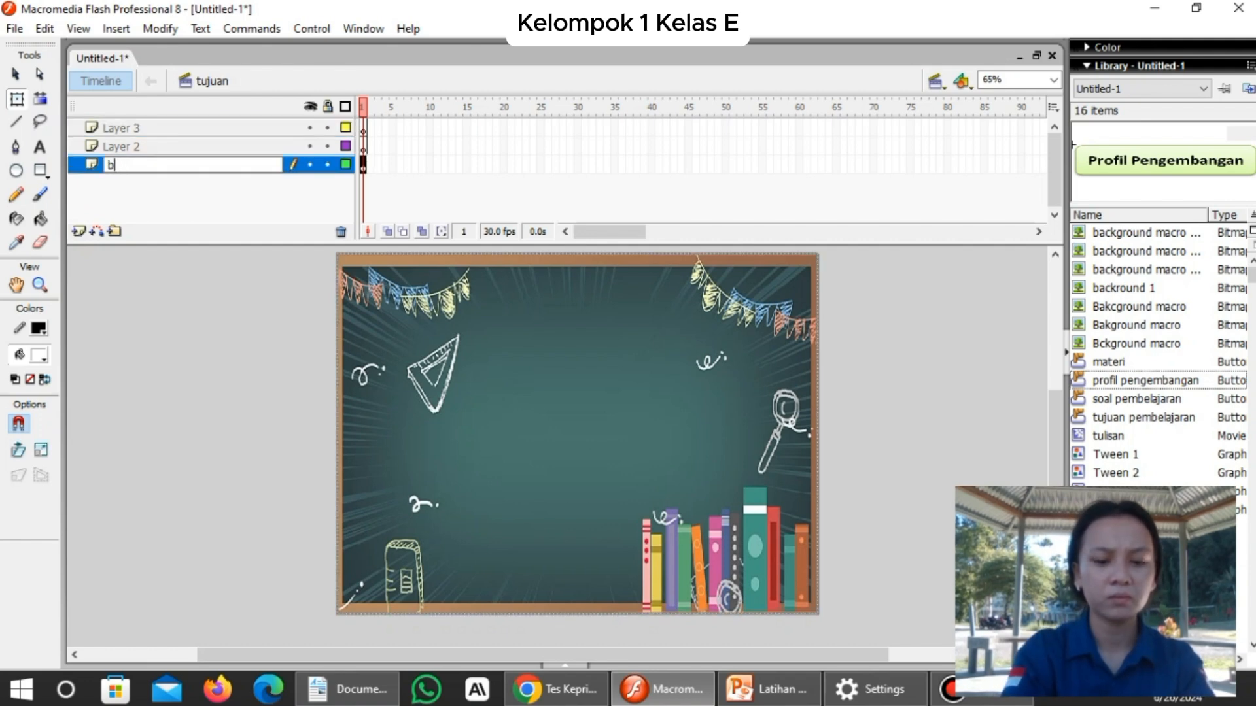
{"action": "type", "text": "ackground"}
{"action": "key", "text": "Return"}
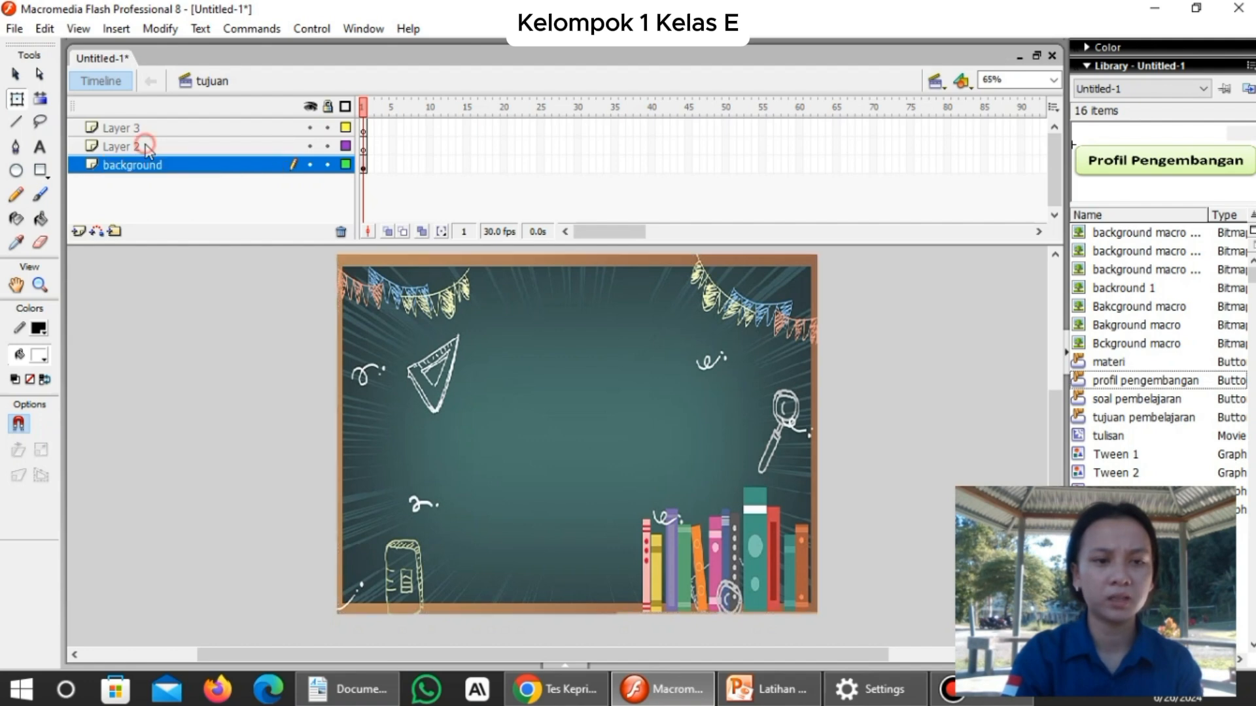
Rename the layer directly above the background layer "judul" and the topmost layer "isi".
{"action": "left_click", "coordinate": [145, 145]}
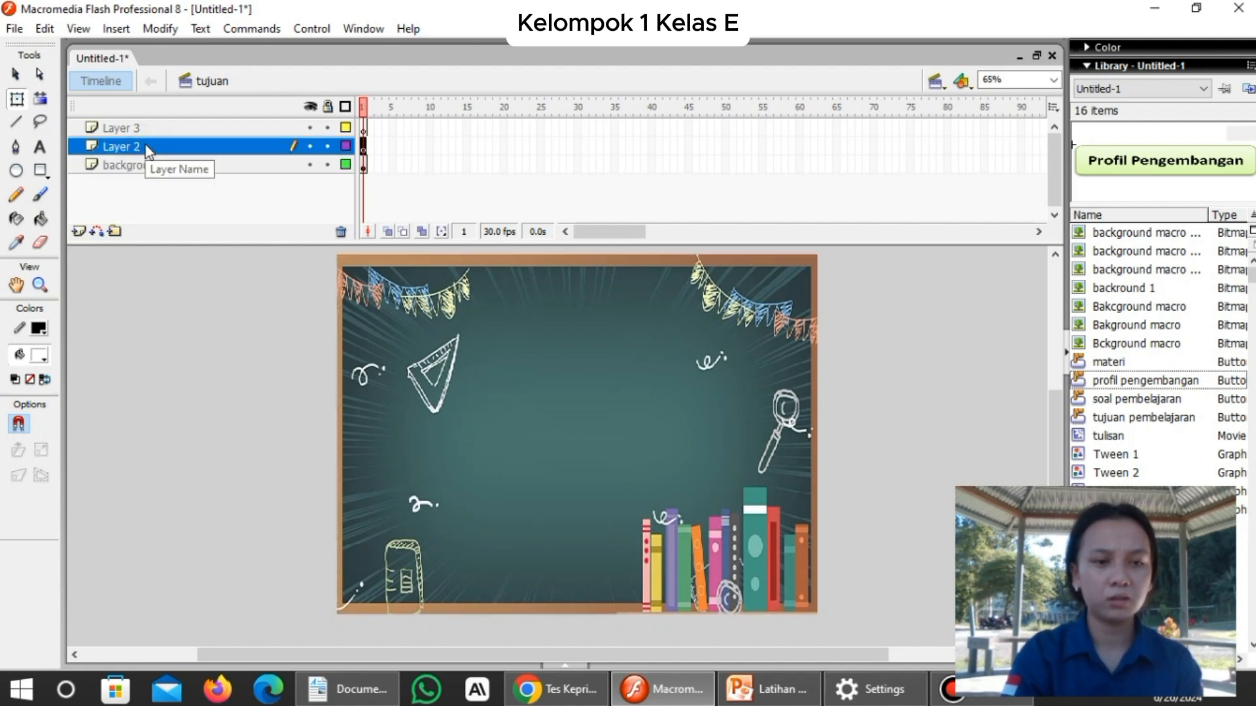
{"action": "double_click", "coordinate": [147, 148]}
{"action": "type", "text": "judul"}
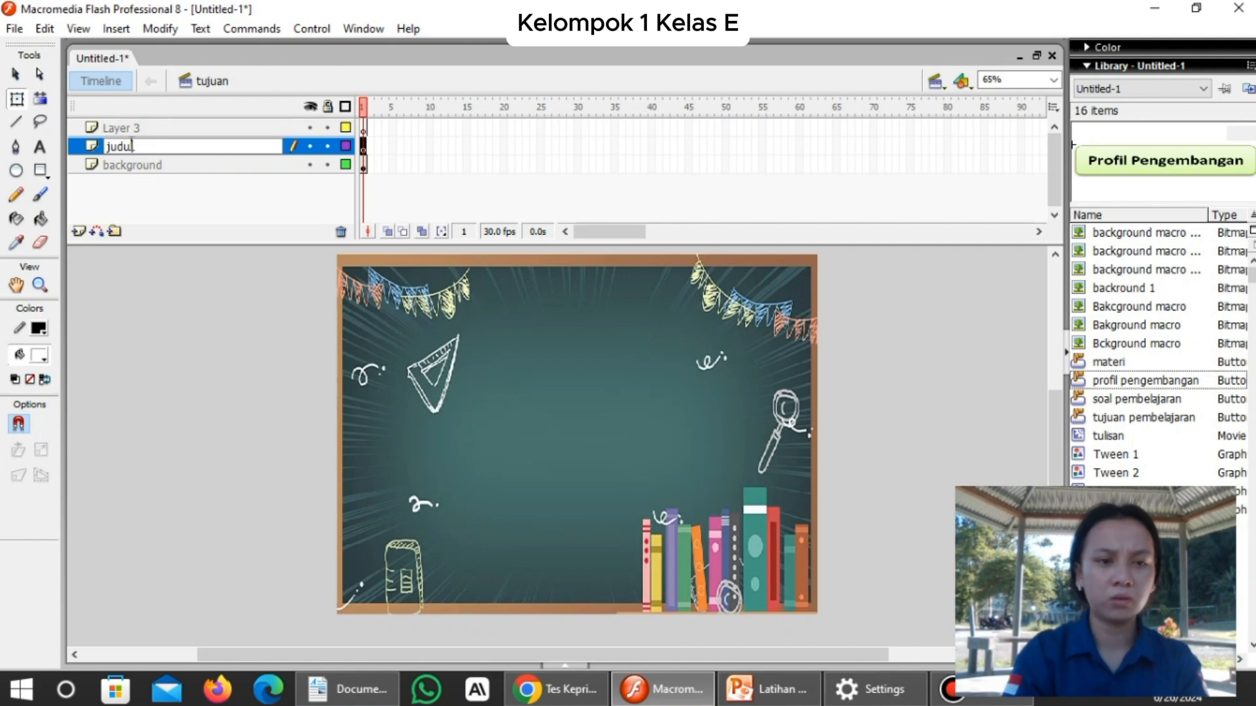
{"action": "key", "text": "Return"}
{"action": "double_click", "coordinate": [147, 127]}
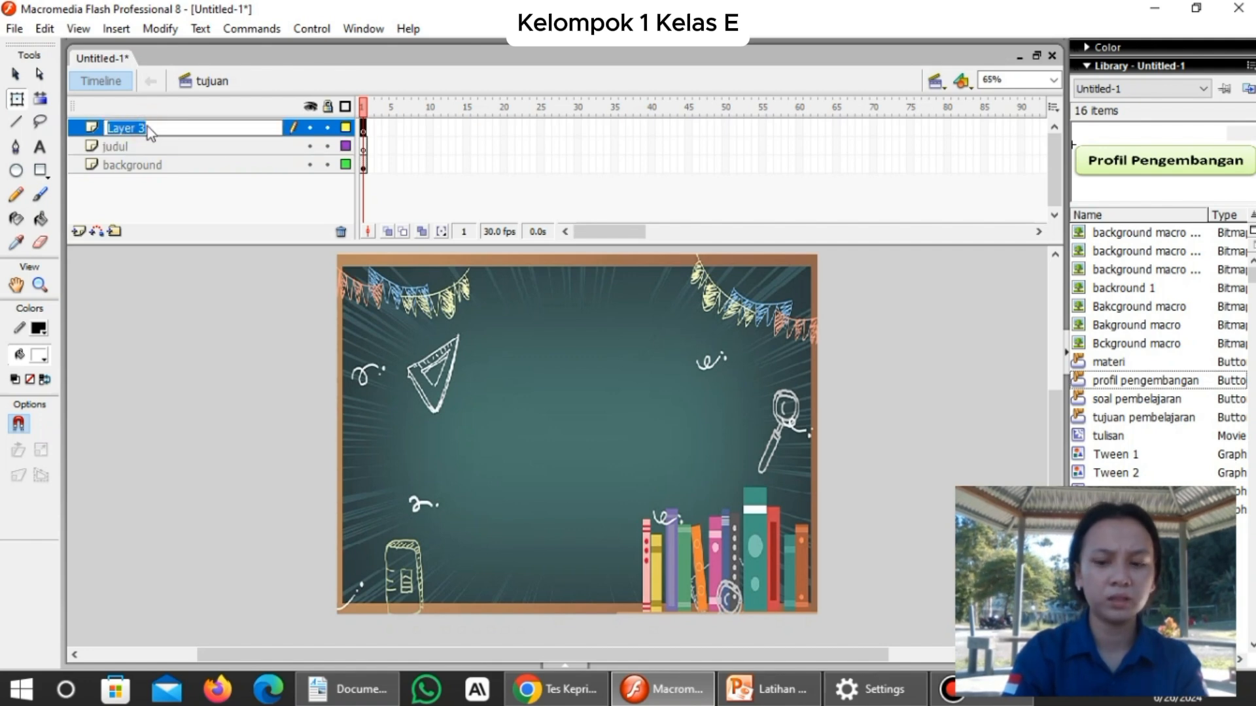
{"action": "key", "text": "BackSpace"}
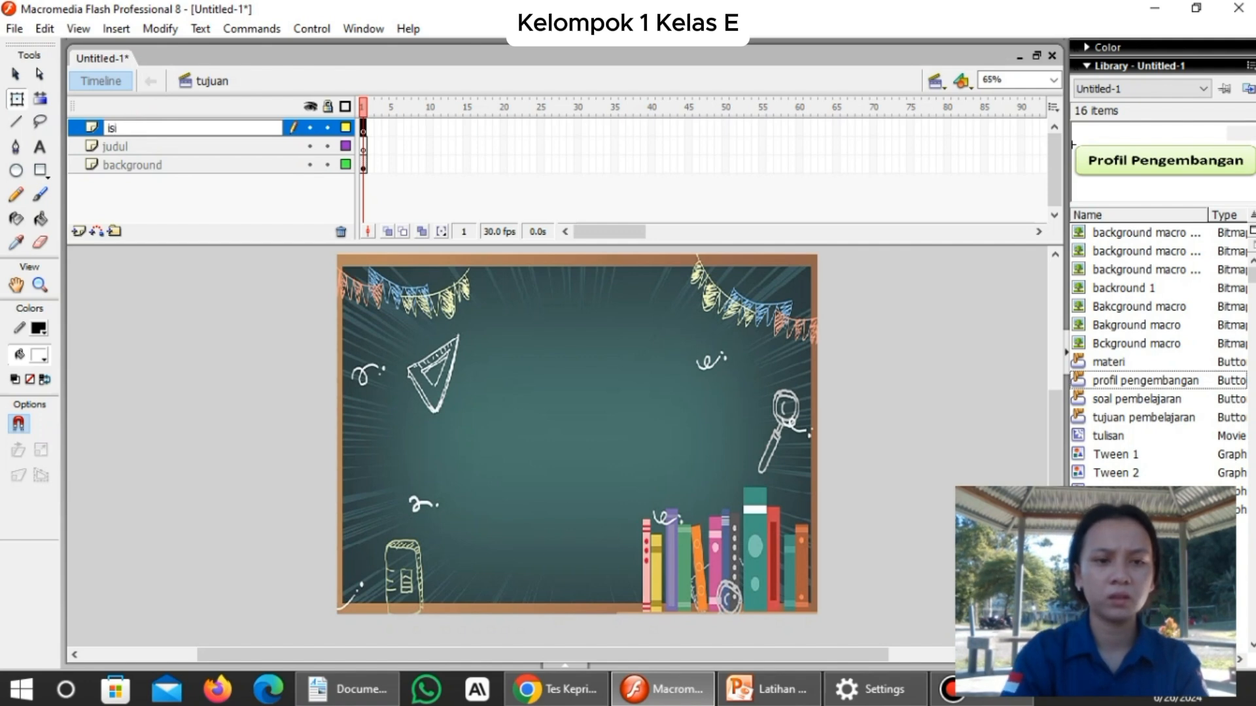
{"action": "key", "text": "Return"}
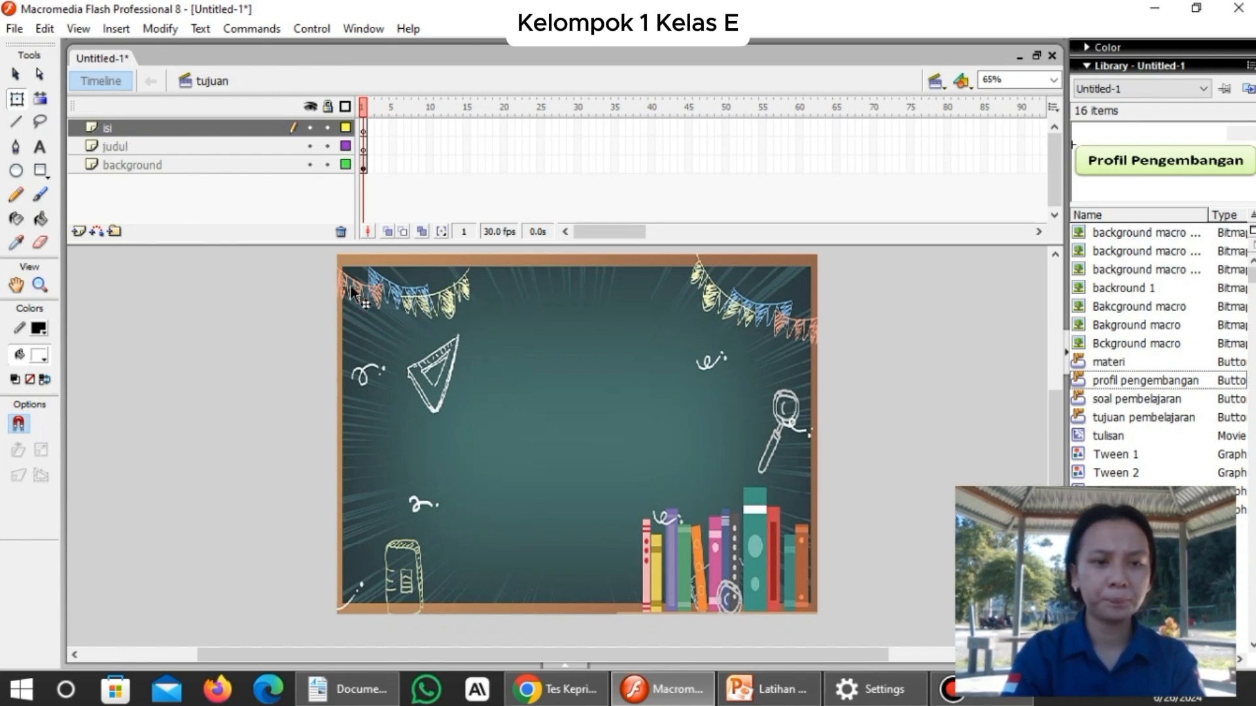
Add a text box with the title "Tujuan Pembelajaran" near the top of the chalkboard on the judul layer.
{"action": "left_click", "coordinate": [160, 148]}
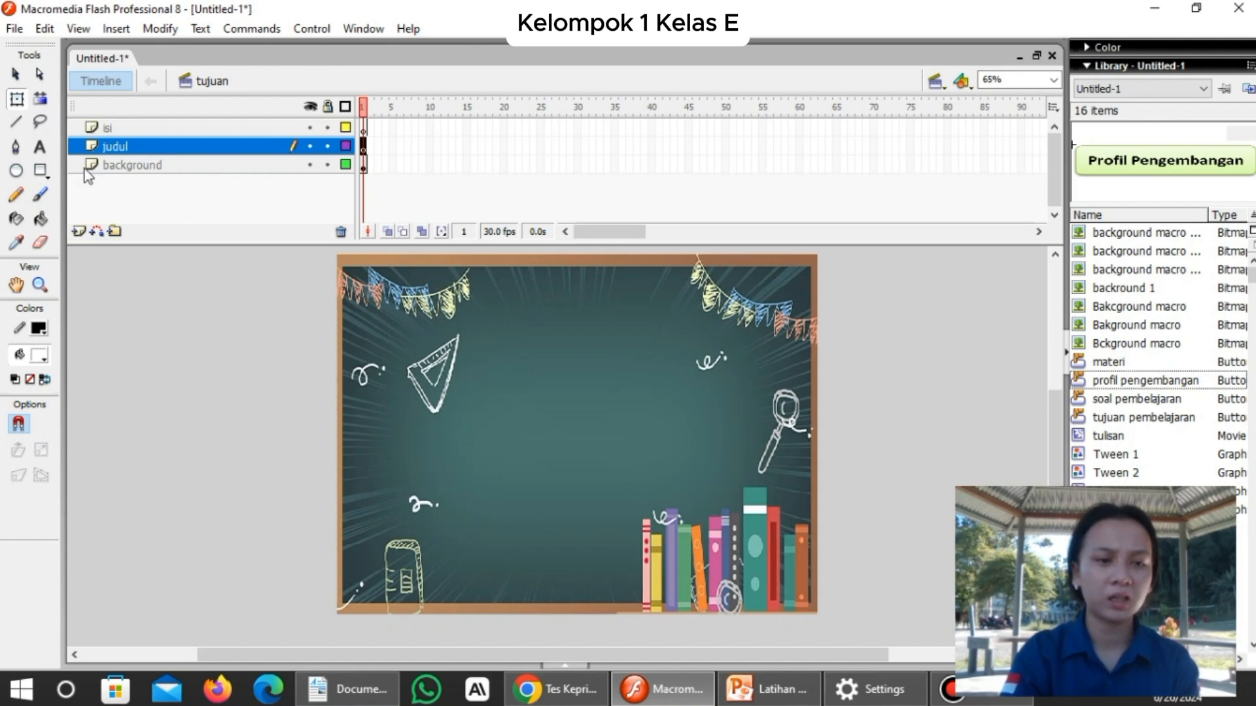
{"action": "left_click", "coordinate": [39, 151]}
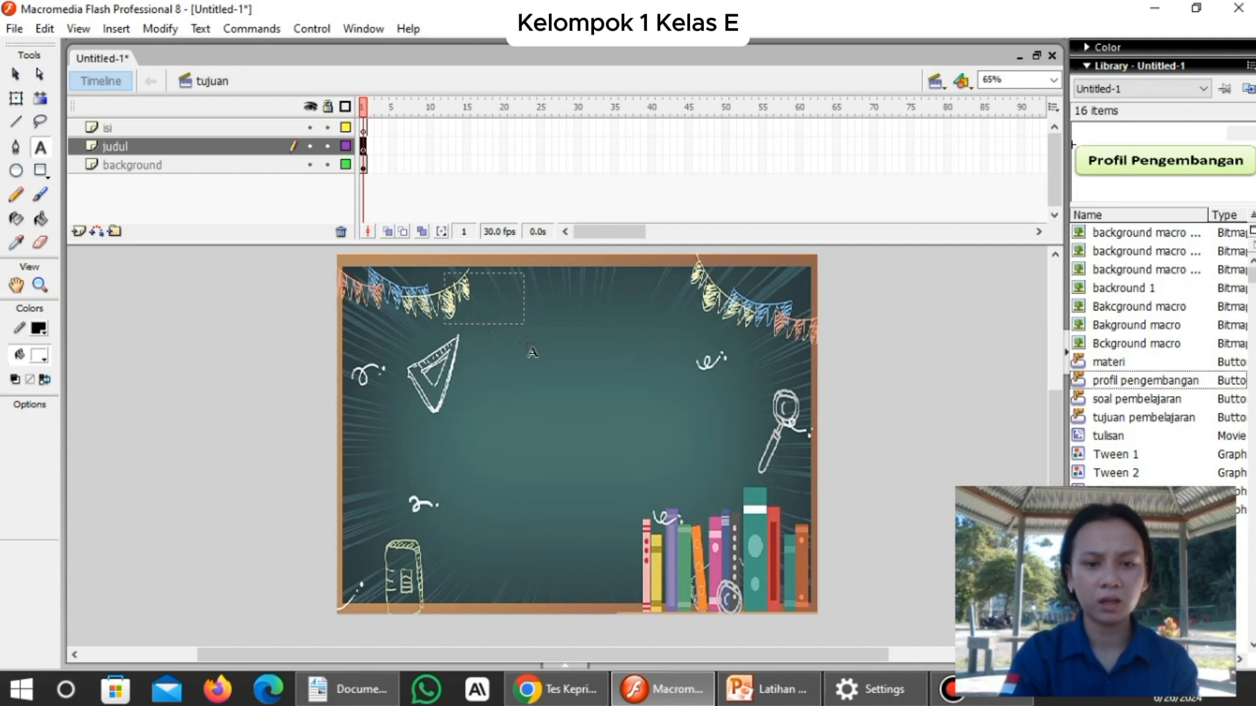
{"action": "left_click_drag", "start_coordinate": [525, 342], "coordinate": [584, 378]}
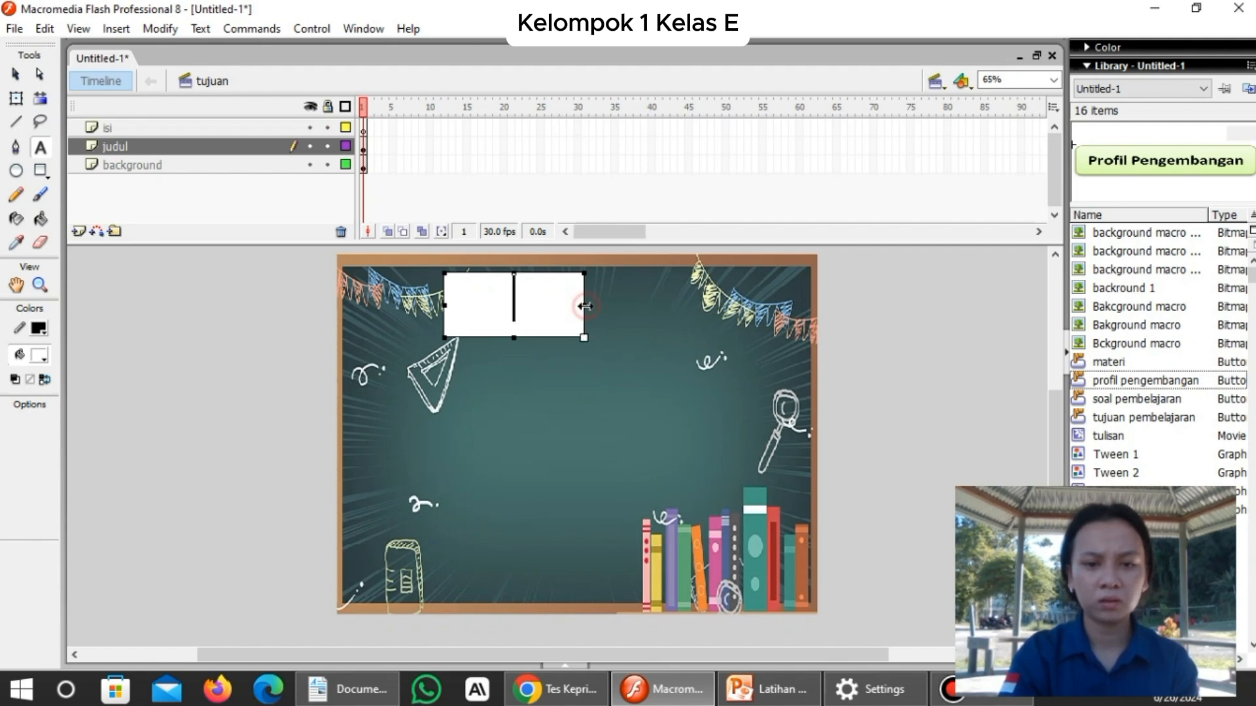
{"action": "left_click_drag", "start_coordinate": [584, 305], "coordinate": [641, 314]}
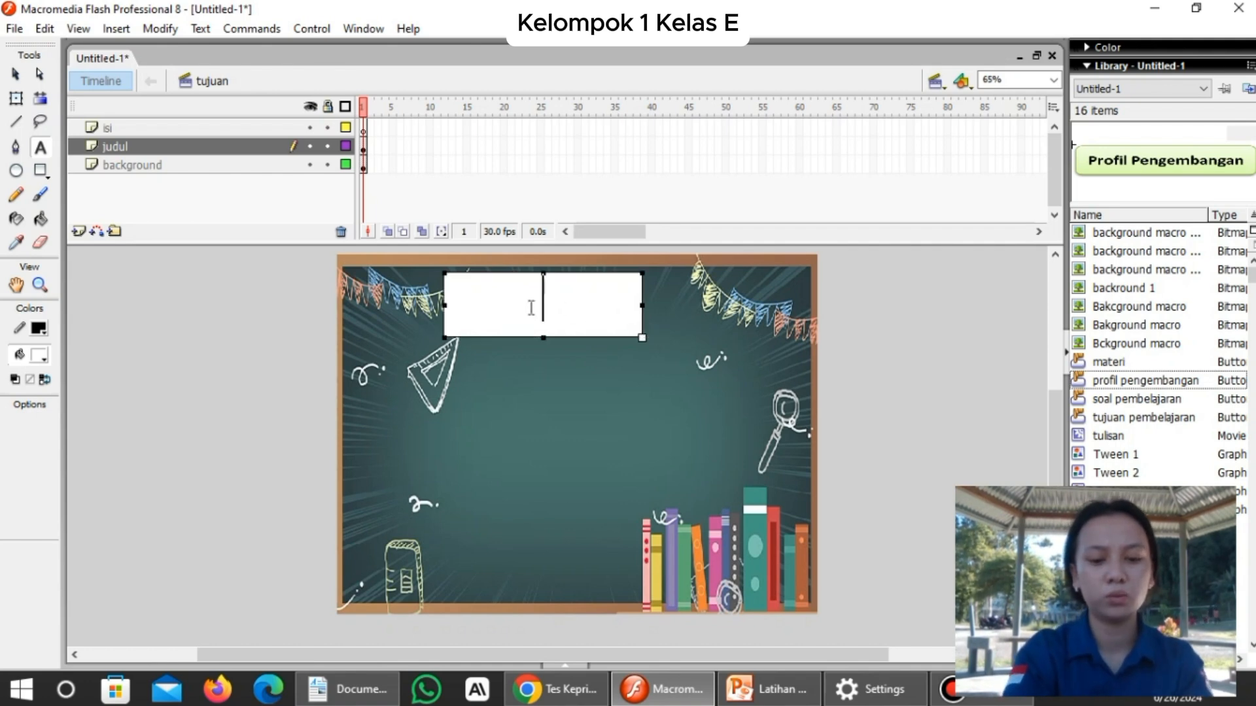
{"action": "type", "text": "Tujuan p"}
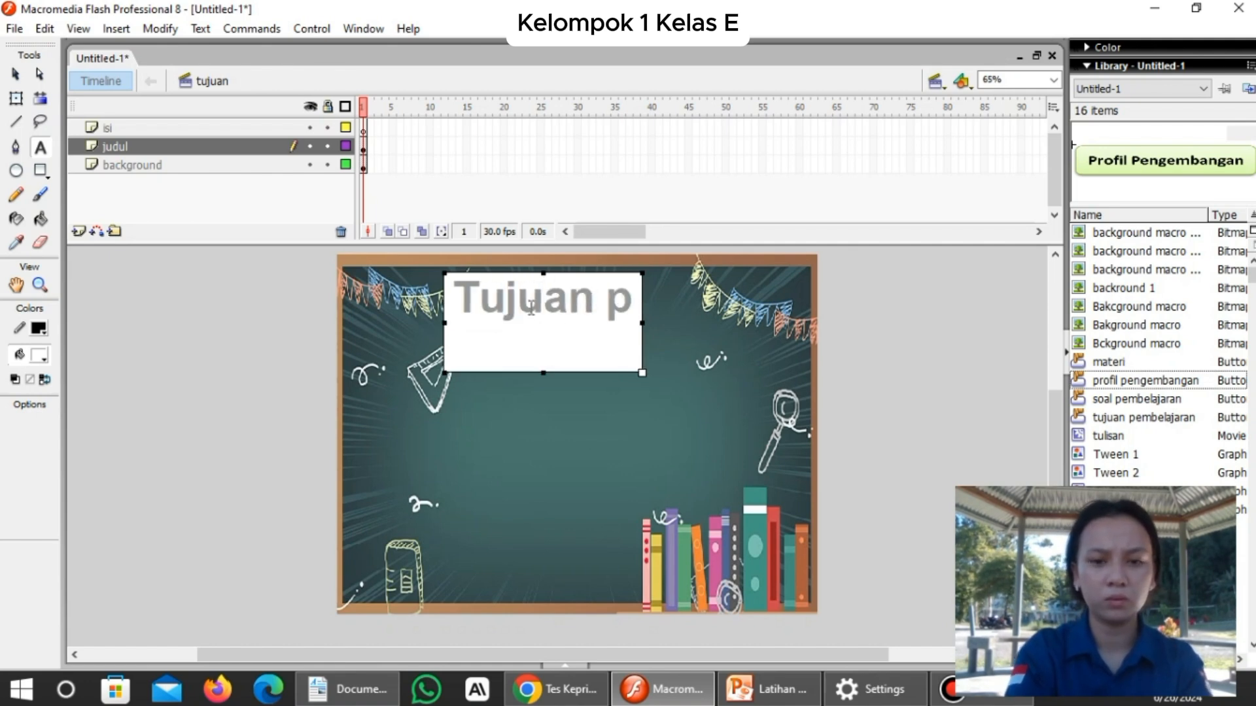
{"action": "key", "text": "BackSpace"}
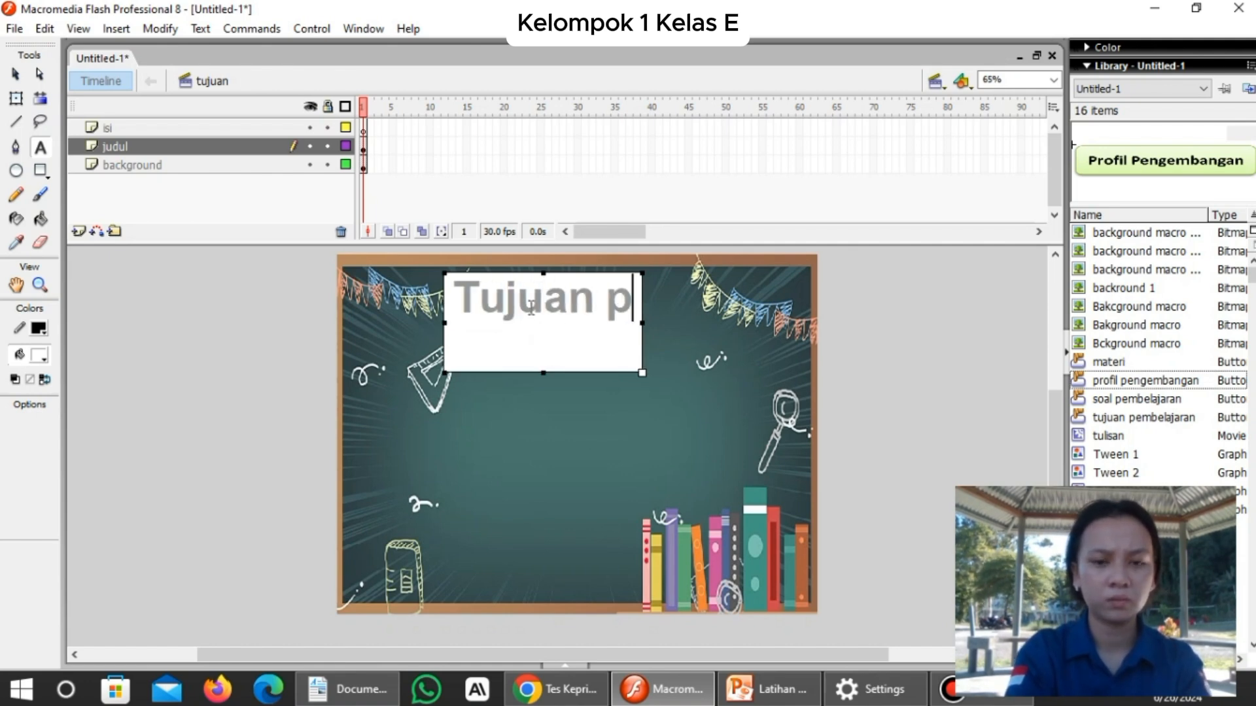
{"action": "type", "text": "Pembelajaran"}
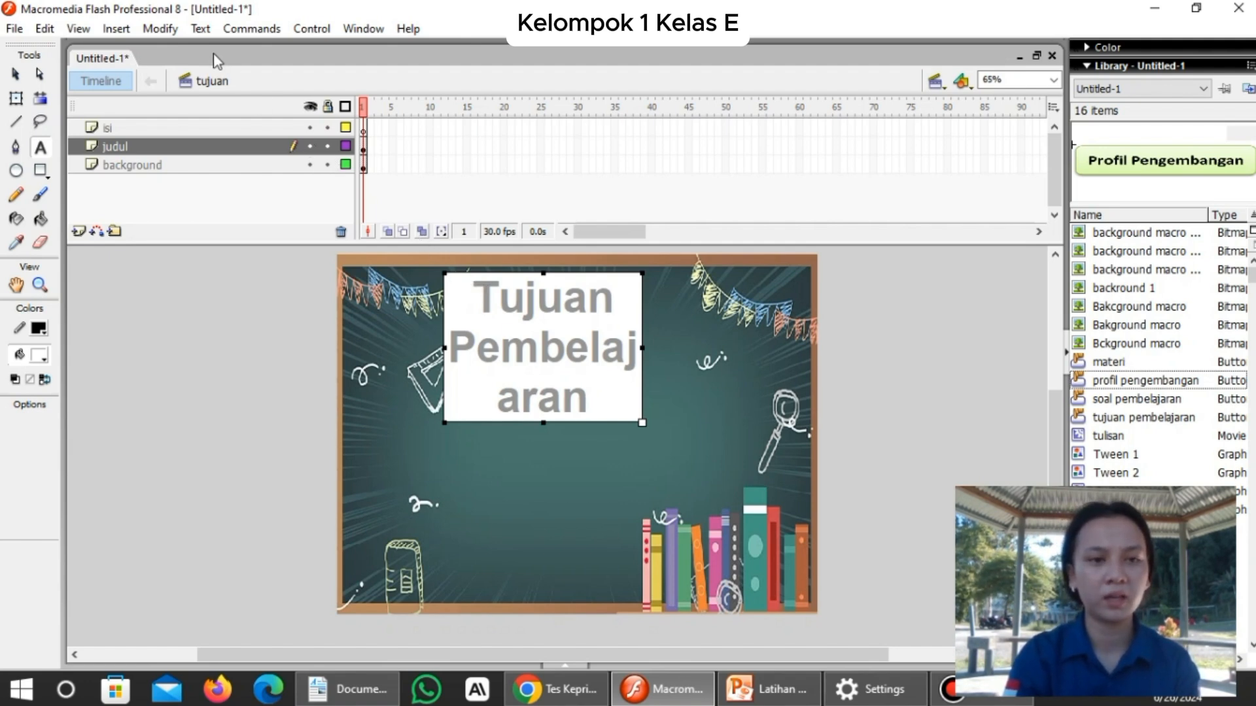
Set the title's text size to 48 and shrink its text box to fit the two lines.
{"action": "left_click", "coordinate": [200, 29]}
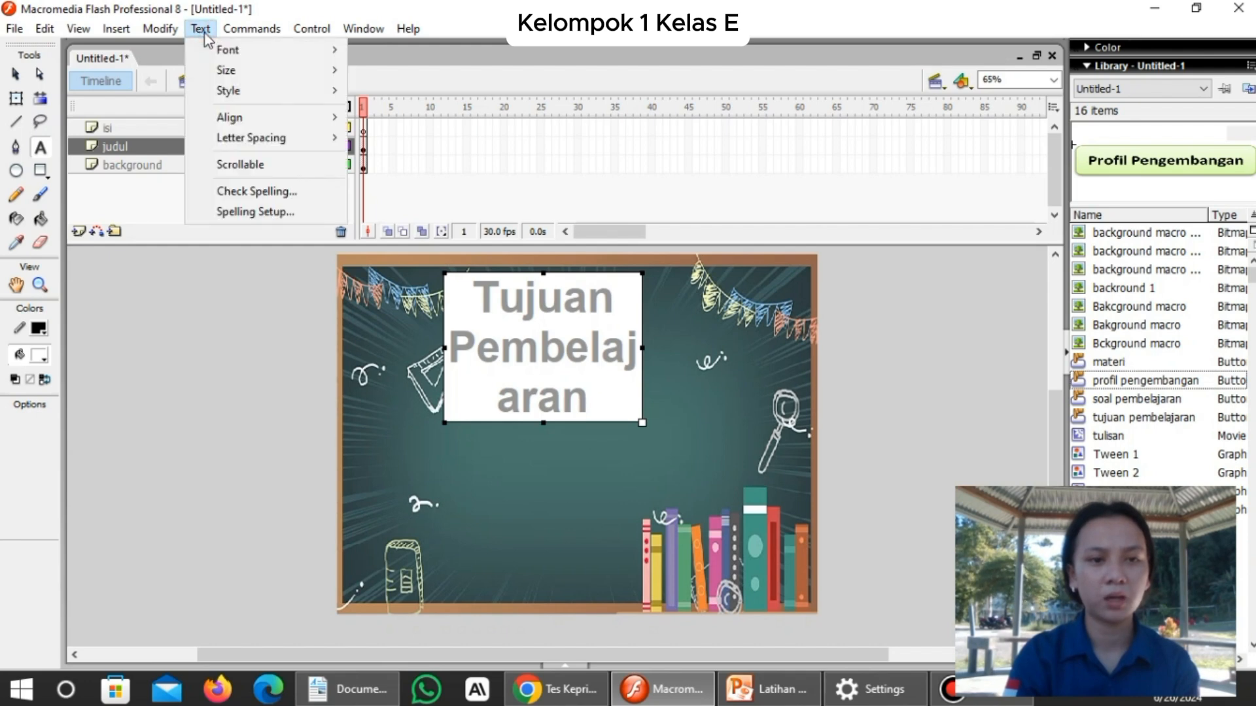
{"action": "mouse_move", "coordinate": [226, 71]}
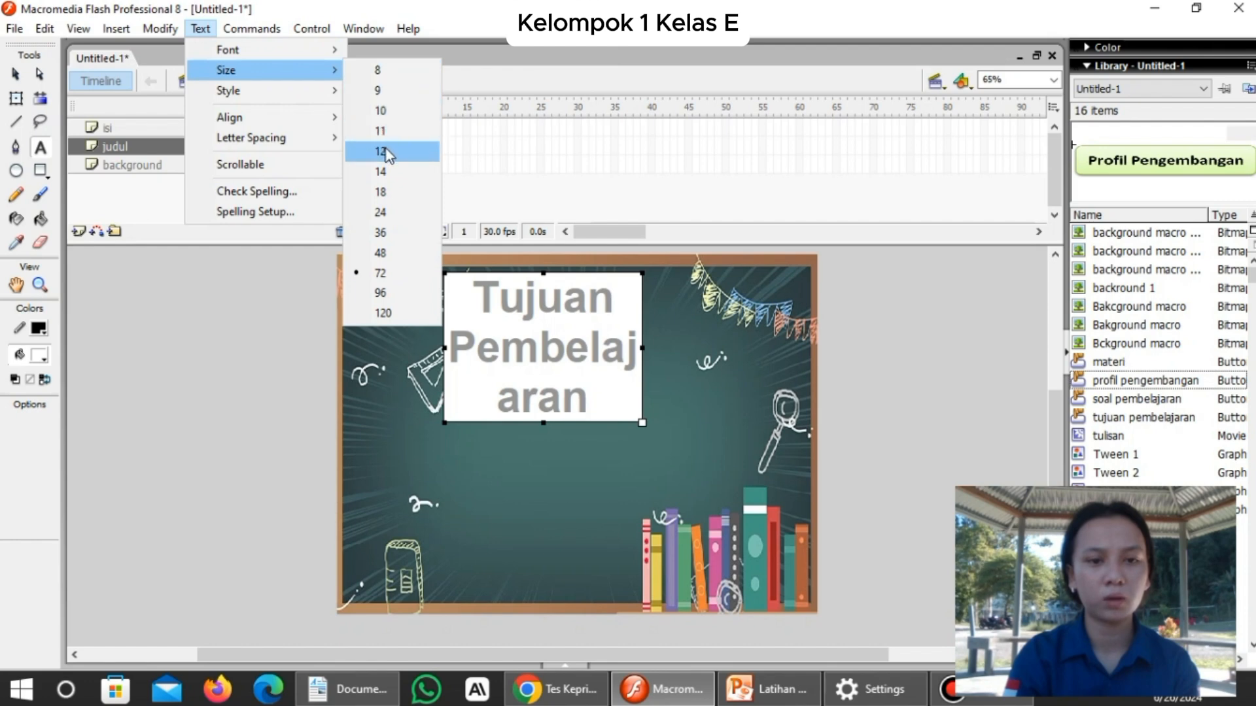
{"action": "left_click", "coordinate": [380, 254]}
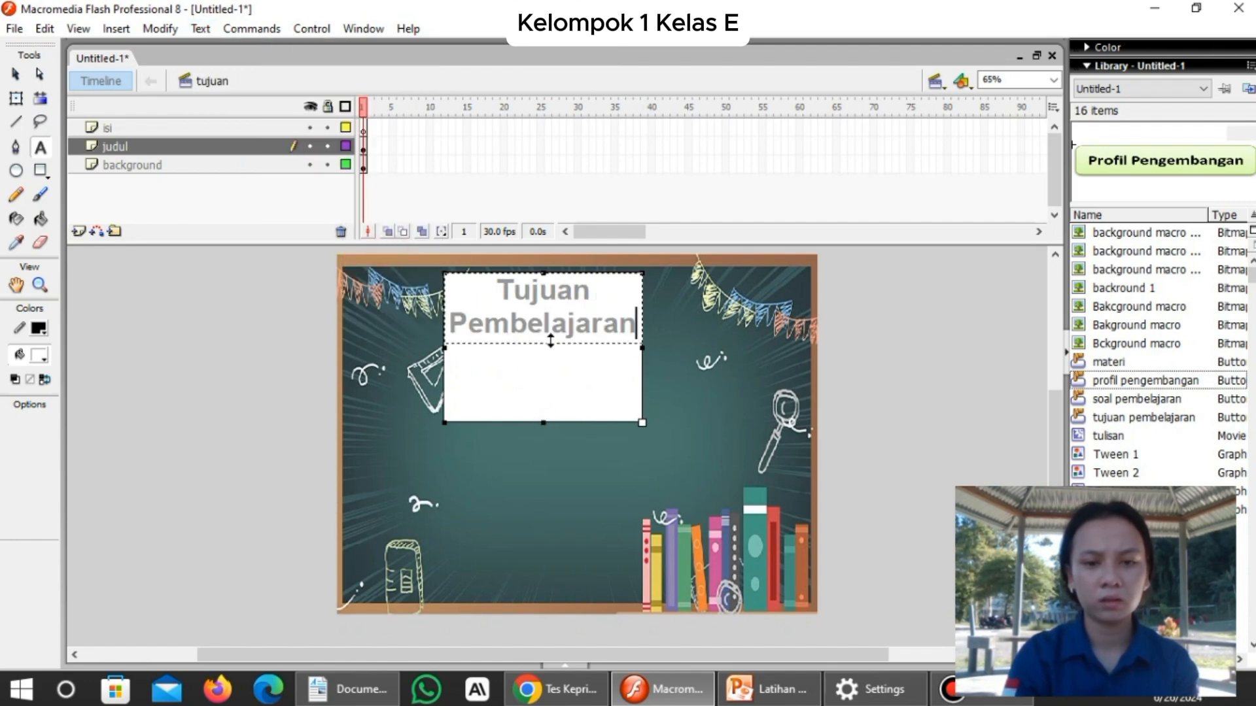
{"action": "key", "text": "Escape"}
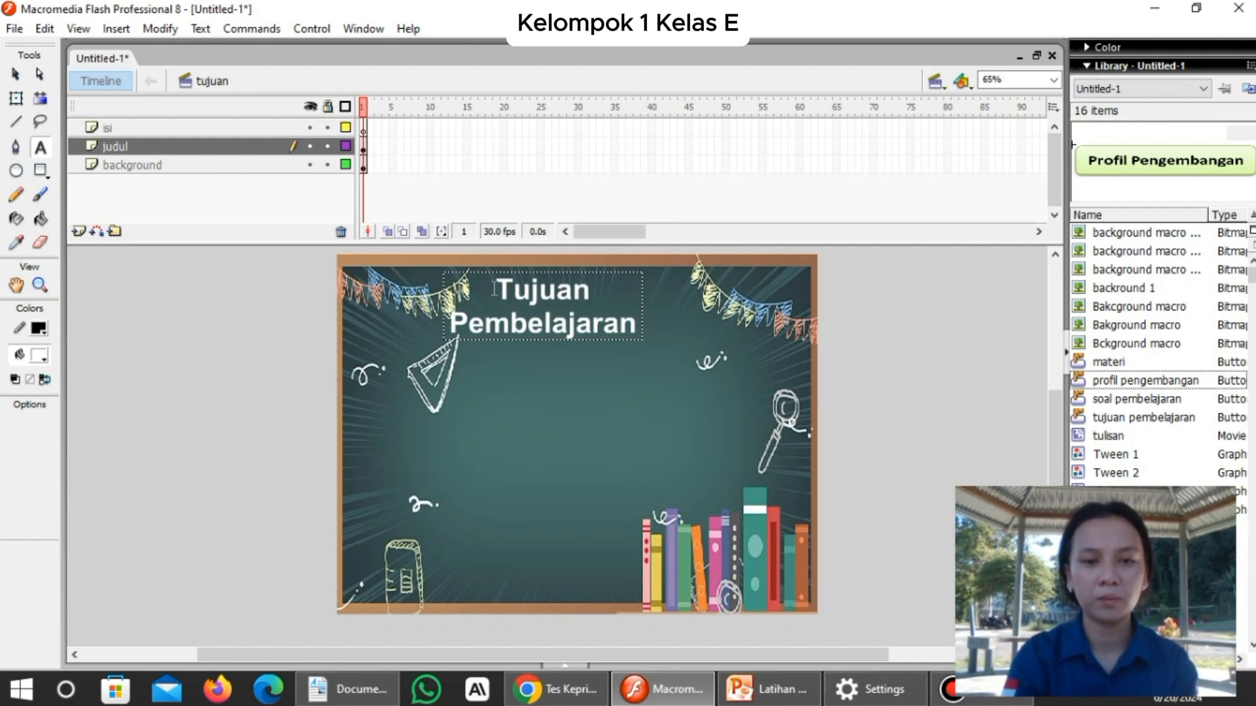
{"action": "left_click", "coordinate": [497, 288]}
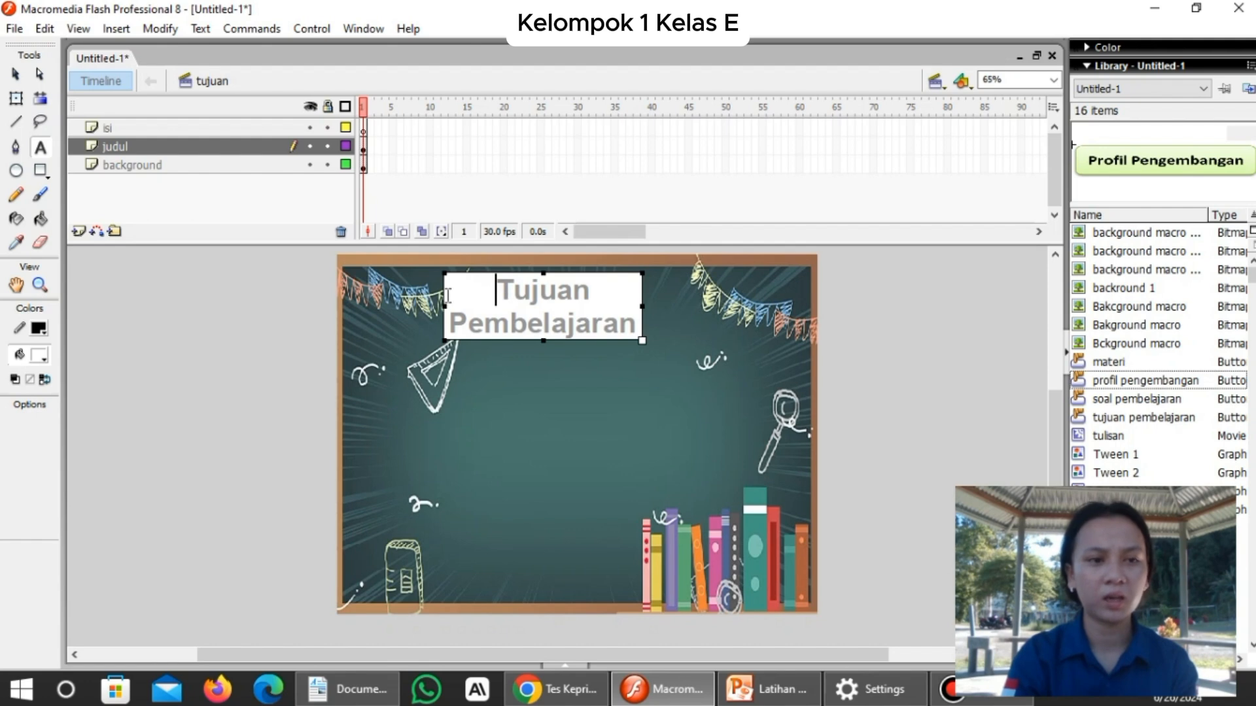
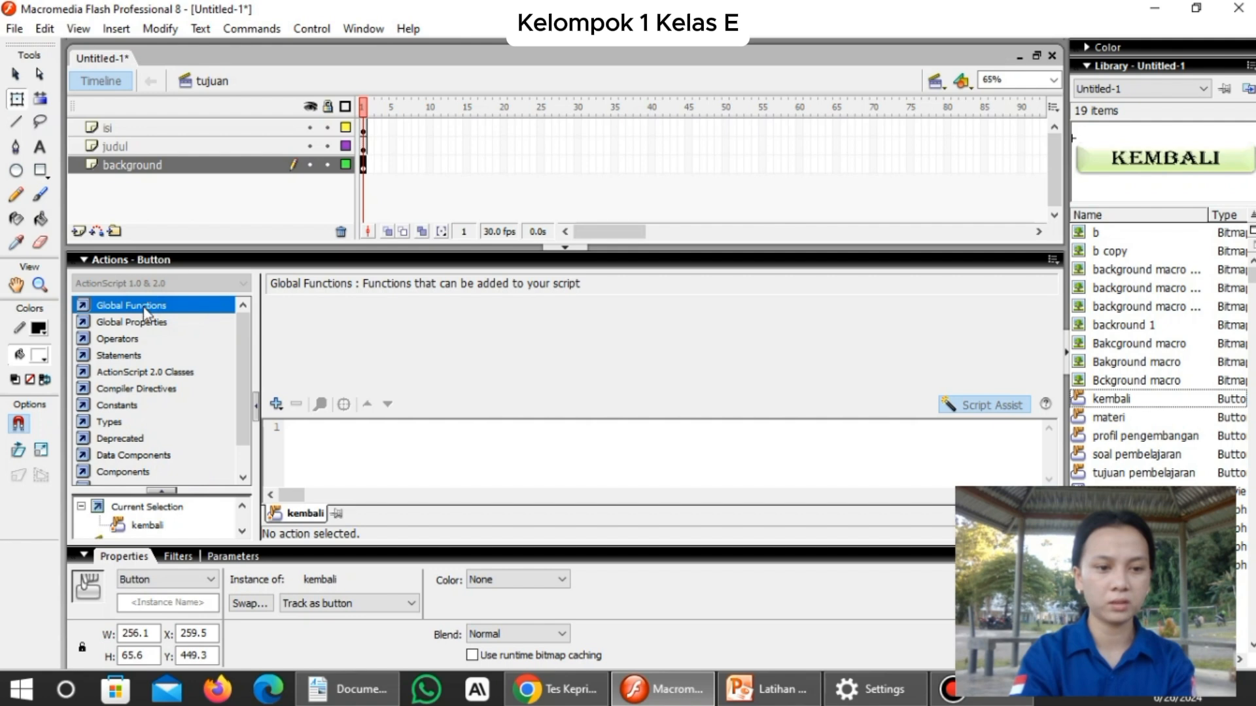
Give the KEMBALI button an on-release goto action that goes to and stops at frame 1 of scene "menu".
{"action": "left_click", "coordinate": [145, 311]}
{"action": "left_click", "coordinate": [152, 422]}
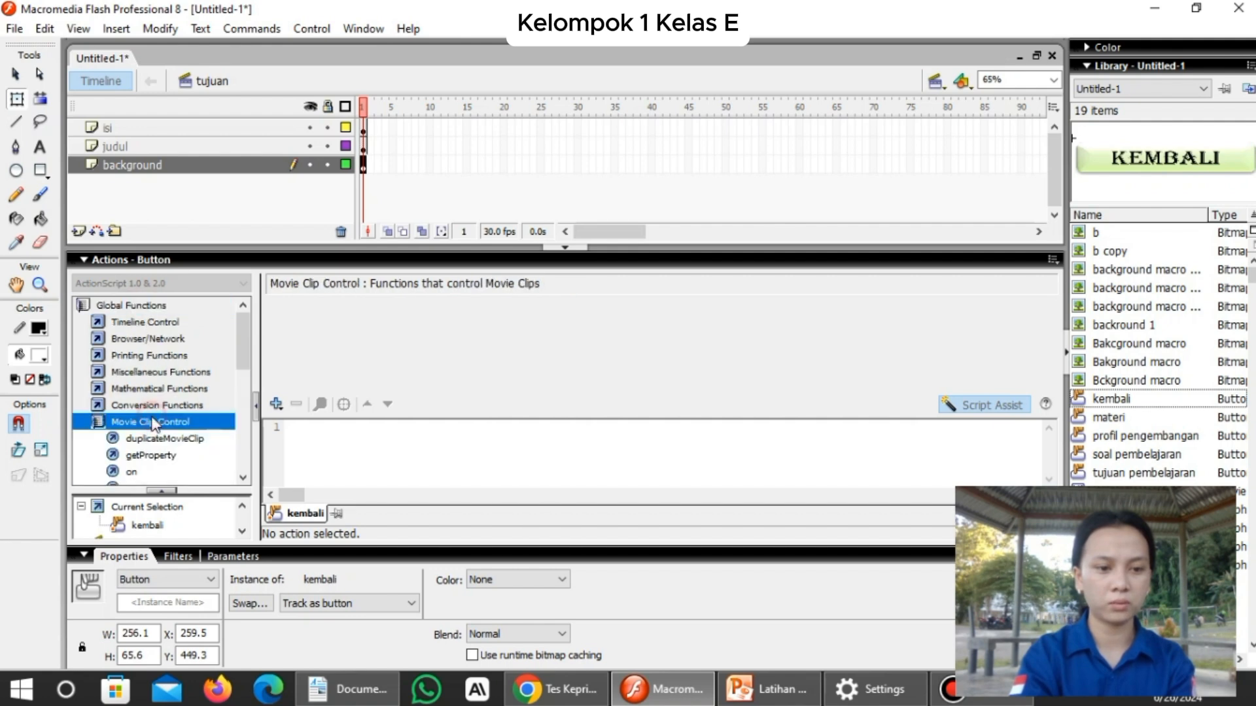
{"action": "left_click", "coordinate": [124, 473]}
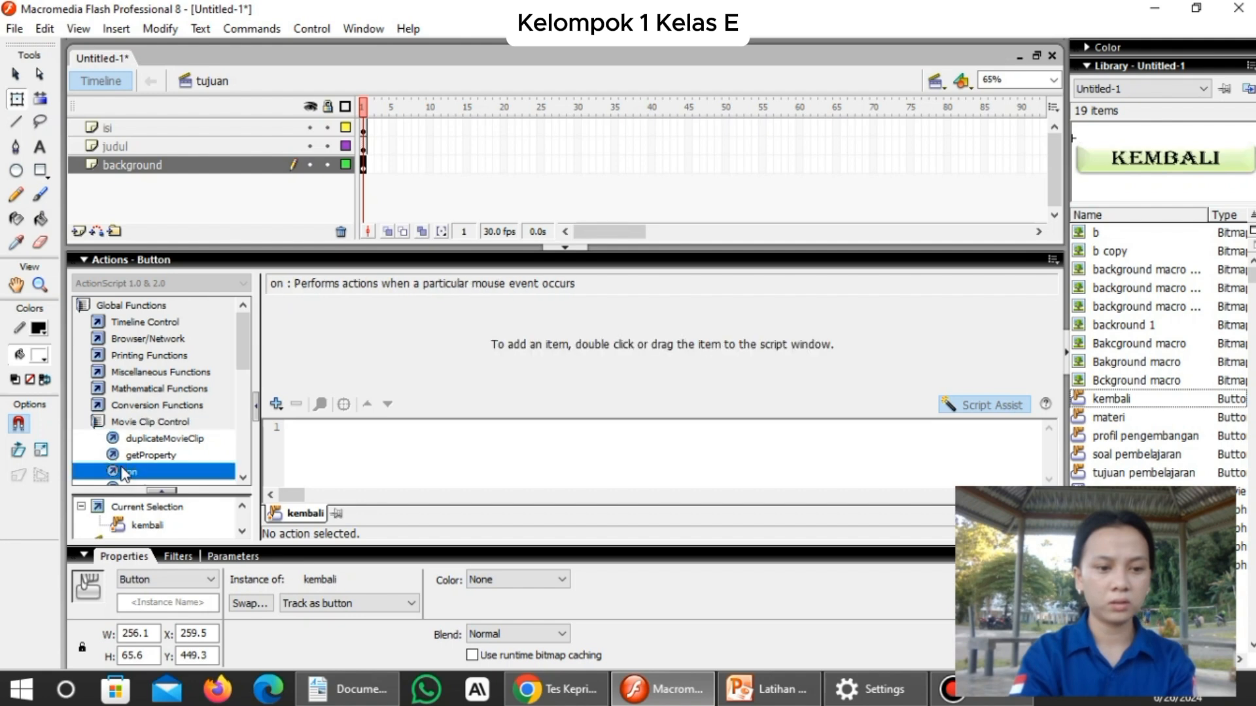
{"action": "left_click", "coordinate": [163, 323]}
{"action": "left_click", "coordinate": [164, 322]}
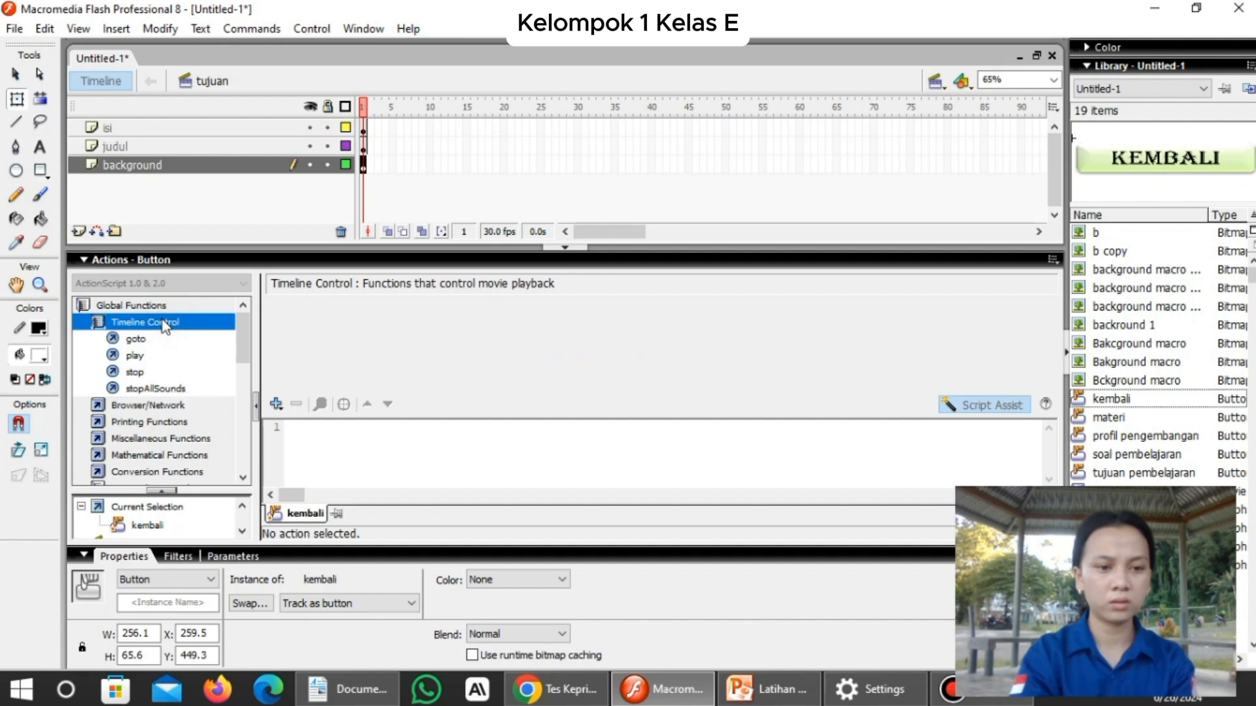
{"action": "left_click", "coordinate": [145, 342]}
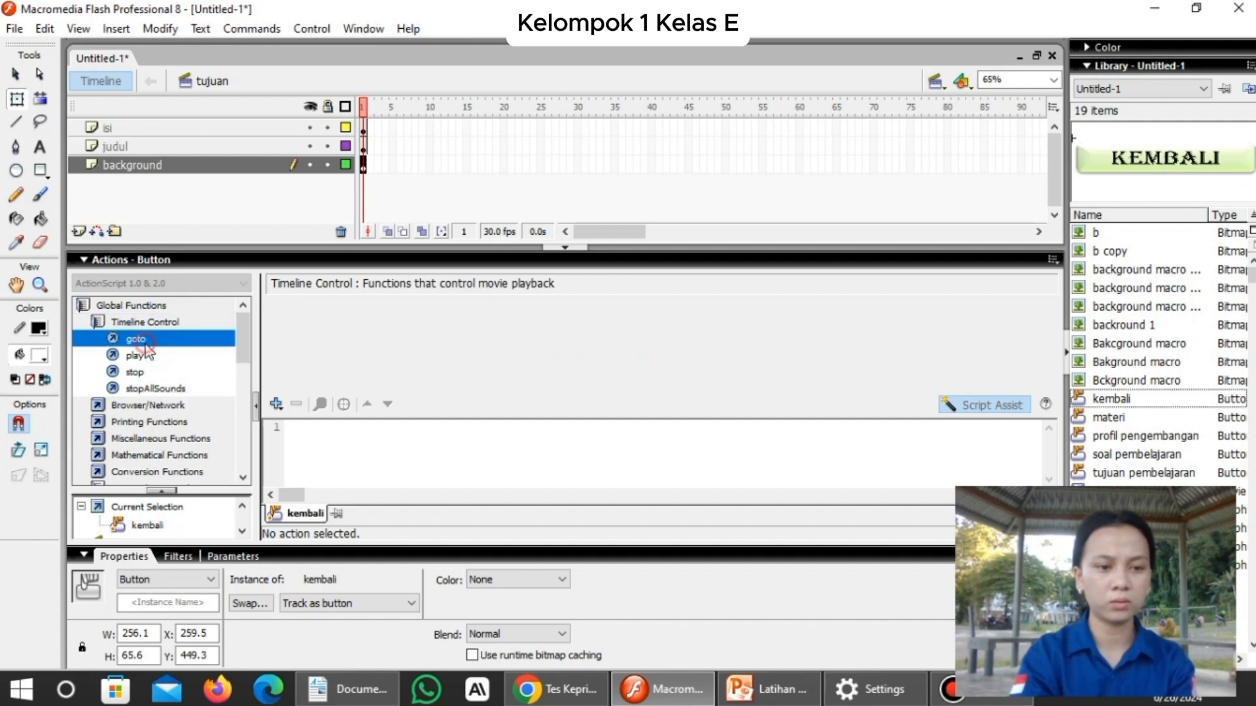
{"action": "double_click", "coordinate": [145, 340]}
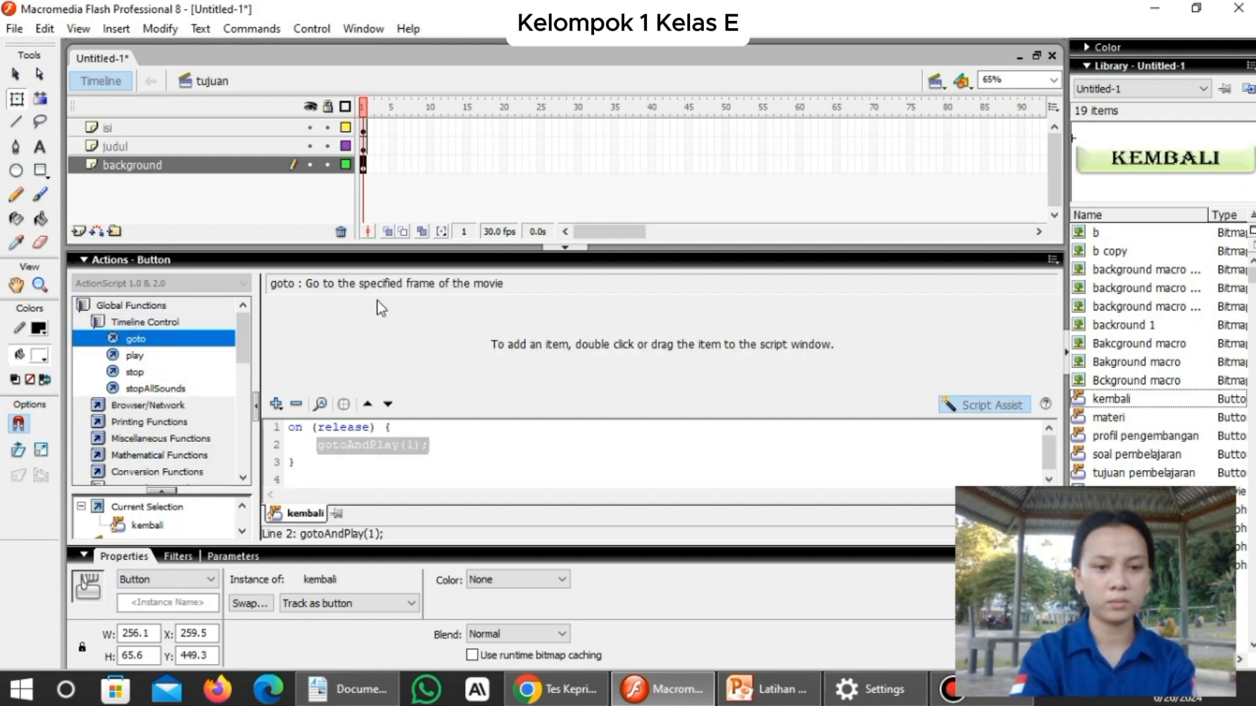
{"action": "double_click", "coordinate": [193, 339]}
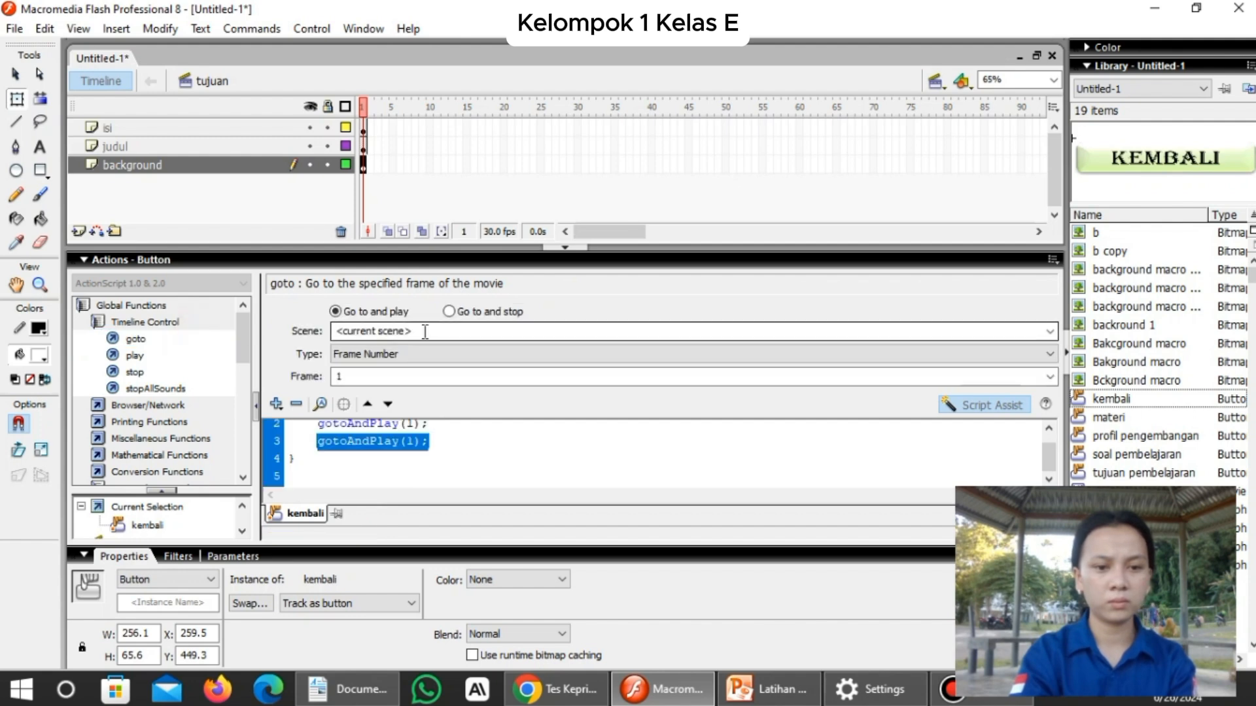
{"action": "type", "text": "menu"}
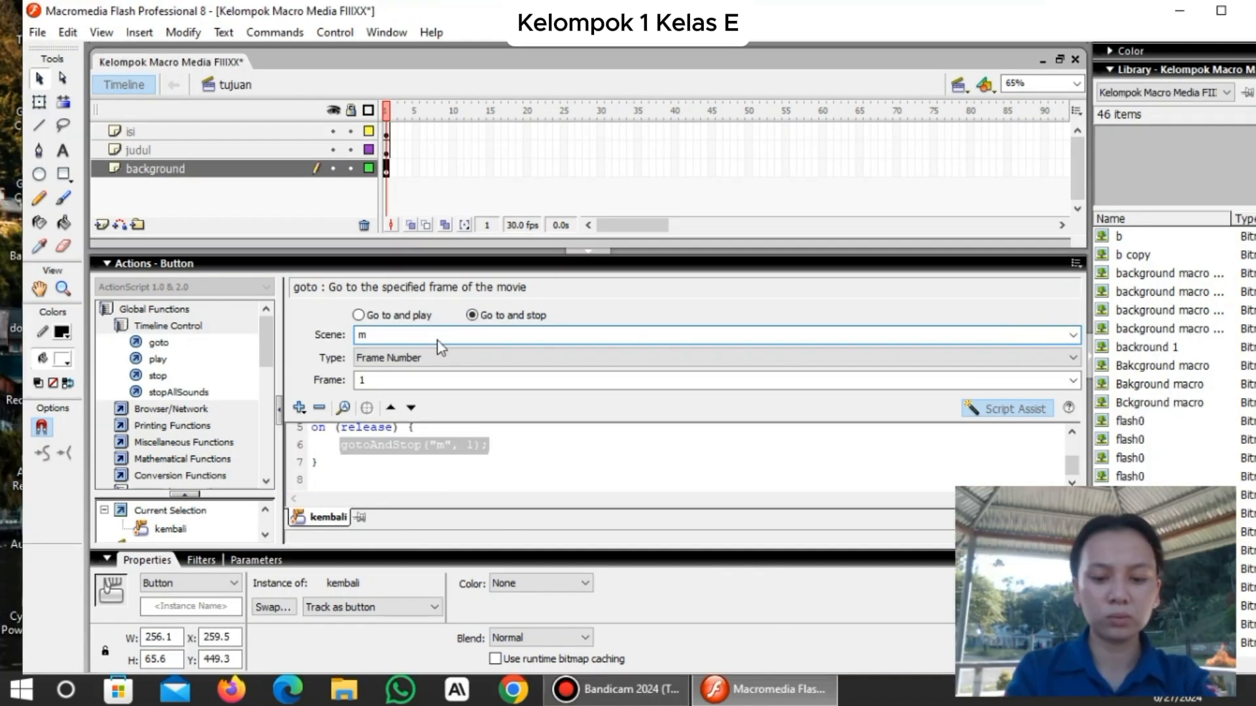
{"action": "left_click", "coordinate": [587, 251]}
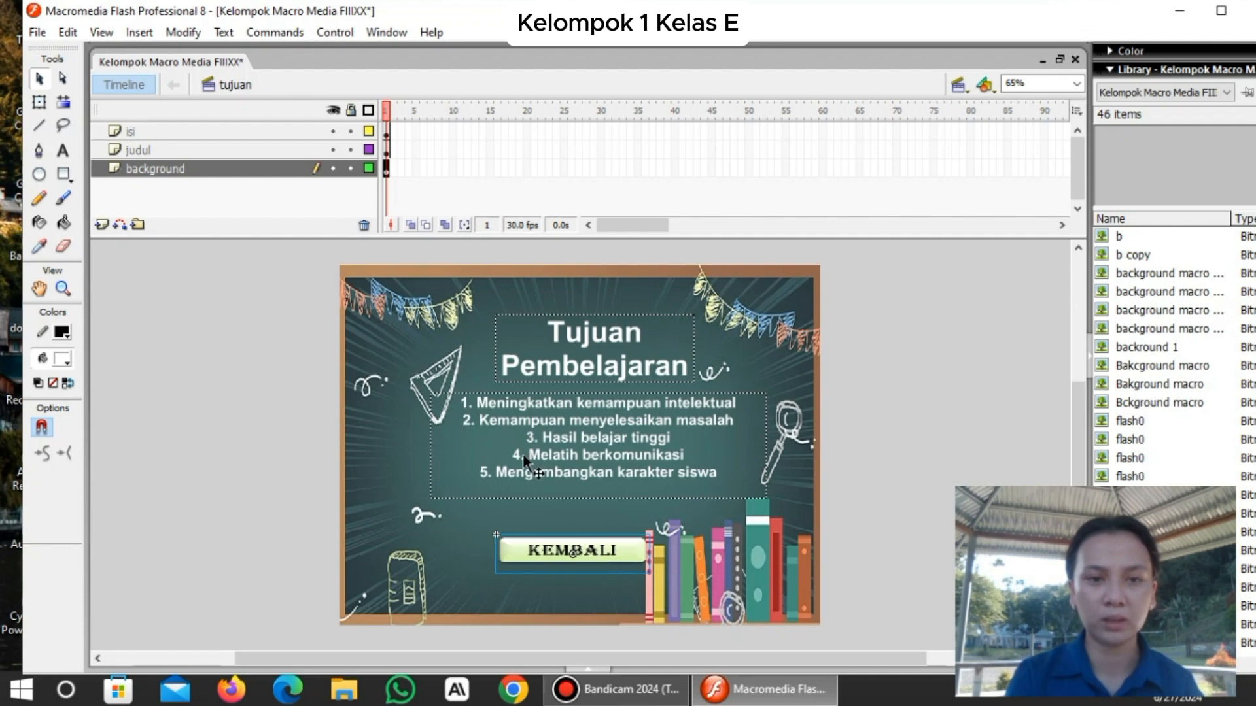
Test the movie, opening Tujuan Pembelajaran from the menu, returning with KEMBALI and opening it again.
{"action": "left_click", "coordinate": [335, 32]}
{"action": "left_click", "coordinate": [410, 165]}
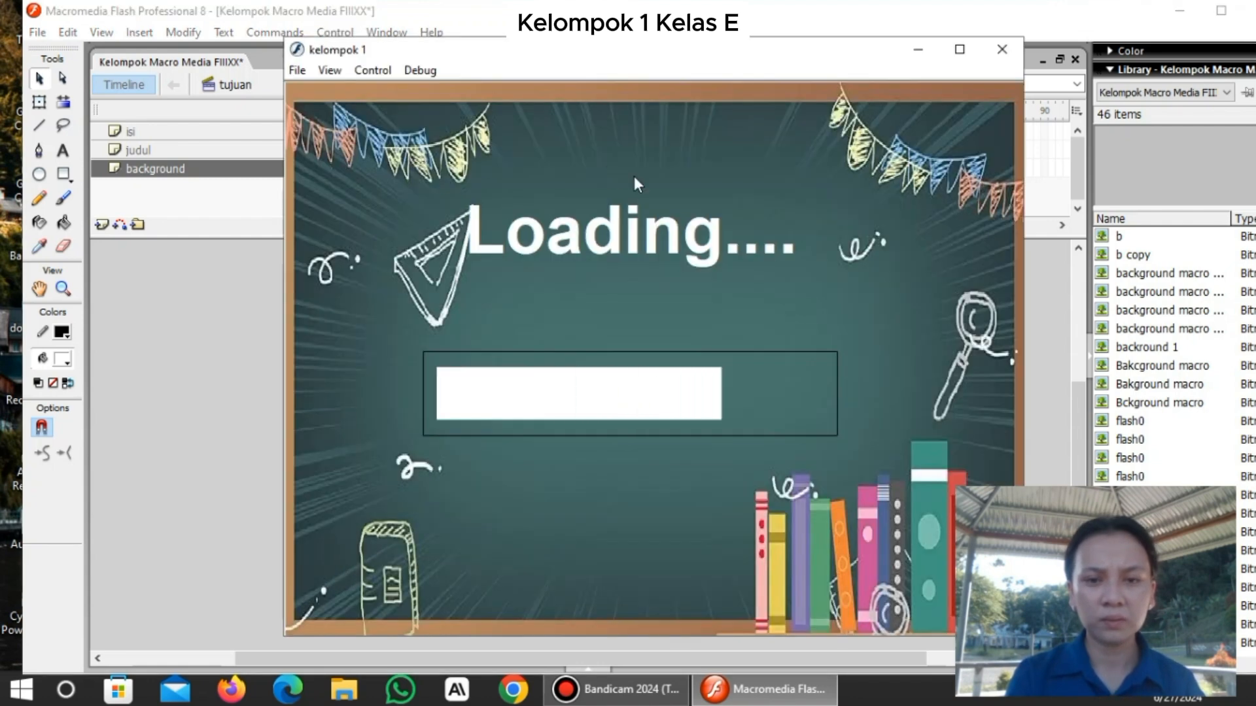
{"action": "left_click", "coordinate": [714, 289]}
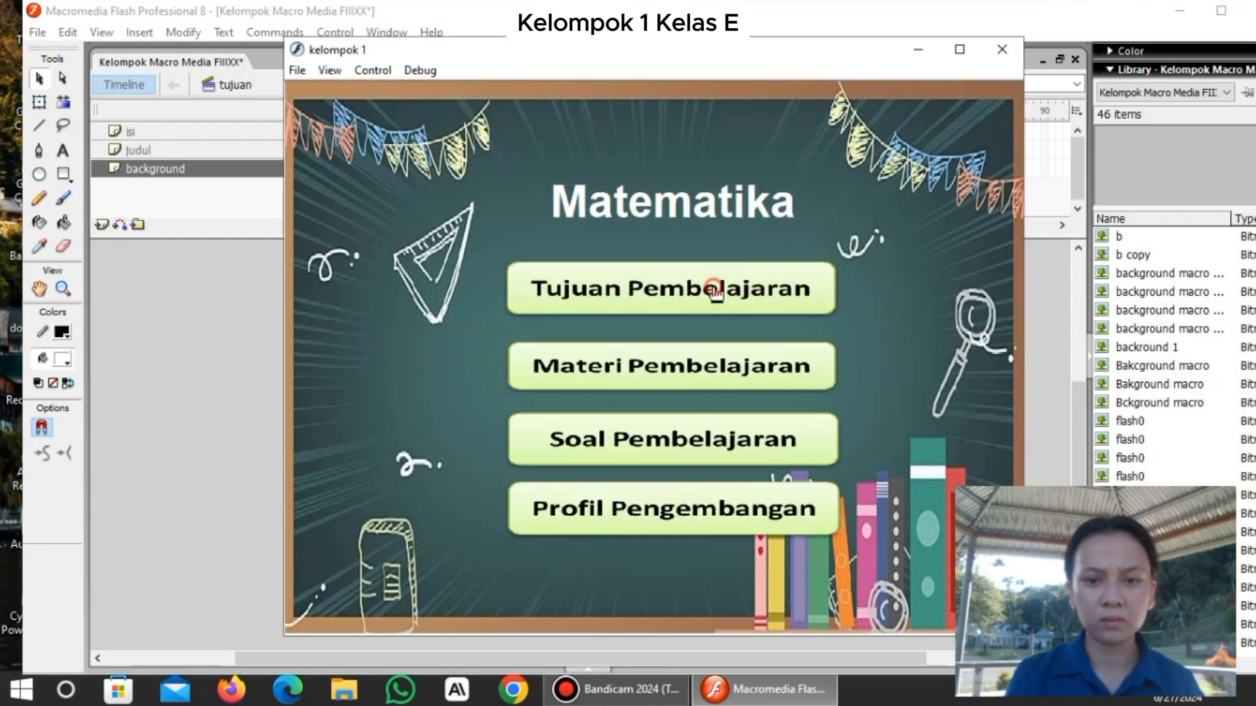
{"action": "left_click", "coordinate": [661, 530]}
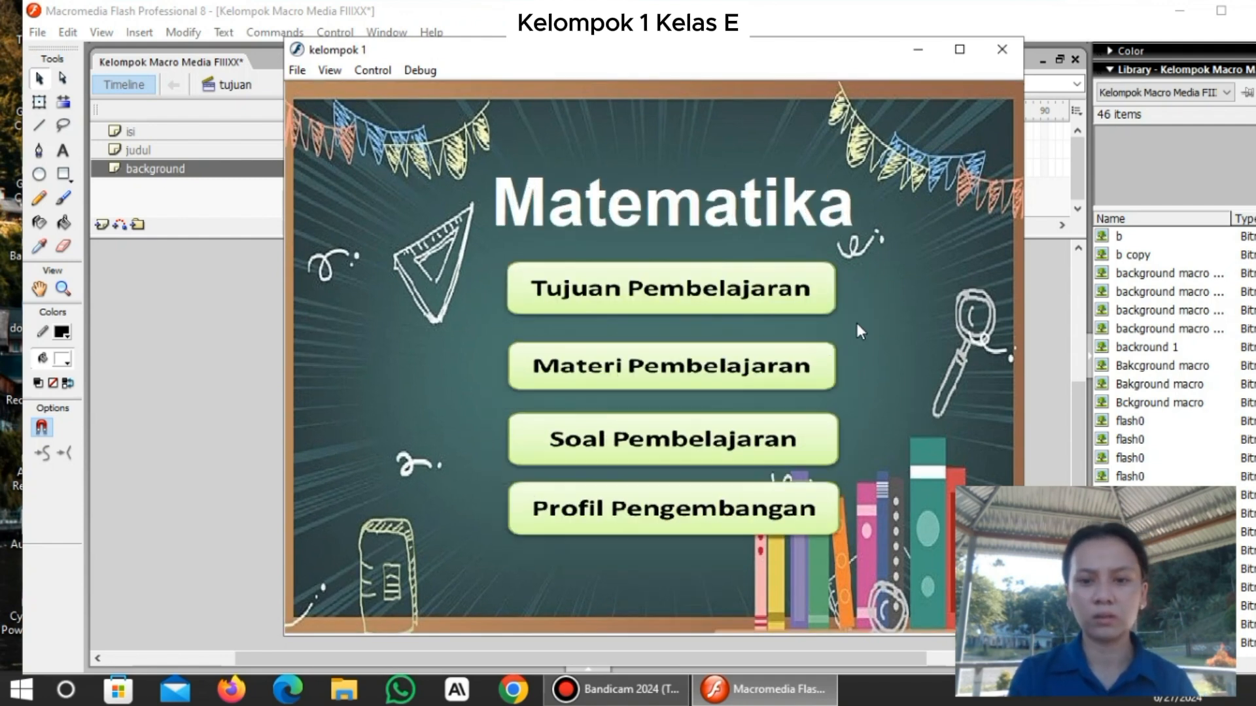
{"action": "left_click", "coordinate": [788, 310]}
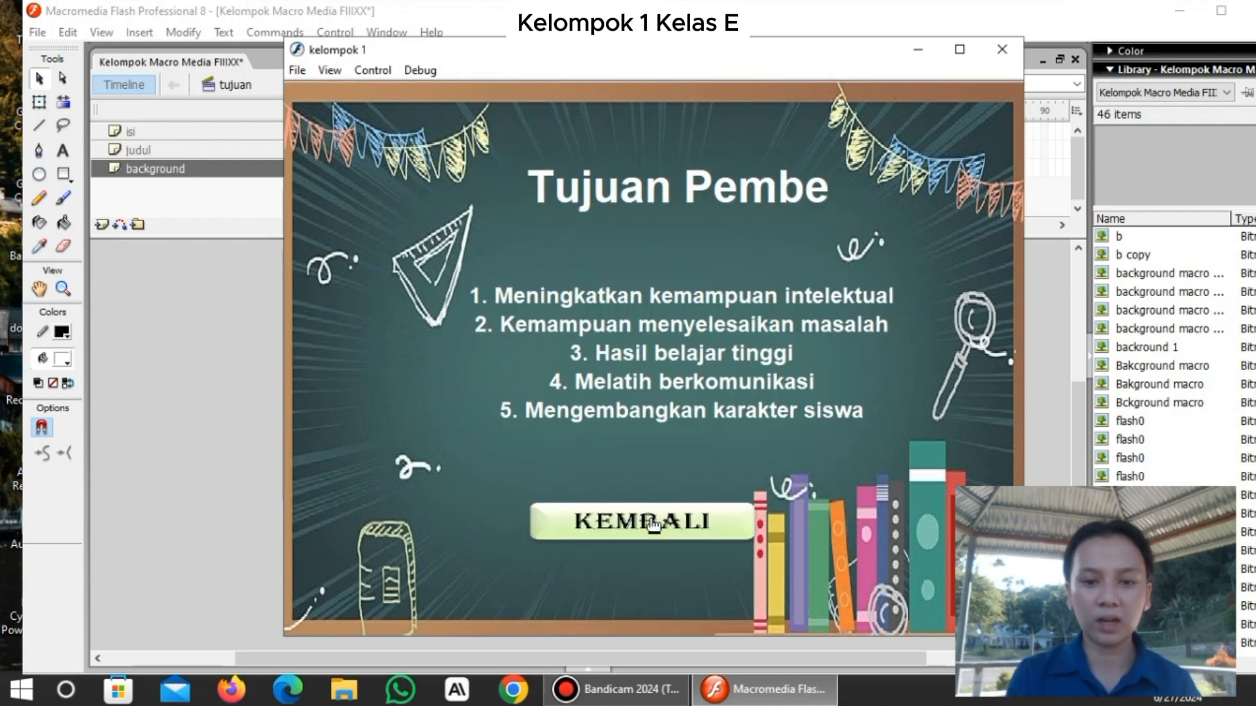
Leave the test movie preview by minimising its window and open the soal scene for editing.
{"action": "left_click", "coordinate": [652, 522]}
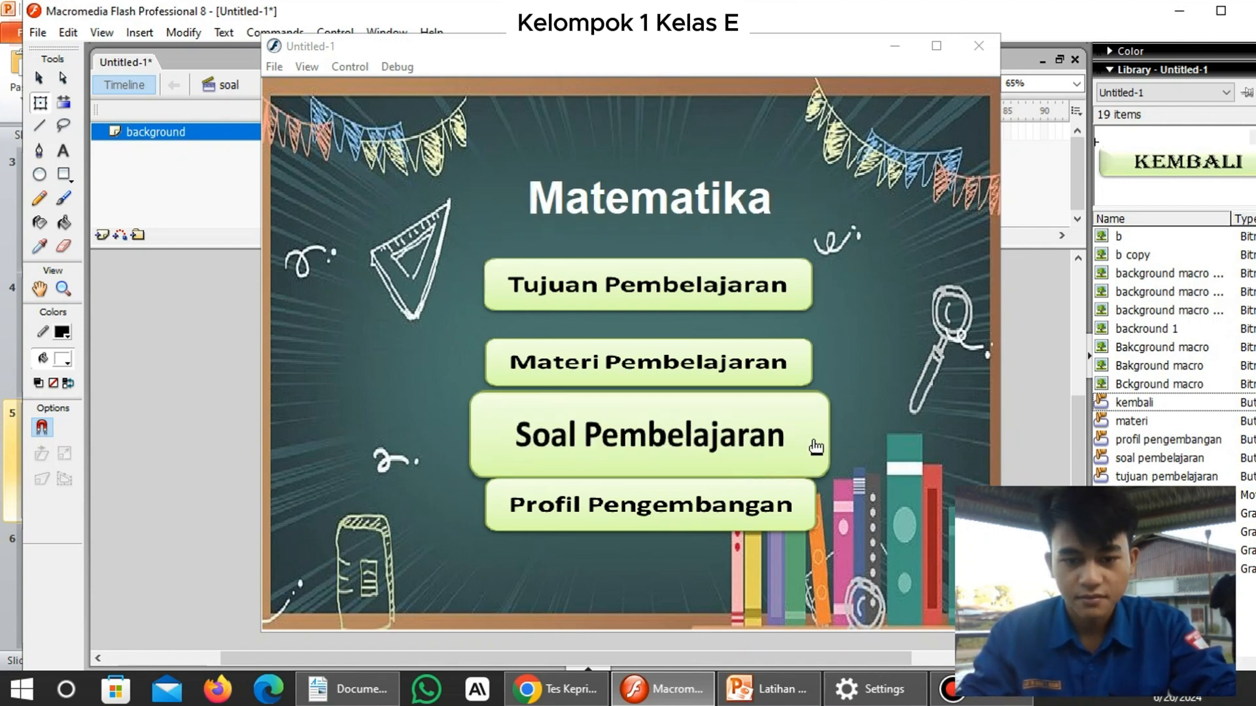
{"action": "left_click", "coordinate": [896, 46]}
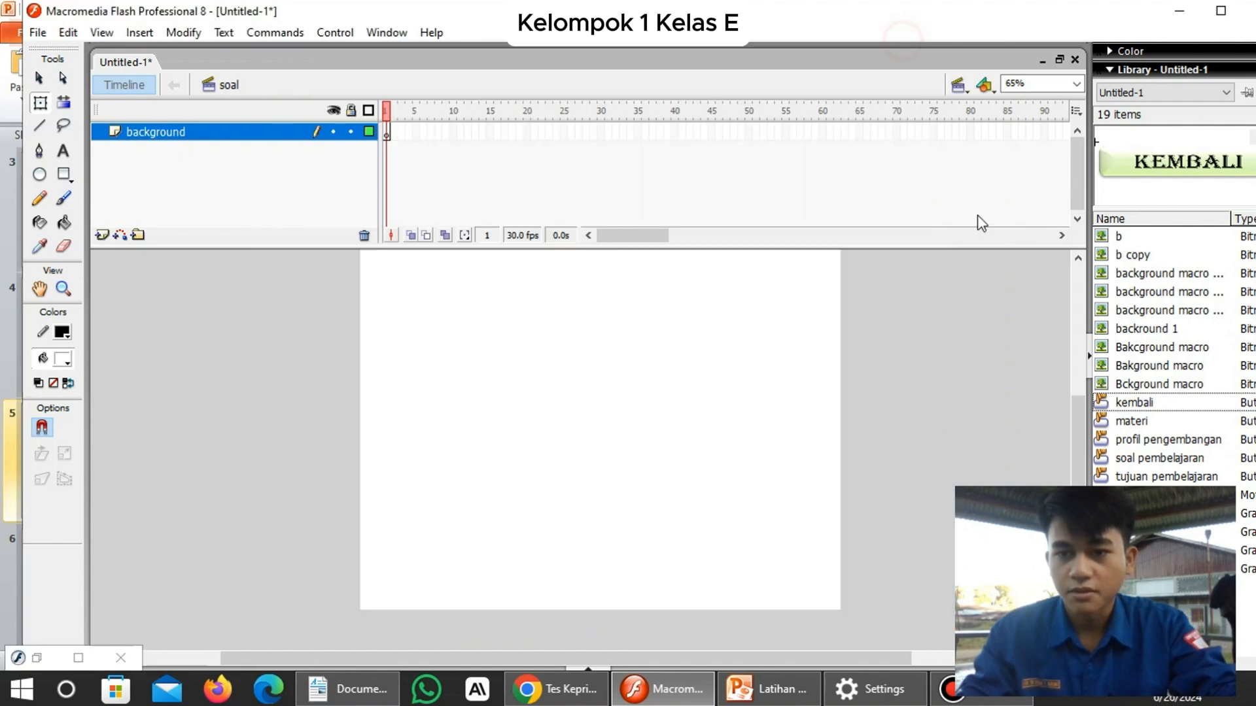
{"action": "left_click", "coordinate": [958, 84]}
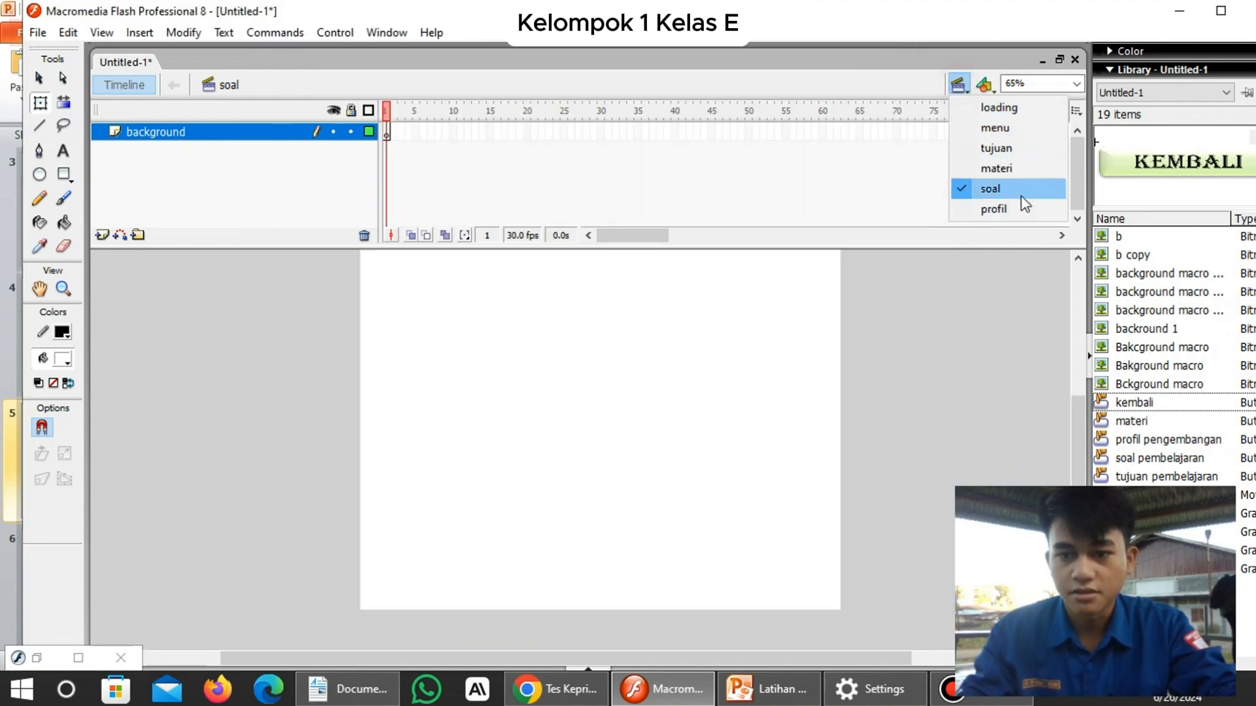
{"action": "left_click", "coordinate": [1014, 188]}
{"action": "left_click", "coordinate": [586, 354]}
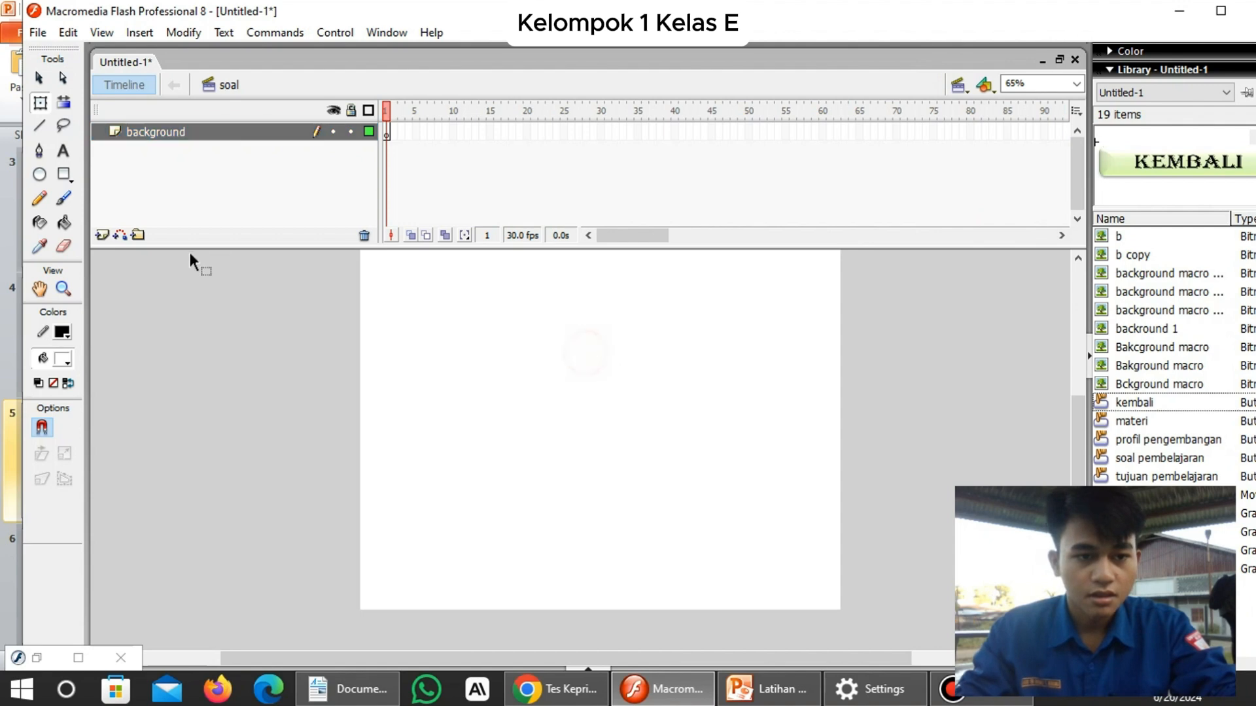
Import the "background macro media" image from the Camera Roll folder onto the soal scene's stage, in the background layer.
{"action": "scroll", "coordinate": [406, 442], "scroll_direction": "up", "scroll_amount": 3}
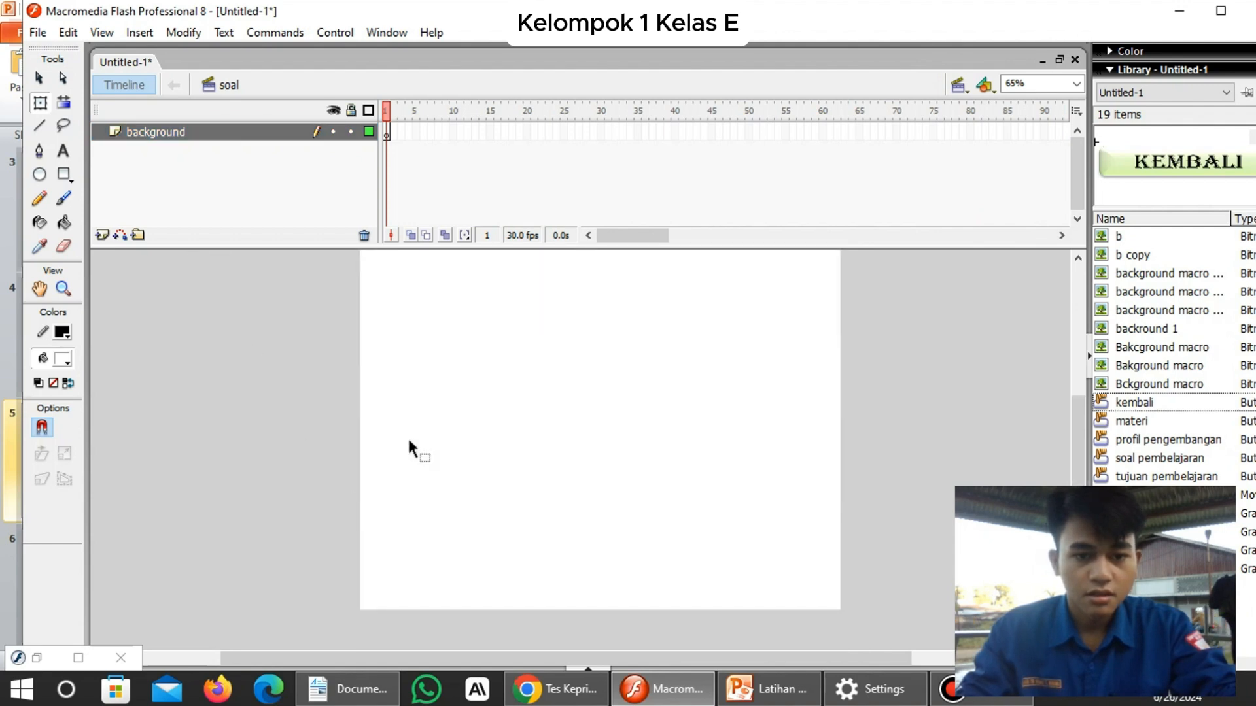
{"action": "scroll", "coordinate": [408, 441], "scroll_direction": "down", "scroll_amount": 3}
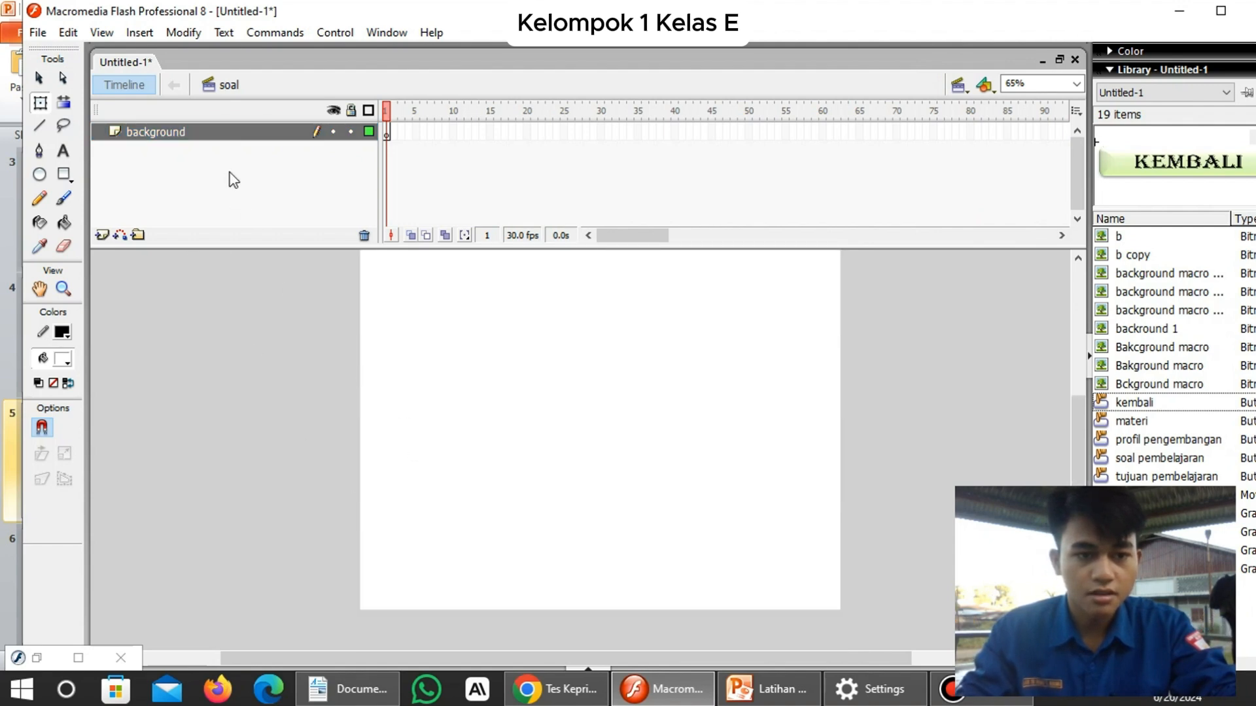
{"action": "left_click", "coordinate": [208, 144]}
{"action": "double_click", "coordinate": [203, 144]}
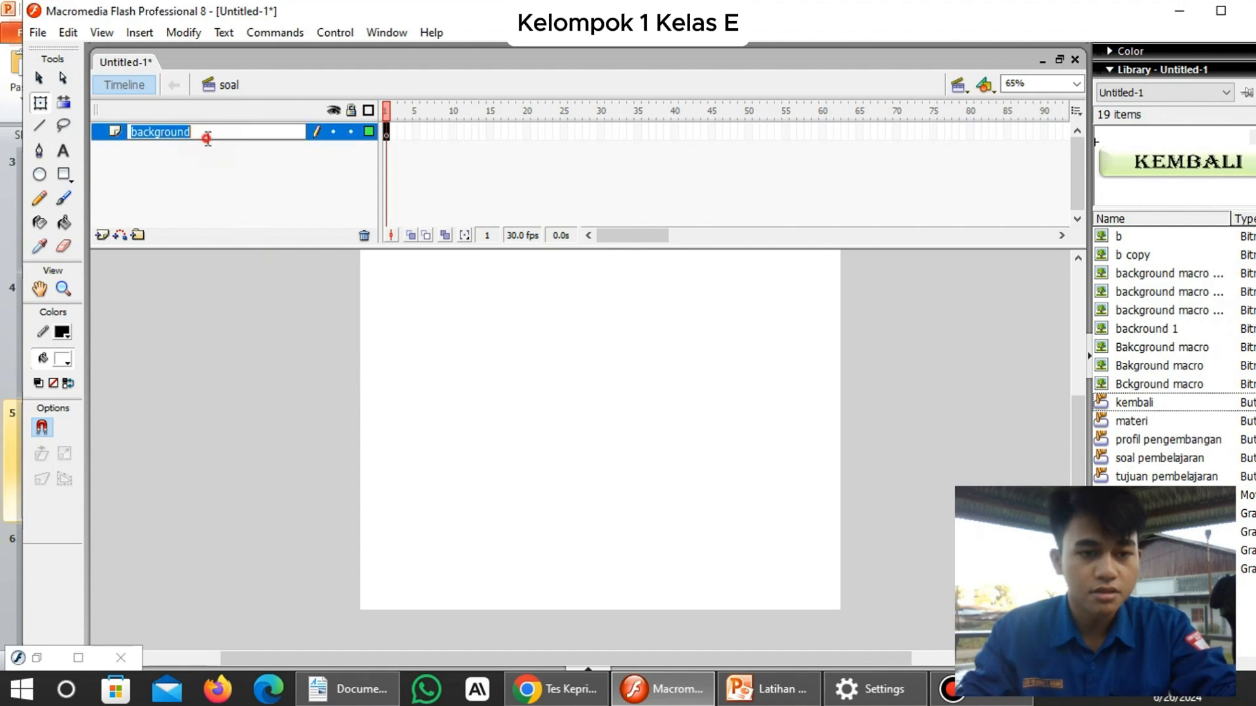
{"action": "left_click", "coordinate": [409, 517]}
{"action": "left_click", "coordinate": [37, 32]}
{"action": "mouse_move", "coordinate": [187, 313]}
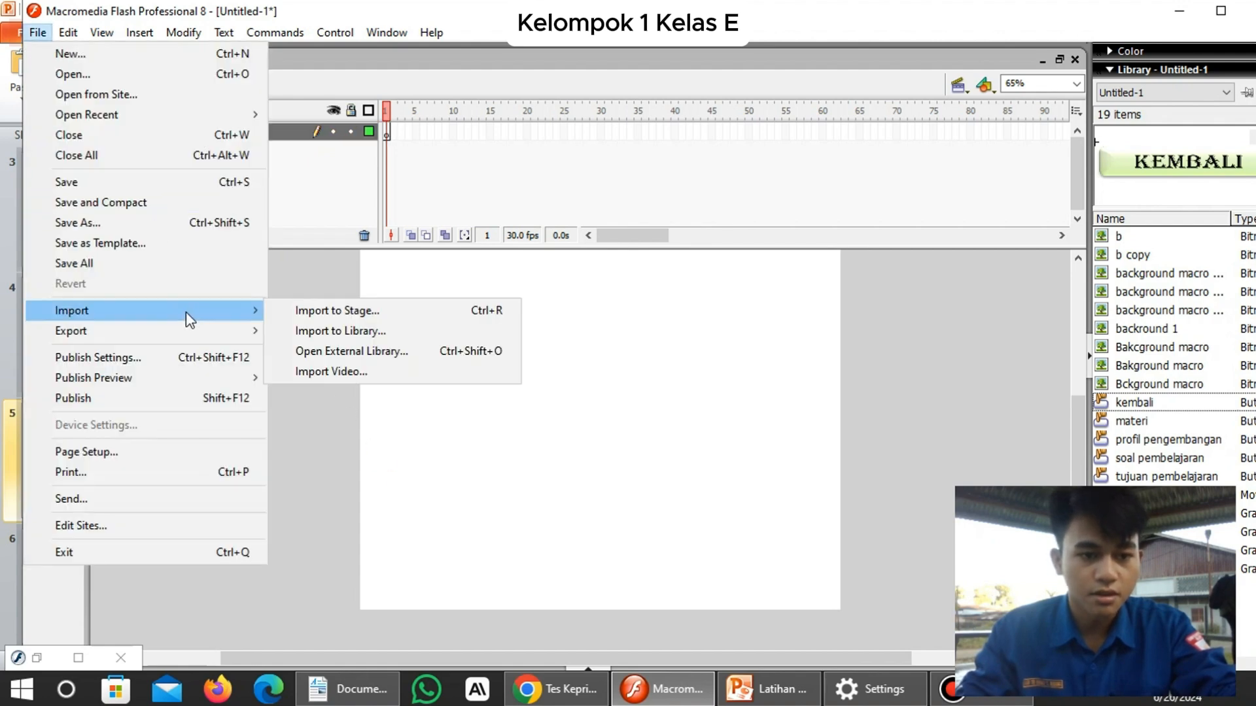
{"action": "left_click", "coordinate": [417, 314]}
{"action": "double_click", "coordinate": [569, 235]}
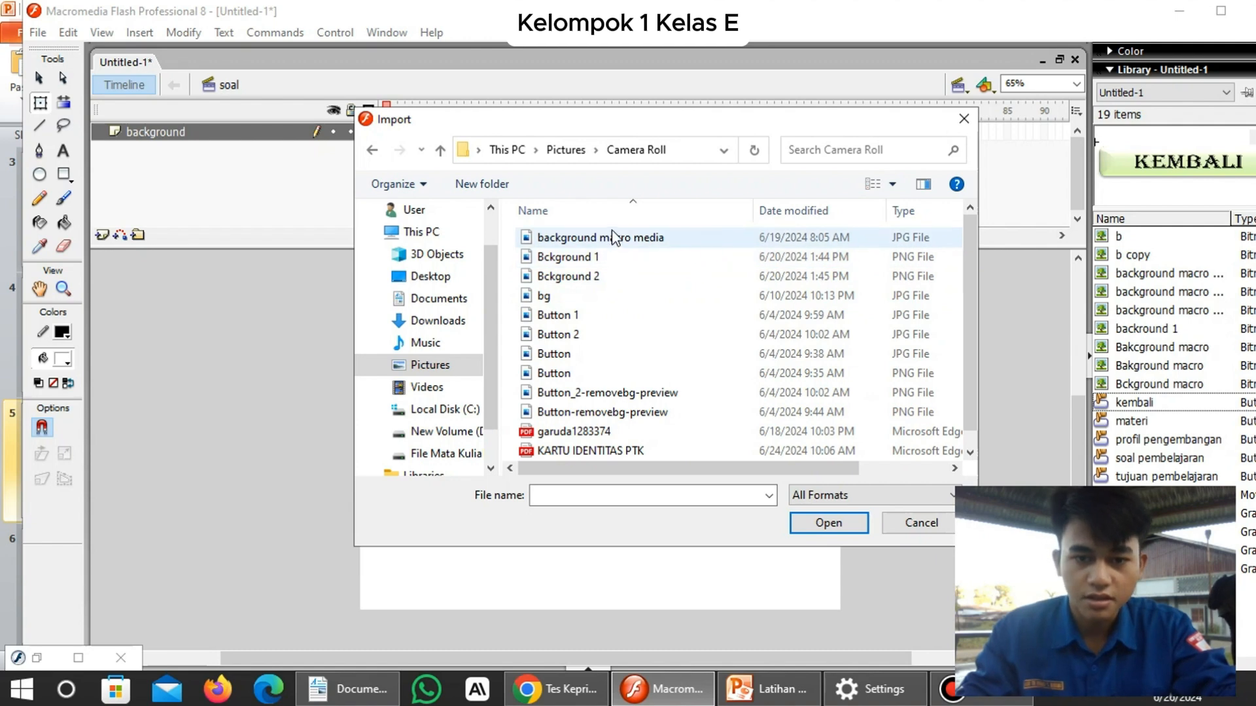
{"action": "double_click", "coordinate": [677, 242]}
{"action": "left_click", "coordinate": [707, 388]}
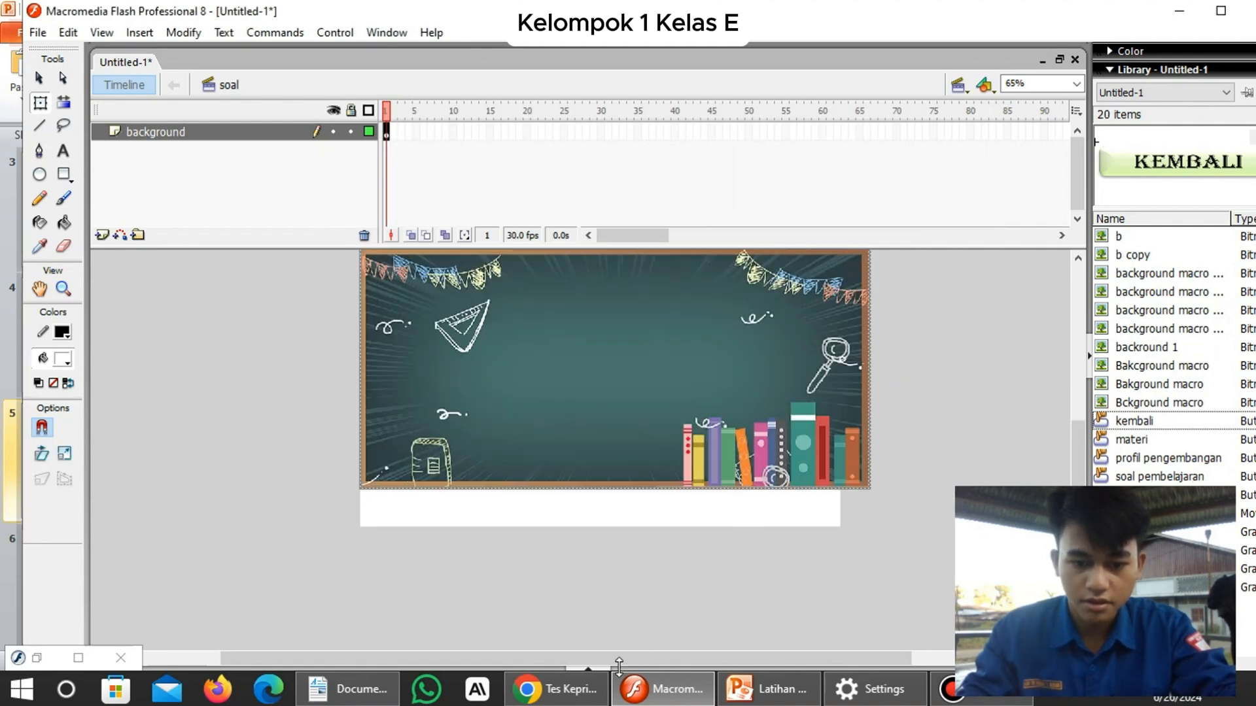
Resize the imported background bitmap to 800 wide by 600 high.
{"action": "left_click", "coordinate": [597, 665]}
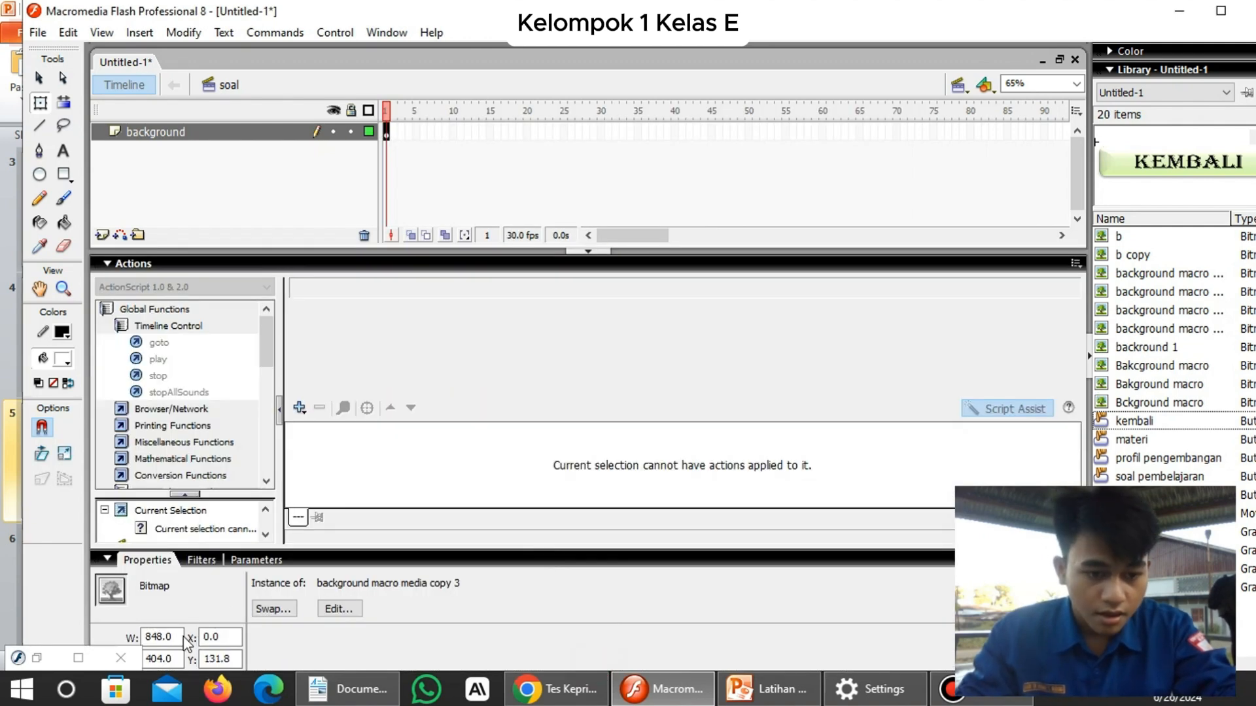
{"action": "key", "text": "BackSpace"}
{"action": "key", "text": "BackSpace"}
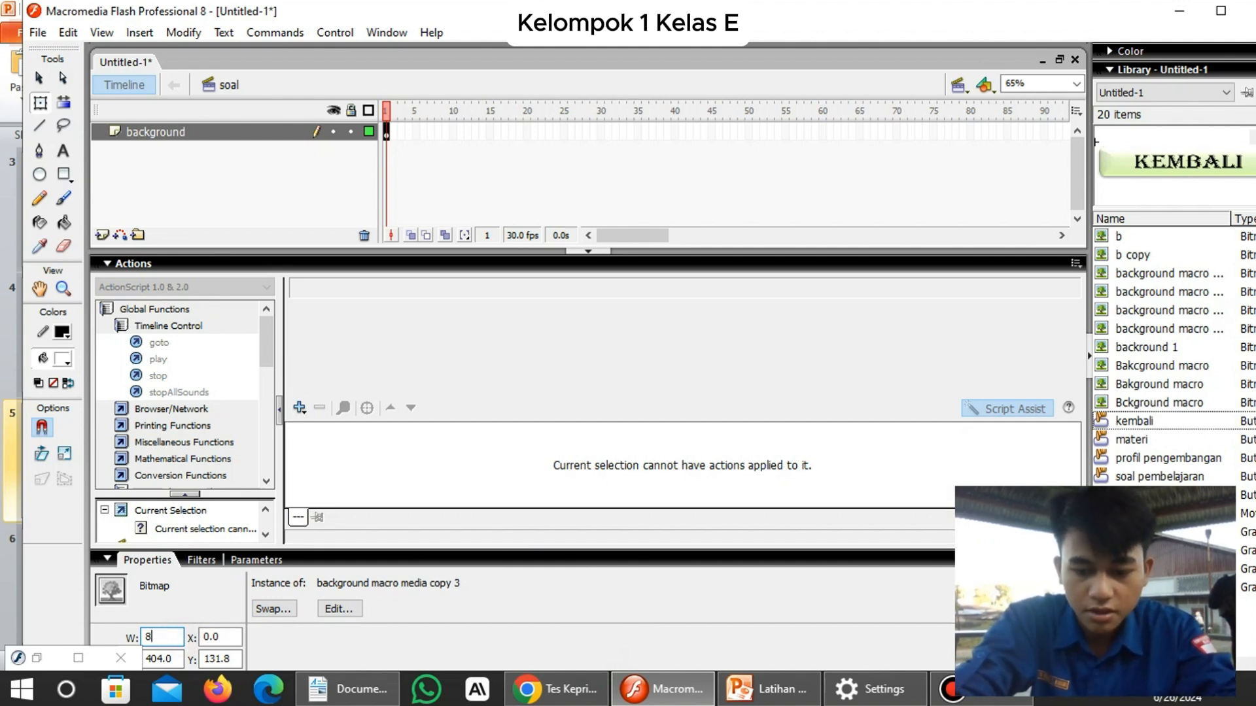
{"action": "key", "text": "Return"}
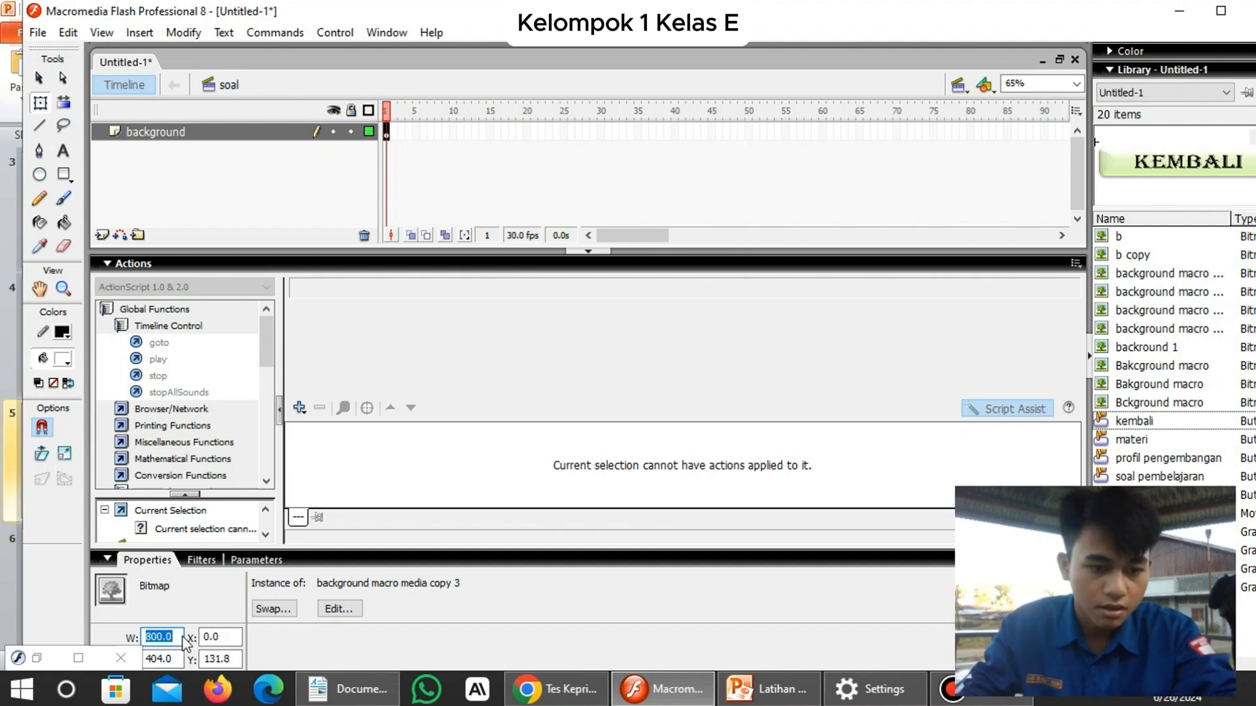
{"action": "left_click", "coordinate": [174, 660]}
{"action": "key", "text": "BackSpace"}
{"action": "key", "text": "BackSpace"}
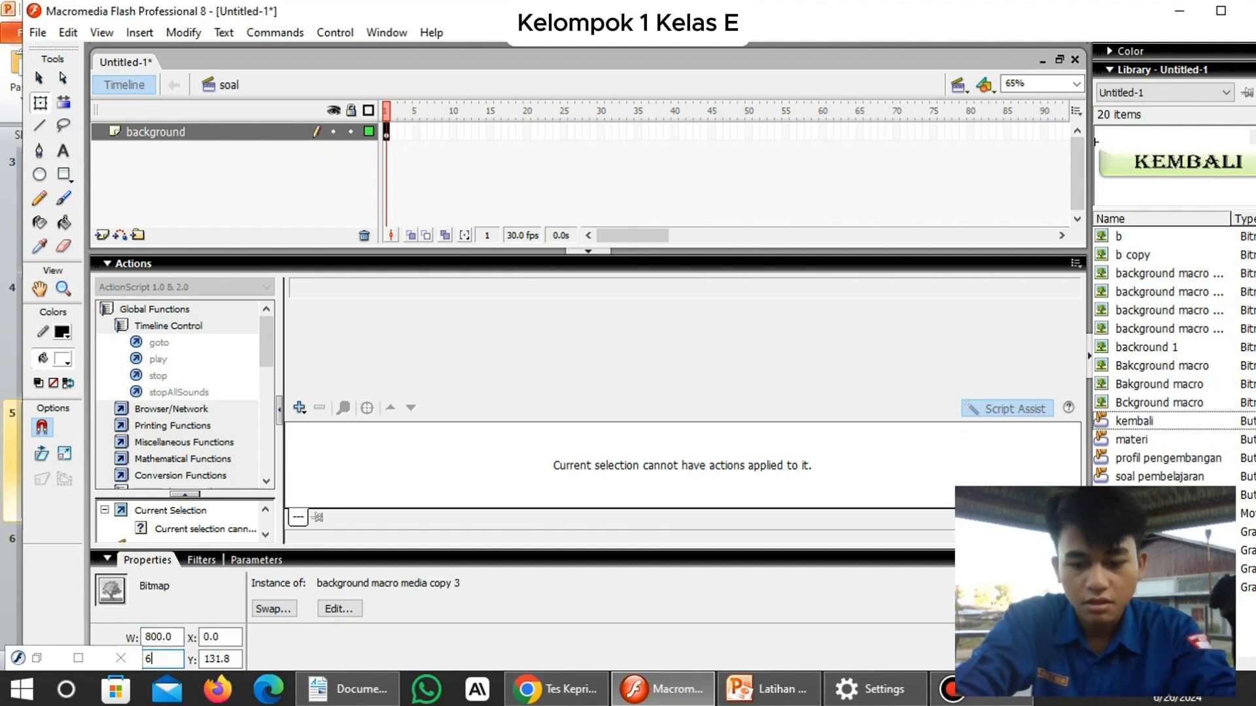
{"action": "type", "text": "600"}
{"action": "key", "text": "Return"}
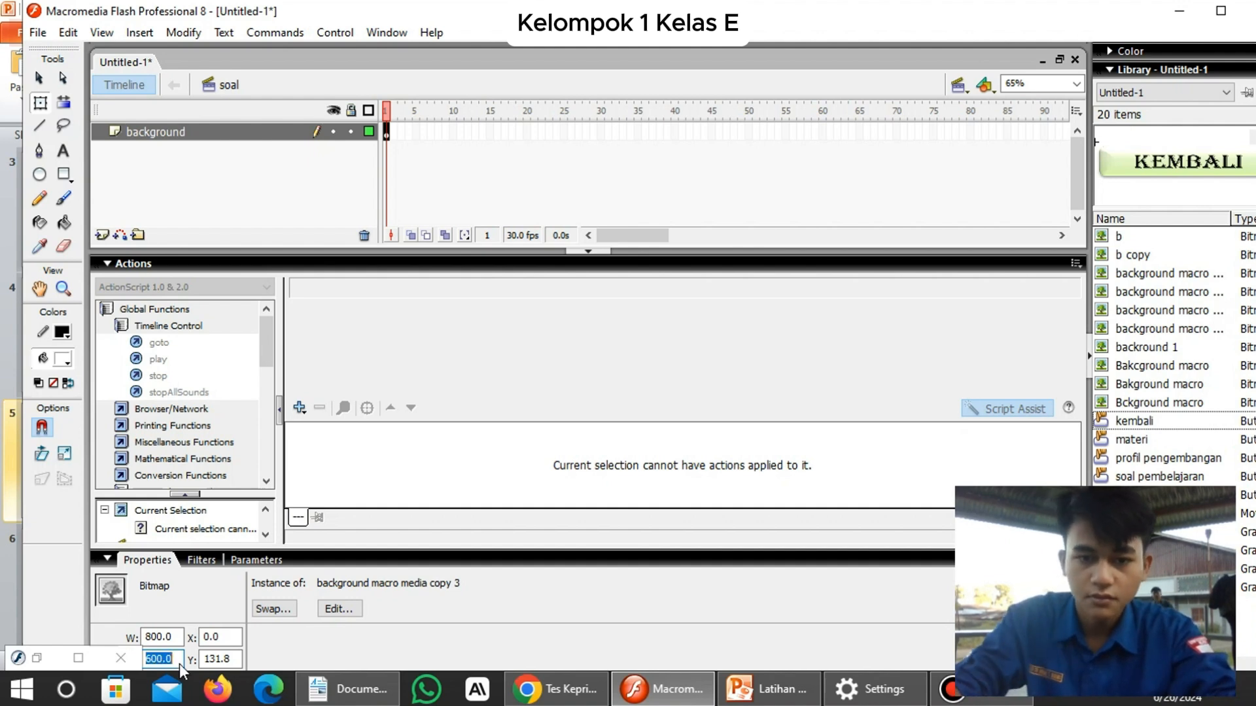
{"action": "left_click", "coordinate": [587, 252]}
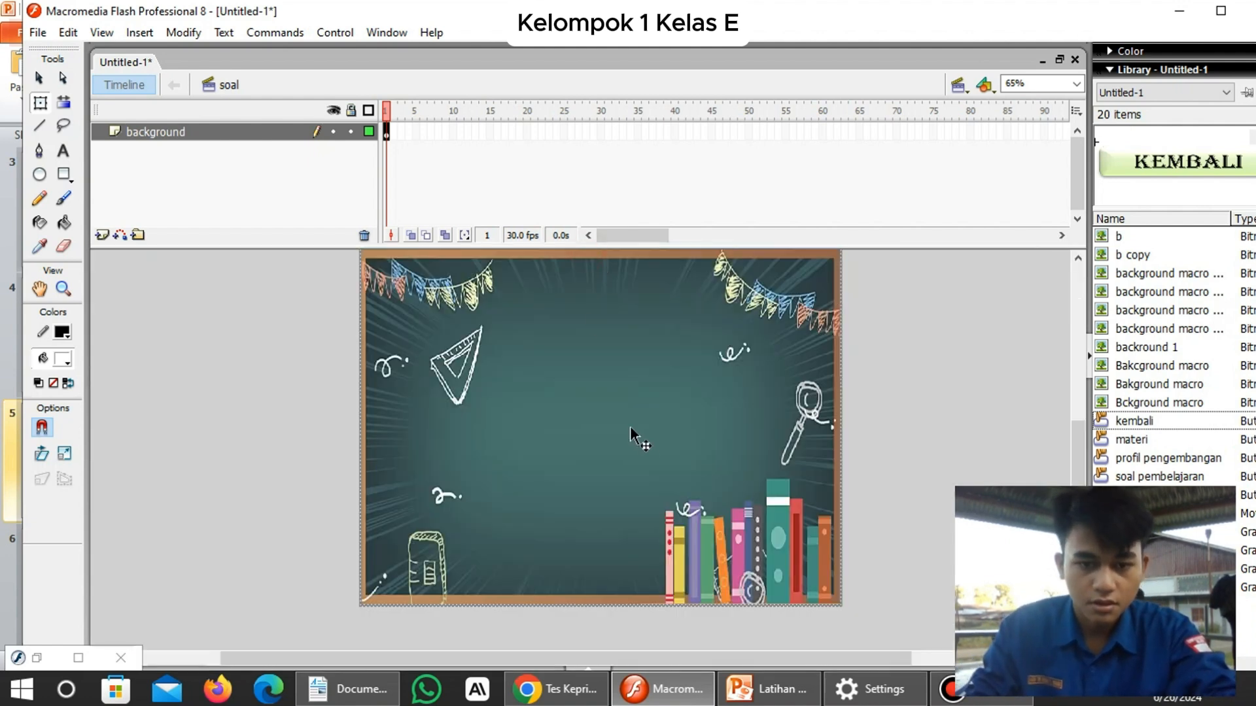
Move the background image up so that it covers the whole stage.
{"action": "scroll", "coordinate": [1008, 386], "scroll_direction": "up", "scroll_amount": 3}
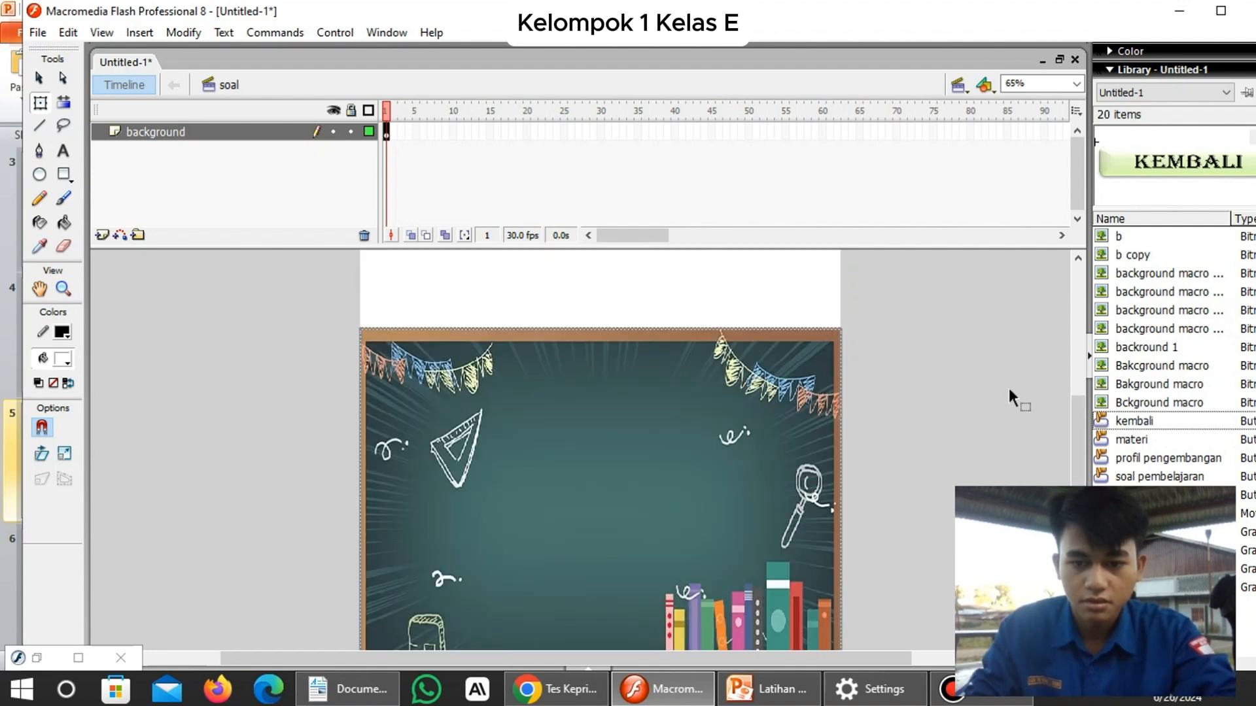
{"action": "scroll", "coordinate": [806, 434], "scroll_direction": "up", "scroll_amount": 5}
{"action": "left_click_drag", "start_coordinate": [640, 564], "coordinate": [638, 481]}
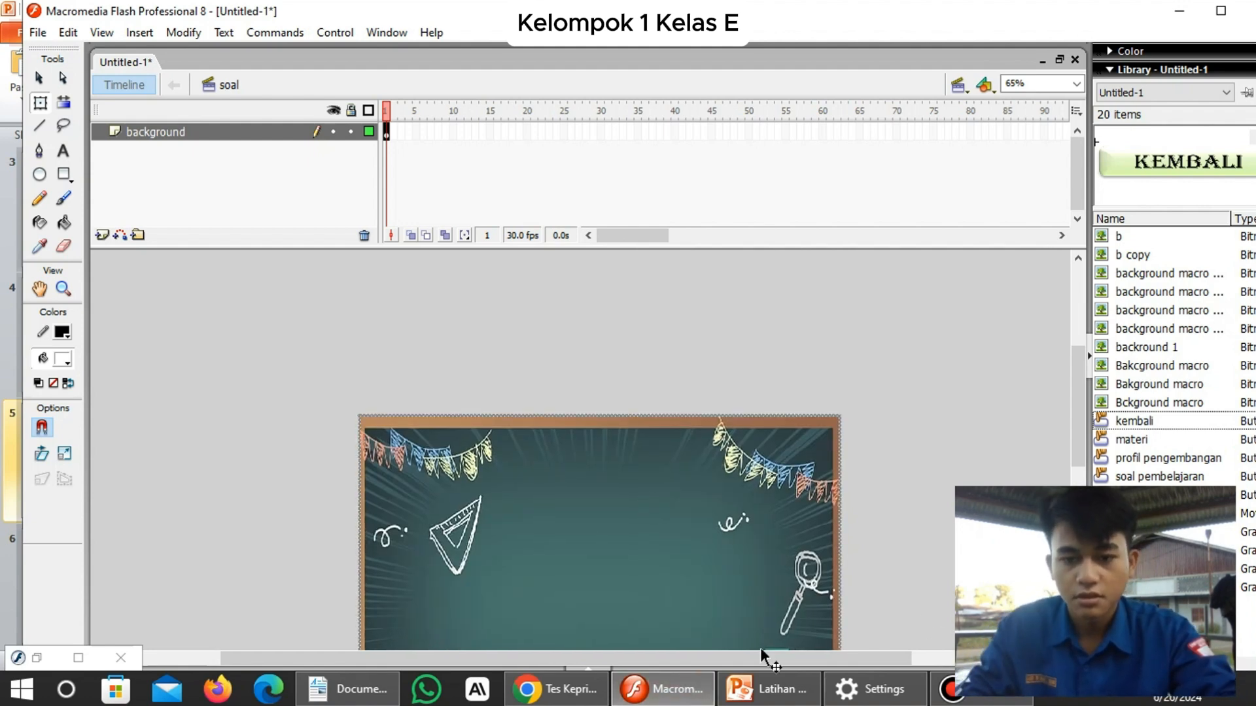
{"action": "scroll", "coordinate": [1014, 462], "scroll_direction": "down", "scroll_amount": 3}
{"action": "scroll", "coordinate": [1007, 458], "scroll_direction": "up", "scroll_amount": 2}
{"action": "scroll", "coordinate": [1010, 463], "scroll_direction": "down", "scroll_amount": 3}
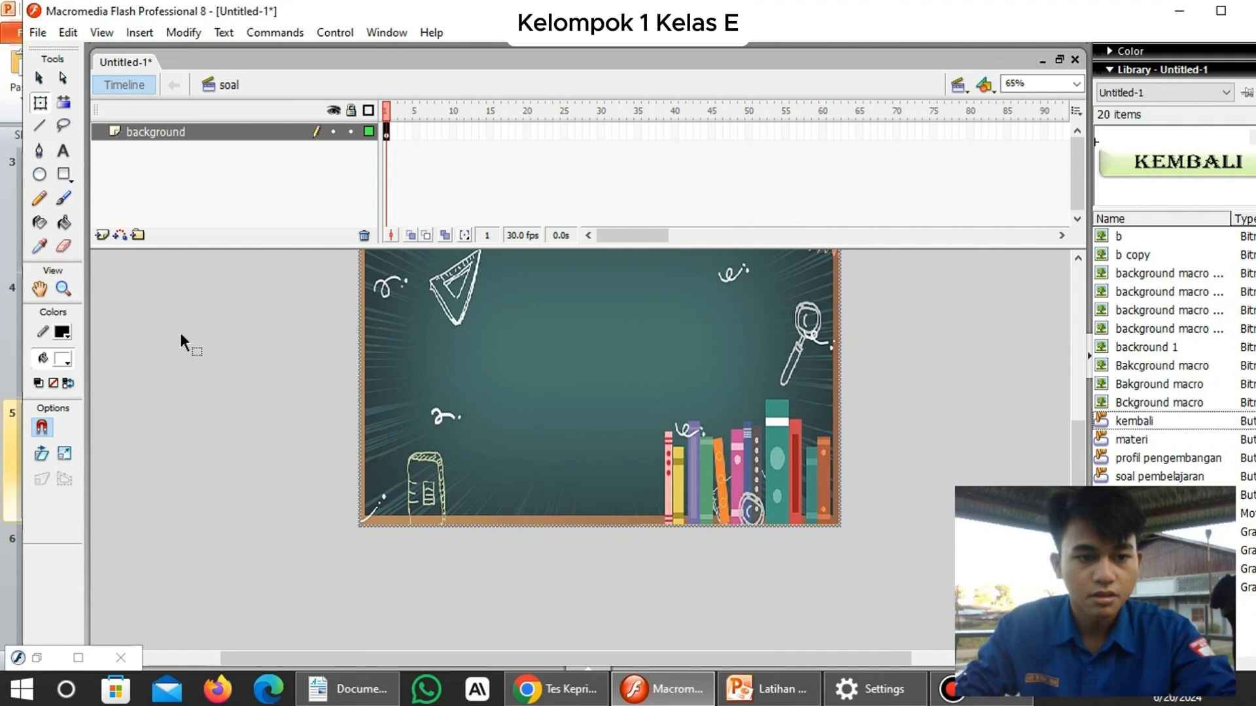
Add a new layer above the background layer and name it "tulisan soal".
{"action": "left_click", "coordinate": [102, 235]}
{"action": "double_click", "coordinate": [200, 130]}
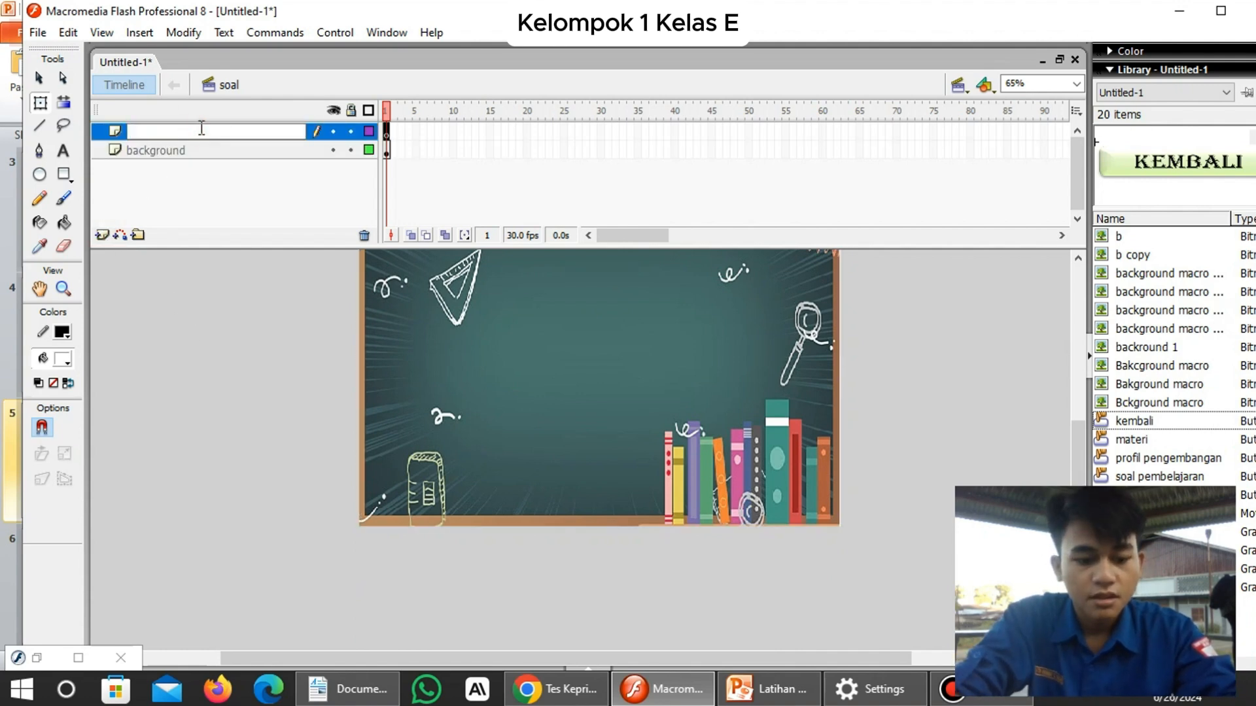
{"action": "type", "text": "t"}
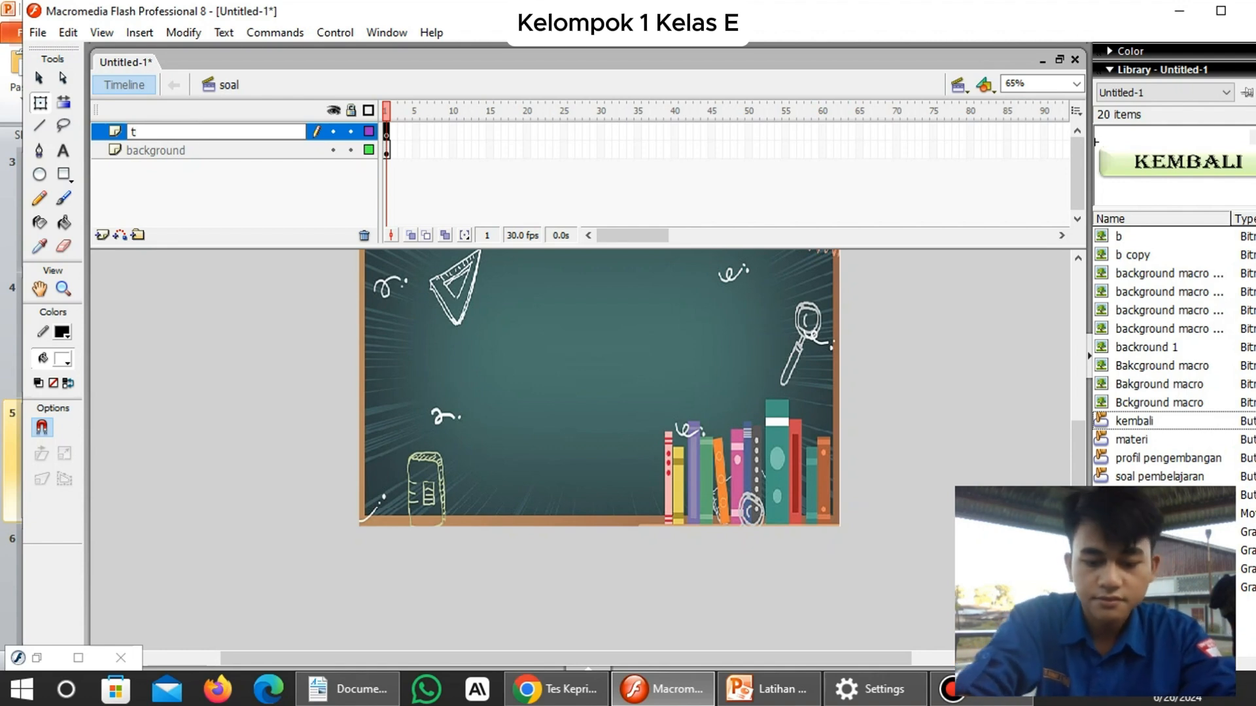
{"action": "type", "text": "ulisan"}
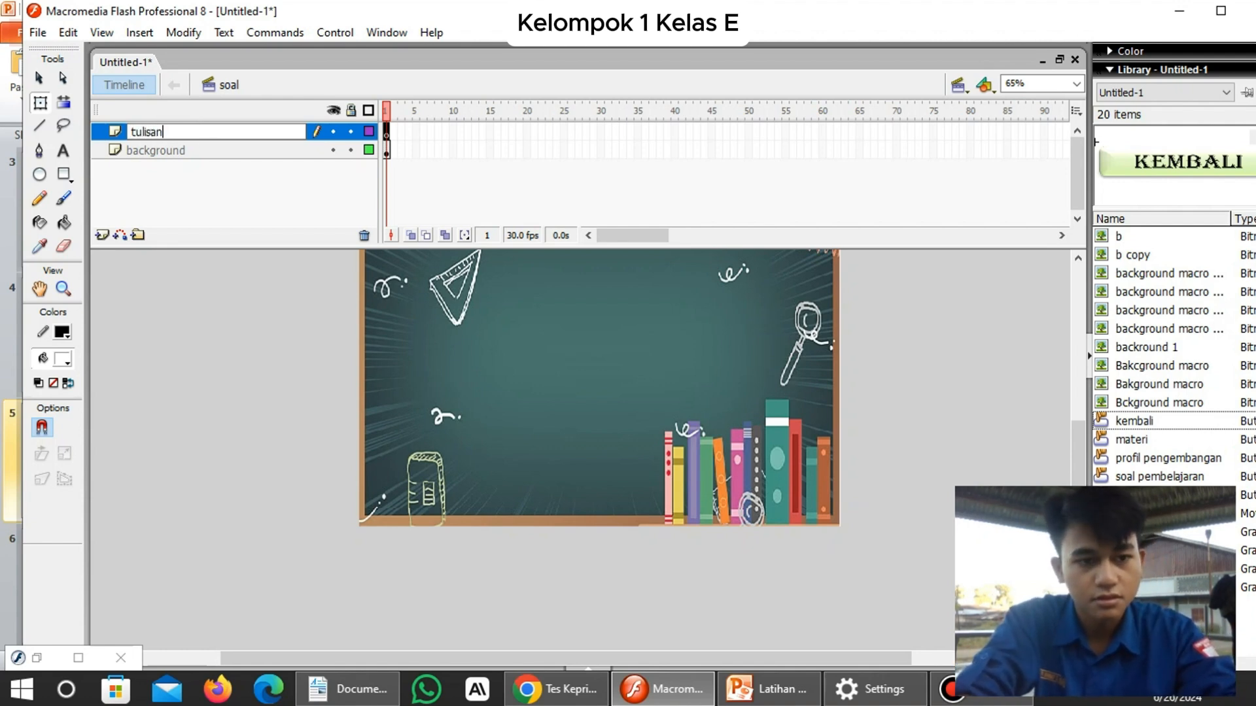
{"action": "type", "text": " soal"}
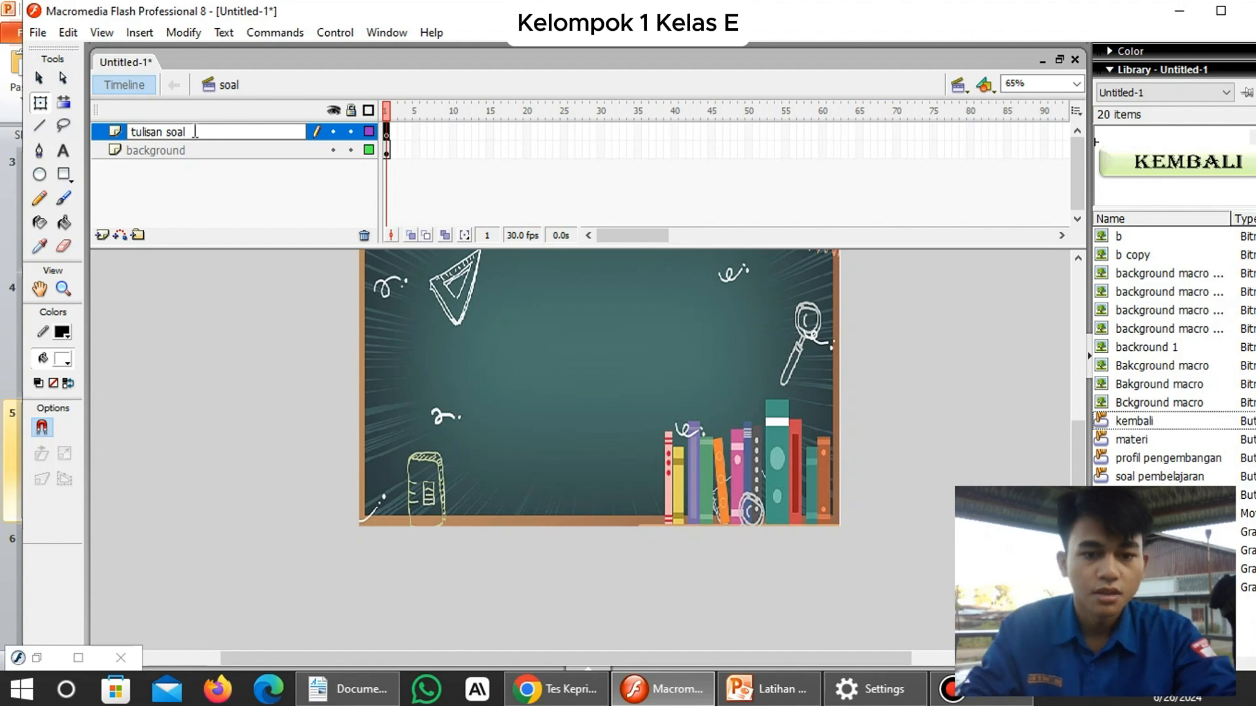
{"action": "key", "text": "Return"}
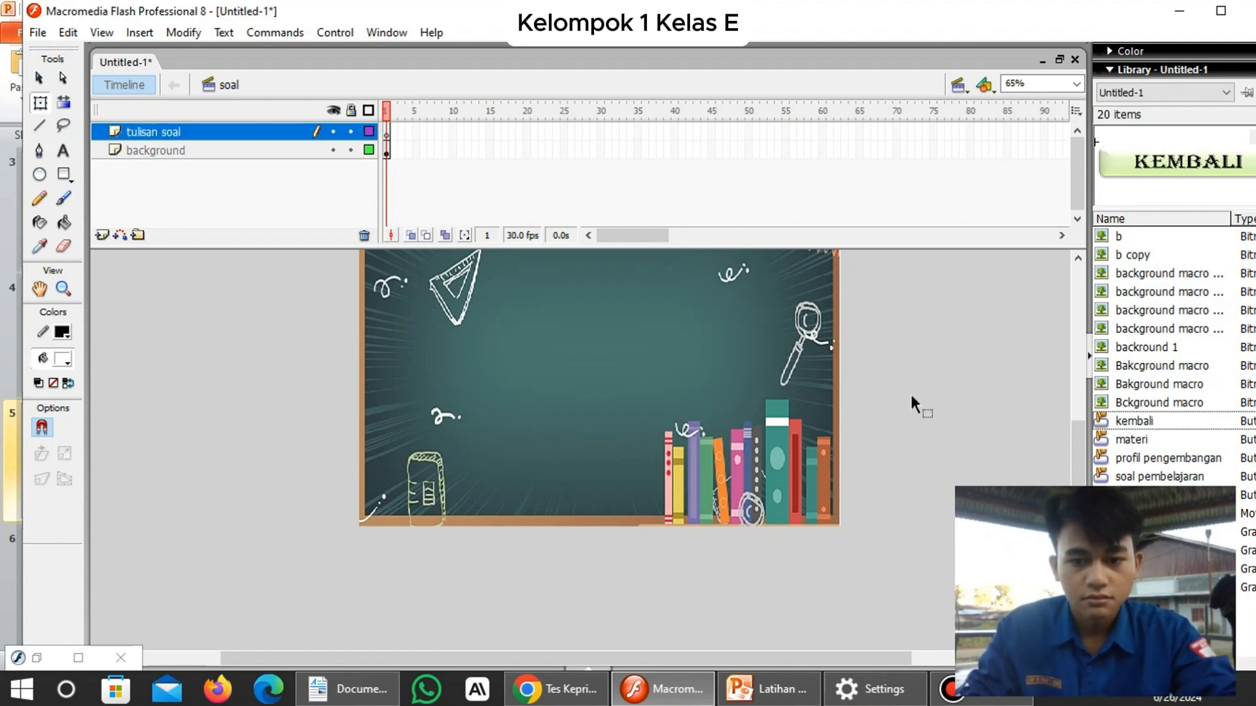
{"action": "left_click", "coordinate": [1002, 383]}
{"action": "scroll", "coordinate": [876, 403], "scroll_direction": "up", "scroll_amount": 3}
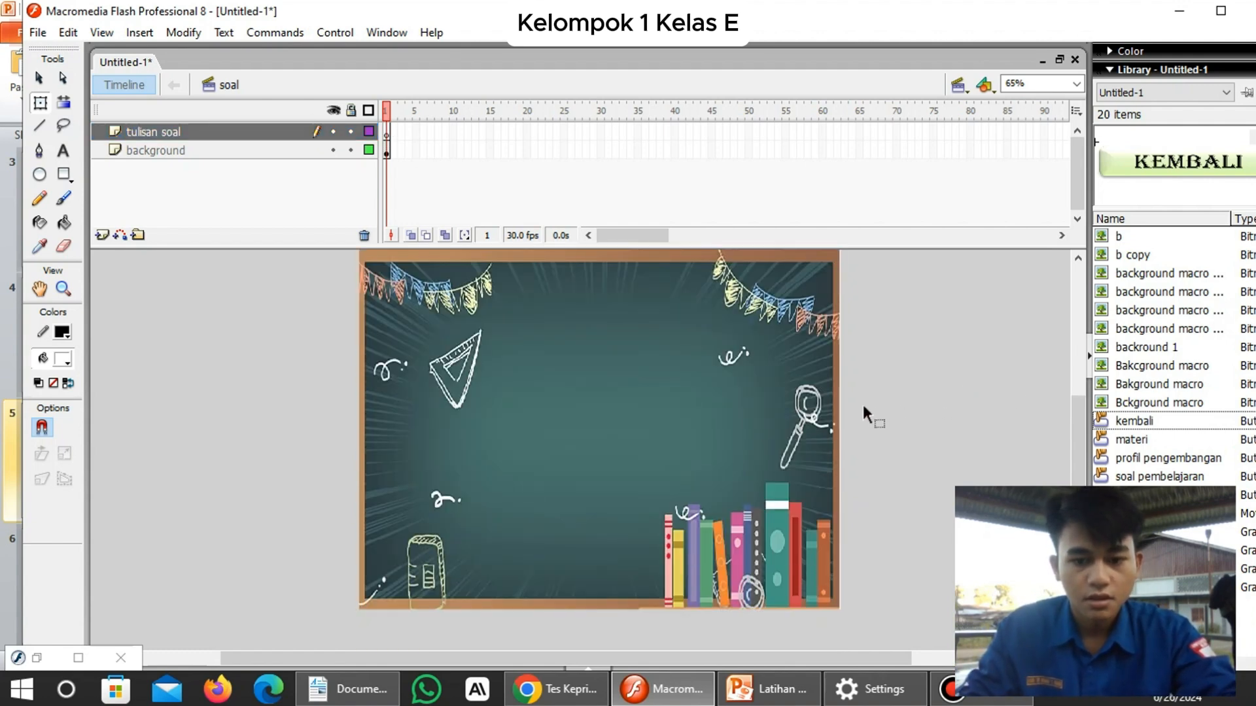
Copy the SOAL LATIHAN banner from slide 5 in PowerPoint and paste it onto the tulisan soal layer in Flash, over the board.
{"action": "left_click", "coordinate": [745, 688]}
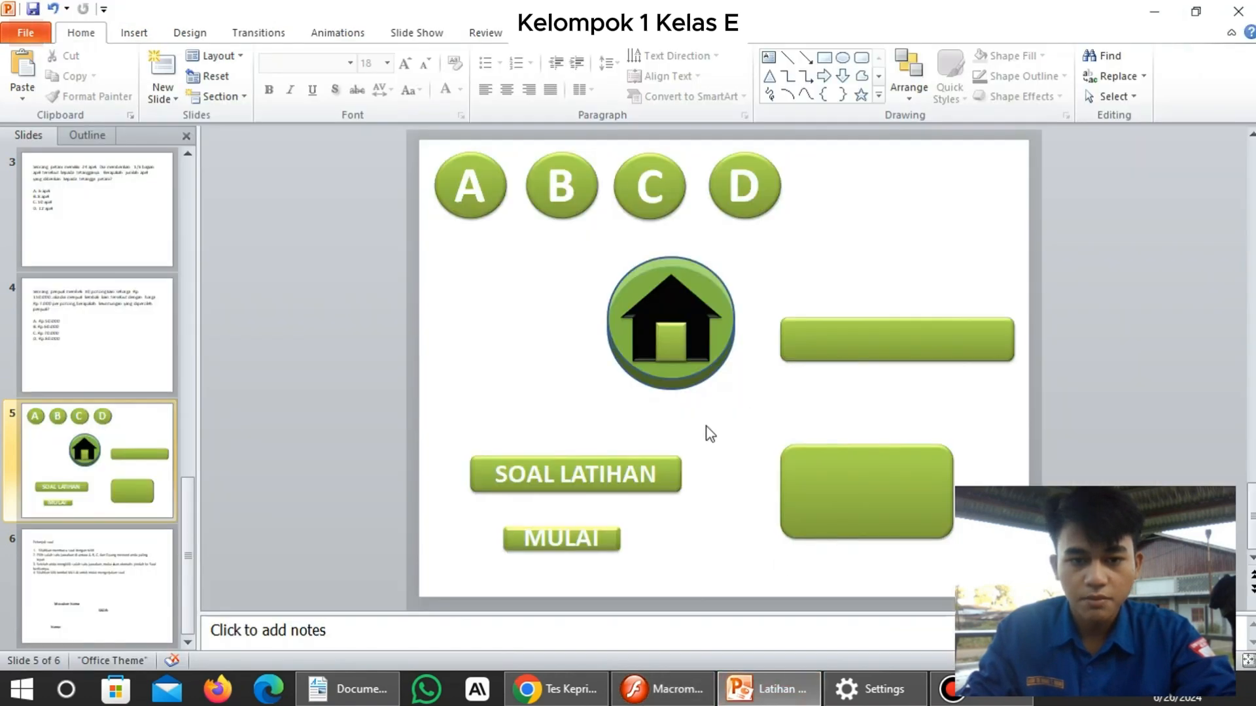
{"action": "scroll", "coordinate": [694, 433], "scroll_direction": "up", "scroll_amount": 2}
{"action": "scroll", "coordinate": [675, 436], "scroll_direction": "down", "scroll_amount": 2}
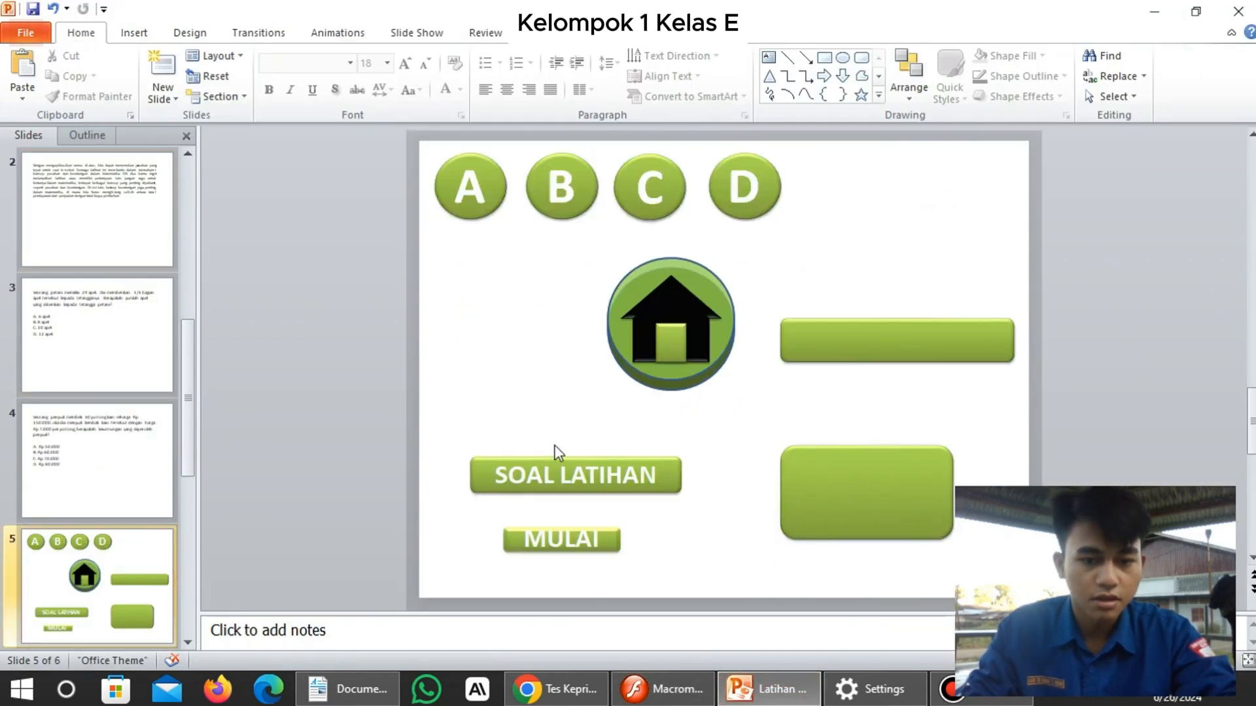
{"action": "left_click_drag", "start_coordinate": [416, 435], "coordinate": [729, 513]}
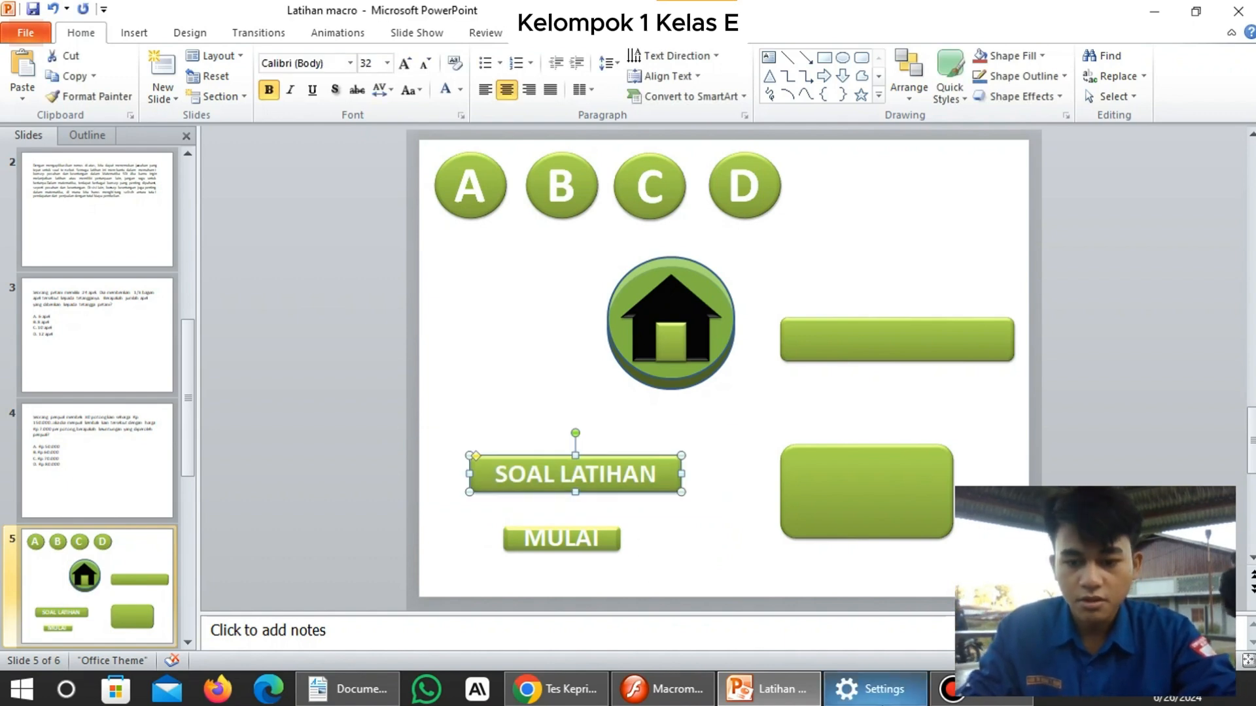
{"action": "left_click", "coordinate": [779, 699]}
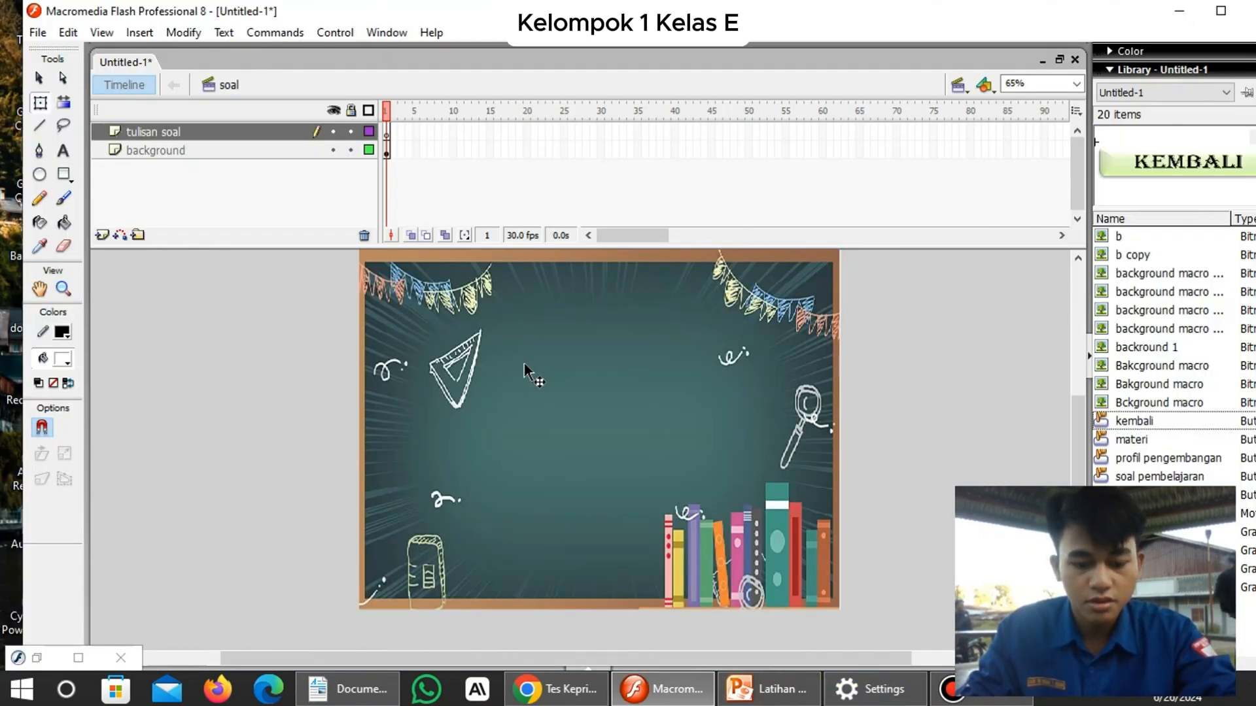
{"action": "key", "text": "ctrl+v"}
{"action": "left_click_drag", "start_coordinate": [580, 296], "coordinate": [640, 377]}
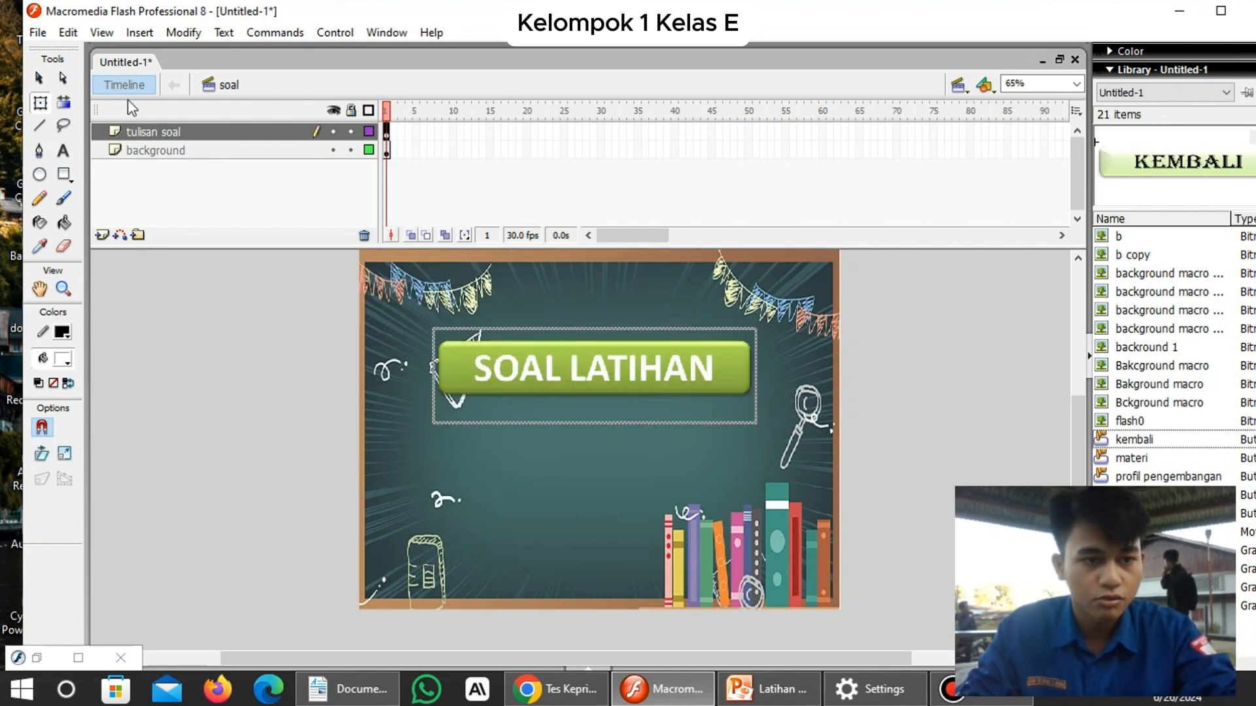
Shrink the SOAL LATIHAN banner with Free Transform and place it centred along the board's upper edge, between the bunting.
{"action": "left_click", "coordinate": [41, 79]}
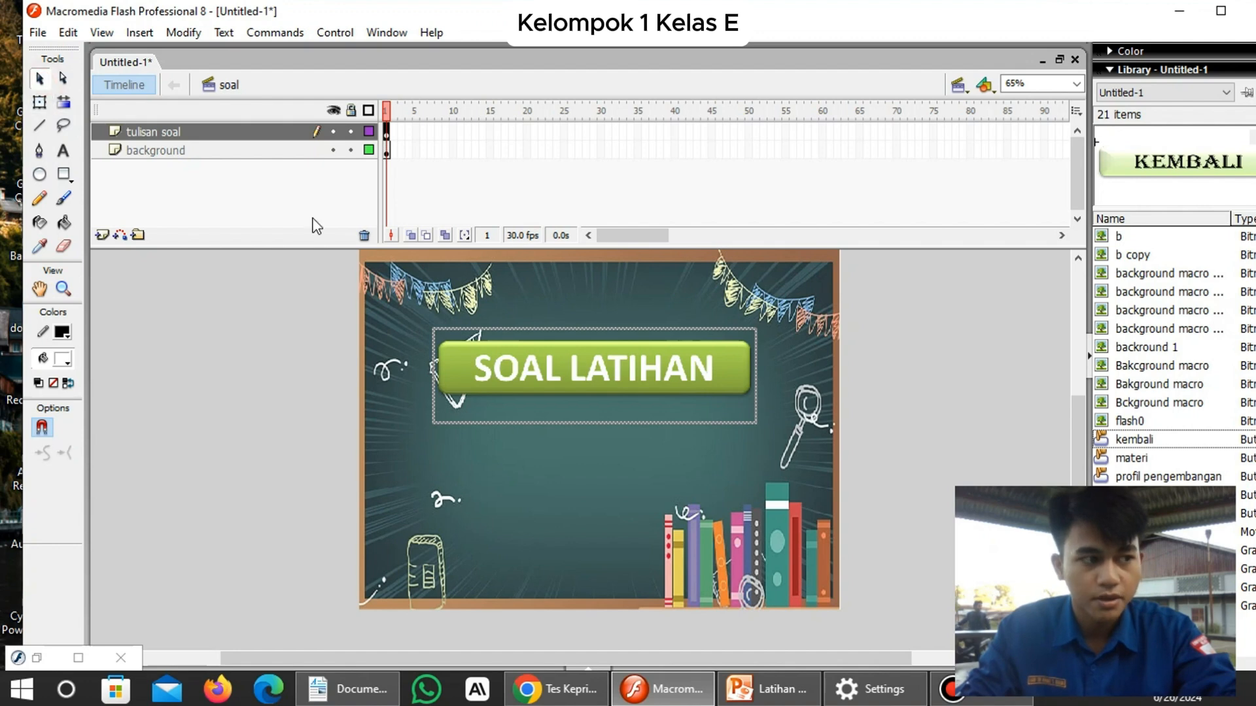
{"action": "left_click", "coordinate": [40, 102]}
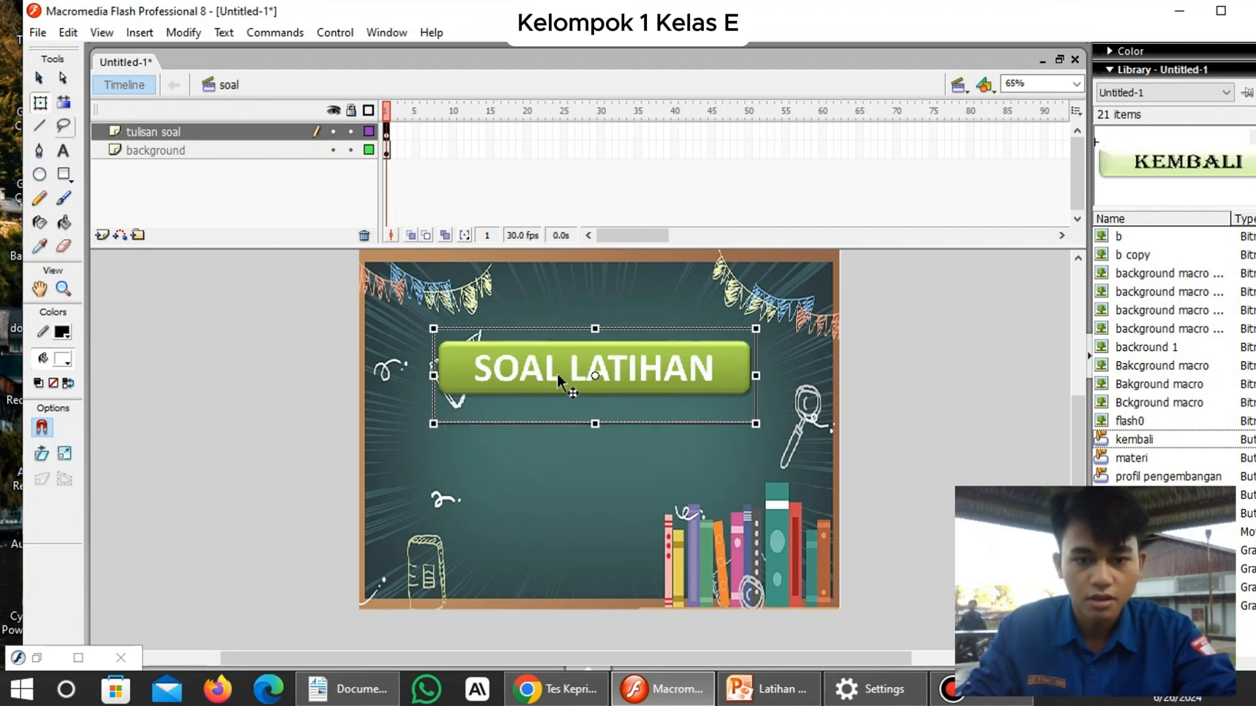
{"action": "left_click_drag", "start_coordinate": [593, 334], "coordinate": [593, 340]}
{"action": "left_click_drag", "start_coordinate": [622, 391], "coordinate": [599, 290]}
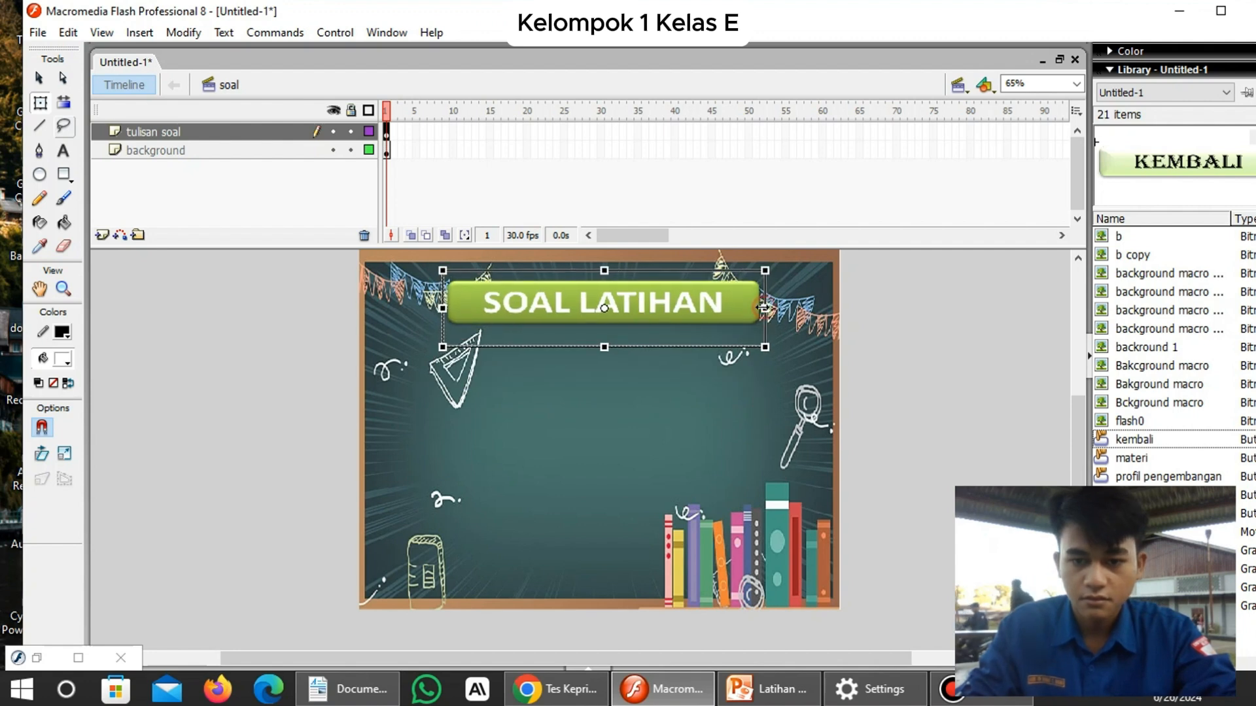
{"action": "left_click_drag", "start_coordinate": [763, 308], "coordinate": [690, 303]}
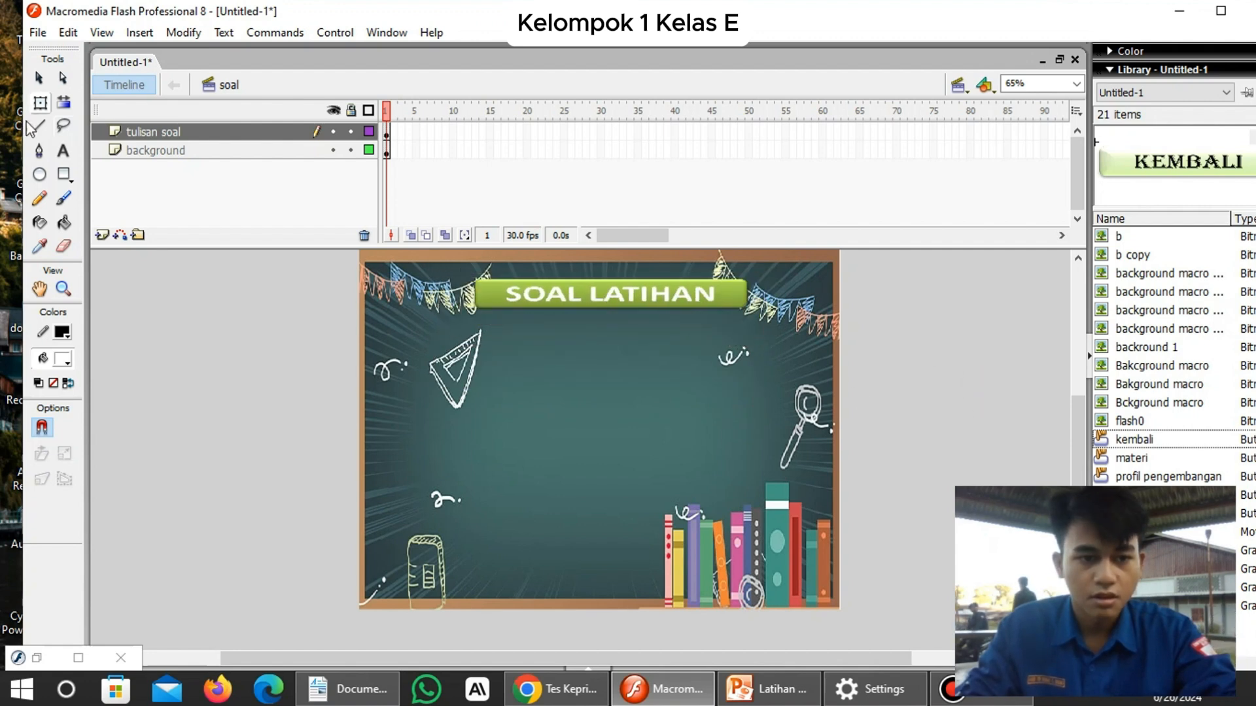
Add a new layer above the tulisan soal layer and name it "kembali".
{"action": "left_click", "coordinate": [108, 234]}
{"action": "double_click", "coordinate": [203, 132]}
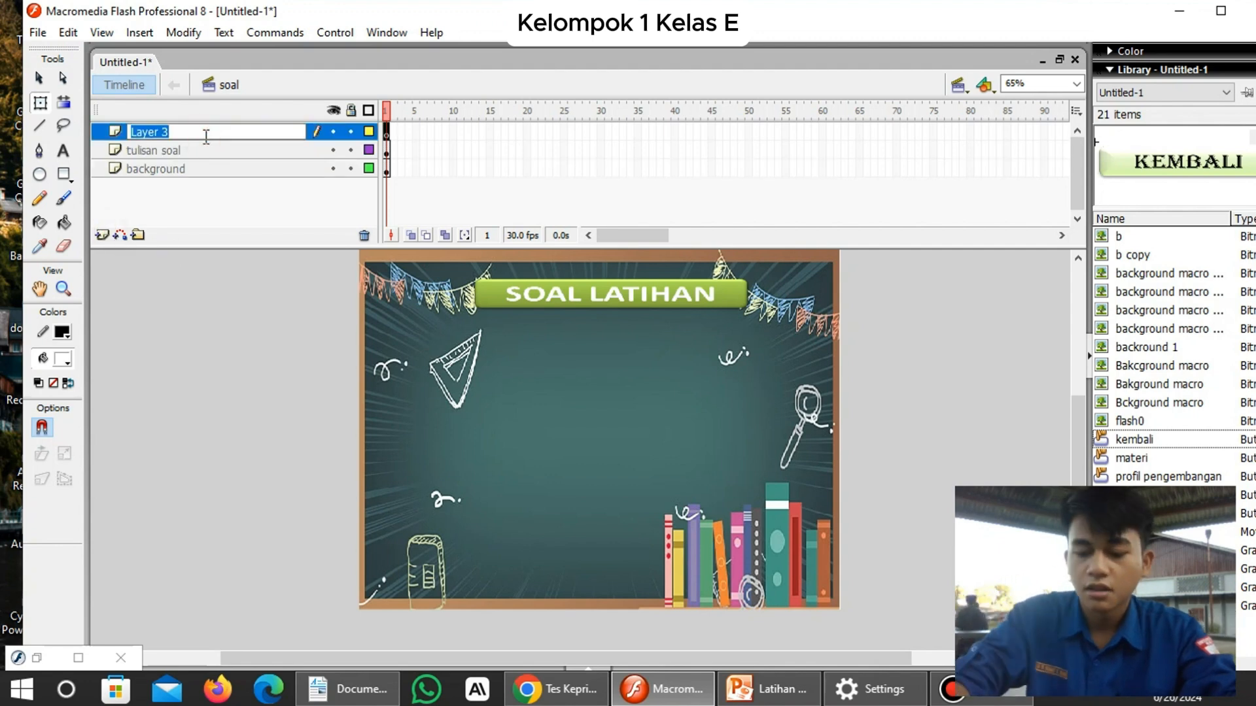
{"action": "key", "text": "BackSpace"}
{"action": "type", "text": "k"}
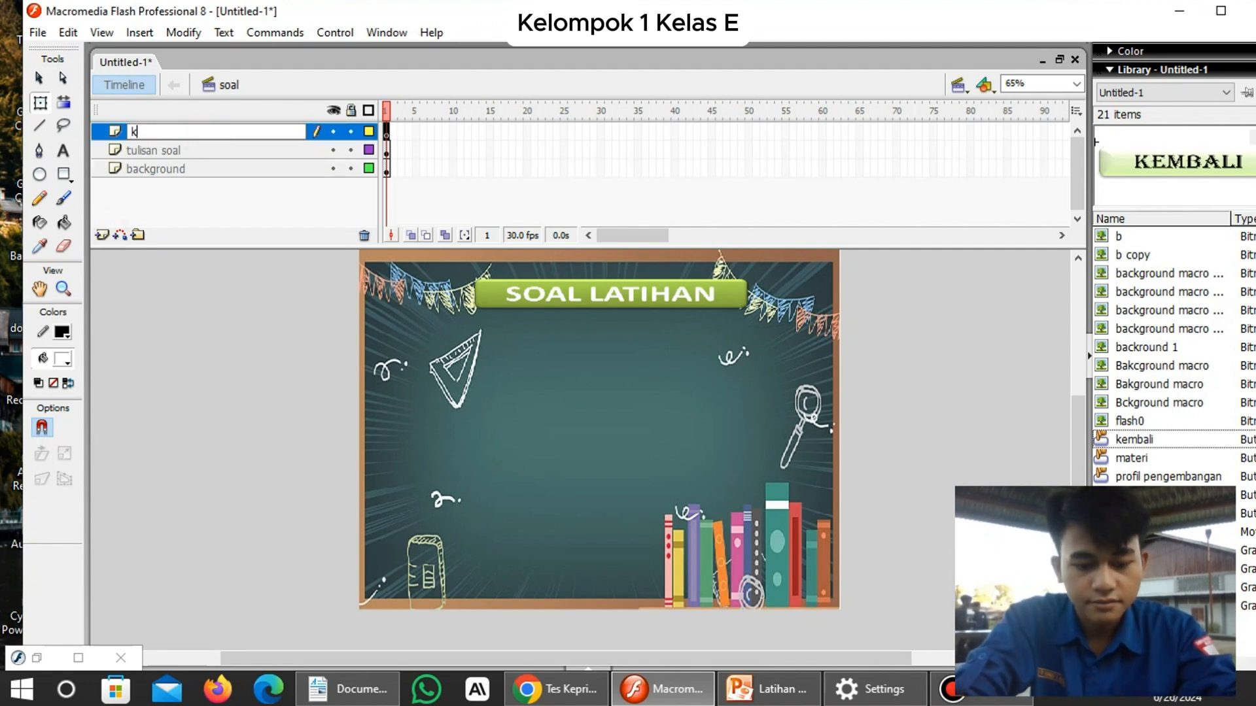
{"action": "type", "text": "embali"}
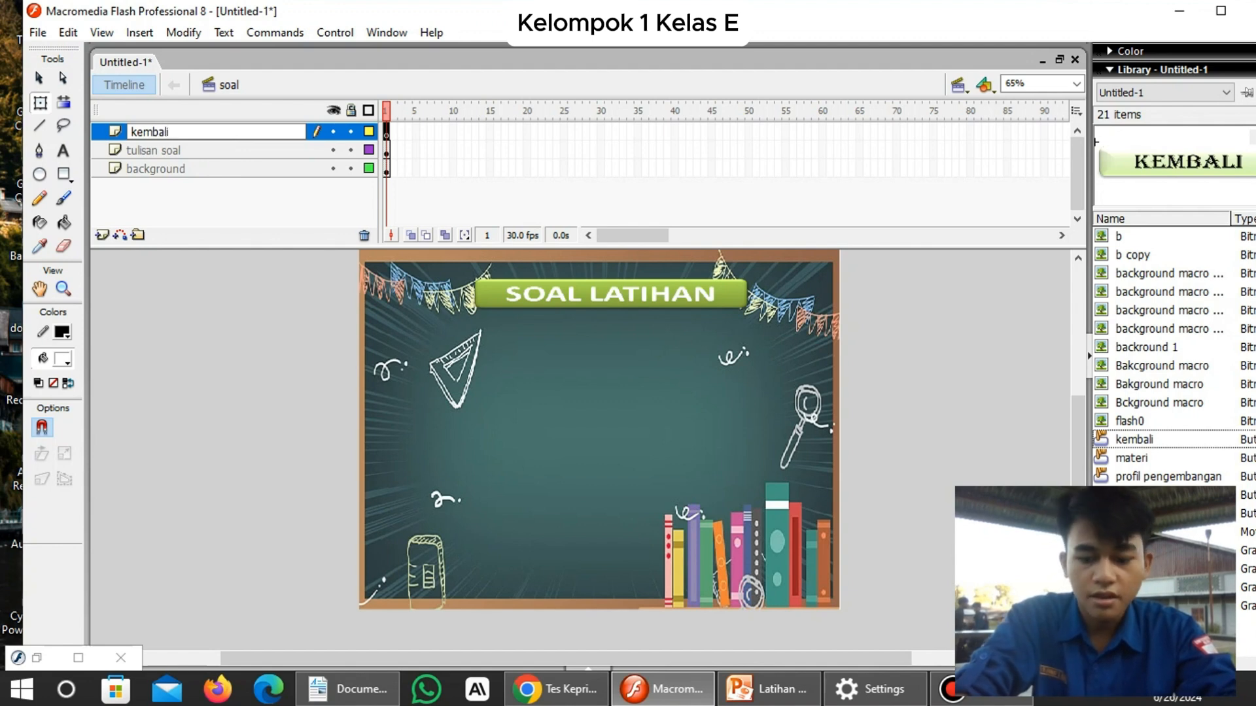
{"action": "key", "text": "Return"}
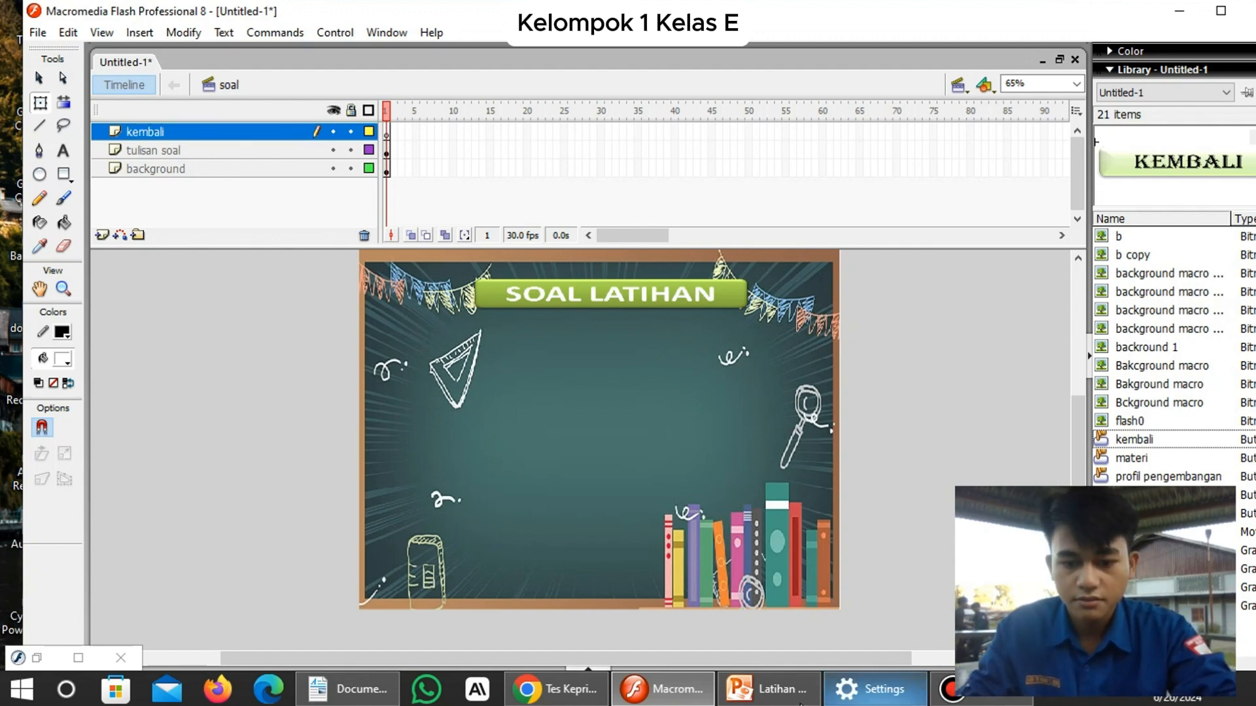
Copy the complete home icon from slide 5 in PowerPoint and paste it onto the kembali layer in Flash.
{"action": "left_click", "coordinate": [769, 691]}
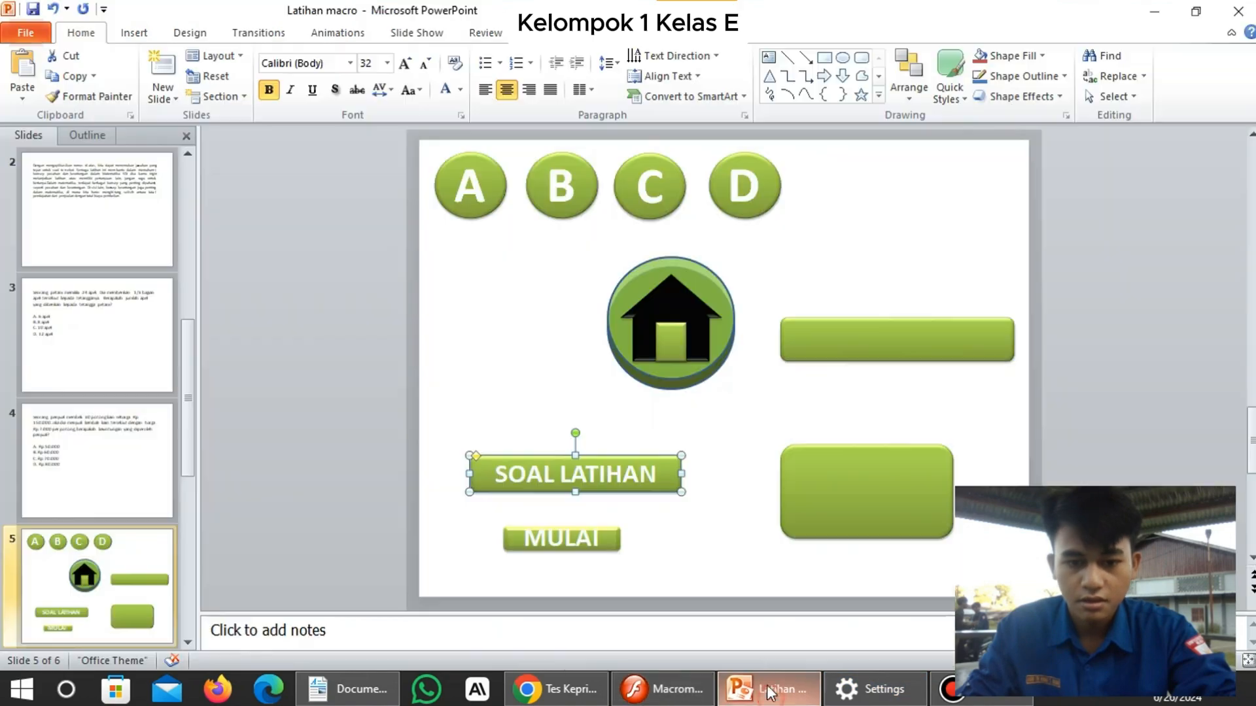
{"action": "left_click_drag", "start_coordinate": [553, 252], "coordinate": [758, 412]}
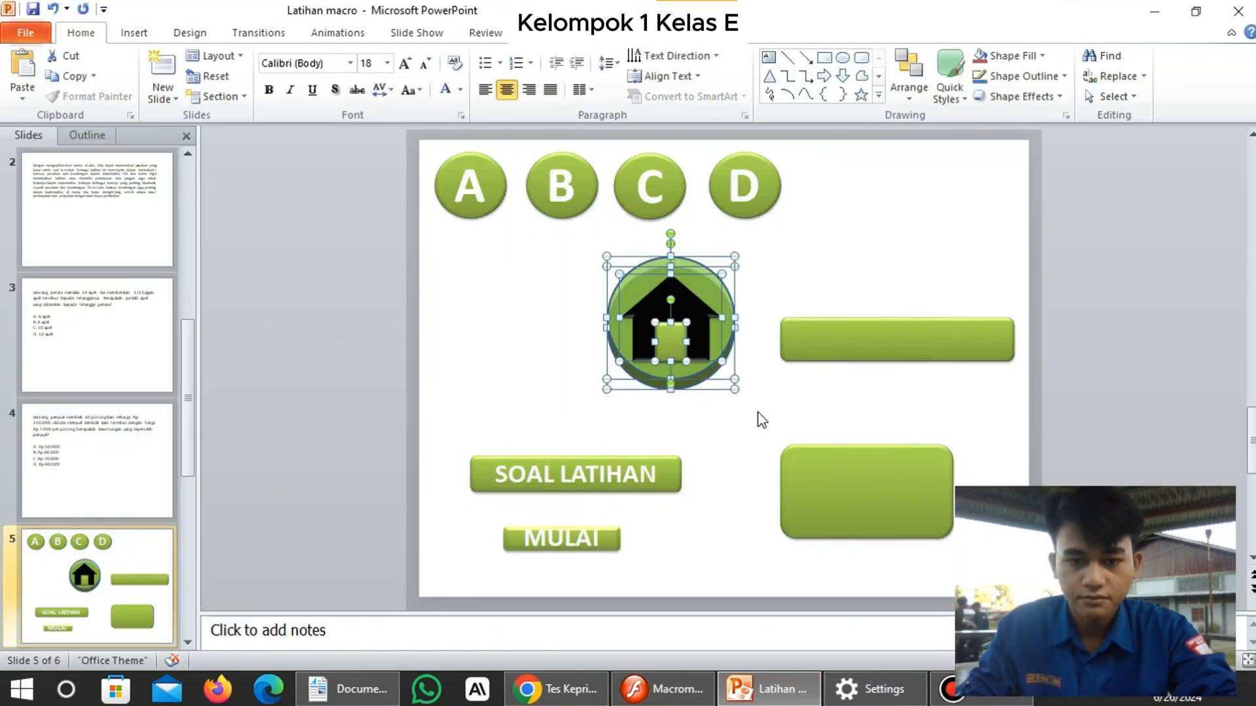
{"action": "key", "text": "ctrl+c"}
{"action": "left_click", "coordinate": [664, 690]}
{"action": "key", "text": "ctrl+v"}
Shrink the home icon with Free Transform and place it just left of the SOAL LATIHAN banner.
{"action": "scroll", "coordinate": [483, 352], "scroll_direction": "up", "scroll_amount": 3}
{"action": "left_click_drag", "start_coordinate": [550, 352], "coordinate": [456, 408]}
{"action": "left_click_drag", "start_coordinate": [462, 435], "coordinate": [422, 351]}
{"action": "left_click", "coordinate": [594, 467]}
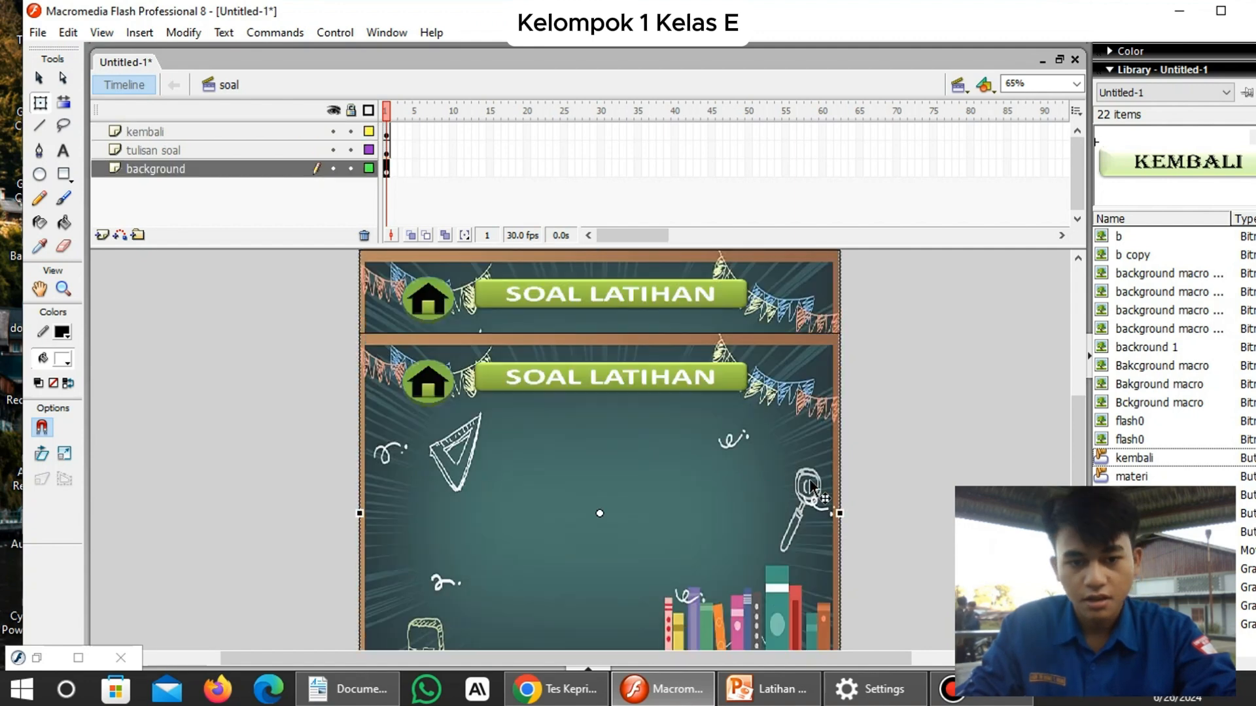
{"action": "left_click", "coordinate": [425, 389]}
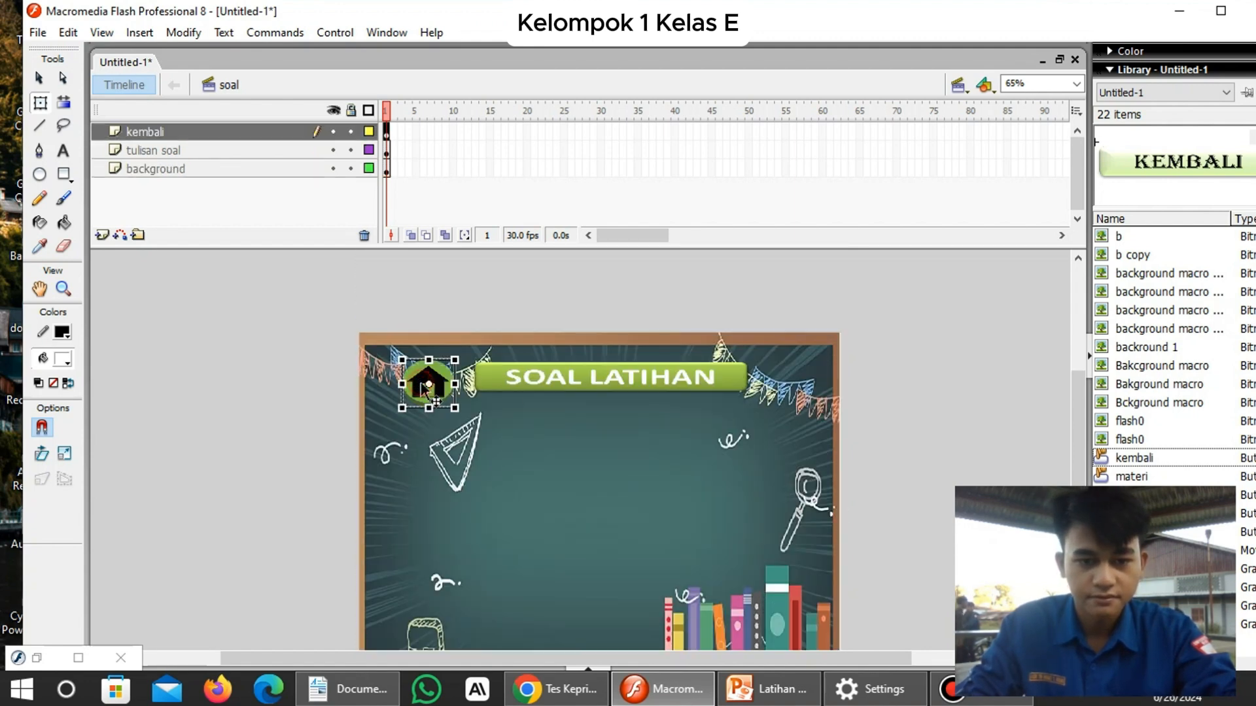
{"action": "left_click_drag", "start_coordinate": [424, 390], "coordinate": [424, 389]}
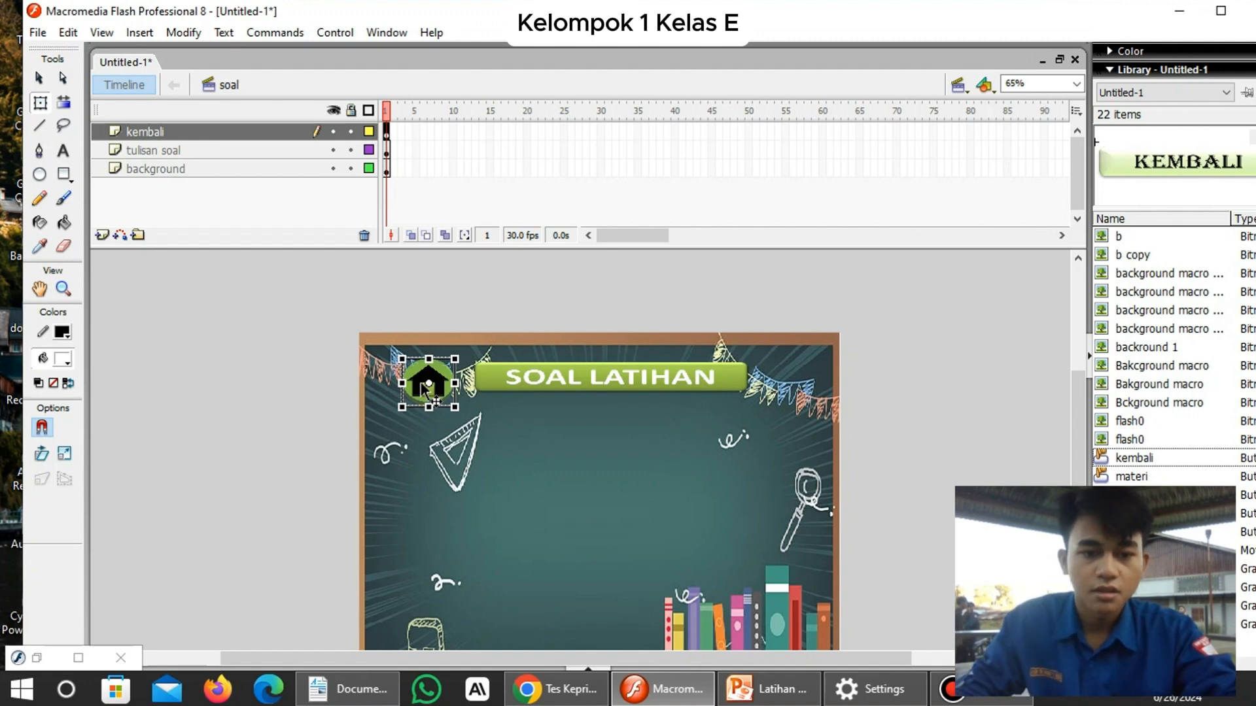
{"action": "left_click", "coordinate": [288, 388]}
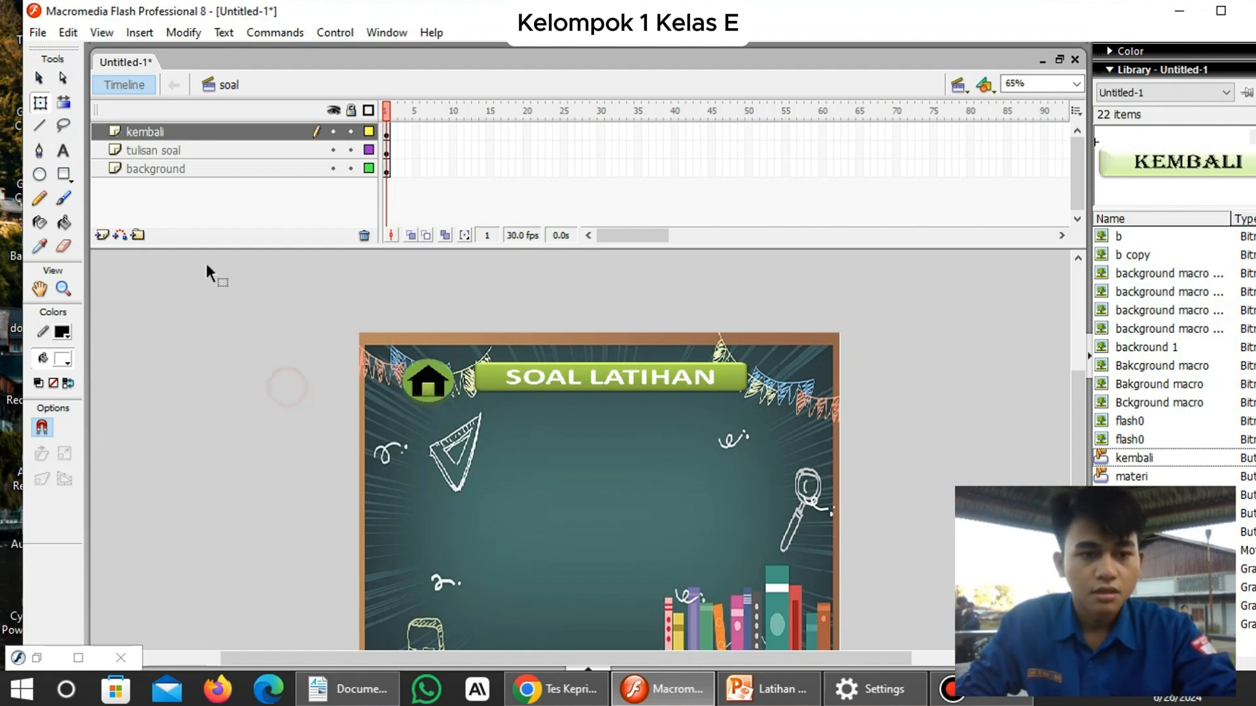
Add a new layer above the kembali layer and name it "petunjuk soal".
{"action": "left_click", "coordinate": [102, 236]}
{"action": "double_click", "coordinate": [208, 133]}
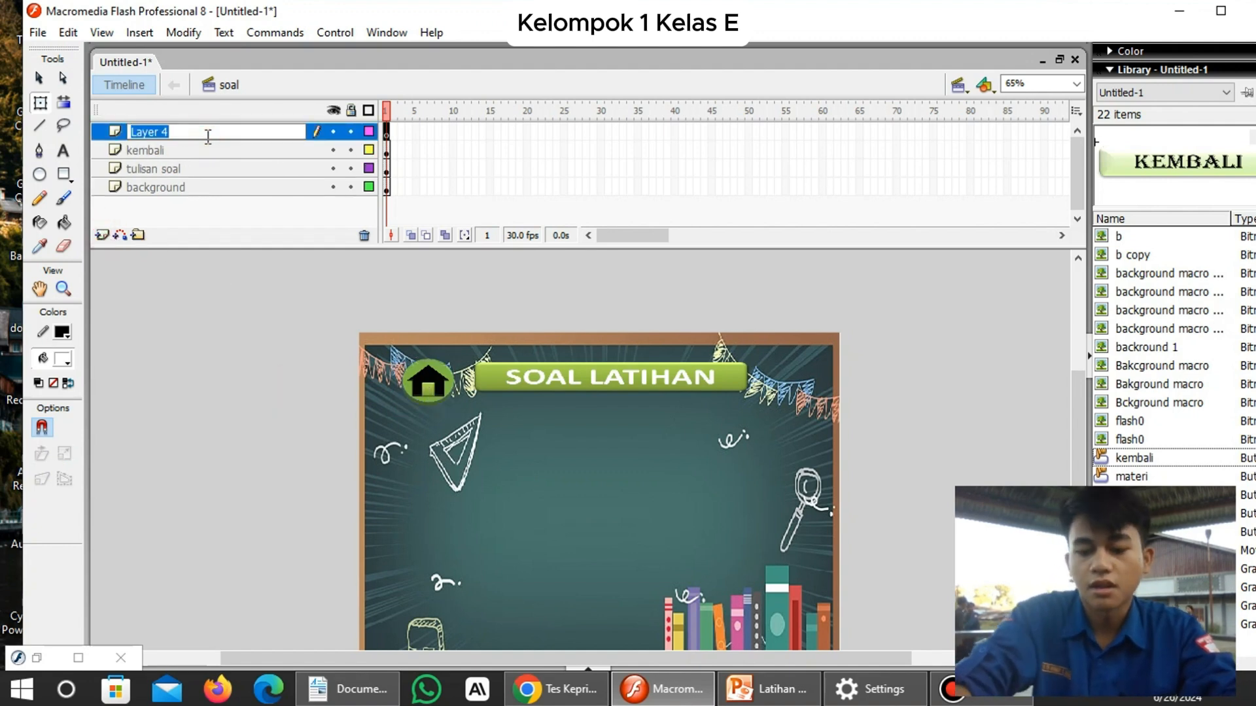
{"action": "type", "text": "petunjuk soal"}
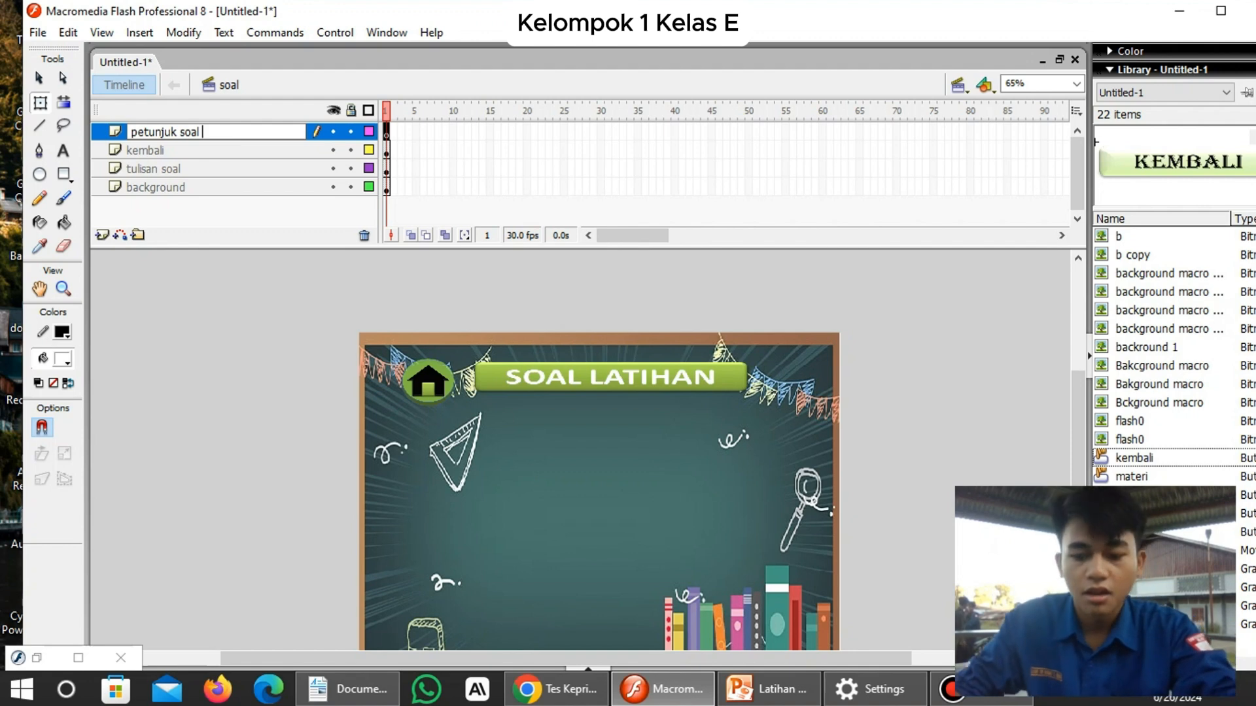
{"action": "key", "text": "Return"}
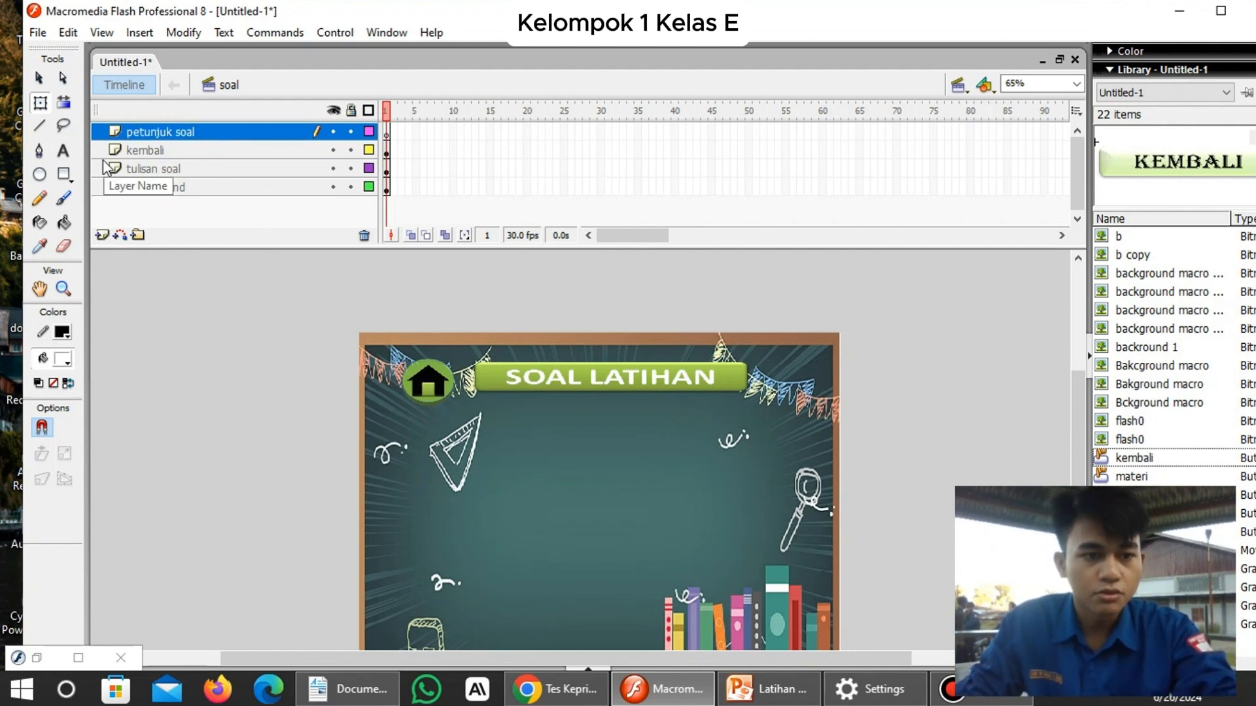
Draw a large text box across the middle of the board with the Text tool, on the petunjuk soal layer.
{"action": "left_click", "coordinate": [66, 152]}
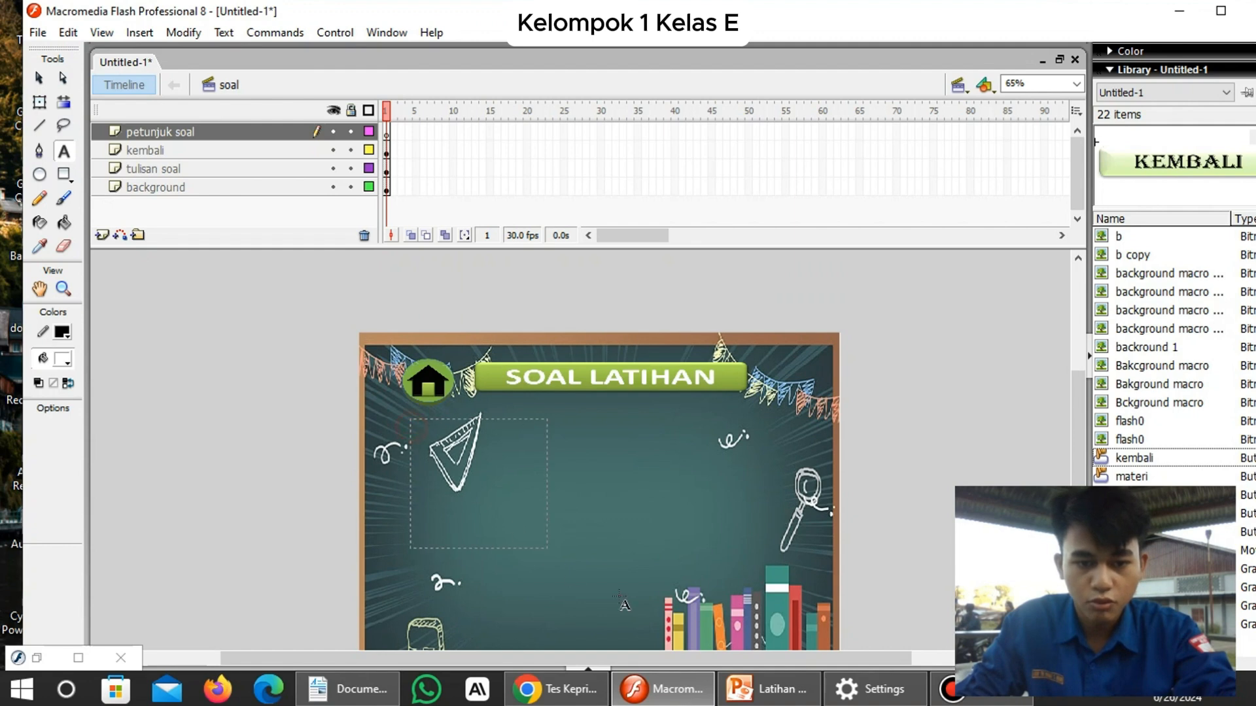
{"action": "left_click", "coordinate": [767, 616]}
{"action": "scroll", "coordinate": [902, 527], "scroll_direction": "down", "scroll_amount": 2}
{"action": "scroll", "coordinate": [741, 479], "scroll_direction": "up", "scroll_amount": 1}
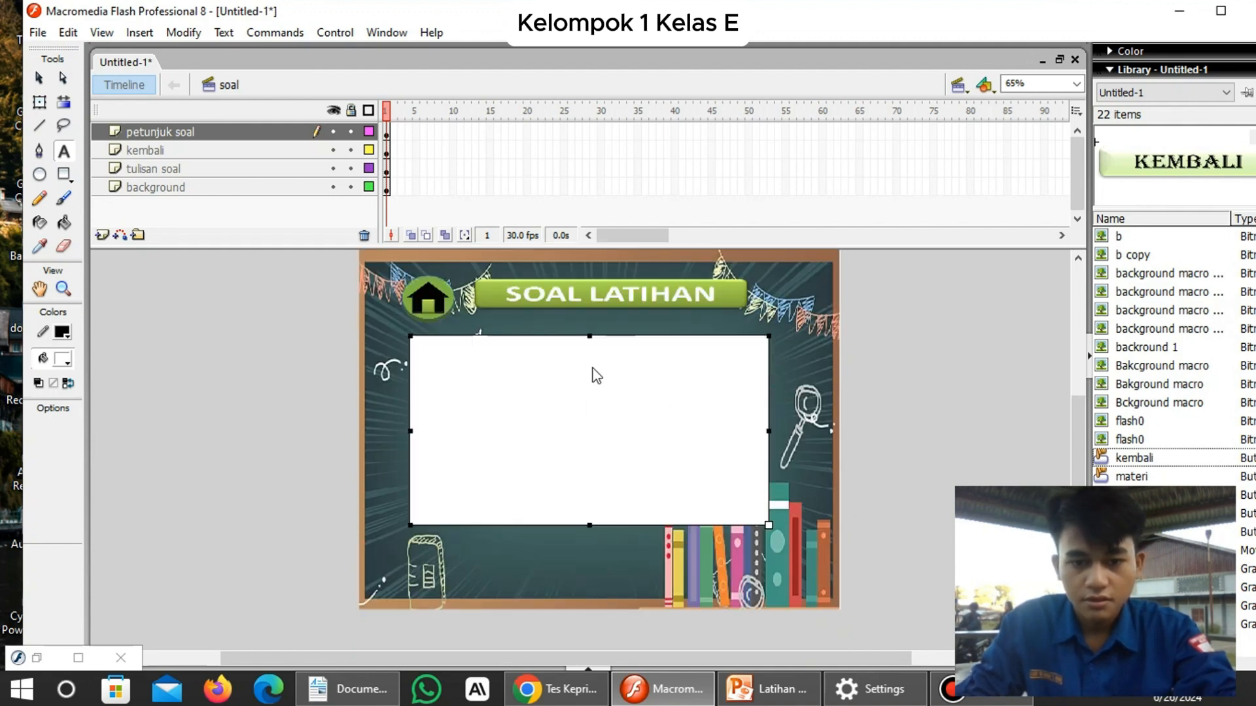
Switch to PowerPoint and select the Petunjuk soal instructions with their four numbered points on slide 6.
{"action": "left_click", "coordinate": [766, 688]}
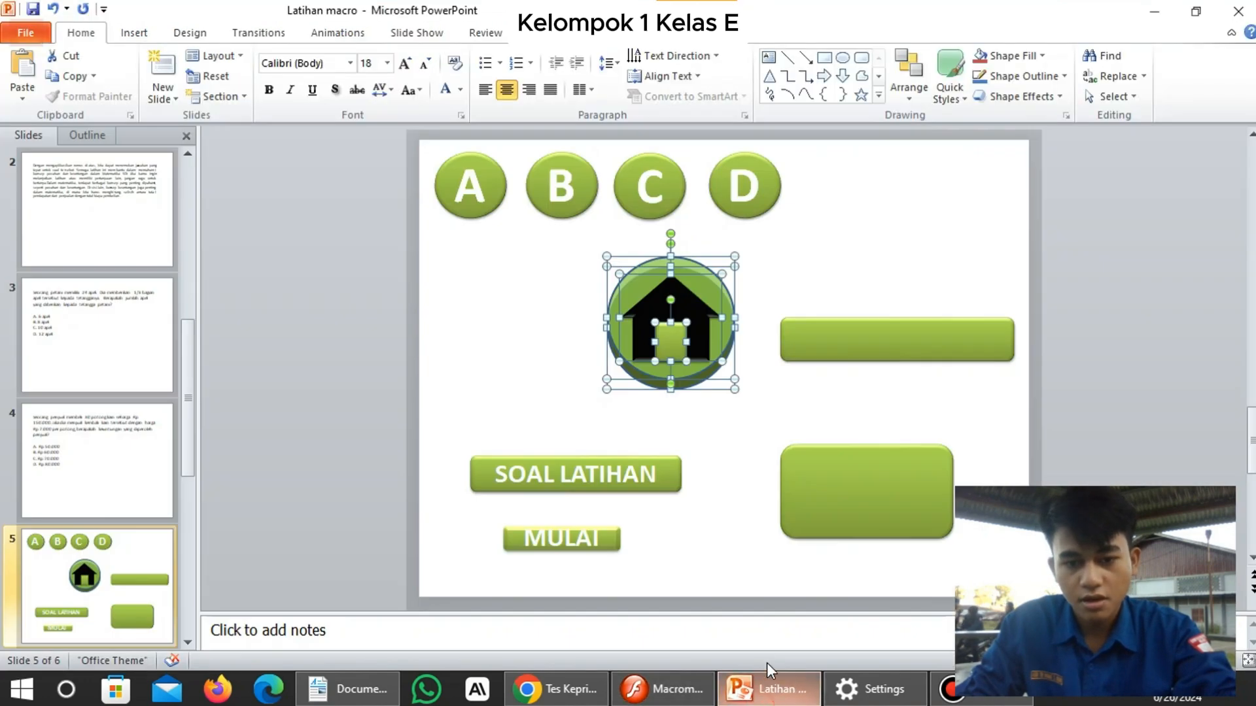
{"action": "left_click", "coordinate": [136, 501]}
{"action": "scroll", "coordinate": [147, 412], "scroll_direction": "up", "scroll_amount": 2}
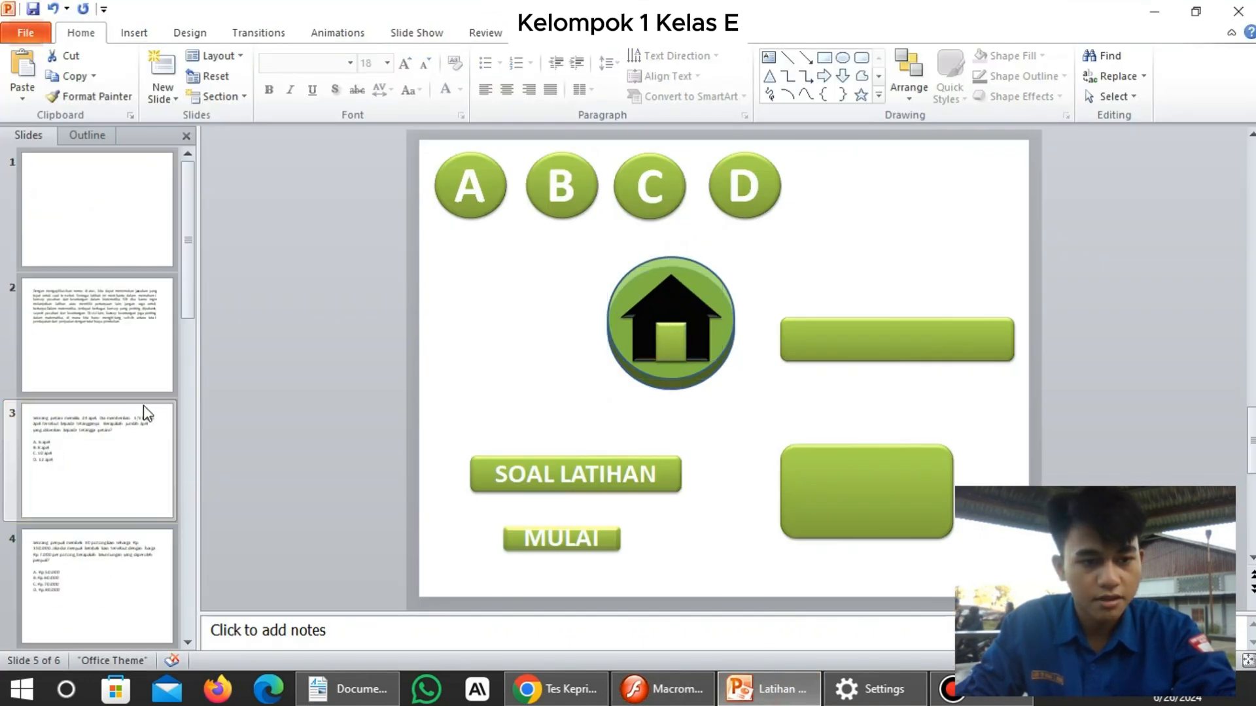
{"action": "left_click", "coordinate": [128, 458]}
{"action": "scroll", "coordinate": [152, 453], "scroll_direction": "down", "scroll_amount": 2}
{"action": "left_click", "coordinate": [85, 543]}
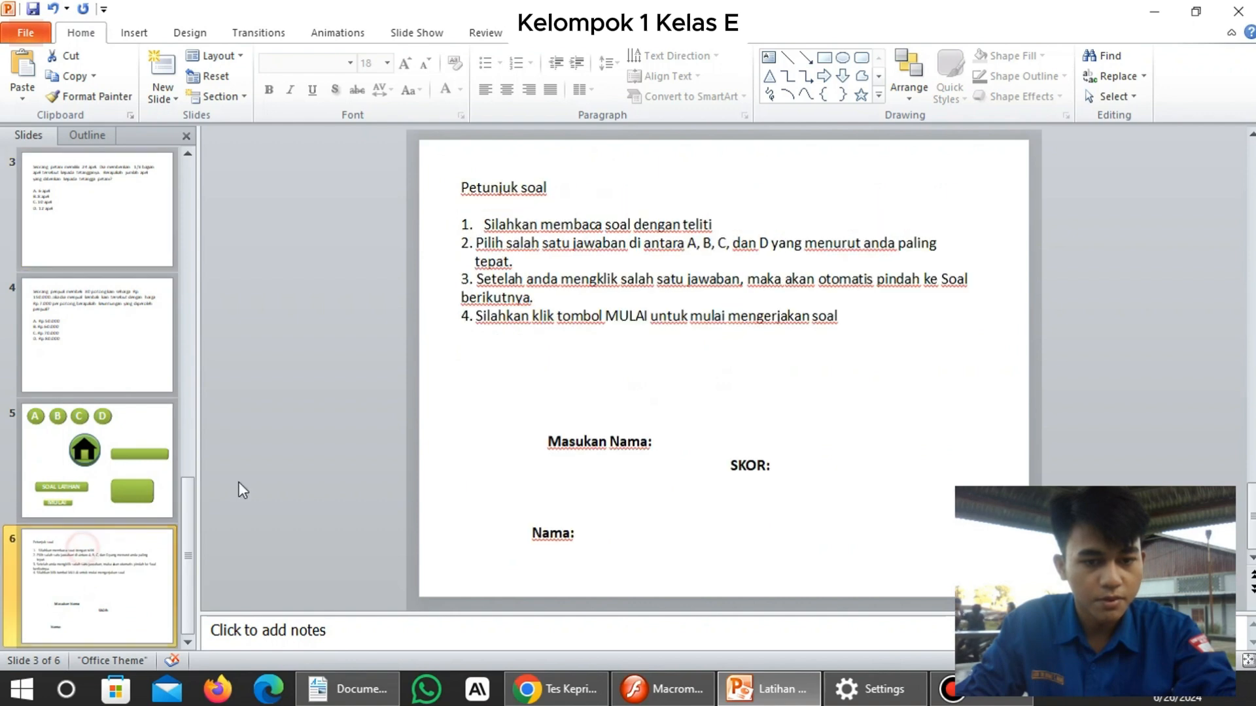
{"action": "left_click_drag", "start_coordinate": [448, 176], "coordinate": [1001, 373]}
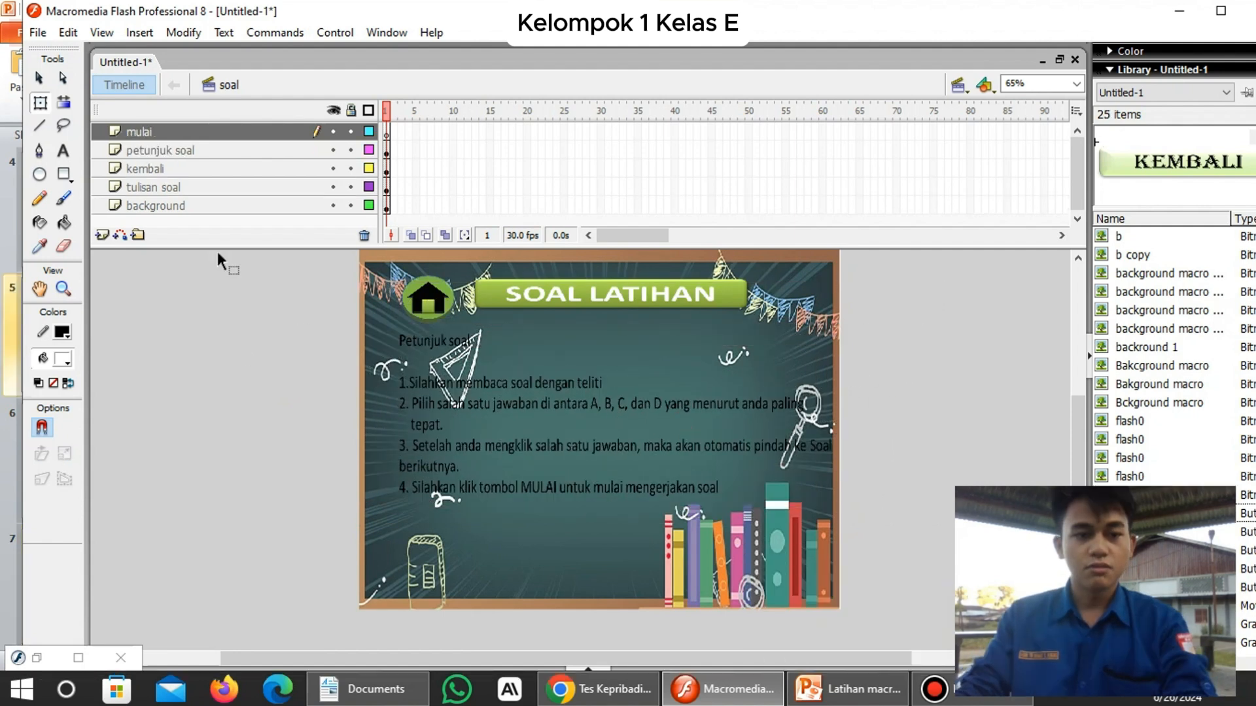
Copy the MULAI banner from slide 5 in PowerPoint onto Flash's mulai layer and place it below the instructions, near the board's lower edge.
{"action": "left_click", "coordinate": [847, 689]}
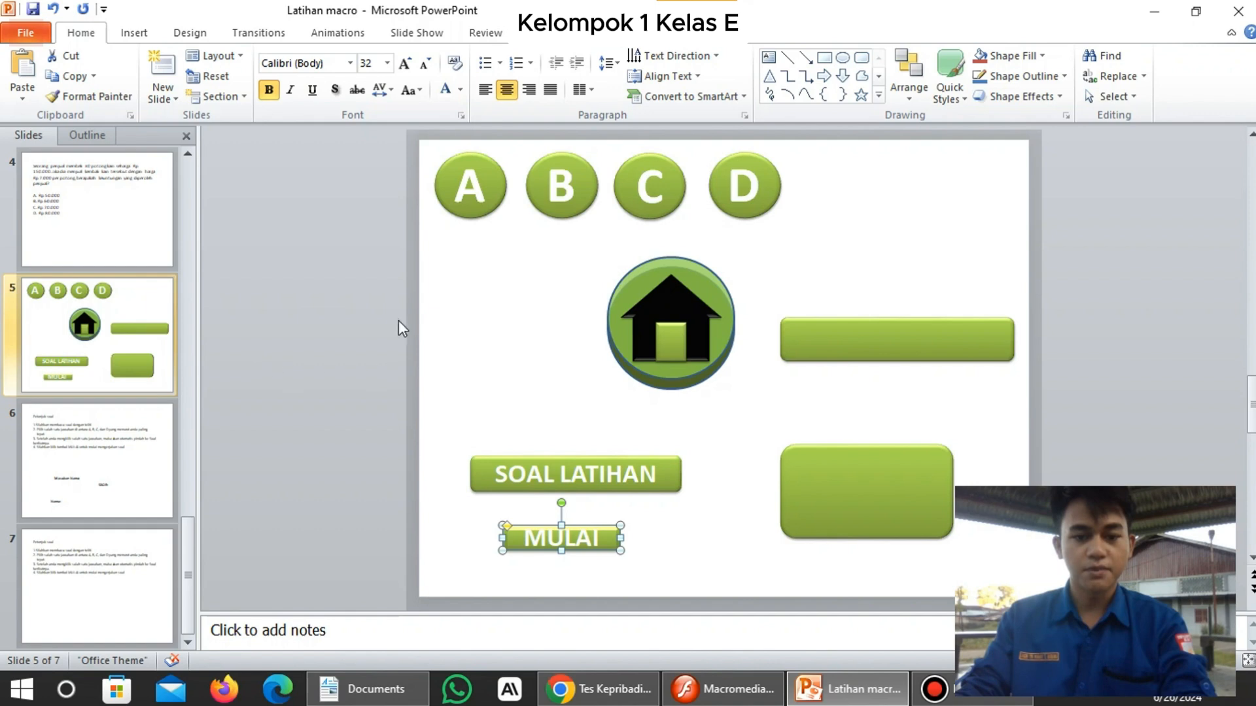
{"action": "left_click_drag", "start_coordinate": [449, 505], "coordinate": [708, 598]}
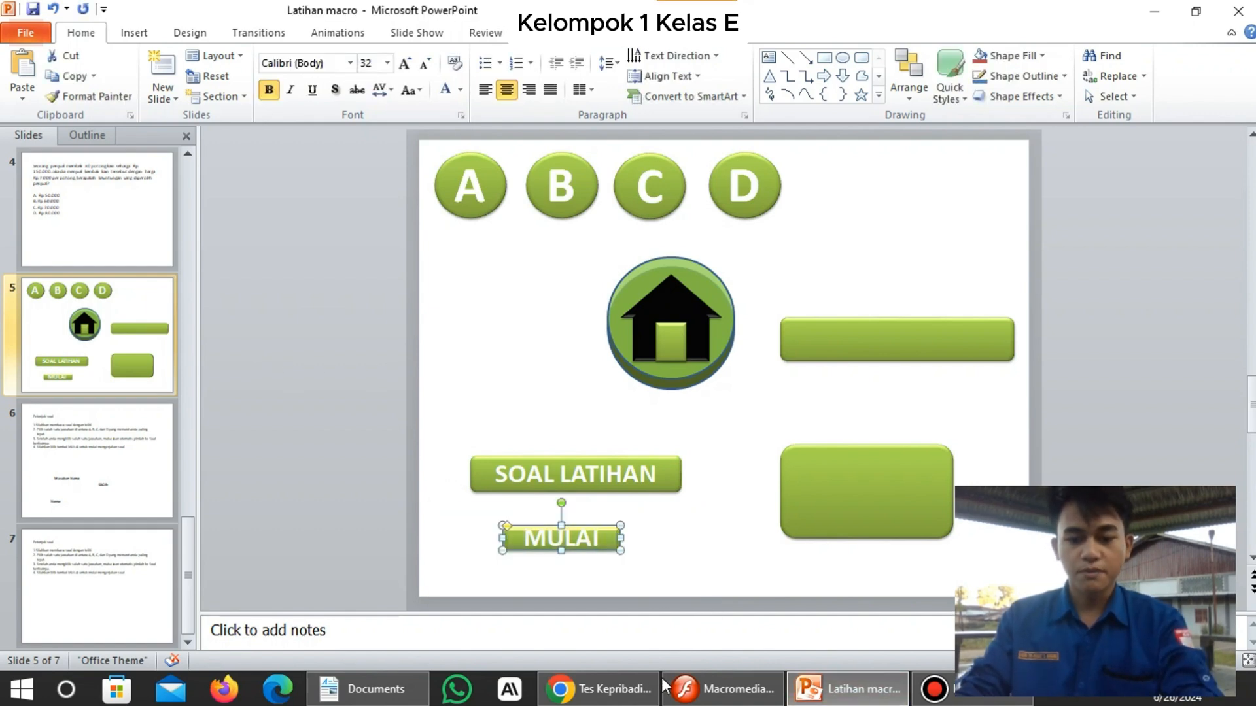
{"action": "left_click", "coordinate": [726, 688]}
{"action": "key", "text": "ctrl+v"}
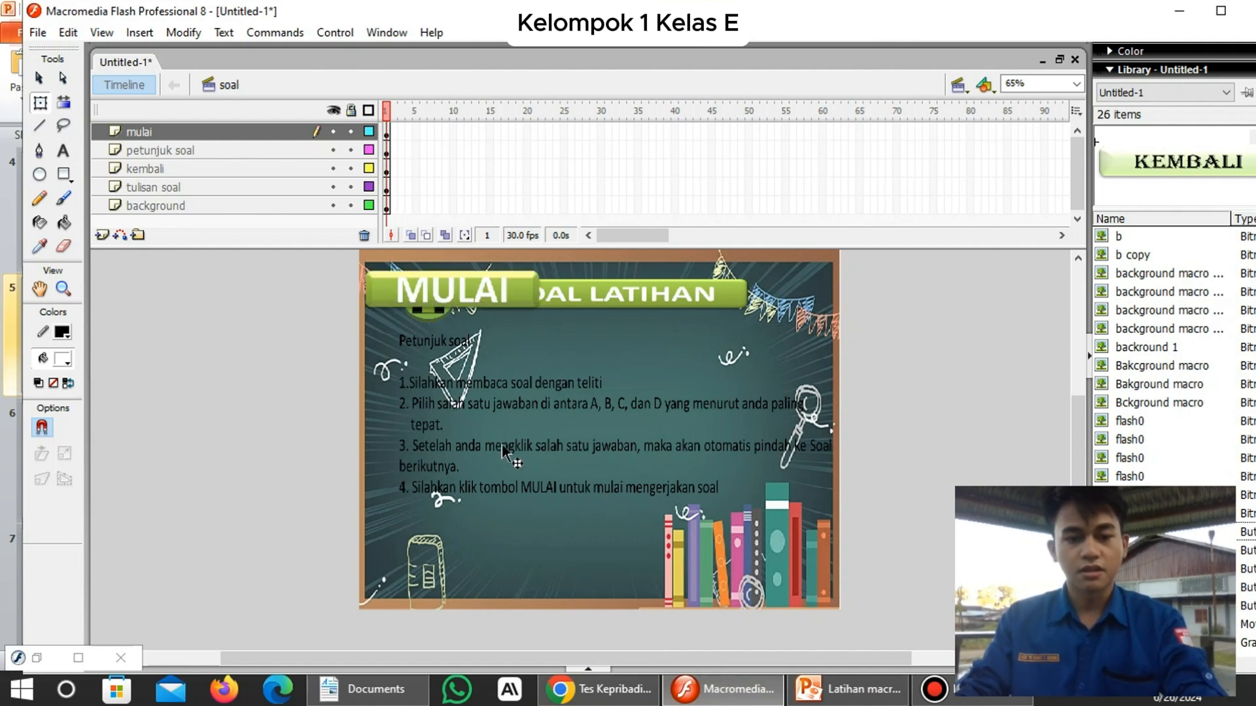
{"action": "left_click_drag", "start_coordinate": [470, 308], "coordinate": [593, 557]}
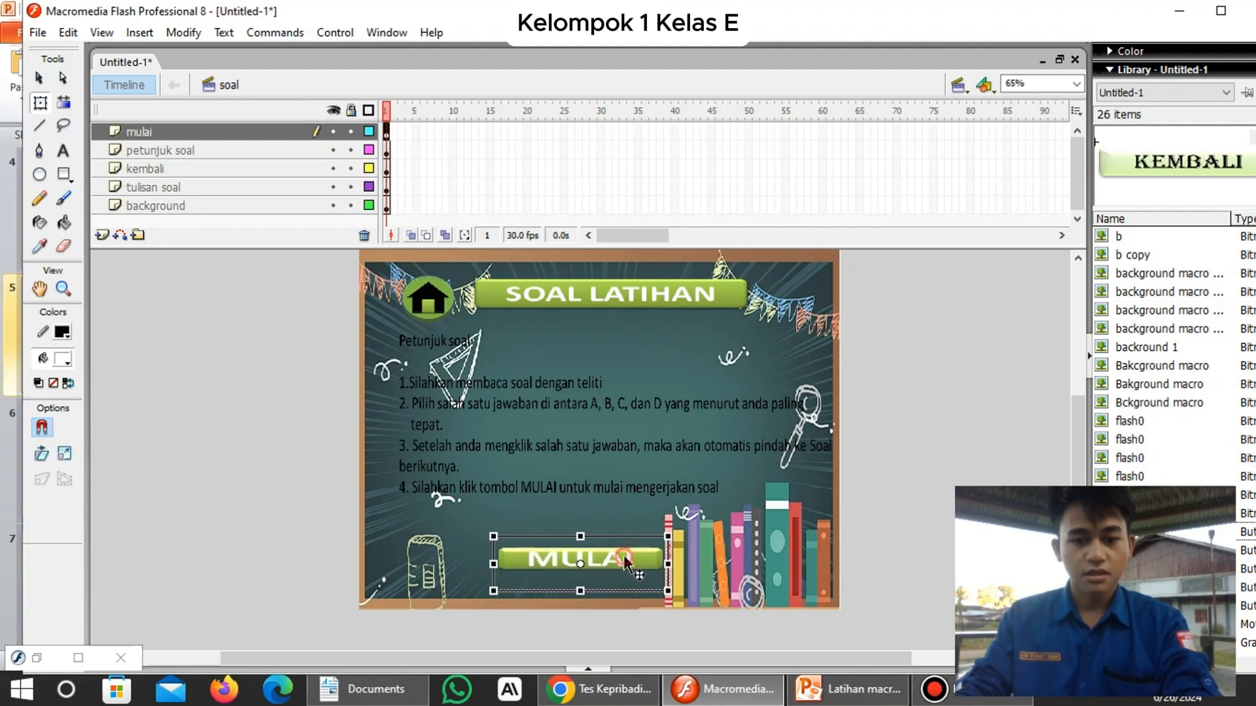
{"action": "scroll", "coordinate": [278, 326], "scroll_direction": "up", "scroll_amount": 5}
{"action": "scroll", "coordinate": [281, 328], "scroll_direction": "down", "scroll_amount": 3}
{"action": "scroll", "coordinate": [406, 329], "scroll_direction": "down", "scroll_amount": 3}
{"action": "scroll", "coordinate": [434, 336], "scroll_direction": "up", "scroll_amount": 2}
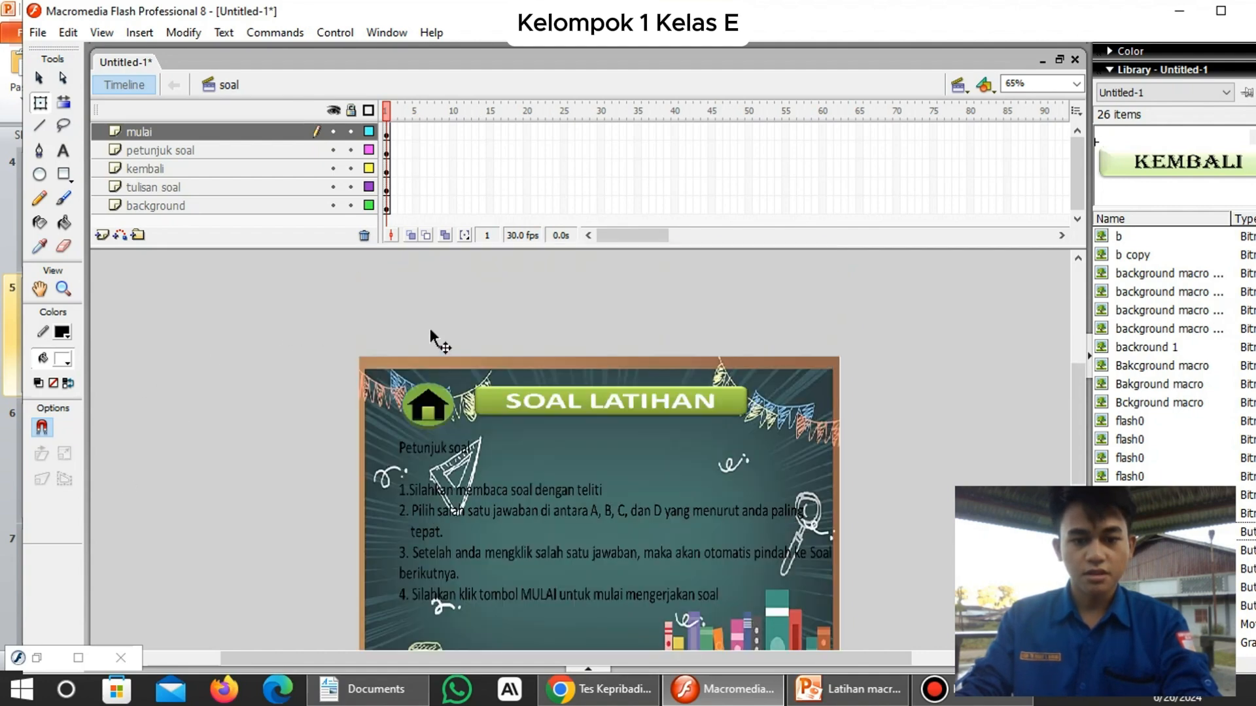
{"action": "scroll", "coordinate": [434, 336], "scroll_direction": "down", "scroll_amount": 3}
{"action": "scroll", "coordinate": [430, 330], "scroll_direction": "up", "scroll_amount": 3}
{"action": "scroll", "coordinate": [430, 327], "scroll_direction": "down", "scroll_amount": 3}
{"action": "scroll", "coordinate": [430, 328], "scroll_direction": "up", "scroll_amount": 1}
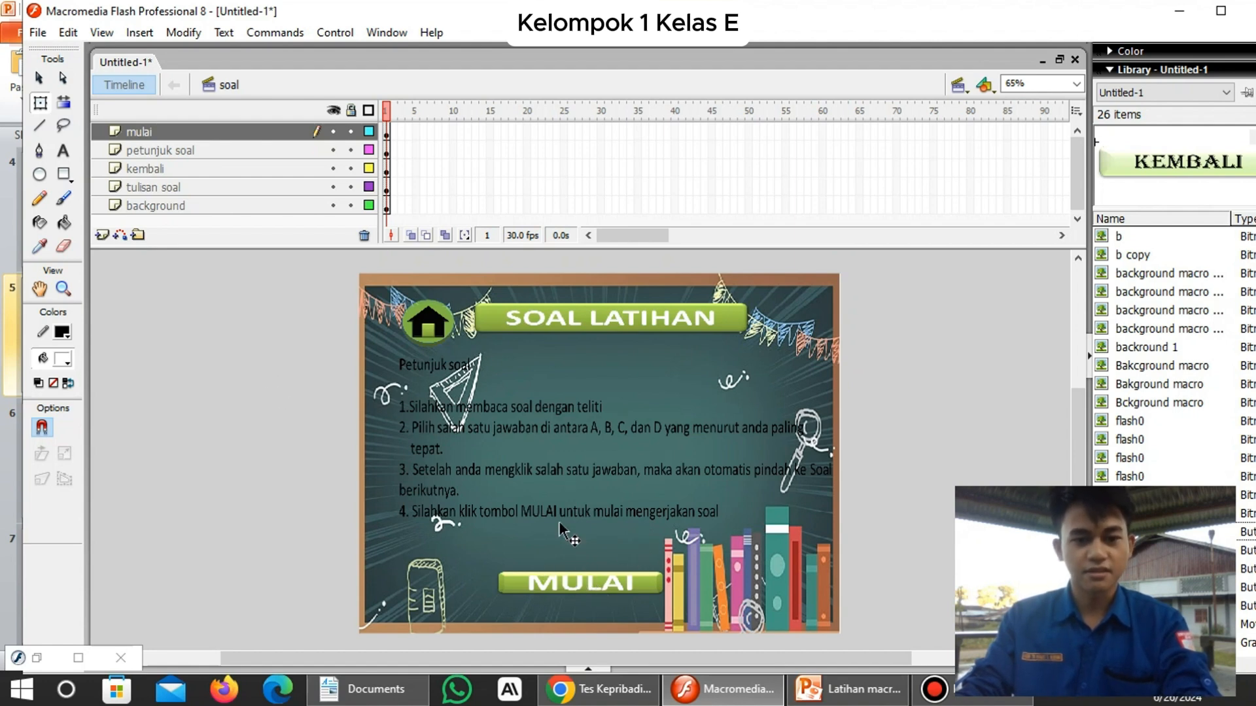
Convert the MULAI banner to a symbol of type Button, keeping the suggested name.
{"action": "left_click", "coordinate": [599, 587]}
{"action": "right_click", "coordinate": [598, 586]}
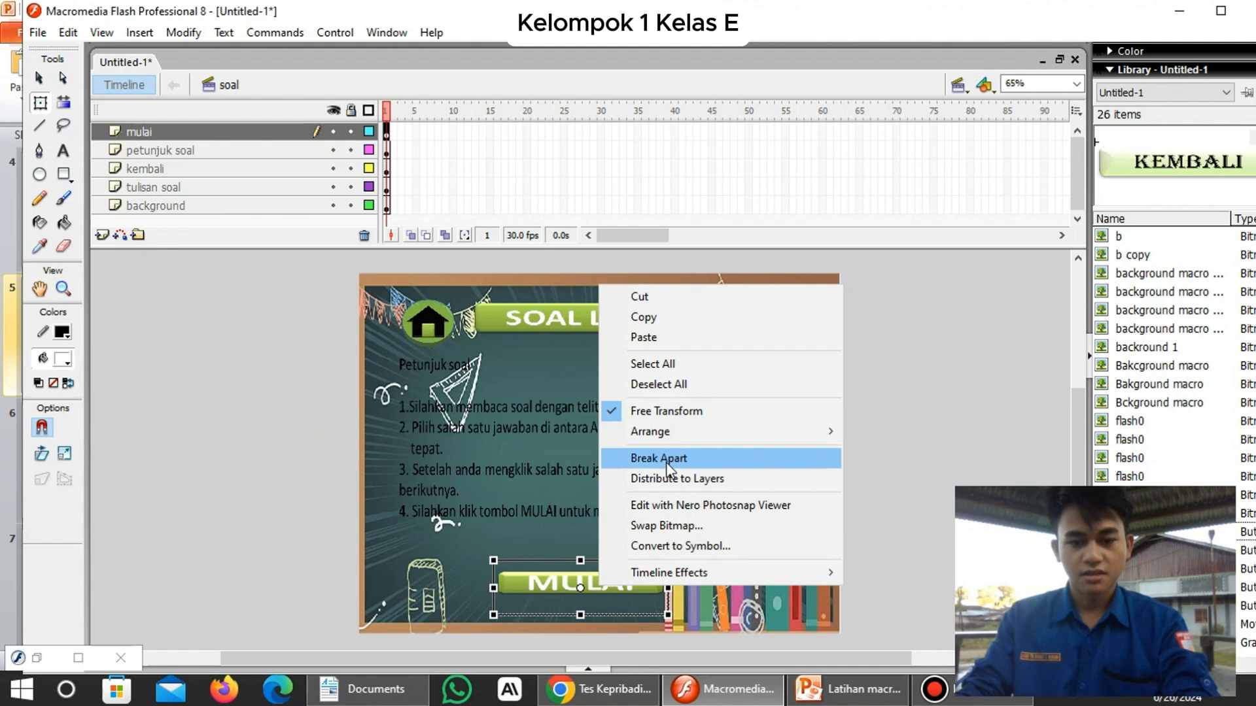
{"action": "left_click", "coordinate": [680, 546]}
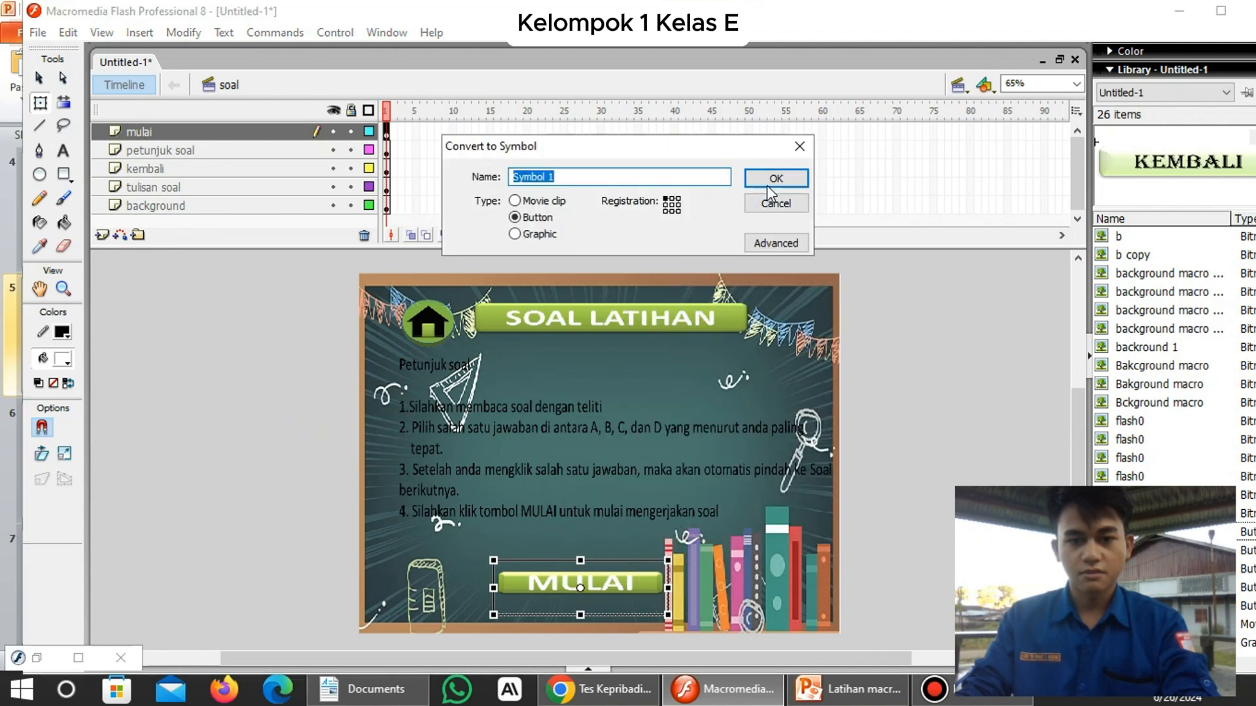
{"action": "left_click", "coordinate": [773, 188]}
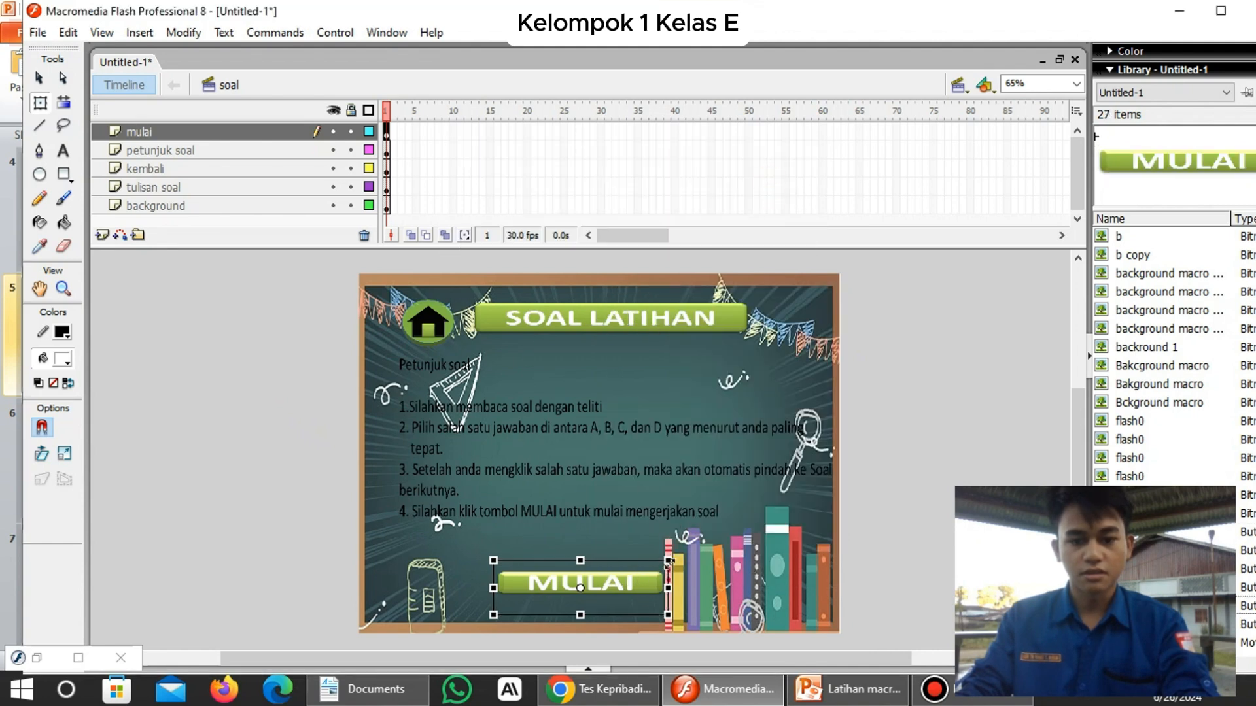
Open the MULAI button symbol for editing and insert keyframes in its Over and Down states.
{"action": "double_click", "coordinate": [614, 582]}
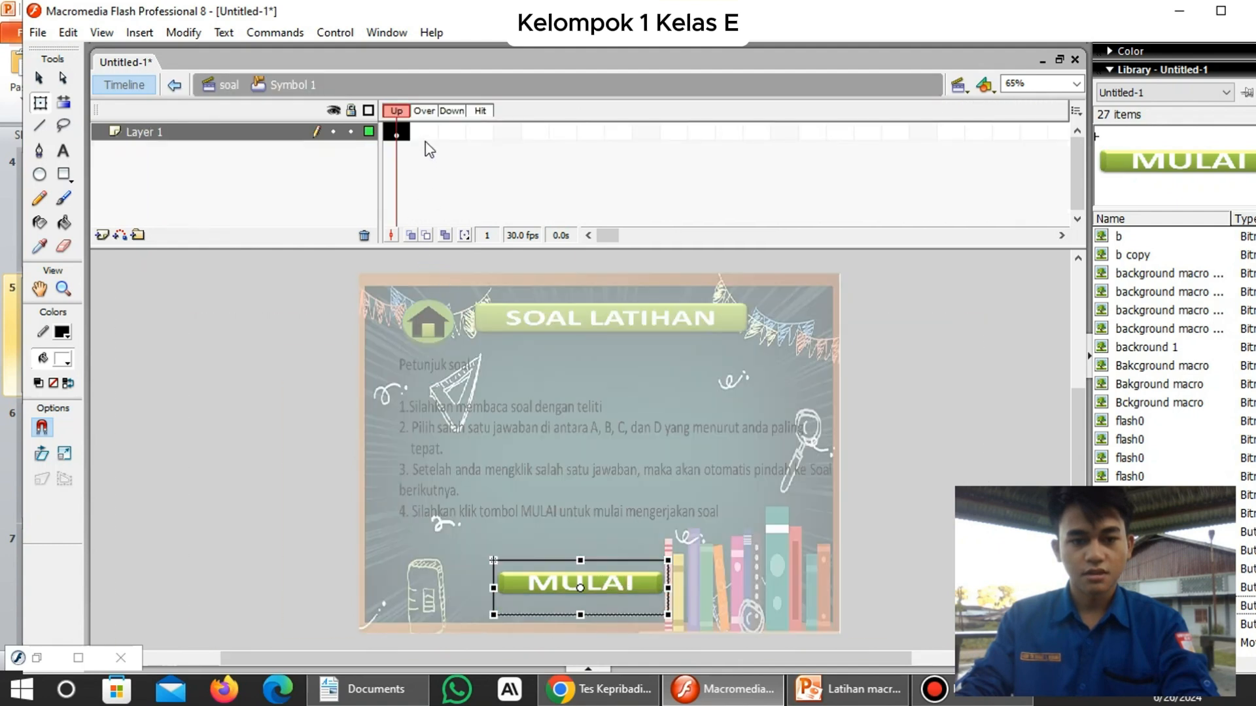
{"action": "left_click", "coordinate": [426, 132]}
{"action": "right_click", "coordinate": [426, 132]}
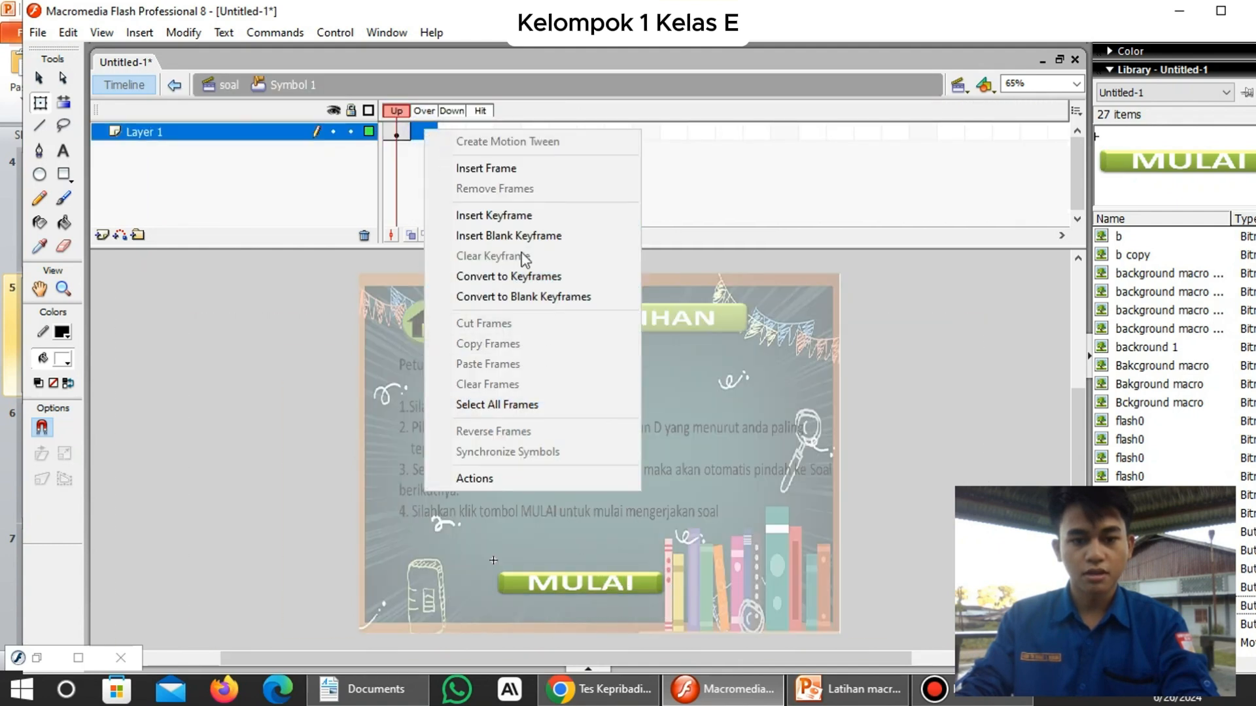
{"action": "left_click", "coordinate": [530, 222]}
{"action": "right_click", "coordinate": [450, 134]}
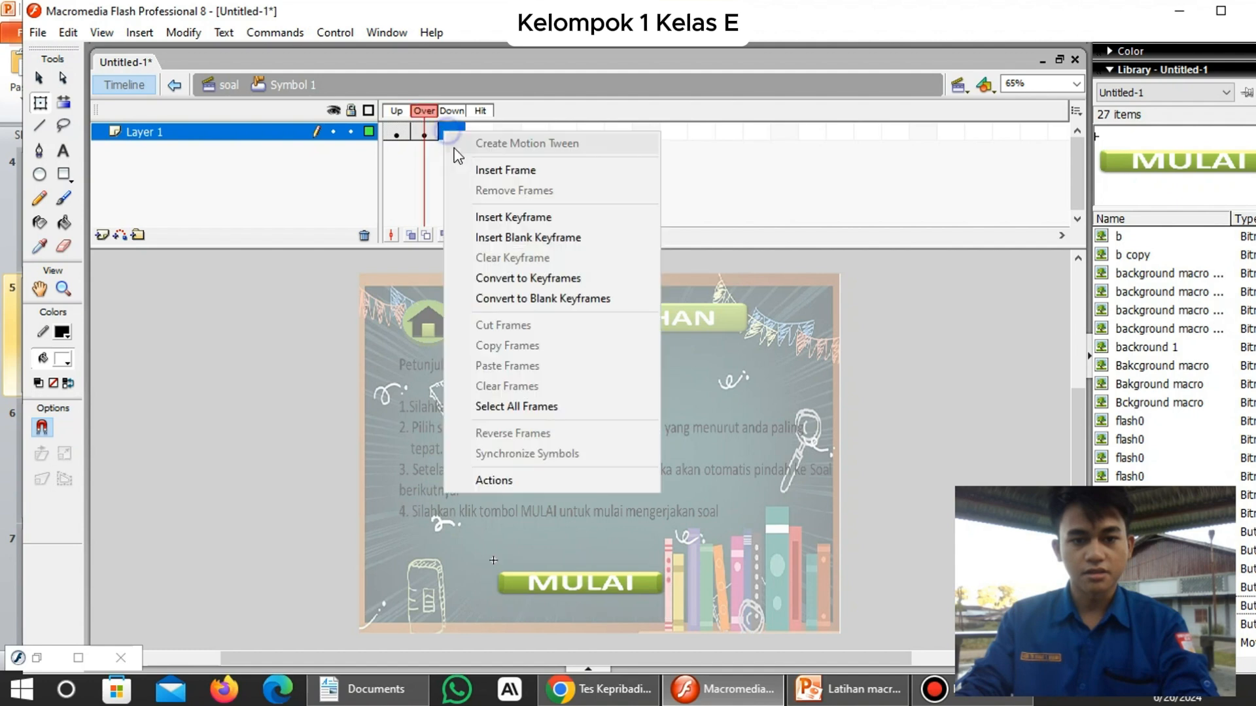
{"action": "left_click", "coordinate": [564, 211]}
Enlarge the MULAI banner slightly in width and height in the Over state, and return to the soal scene.
{"action": "left_click", "coordinate": [425, 133]}
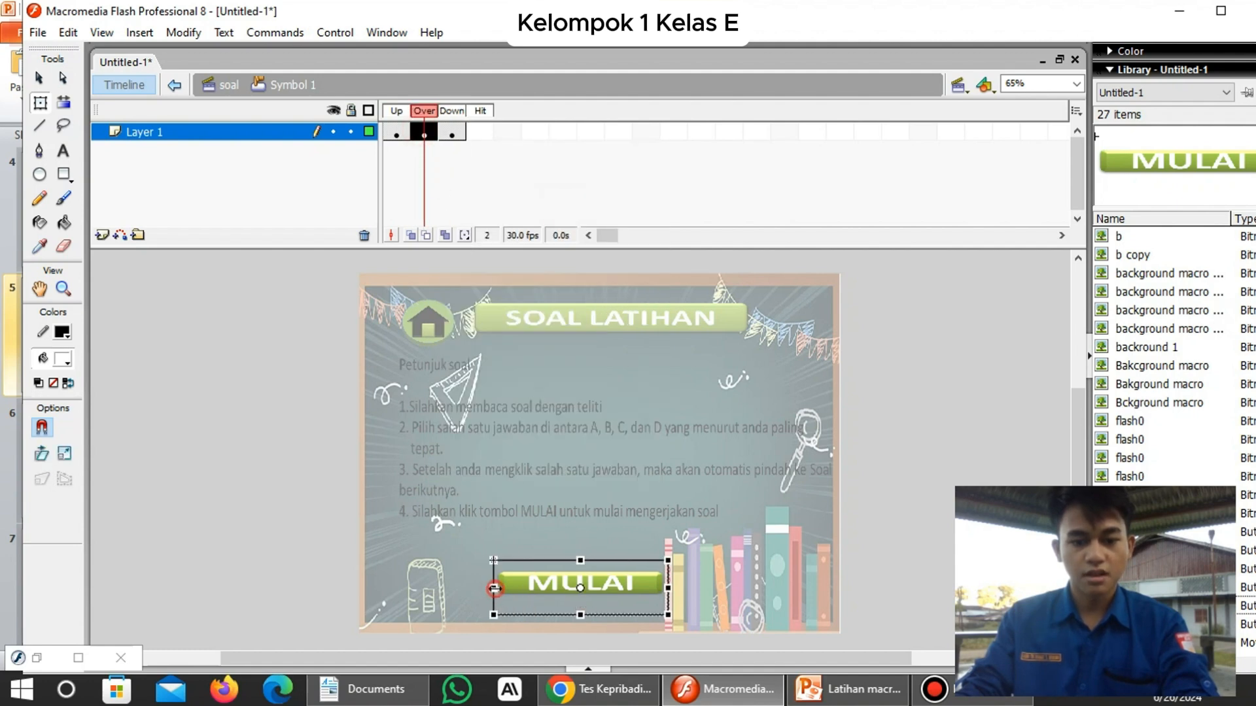
{"action": "left_click_drag", "start_coordinate": [495, 588], "coordinate": [487, 589]}
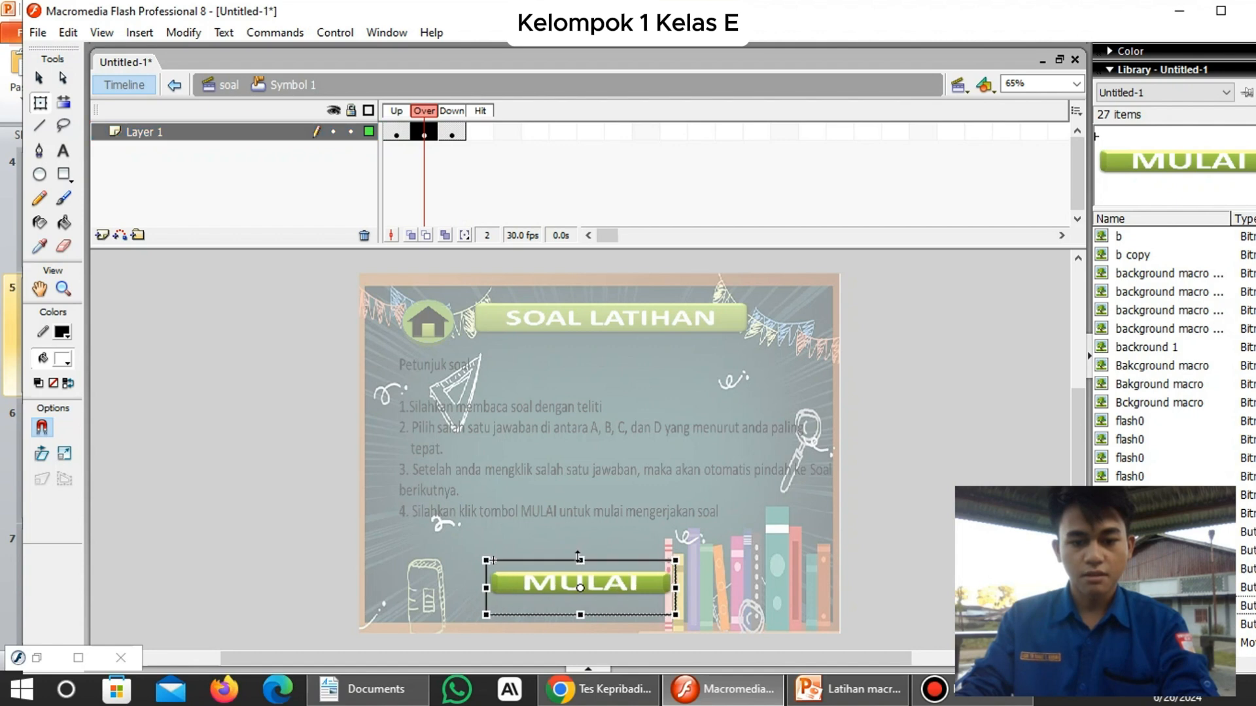
{"action": "left_click_drag", "start_coordinate": [579, 557], "coordinate": [580, 552]}
{"action": "double_click", "coordinate": [291, 390]}
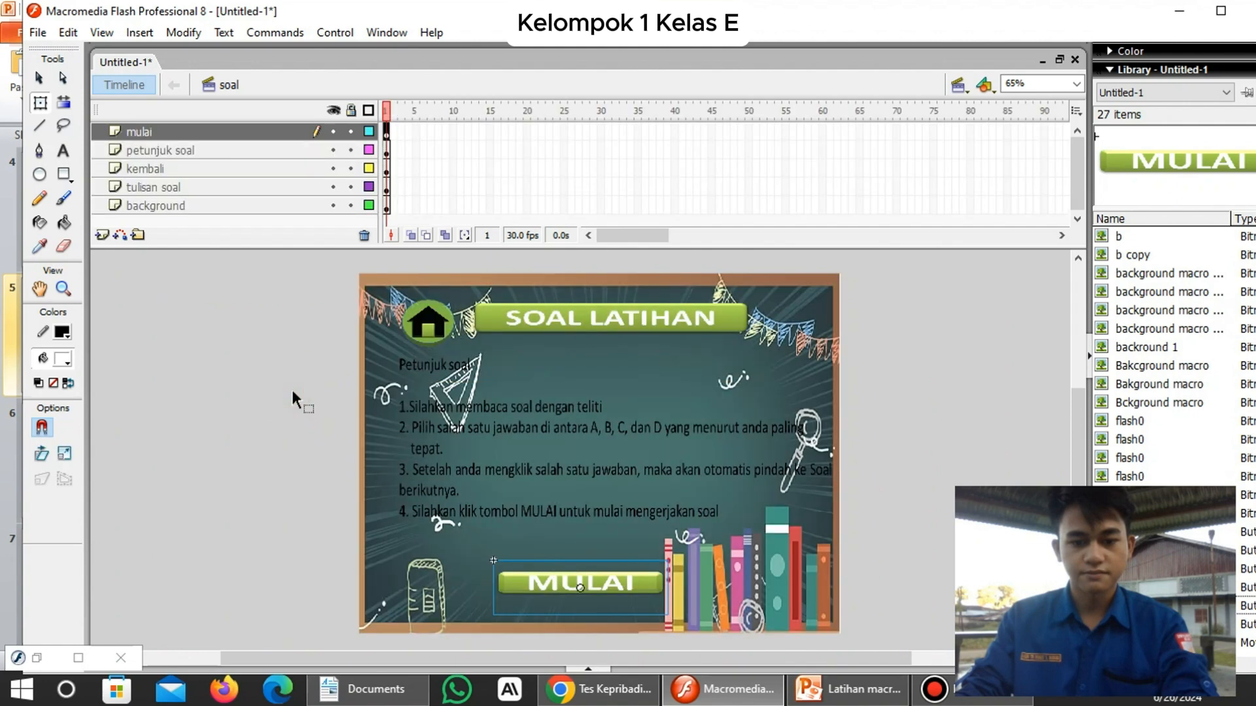
Convert the home icon to a symbol of type Button, keeping the suggested name.
{"action": "left_click", "coordinate": [438, 332]}
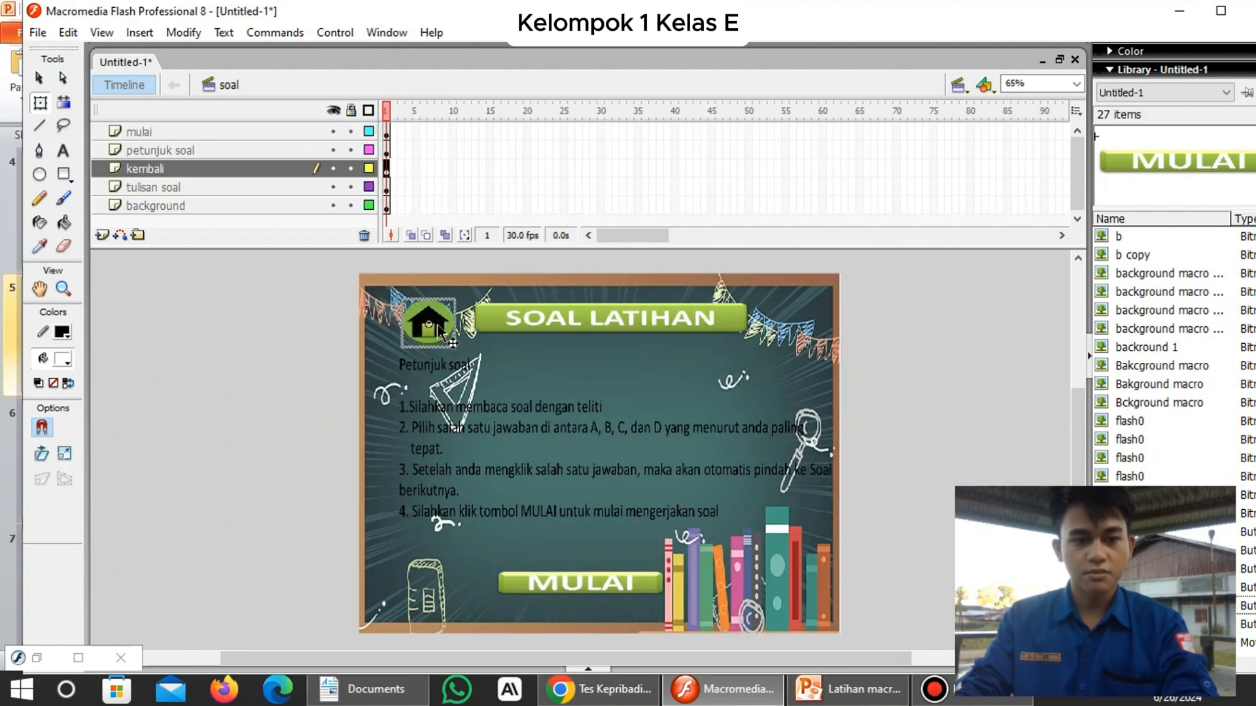
{"action": "right_click", "coordinate": [438, 329]}
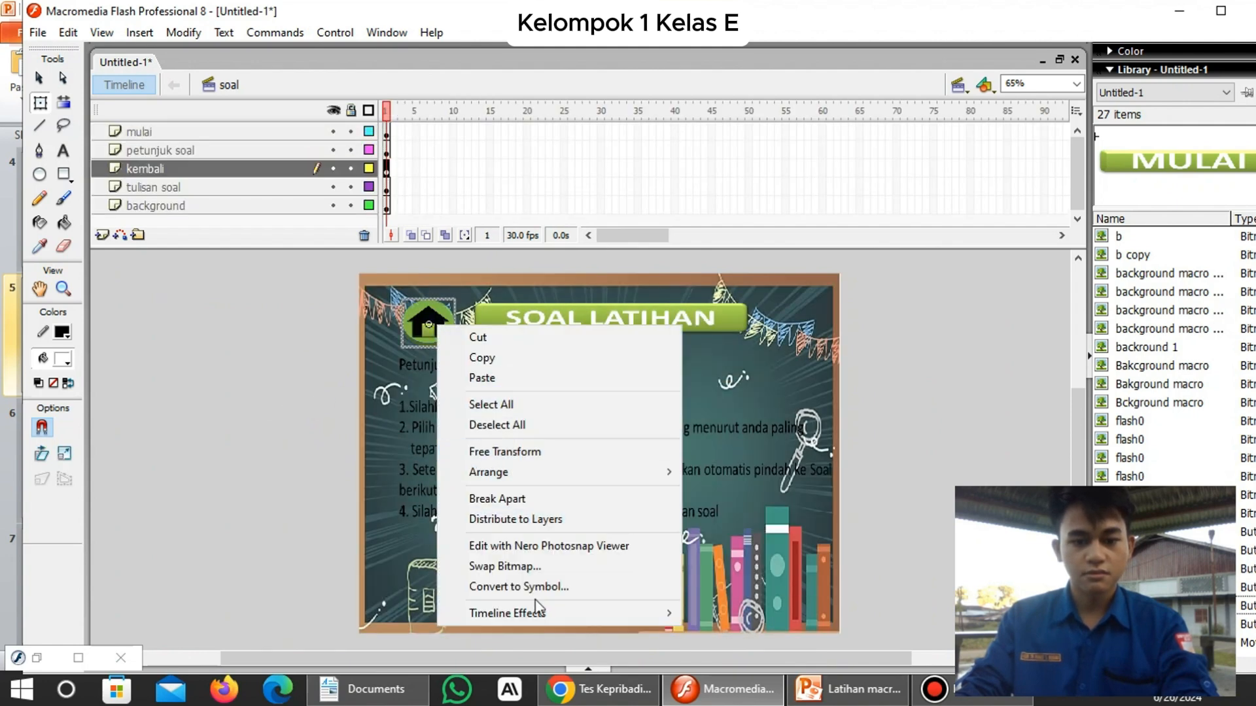
{"action": "left_click", "coordinate": [519, 587]}
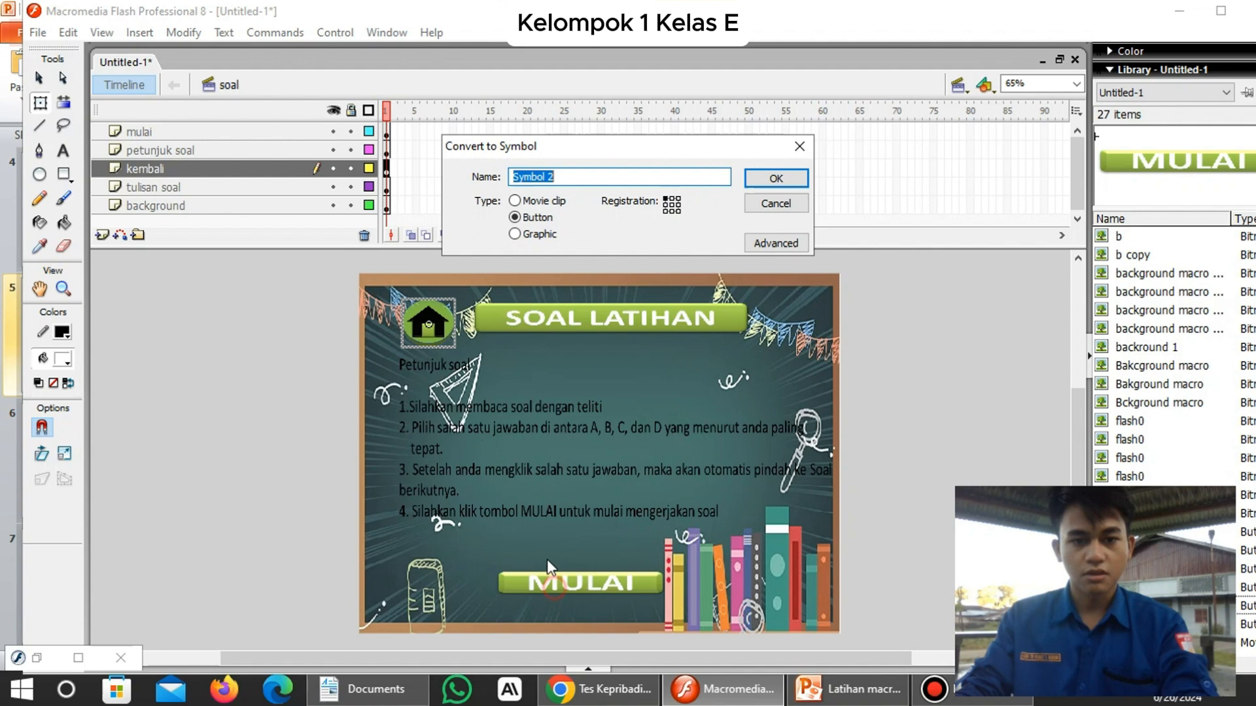
{"action": "left_click", "coordinate": [776, 179]}
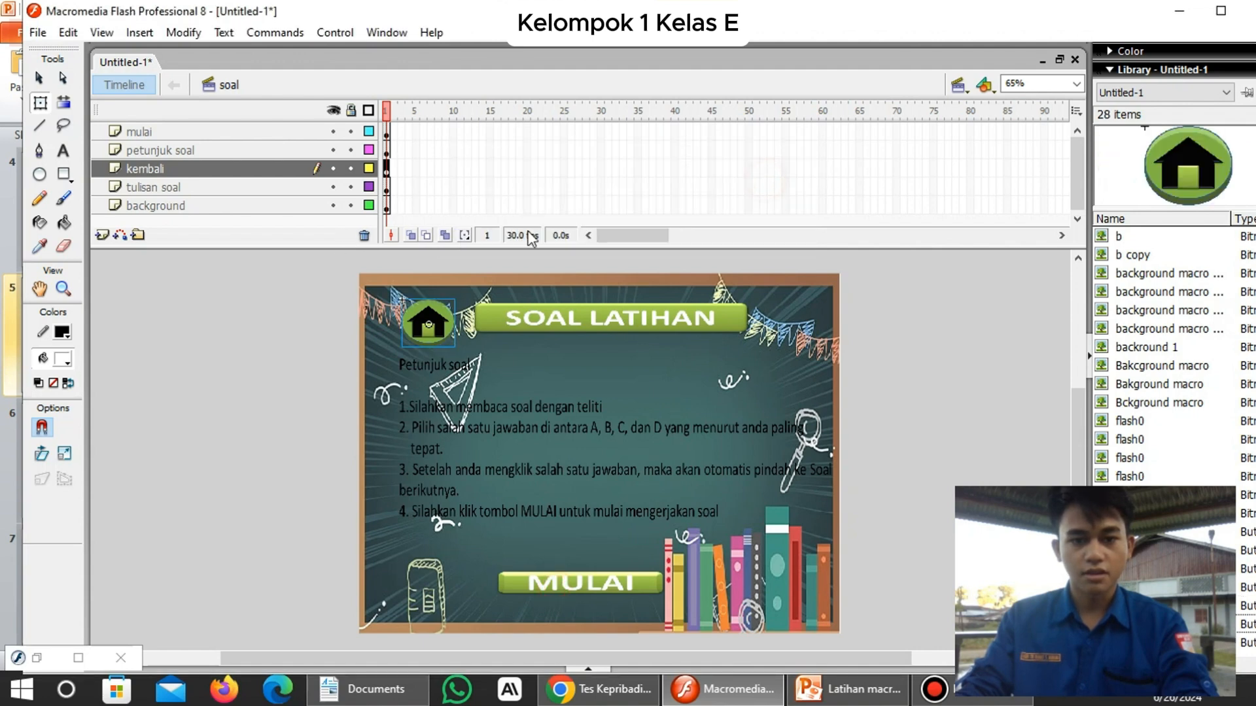
Open the home button symbol for editing and insert keyframes in its Over and Down states.
{"action": "double_click", "coordinate": [443, 321]}
{"action": "left_click", "coordinate": [424, 133]}
{"action": "right_click", "coordinate": [423, 134]}
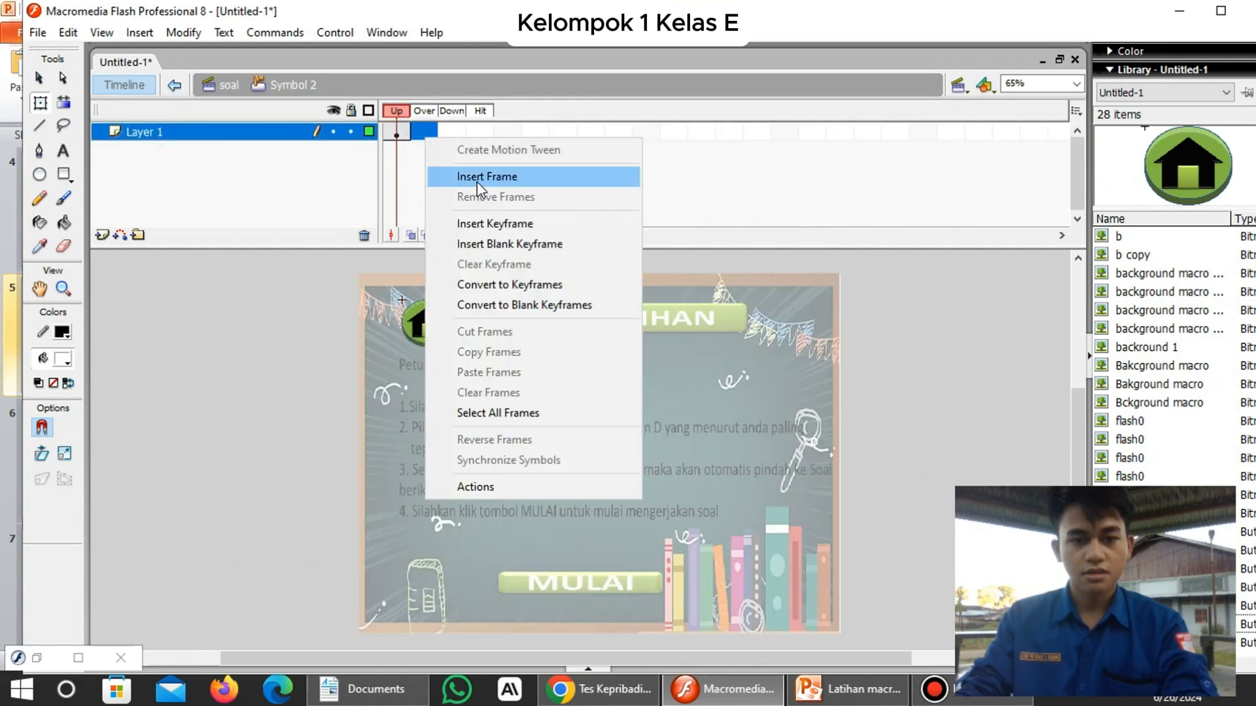
{"action": "left_click", "coordinate": [504, 221]}
{"action": "right_click", "coordinate": [452, 135]}
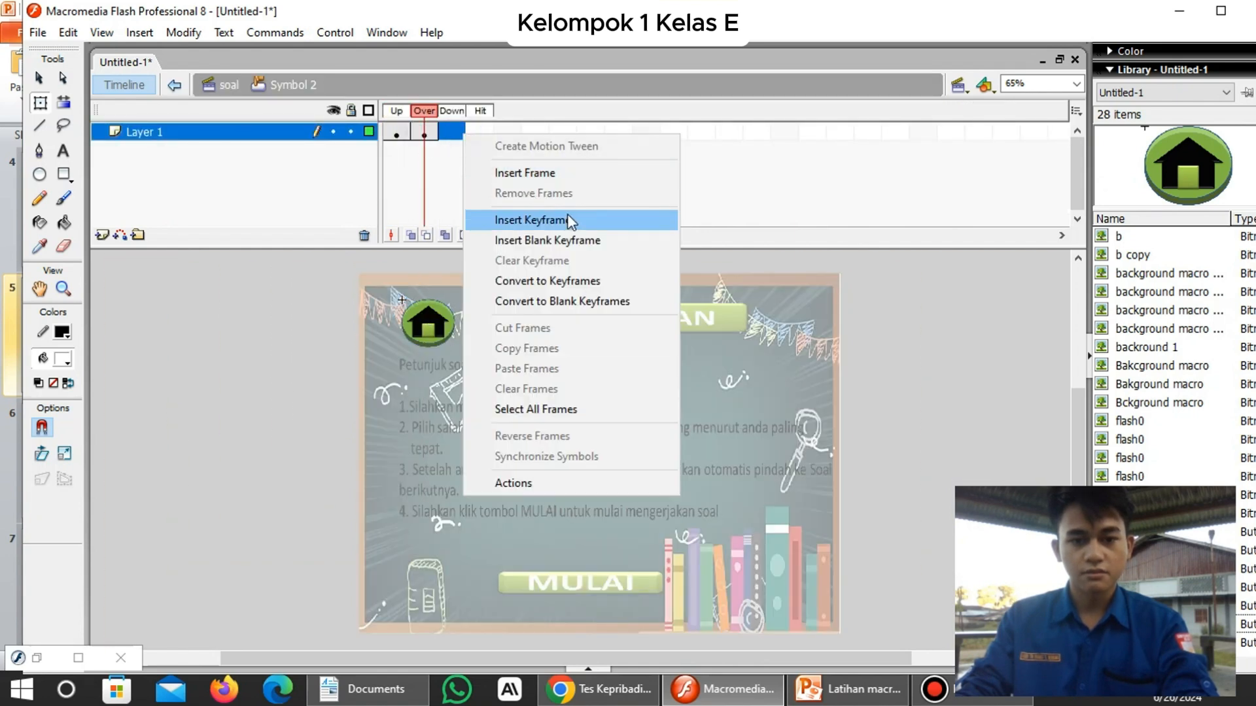
{"action": "left_click", "coordinate": [568, 216]}
Enlarge the home icon slightly in the Over state, and return to the soal scene.
{"action": "left_click", "coordinate": [426, 135]}
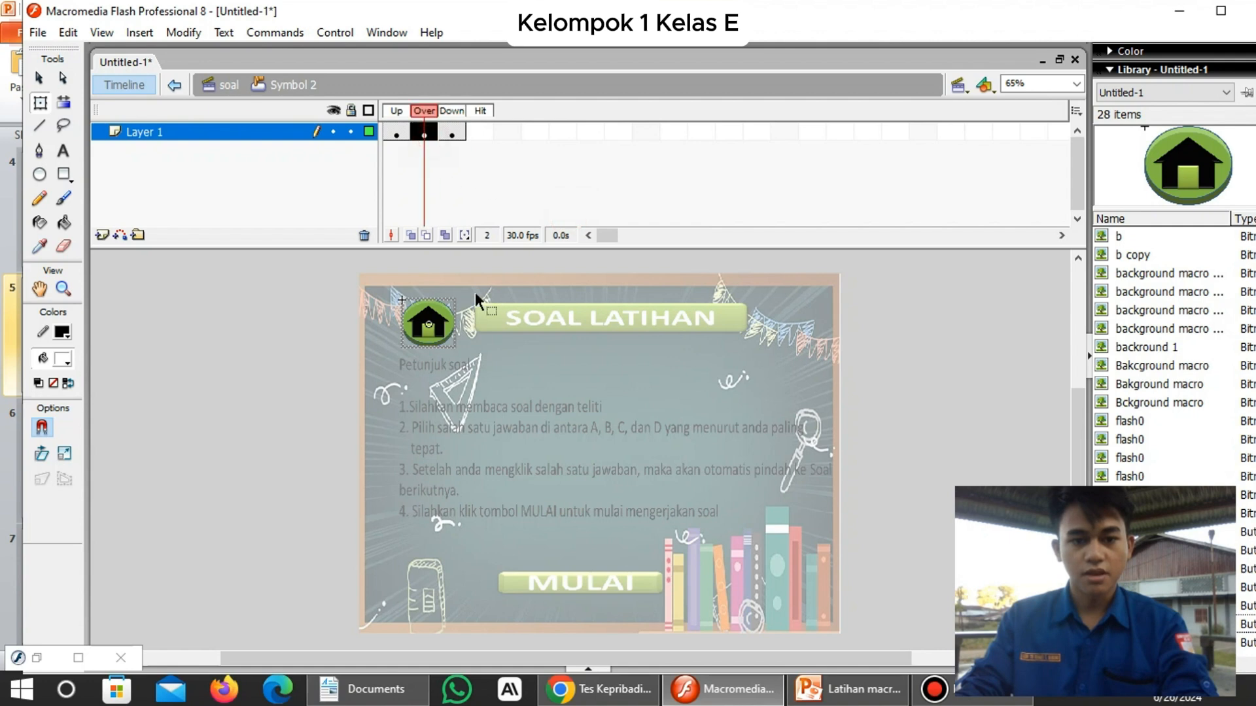
{"action": "left_click", "coordinate": [429, 327]}
{"action": "left_click", "coordinate": [40, 103]}
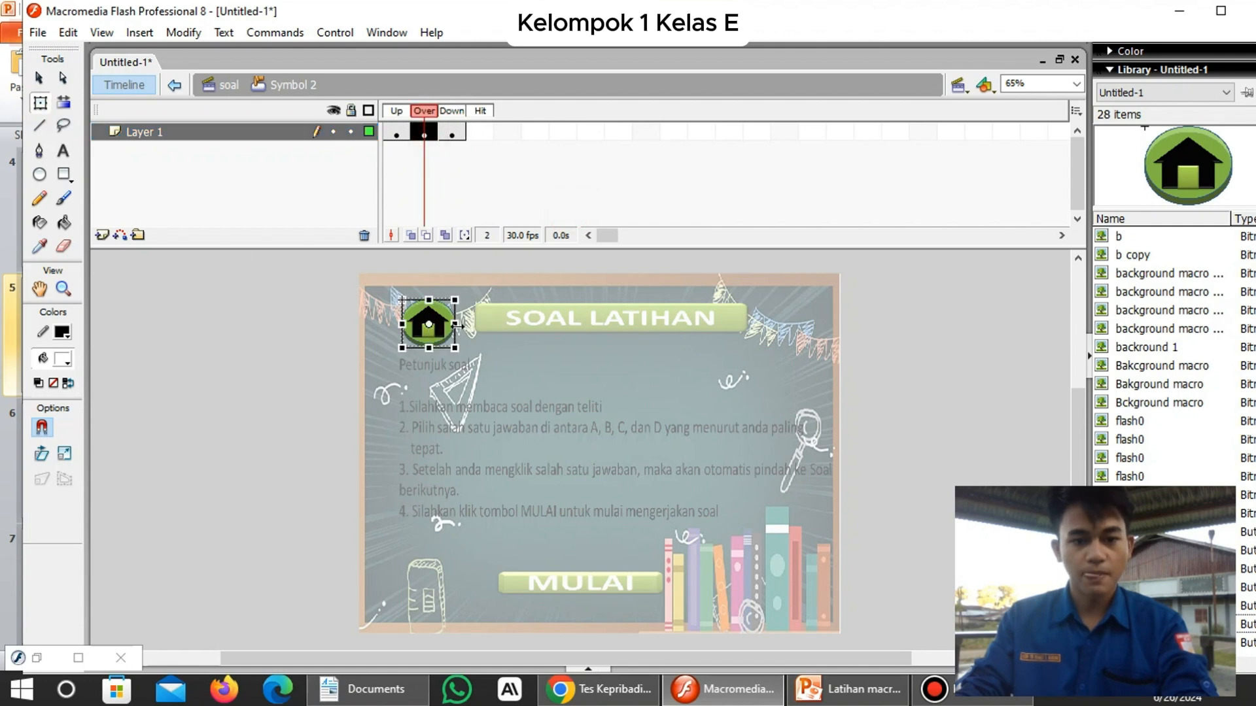
{"action": "left_click_drag", "start_coordinate": [430, 299], "coordinate": [467, 324]}
{"action": "double_click", "coordinate": [296, 330]}
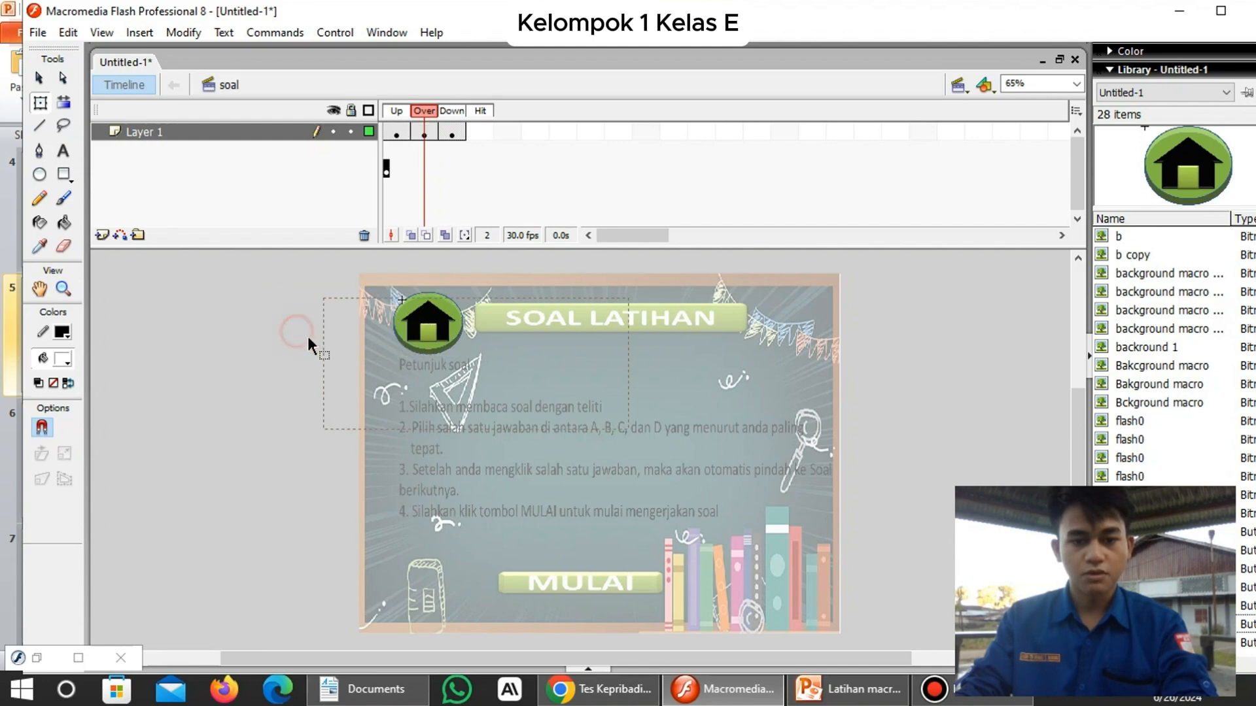
{"action": "scroll", "coordinate": [765, 426], "scroll_direction": "down", "scroll_amount": 3}
{"action": "scroll", "coordinate": [765, 425], "scroll_direction": "up", "scroll_amount": 3}
{"action": "scroll", "coordinate": [768, 422], "scroll_direction": "down", "scroll_amount": 3}
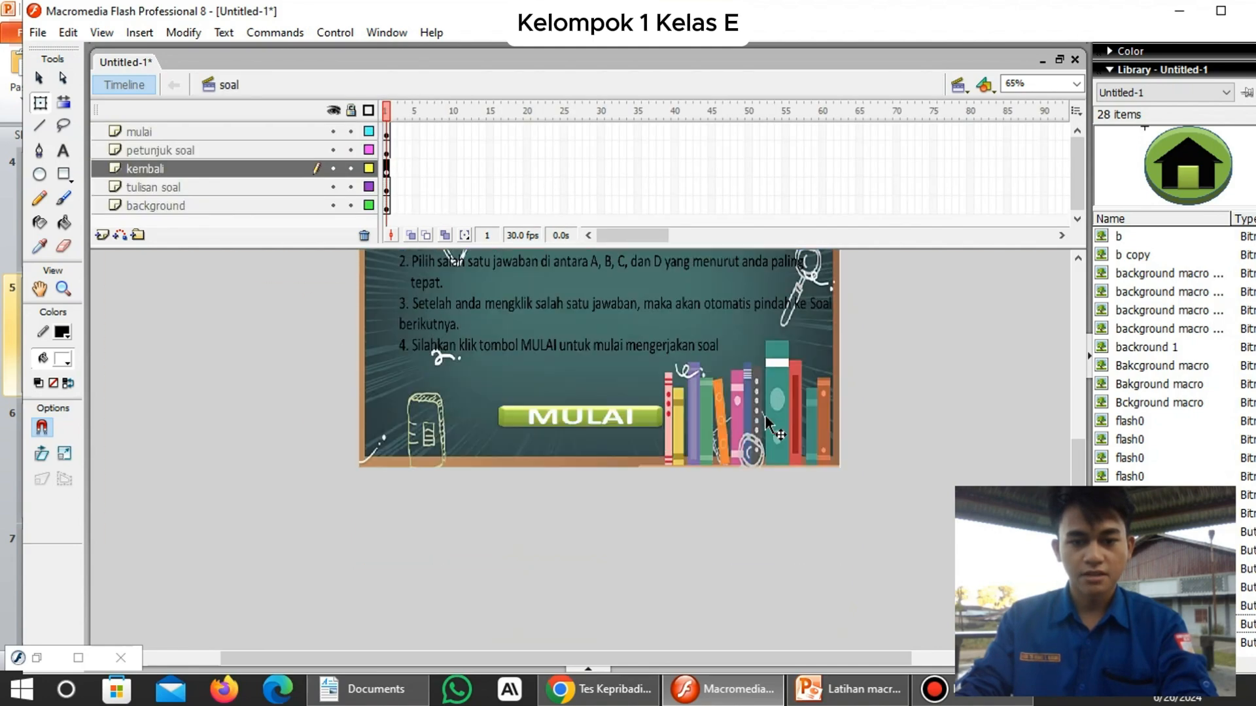
{"action": "scroll", "coordinate": [772, 425], "scroll_direction": "up", "scroll_amount": 3}
{"action": "scroll", "coordinate": [461, 398], "scroll_direction": "down", "scroll_amount": 3}
{"action": "scroll", "coordinate": [461, 399], "scroll_direction": "up", "scroll_amount": 3}
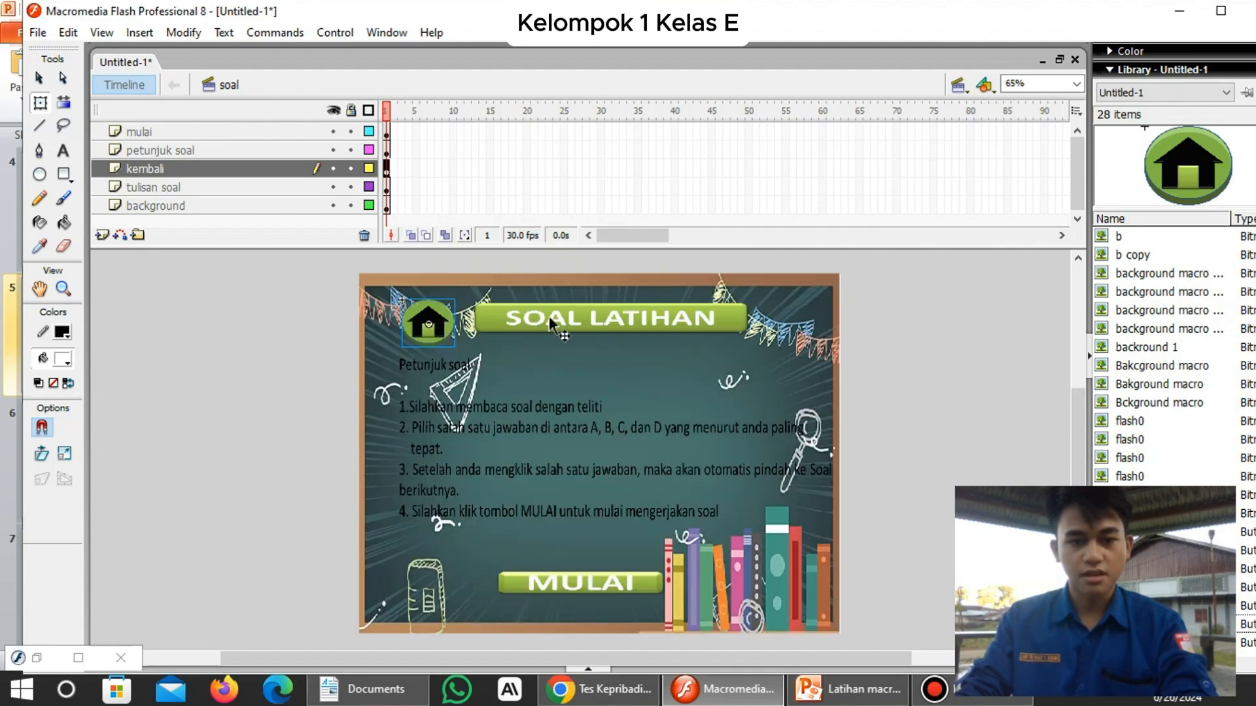
Insert keyframes at frame 2 on all five layers of the soal scene, from mulai down to background.
{"action": "left_click", "coordinate": [395, 128]}
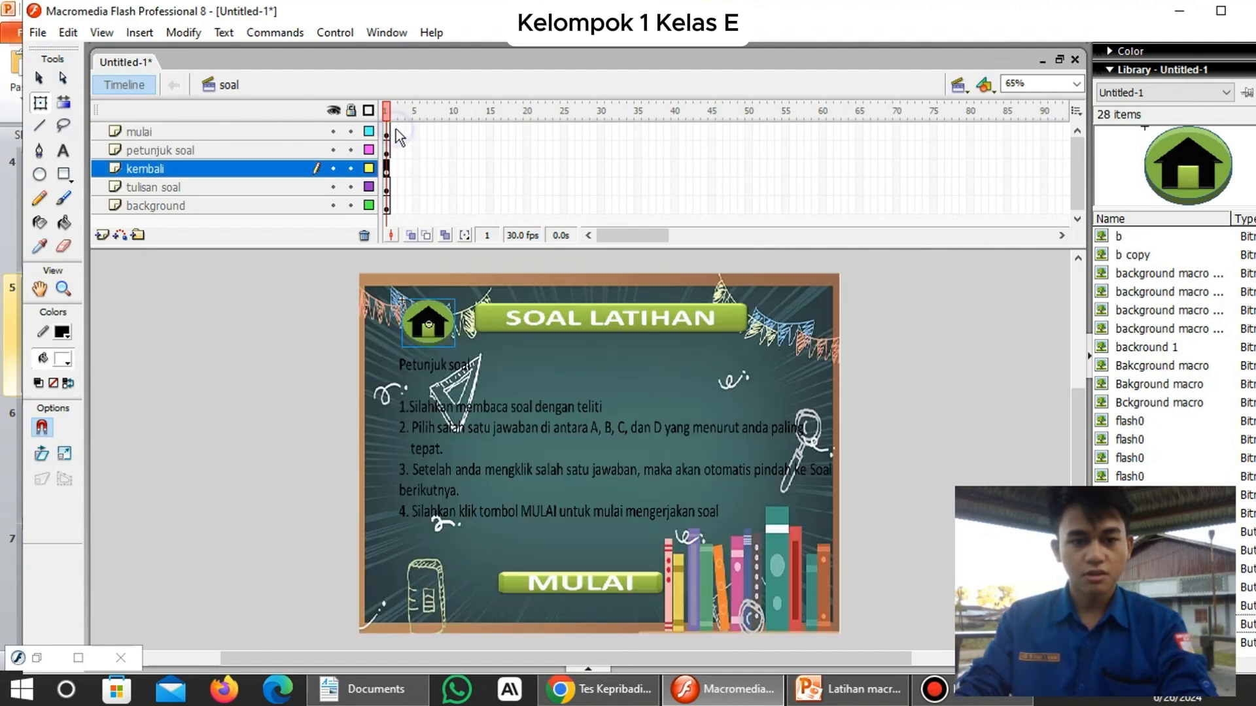
{"action": "right_click", "coordinate": [395, 135]}
{"action": "left_click", "coordinate": [397, 140]}
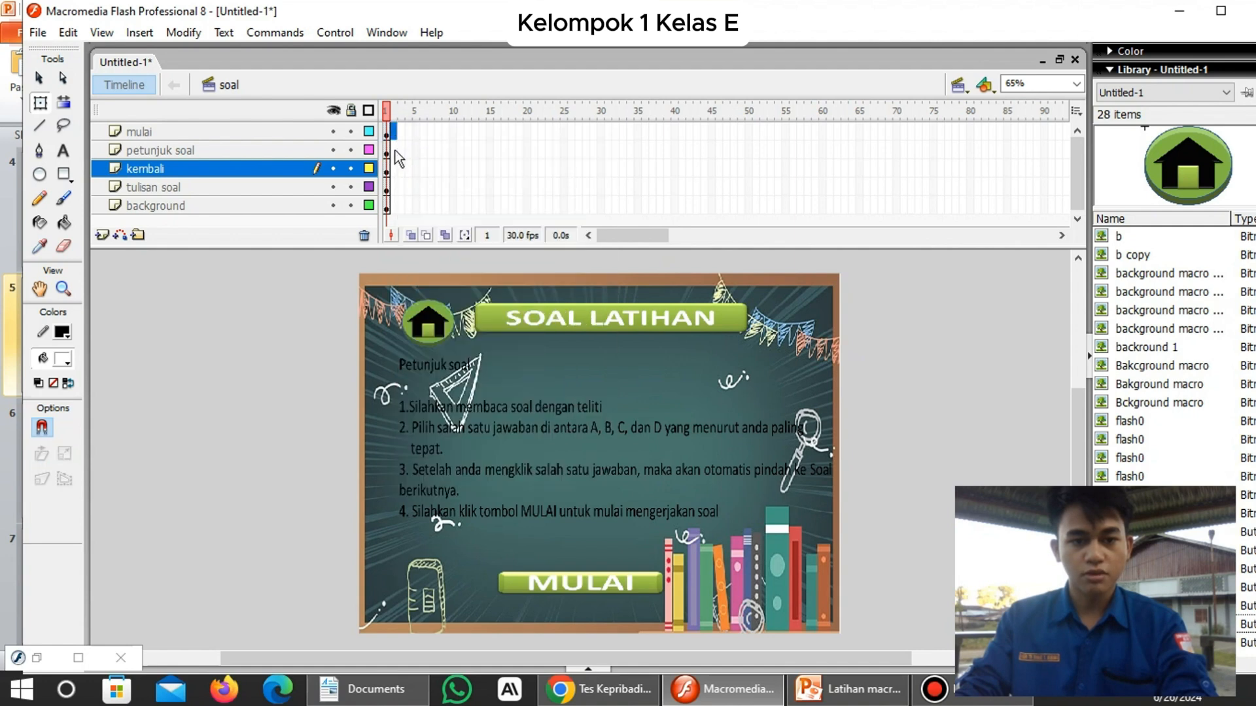
{"action": "right_click", "coordinate": [396, 145]}
{"action": "left_click", "coordinate": [398, 151]}
{"action": "left_click_drag", "start_coordinate": [398, 150], "coordinate": [396, 209]}
{"action": "right_click", "coordinate": [396, 209]}
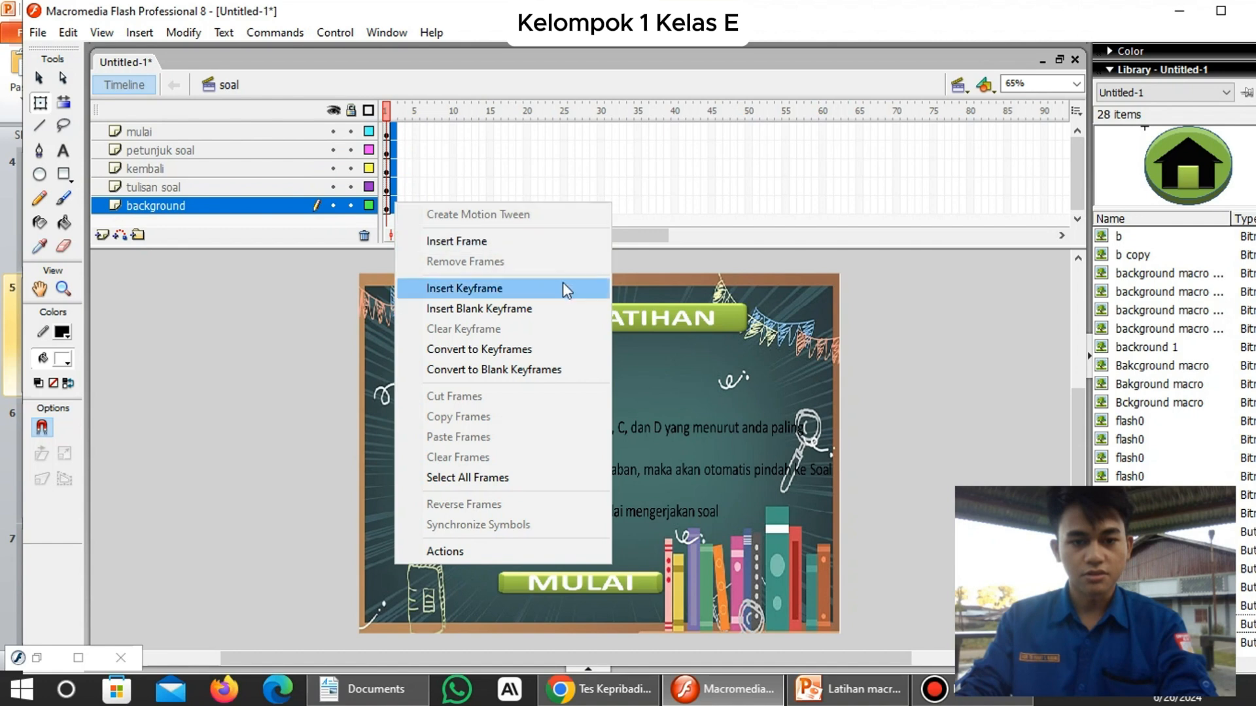
{"action": "left_click", "coordinate": [557, 301]}
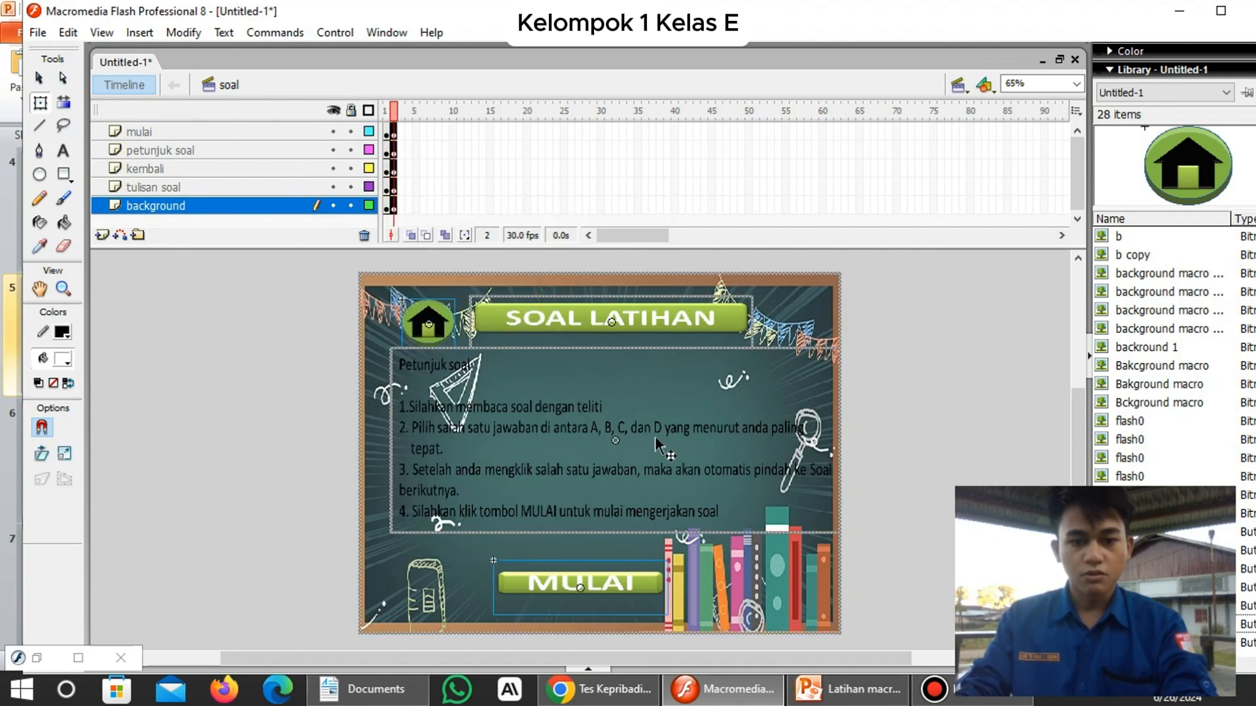
{"action": "left_click", "coordinate": [267, 412]}
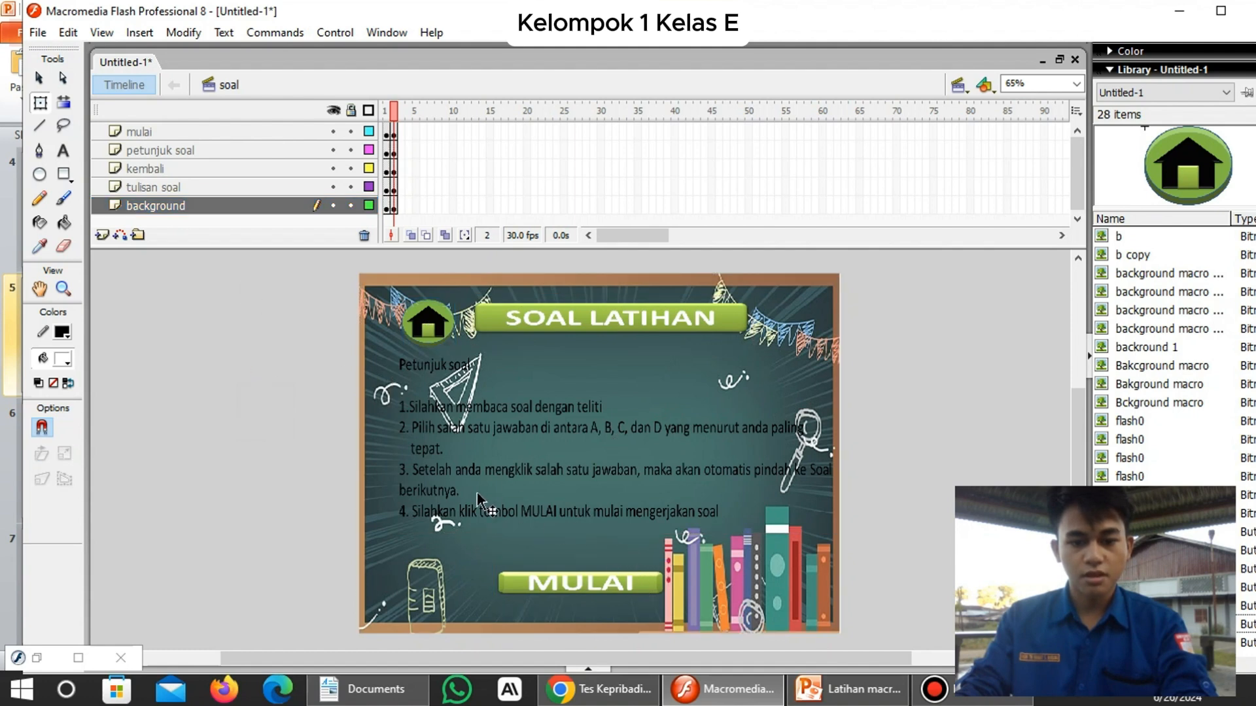
Delete the instructions text and the home icon from frame 2.
{"action": "left_click", "coordinate": [559, 411]}
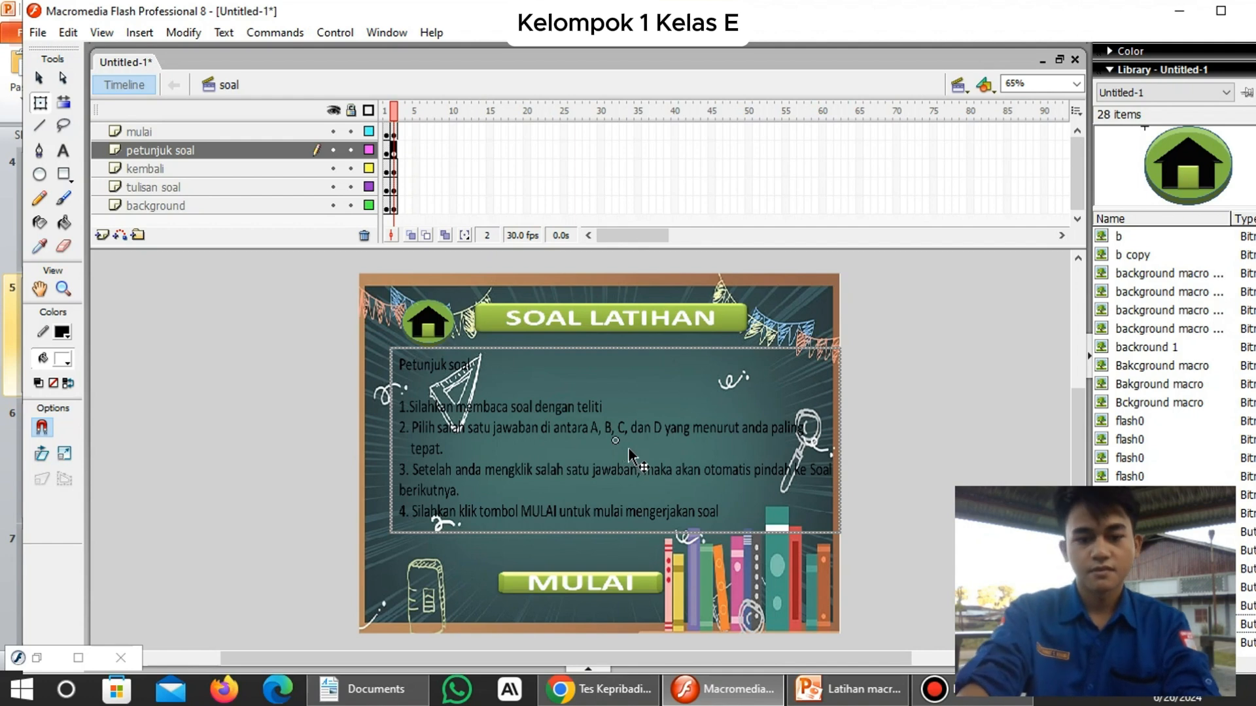
{"action": "key", "text": "Delete"}
{"action": "left_click", "coordinate": [409, 335]}
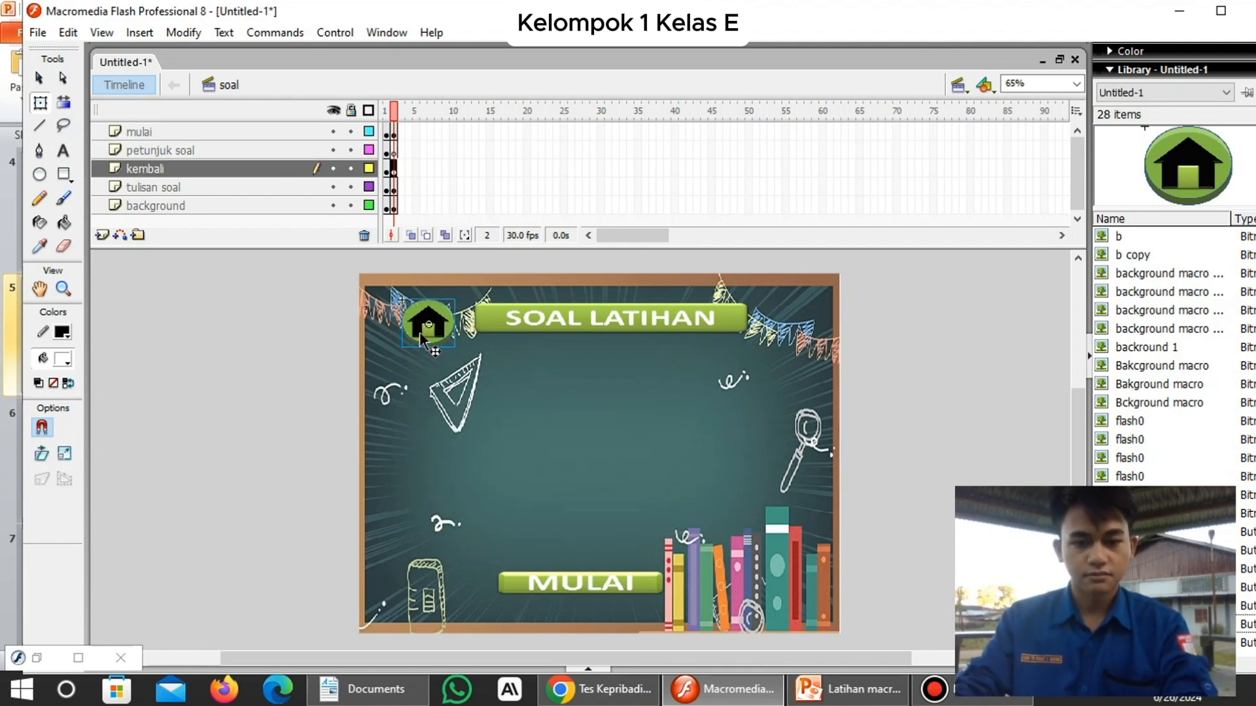
{"action": "key", "text": "Delete"}
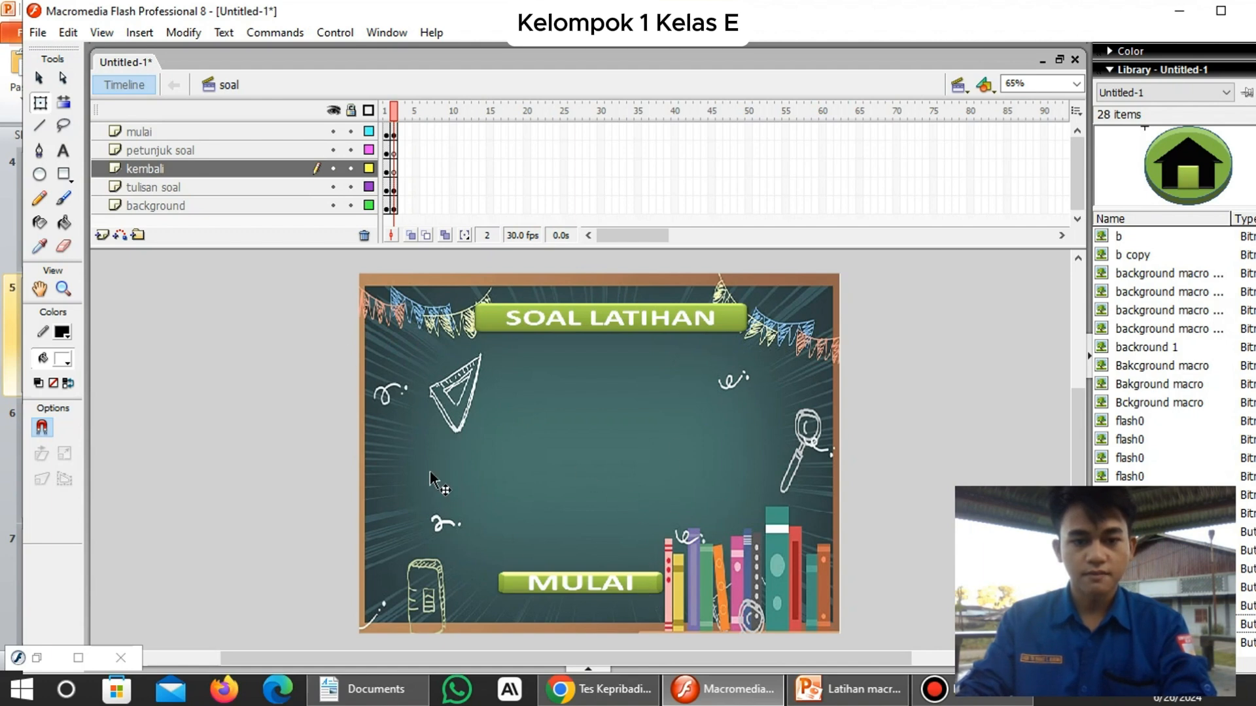
Copy the wide green bar from slide 5 in PowerPoint onto Flash's petunjuk soal layer, centred on the board, and make it slightly narrower.
{"action": "left_click", "coordinate": [202, 149]}
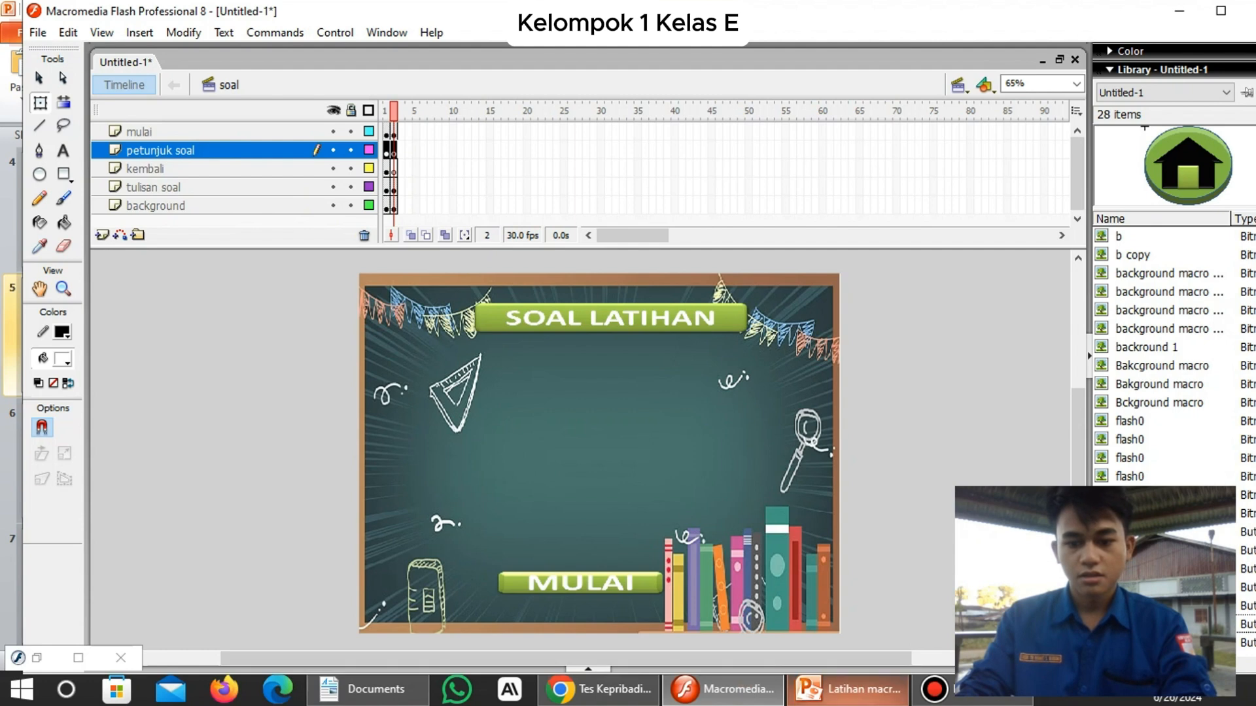
{"action": "left_click", "coordinate": [847, 689]}
{"action": "left_click_drag", "start_coordinate": [743, 250], "coordinate": [1050, 402]}
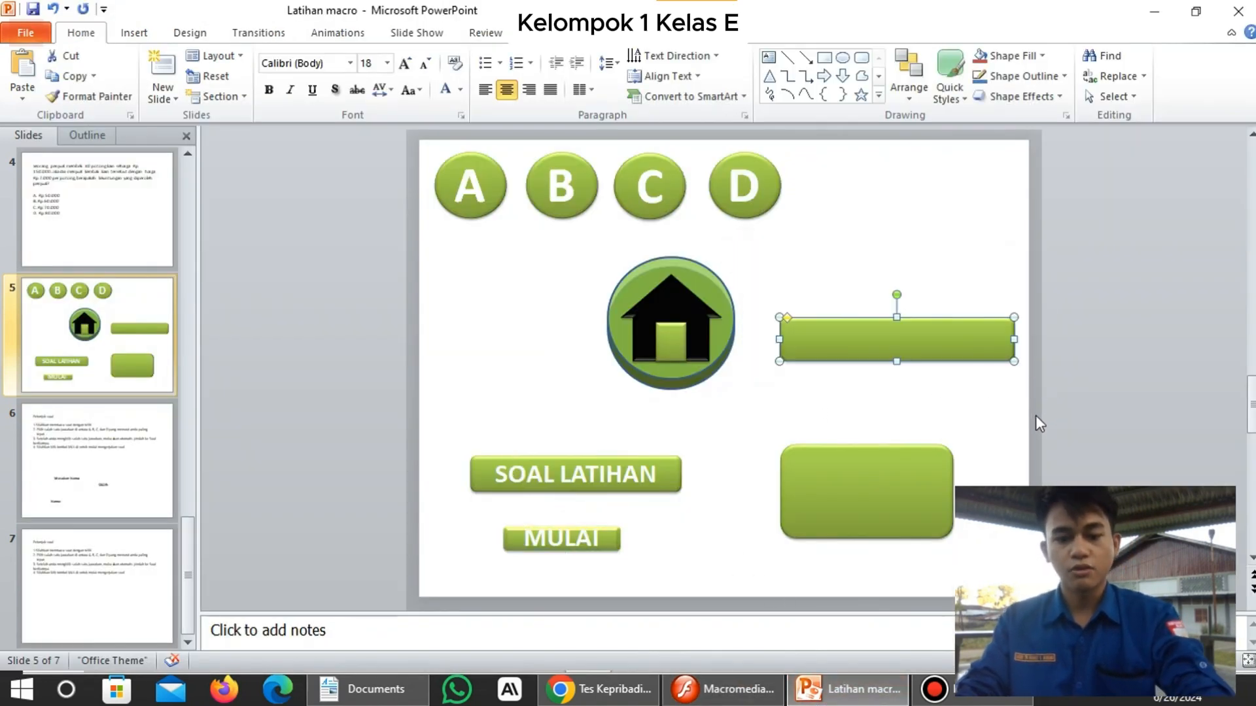
{"action": "left_click", "coordinate": [711, 682]}
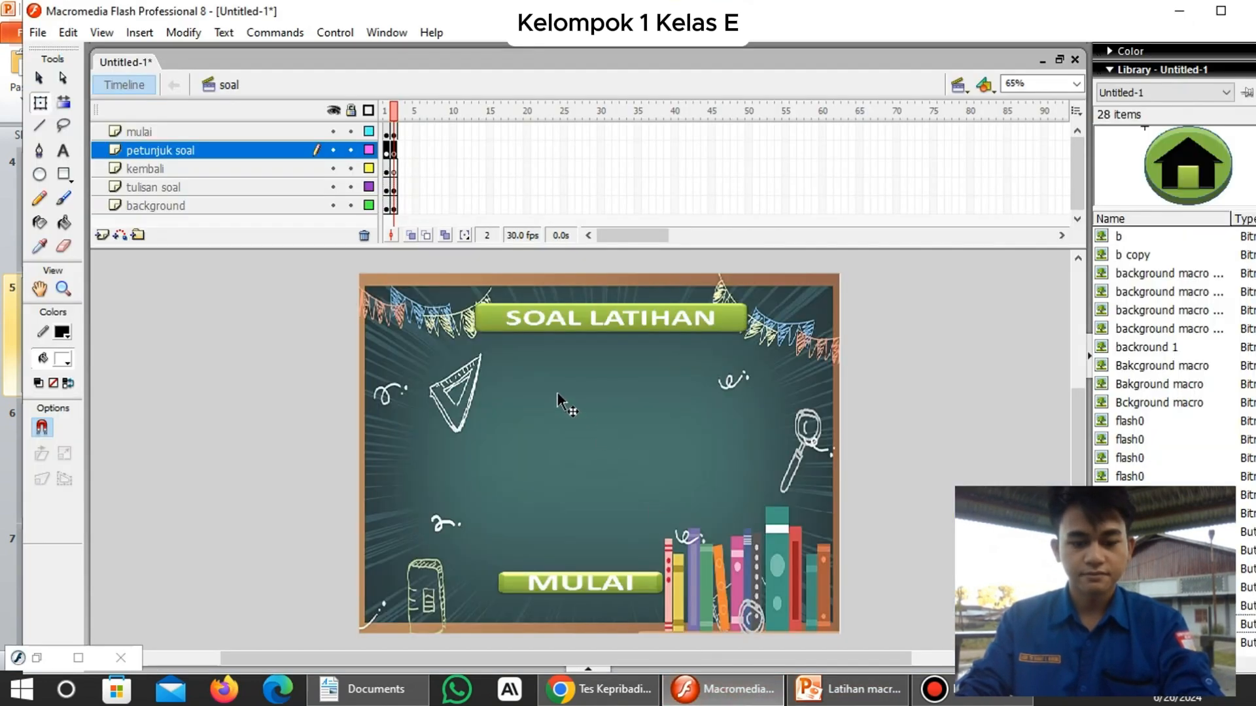
{"action": "key", "text": "ctrl+v"}
{"action": "left_click_drag", "start_coordinate": [592, 417], "coordinate": [592, 427]}
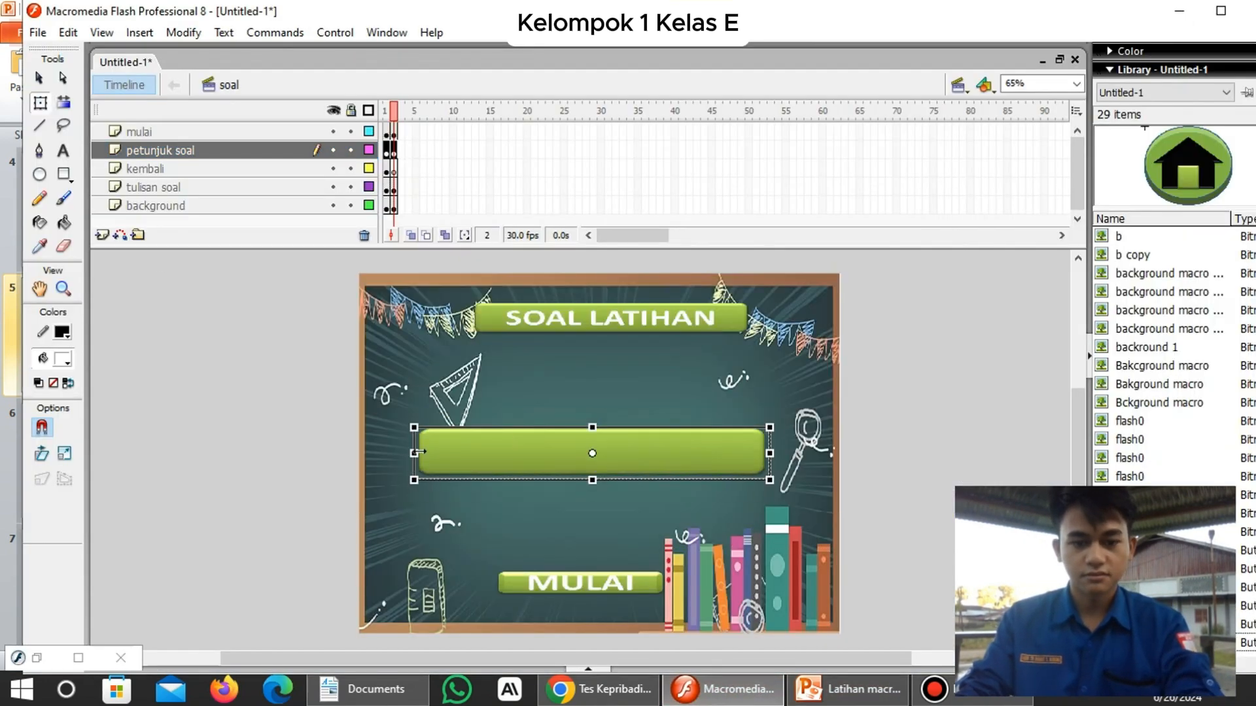
{"action": "left_click_drag", "start_coordinate": [414, 453], "coordinate": [427, 453]}
{"action": "left_click_drag", "start_coordinate": [644, 450], "coordinate": [649, 449]}
{"action": "left_click", "coordinate": [563, 393]}
Draw a text box between the SOAL LATIHAN title and the green bar, and set its text size to 36.
{"action": "left_click", "coordinate": [63, 151]}
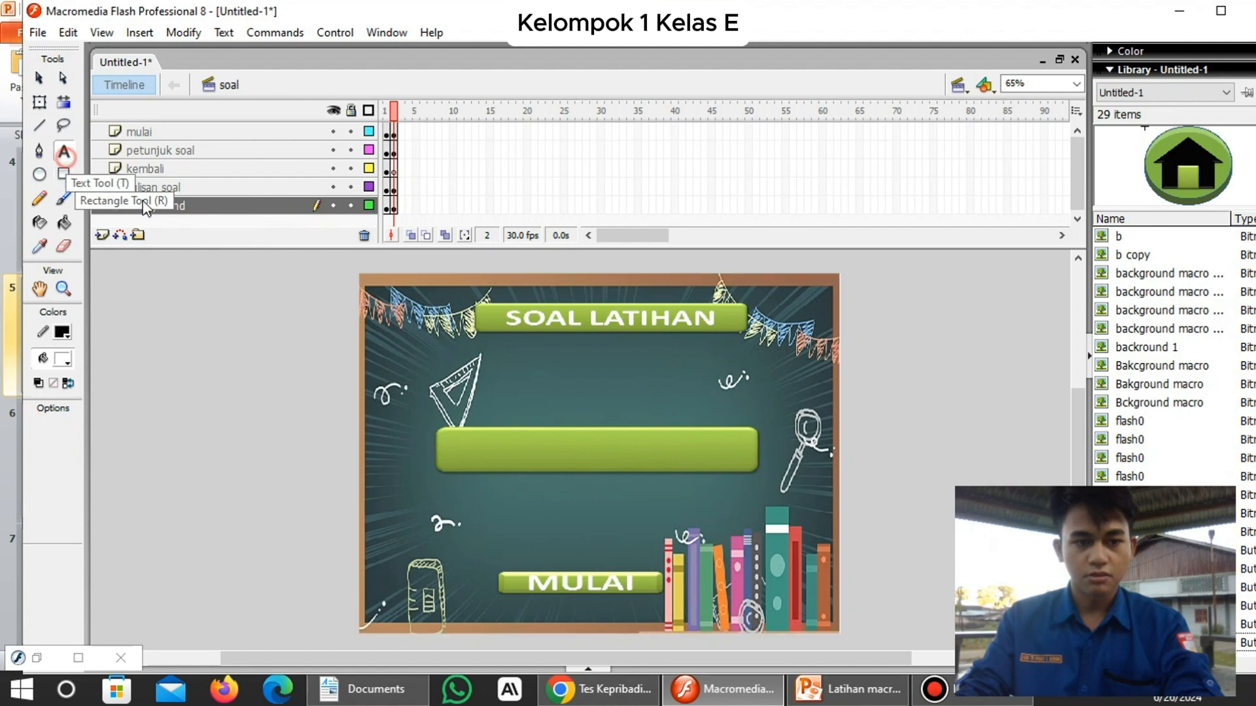
{"action": "left_click_drag", "start_coordinate": [481, 367], "coordinate": [632, 395]}
{"action": "left_click_drag", "start_coordinate": [710, 410], "coordinate": [715, 406]}
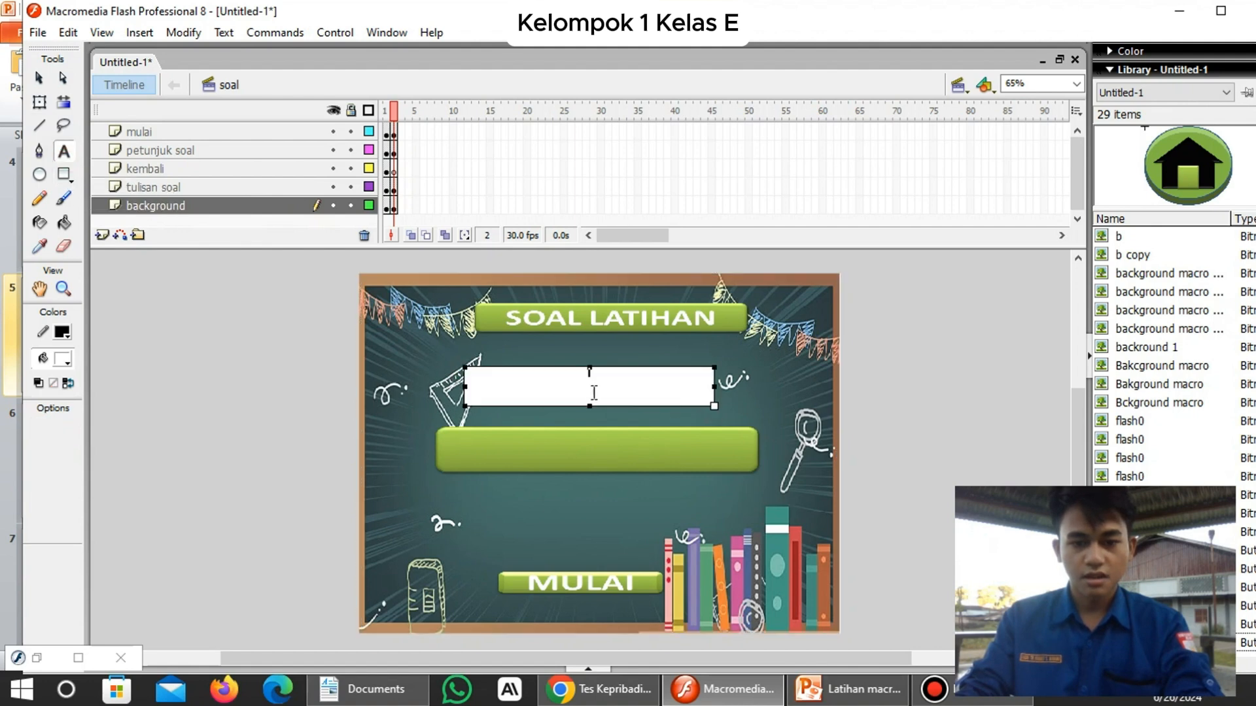
{"action": "left_click", "coordinate": [223, 32]}
{"action": "mouse_move", "coordinate": [329, 83]}
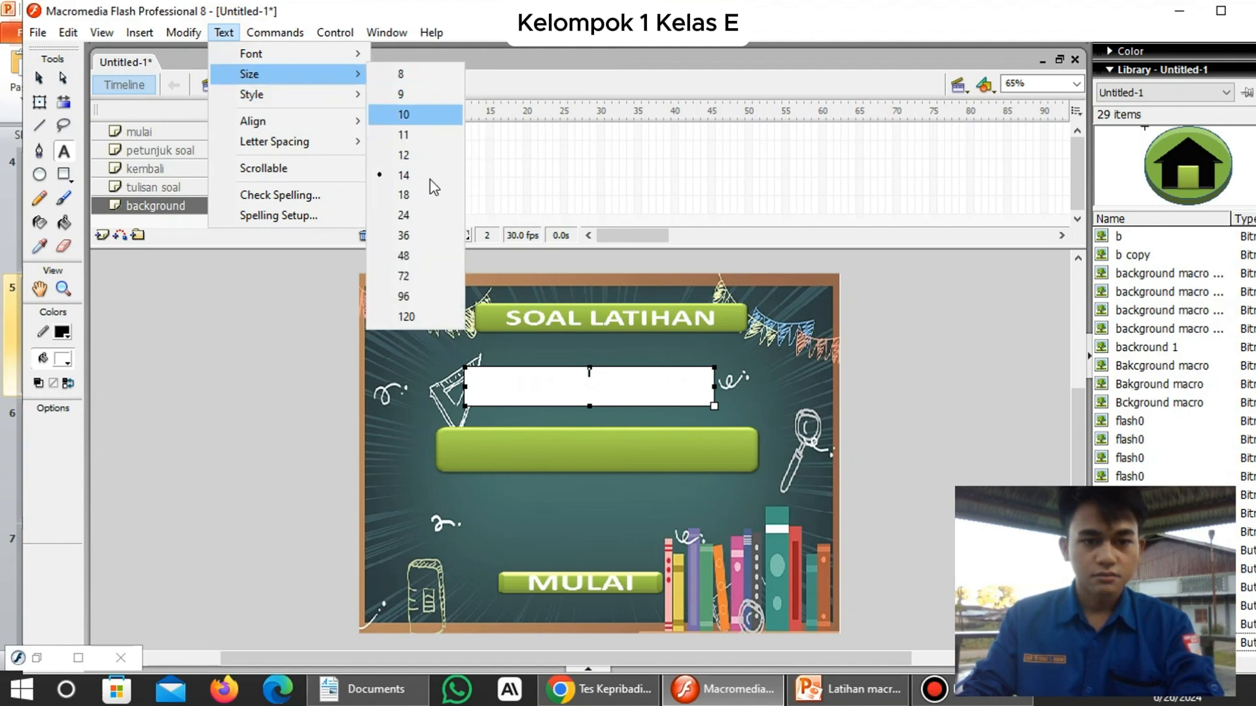
{"action": "left_click", "coordinate": [426, 233]}
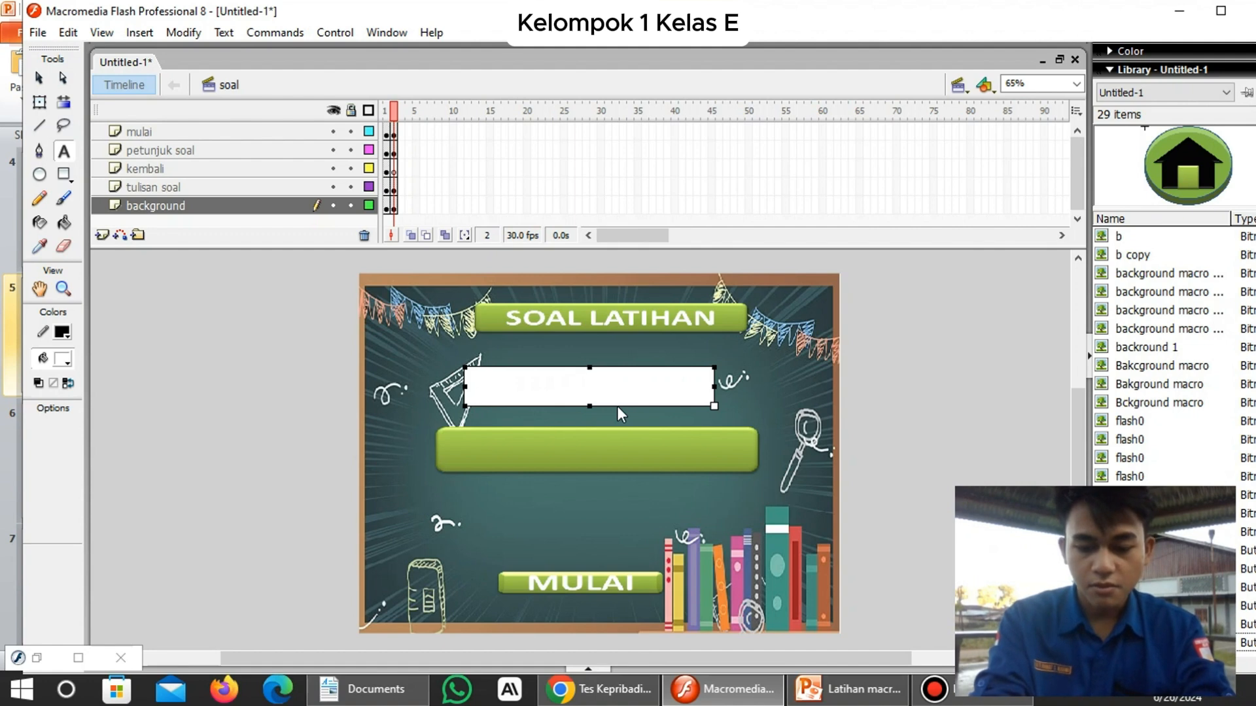
Enter the text "Masukan nama:" in the new text box.
{"action": "type", "text": "pe"}
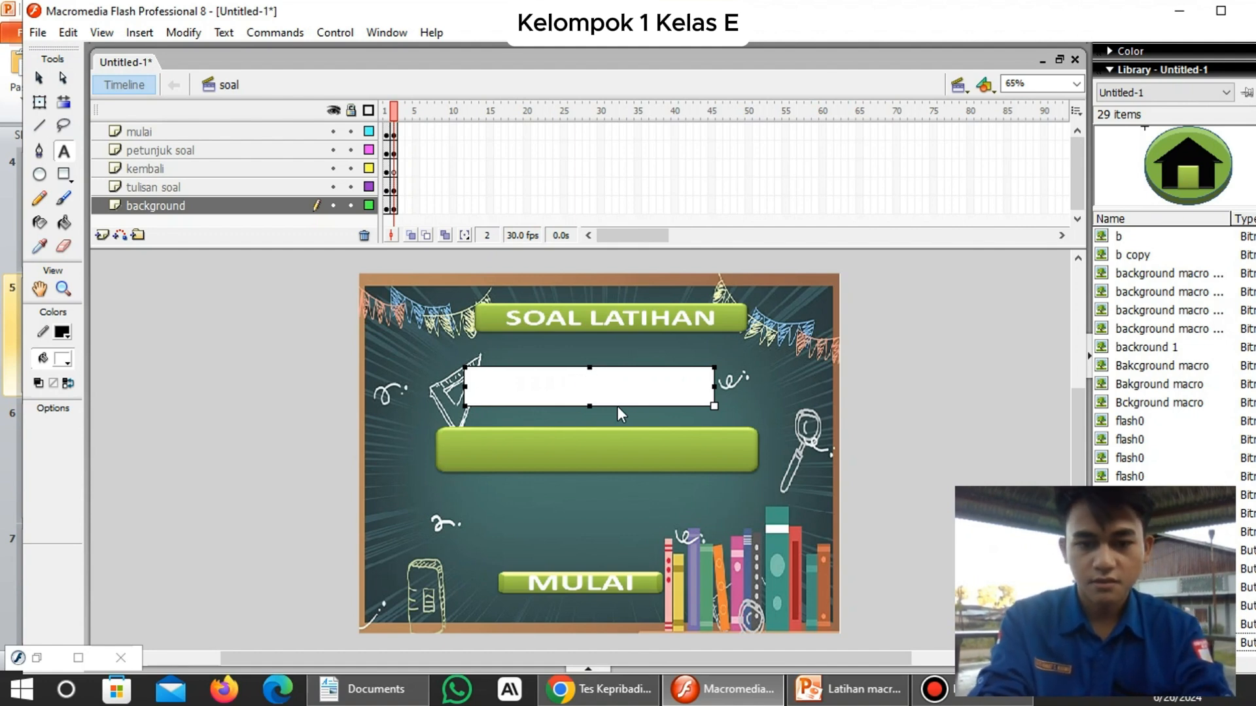
{"action": "type", "text": "MA"}
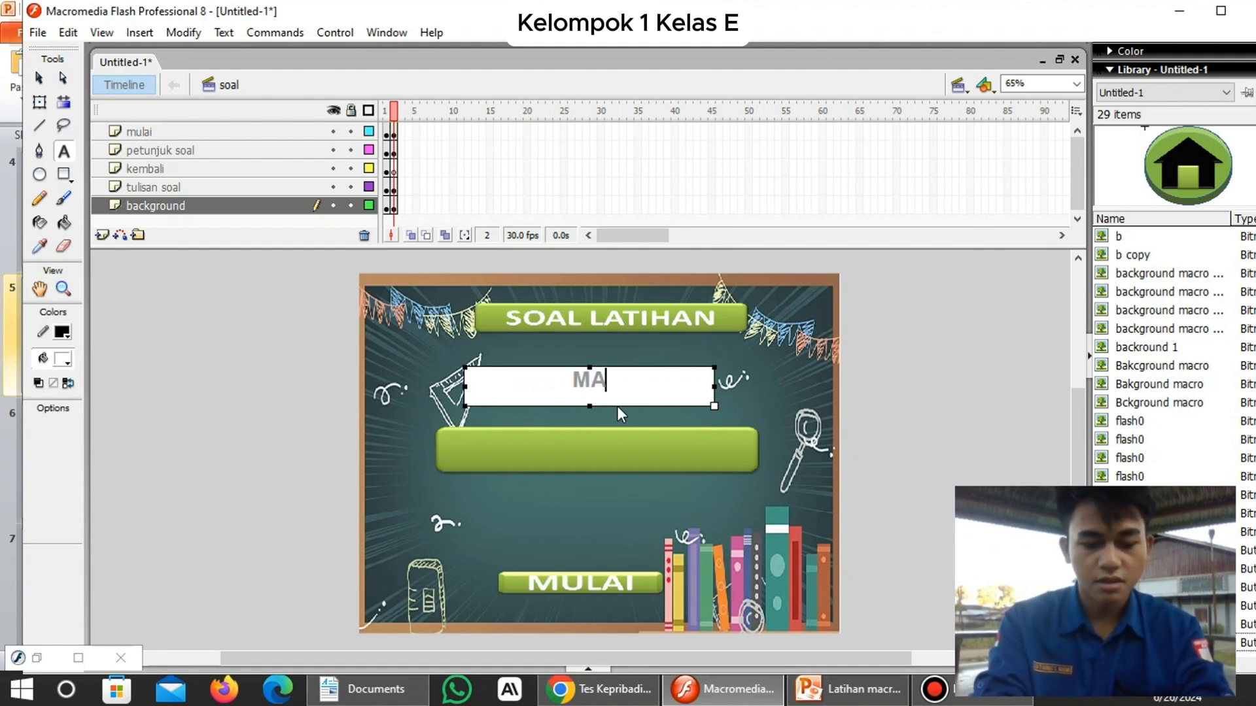
{"action": "key", "text": "BackSpace"}
{"action": "type", "text": "a"}
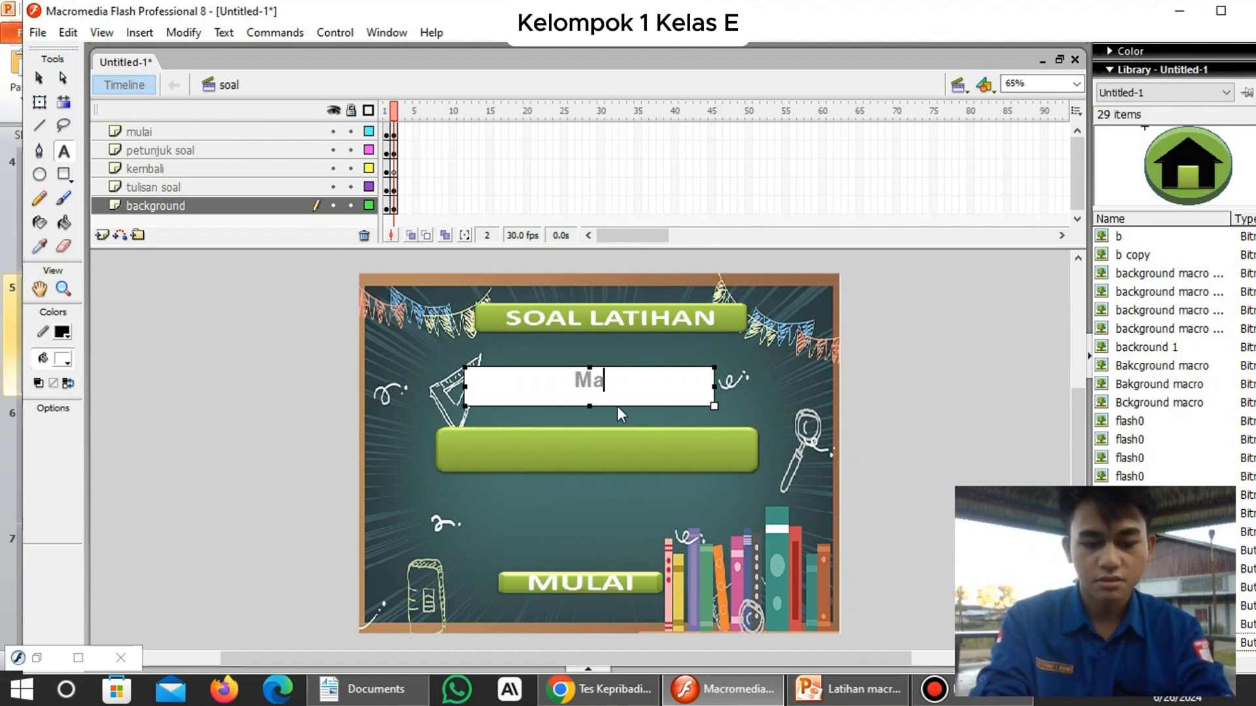
{"action": "type", "text": "sukan nama;"}
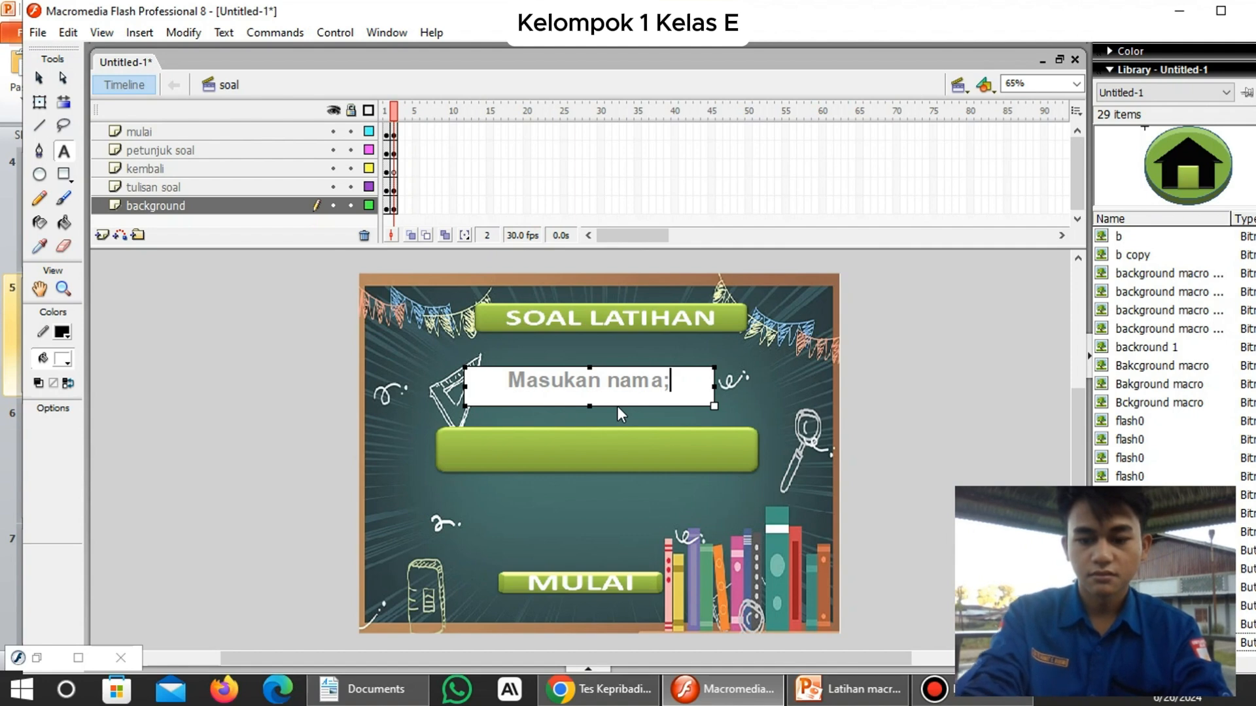
{"action": "key", "text": "BackSpace"}
{"action": "type", "text": ":"}
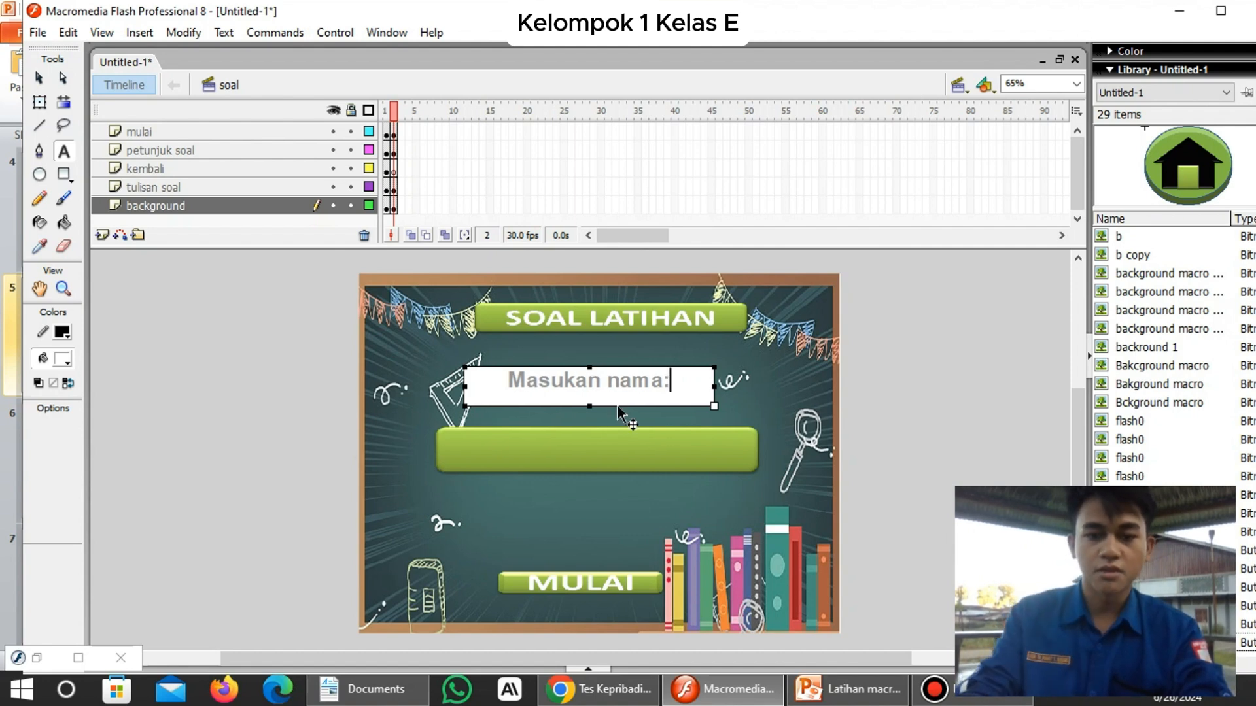
Draw a text box inside the green bar and enter the placeholder text "aaa".
{"action": "left_click", "coordinate": [598, 453]}
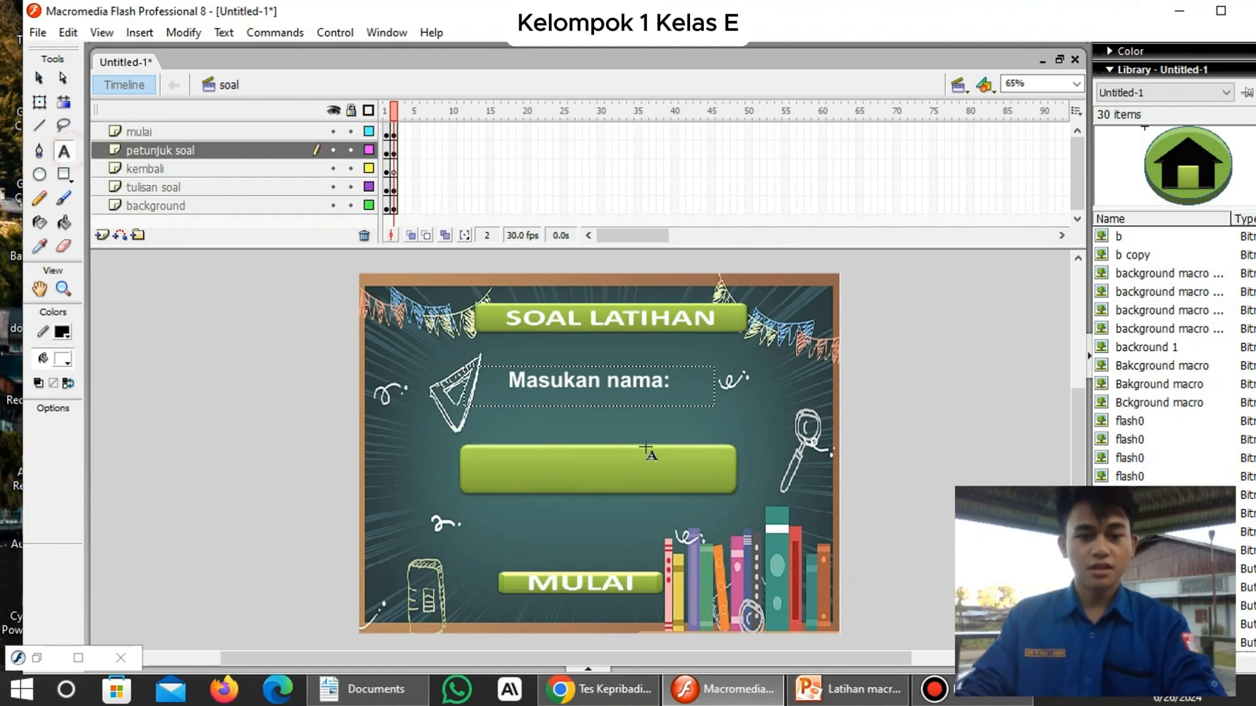
{"action": "left_click_drag", "start_coordinate": [499, 476], "coordinate": [702, 482]}
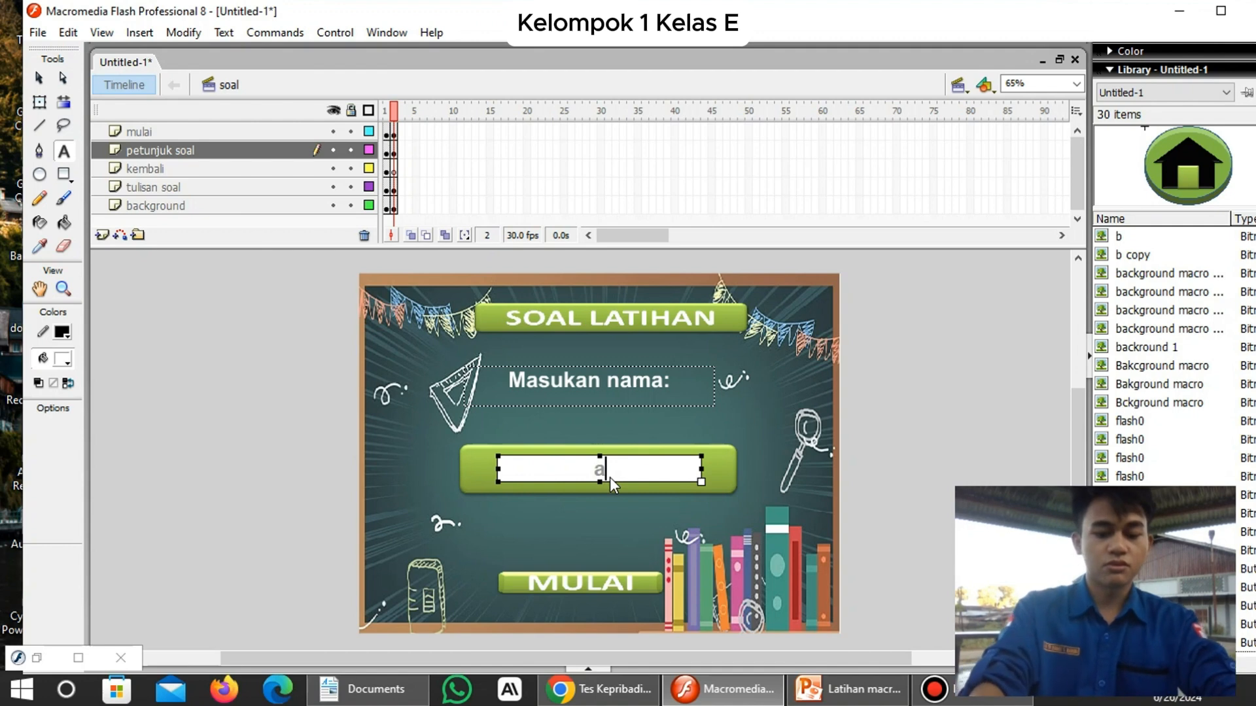
{"action": "type", "text": "aaa"}
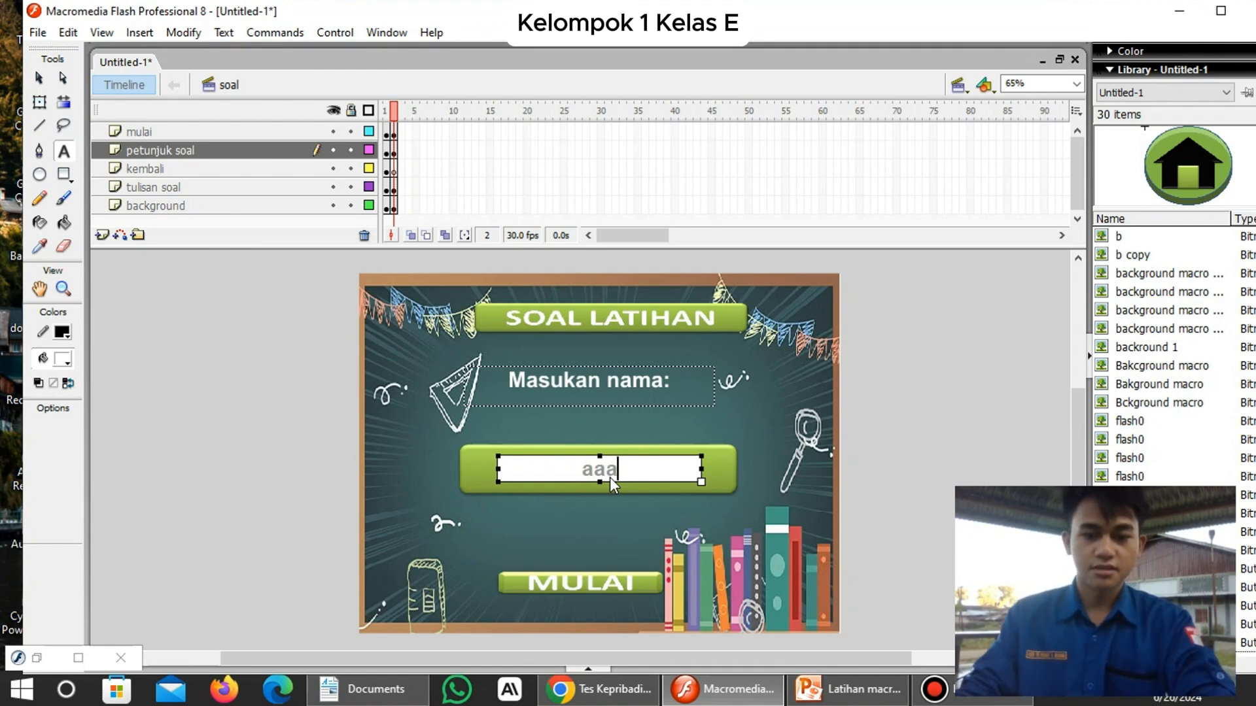
Change the "aaa" text box inside the green bar to the Input Text type.
{"action": "left_click", "coordinate": [39, 77]}
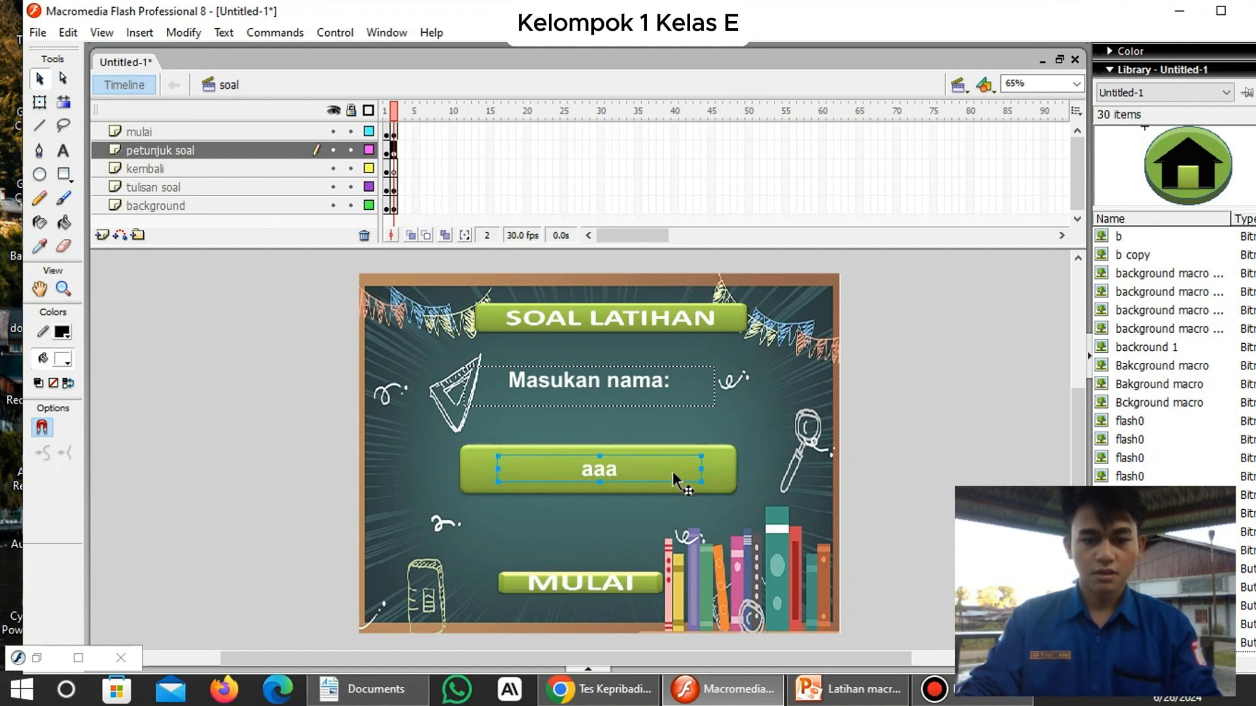
{"action": "right_click", "coordinate": [633, 471]}
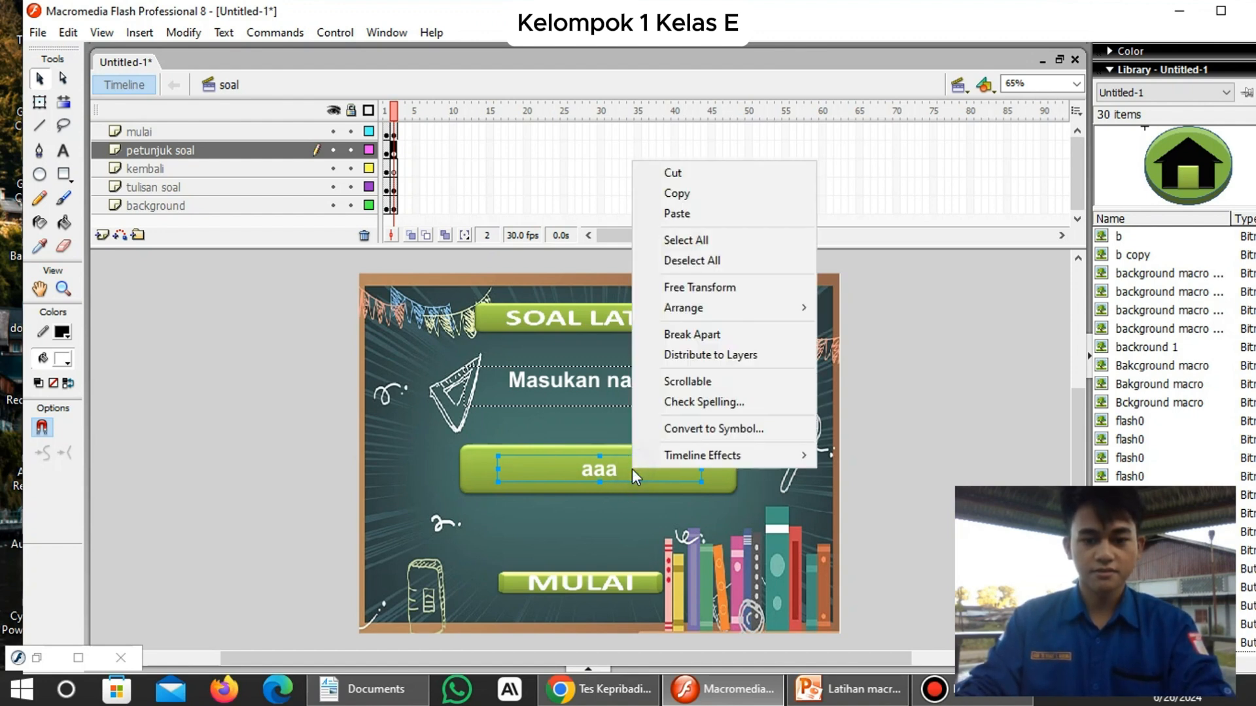
{"action": "left_click", "coordinate": [267, 387]}
{"action": "right_click", "coordinate": [267, 387]}
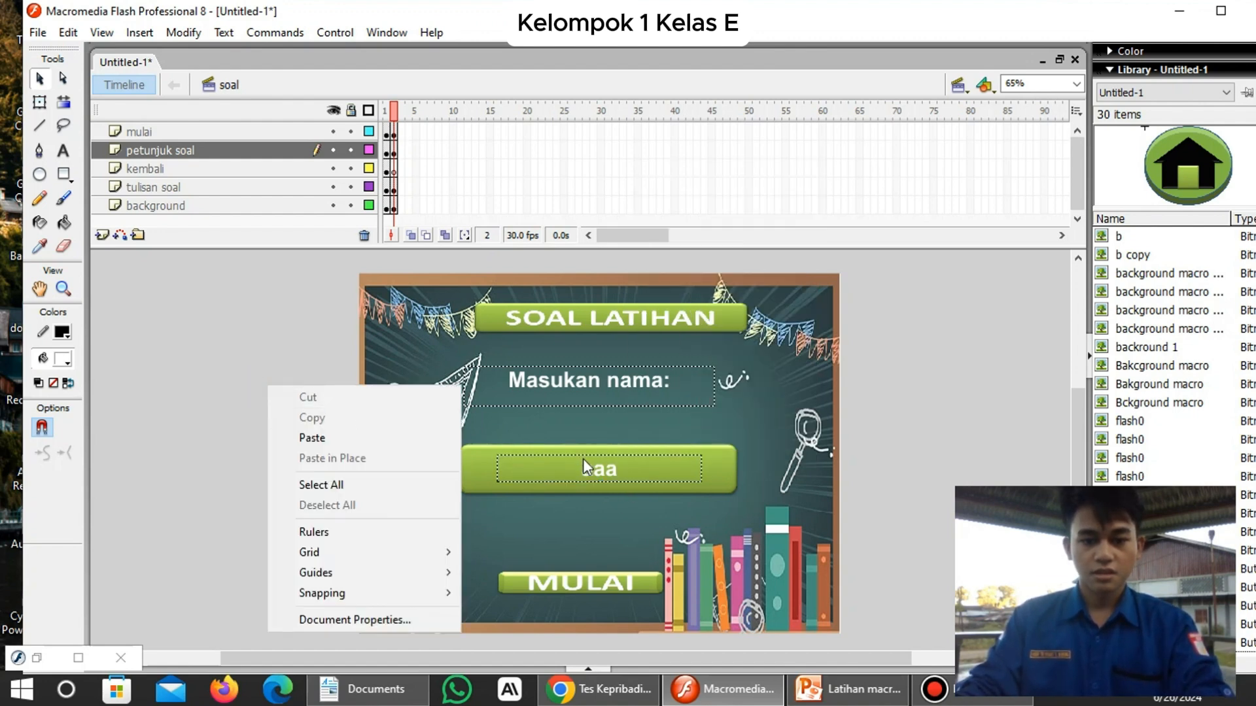
{"action": "left_click", "coordinate": [627, 468]}
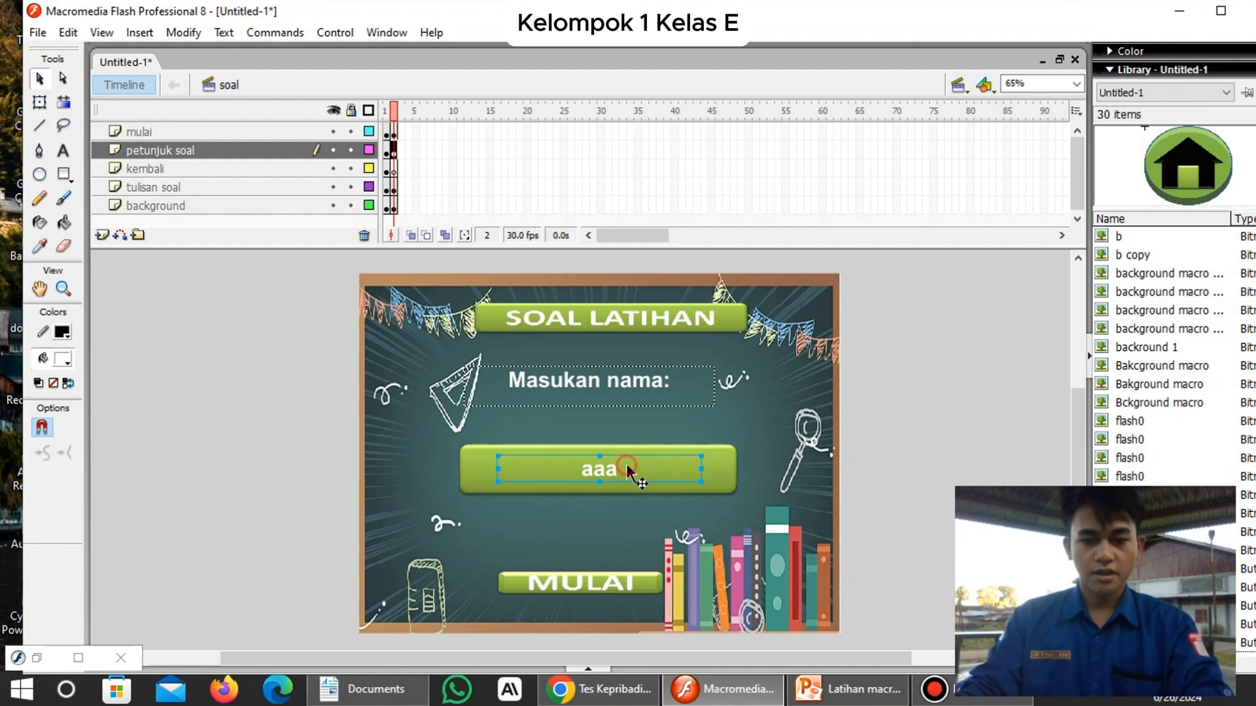
{"action": "left_click", "coordinate": [588, 669]}
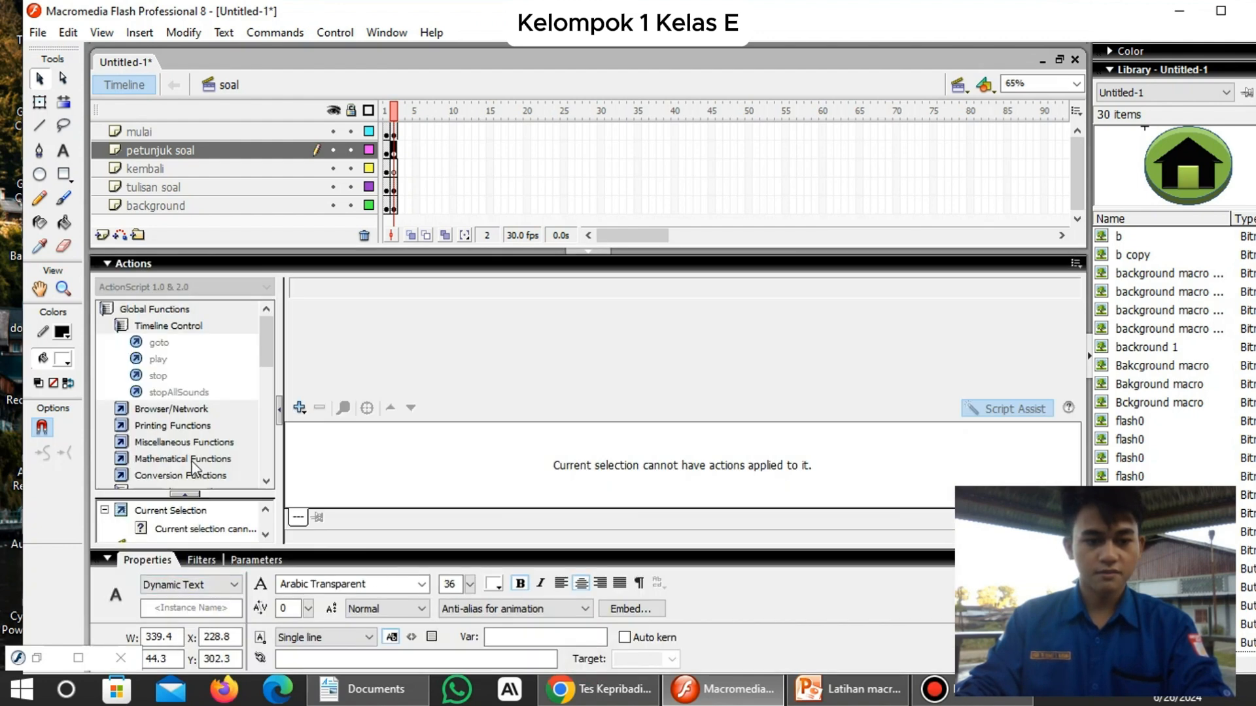
{"action": "left_click", "coordinate": [236, 586]}
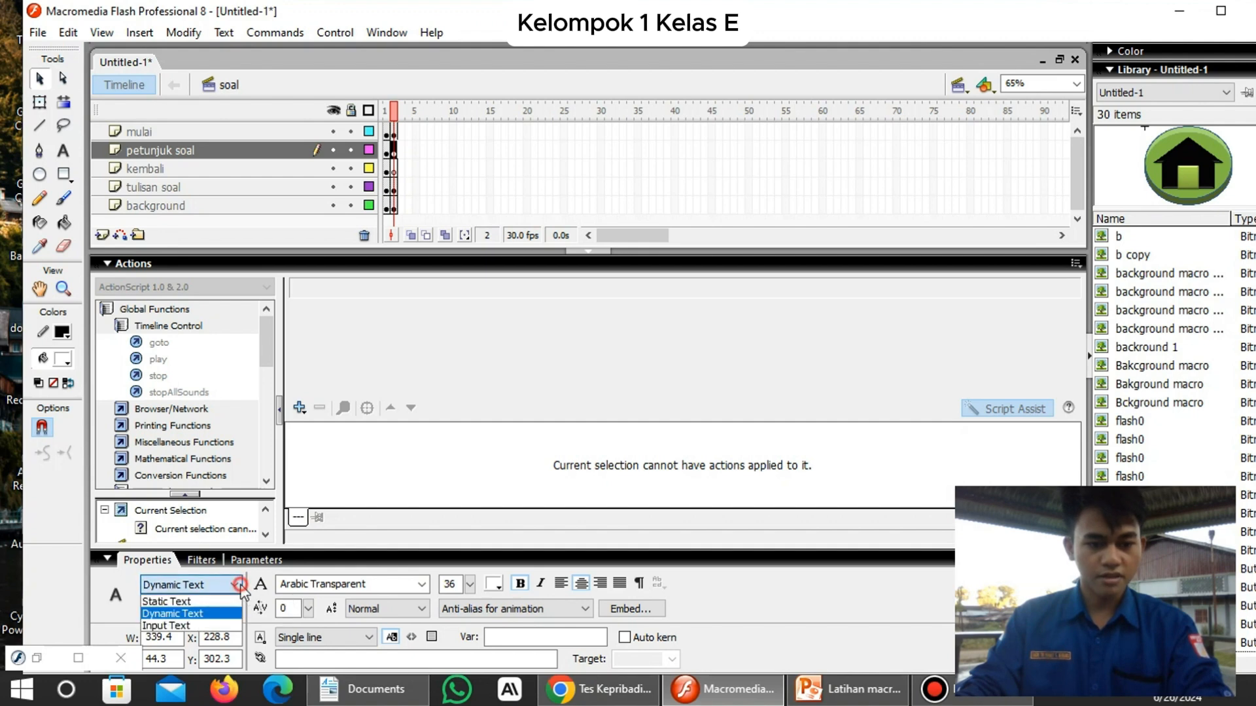
{"action": "left_click", "coordinate": [215, 622]}
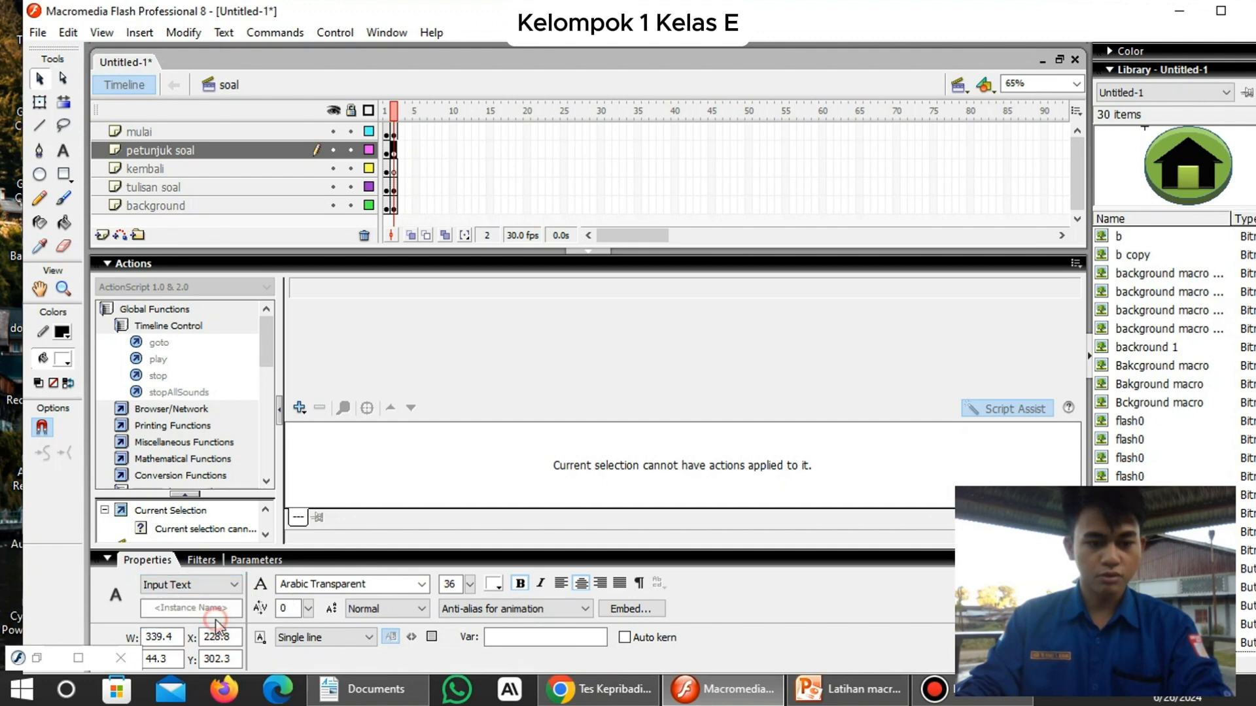
Assign the variable nama to the input text box inside the green bar.
{"action": "left_click", "coordinate": [506, 632]}
{"action": "type", "text": "na"}
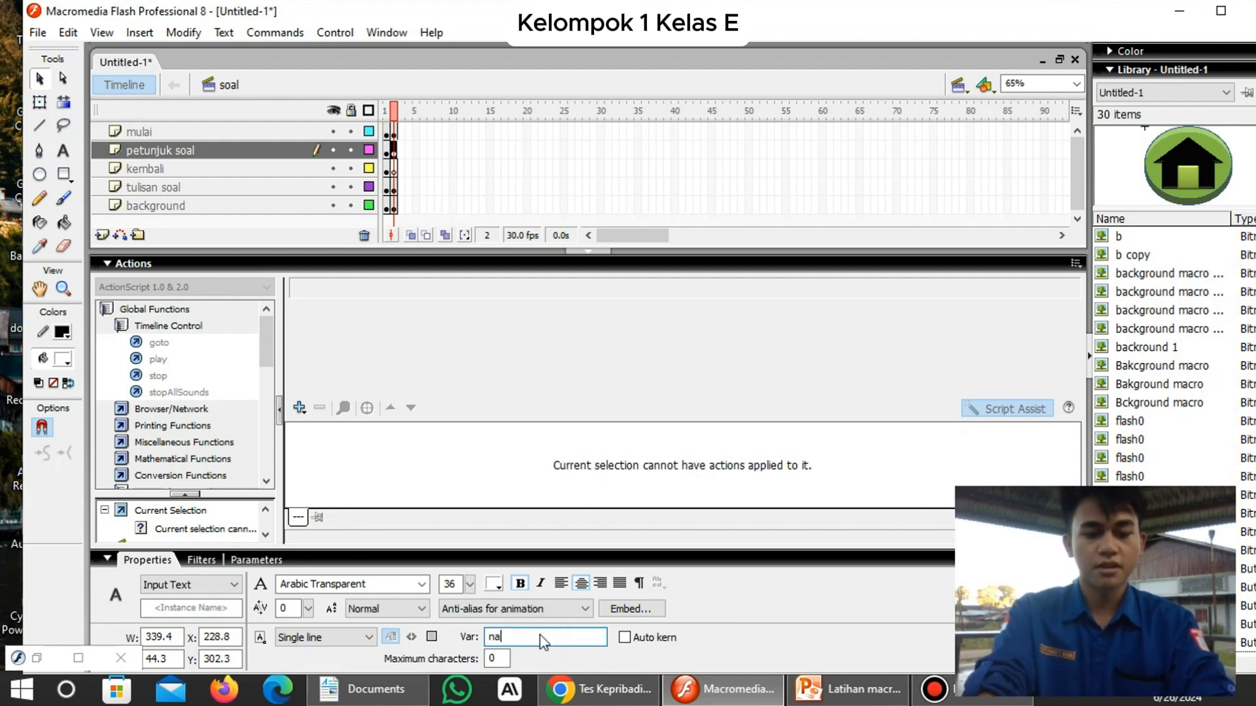
{"action": "type", "text": "ma"}
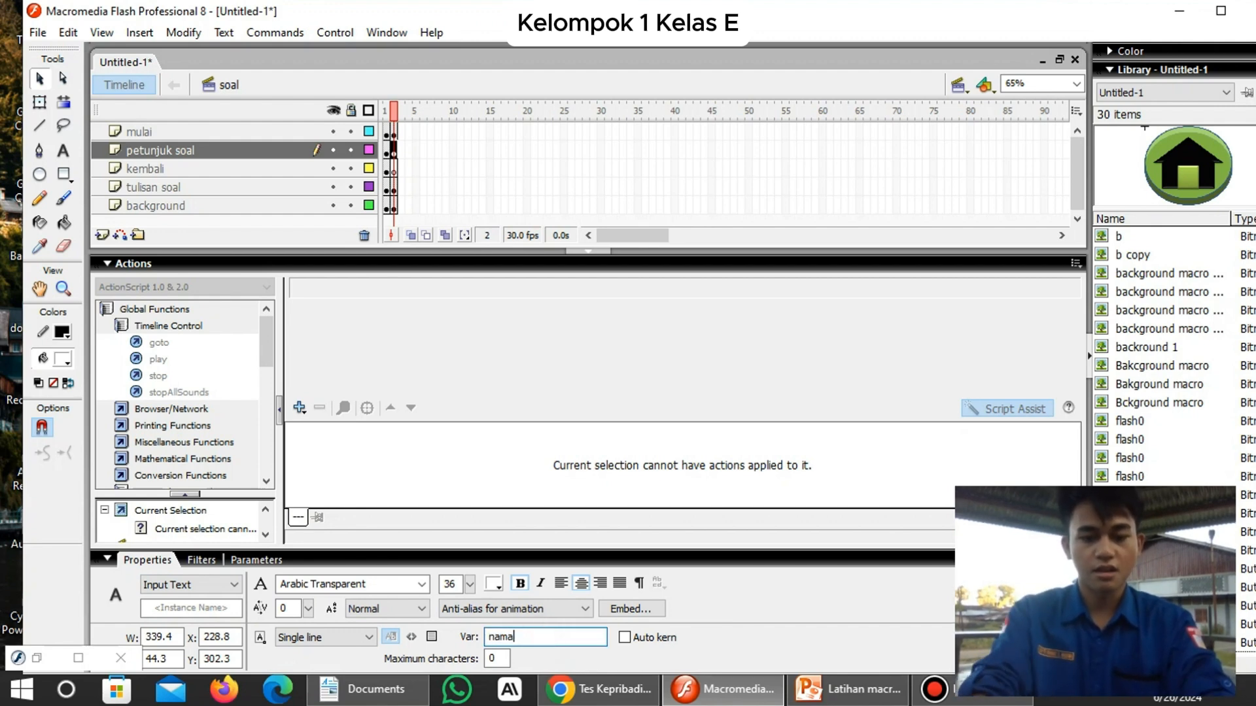
{"action": "left_click", "coordinate": [600, 256]}
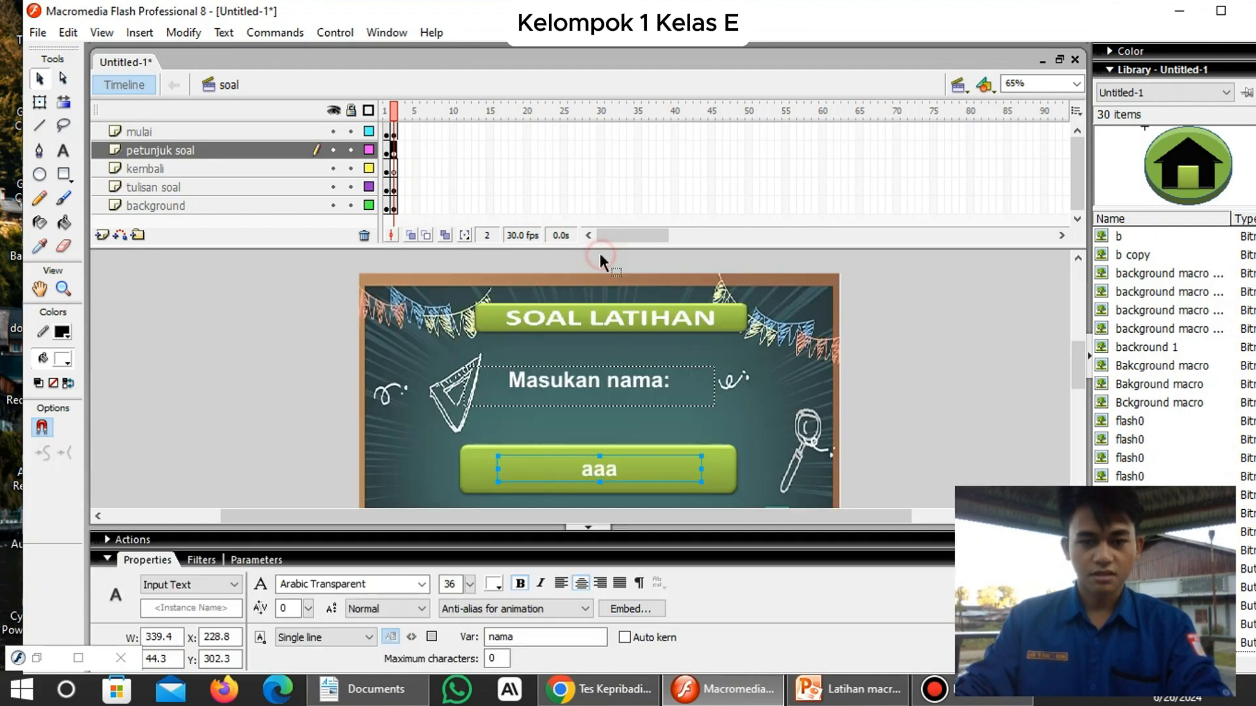
{"action": "left_click", "coordinate": [594, 539]}
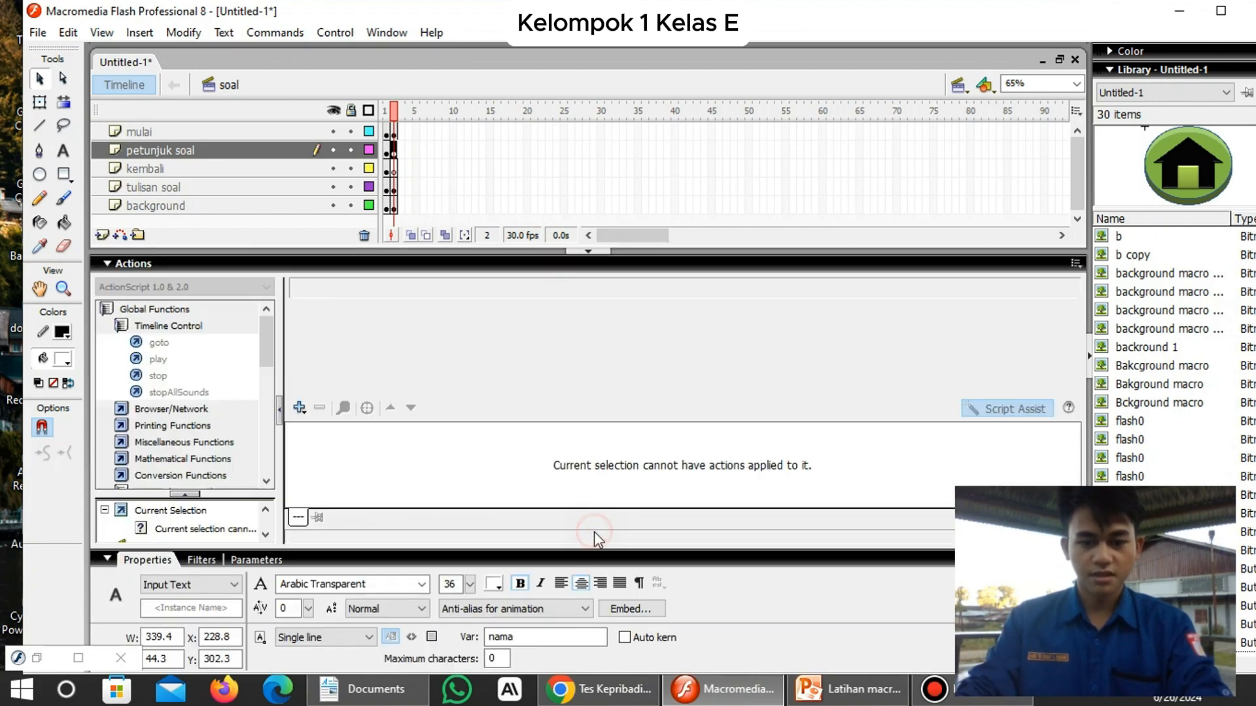
{"action": "left_click", "coordinate": [591, 253]}
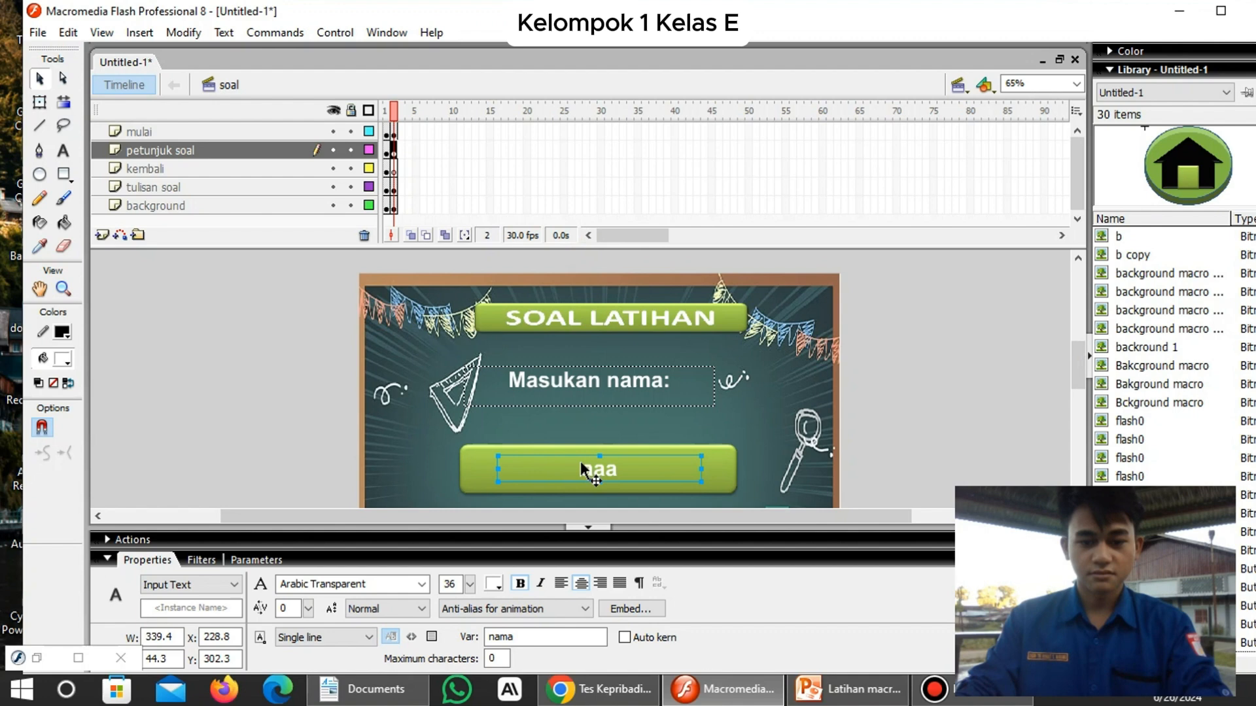
{"action": "left_click", "coordinate": [588, 527]}
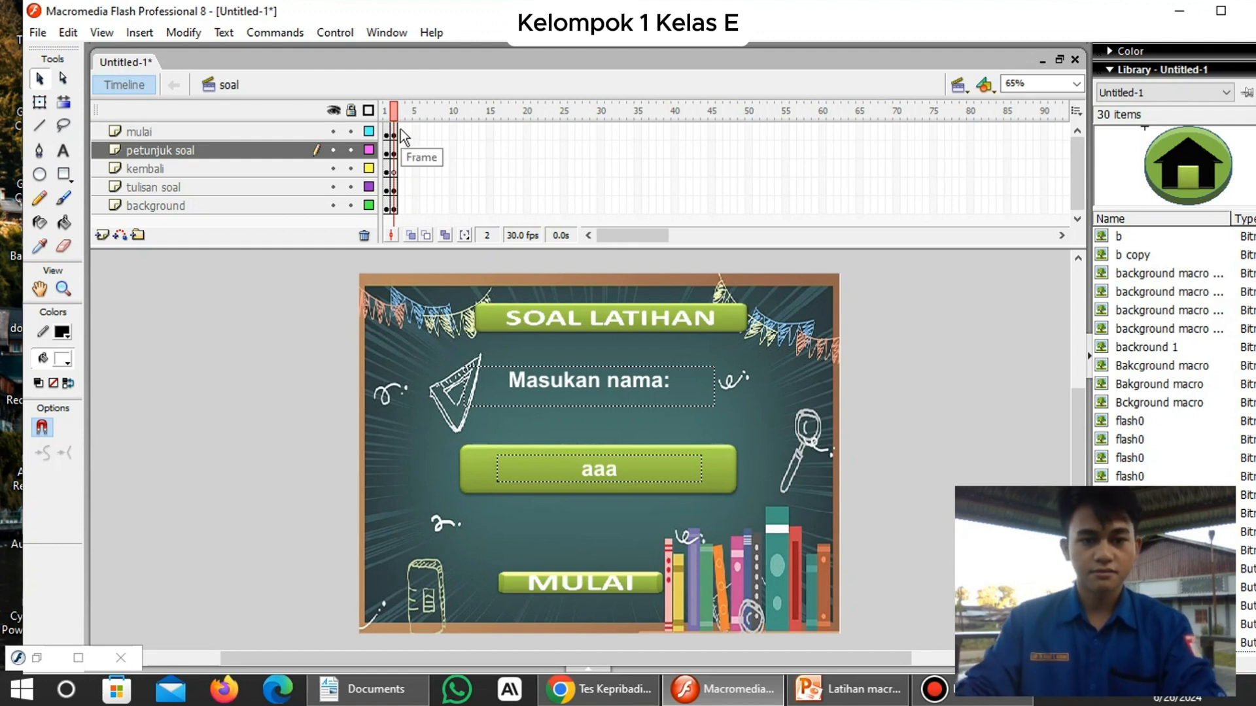
Insert keyframes at frame 3 on all five layers, from mulai down to background.
{"action": "left_click_drag", "start_coordinate": [400, 130], "coordinate": [408, 204]}
{"action": "right_click", "coordinate": [407, 207]}
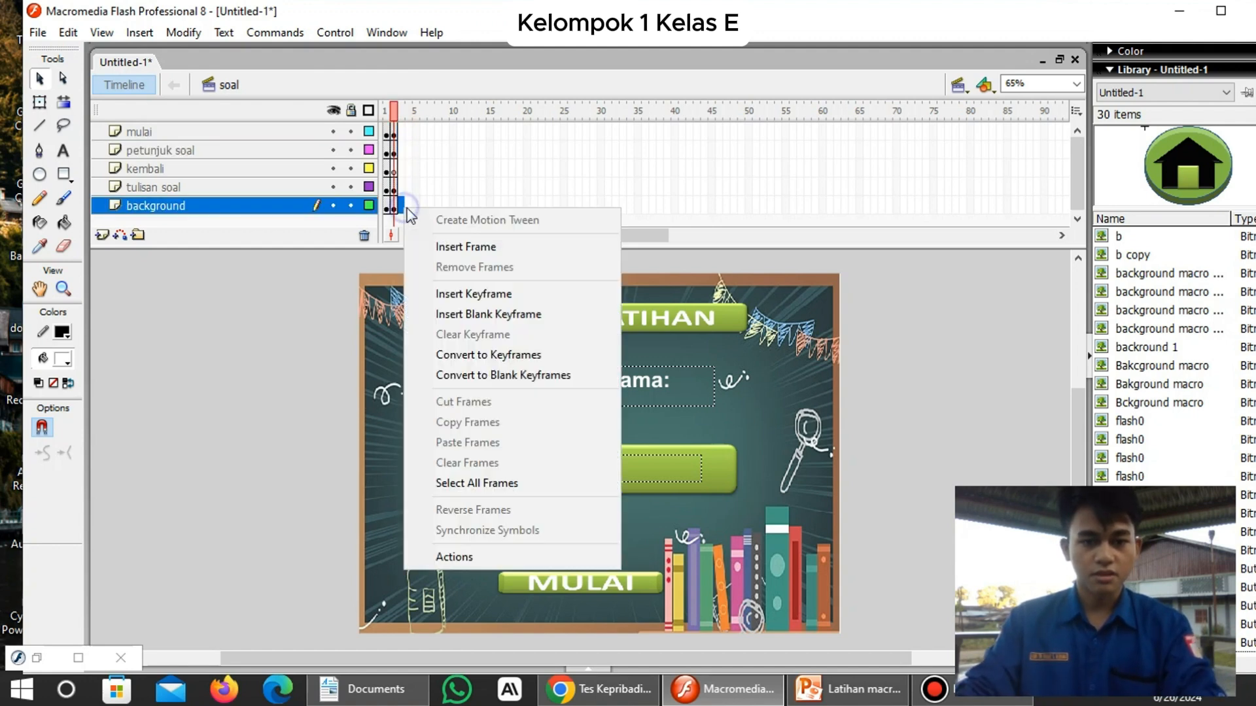
{"action": "left_click", "coordinate": [404, 137]}
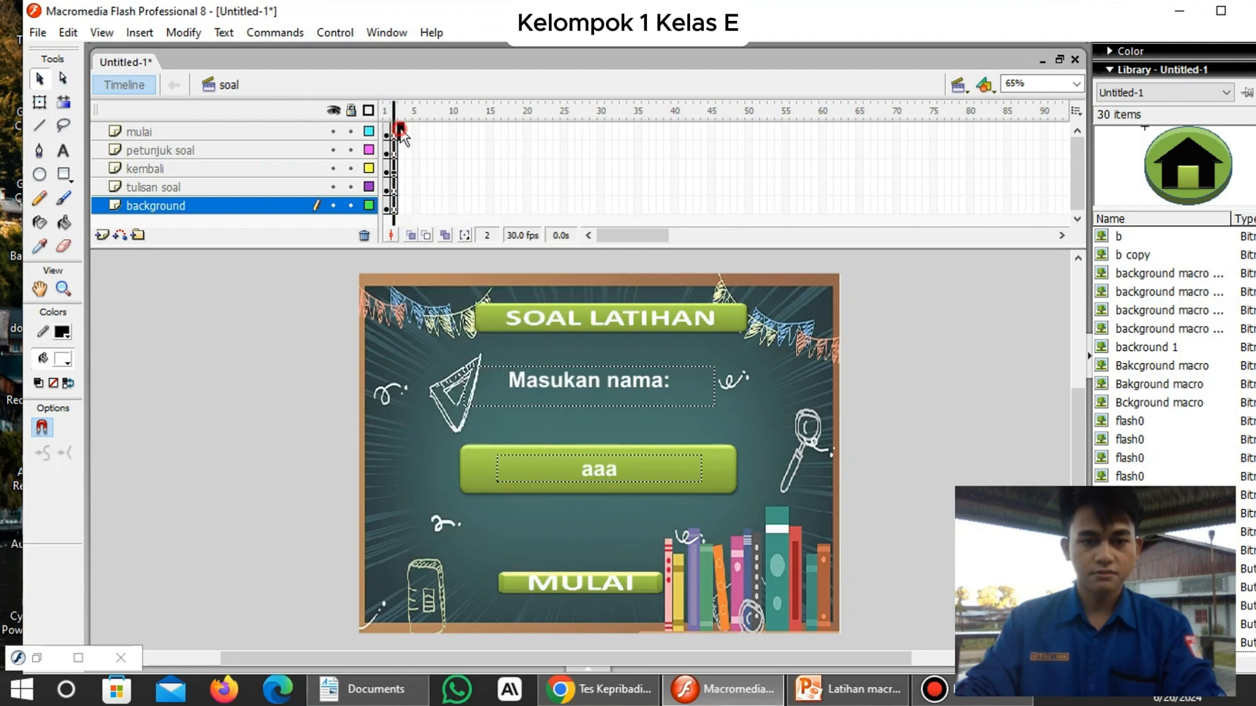
{"action": "left_click_drag", "start_coordinate": [400, 118], "coordinate": [406, 211]}
{"action": "right_click", "coordinate": [403, 206]}
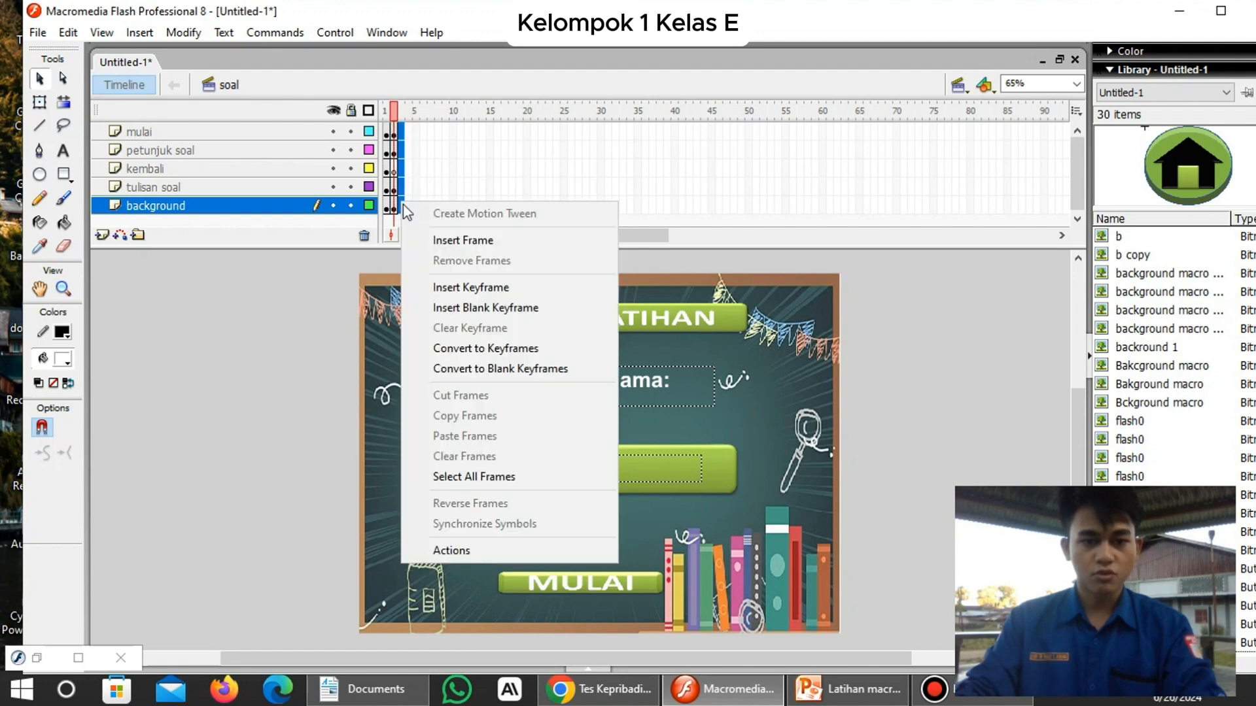
{"action": "left_click", "coordinate": [509, 294]}
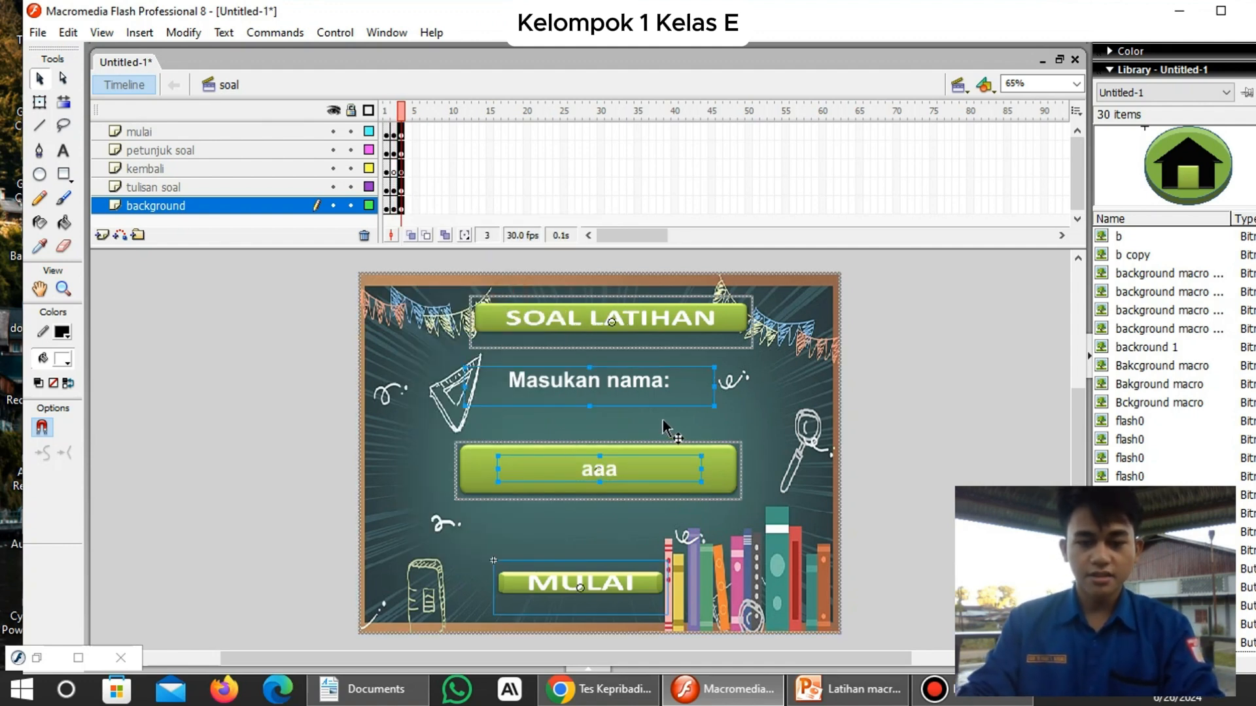
{"action": "left_click", "coordinate": [714, 457]}
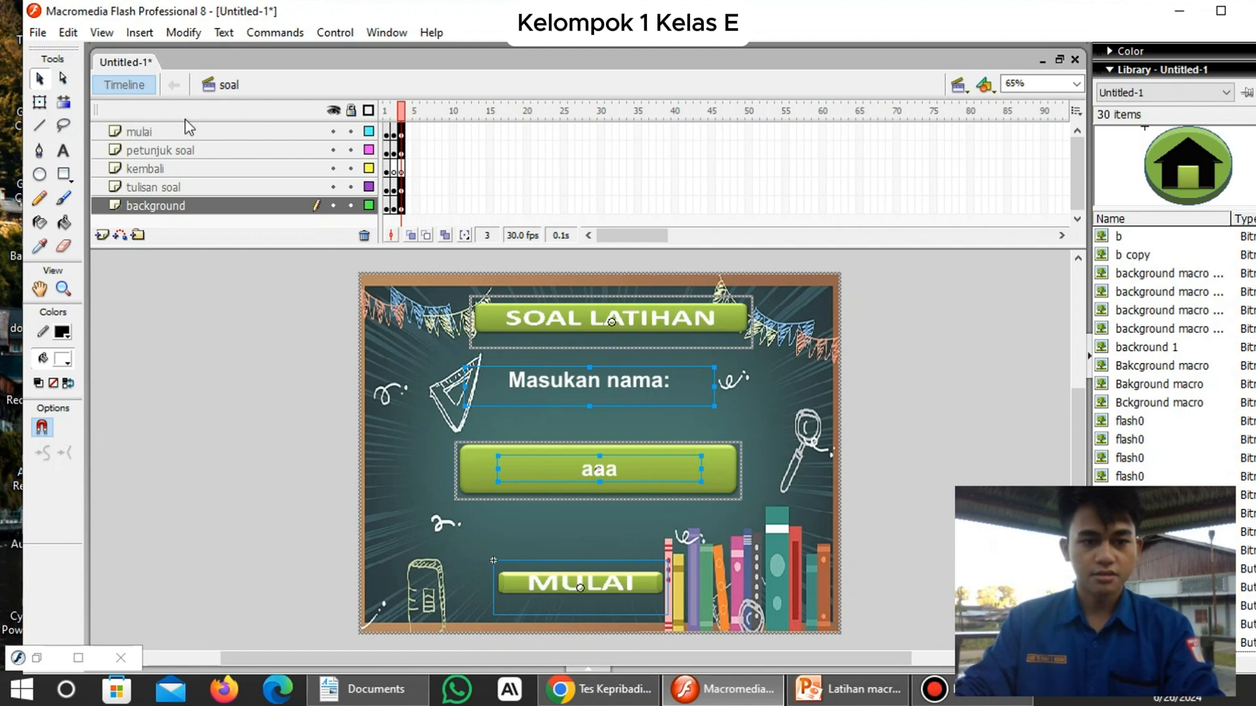
Delete the MULAI button, the green bar, the "aaa" box and the "Masukan nama:" text from frame 3.
{"action": "left_click", "coordinate": [206, 133]}
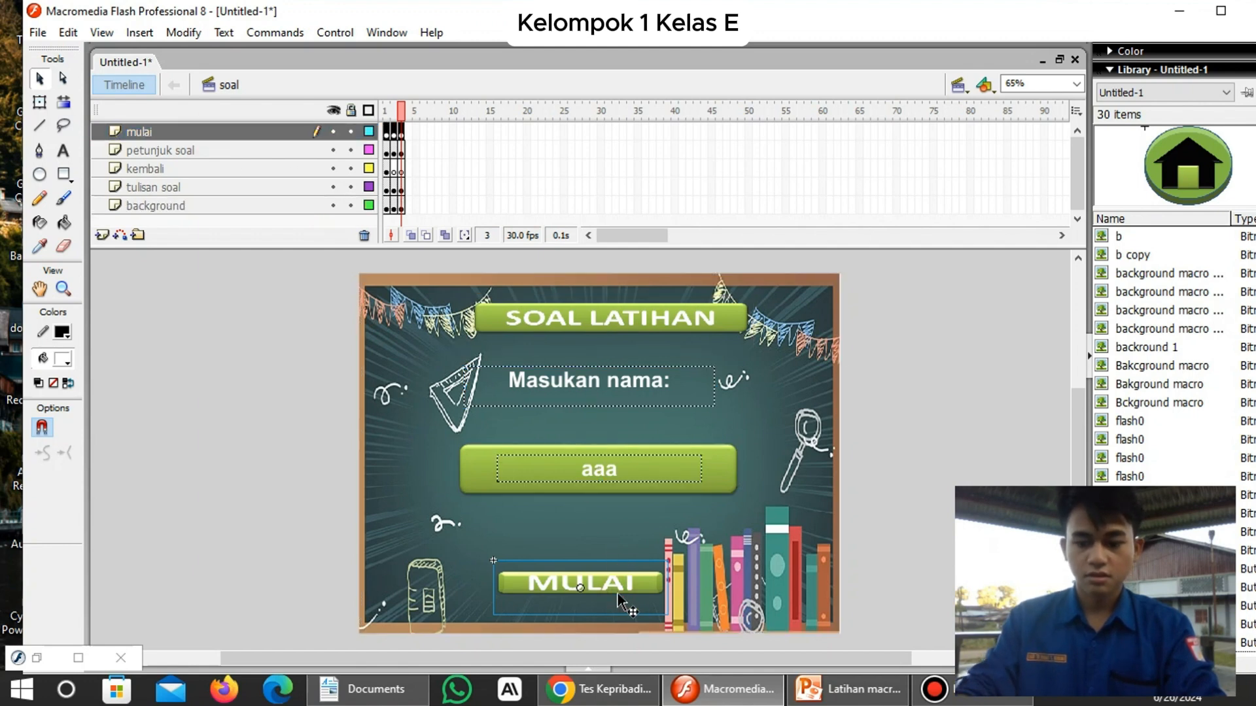
{"action": "key", "text": "Delete"}
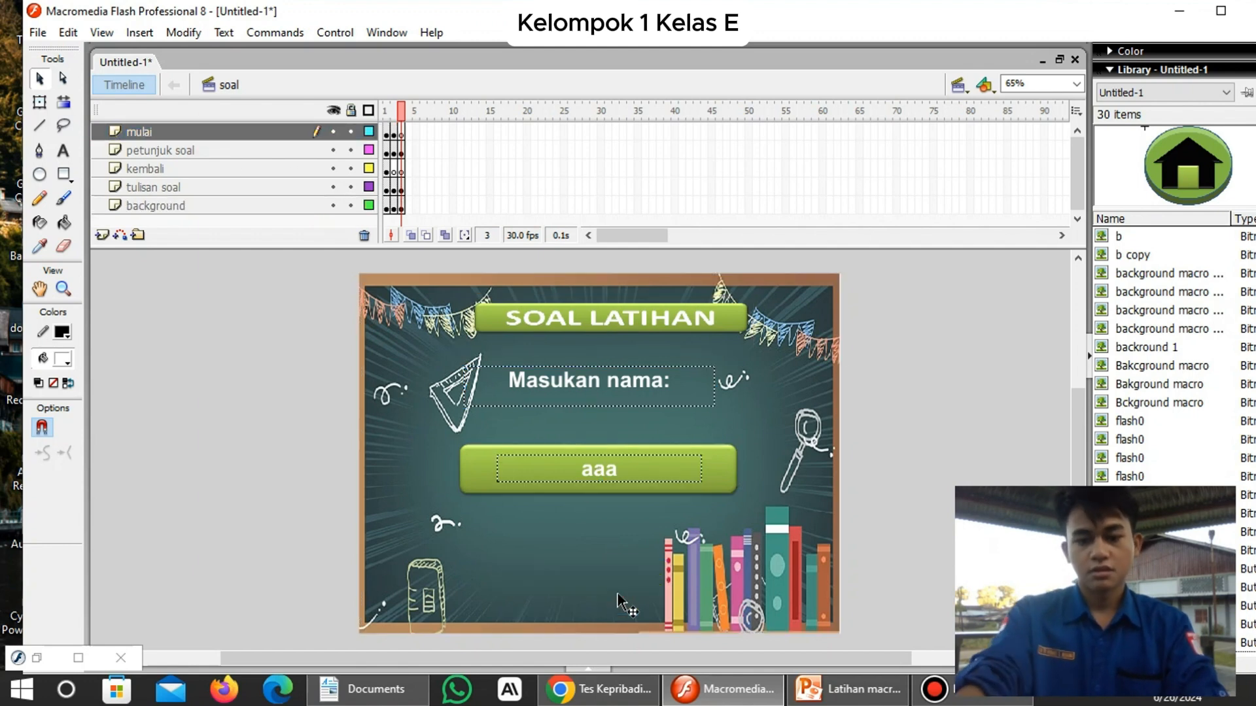
{"action": "left_click", "coordinate": [726, 461]}
{"action": "key", "text": "Delete"}
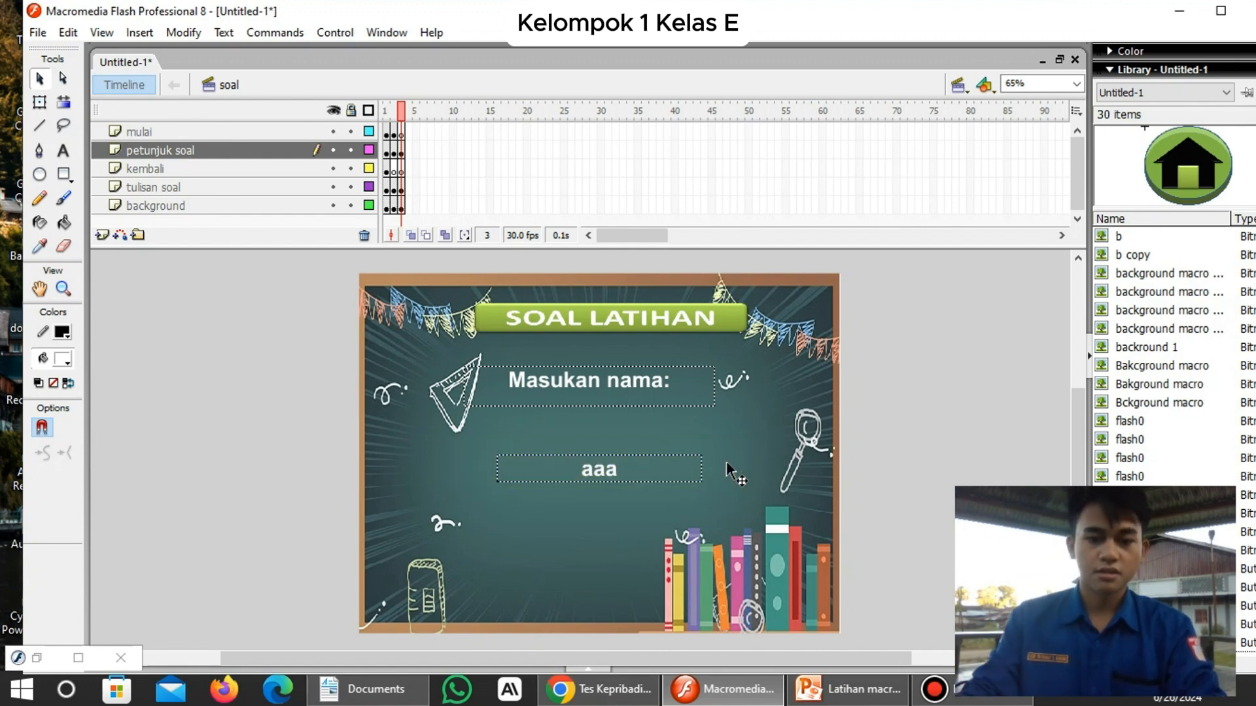
{"action": "left_click", "coordinate": [645, 465]}
{"action": "key", "text": "Delete"}
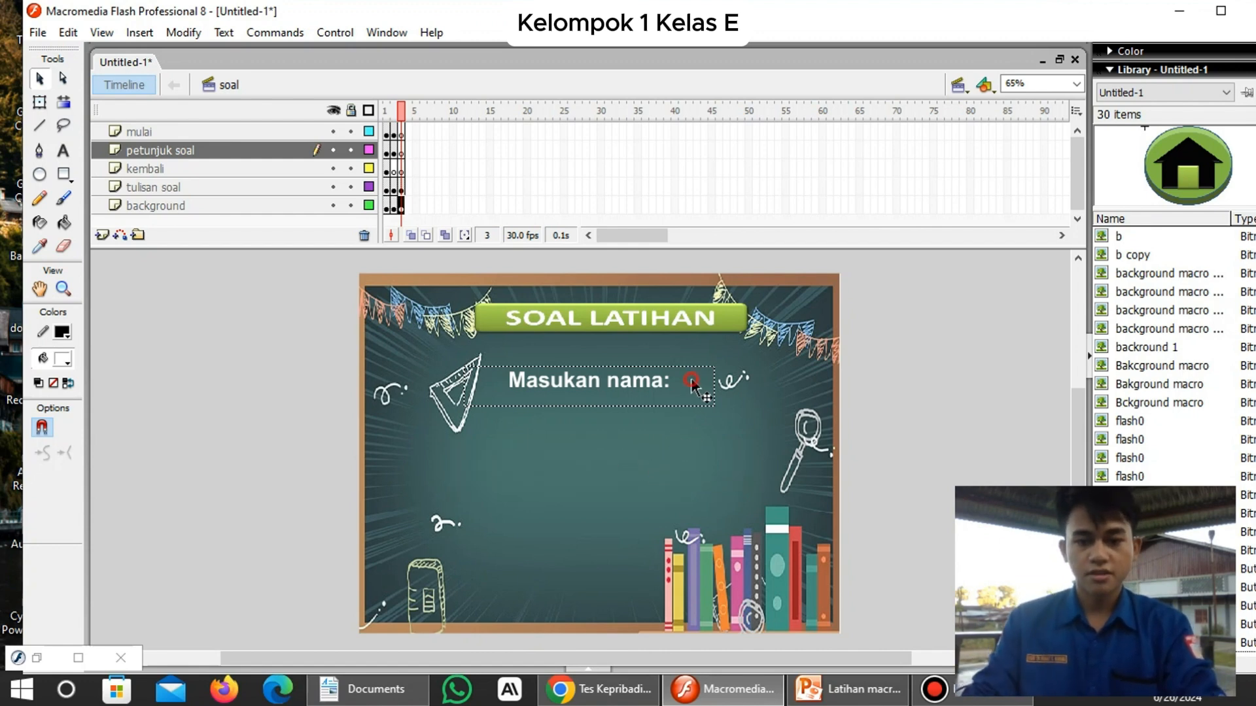
{"action": "left_click", "coordinate": [691, 383]}
{"action": "key", "text": "Delete"}
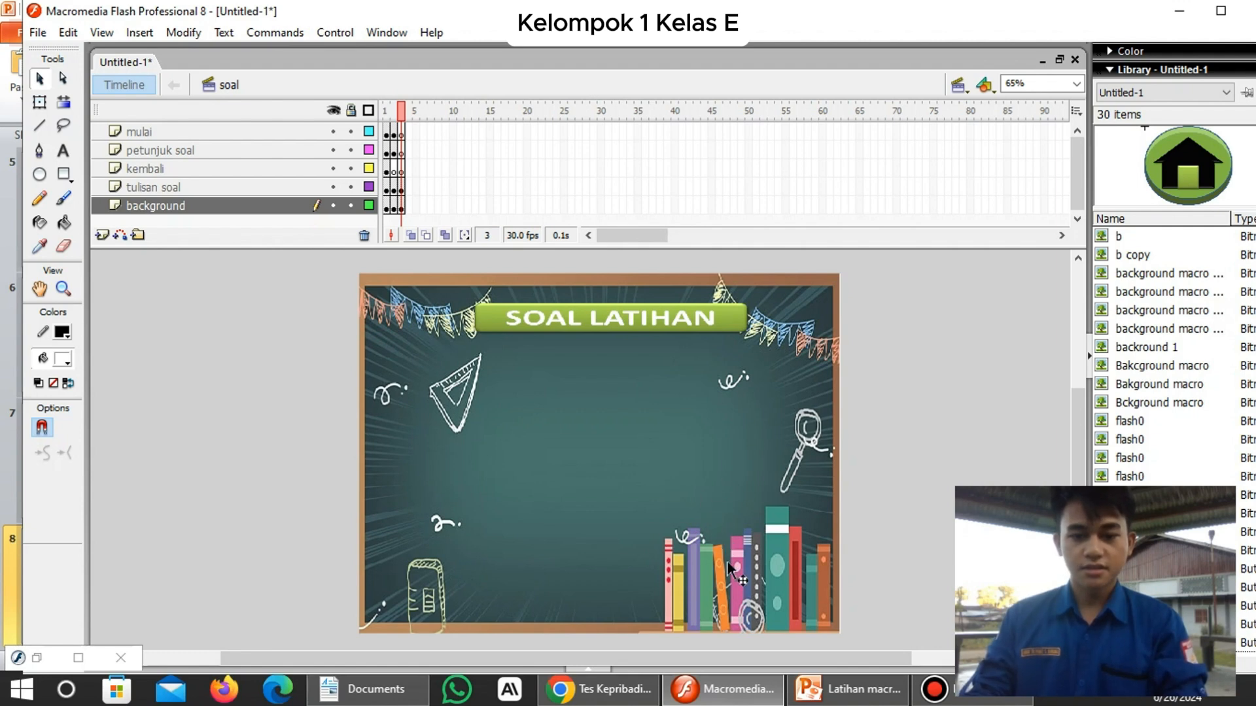
{"action": "left_click", "coordinate": [70, 151]}
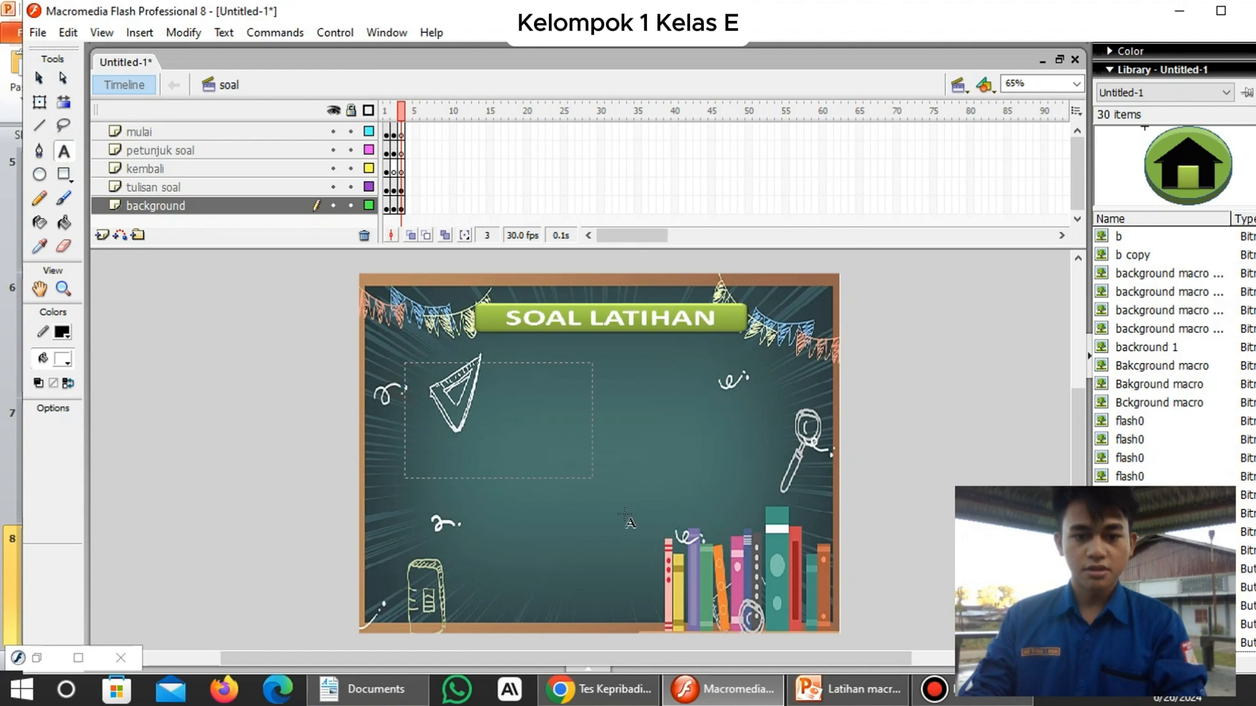
{"action": "left_click", "coordinate": [643, 477]}
{"action": "type", "text": "SS"}
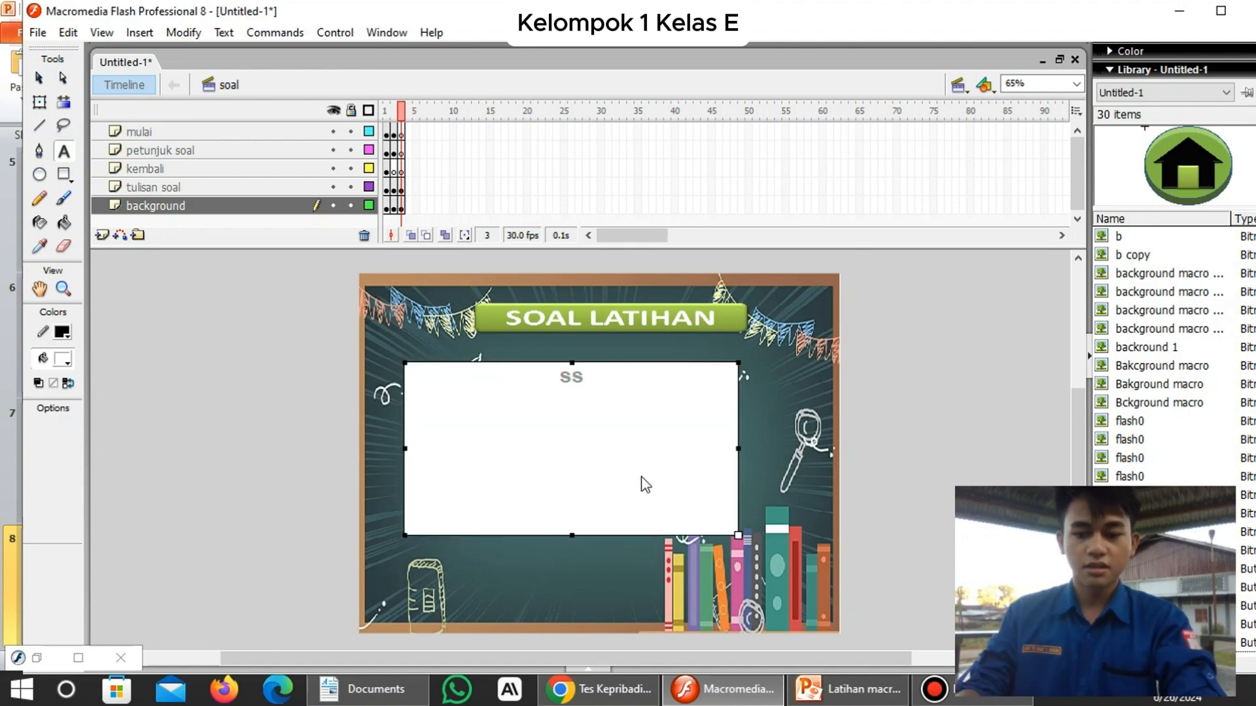
{"action": "key", "text": "BackSpace"}
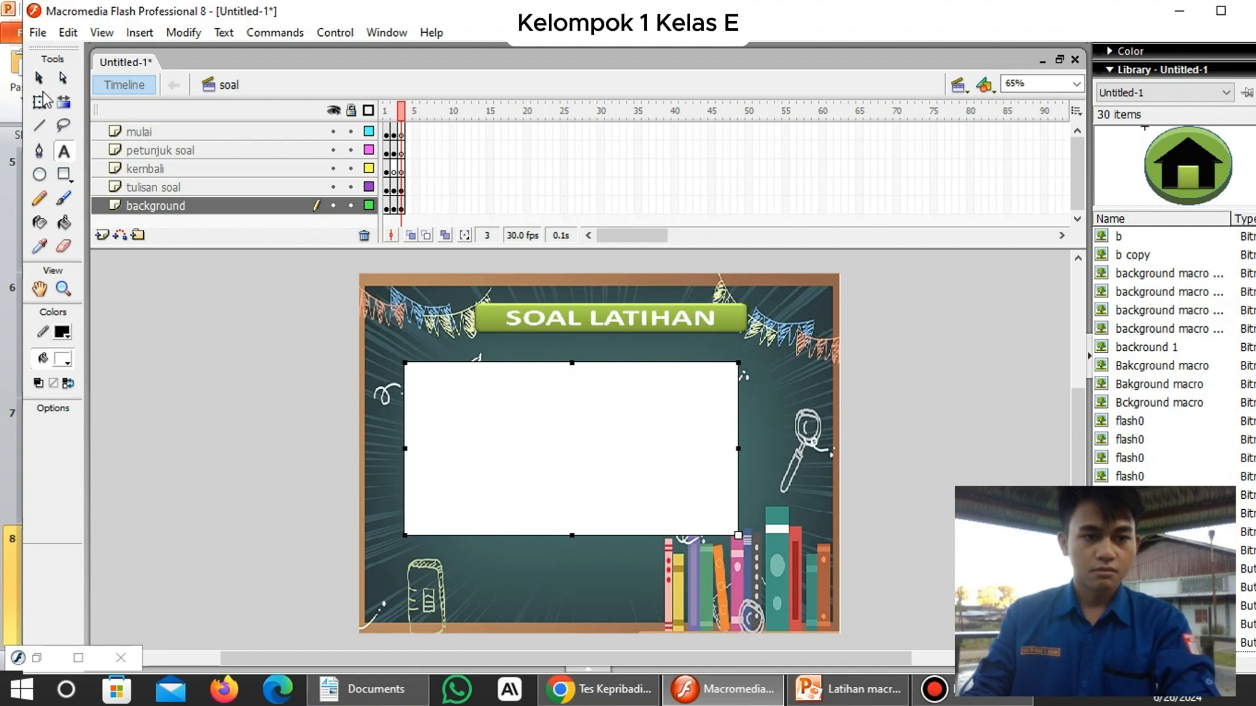
{"action": "left_click", "coordinate": [39, 78]}
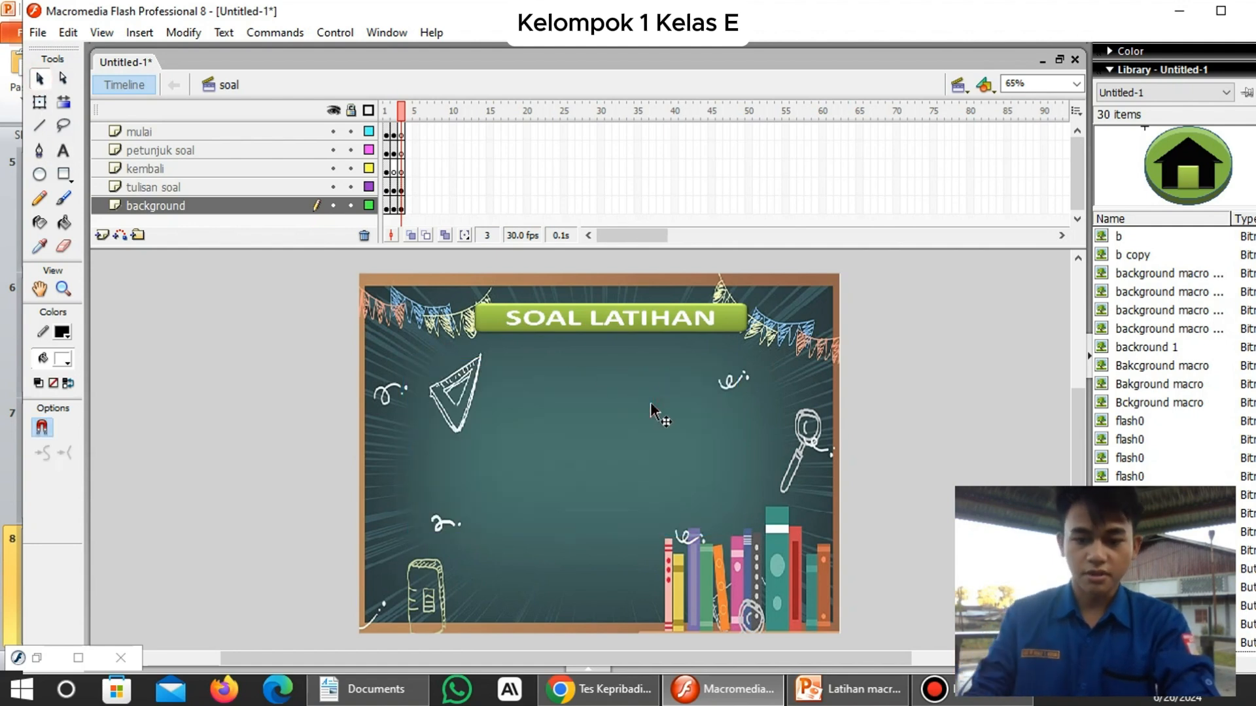
Copy the question 1 text from PowerPoint slide 7 onto Flash's background layer, and scale it to fit the board below the SOAL LATIHAN title.
{"action": "left_click", "coordinate": [847, 689]}
{"action": "left_click", "coordinate": [83, 443]}
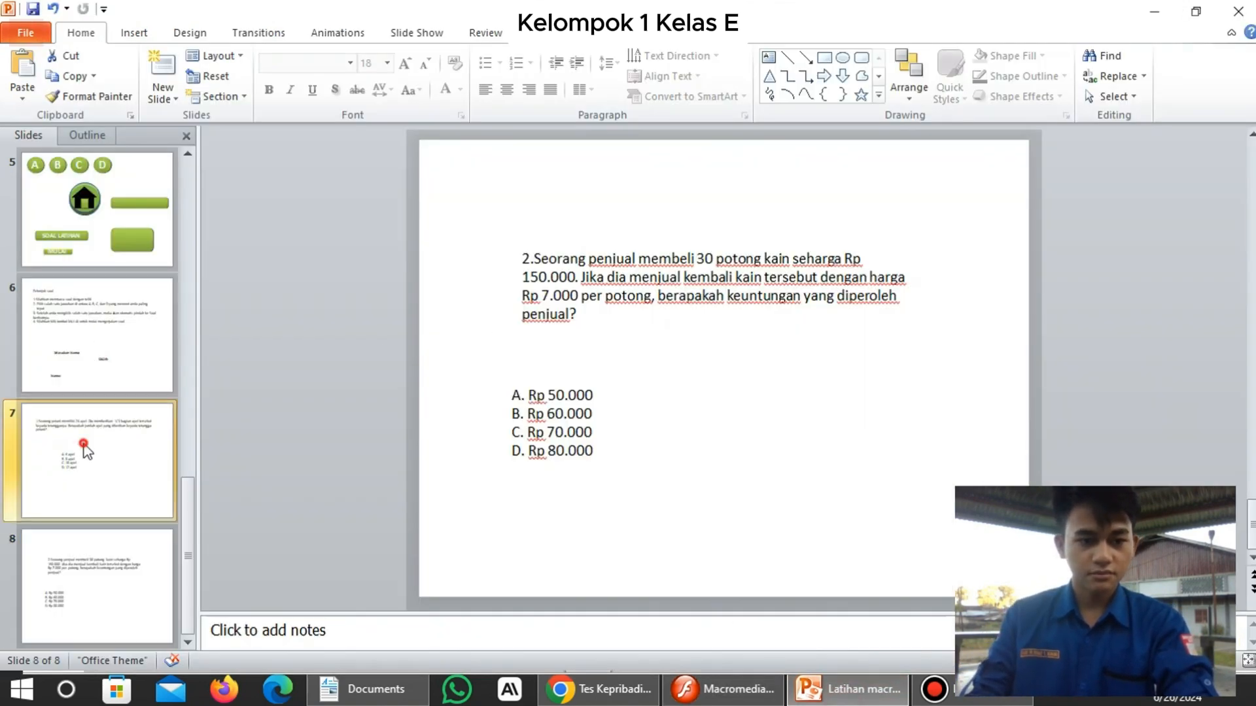
{"action": "left_click", "coordinate": [723, 689]}
{"action": "key", "text": "ctrl+v"}
{"action": "key", "text": "q"}
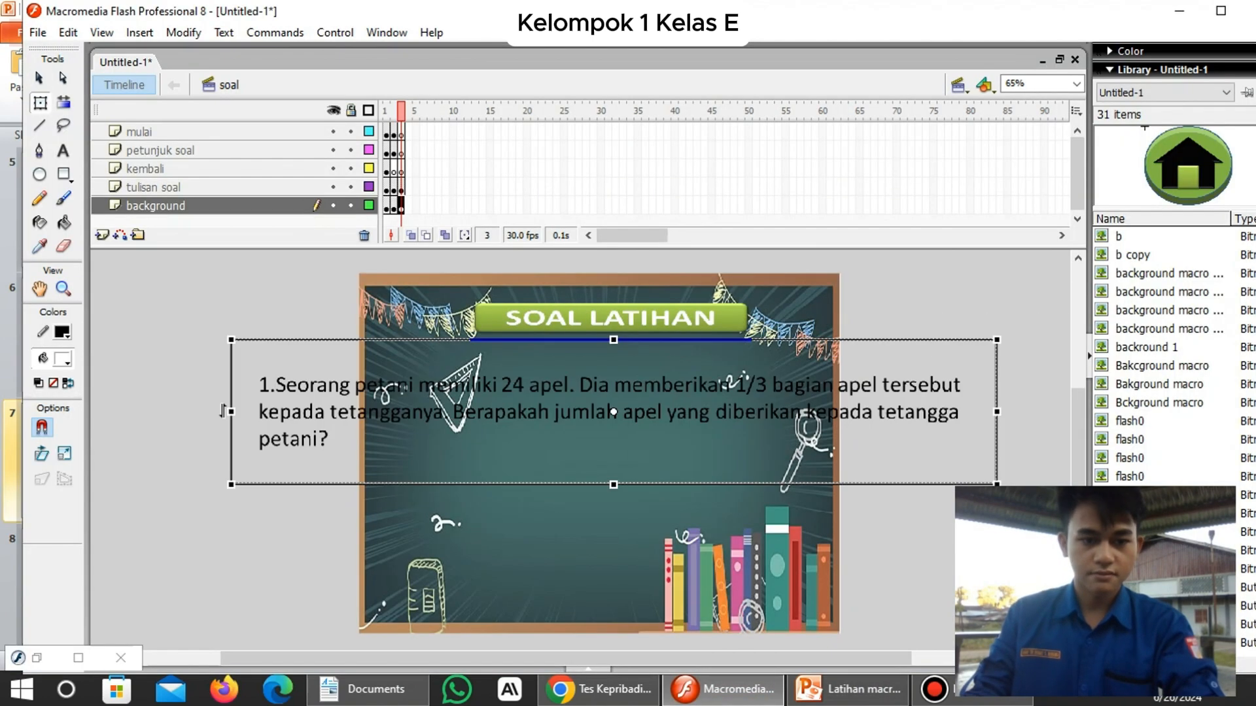
{"action": "left_click_drag", "start_coordinate": [225, 400], "coordinate": [401, 401]}
{"action": "left_click_drag", "start_coordinate": [645, 432], "coordinate": [646, 423]}
{"action": "left_click", "coordinate": [864, 439]}
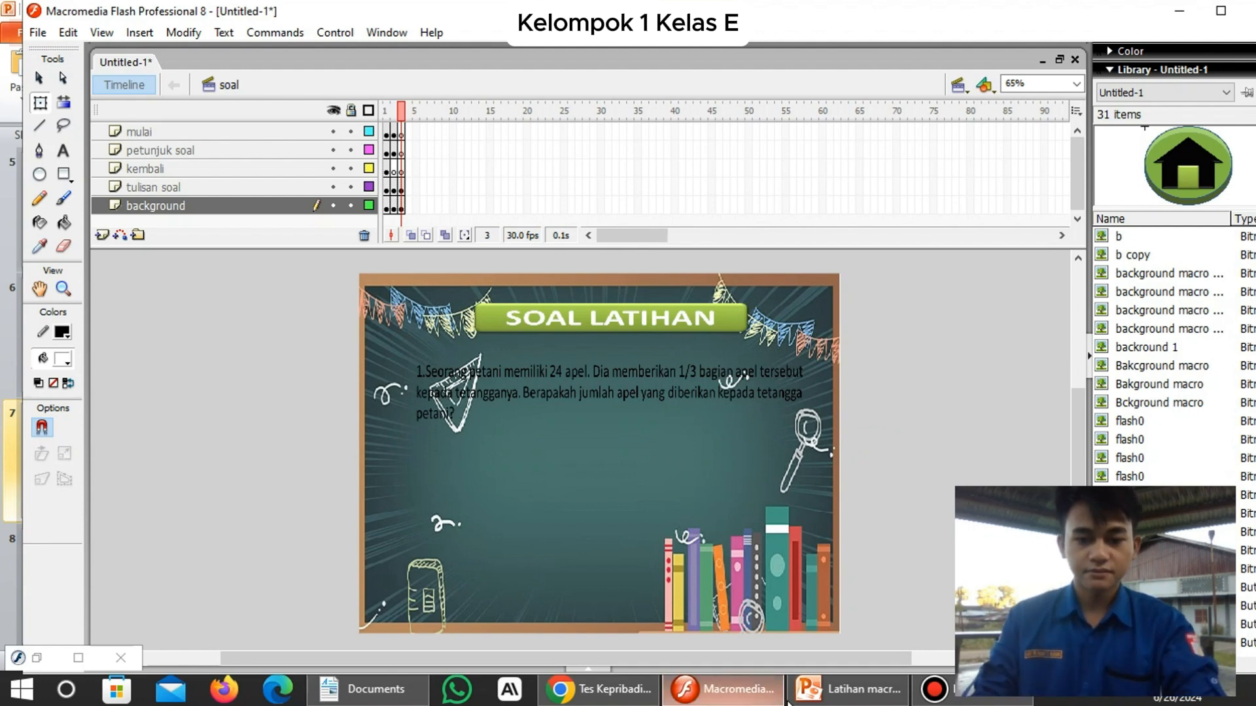
Copy the A, B, C and D circles from slide 5 in PowerPoint onto the question frame in Flash.
{"action": "left_click", "coordinate": [847, 689]}
{"action": "left_click", "coordinate": [127, 230]}
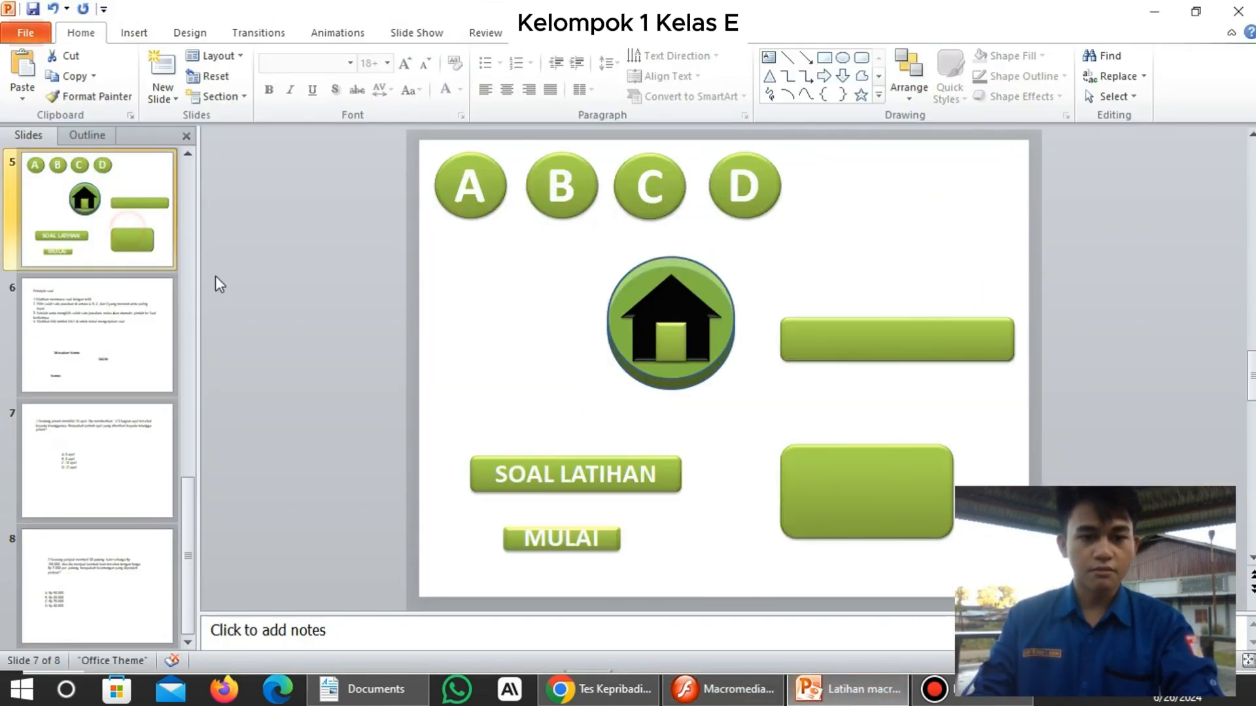
{"action": "scroll", "coordinate": [353, 373], "scroll_direction": "up", "scroll_amount": 1}
{"action": "scroll", "coordinate": [393, 340], "scroll_direction": "down", "scroll_amount": 1}
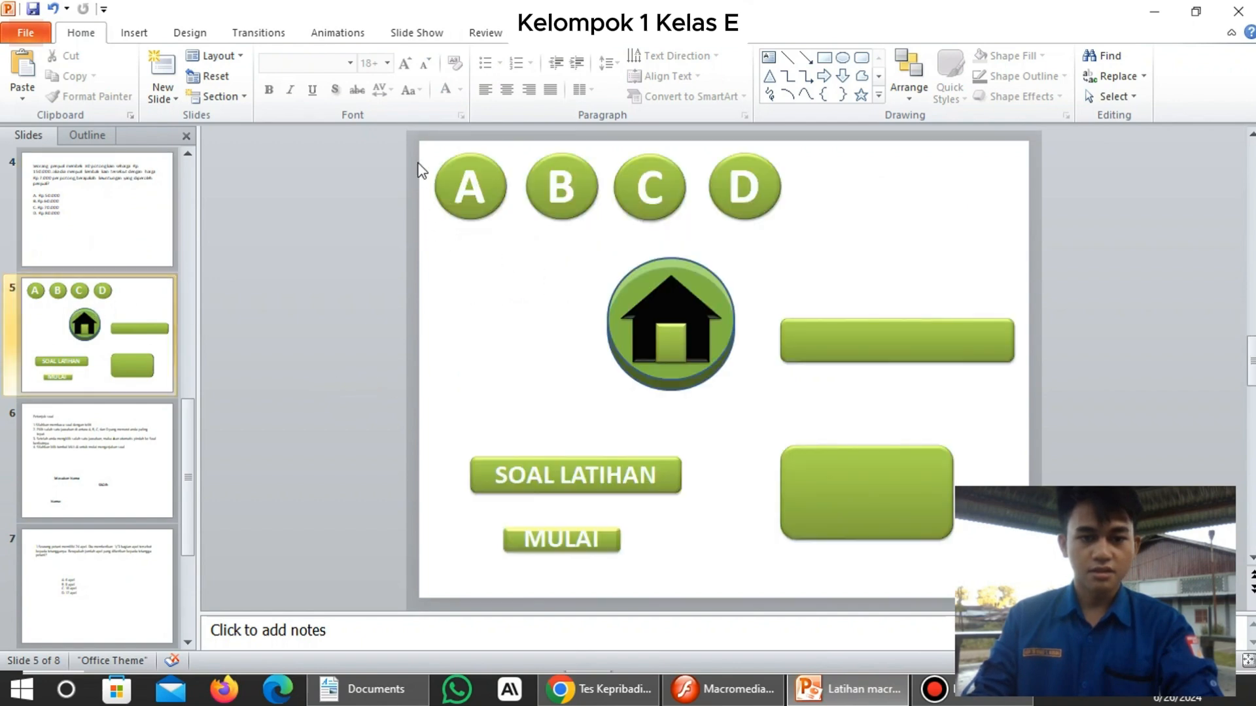
{"action": "left_click_drag", "start_coordinate": [420, 170], "coordinate": [521, 252]}
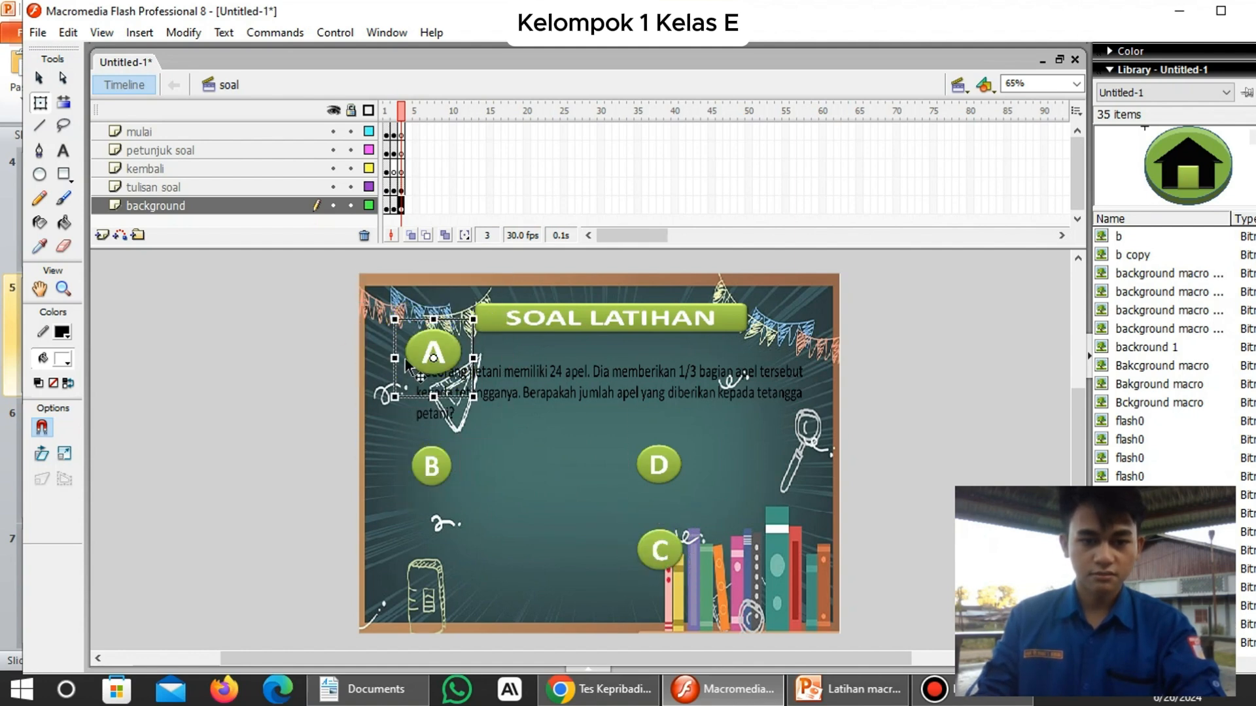
Place the A circle beneath the question text with the B circle directly below it.
{"action": "left_click", "coordinate": [431, 467]}
{"action": "left_click_drag", "start_coordinate": [432, 466], "coordinate": [443, 550]}
{"action": "left_click_drag", "start_coordinate": [433, 353], "coordinate": [445, 466]}
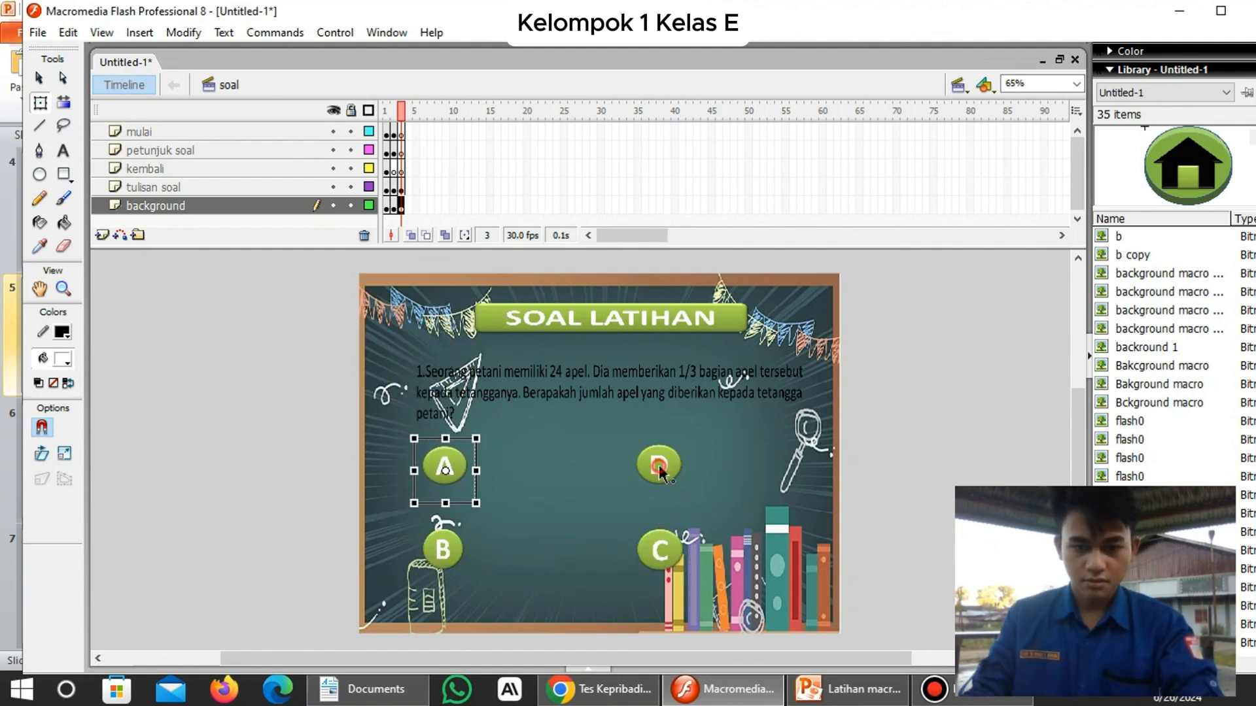
Swap the C and D circles so C sits level with A and D level with B, and shift both slightly inward.
{"action": "left_click_drag", "start_coordinate": [660, 469], "coordinate": [591, 553]}
{"action": "left_click", "coordinate": [677, 562]}
{"action": "left_click_drag", "start_coordinate": [677, 563], "coordinate": [677, 481]}
{"action": "left_click", "coordinate": [594, 559]}
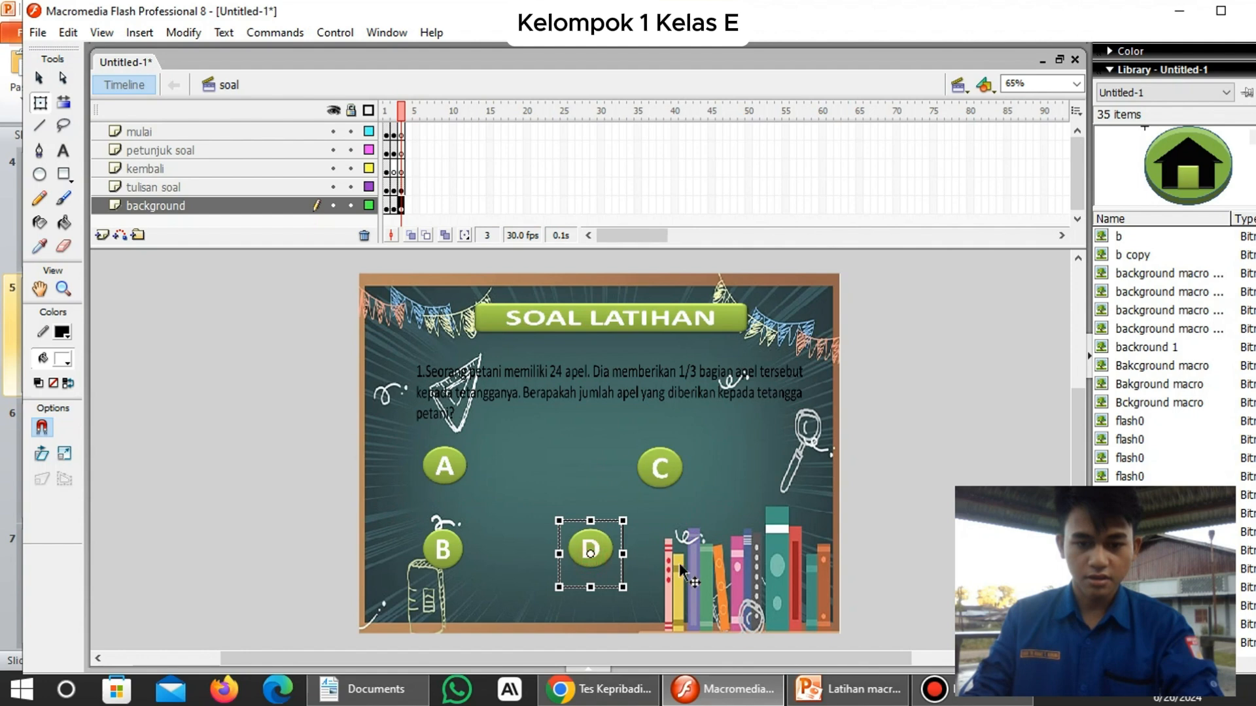
{"action": "left_click_drag", "start_coordinate": [597, 557], "coordinate": [668, 559]}
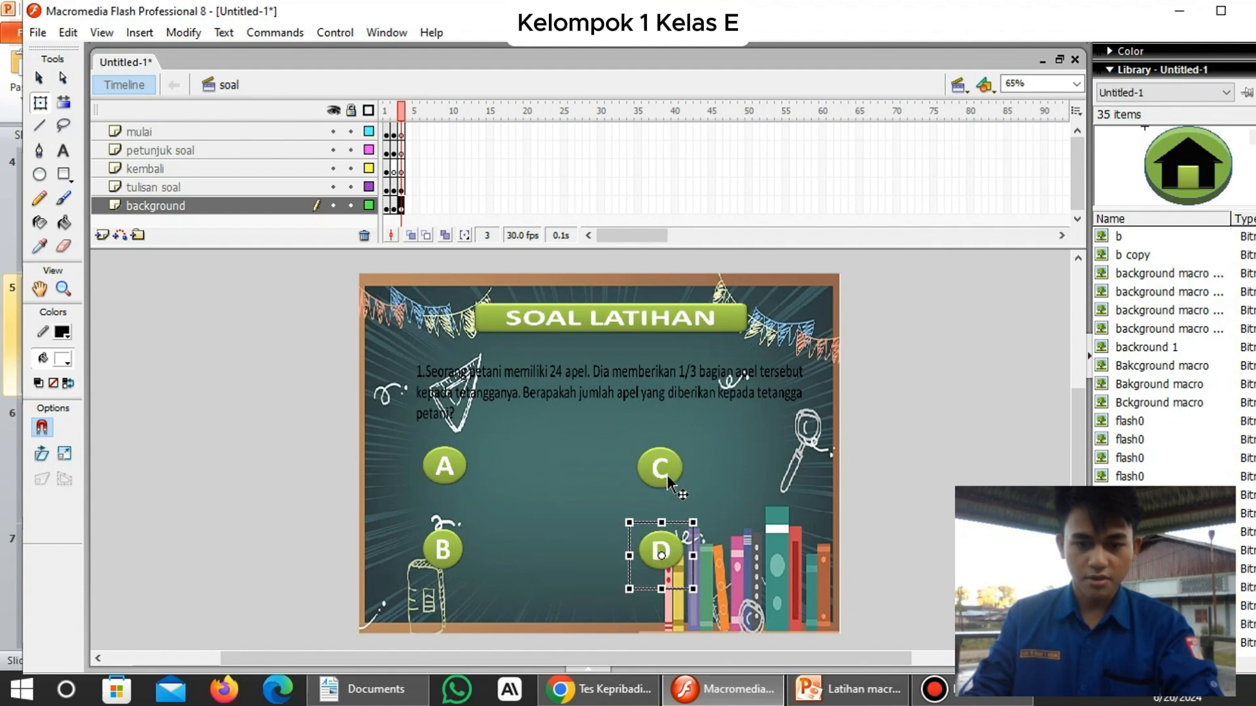
{"action": "left_click_drag", "start_coordinate": [660, 471], "coordinate": [637, 470]}
{"action": "left_click", "coordinate": [672, 561]}
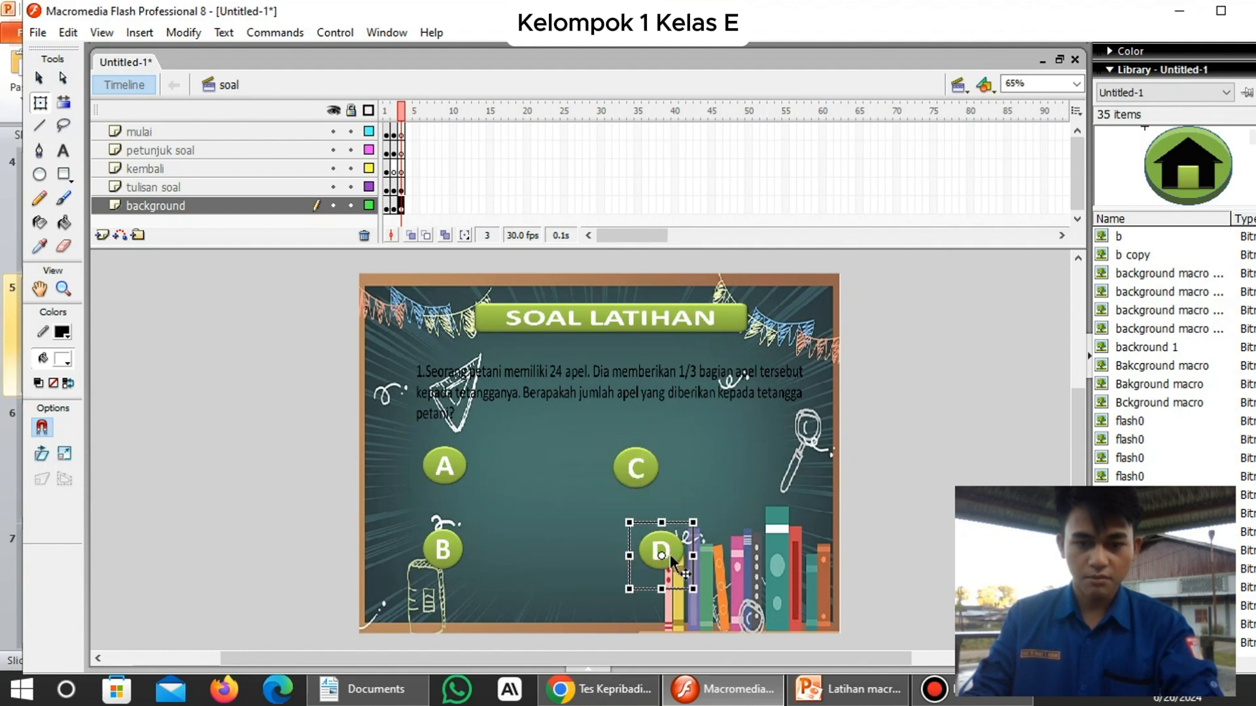
{"action": "left_click_drag", "start_coordinate": [672, 561], "coordinate": [654, 561]}
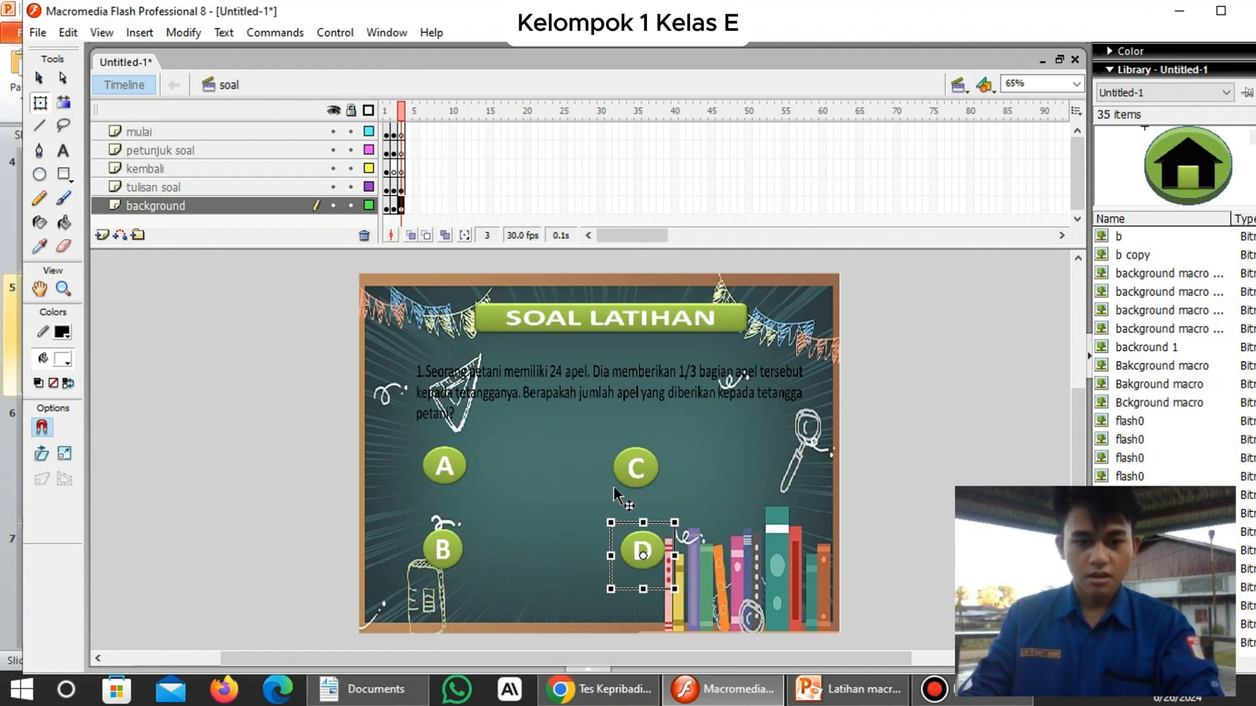
Add the answer text "6 apel" beside the A circle and duplicate it beside the B, C and D circles.
{"action": "left_click", "coordinate": [63, 152]}
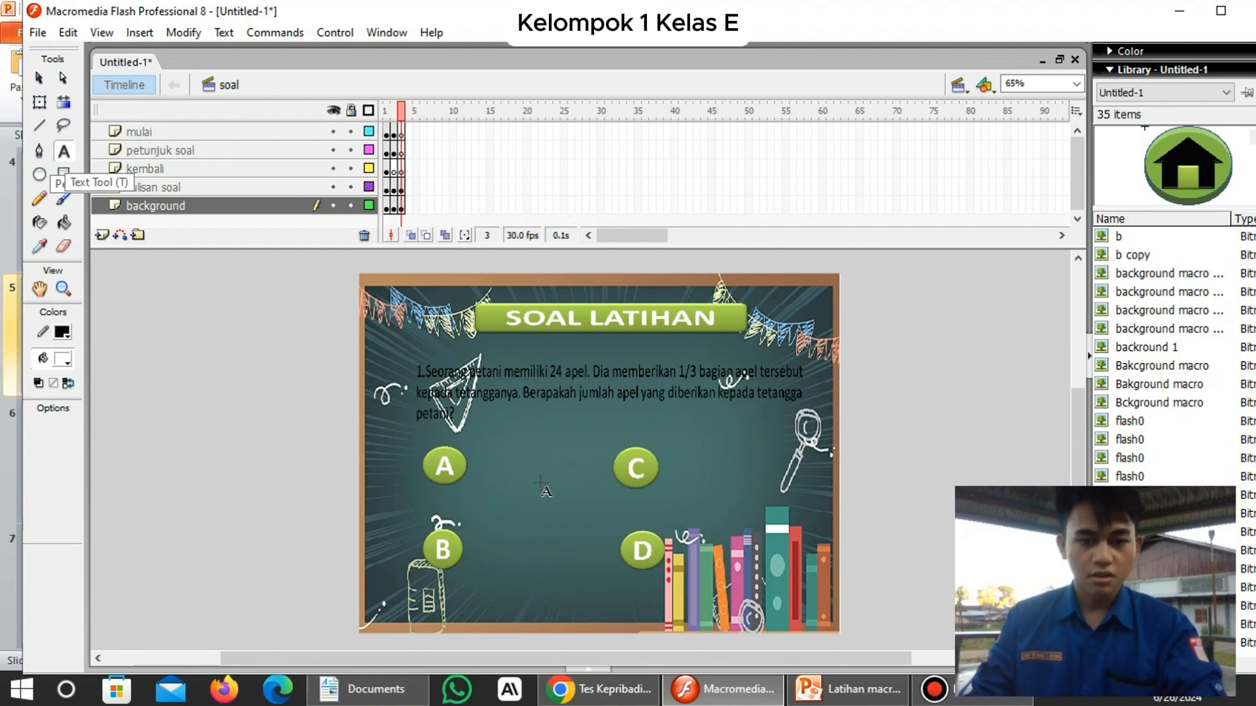
{"action": "left_click_drag", "start_coordinate": [521, 484], "coordinate": [566, 487]}
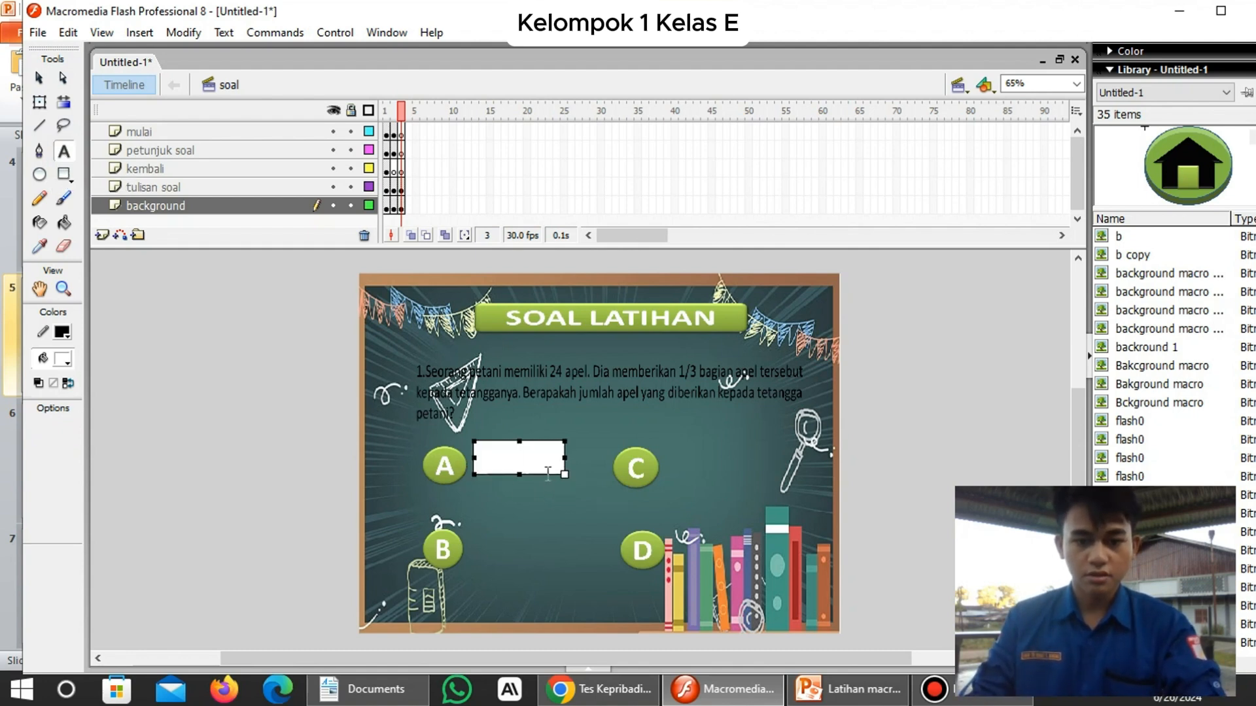
{"action": "type", "text": "6 apel"}
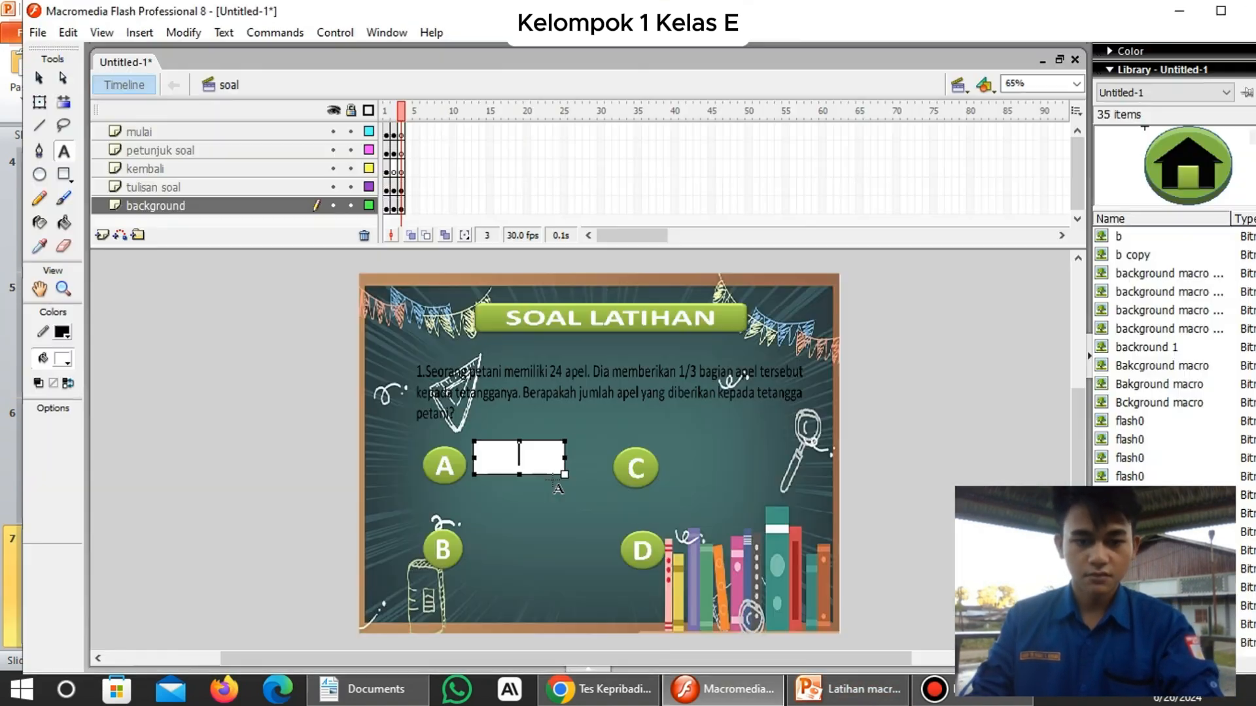
{"action": "key", "text": "Escape"}
{"action": "left_click_drag", "start_coordinate": [536, 481], "coordinate": [533, 493]}
{"action": "left_click_drag", "start_coordinate": [515, 469], "coordinate": [516, 553]}
Change the copied answer texts to "8 apel" for B, "10 apel" for C and "12 apel" for D.
{"action": "left_click", "coordinate": [63, 151]}
{"action": "left_click", "coordinate": [498, 550]}
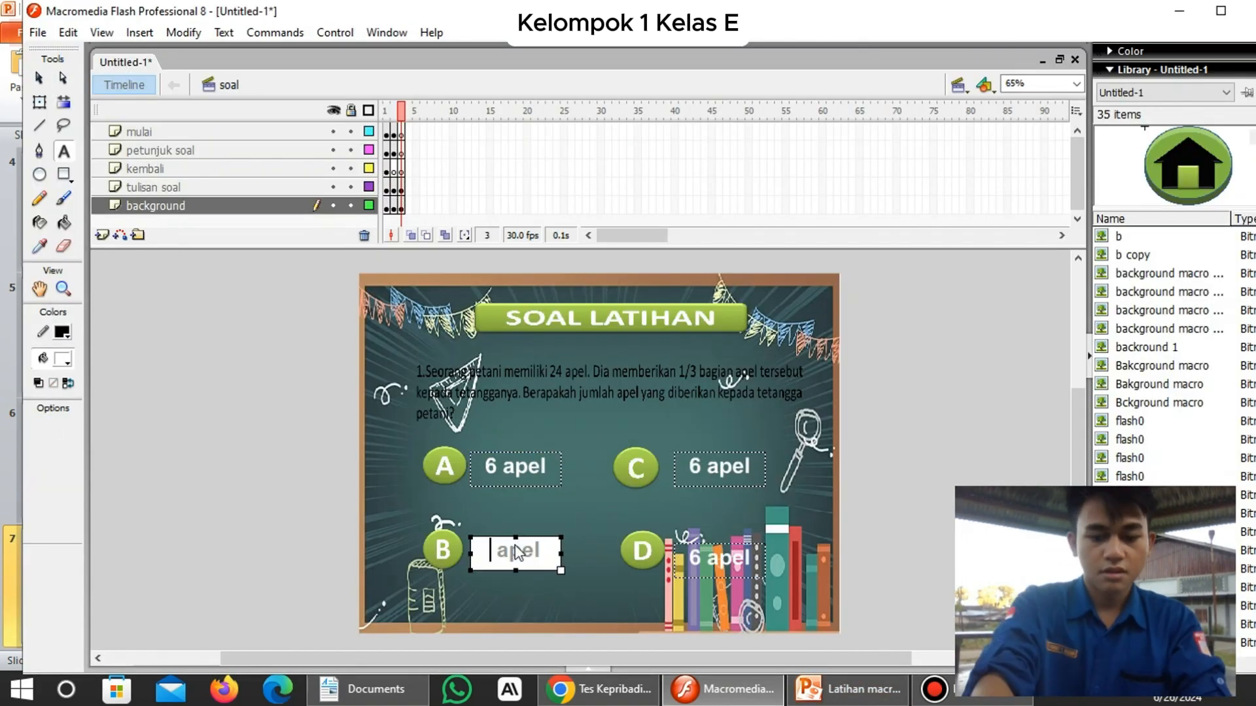
{"action": "type", "text": "8"}
{"action": "left_click", "coordinate": [698, 467]}
{"action": "type", "text": "1012"}
{"action": "left_click", "coordinate": [39, 78]}
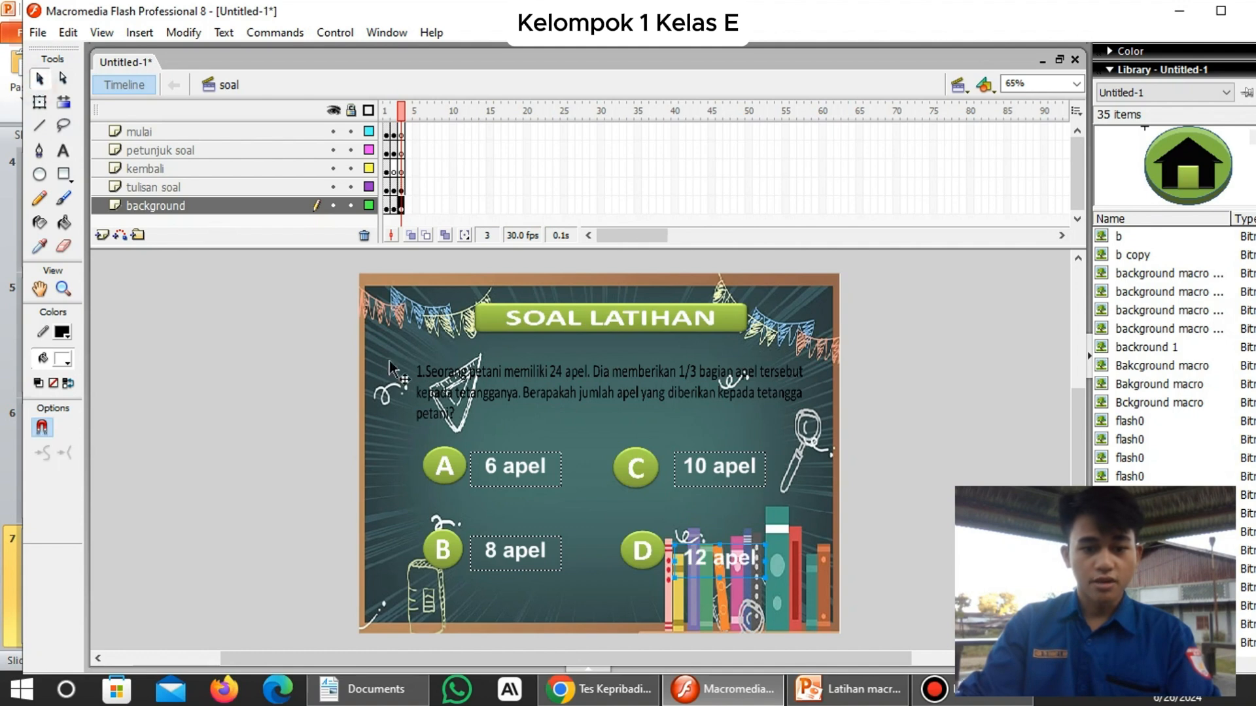
{"action": "left_click", "coordinate": [577, 530]}
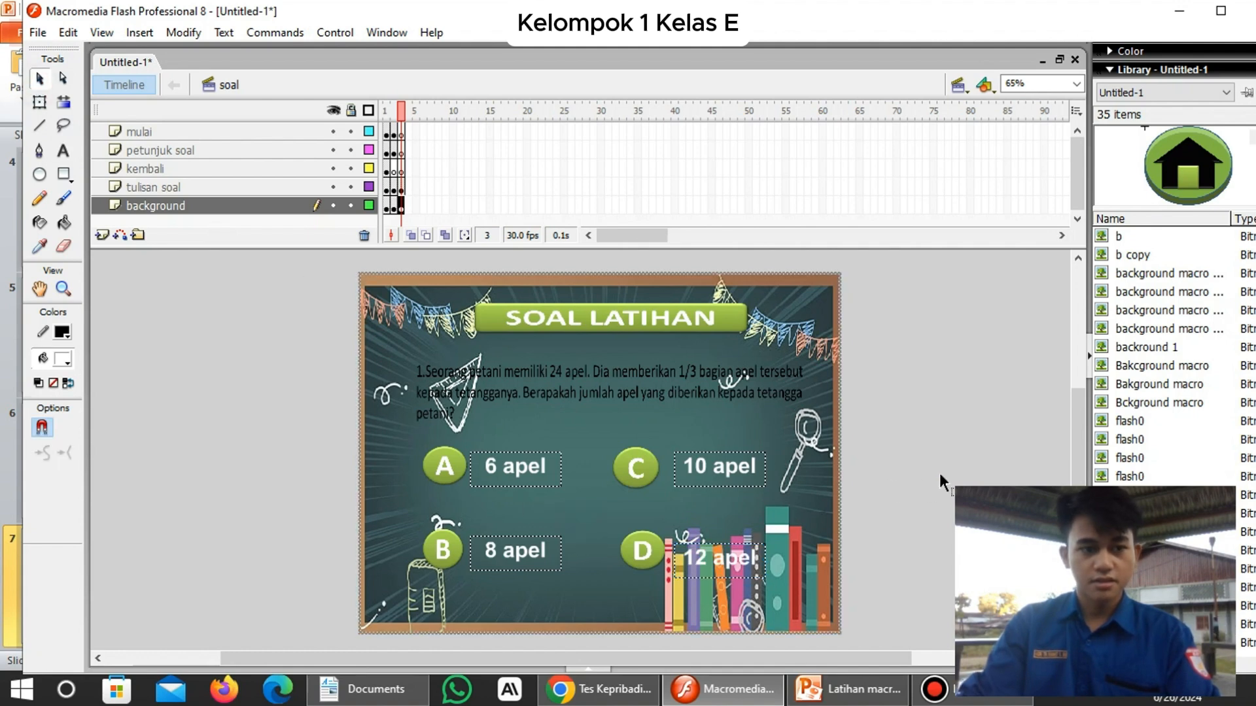
Convert the A circle to a Button symbol, keeping the name Symbol 3.
{"action": "scroll", "coordinate": [634, 393], "scroll_direction": "down", "scroll_amount": 3}
{"action": "scroll", "coordinate": [634, 393], "scroll_direction": "up", "scroll_amount": 3}
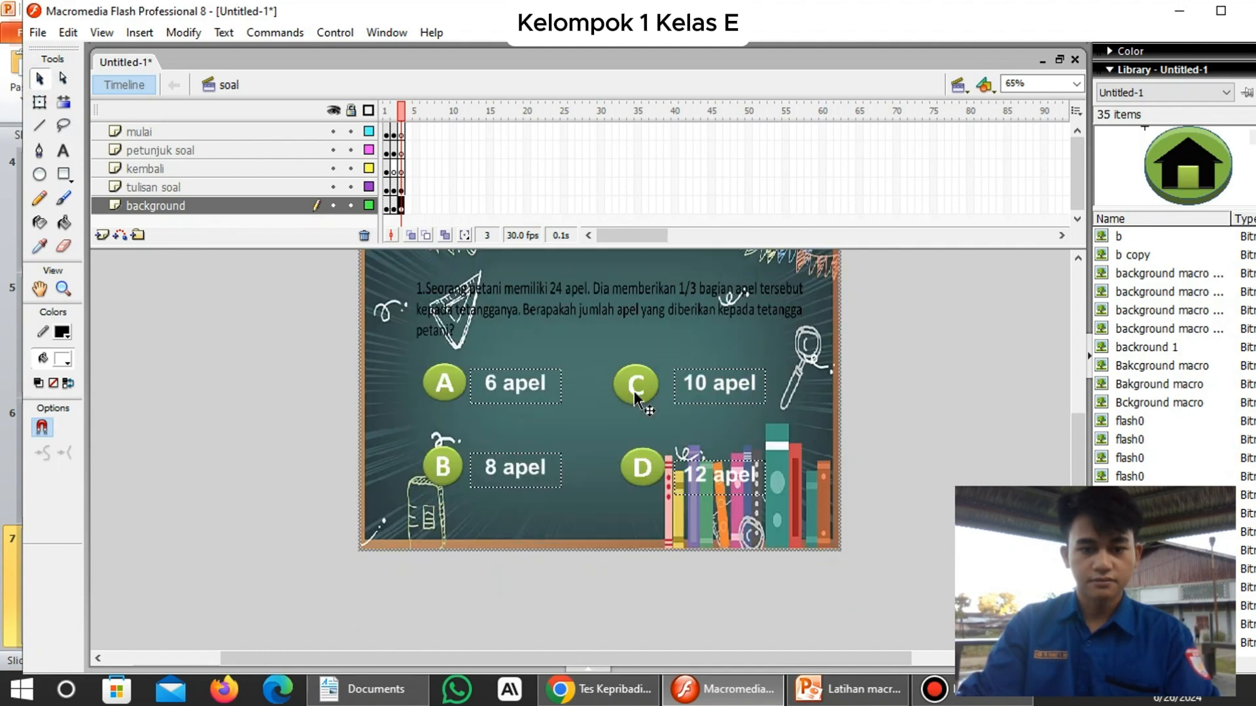
{"action": "left_click", "coordinate": [447, 469]}
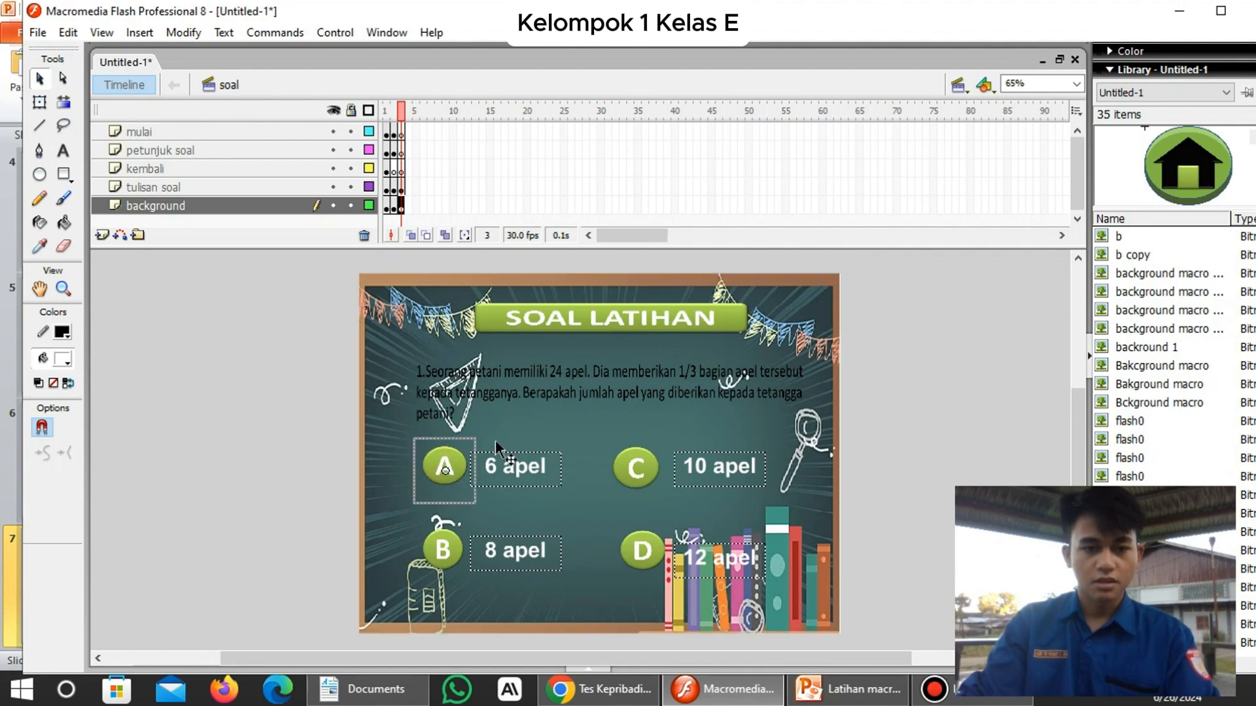
{"action": "right_click", "coordinate": [461, 461]}
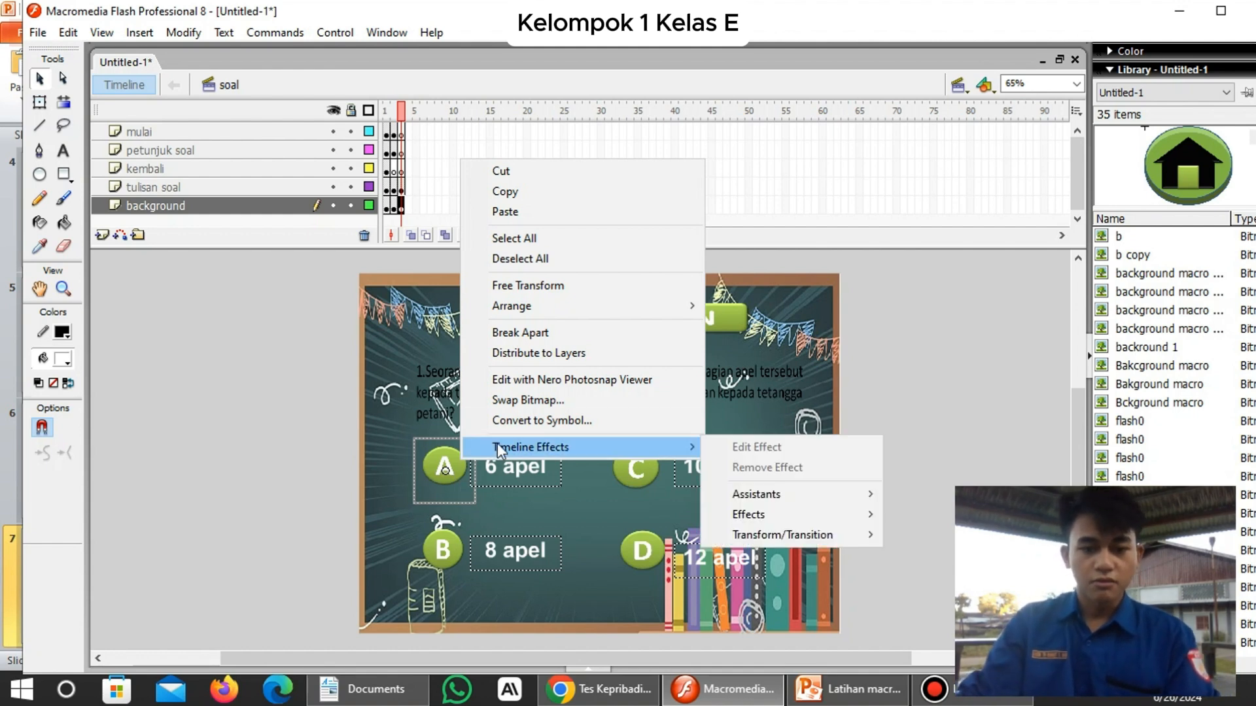
{"action": "left_click", "coordinate": [578, 422]}
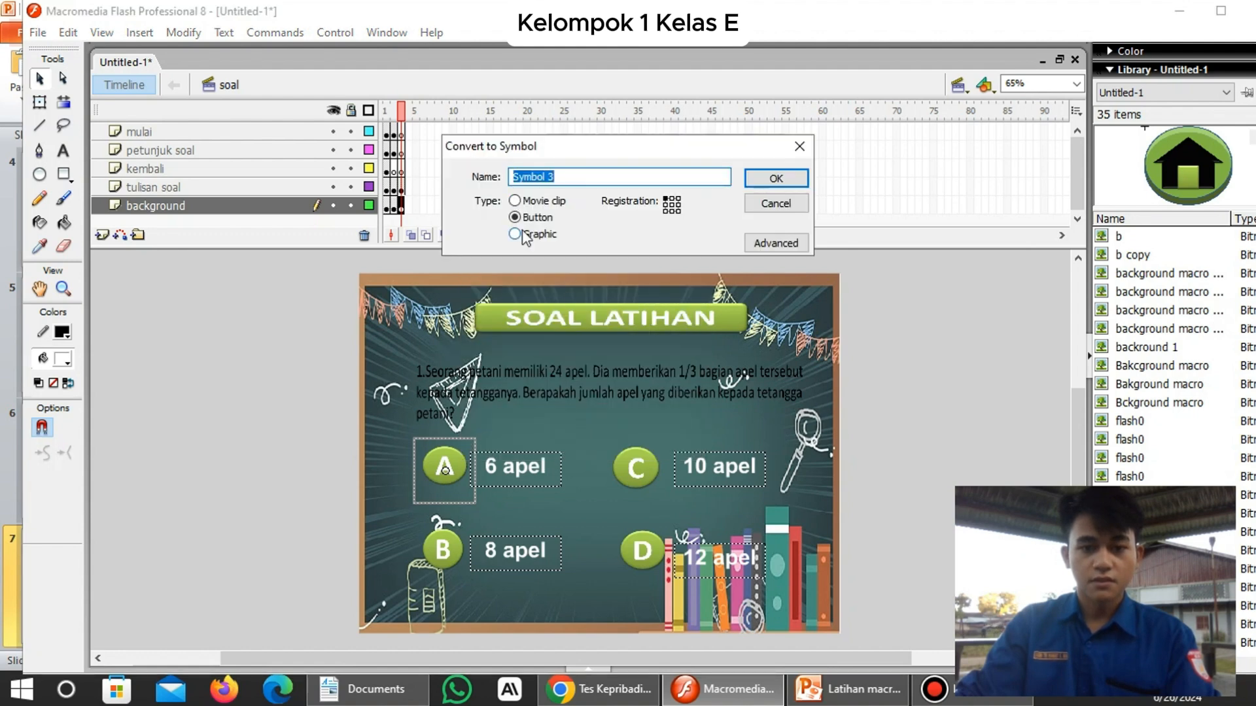
{"action": "left_click", "coordinate": [777, 178]}
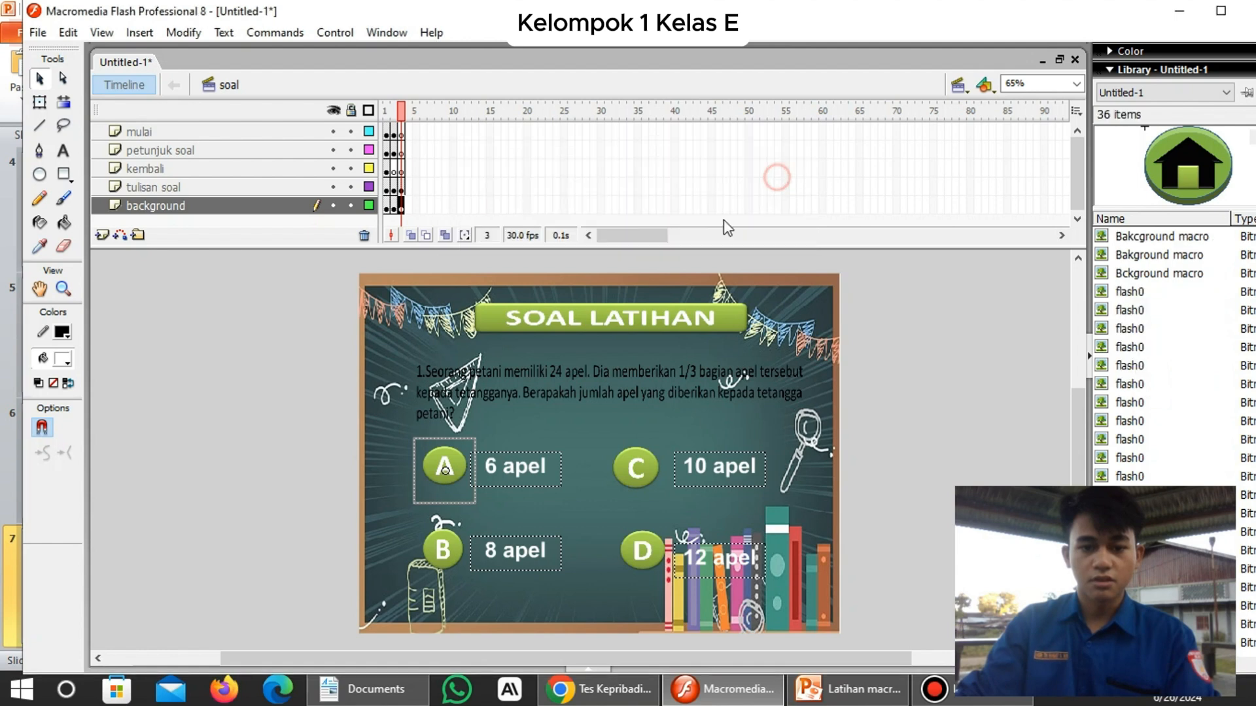
Convert the B, C and D circles each to a Button symbol with the default name.
{"action": "right_click", "coordinate": [449, 547]}
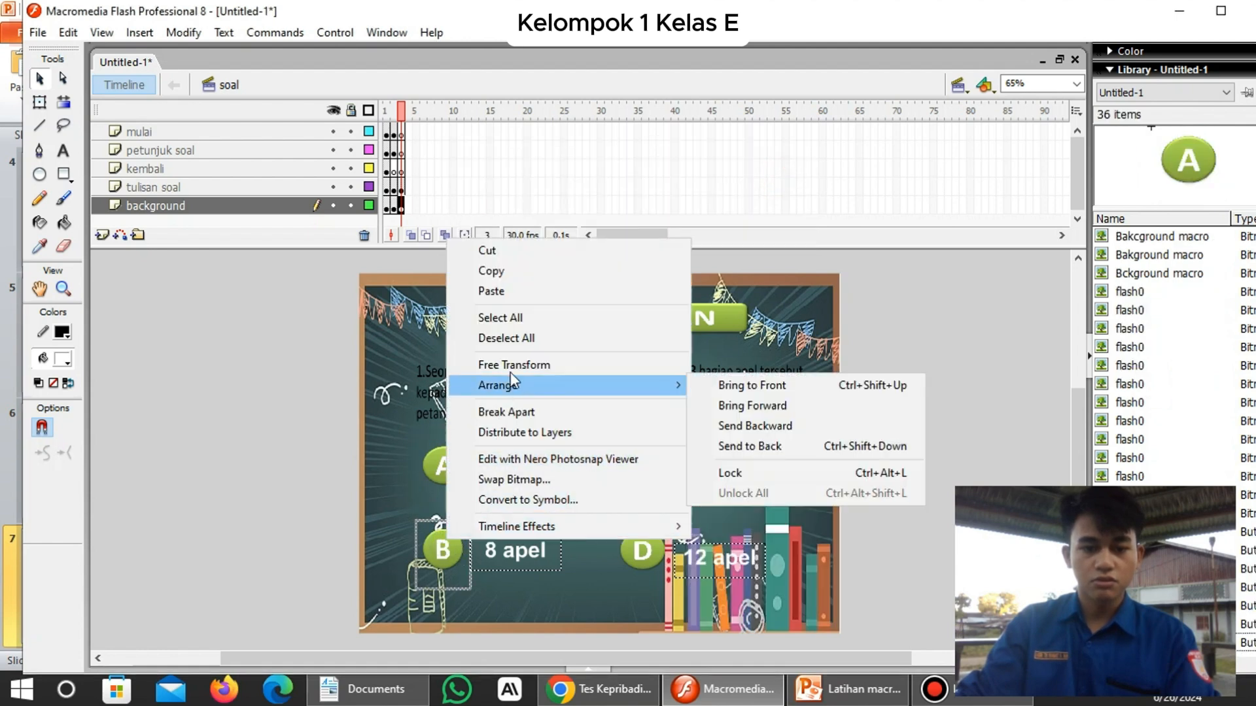
{"action": "left_click", "coordinate": [562, 504]}
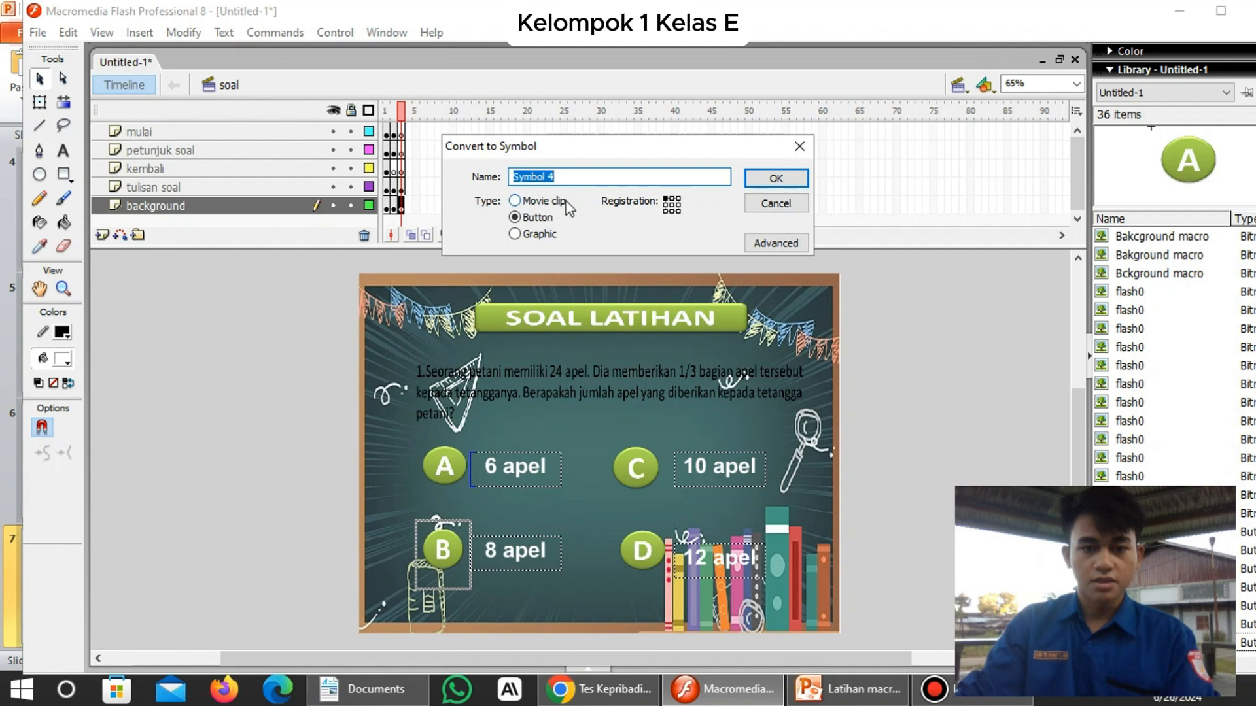
{"action": "left_click", "coordinate": [776, 178]}
{"action": "left_click", "coordinate": [645, 462]}
{"action": "right_click", "coordinate": [645, 461]}
{"action": "left_click", "coordinate": [758, 418]}
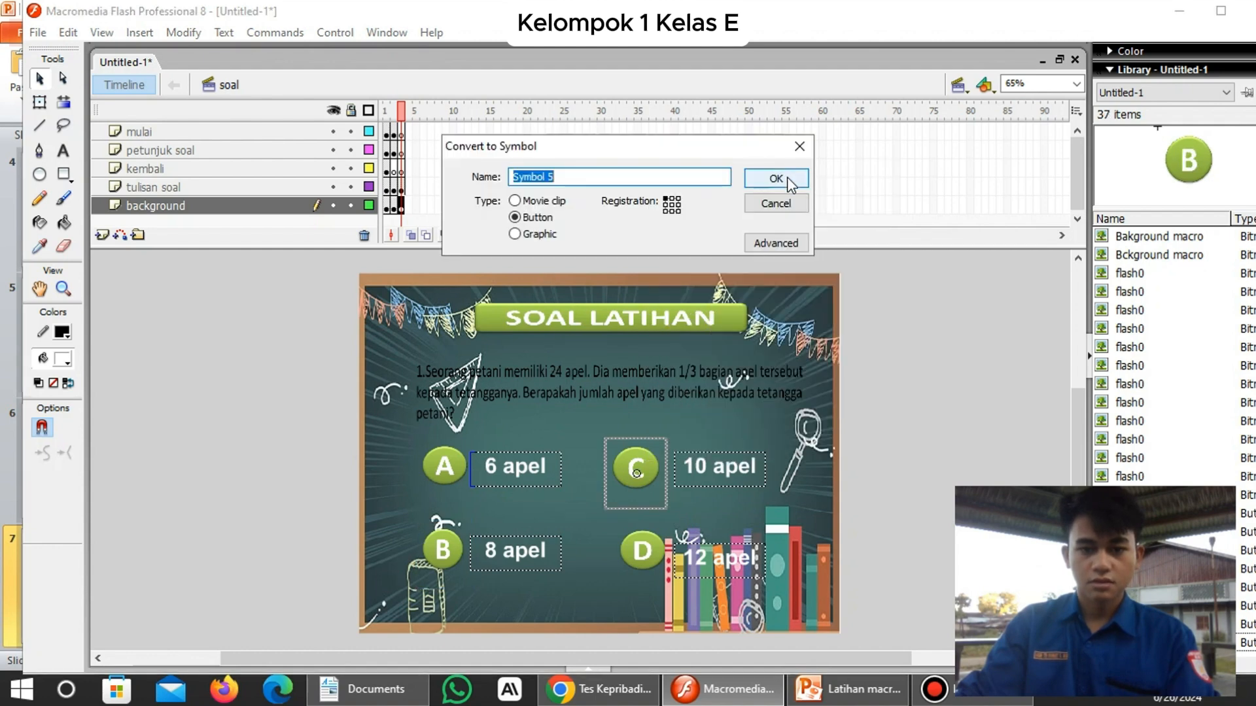
{"action": "left_click", "coordinate": [776, 178]}
{"action": "right_click", "coordinate": [654, 551]}
{"action": "left_click", "coordinate": [719, 502]}
{"action": "left_click", "coordinate": [762, 190]}
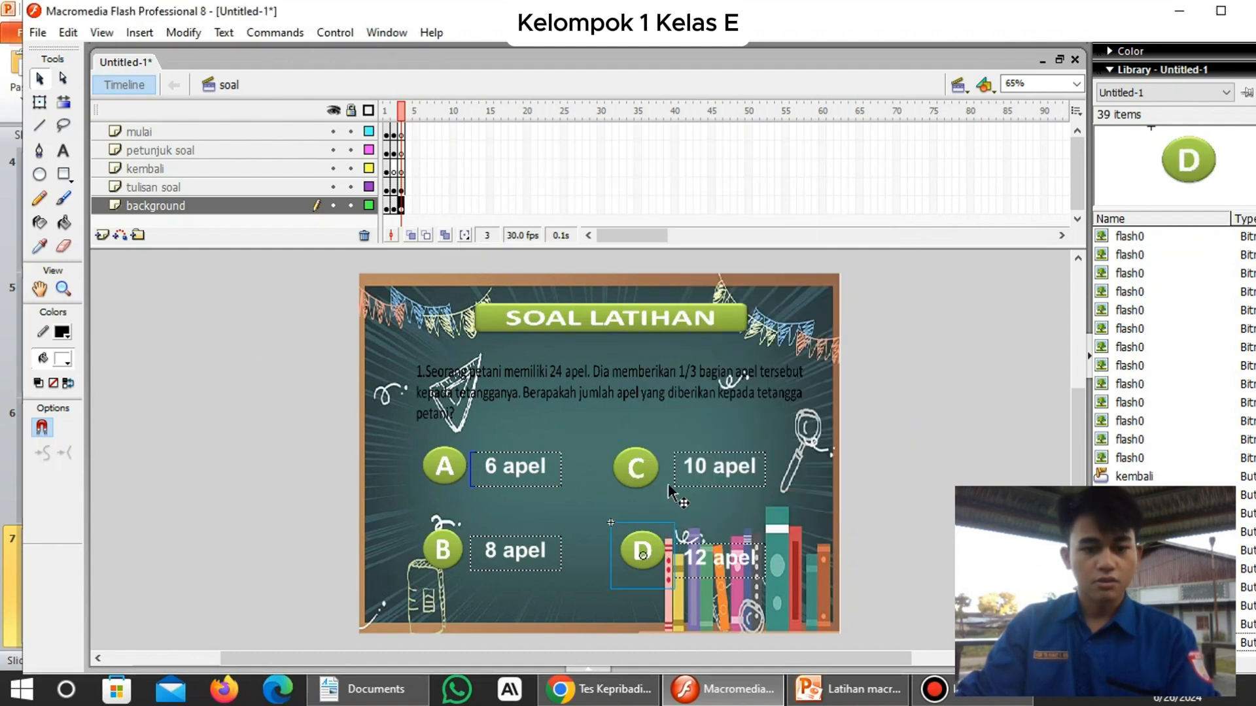
Open the A button for editing and insert keyframes in its Over and Down states.
{"action": "left_click", "coordinate": [450, 459]}
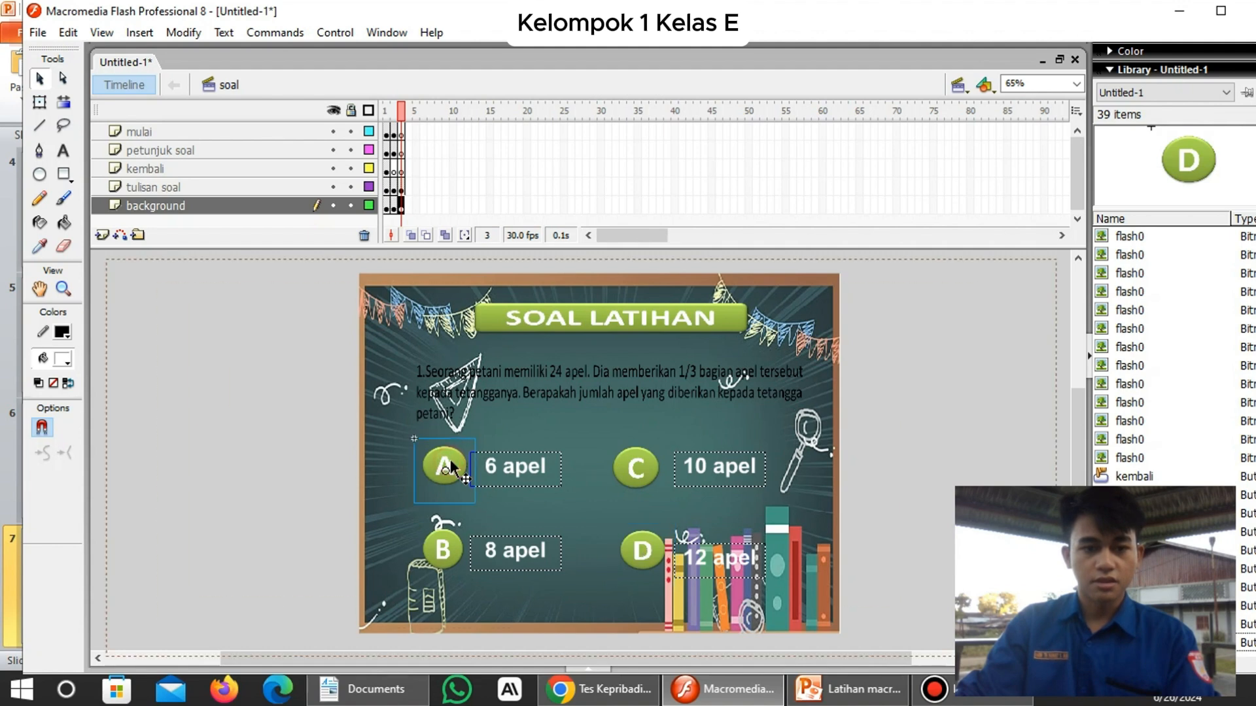
{"action": "double_click", "coordinate": [450, 460]}
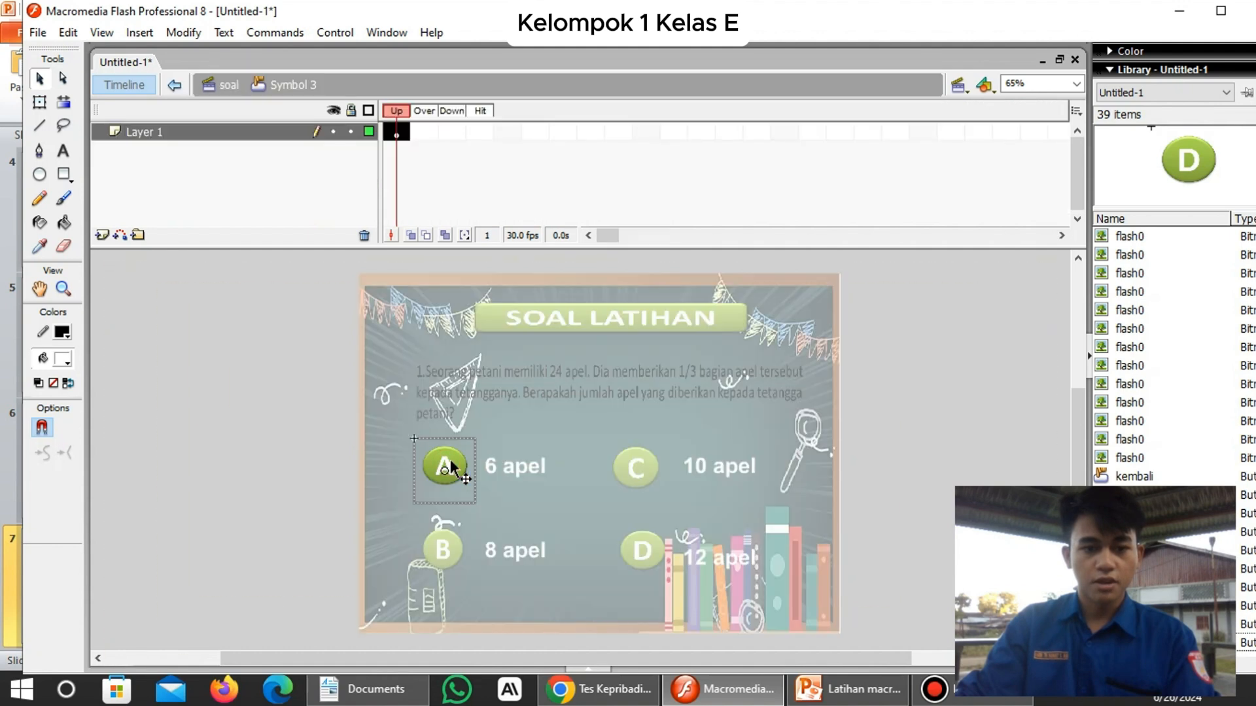
{"action": "right_click", "coordinate": [422, 134]}
{"action": "left_click", "coordinate": [522, 220]}
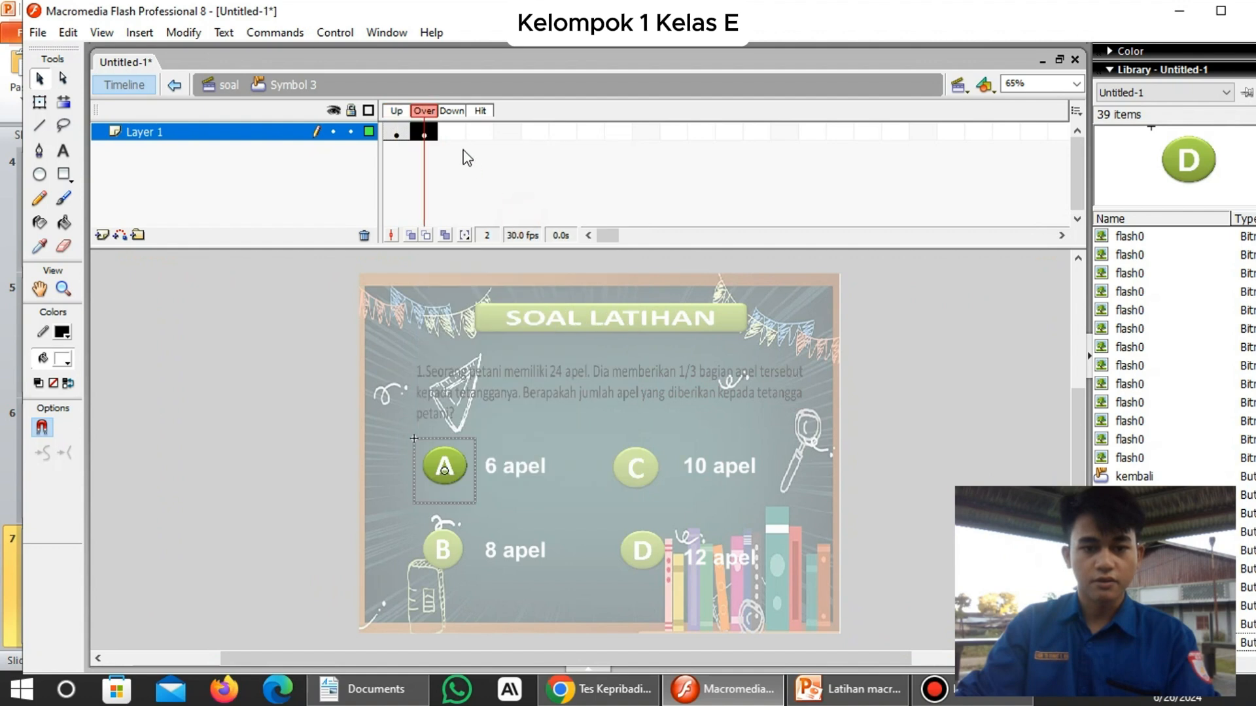
{"action": "right_click", "coordinate": [451, 134]}
{"action": "left_click", "coordinate": [559, 218]}
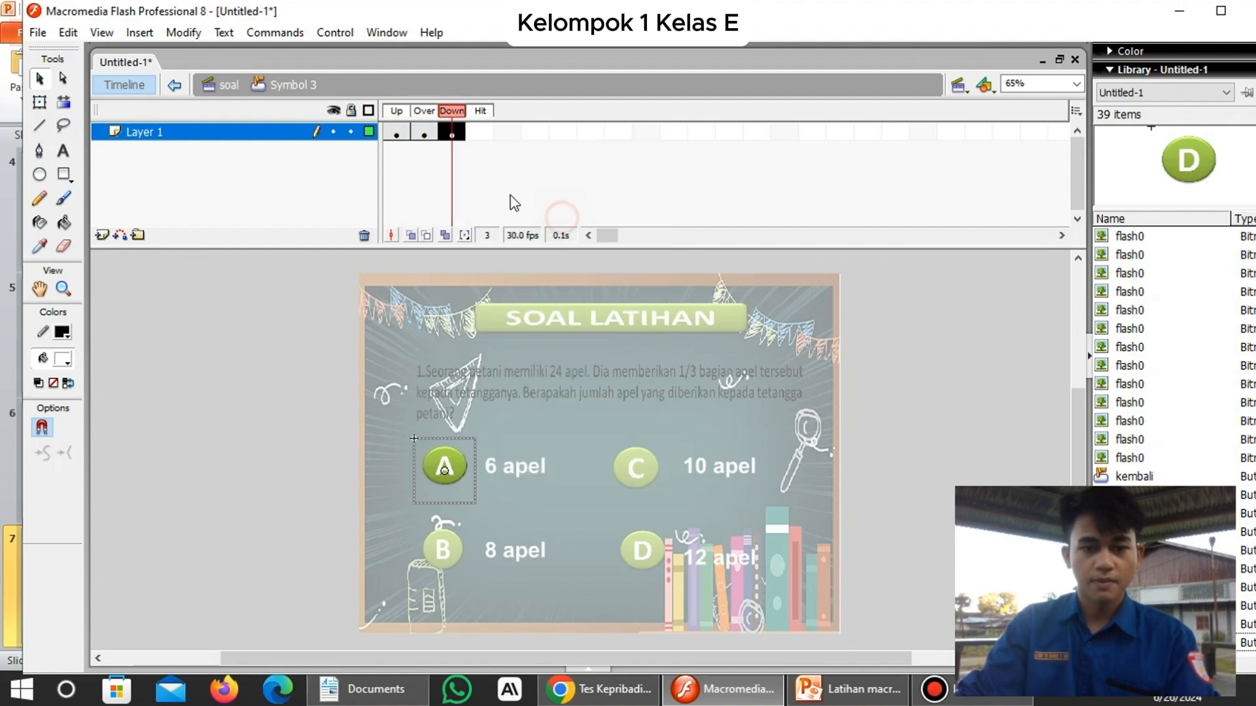
Enlarge the A circle slightly in the Over state with Free Transform and return to the soal scene.
{"action": "left_click", "coordinate": [425, 136]}
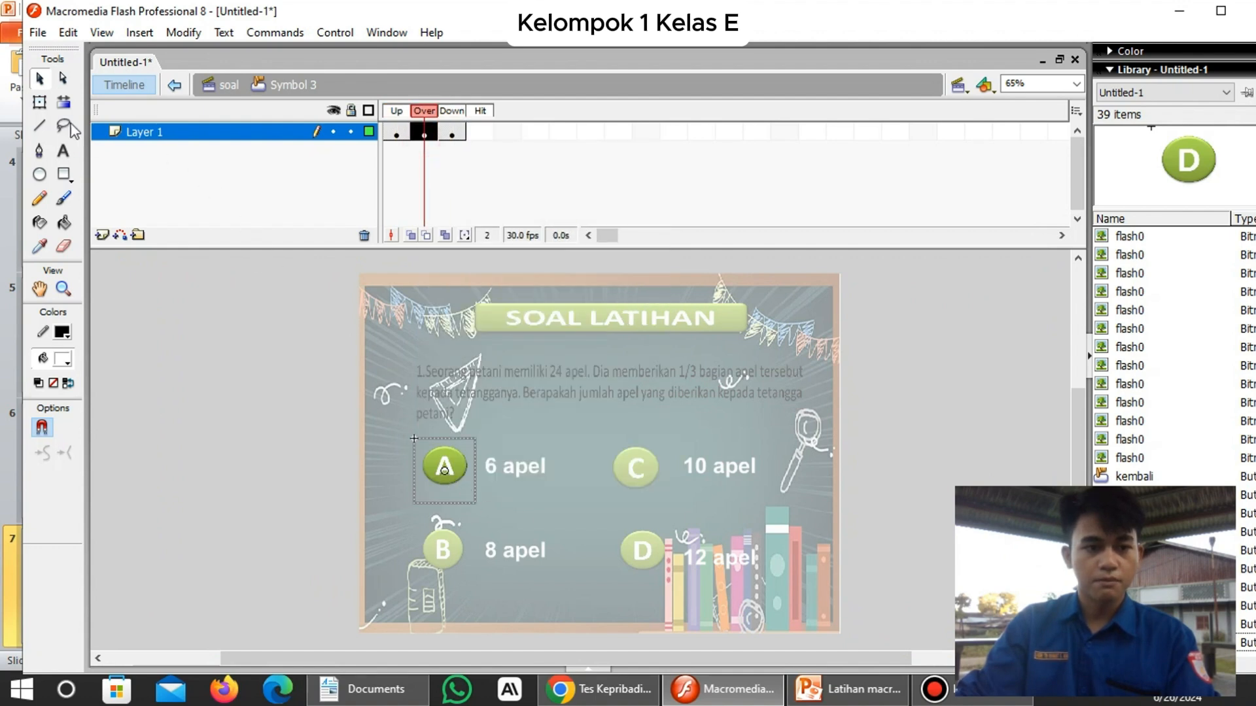
{"action": "left_click", "coordinate": [39, 102]}
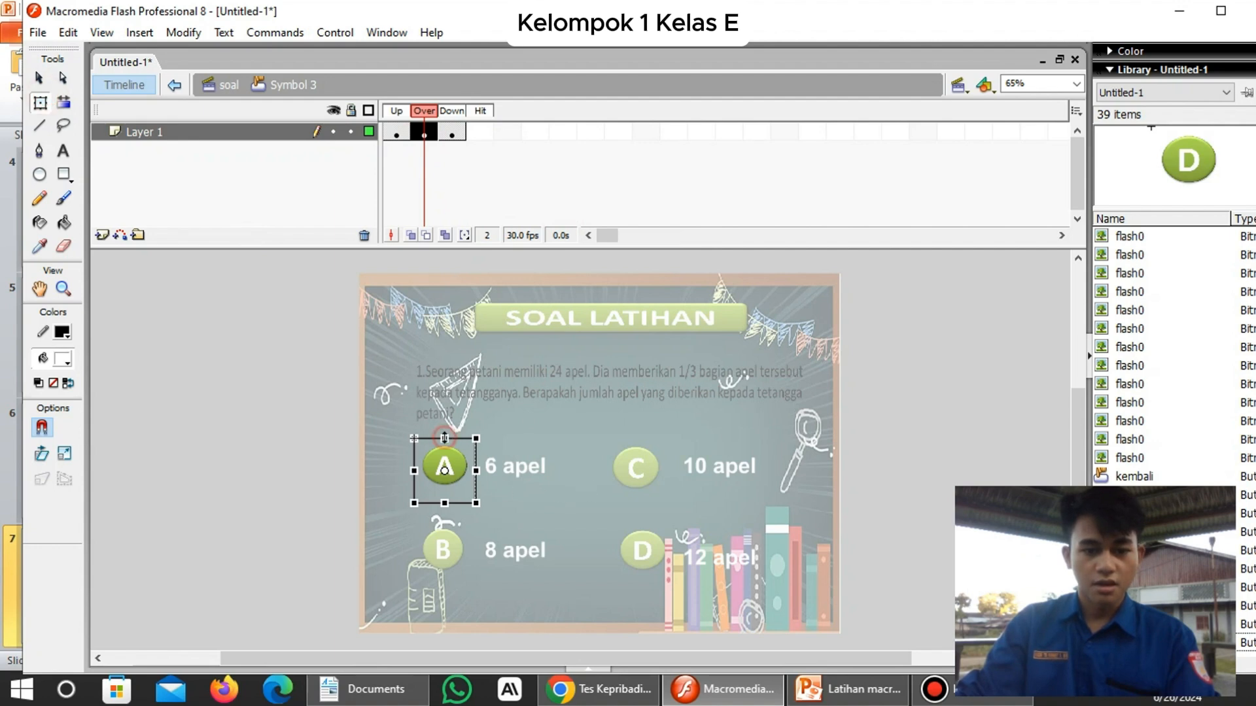
{"action": "left_click_drag", "start_coordinate": [444, 437], "coordinate": [445, 434]}
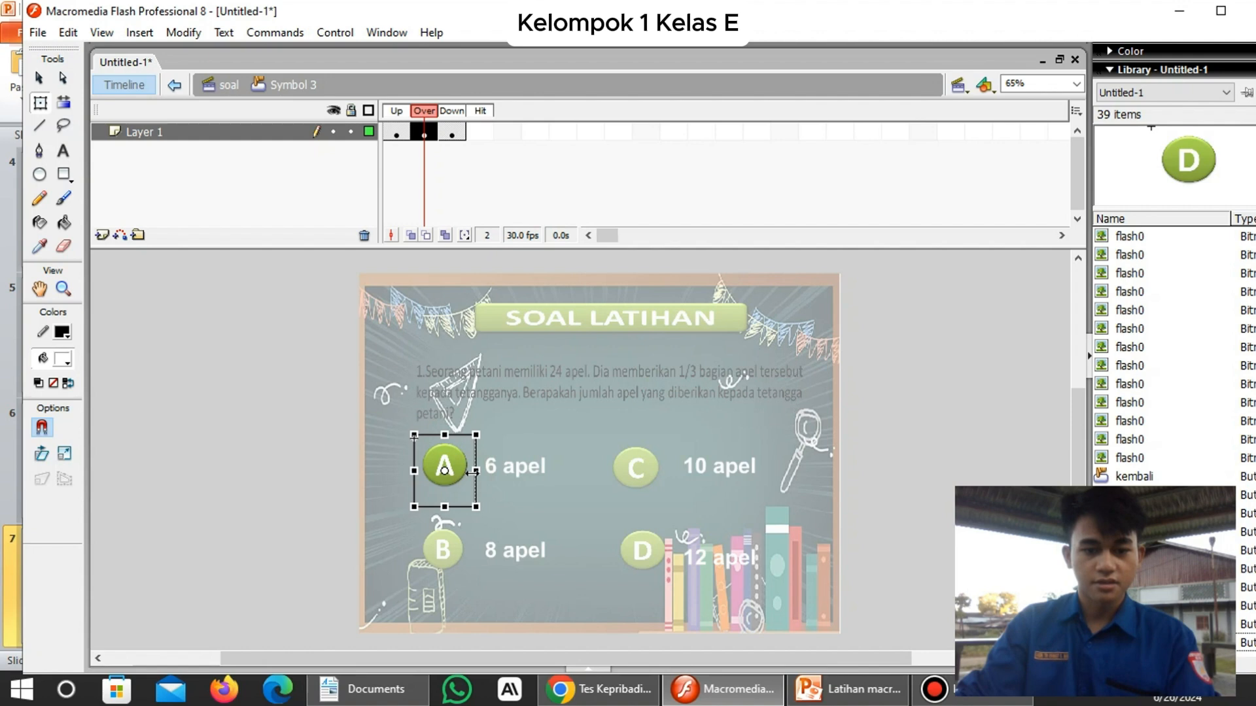
{"action": "mouse_move", "coordinate": [473, 471]}
{"action": "left_mouse_down"}
{"action": "mouse_move", "coordinate": [496, 475]}
{"action": "mouse_move", "coordinate": [481, 478]}
{"action": "left_mouse_up"}
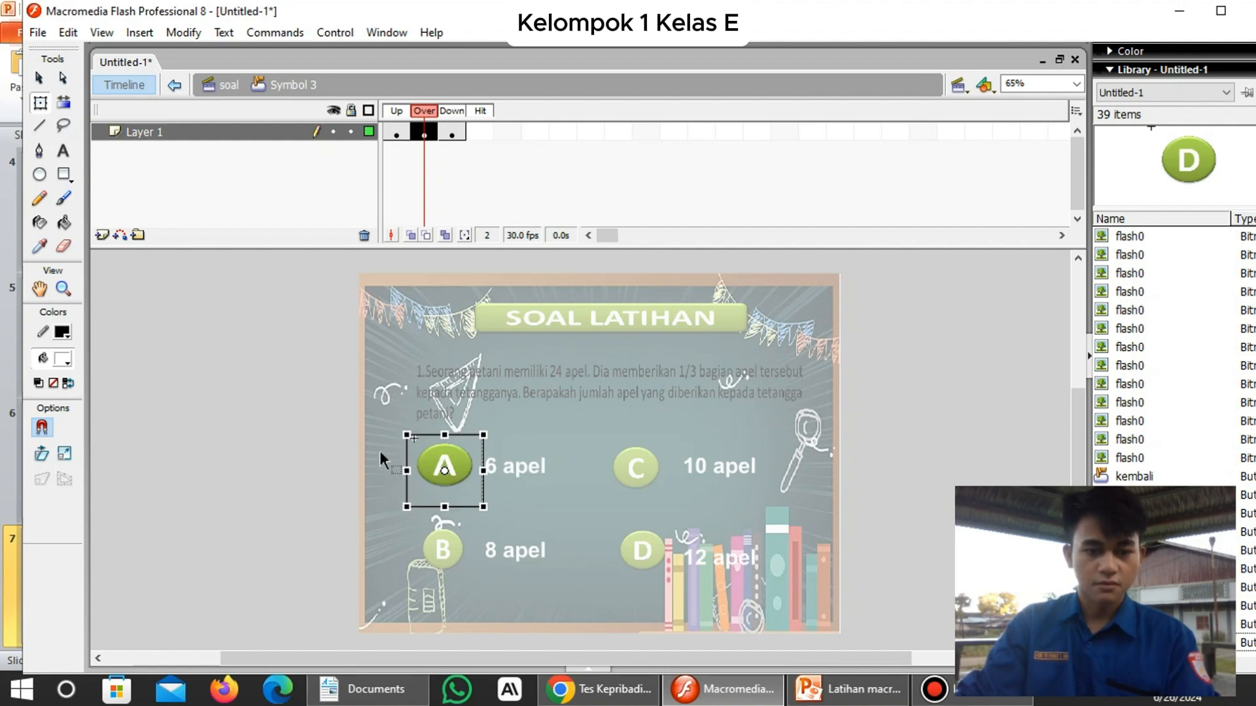
{"action": "double_click", "coordinate": [319, 417]}
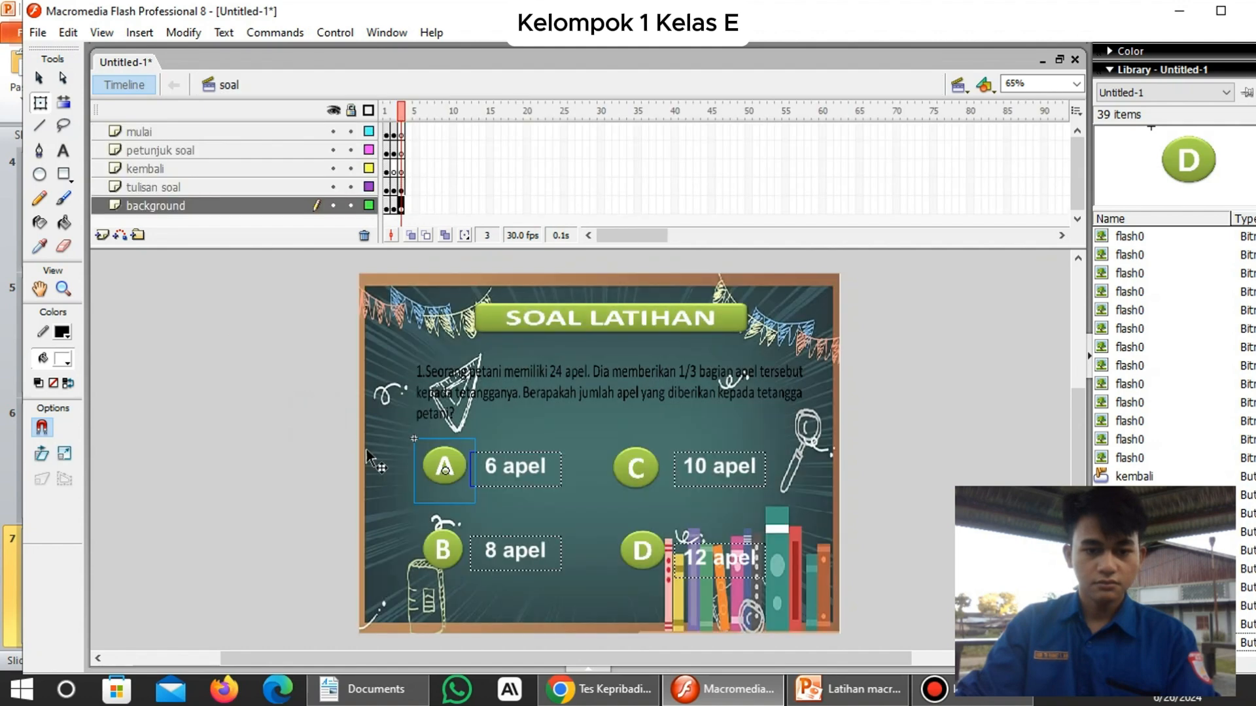
Add Over and Down keyframes to the B button and return to the soal scene.
{"action": "right_click", "coordinate": [457, 545]}
{"action": "mouse_move", "coordinate": [594, 532]}
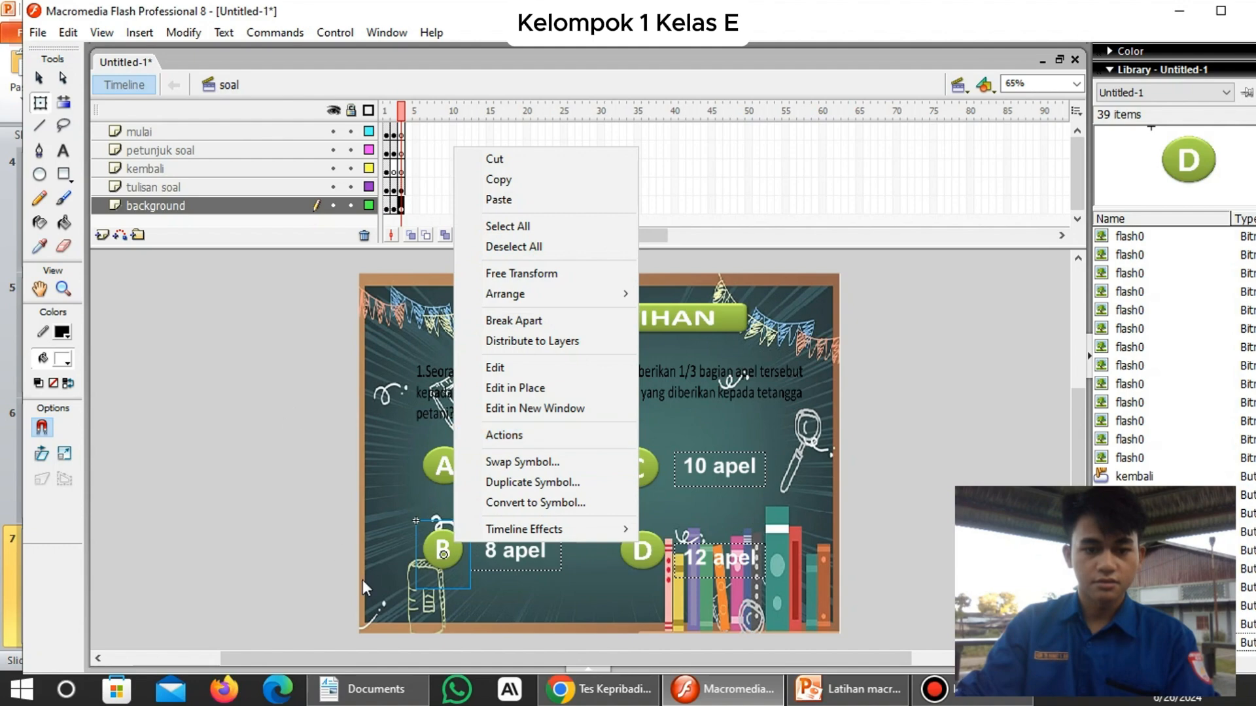
{"action": "left_click", "coordinate": [208, 508]}
{"action": "double_click", "coordinate": [445, 543]}
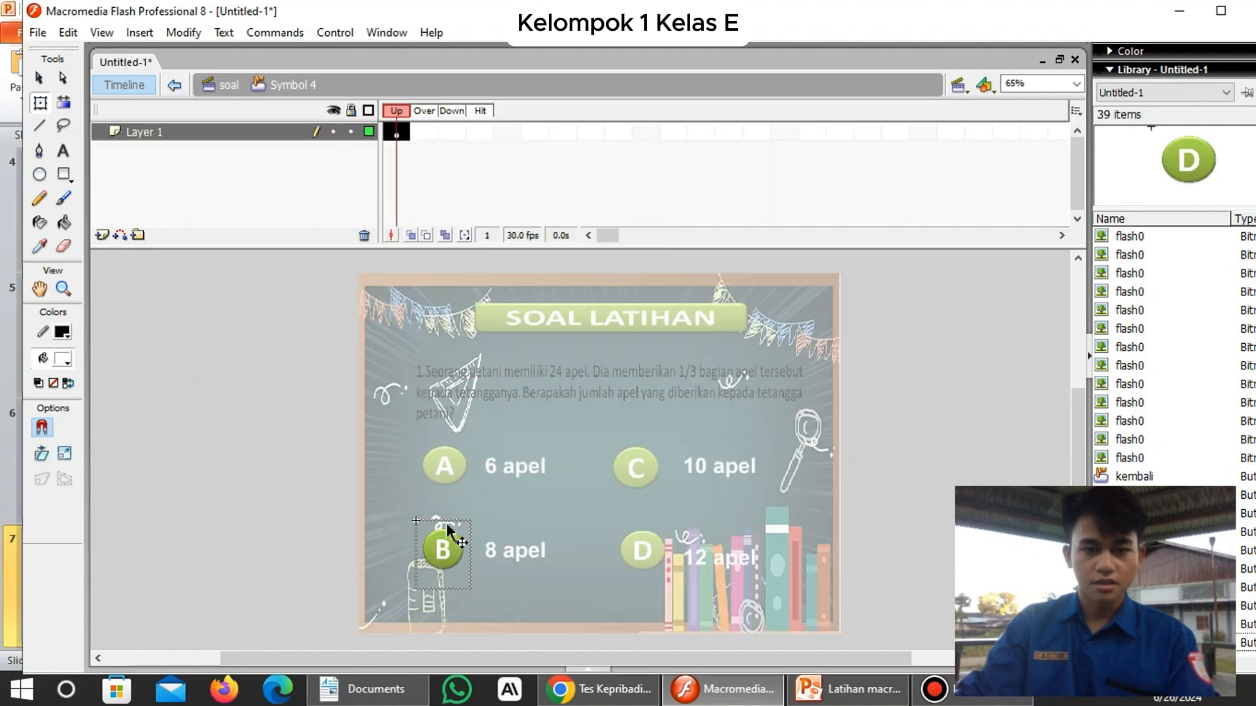
{"action": "left_click", "coordinate": [424, 131]}
{"action": "right_click", "coordinate": [453, 133]}
{"action": "left_click", "coordinate": [543, 225]}
{"action": "left_click", "coordinate": [423, 132]}
{"action": "left_click", "coordinate": [229, 85]}
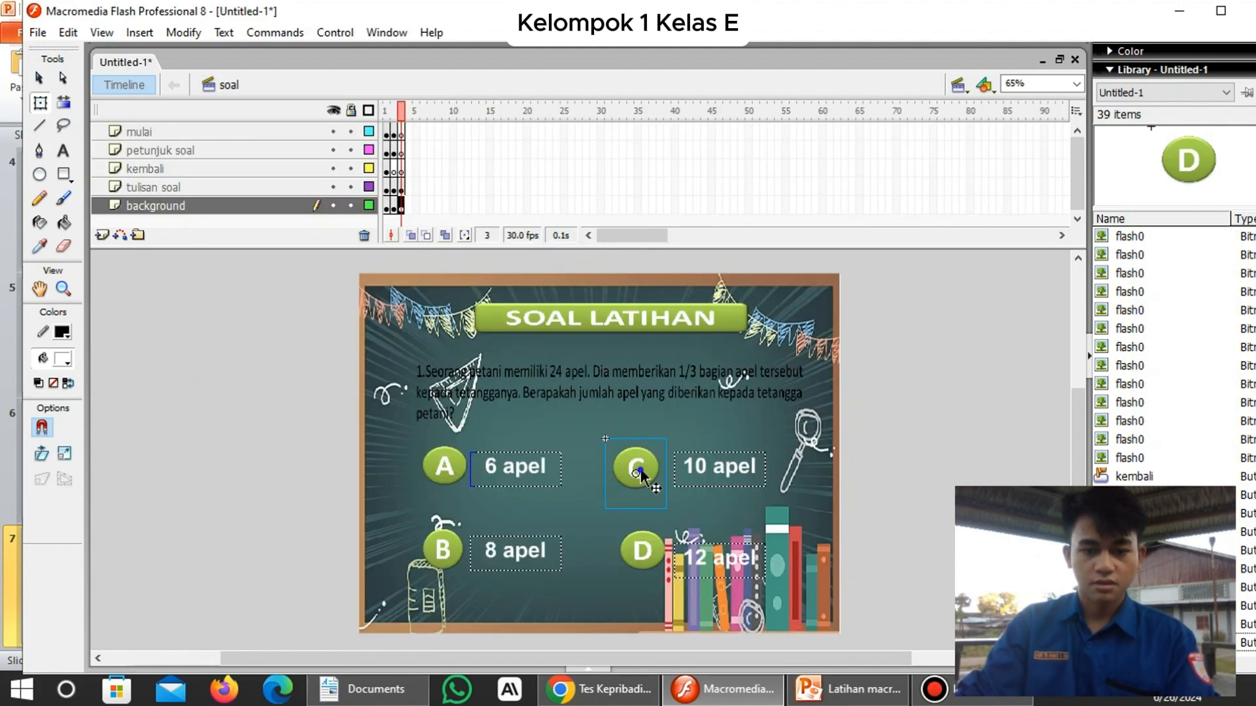
Add Over and Down keyframes to the C button, widen its circle slightly in the Over state, and return to the soal scene.
{"action": "double_click", "coordinate": [641, 473]}
{"action": "right_click", "coordinate": [451, 133]}
{"action": "left_click", "coordinate": [530, 208]}
{"action": "left_click", "coordinate": [424, 133]}
{"action": "left_click_drag", "start_coordinate": [605, 473], "coordinate": [598, 474]}
{"action": "left_click", "coordinate": [229, 85]}
Edit the D button in place, insert a keyframe in its Over state, and return to the soal scene.
{"action": "right_click", "coordinate": [649, 547]}
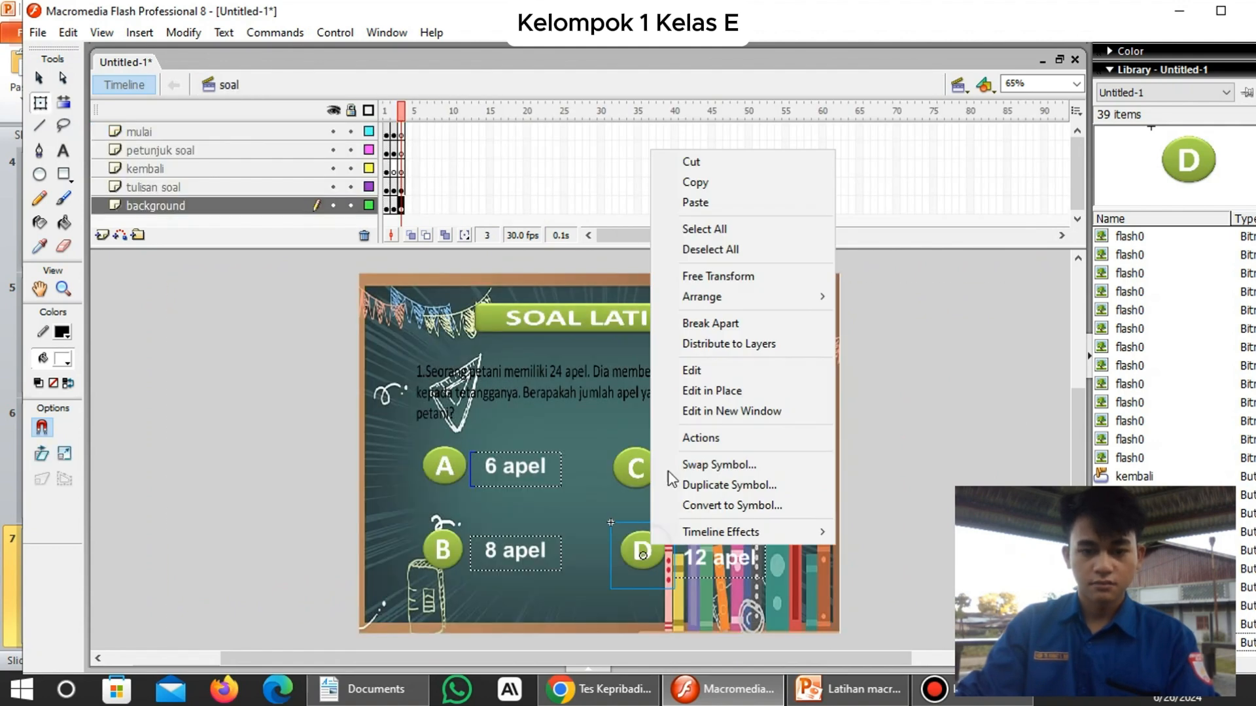
{"action": "left_click", "coordinate": [707, 386]}
{"action": "left_click", "coordinate": [424, 132]}
{"action": "right_click", "coordinate": [423, 131]}
{"action": "left_click", "coordinate": [493, 215]}
{"action": "double_click", "coordinate": [829, 501]}
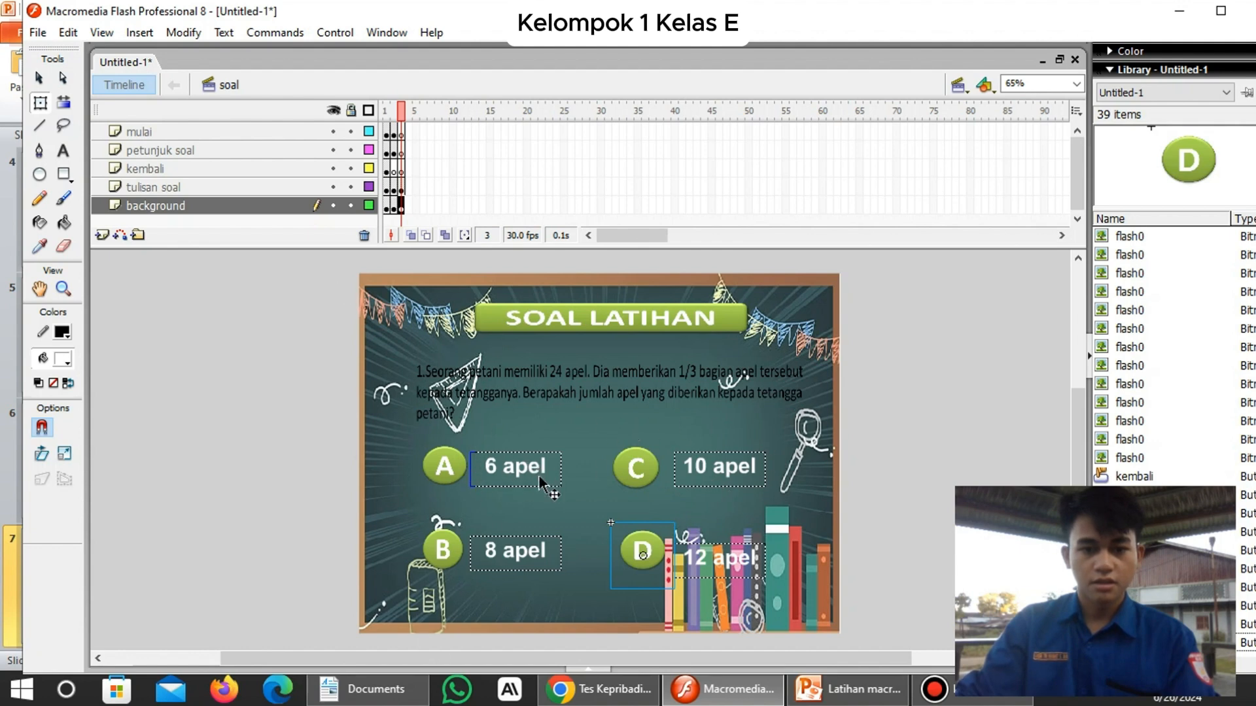
Open the script of the A button and add an on (release) event handler.
{"action": "left_click", "coordinate": [446, 469]}
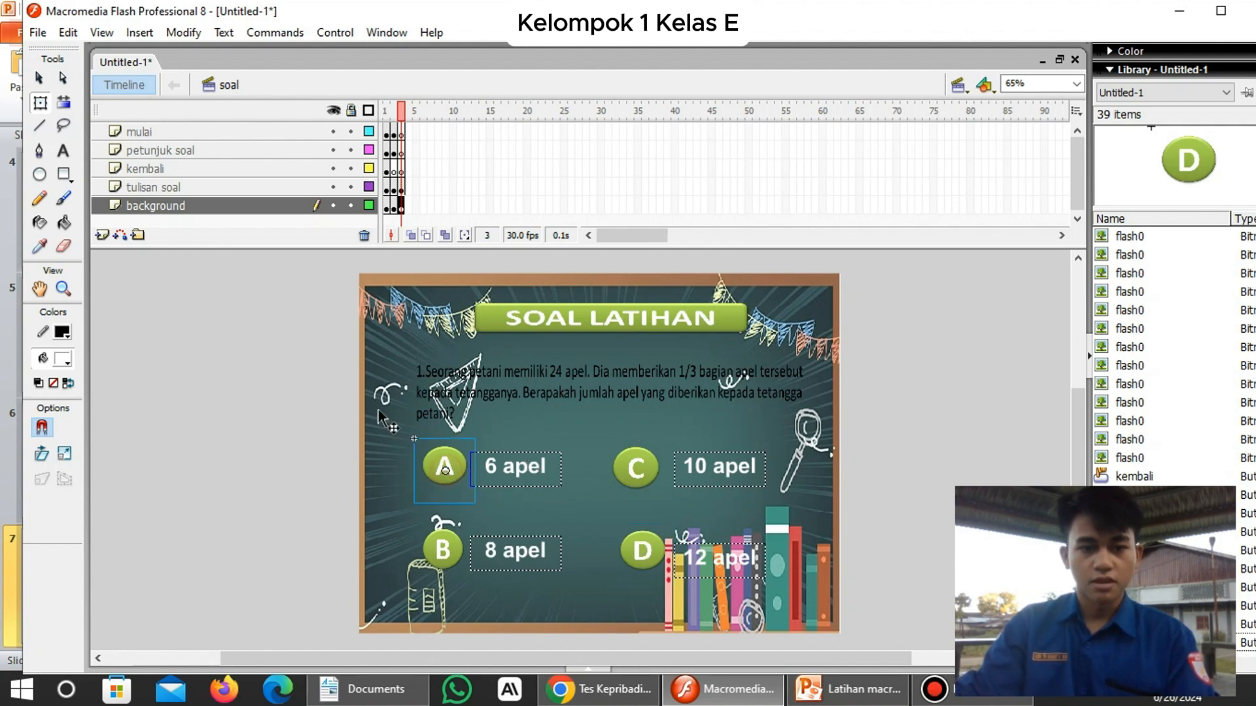
{"action": "right_click", "coordinate": [449, 454]}
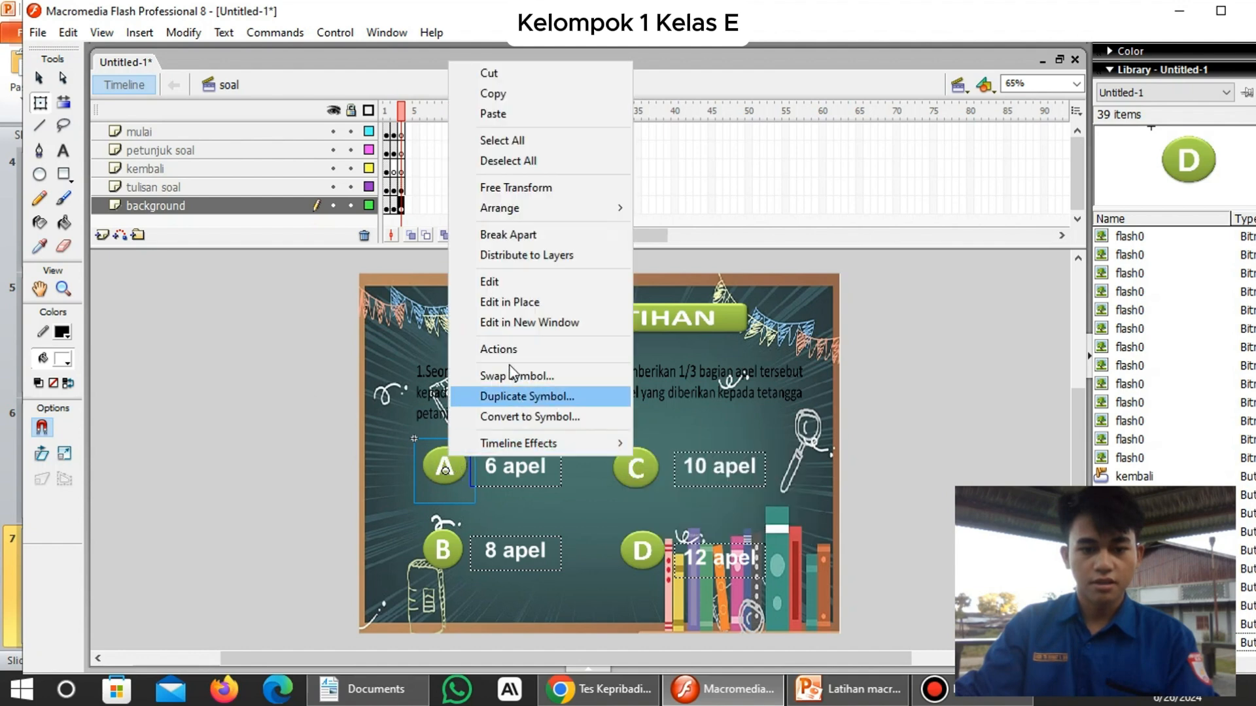
{"action": "left_click", "coordinate": [526, 359]}
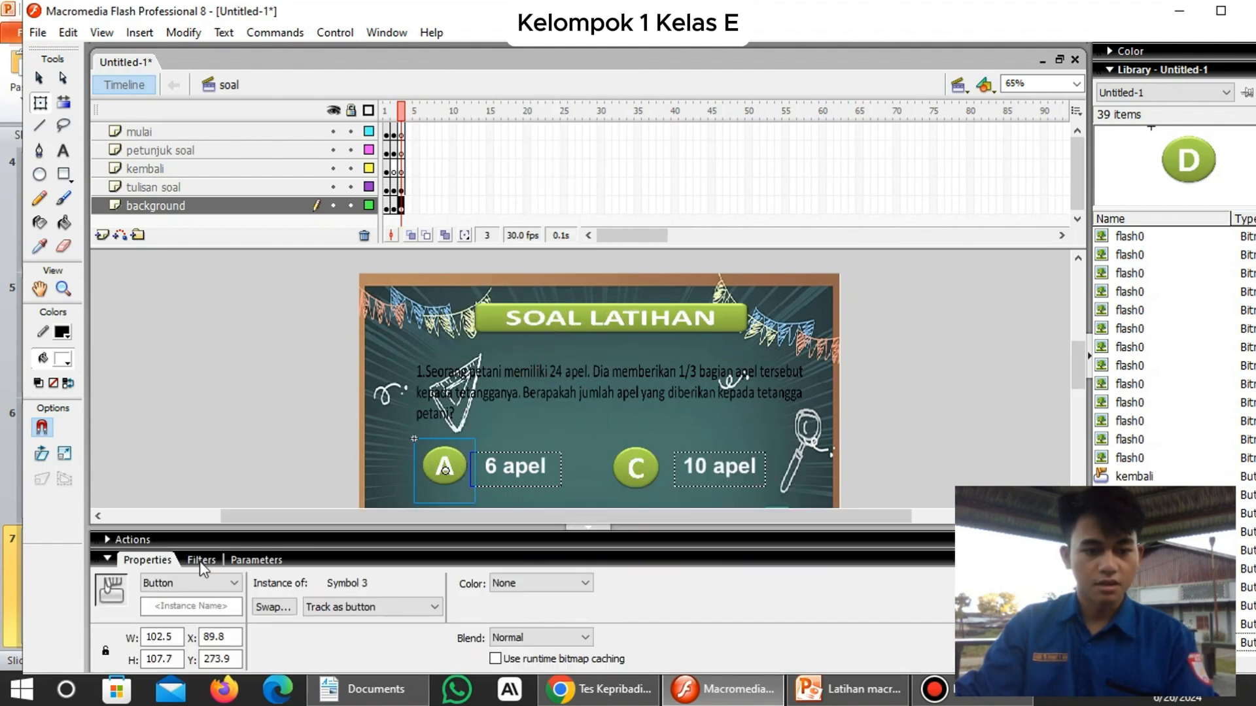
{"action": "left_click", "coordinate": [118, 540]}
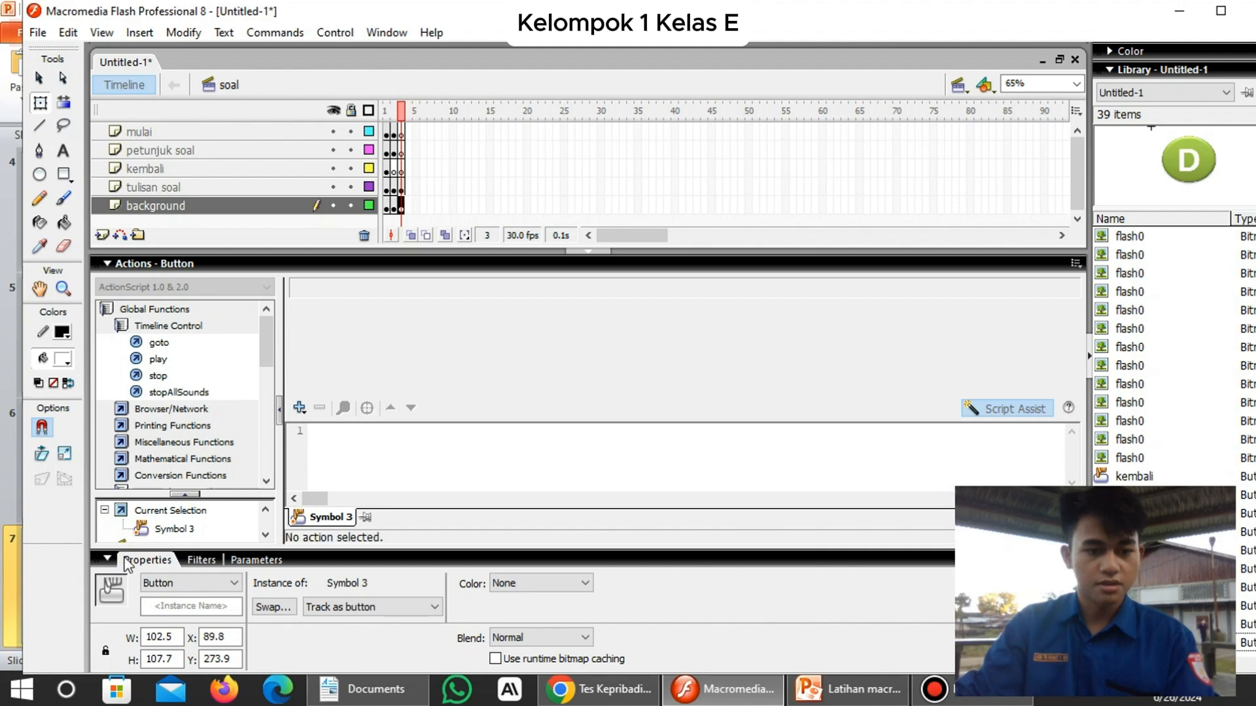
{"action": "left_click", "coordinate": [110, 560]}
{"action": "scroll", "coordinate": [216, 538], "scroll_direction": "down", "scroll_amount": 3}
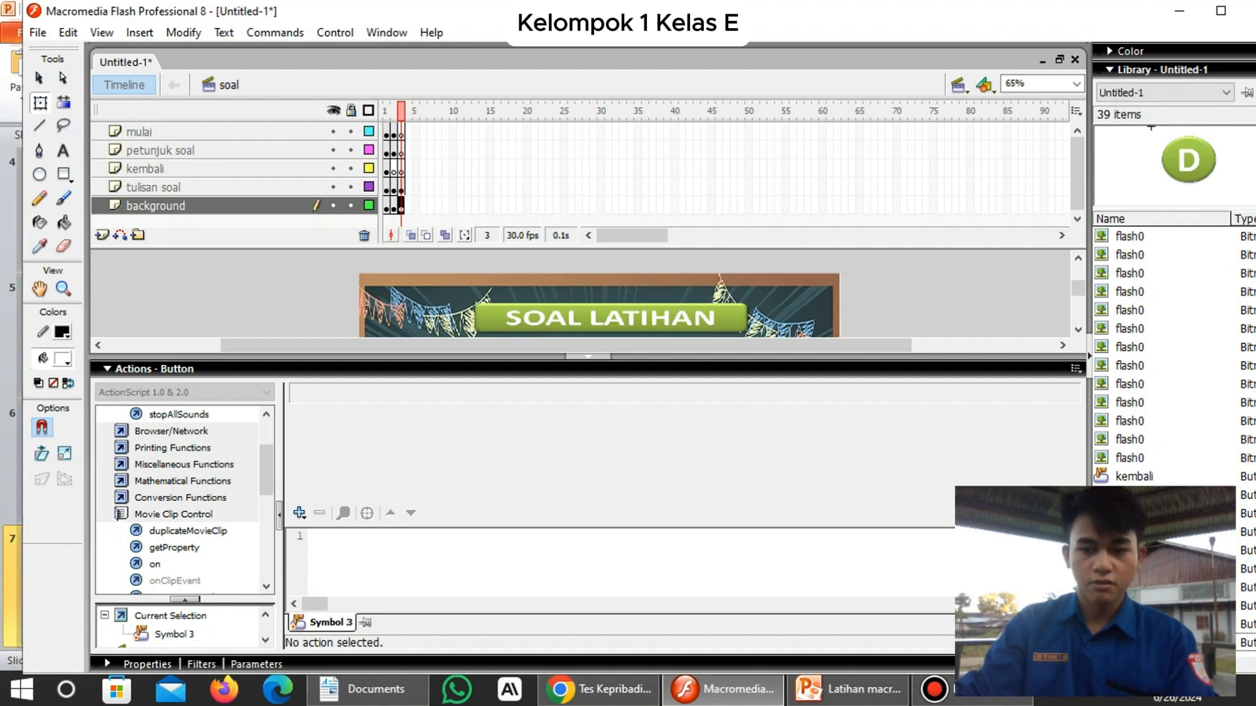
{"action": "left_click", "coordinate": [1027, 513]}
{"action": "left_click", "coordinate": [1031, 392]}
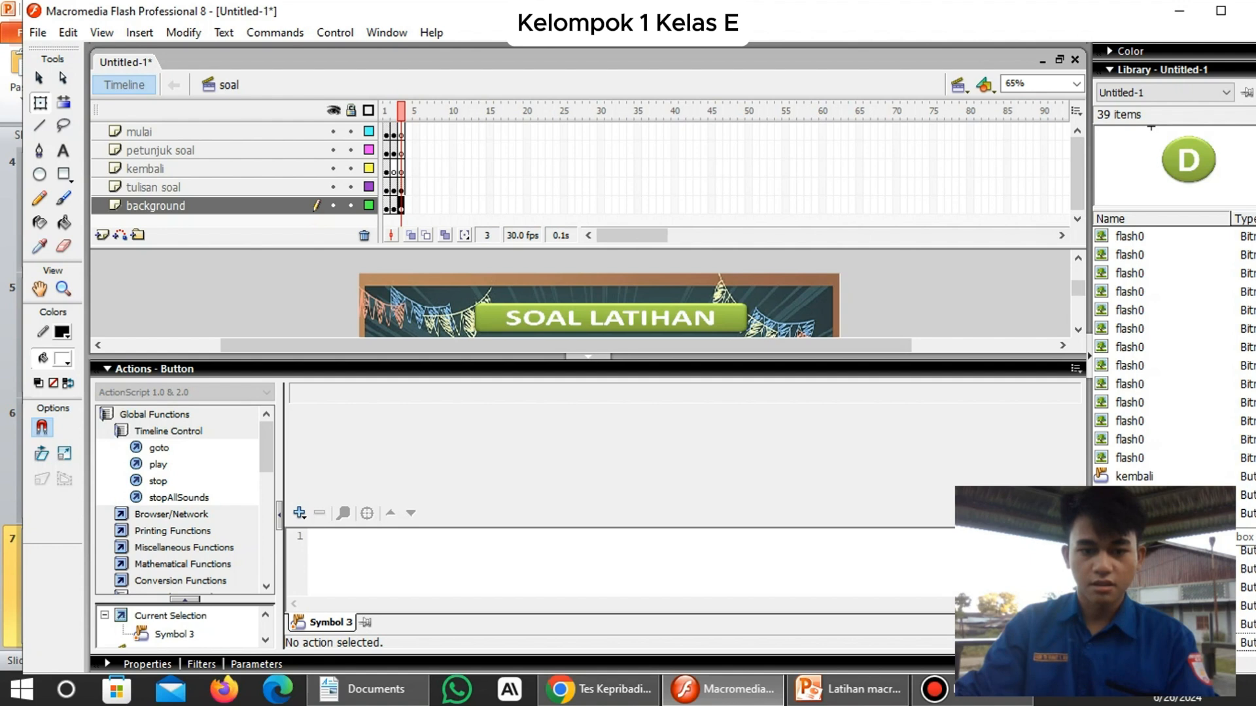
{"action": "scroll", "coordinate": [215, 497], "scroll_direction": "down", "scroll_amount": 5}
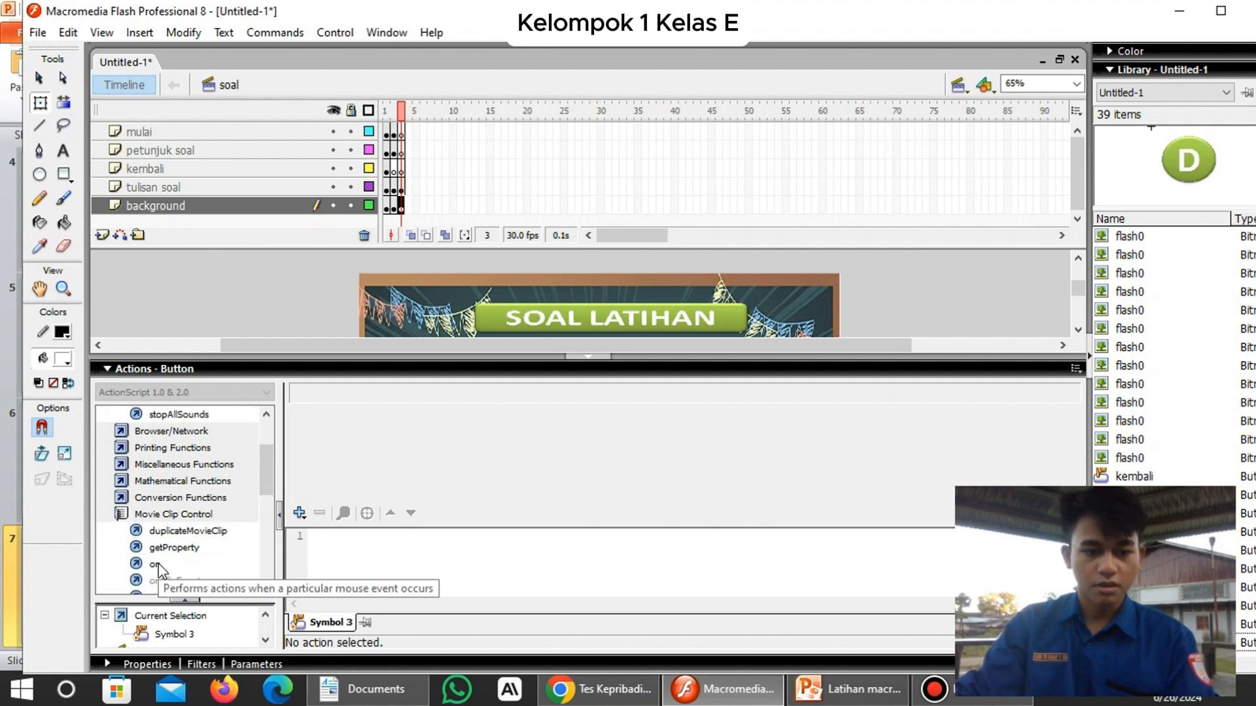
{"action": "double_click", "coordinate": [159, 569]}
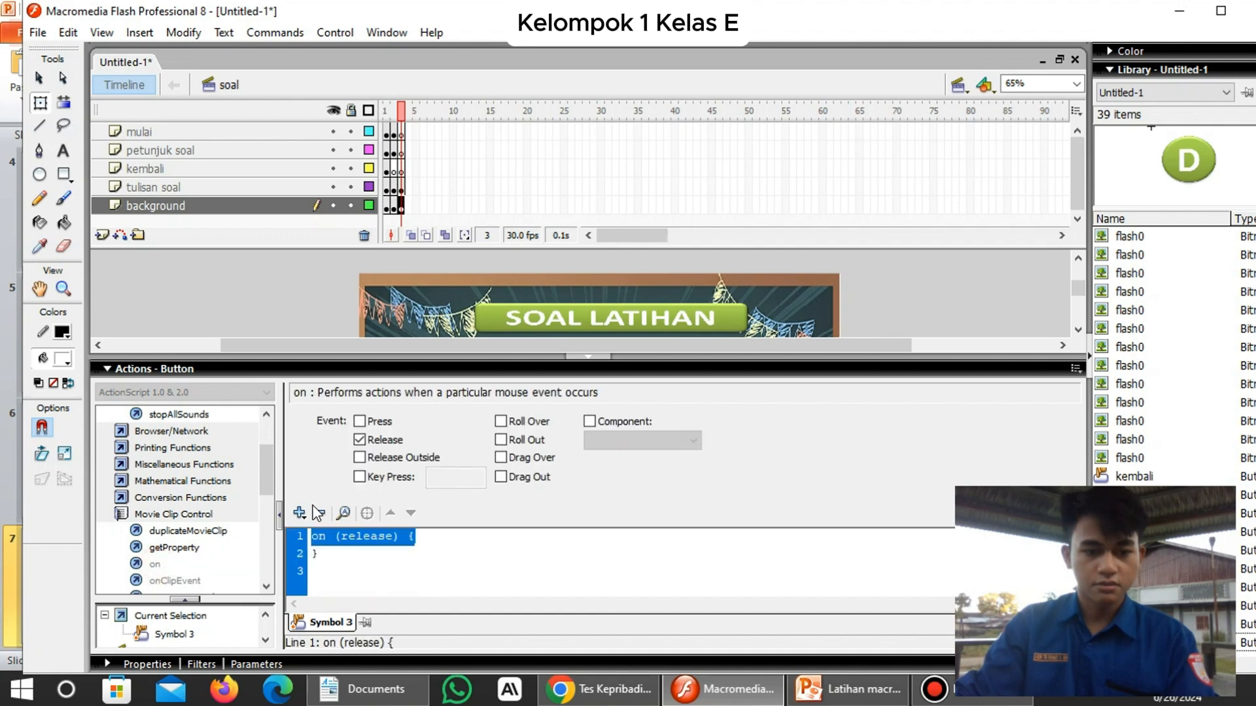
Add a goto action inside the A button's release handler and set its type to Next Frame in the current scene.
{"action": "scroll", "coordinate": [208, 515], "scroll_direction": "up", "scroll_amount": 4}
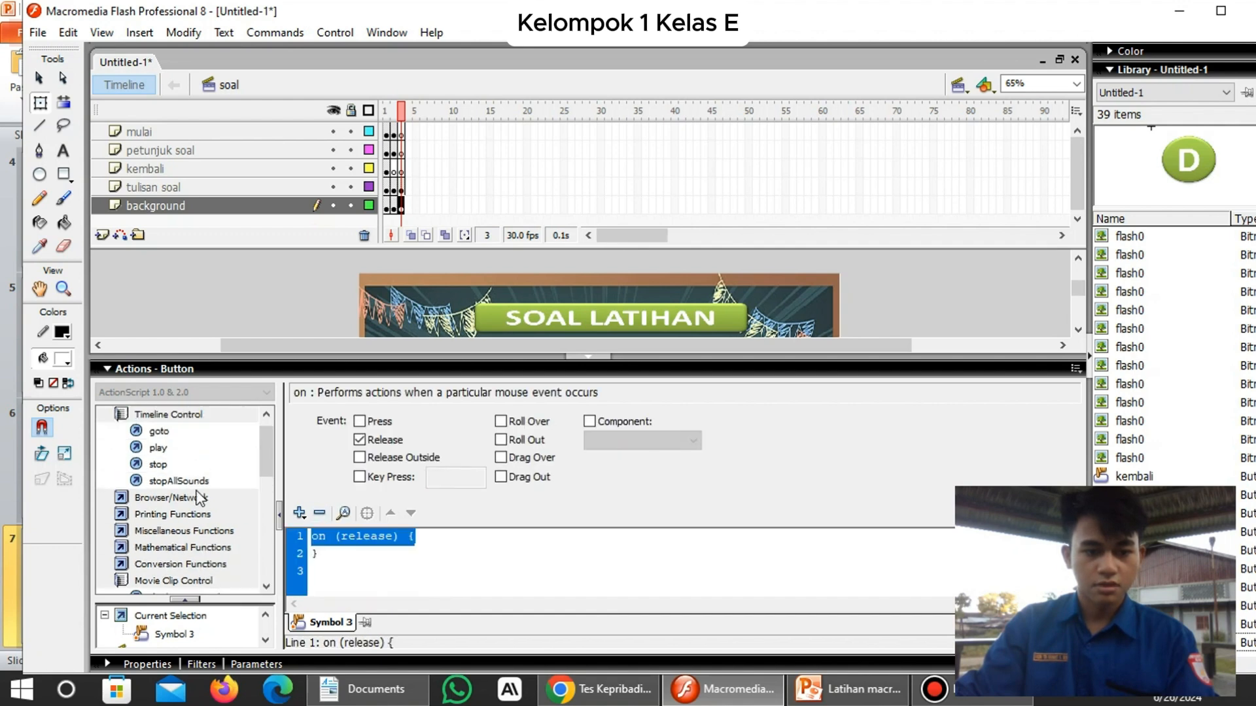
{"action": "scroll", "coordinate": [160, 433], "scroll_direction": "up", "scroll_amount": 1}
{"action": "left_click", "coordinate": [162, 448]}
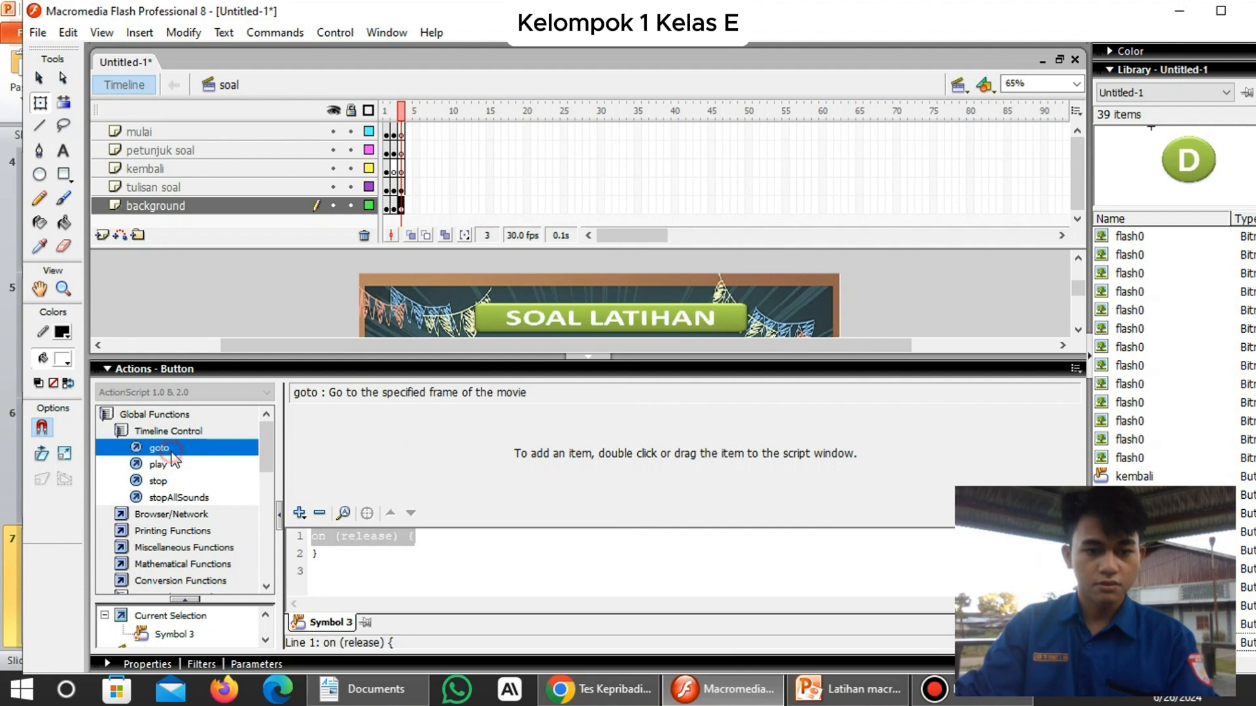
{"action": "double_click", "coordinate": [168, 450]}
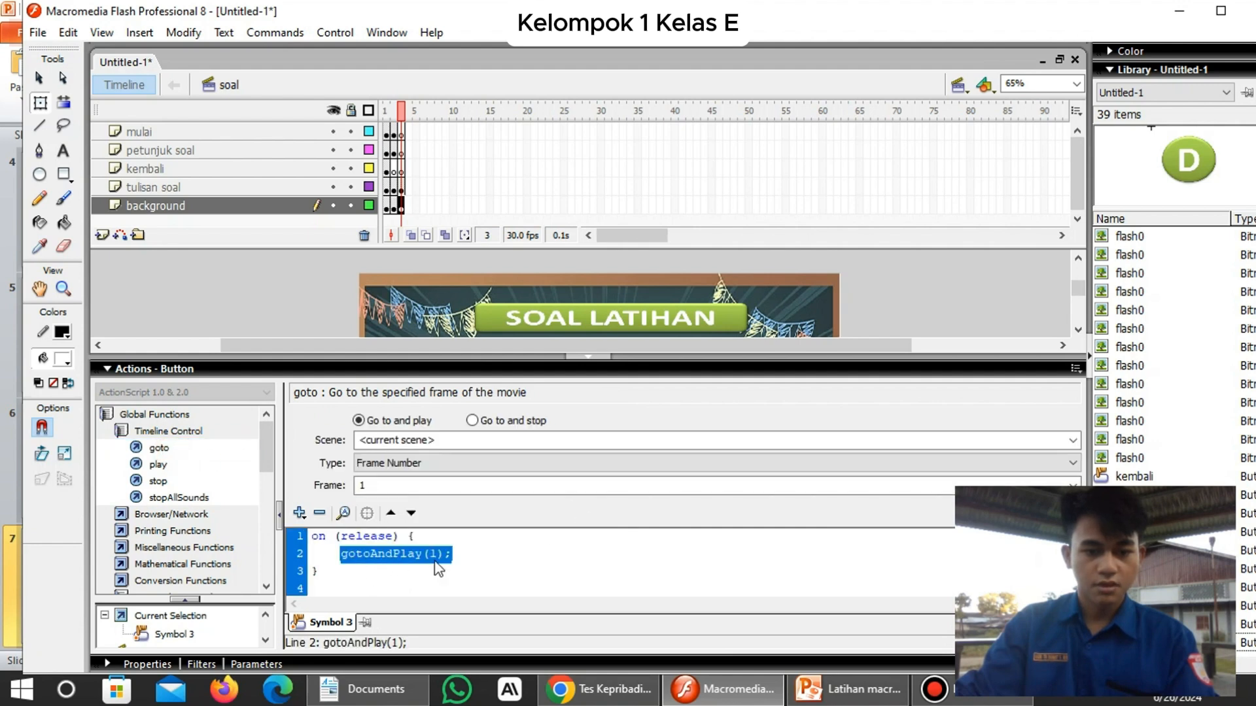
{"action": "left_click", "coordinate": [475, 423]}
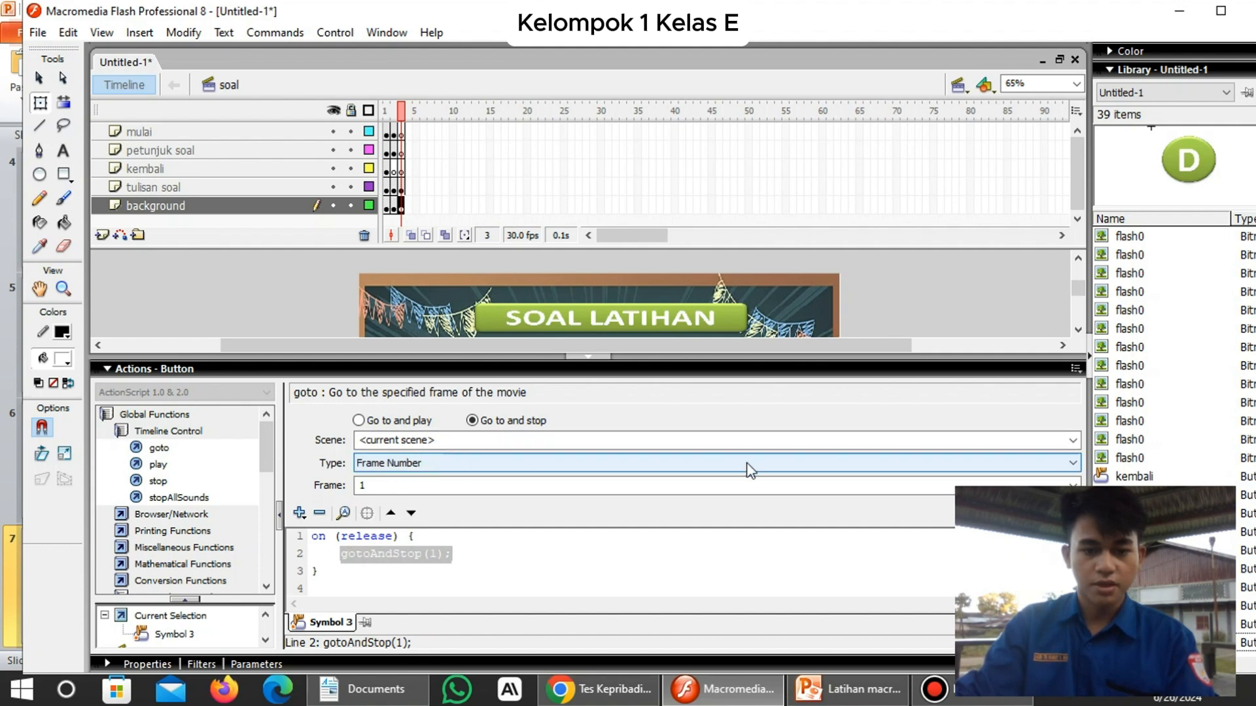
{"action": "left_click", "coordinate": [1074, 463]}
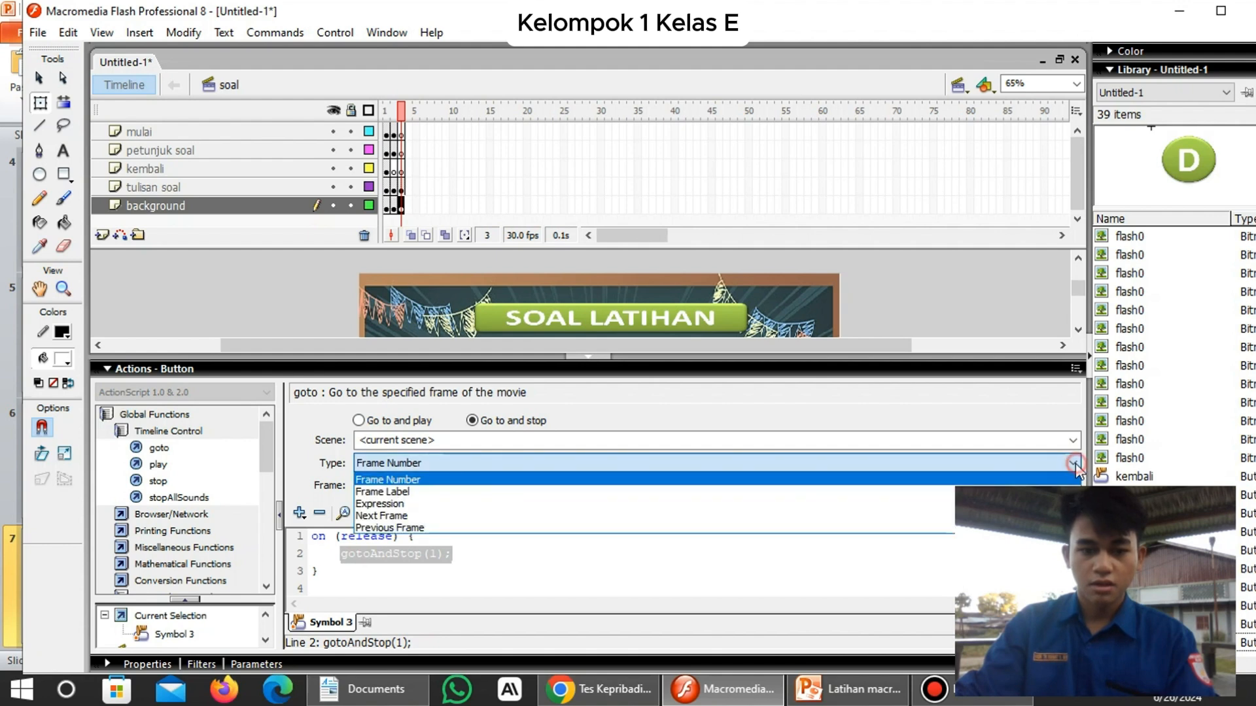
{"action": "left_click", "coordinate": [433, 515]}
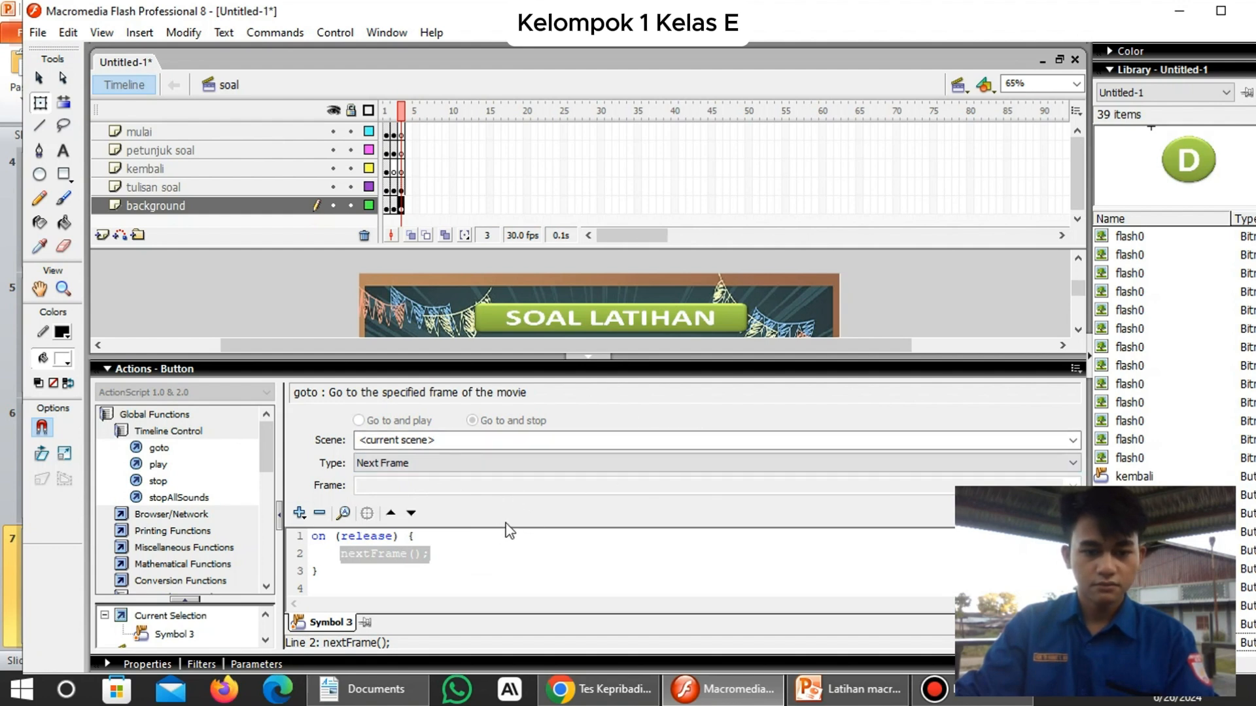
{"action": "left_click", "coordinate": [598, 359]}
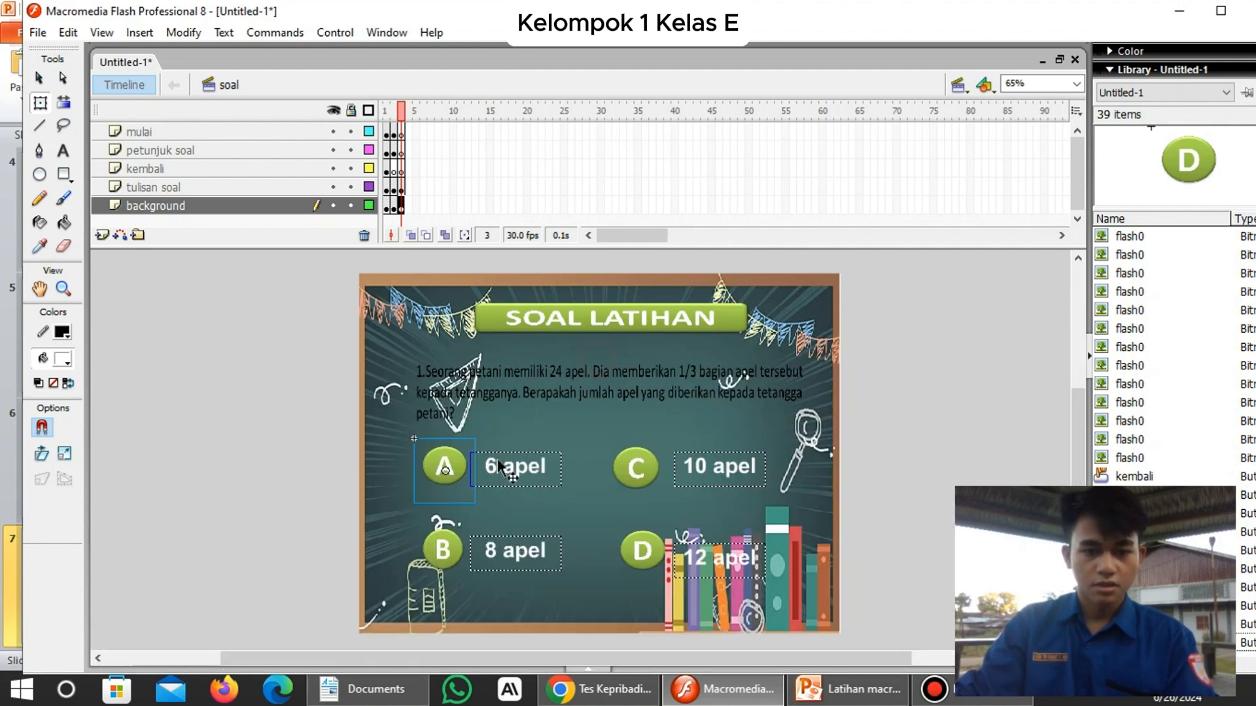
Give the remaining answer buttons the same on (release) script with nextFrame(), starting with B.
{"action": "left_click", "coordinate": [444, 531]}
{"action": "right_click", "coordinate": [453, 532]}
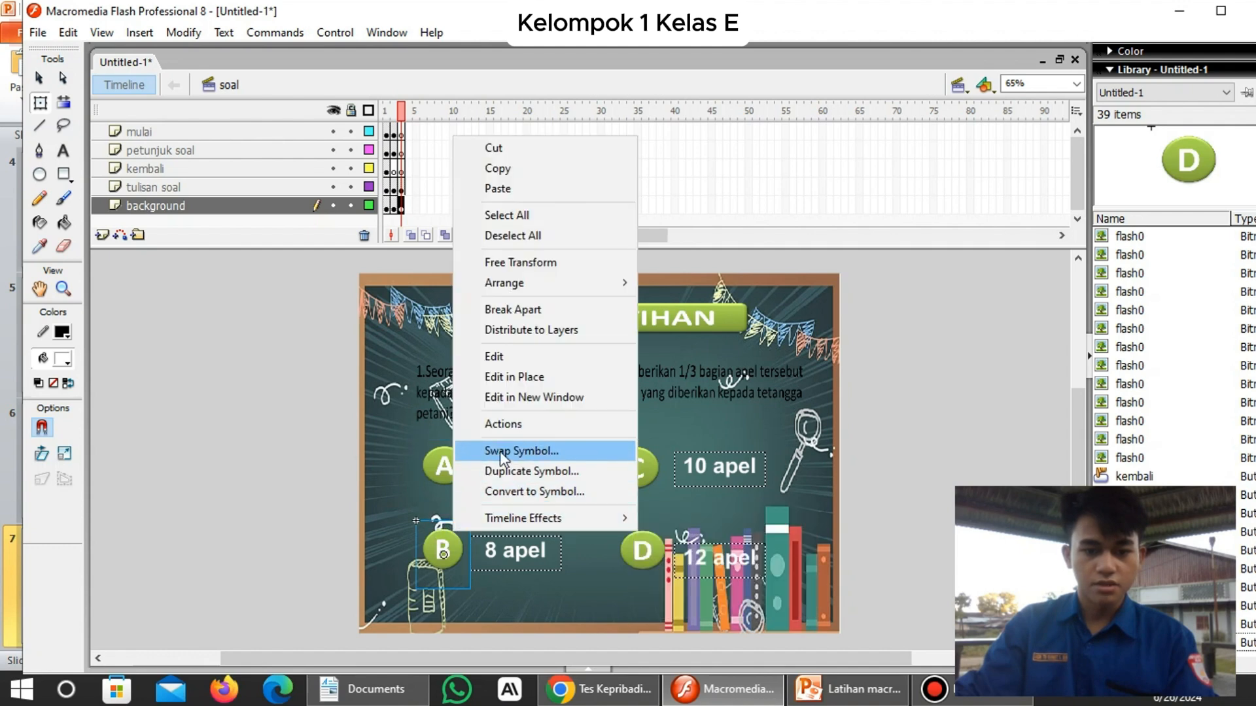
{"action": "left_click", "coordinate": [532, 432]}
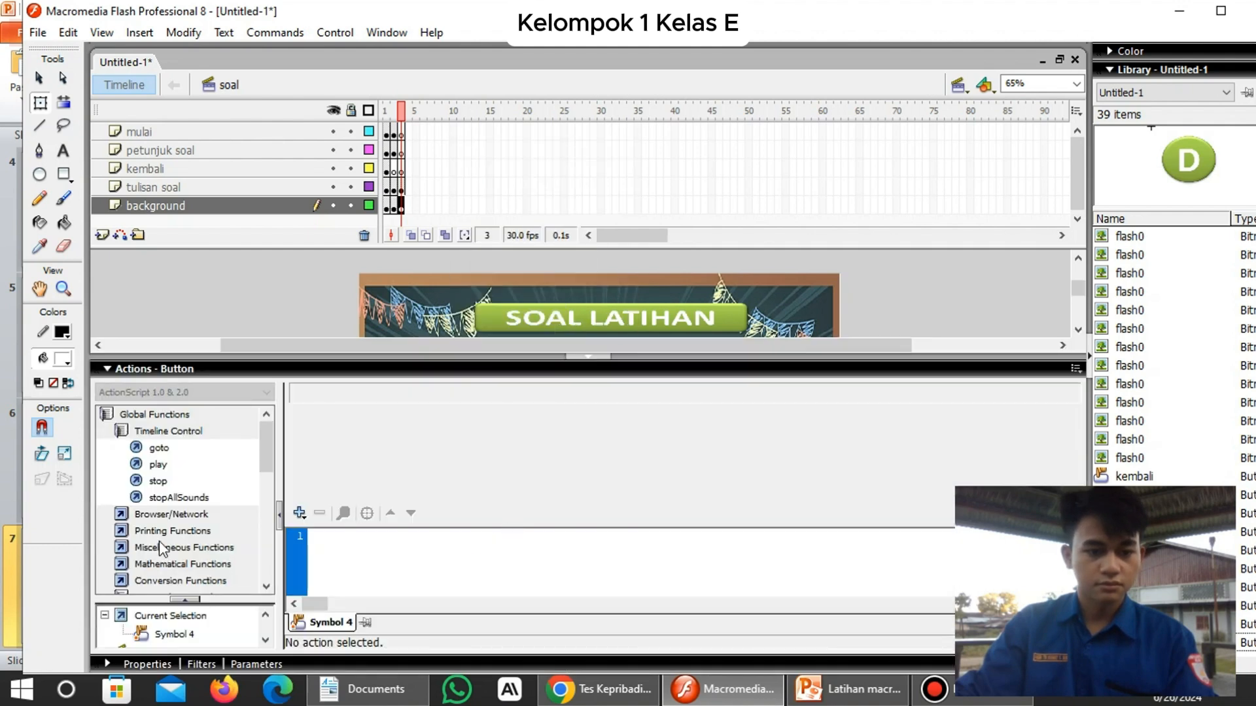
{"action": "scroll", "coordinate": [179, 580], "scroll_direction": "down", "scroll_amount": 2}
{"action": "left_click", "coordinate": [392, 553]}
{"action": "left_click", "coordinate": [476, 463]}
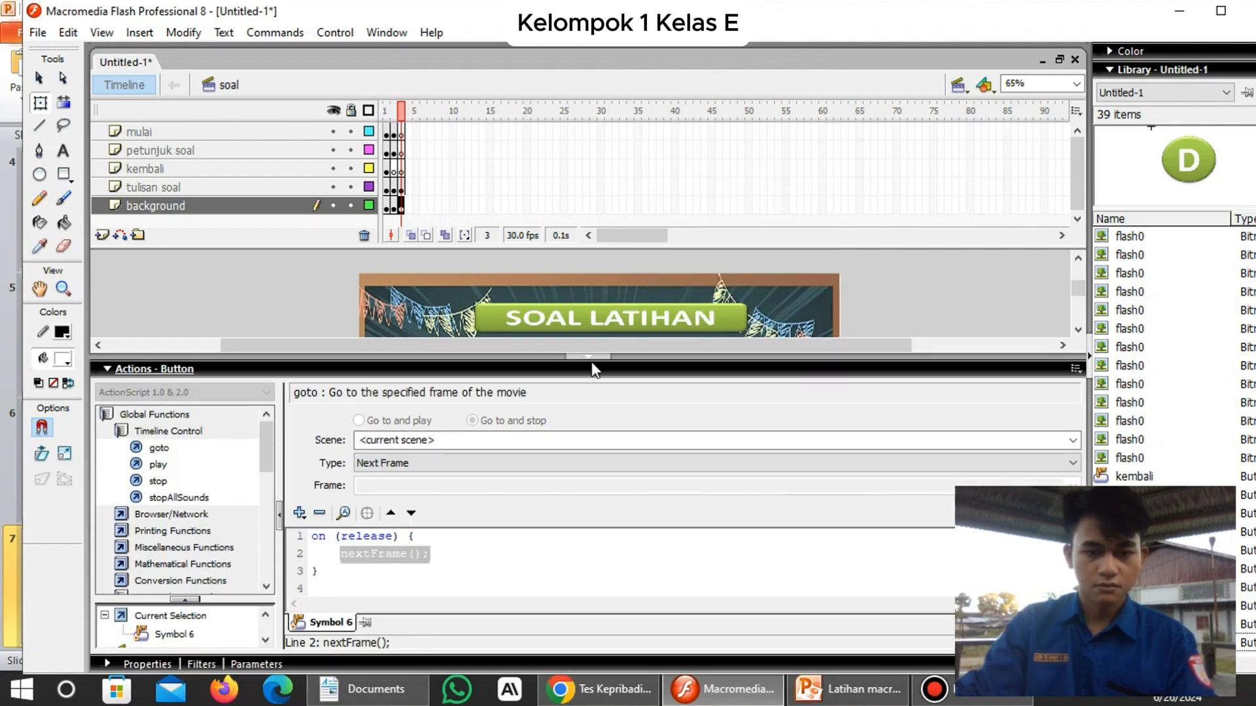
{"action": "left_click", "coordinate": [589, 357]}
Shift the C button slightly to the right so it lines up above the D button.
{"action": "left_click", "coordinate": [650, 465]}
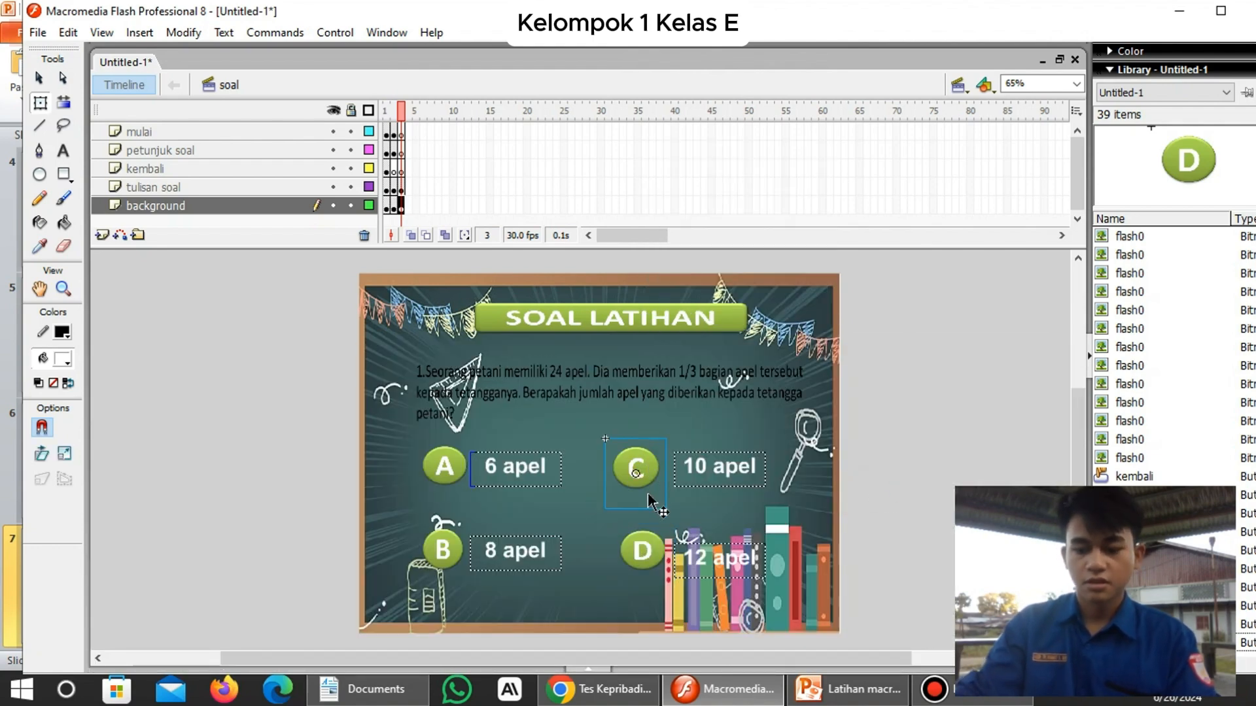
{"action": "left_click_drag", "start_coordinate": [671, 500], "coordinate": [673, 500]}
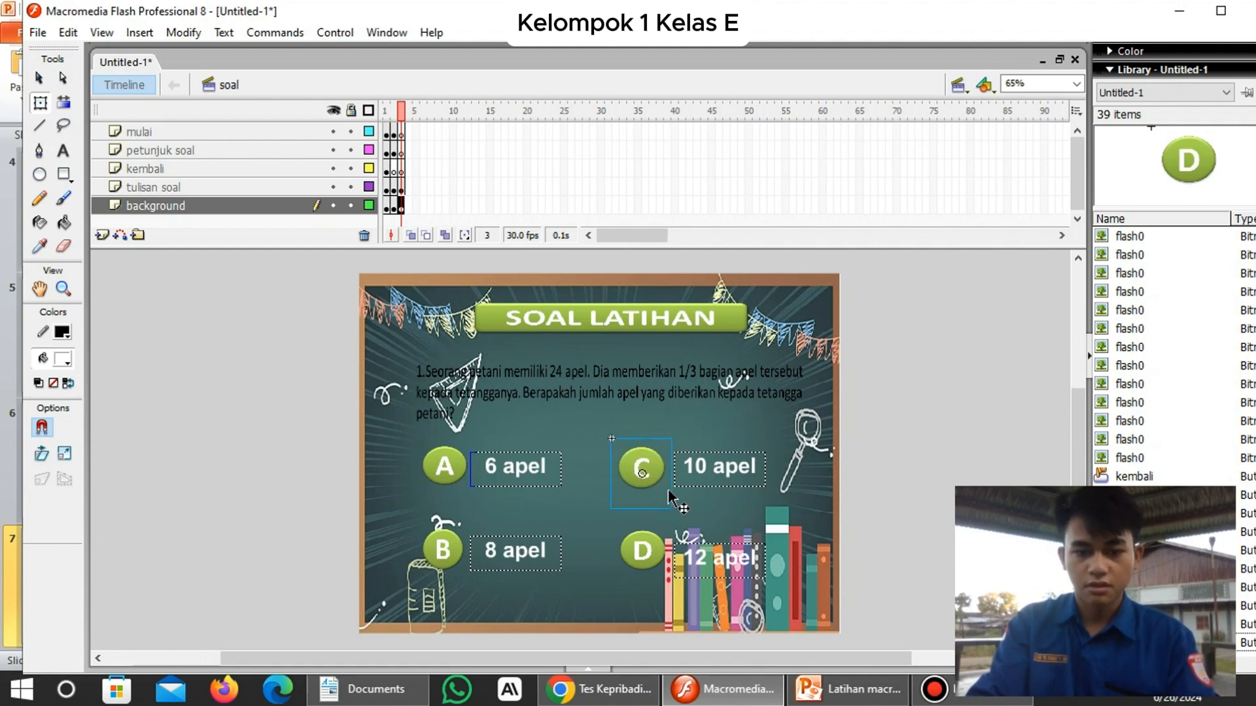
{"action": "left_click", "coordinate": [274, 375]}
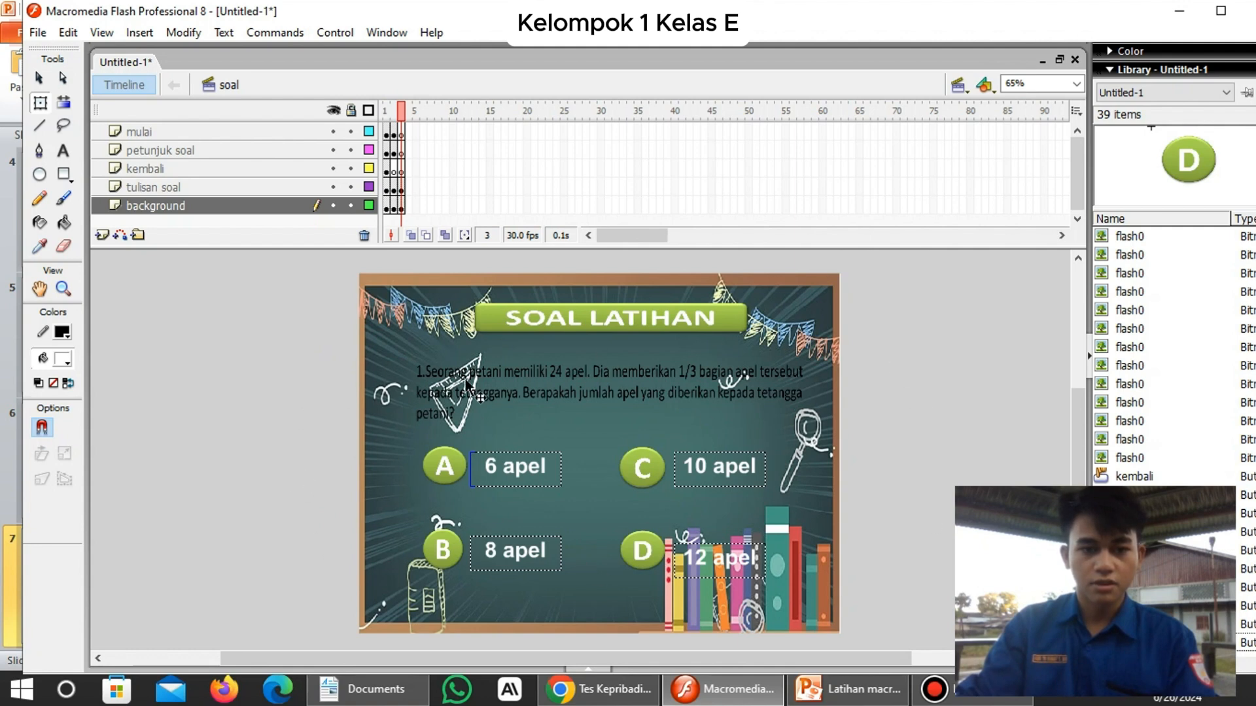
Insert keyframes at frame 4 on all five layers, from mulai to background.
{"action": "right_click", "coordinate": [410, 131]}
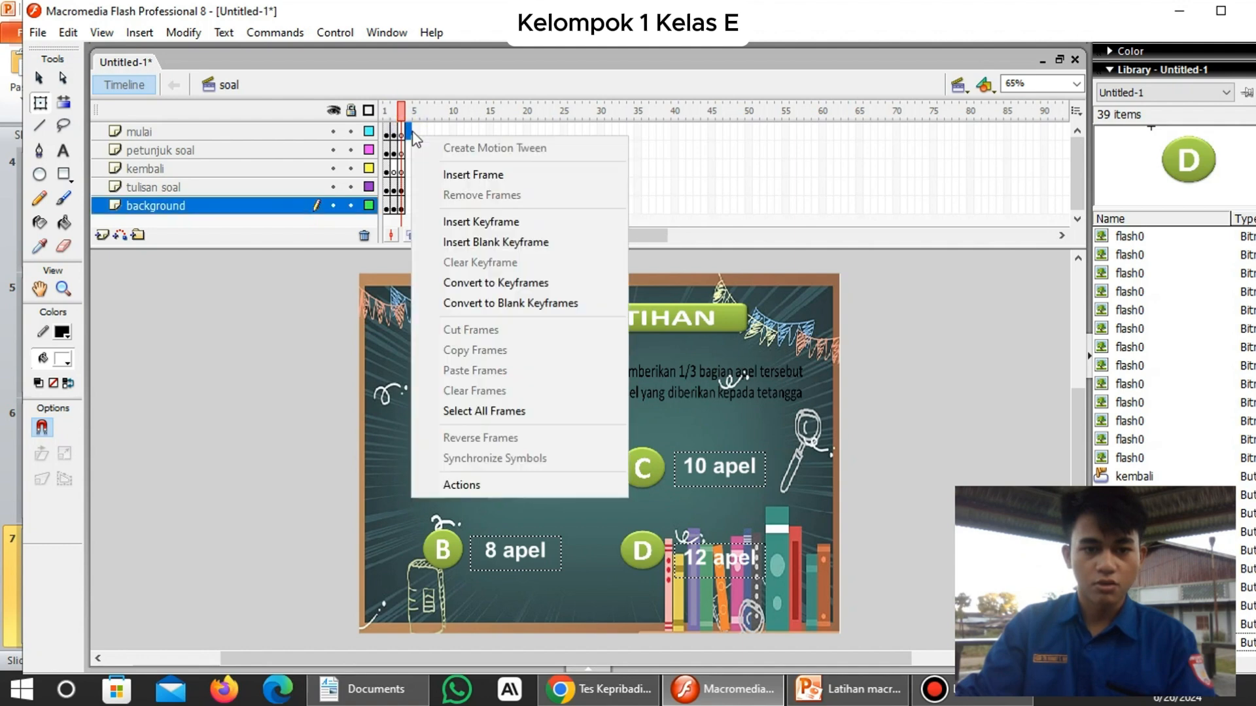
{"action": "left_click", "coordinate": [410, 139]}
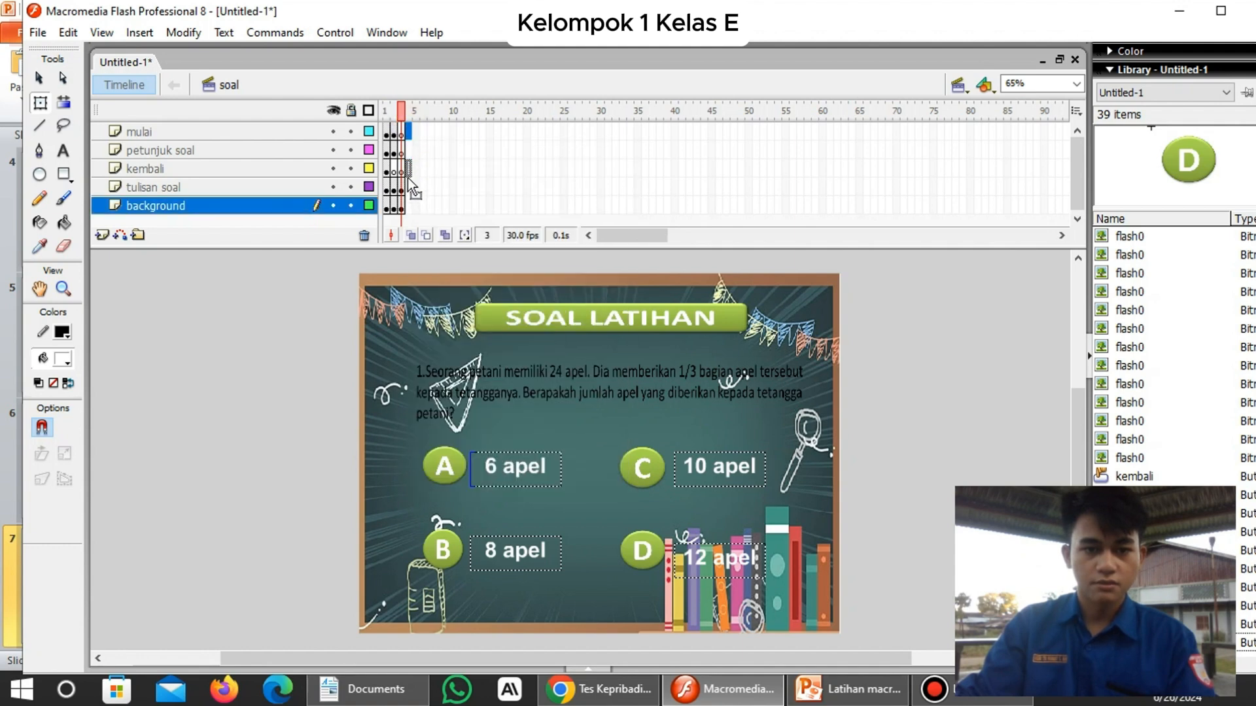
{"action": "left_click_drag", "start_coordinate": [407, 131], "coordinate": [406, 205]}
{"action": "right_click", "coordinate": [407, 205]}
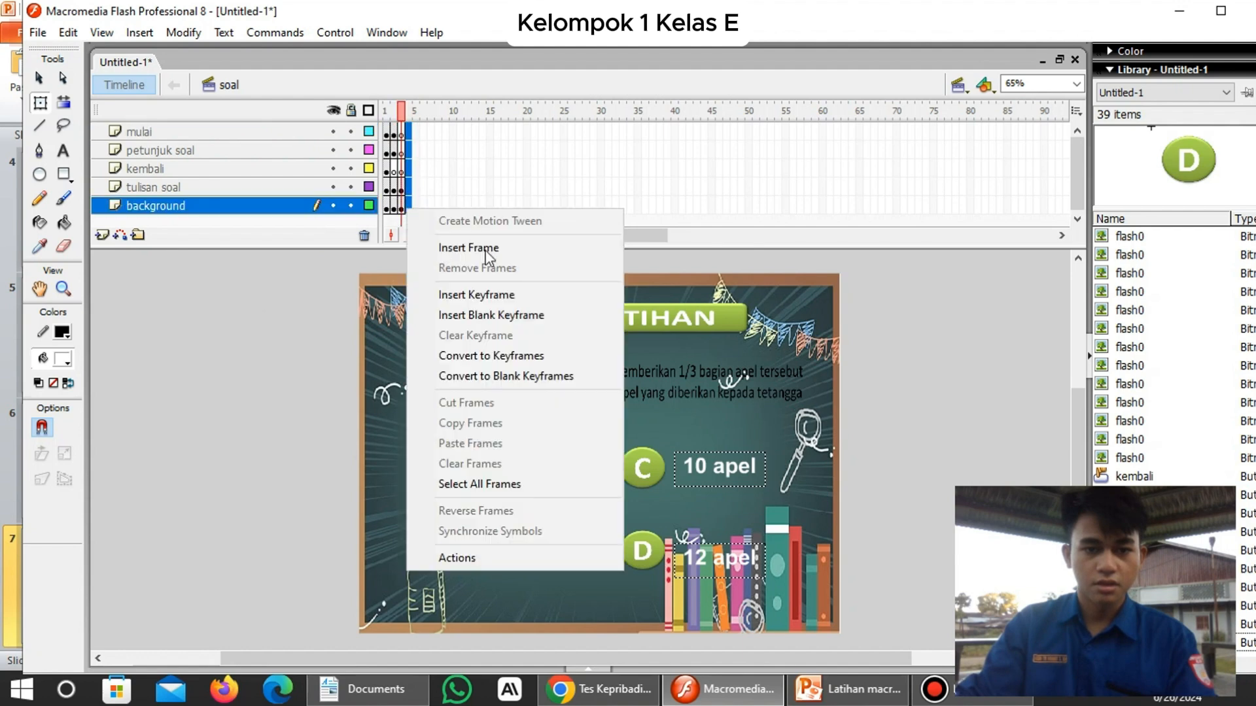
{"action": "left_click", "coordinate": [462, 292]}
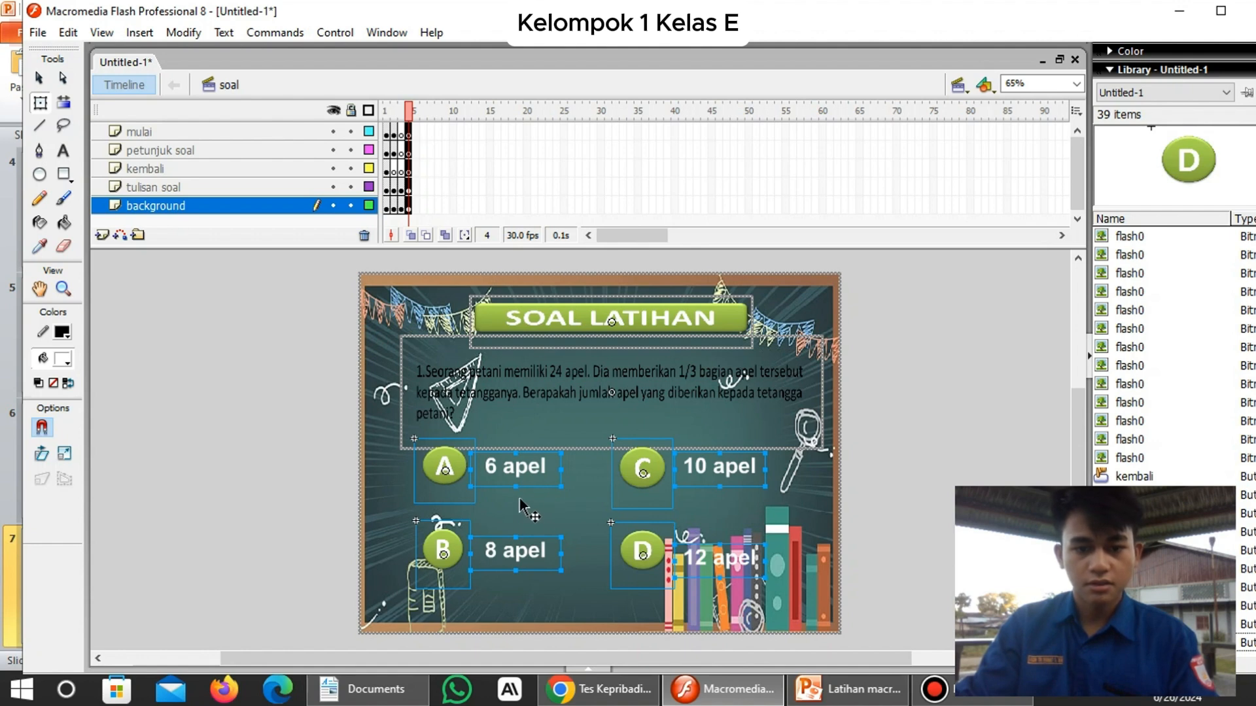
Delete the first question's text about the 24 apples from frame 4.
{"action": "left_click", "coordinate": [571, 417]}
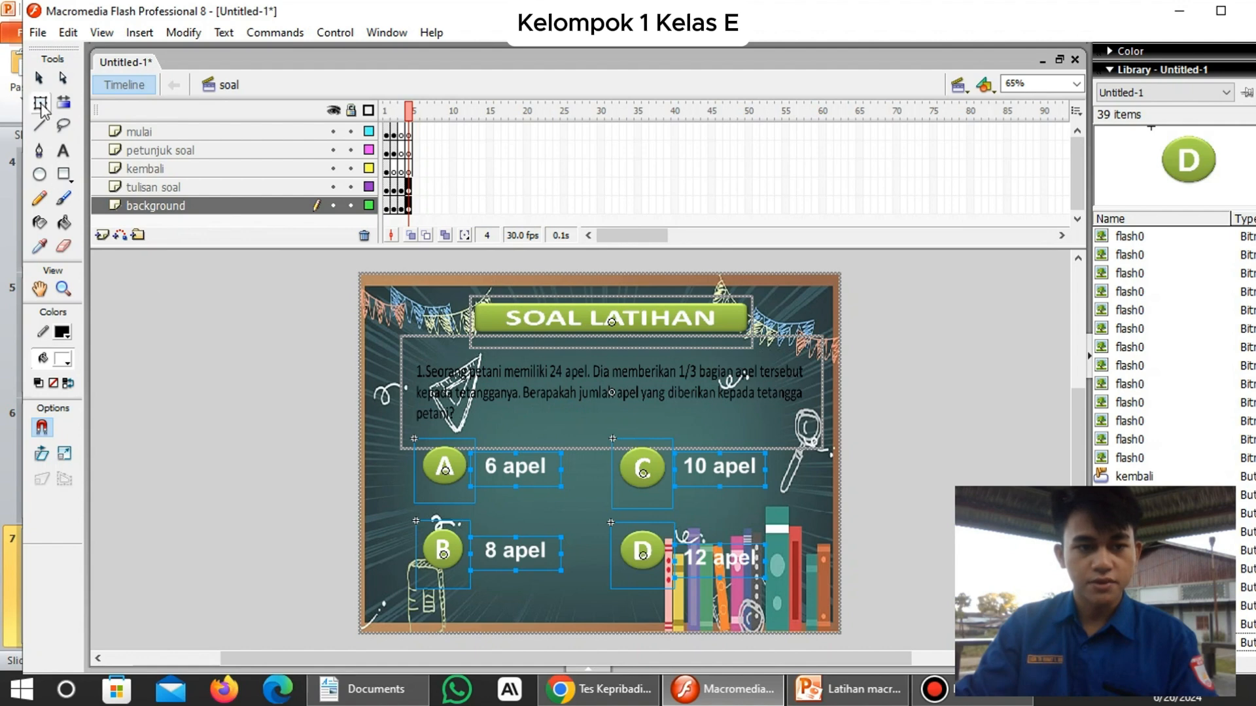
{"action": "left_click", "coordinate": [39, 77]}
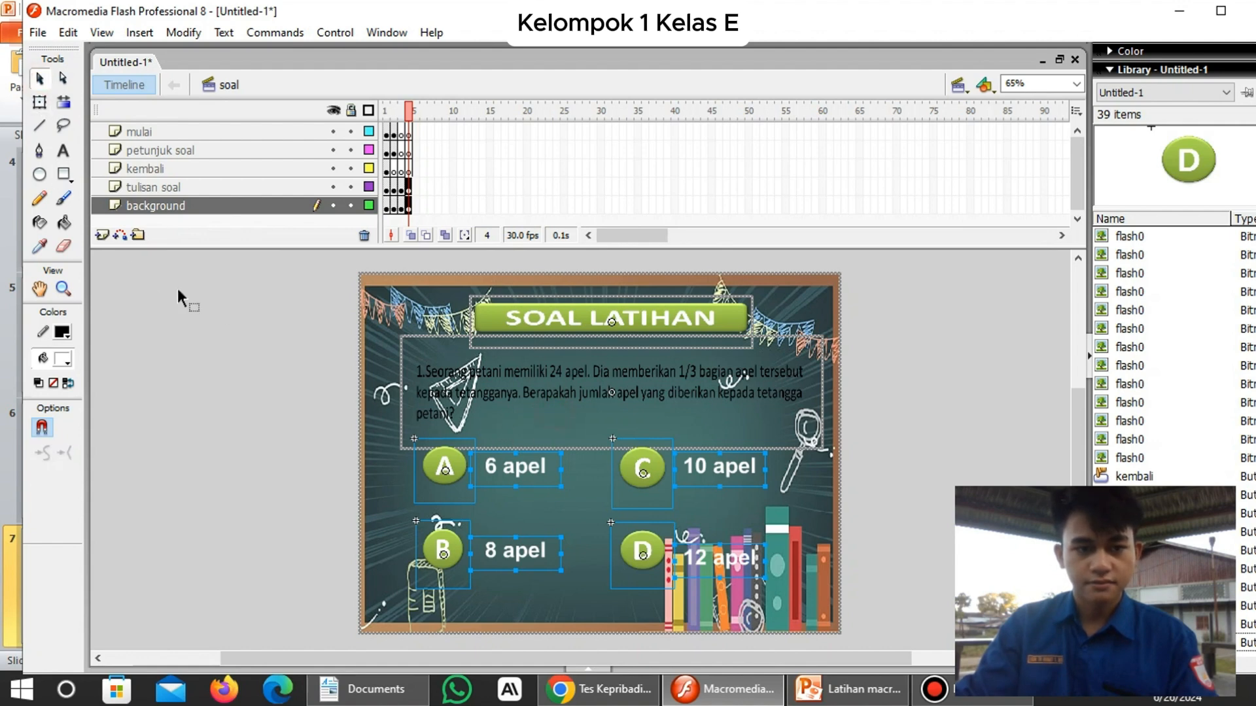
{"action": "left_click", "coordinate": [167, 327]}
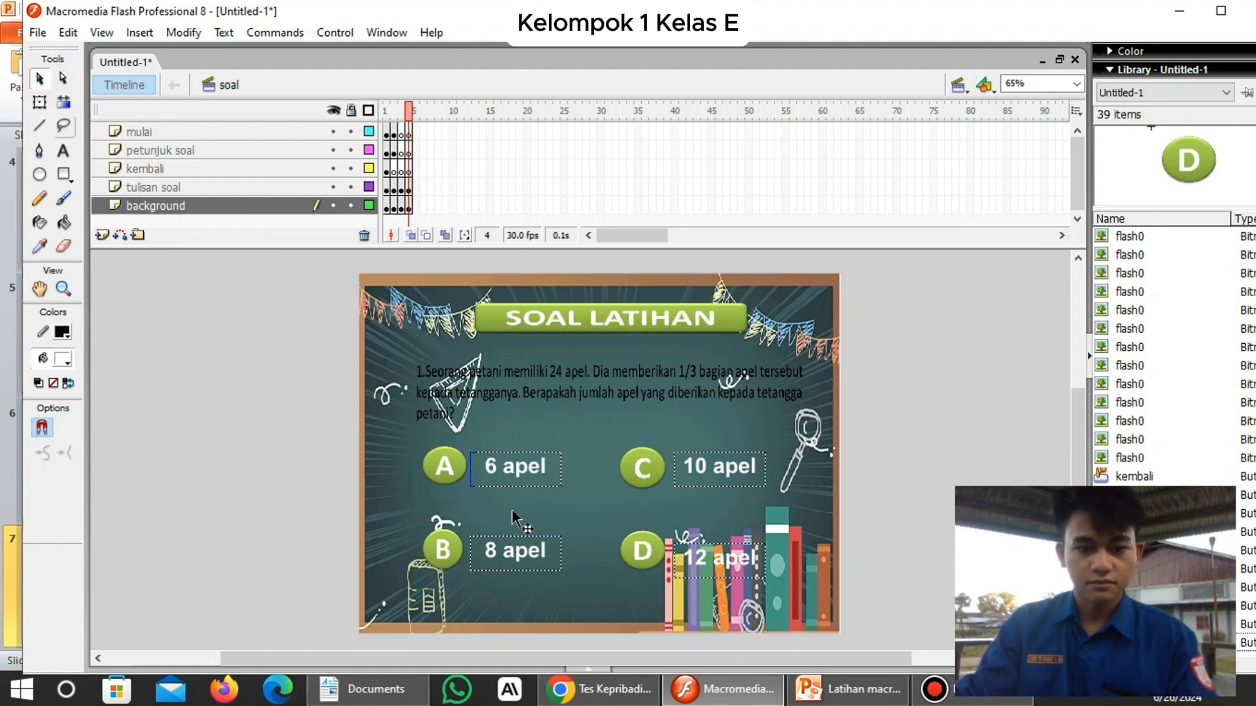
{"action": "left_click", "coordinate": [582, 389]}
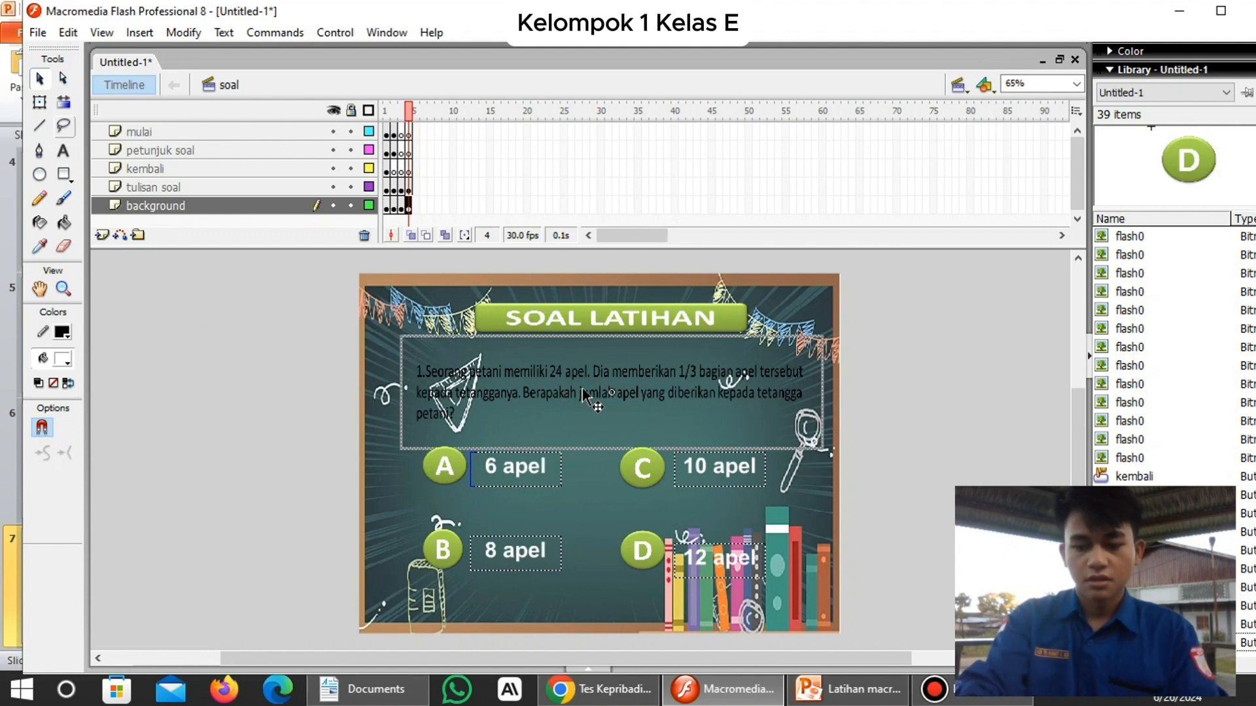
{"action": "key", "text": "Delete"}
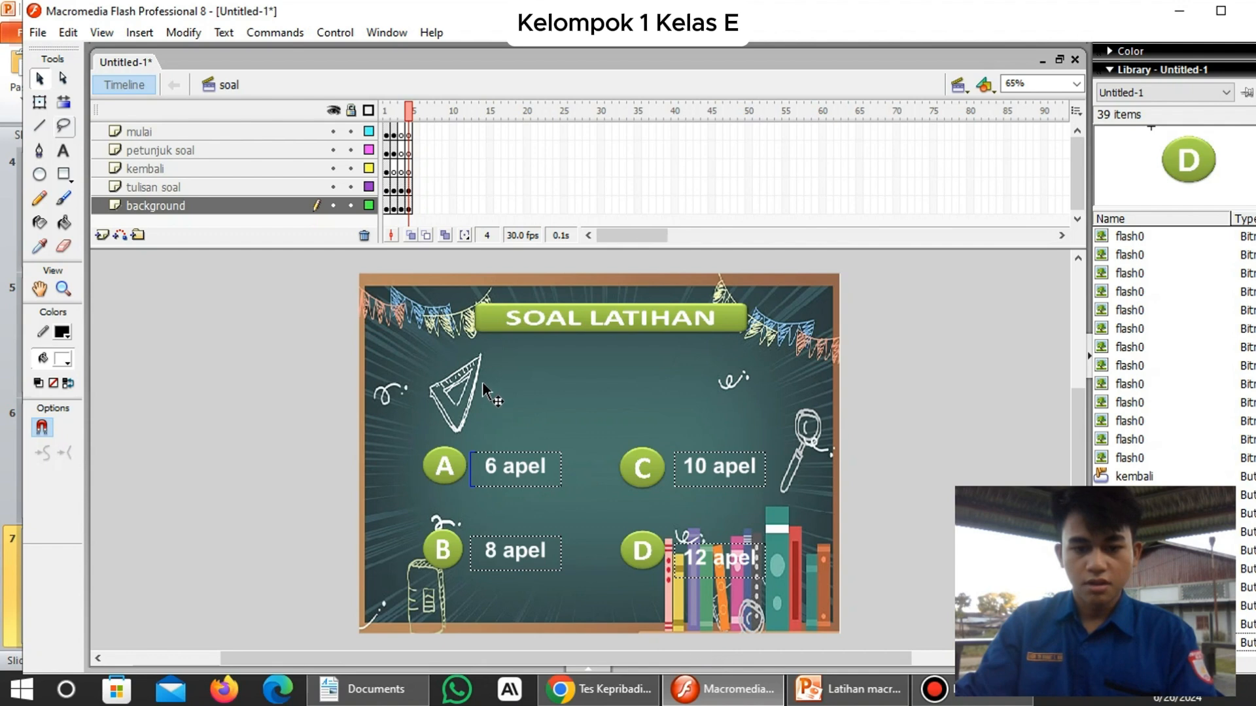
Copy the question 2 text from slide 8 in PowerPoint and paste it into frame 4 of the Flash scene, above the answers.
{"action": "left_click", "coordinate": [847, 689]}
{"action": "scroll", "coordinate": [352, 504], "scroll_direction": "down", "scroll_amount": 1}
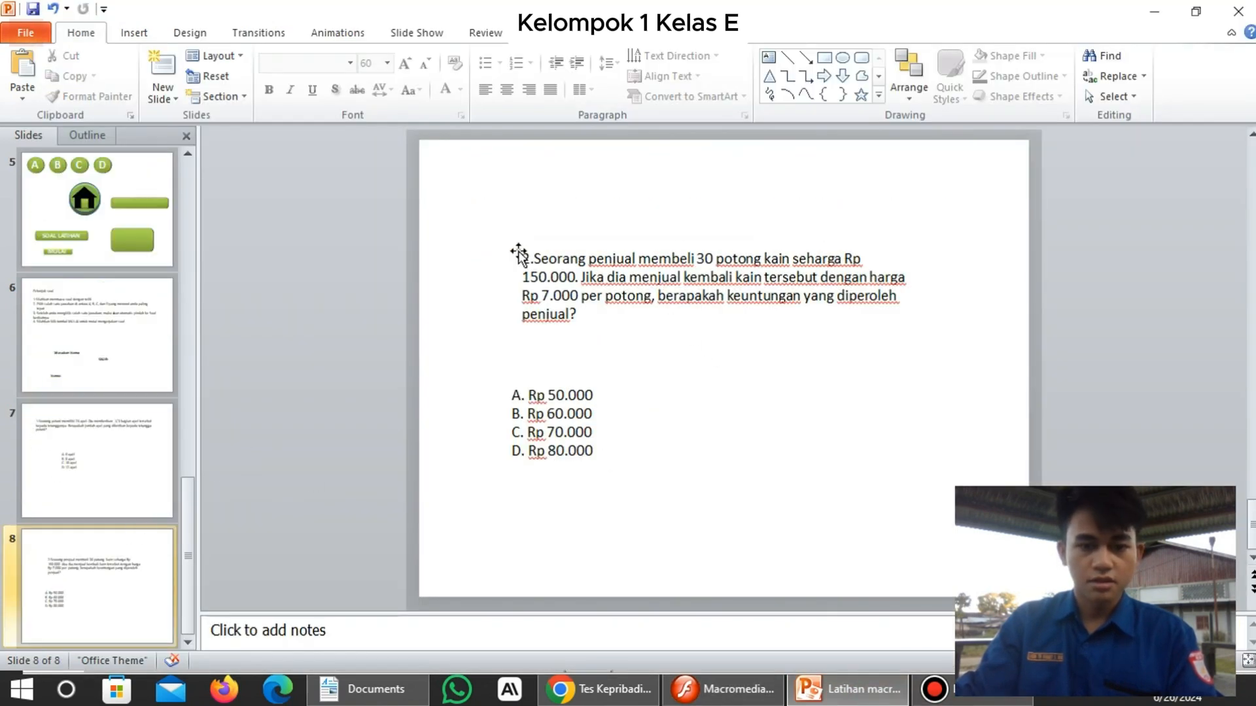
{"action": "left_click_drag", "start_coordinate": [524, 259], "coordinate": [812, 339]}
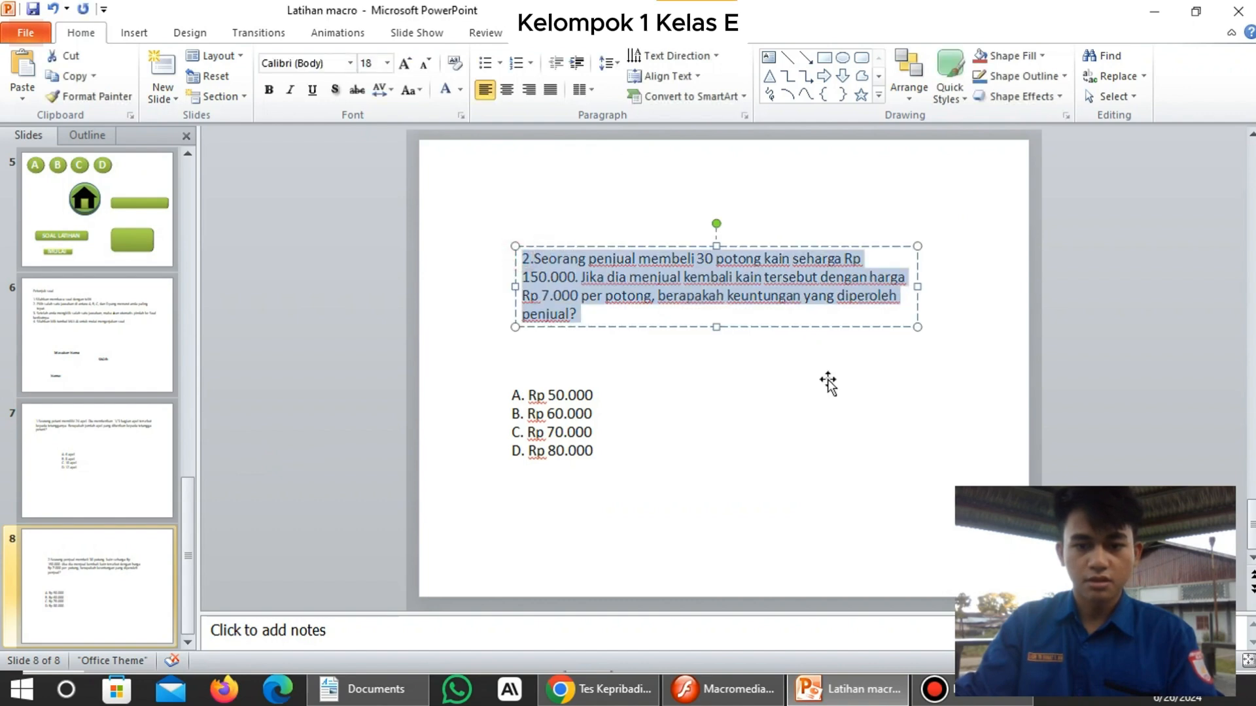
{"action": "key", "text": "ctrl+c"}
{"action": "left_click", "coordinate": [720, 689]}
{"action": "key", "text": "ctrl+v"}
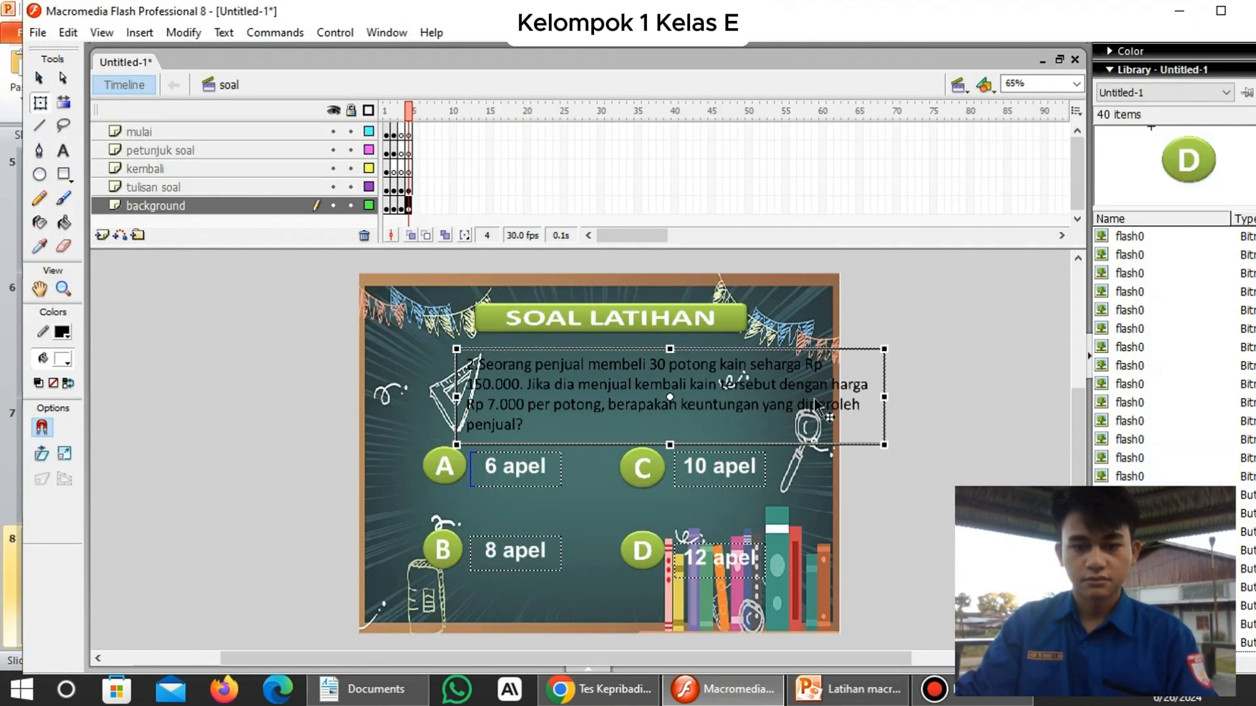
{"action": "left_click_drag", "start_coordinate": [816, 405], "coordinate": [742, 399]}
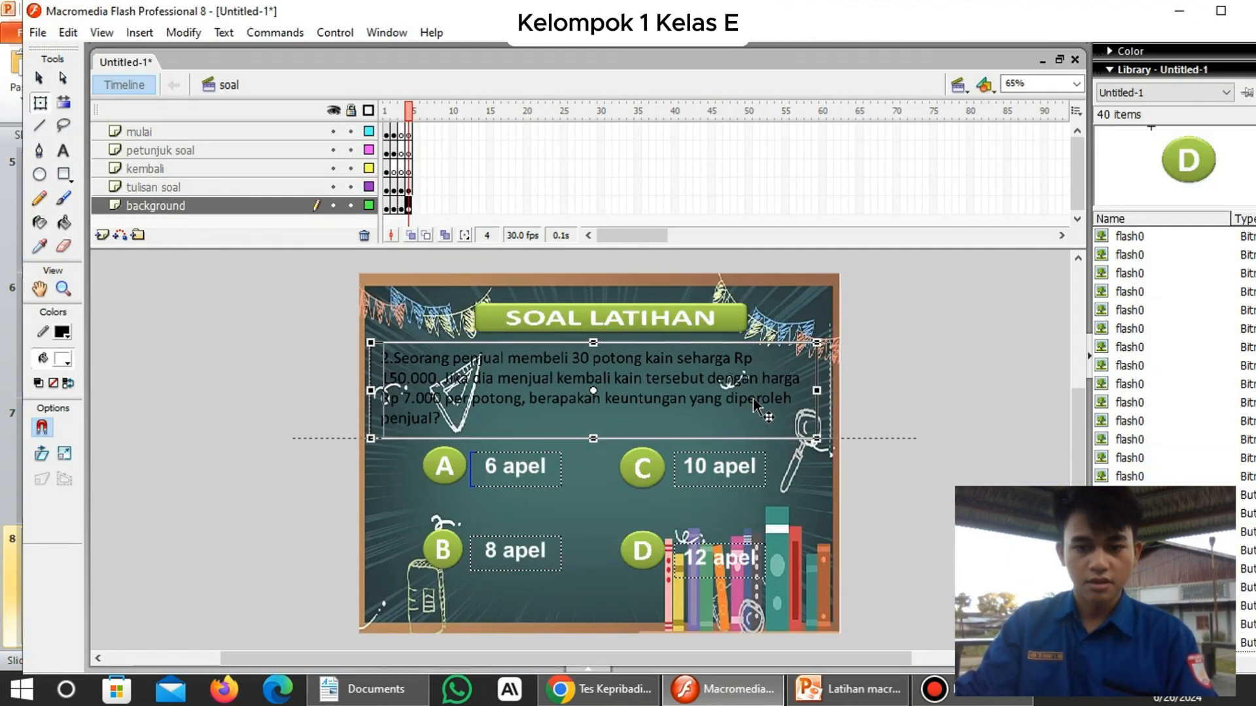
Replace the A–D answer texts in frame 4 with Rp 50.000, Rp 60.000, Rp.70.000 and Rp.80.000, widening the text boxes to fit each on one line.
{"action": "double_click", "coordinate": [549, 469]}
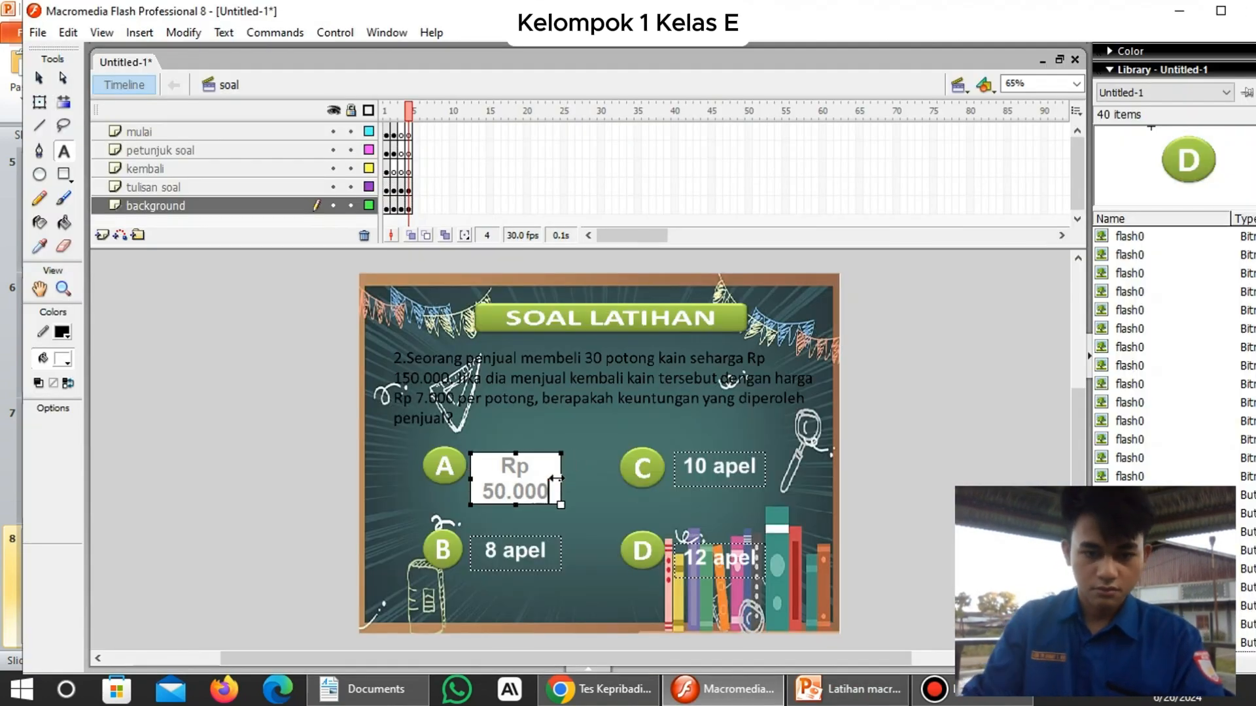
{"action": "left_click_drag", "start_coordinate": [560, 479], "coordinate": [575, 478]}
{"action": "left_click", "coordinate": [549, 554]}
{"action": "type", "text": "Rp 60.000"}
{"action": "left_click_drag", "start_coordinate": [561, 563], "coordinate": [577, 562]}
{"action": "left_click", "coordinate": [746, 469]}
{"action": "type", "text": "Rp.70.000"}
{"action": "left_click_drag", "start_coordinate": [765, 479], "coordinate": [790, 479]}
{"action": "left_click", "coordinate": [758, 560]}
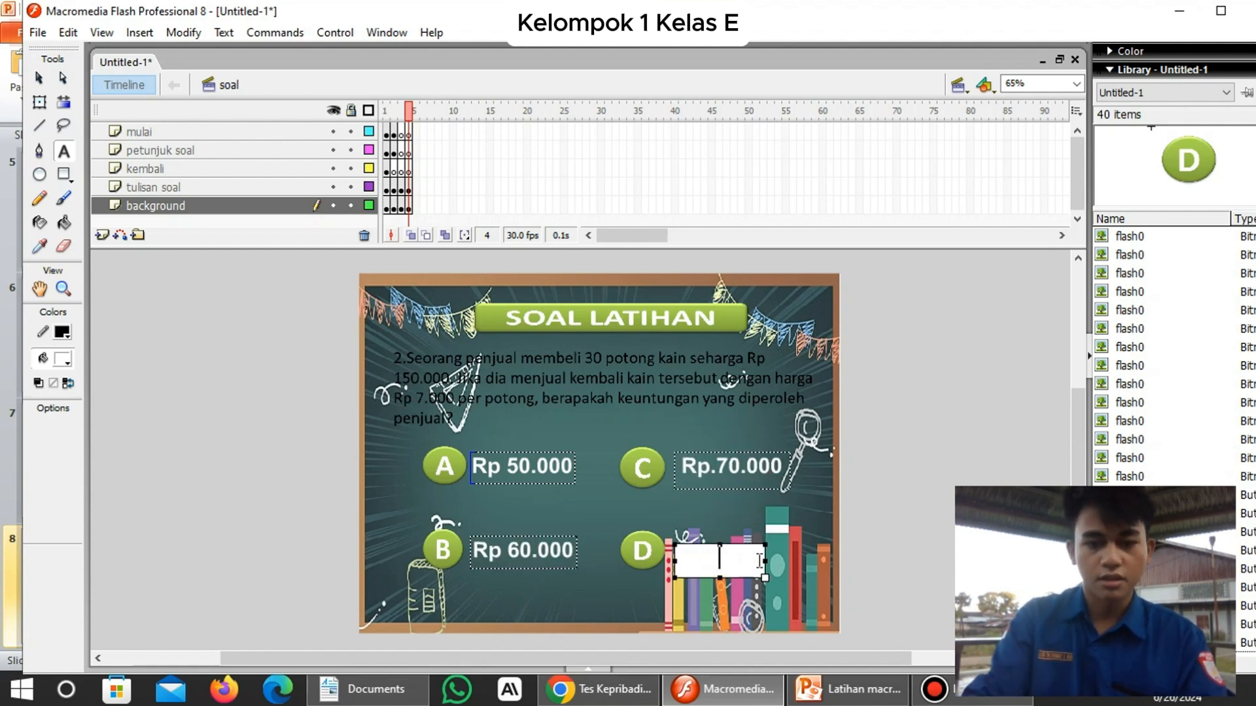
{"action": "type", "text": "Rp.80.000"}
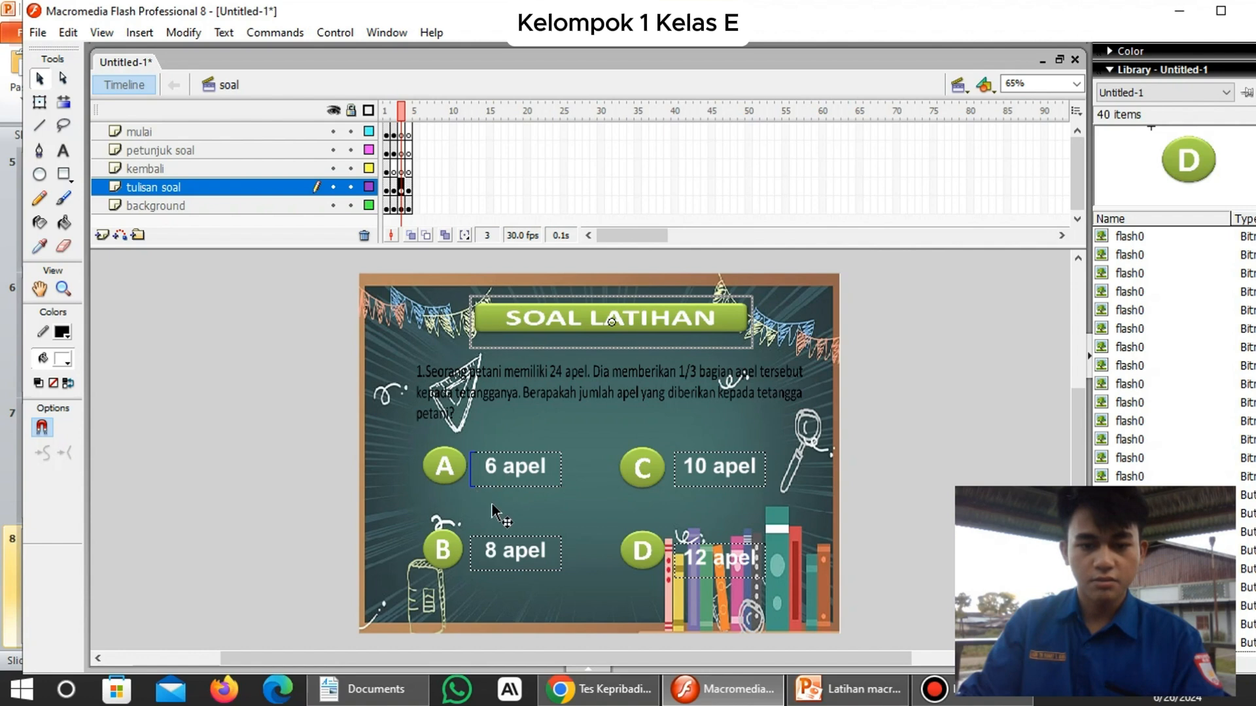
Open the B button's script in frame 3 for direct editing with Script Assist turned off.
{"action": "left_click", "coordinate": [443, 551]}
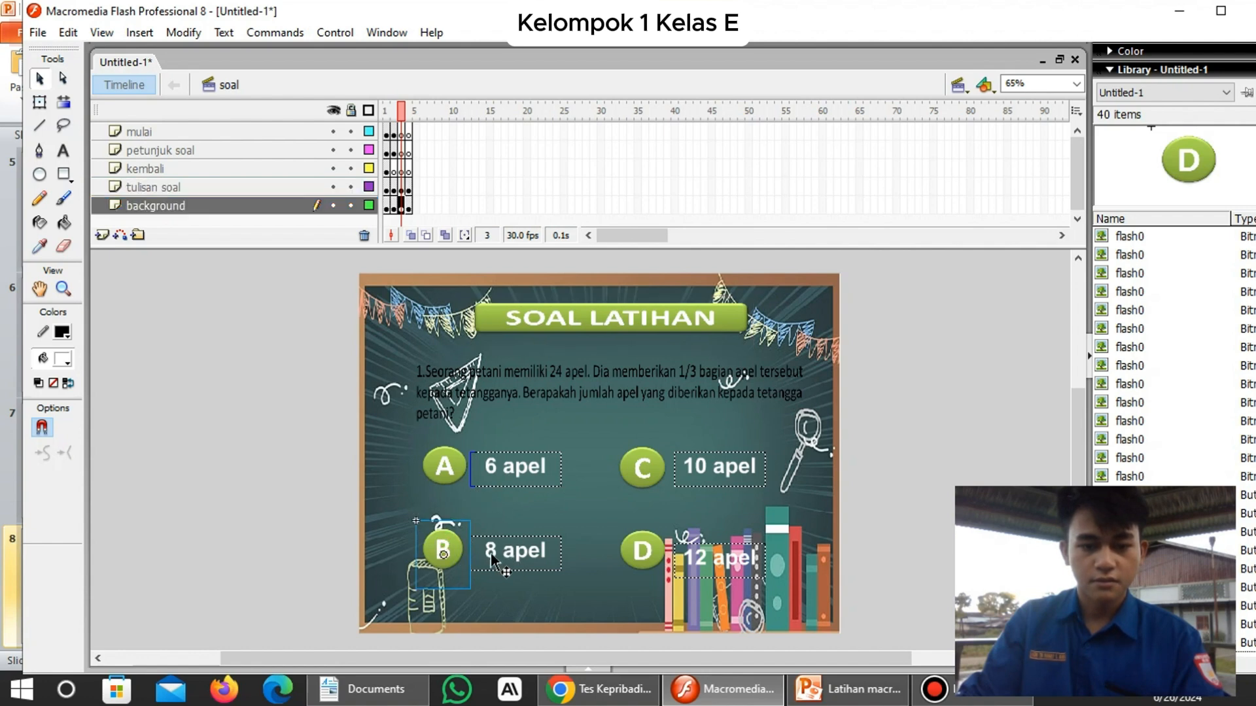
{"action": "right_click", "coordinate": [445, 544]}
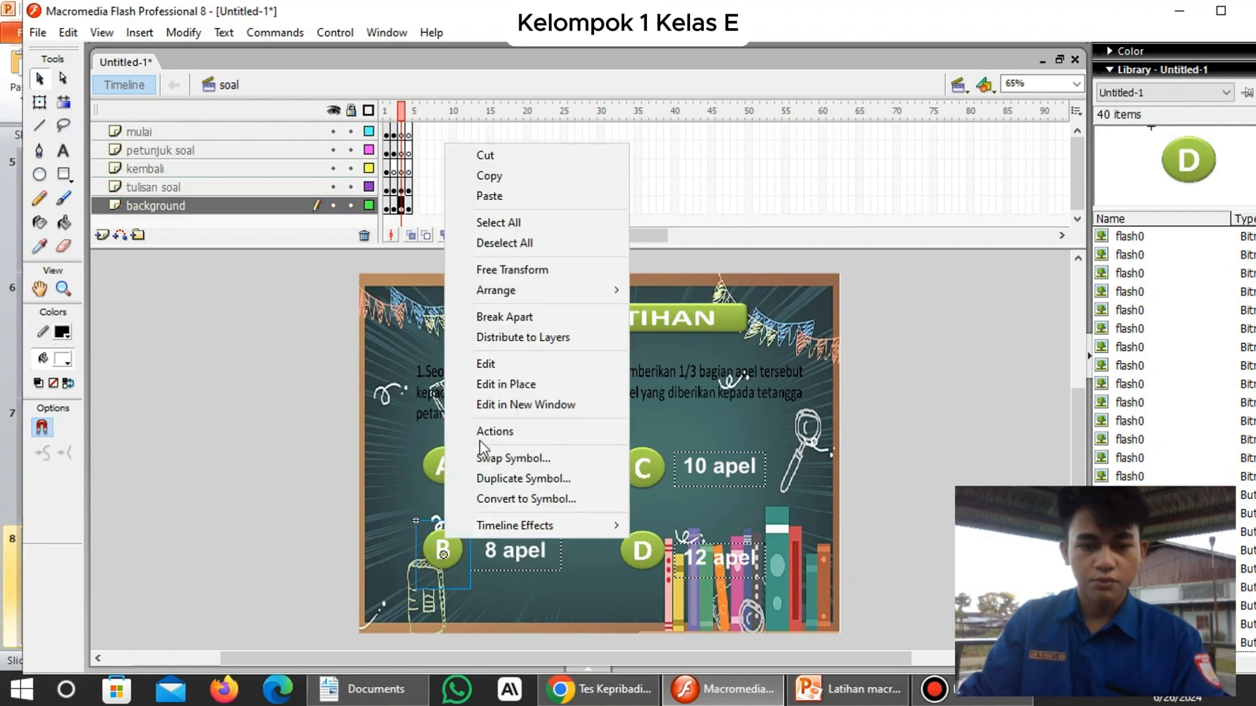
{"action": "mouse_move", "coordinate": [468, 526]}
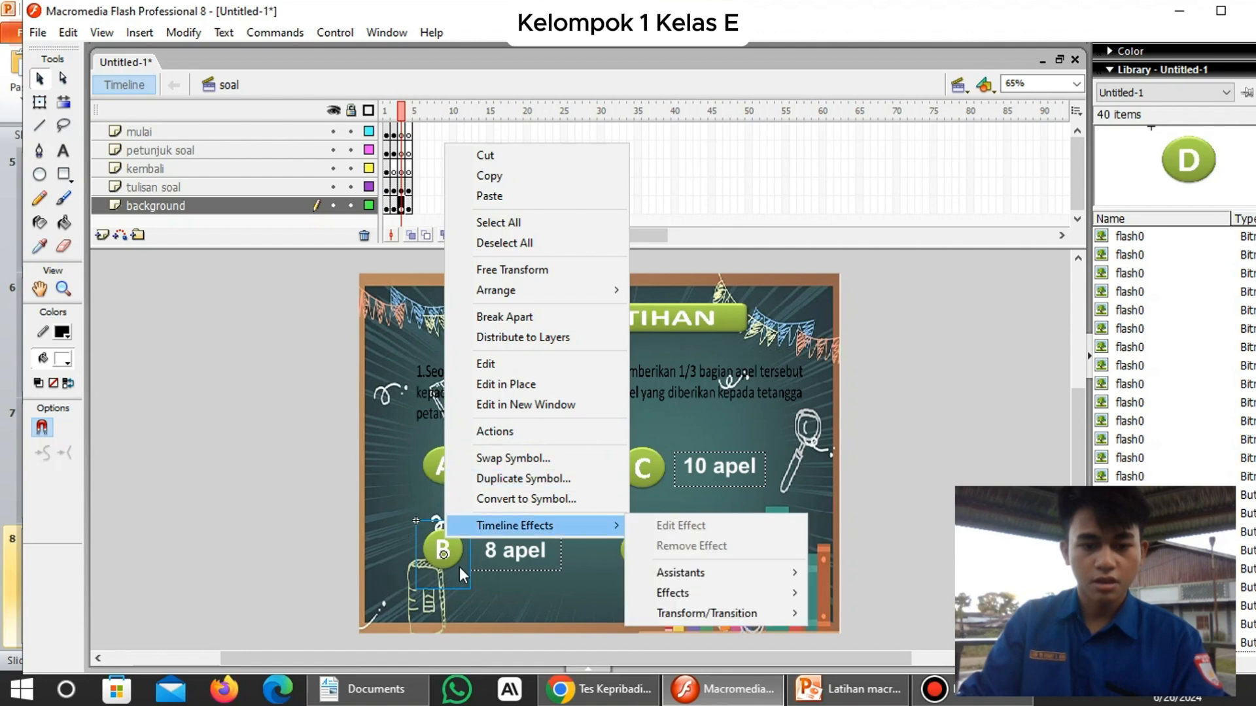
{"action": "left_click", "coordinate": [513, 431]}
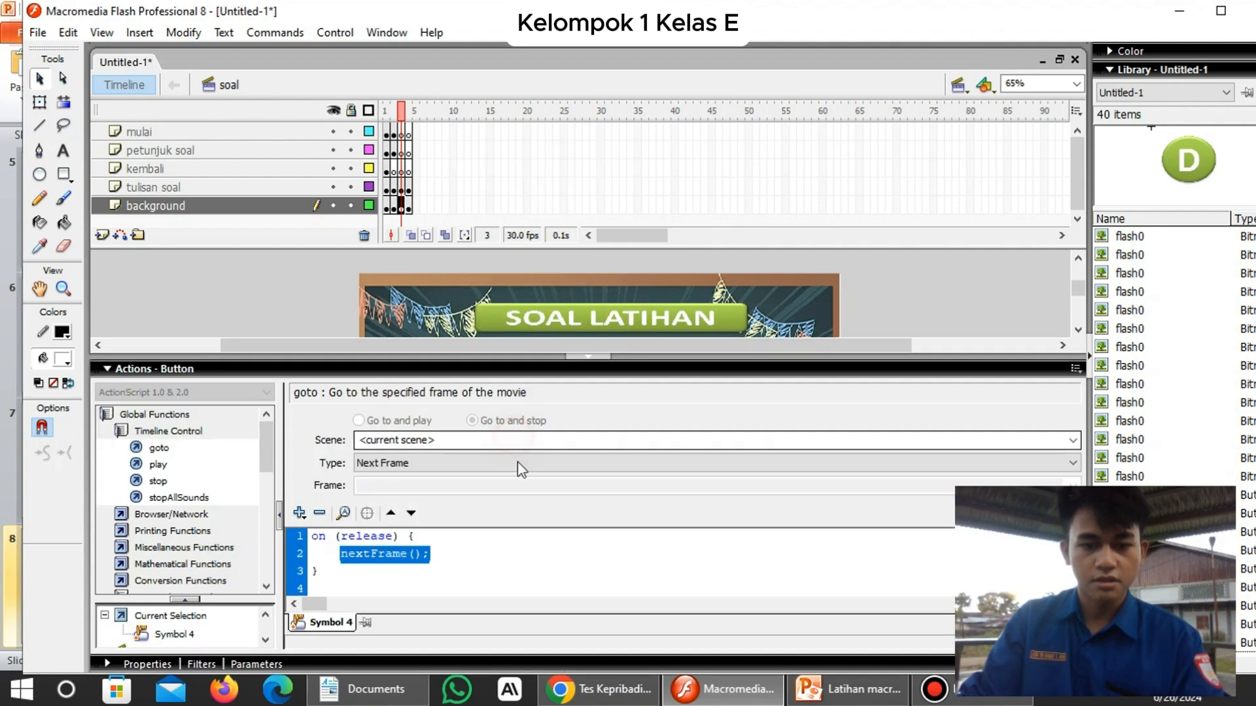
{"action": "left_click", "coordinate": [443, 542]}
{"action": "left_click", "coordinate": [443, 541]}
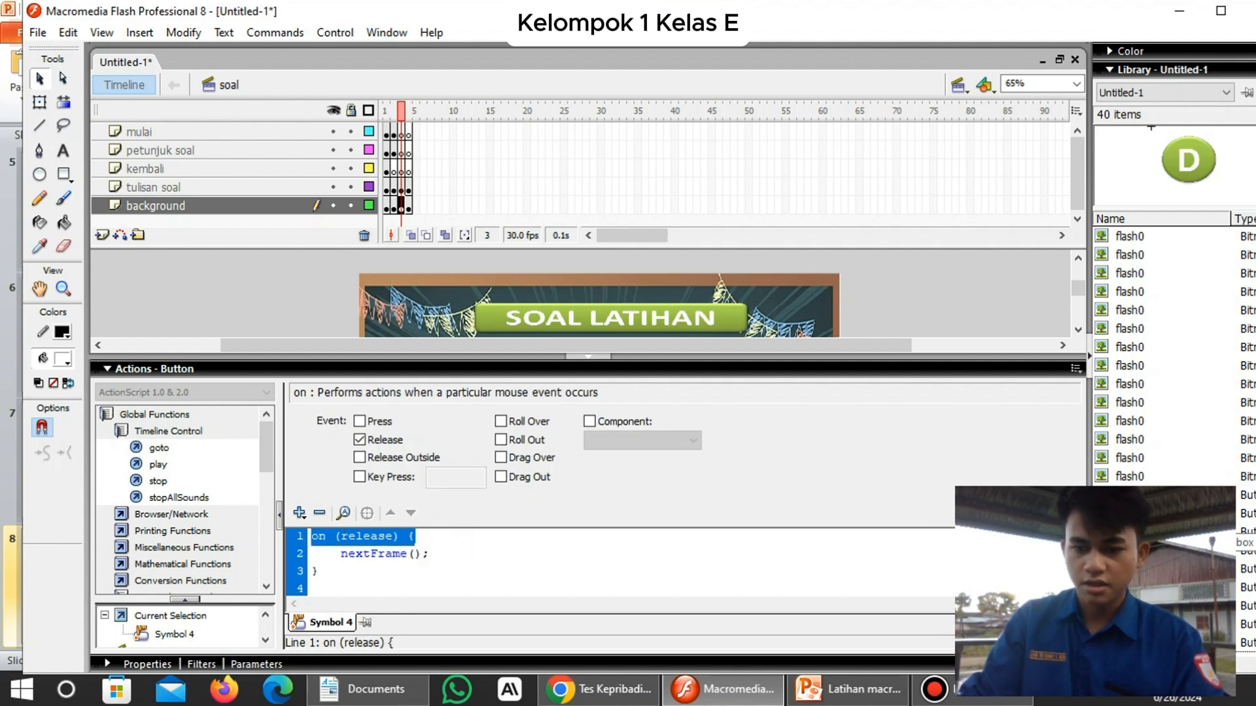
{"action": "key", "text": "ctrl+shift+e"}
Add the line benar++; above nextFrame(); in the frame 3 B button's release script and collapse the script editor.
{"action": "left_click_drag", "start_coordinate": [425, 417], "coordinate": [428, 427]}
{"action": "key", "text": "Right"}
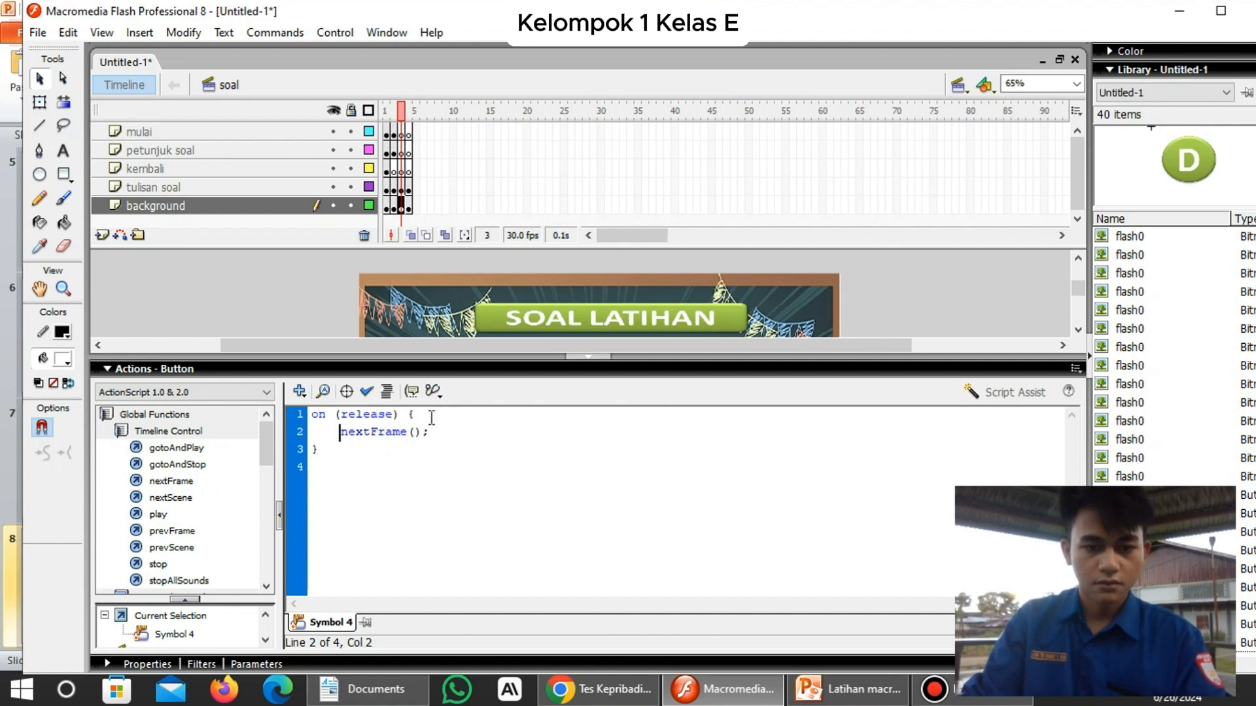
{"action": "key", "text": "Return"}
{"action": "key", "text": "Up"}
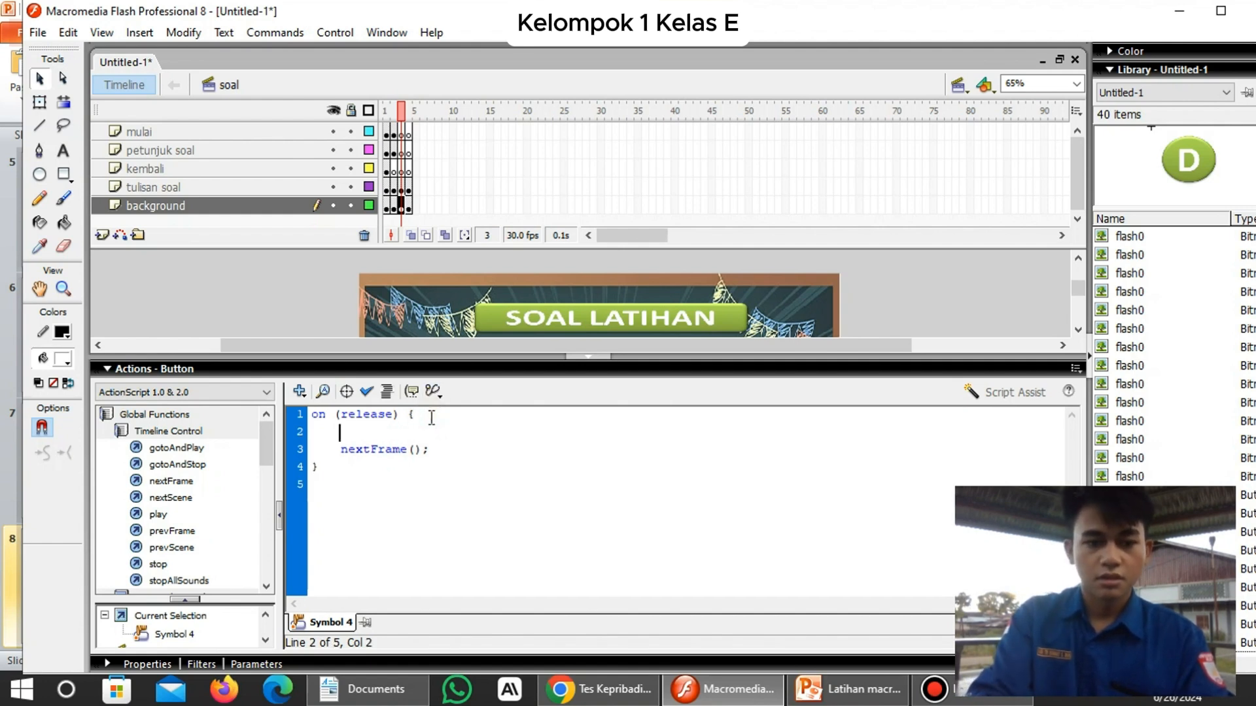
{"action": "type", "text": "t"}
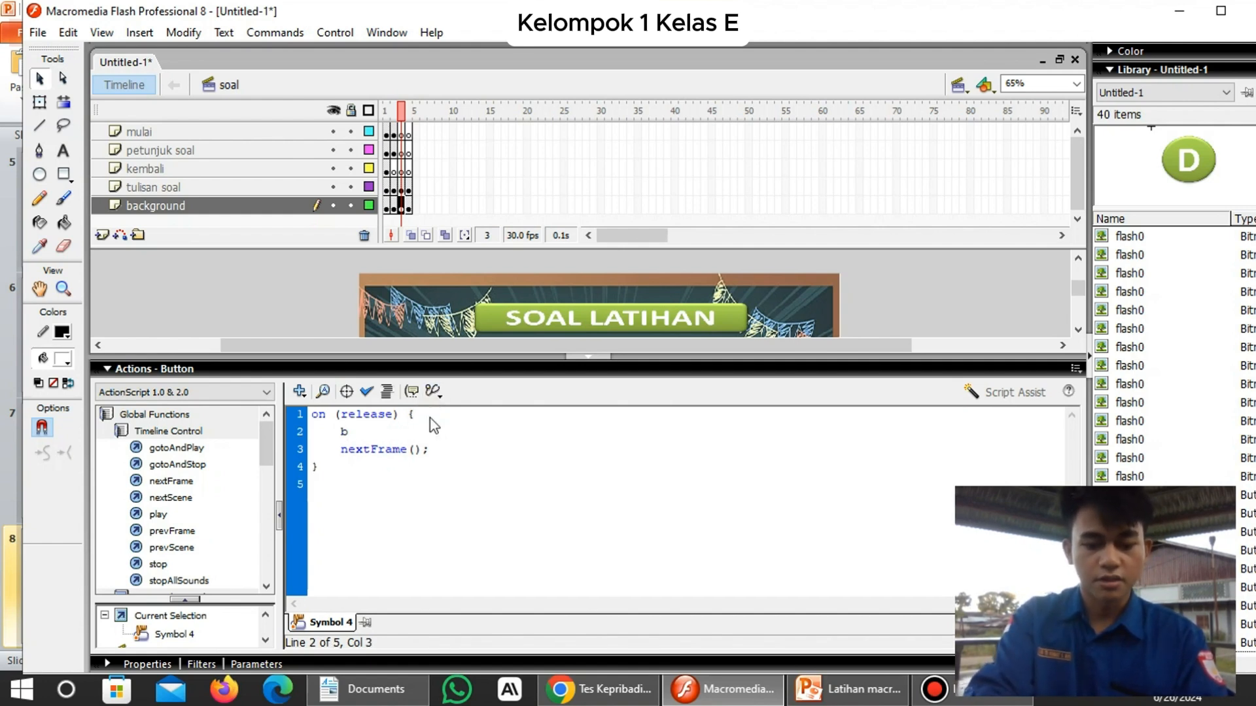
{"action": "type", "text": "enar"}
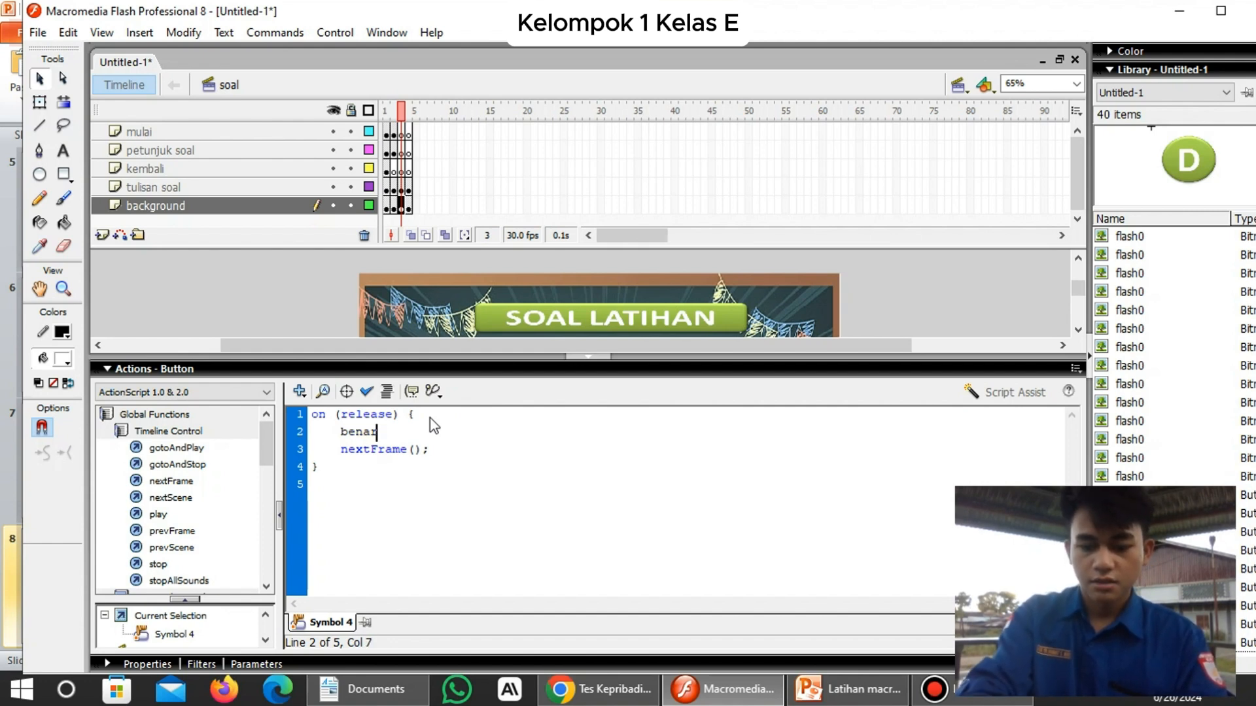
{"action": "type", "text": "++;"}
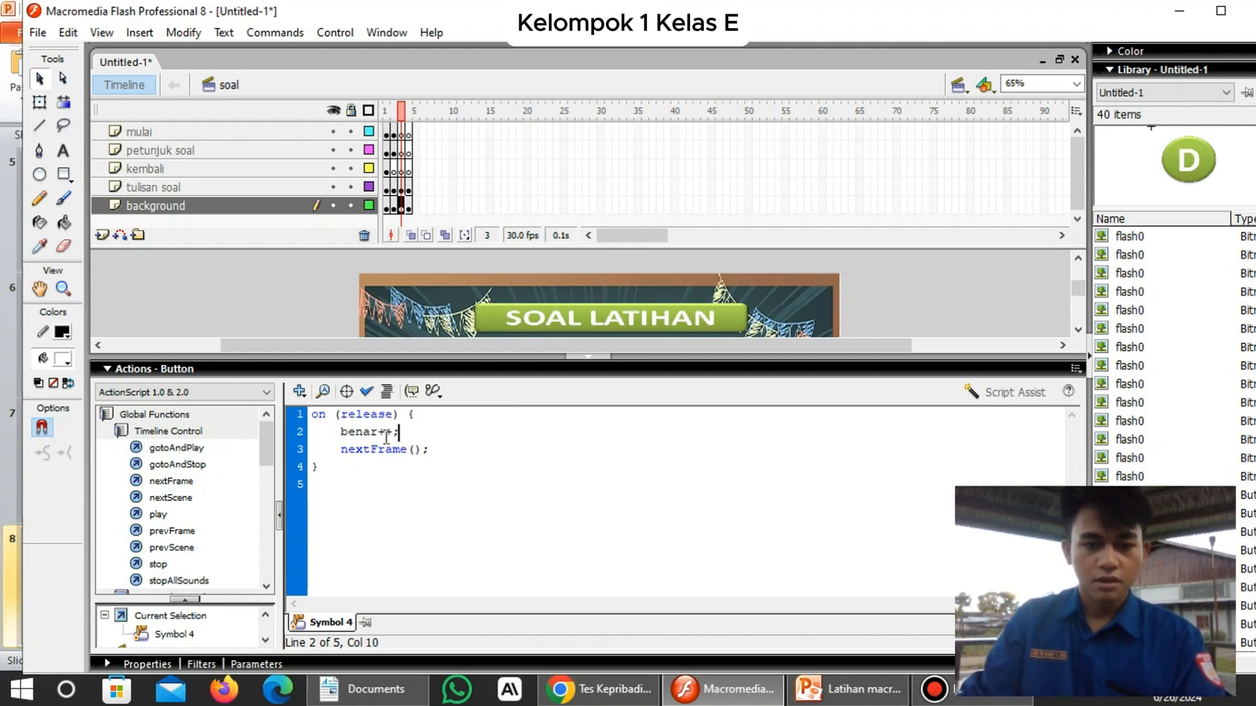
{"action": "left_click", "coordinate": [598, 359]}
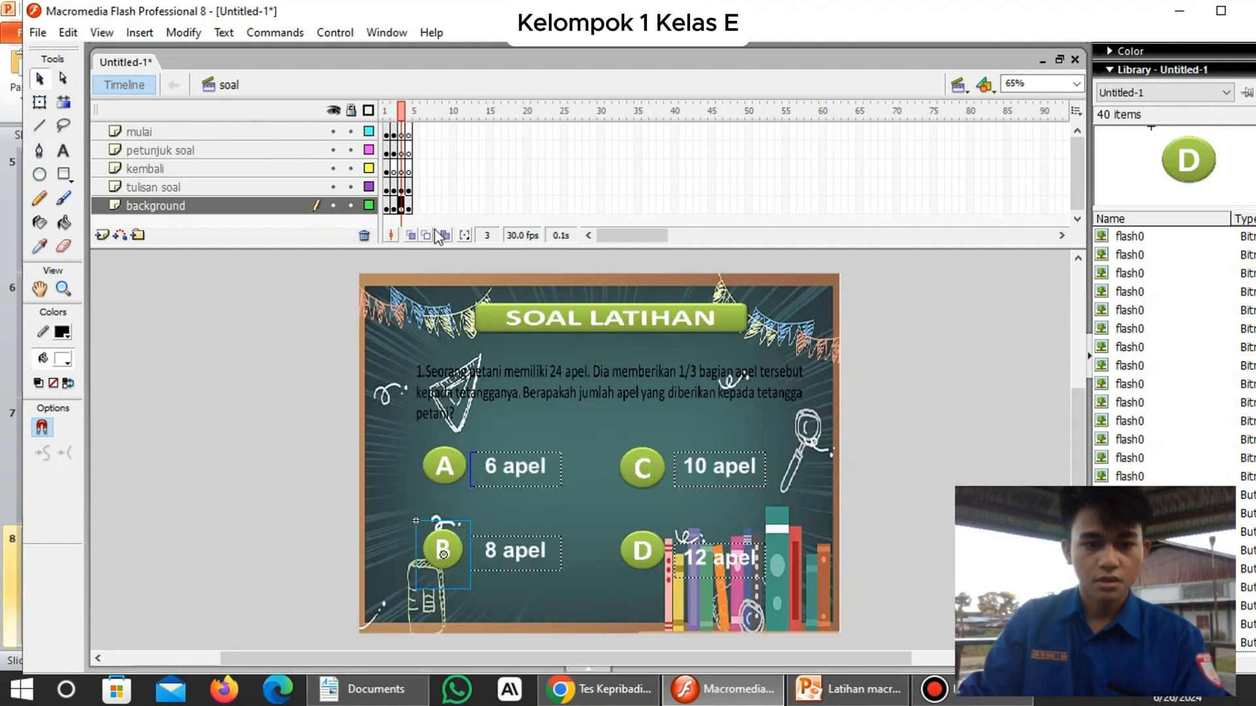
Add the line benar++; above nextFrame(); in the release script of the B button in frame 4.
{"action": "left_click", "coordinate": [612, 318]}
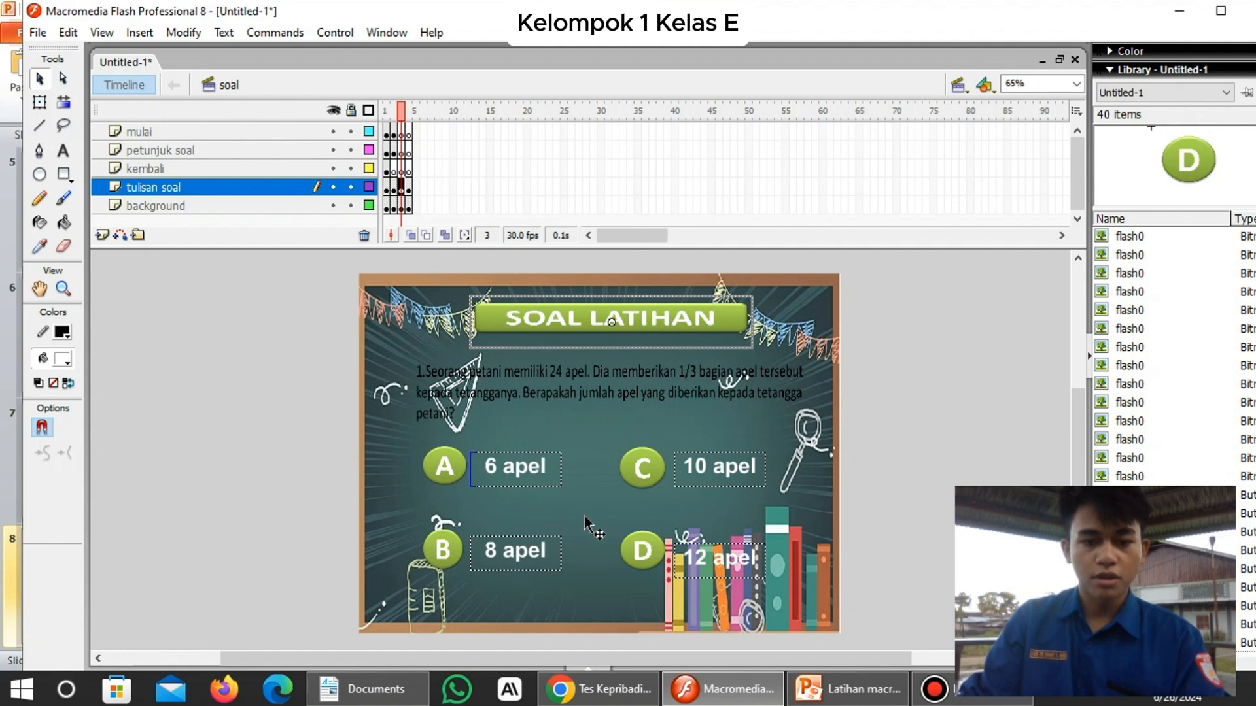
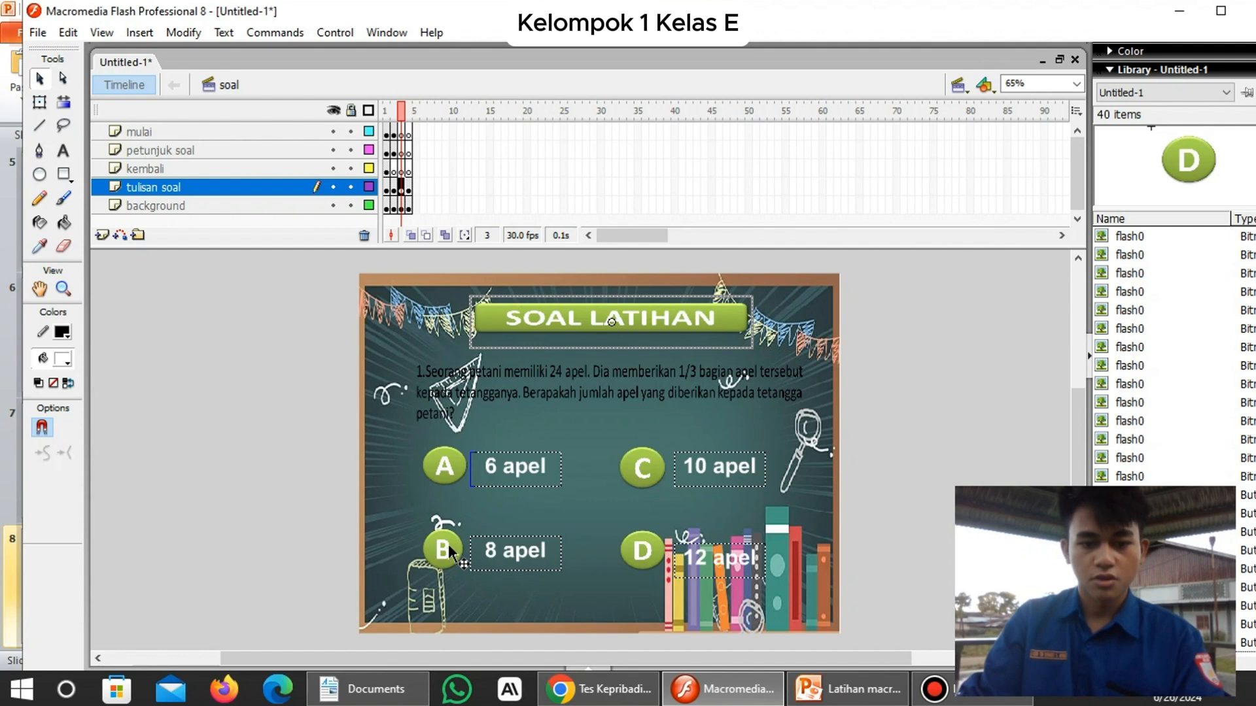
{"action": "left_click", "coordinate": [408, 190]}
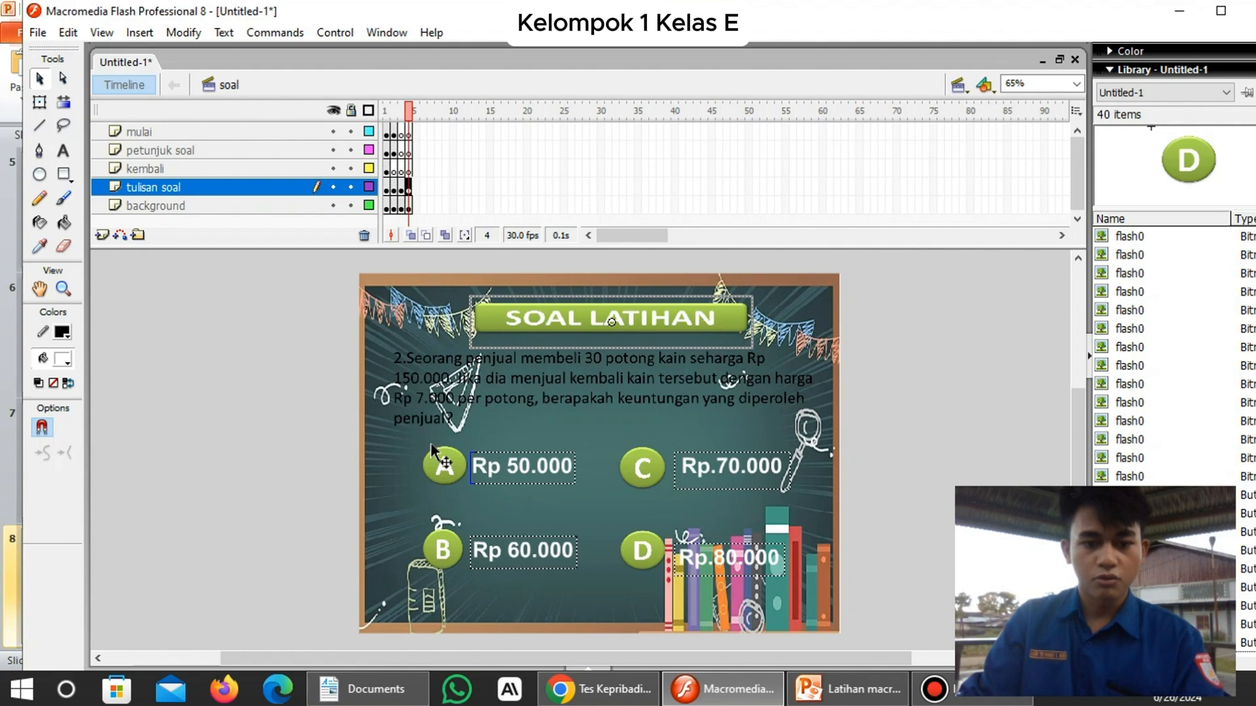
{"action": "left_click", "coordinate": [450, 546]}
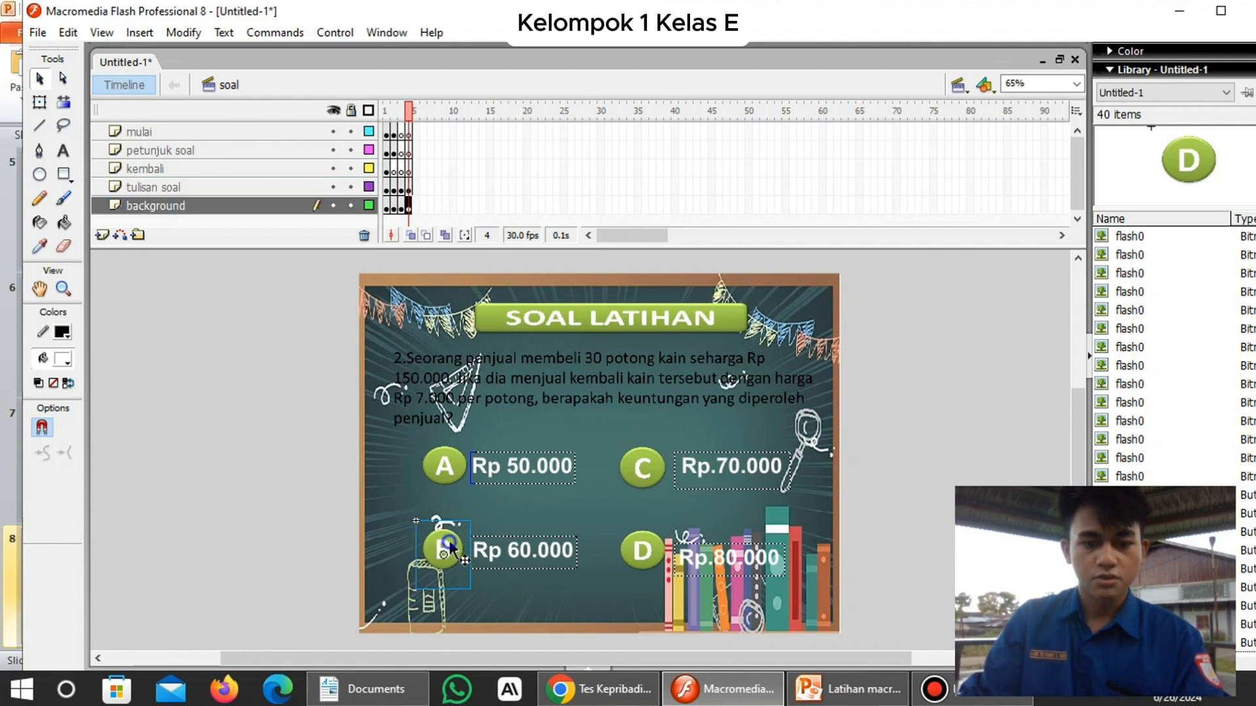
{"action": "right_click", "coordinate": [449, 540]}
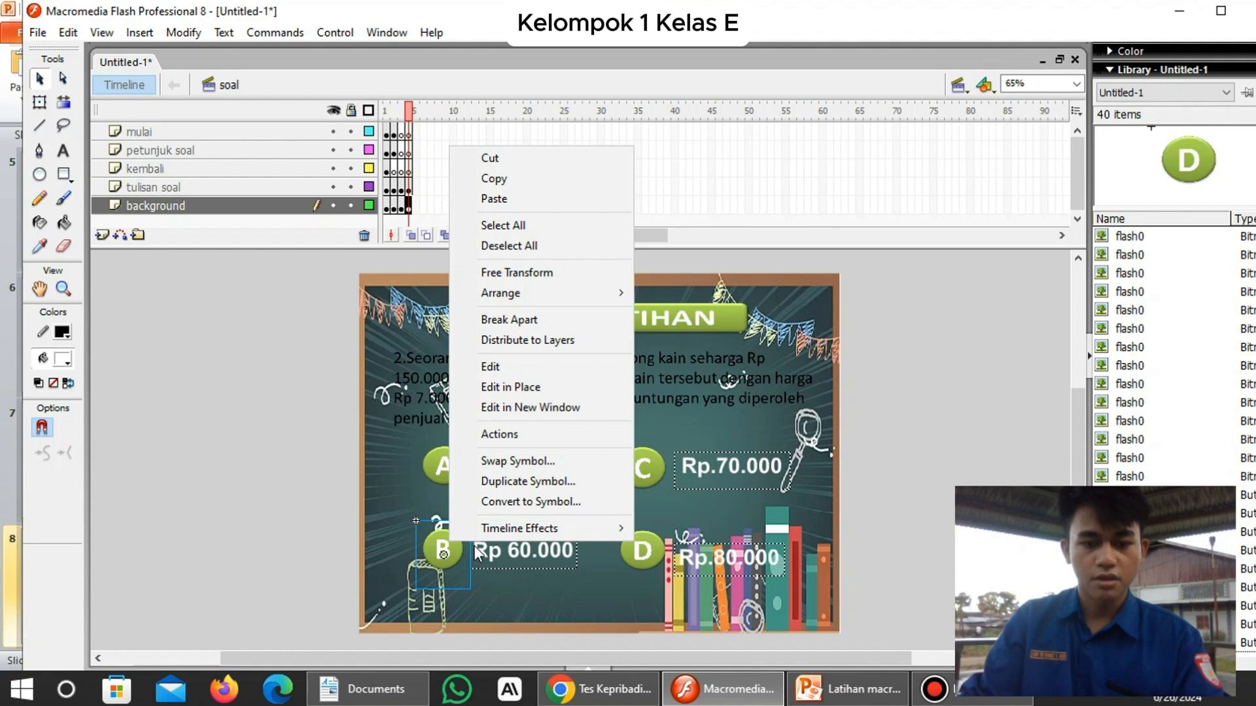
{"action": "left_click", "coordinate": [558, 443]}
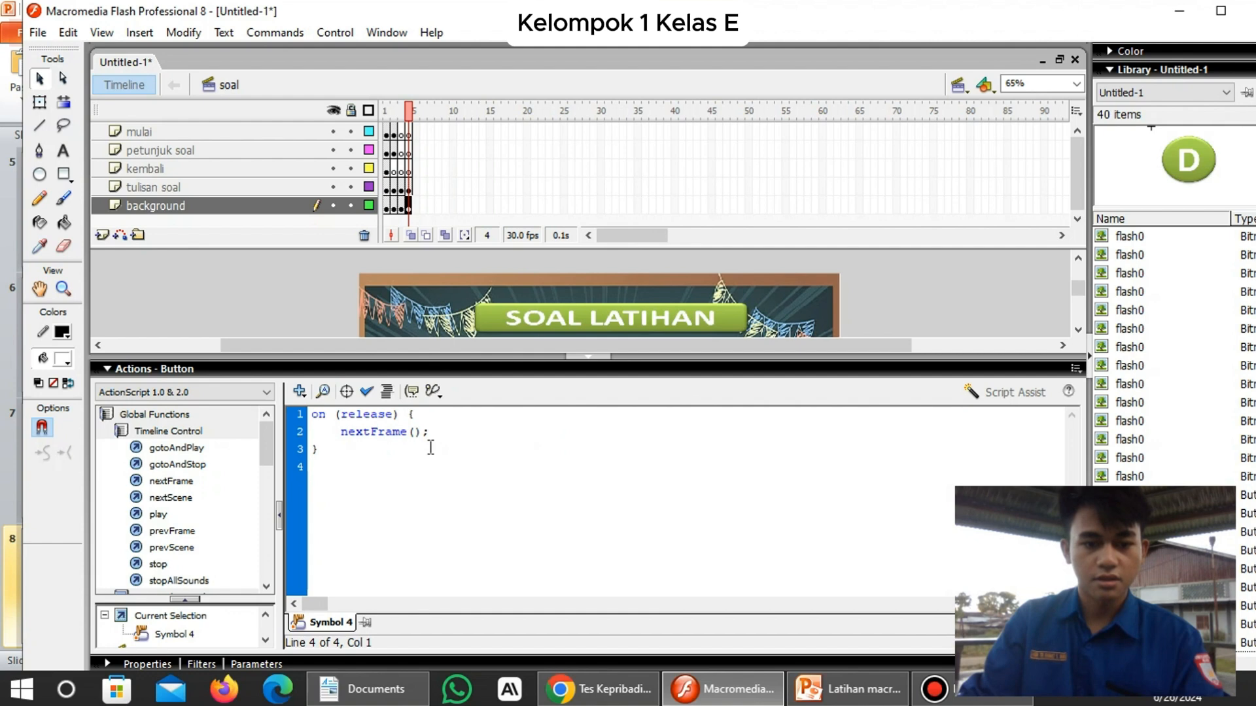
{"action": "left_click", "coordinate": [426, 414]}
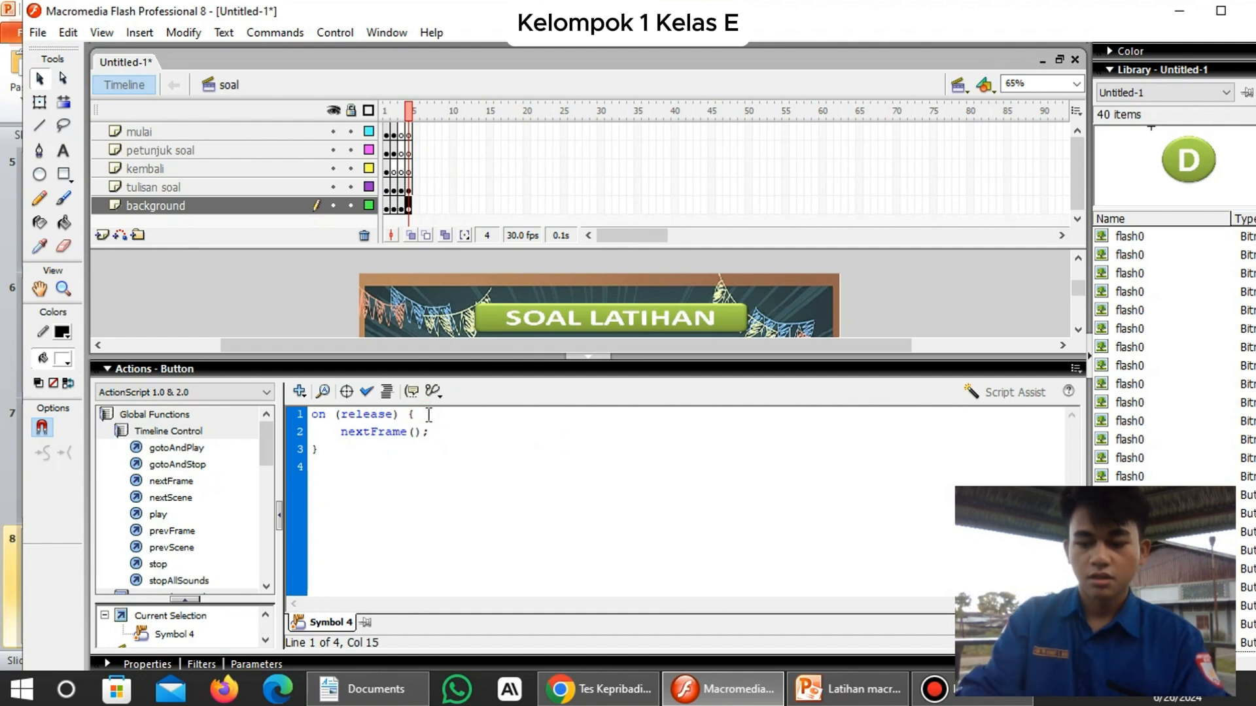
{"action": "key", "text": "Return"}
{"action": "type", "text": "tenar"}
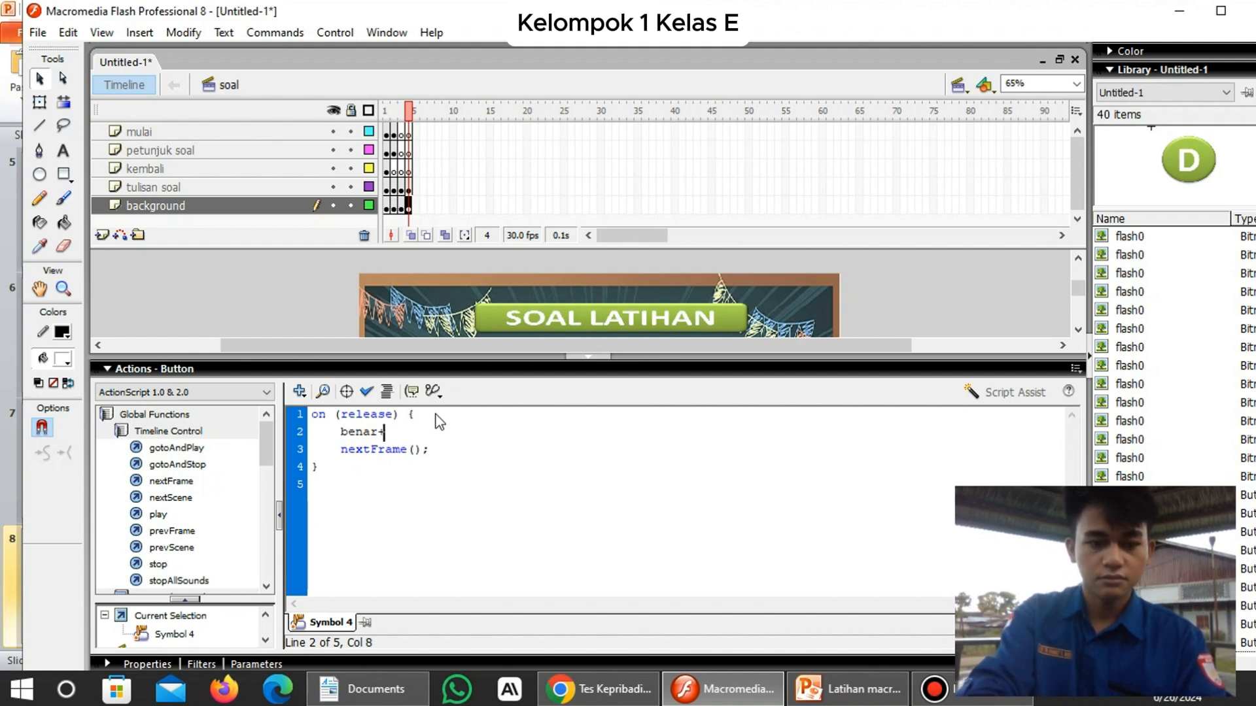
{"action": "type", "text": "++;"}
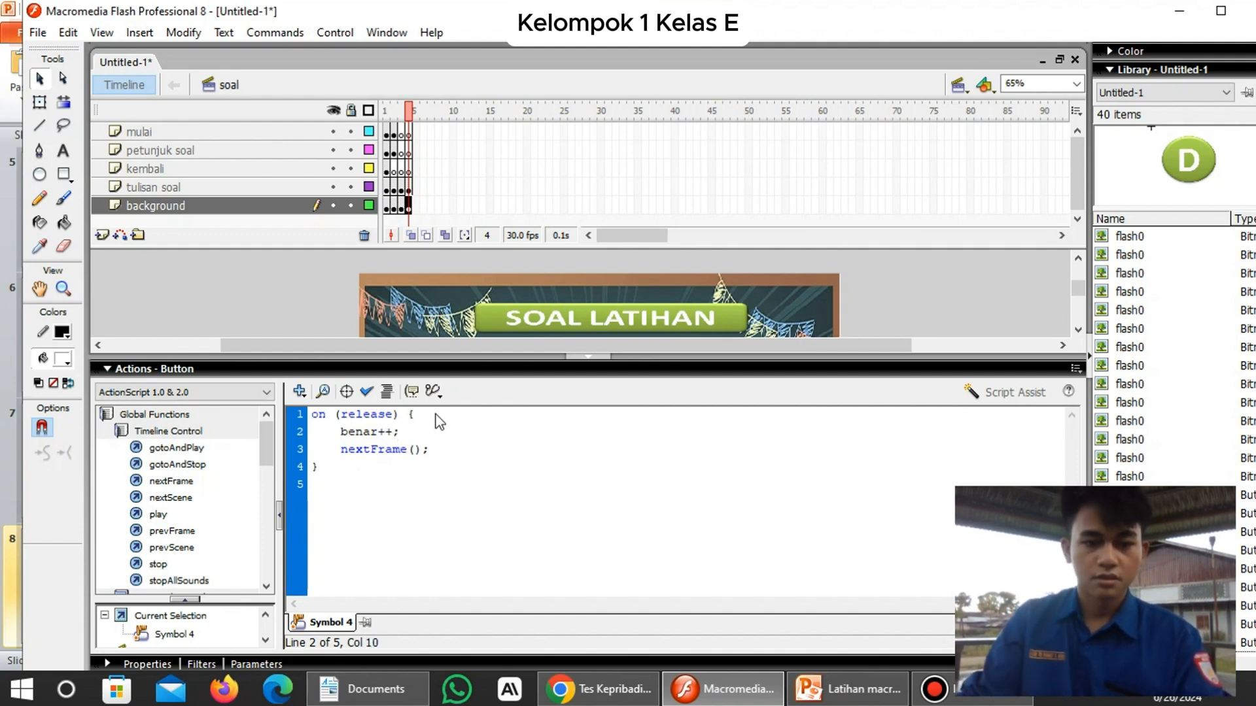
{"action": "left_click", "coordinate": [603, 358]}
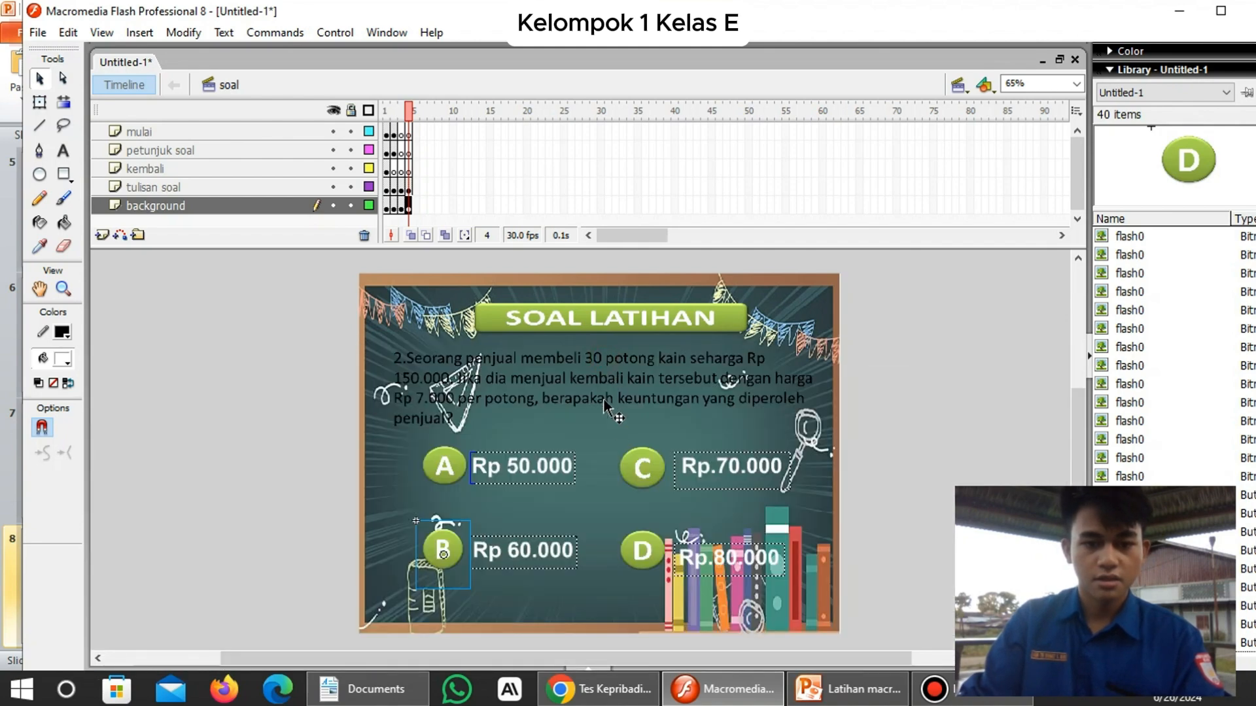
Insert keyframes at frame 5 on all five layers, from mulai to background.
{"action": "scroll", "coordinate": [773, 484], "scroll_direction": "down", "scroll_amount": 5}
{"action": "scroll", "coordinate": [773, 485], "scroll_direction": "up", "scroll_amount": 5}
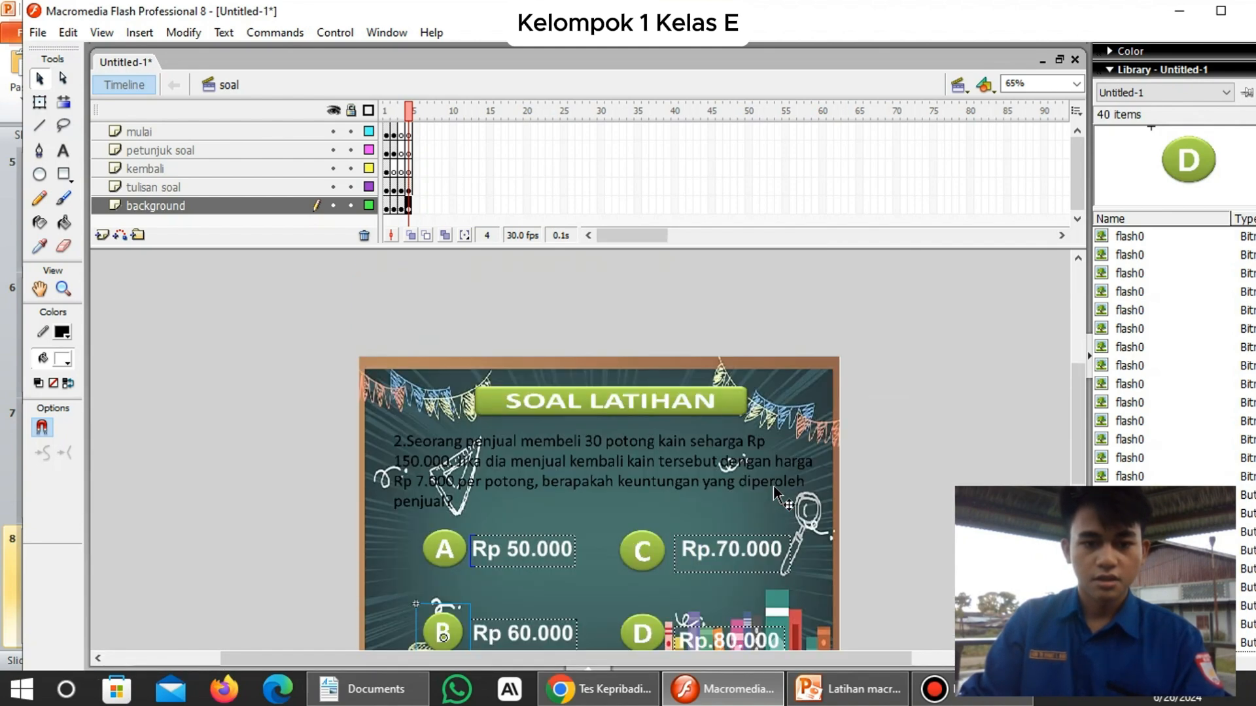
{"action": "scroll", "coordinate": [773, 484], "scroll_direction": "down", "scroll_amount": 2}
{"action": "scroll", "coordinate": [773, 484], "scroll_direction": "up", "scroll_amount": 1}
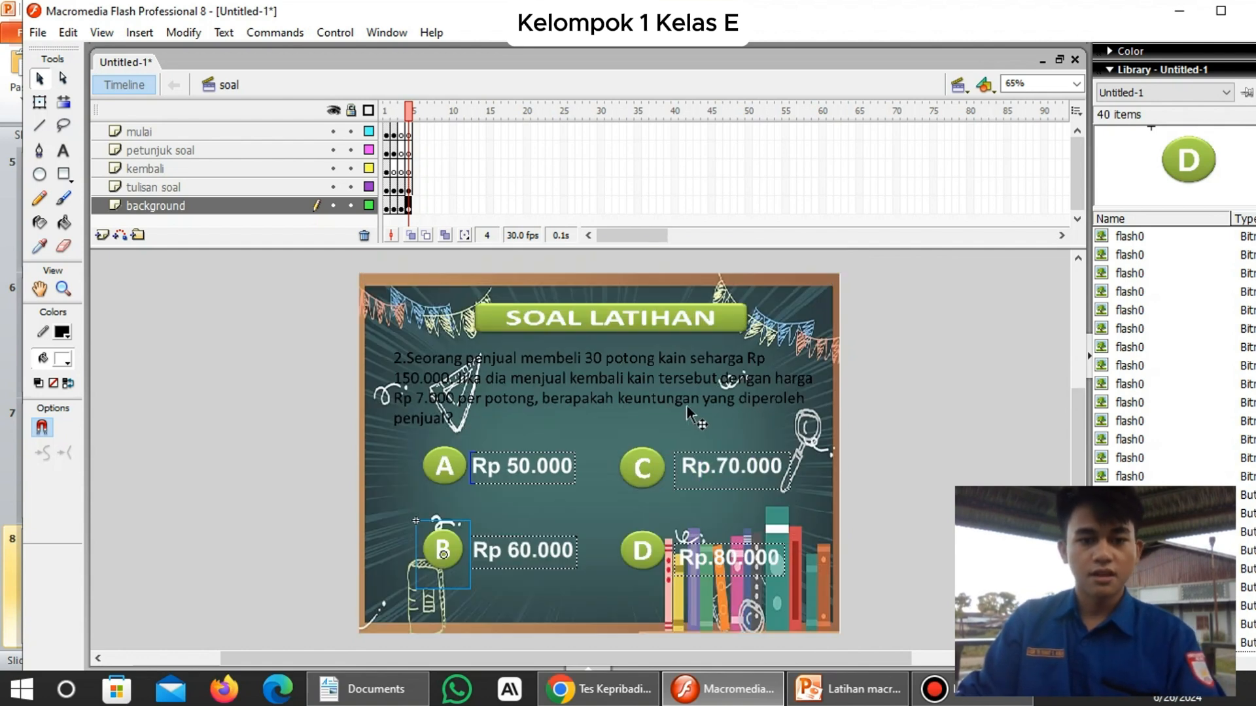
{"action": "left_click", "coordinate": [301, 341]}
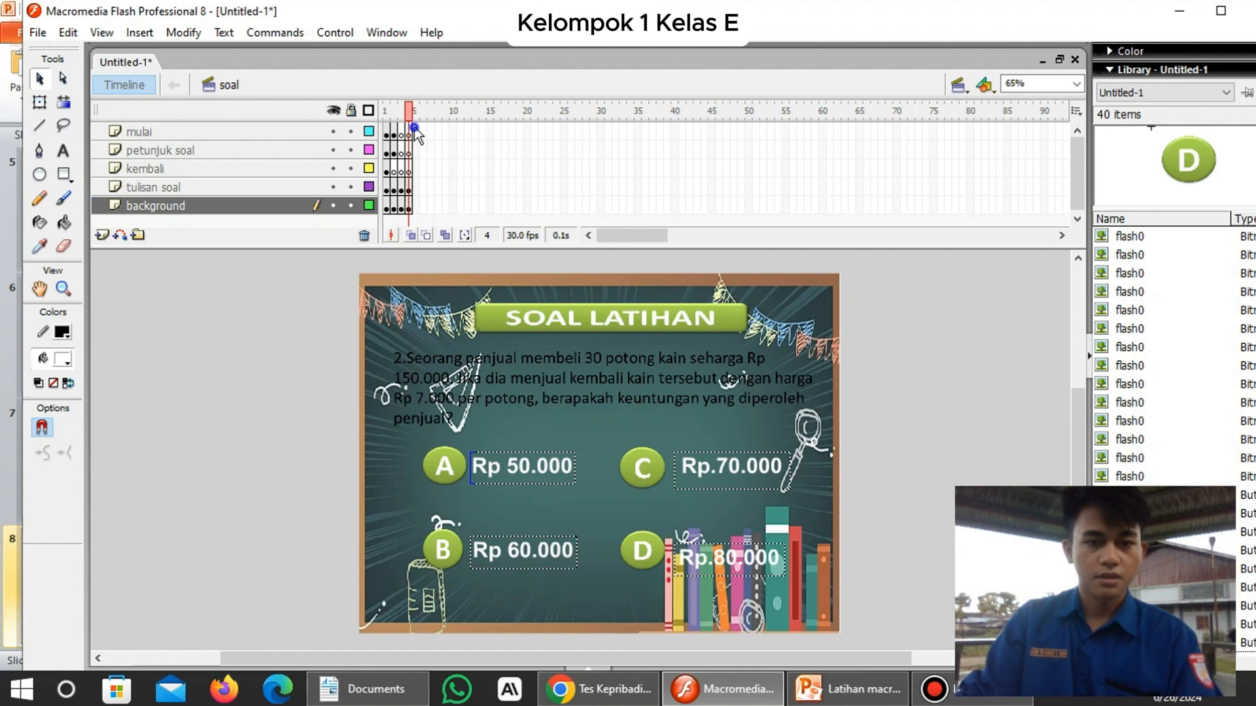
{"action": "right_click", "coordinate": [414, 150]}
{"action": "left_click", "coordinate": [273, 432]}
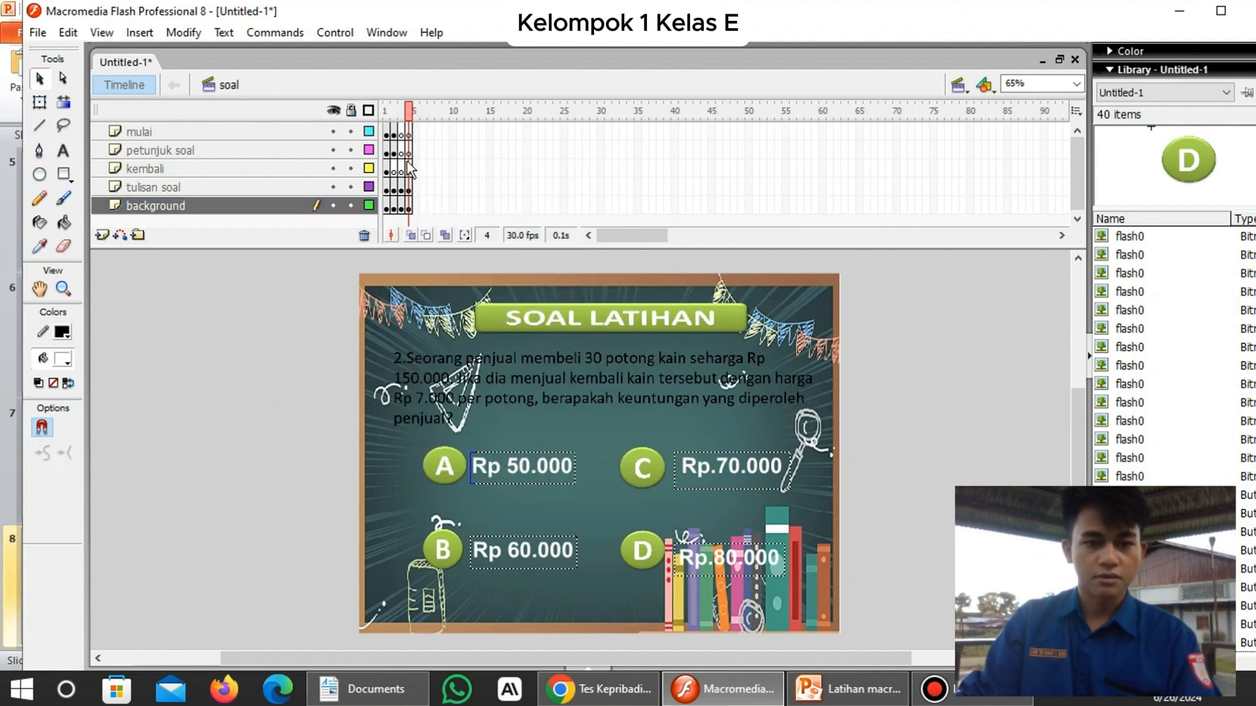
{"action": "left_click_drag", "start_coordinate": [414, 131], "coordinate": [419, 208]}
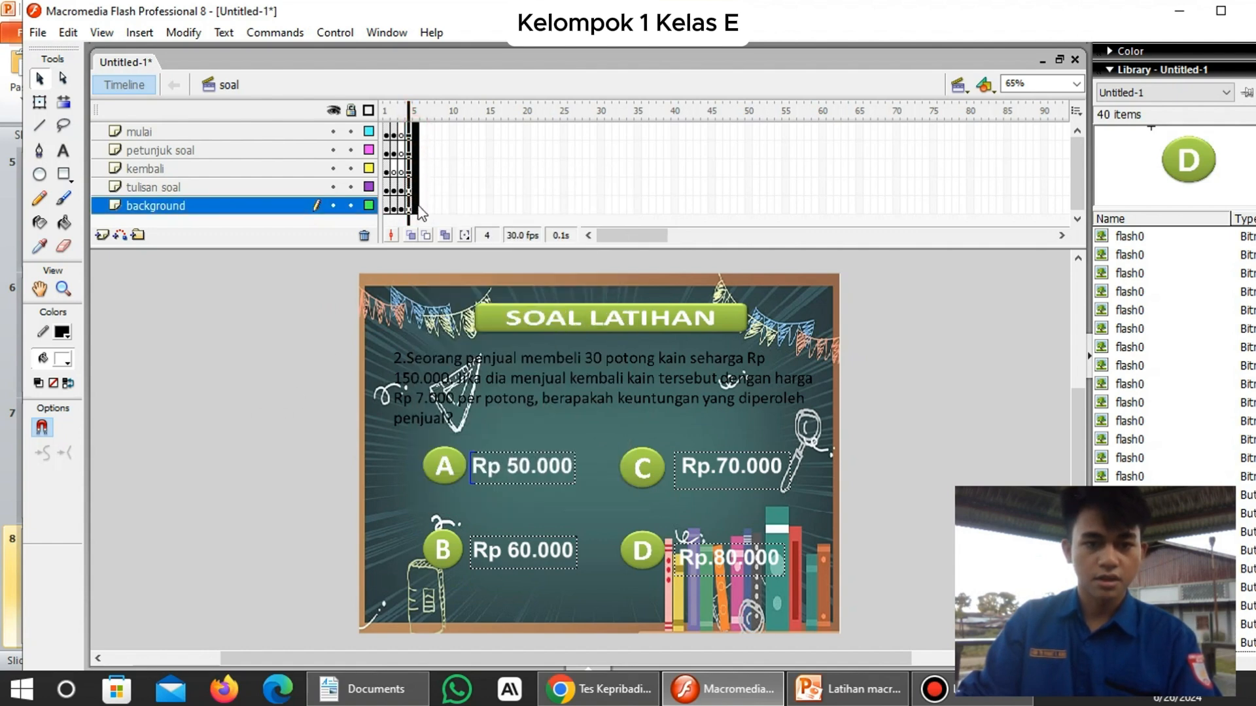
{"action": "right_click", "coordinate": [418, 208]}
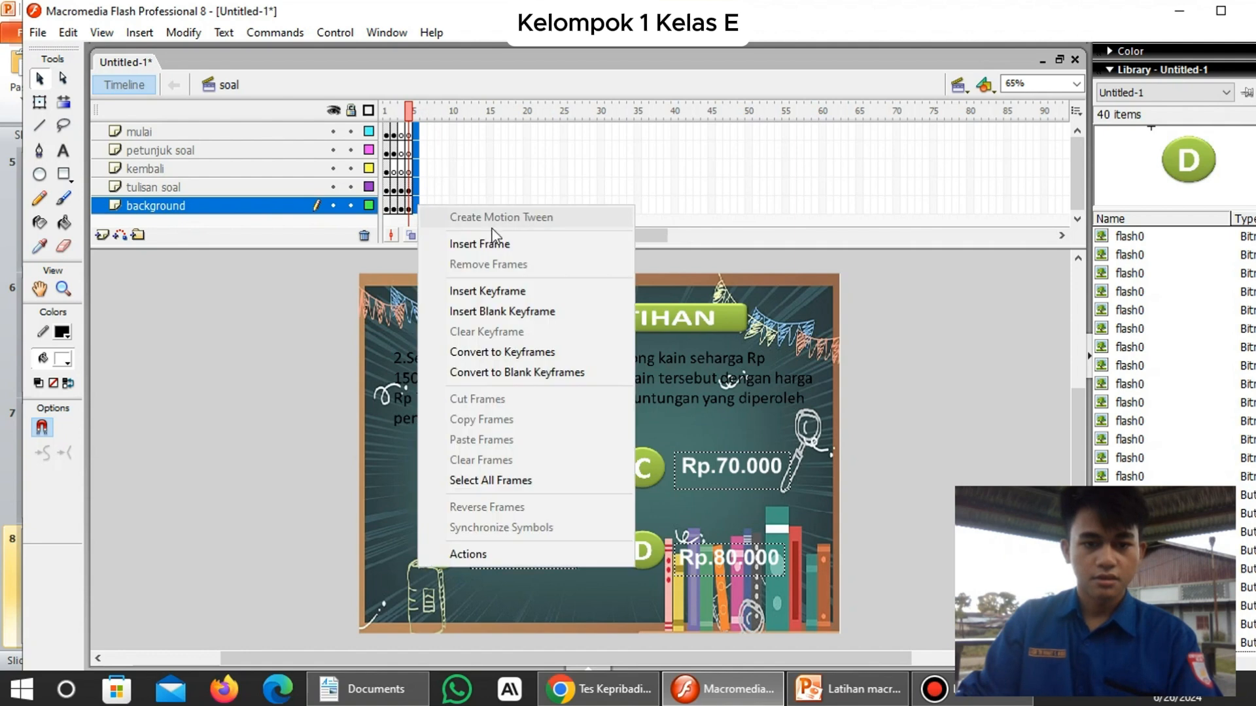
{"action": "left_click", "coordinate": [554, 288]}
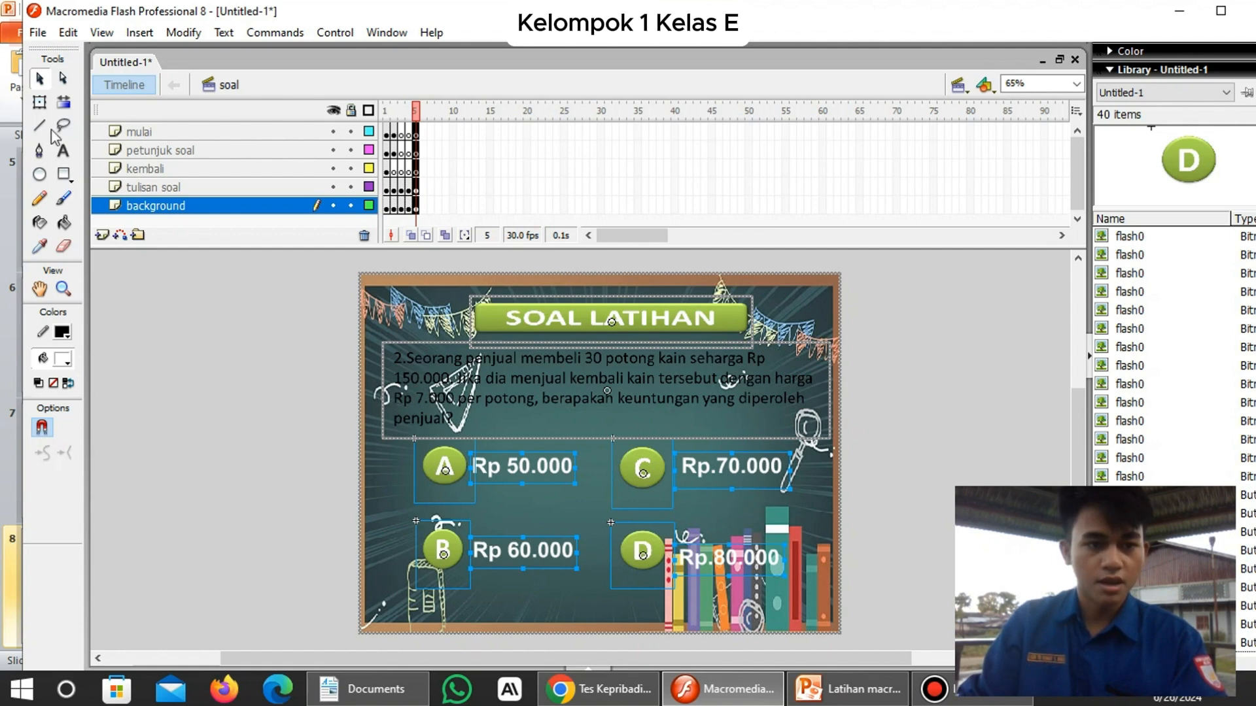
Delete the question 2 text, the A–D buttons and their answer texts from frame 5, keeping the chalkboard background.
{"action": "left_click", "coordinate": [48, 82]}
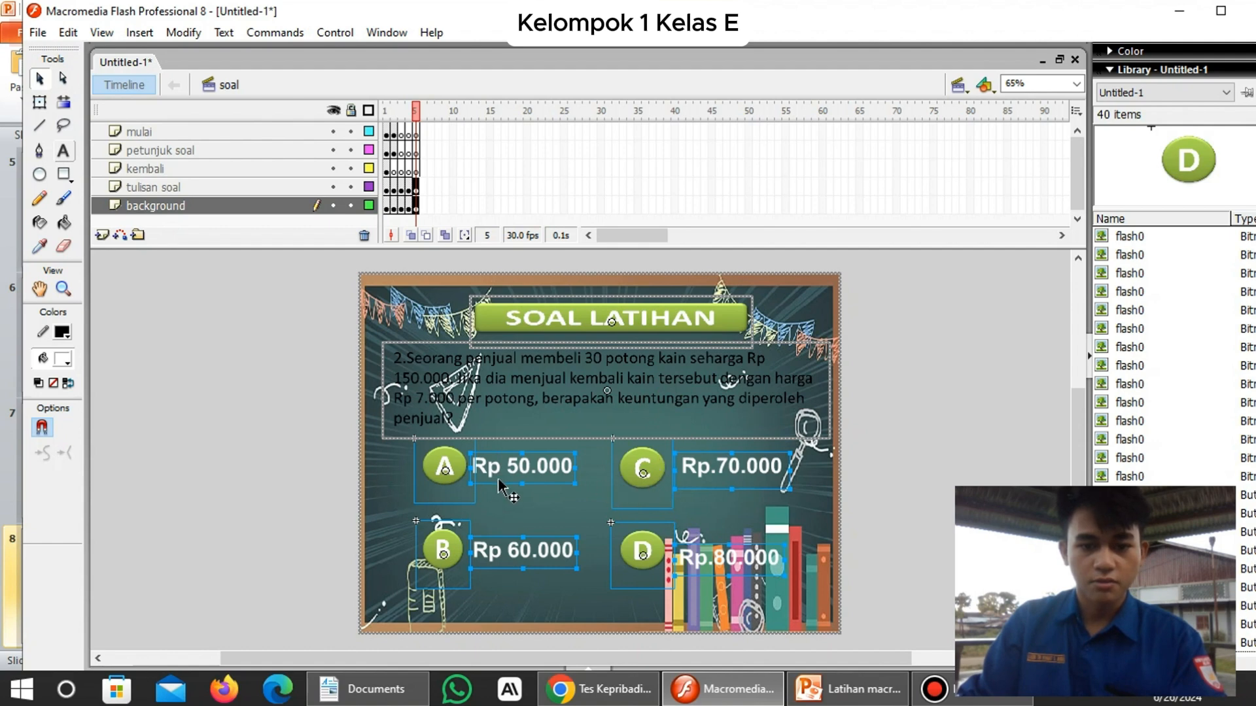
{"action": "double_click", "coordinate": [445, 467]}
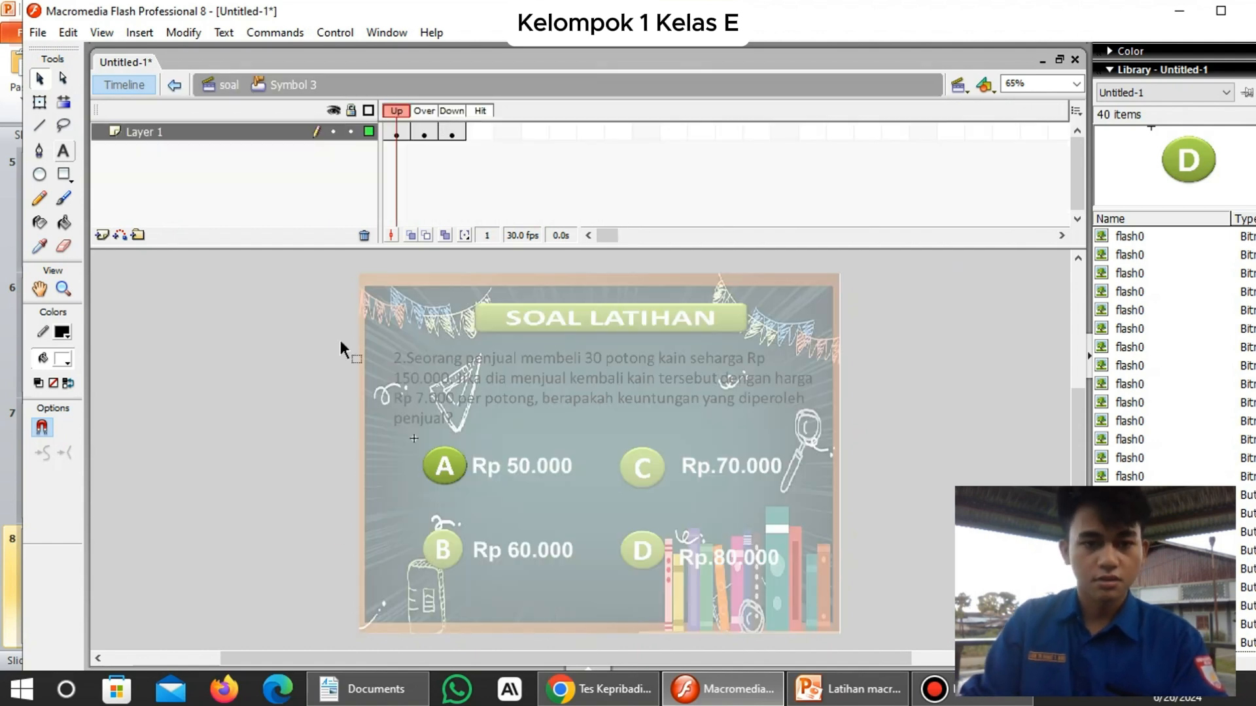
{"action": "double_click", "coordinate": [340, 340]}
{"action": "left_click", "coordinate": [458, 397]}
{"action": "key", "text": "Delete"}
{"action": "left_click", "coordinate": [445, 467]}
{"action": "key", "text": "Delete"}
{"action": "key", "text": "Delete"}
{"action": "left_click", "coordinate": [724, 469]}
{"action": "key", "text": "Delete"}
{"action": "left_click_drag", "start_coordinate": [804, 523], "coordinate": [589, 574]}
{"action": "key", "text": "Delete"}
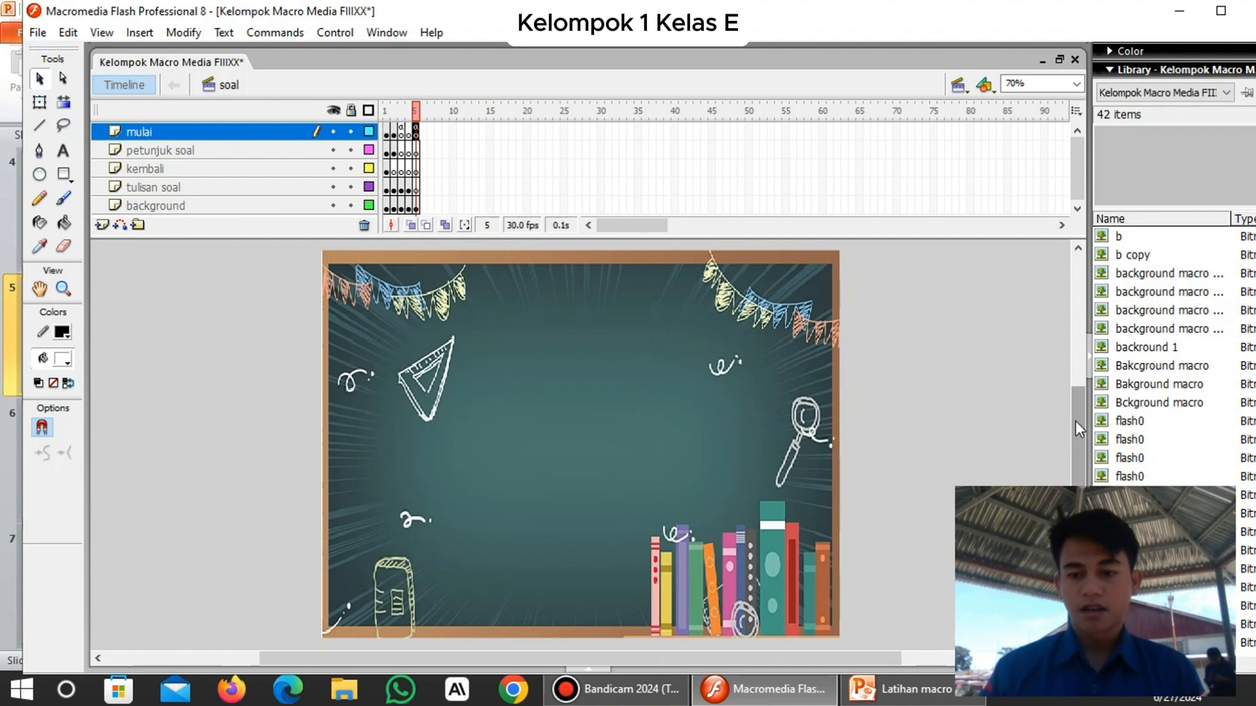
{"action": "left_click_drag", "start_coordinate": [1075, 439], "coordinate": [1079, 430]}
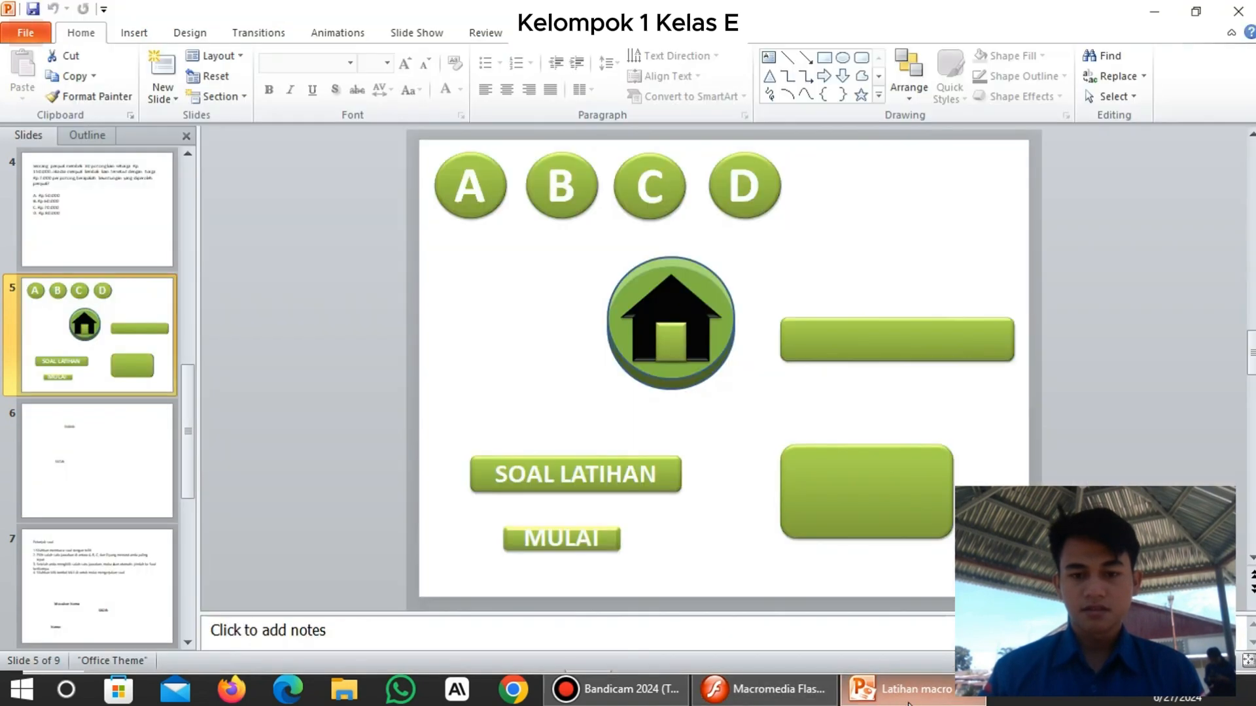
Copy the long green rounded bar from the PowerPoint slide and paste it onto the chalkboard in frame 5 of the Flash soal scene.
{"action": "left_click", "coordinate": [909, 689]}
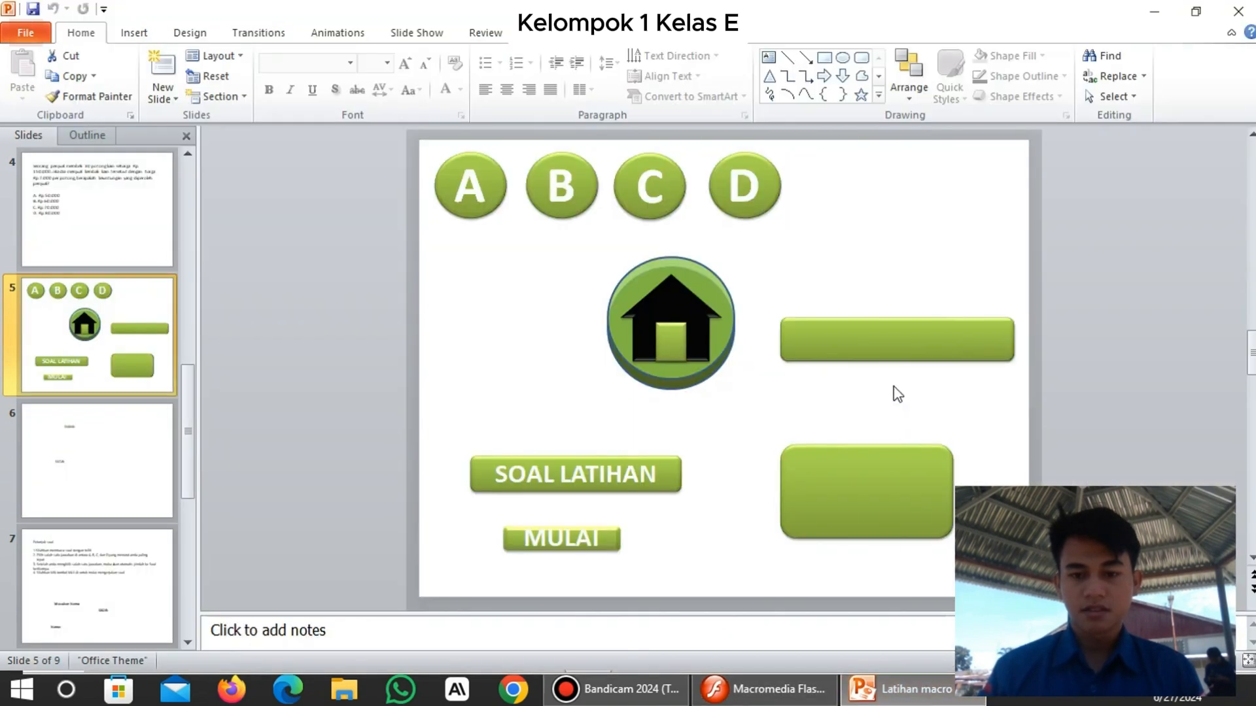
{"action": "left_click", "coordinate": [898, 345]}
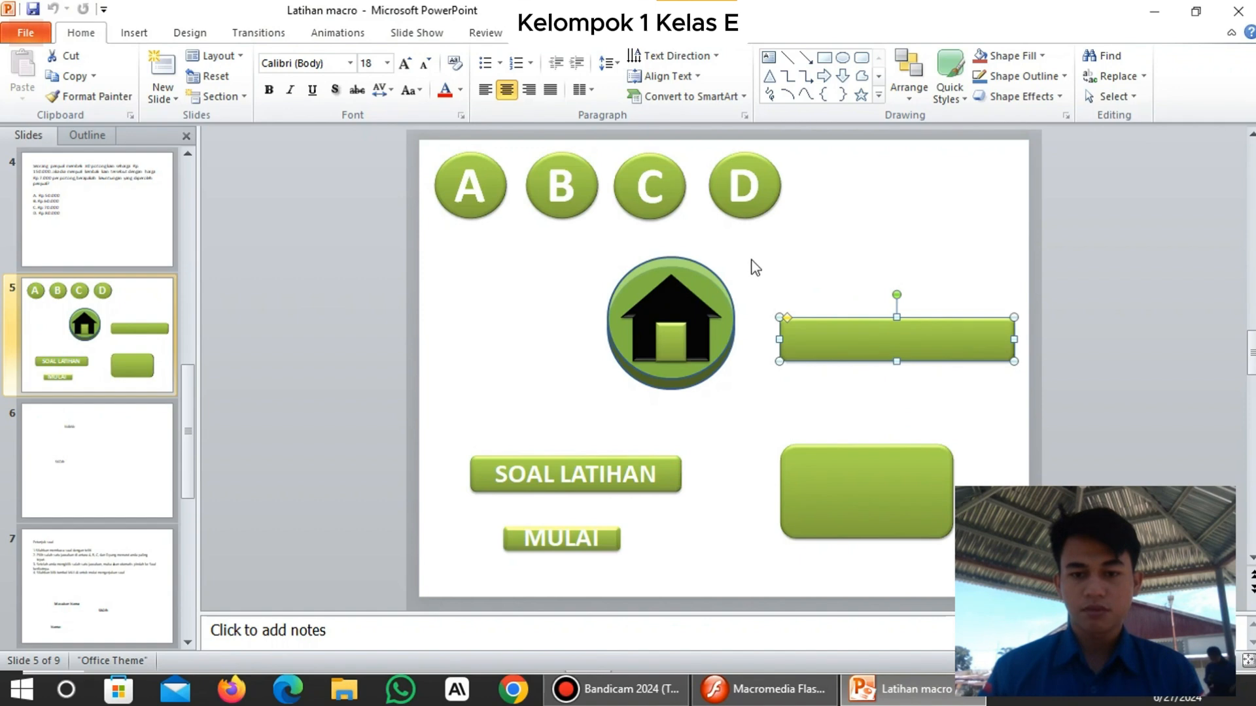
{"action": "left_click_drag", "start_coordinate": [752, 259], "coordinate": [1101, 395]}
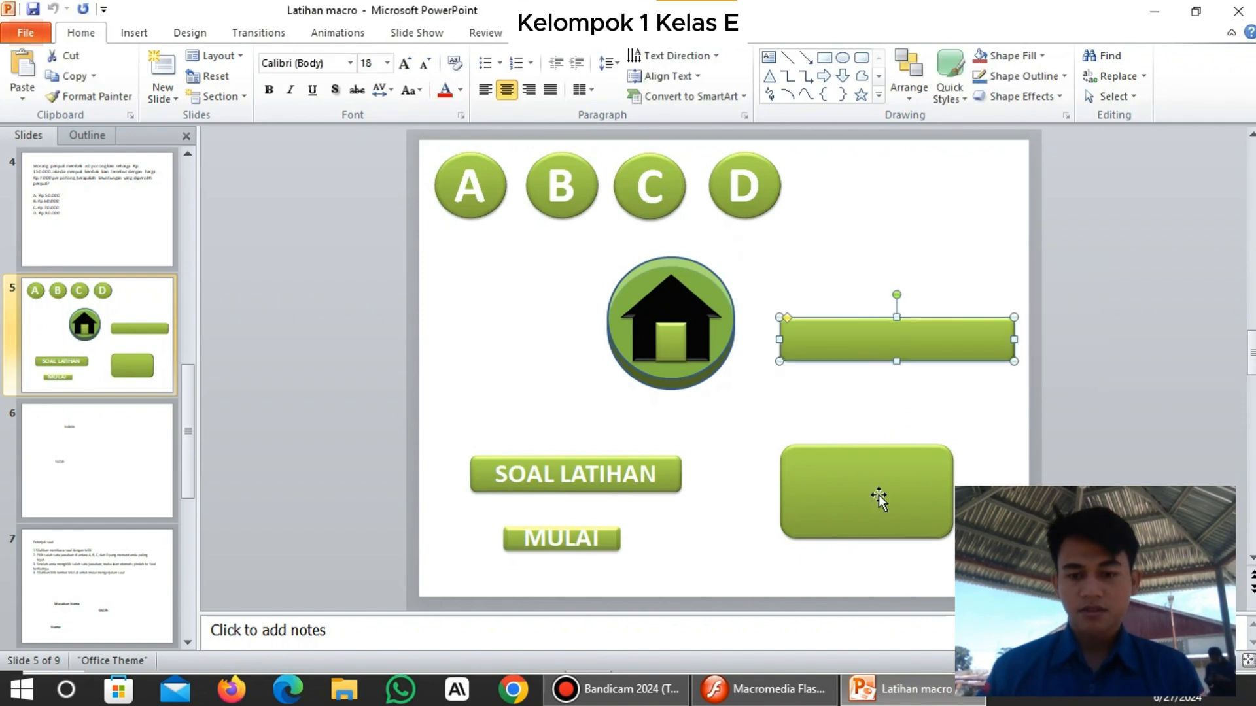
{"action": "key", "text": "alt+Tab"}
{"action": "left_click_drag", "start_coordinate": [548, 326], "coordinate": [567, 442]}
Narrow the pasted green bar with Free Transform and move it slightly up across the chalkboard's upper half.
{"action": "key", "text": "q"}
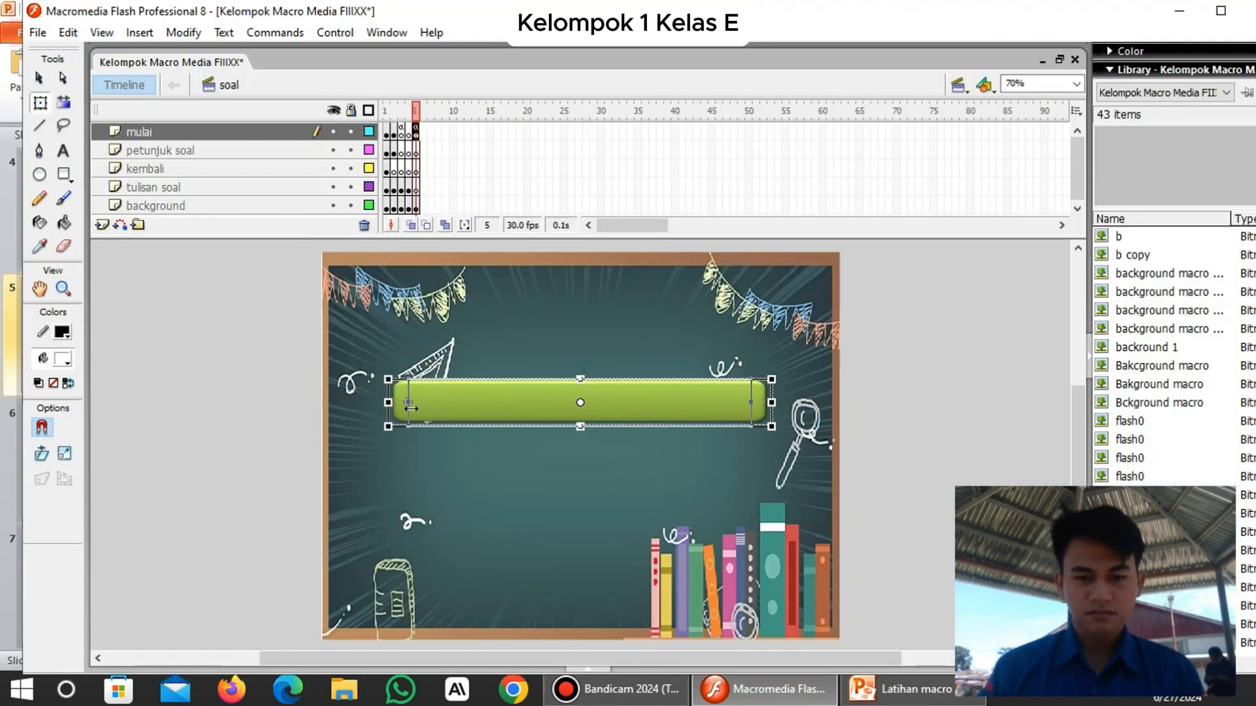
{"action": "left_click_drag", "start_coordinate": [411, 408], "coordinate": [412, 408]}
{"action": "left_click_drag", "start_coordinate": [629, 409], "coordinate": [630, 382]}
Draw a text box just above the green bar and set its font size to 24.
{"action": "left_click", "coordinate": [62, 150]}
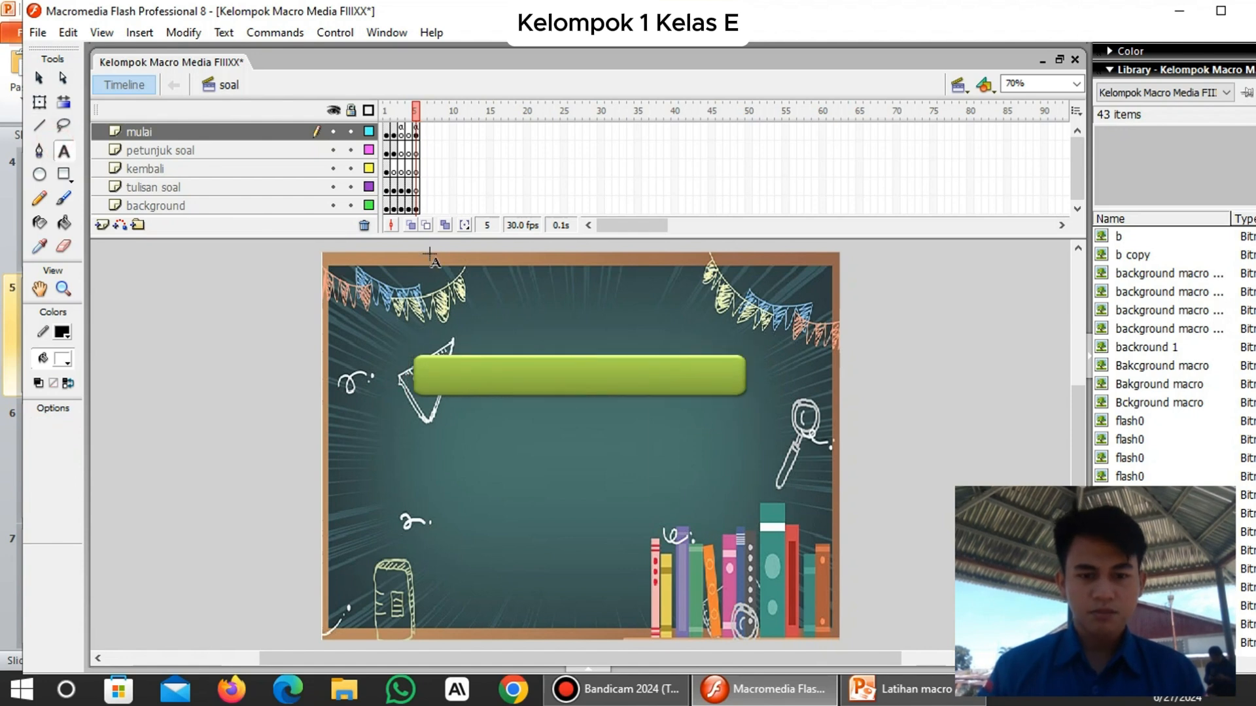
{"action": "left_click_drag", "start_coordinate": [465, 319], "coordinate": [667, 341]}
{"action": "left_click_drag", "start_coordinate": [670, 349], "coordinate": [670, 344]}
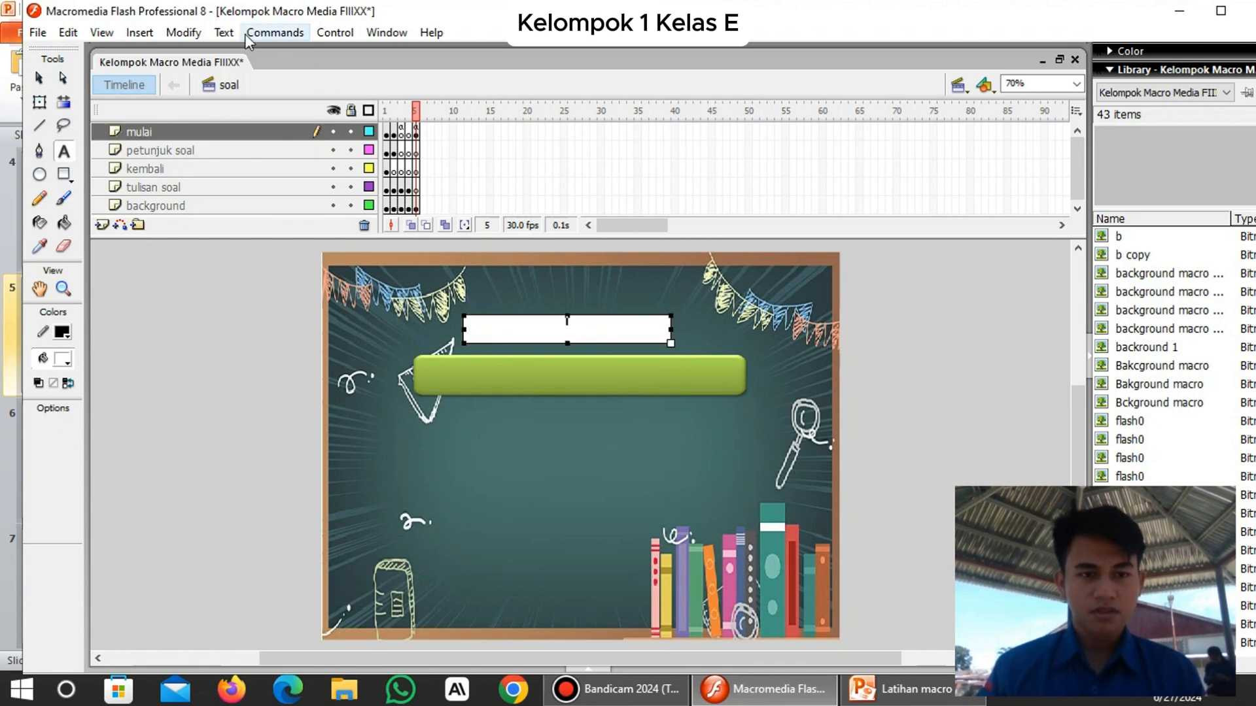
{"action": "left_click", "coordinate": [222, 34]}
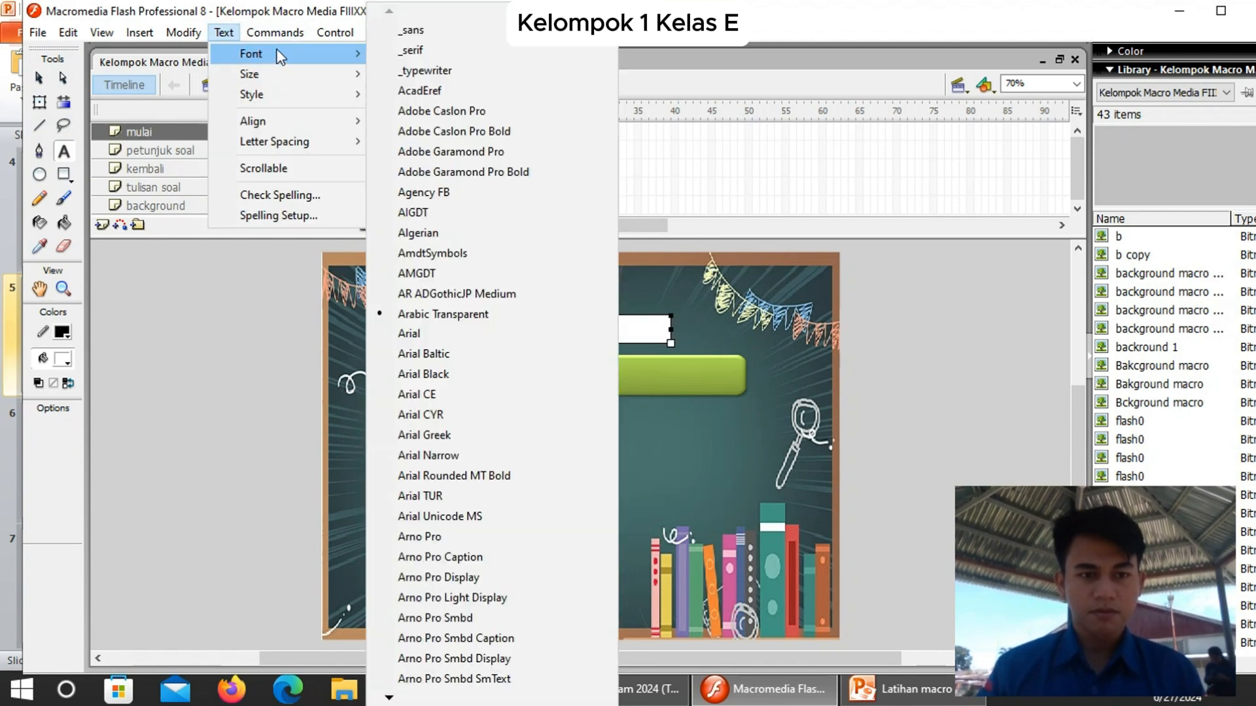
{"action": "mouse_move", "coordinate": [339, 76]}
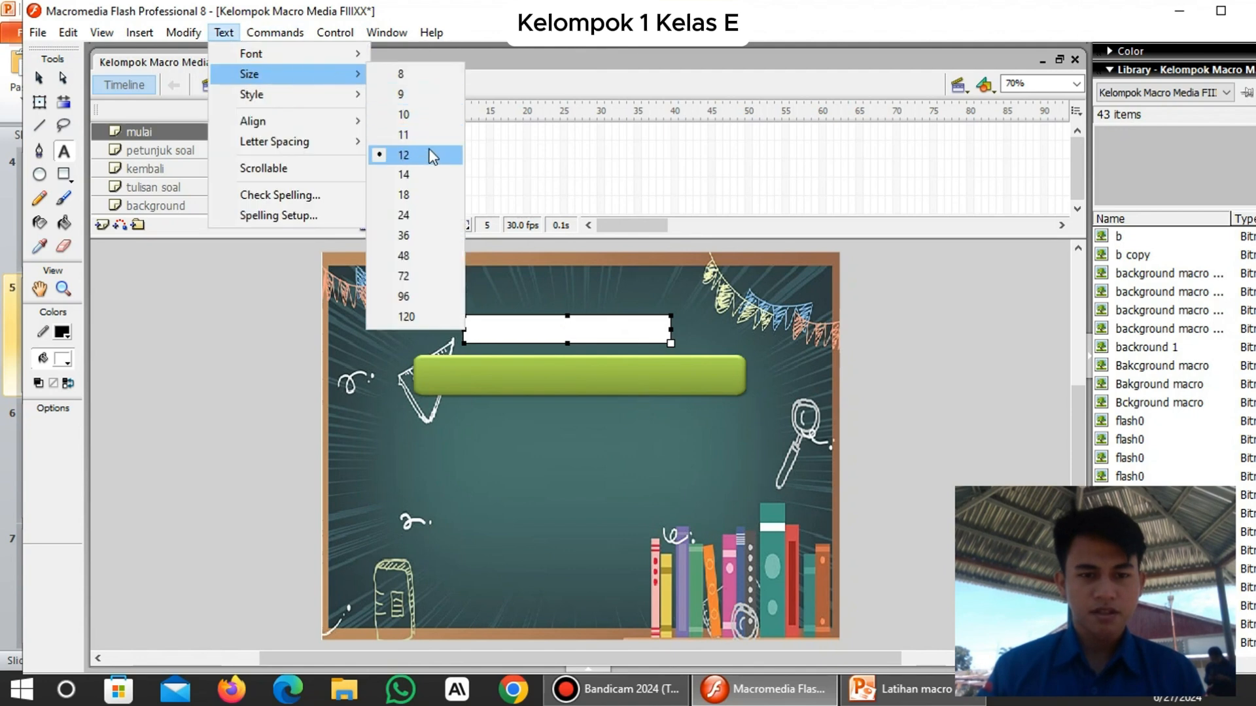
{"action": "left_click", "coordinate": [428, 218]}
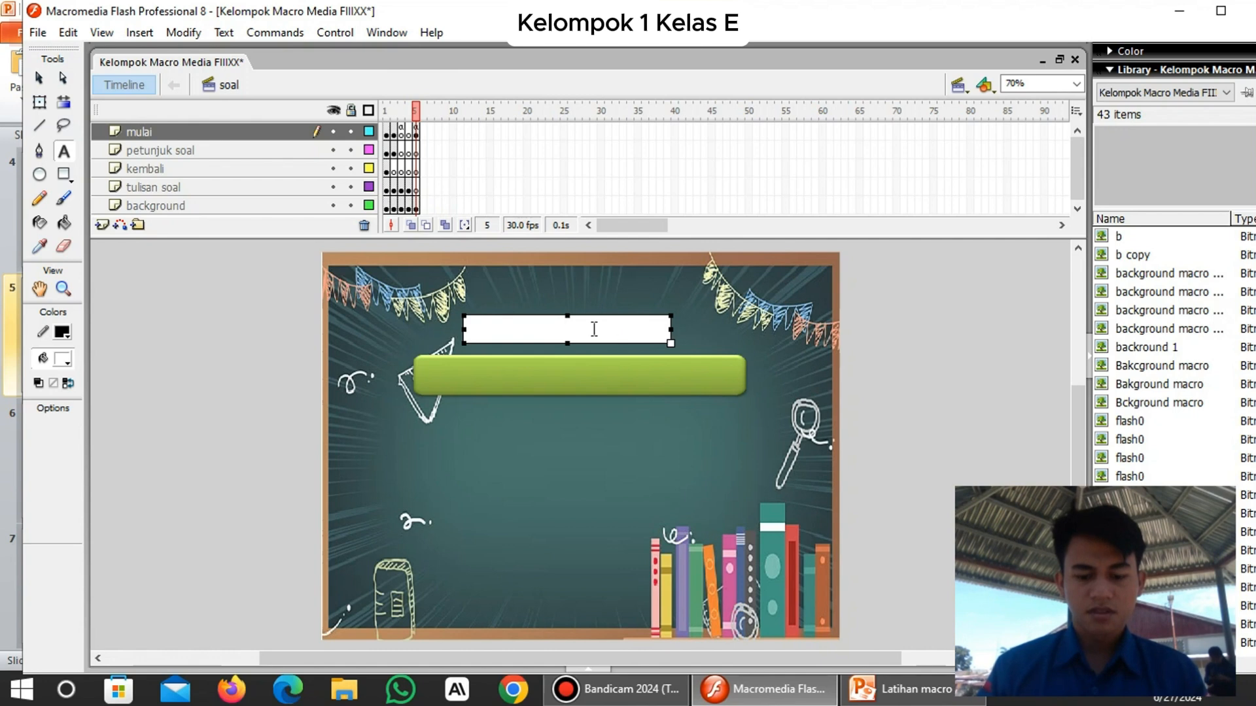
Enter the label Nama: in the text box above the green bar and finish editing it.
{"action": "type", "text": "nam"}
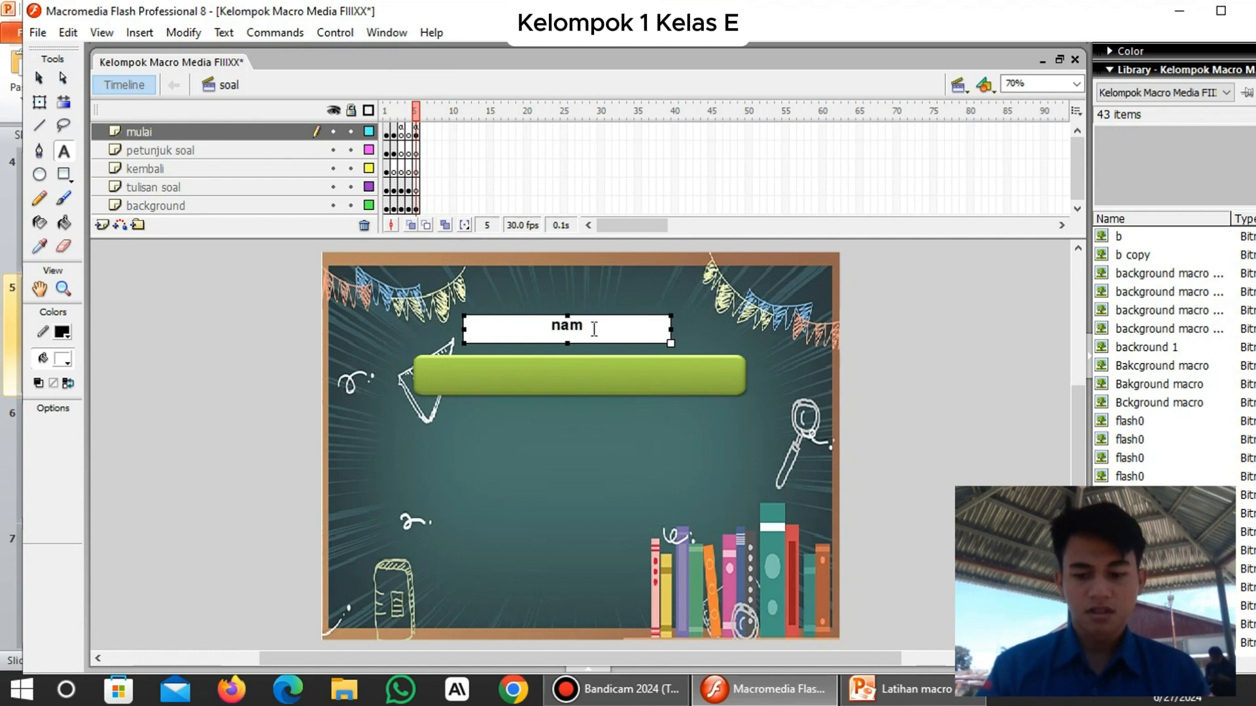
{"action": "key", "text": "BackSpace"}
{"action": "key", "text": "BackSpace"}
{"action": "key", "text": "BackSpace"}
{"action": "type", "text": "N"}
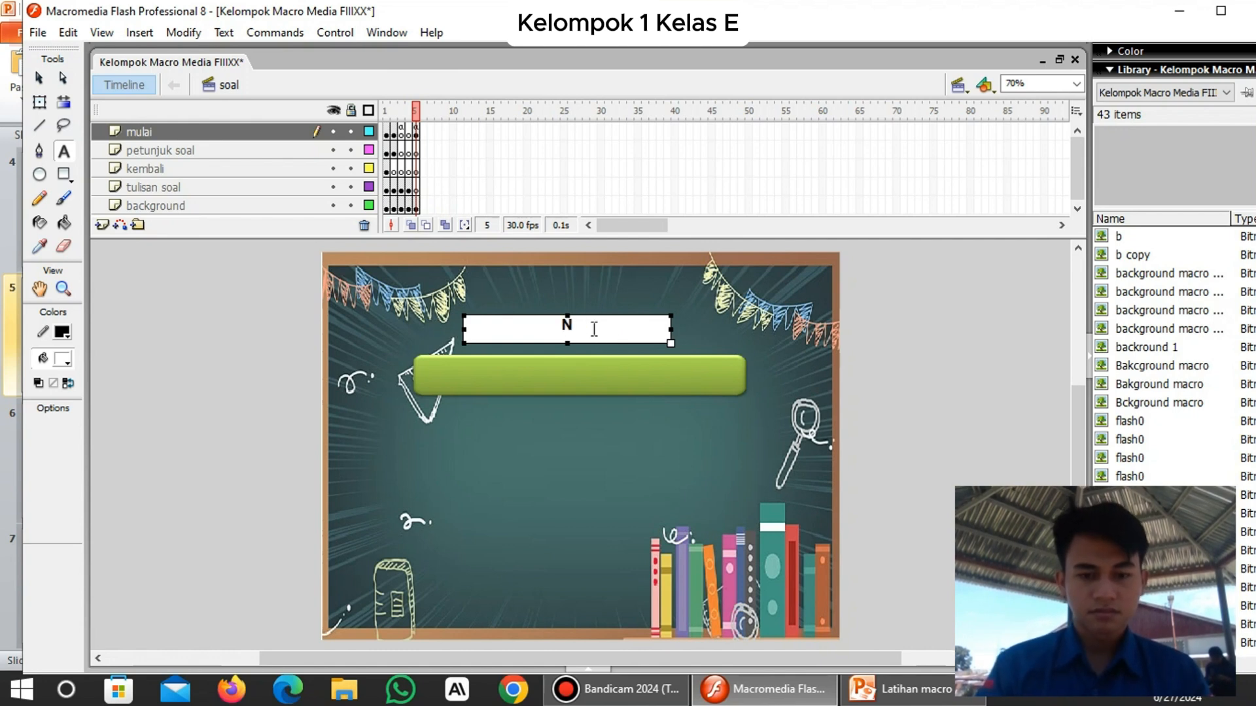
{"action": "type", "text": "ama"}
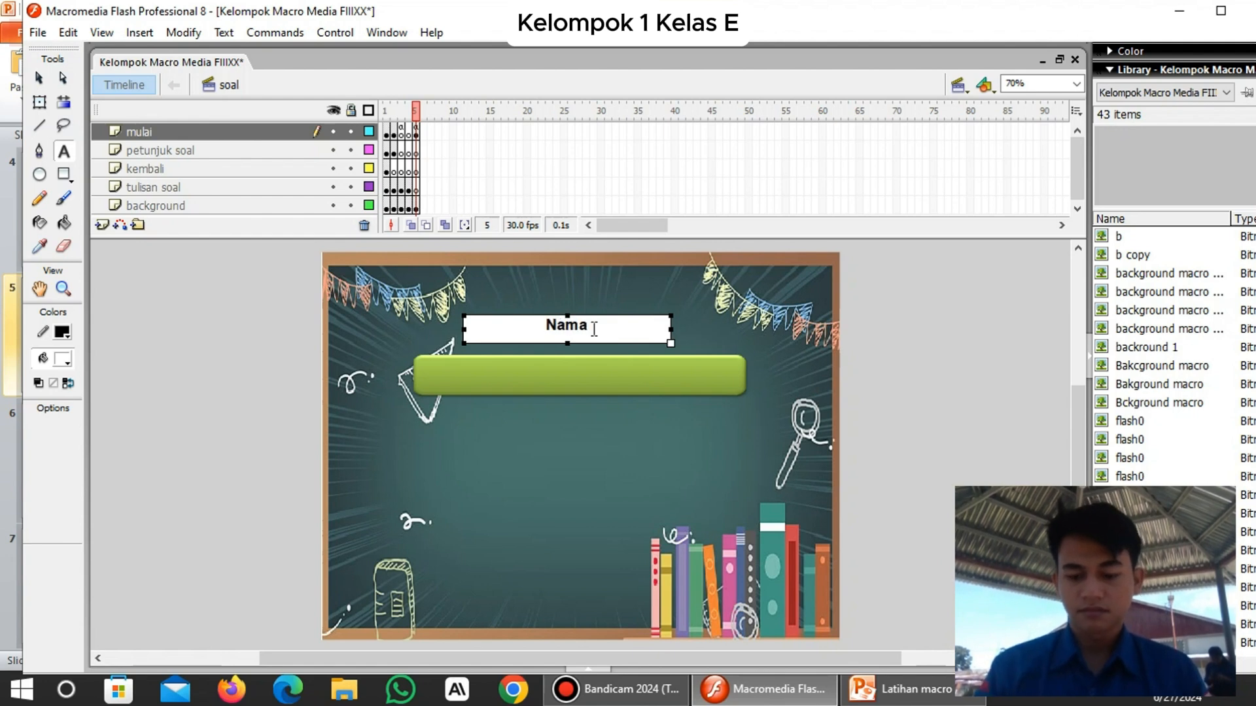
{"action": "type", "text": ":"}
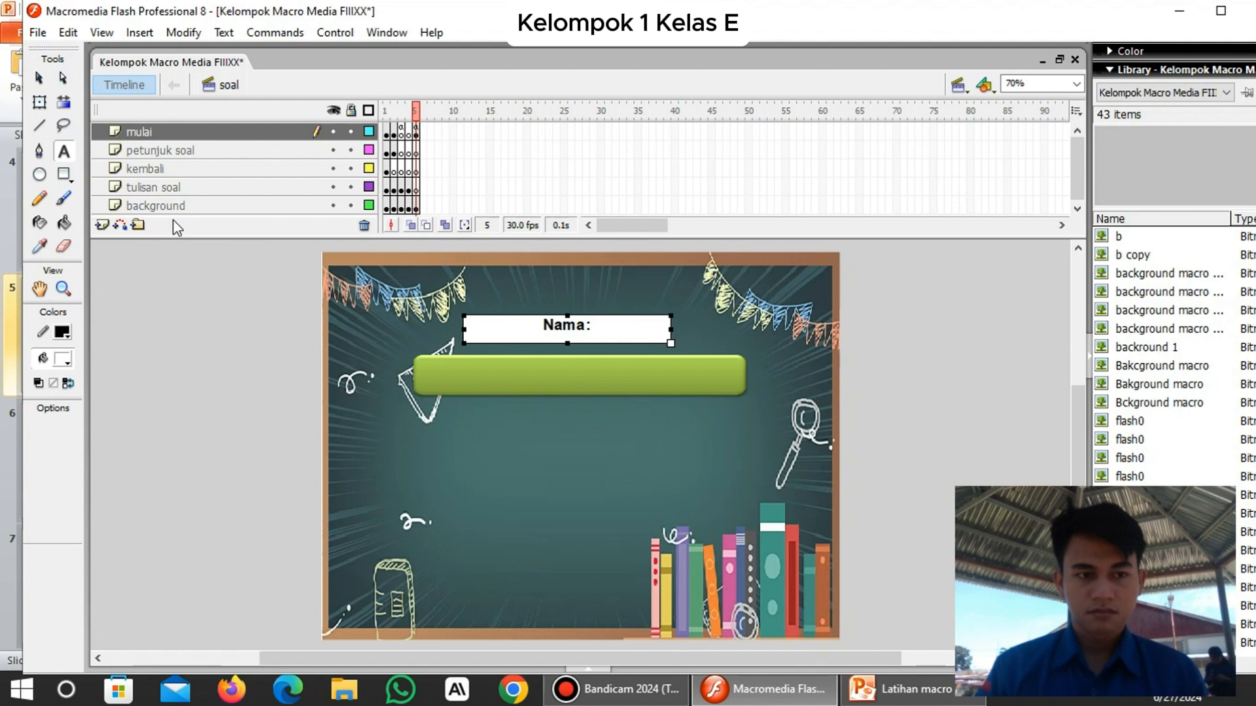
{"action": "left_click", "coordinate": [39, 77]}
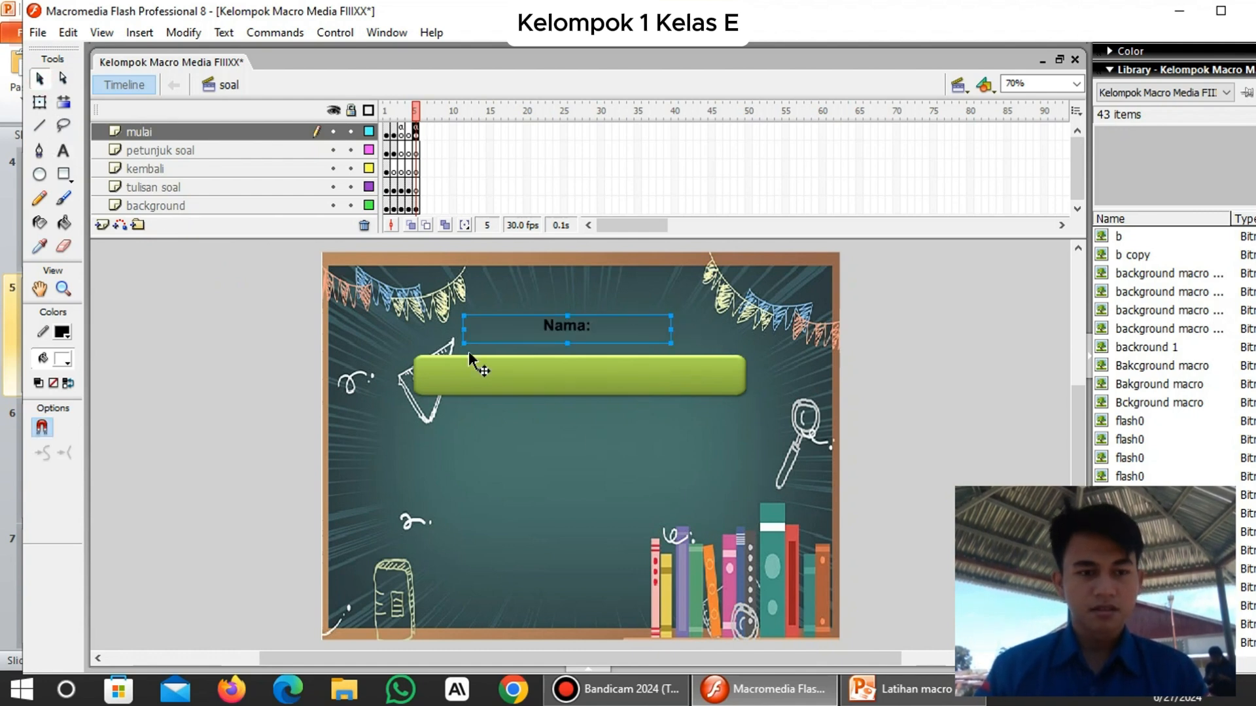
{"action": "left_click", "coordinate": [70, 159]}
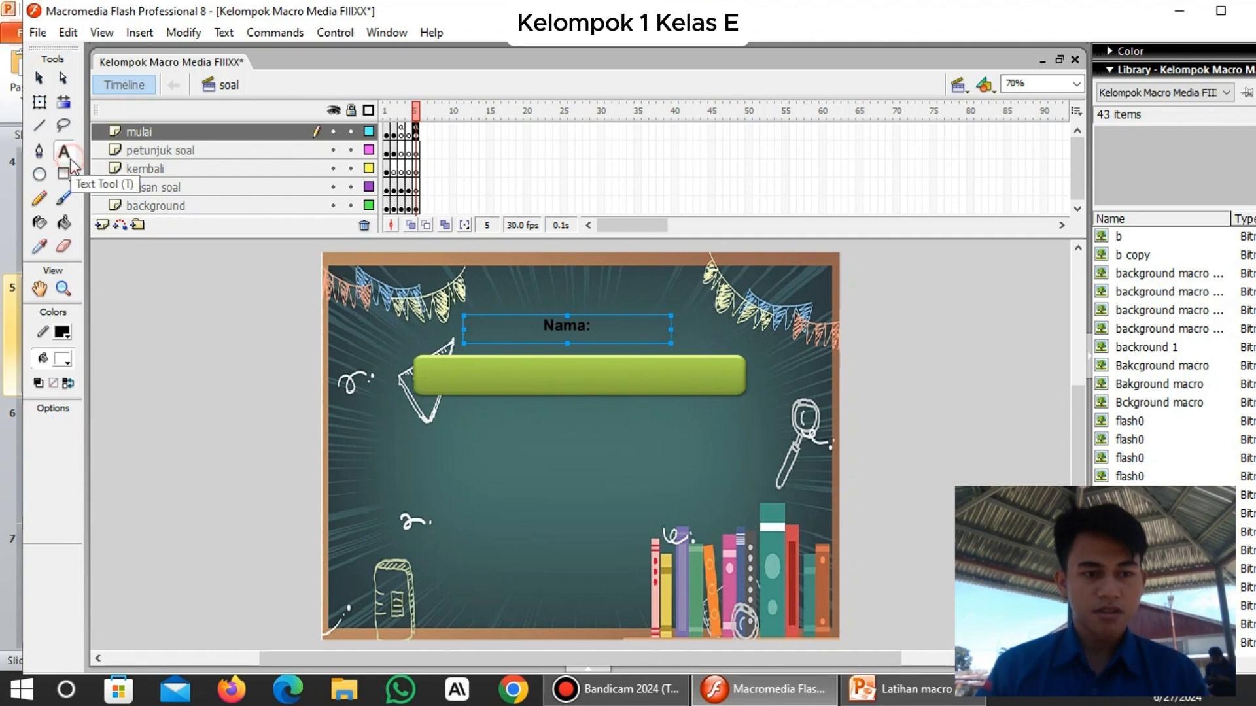
{"action": "left_click", "coordinate": [40, 78]}
Copy the large green rounded rectangle from the PowerPoint slide and paste it into frame 5 in Flash.
{"action": "left_click", "coordinate": [906, 689]}
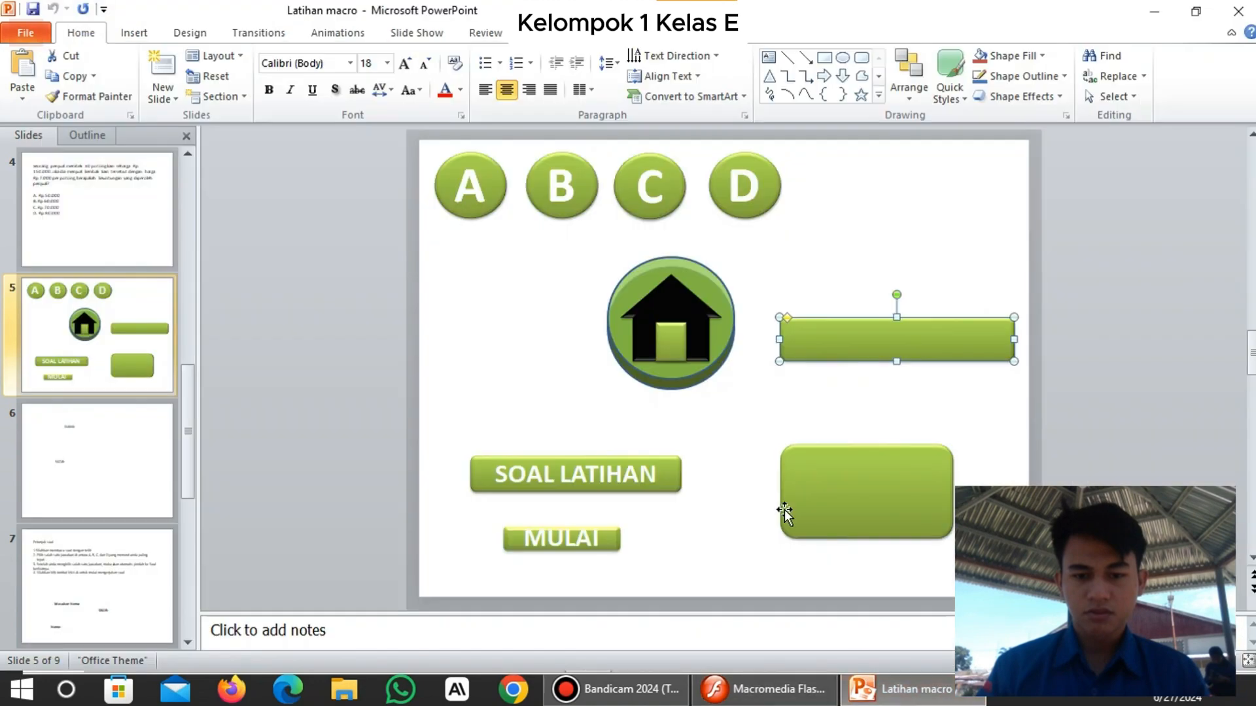
{"action": "left_click", "coordinate": [866, 495]}
{"action": "left_click", "coordinate": [737, 422]}
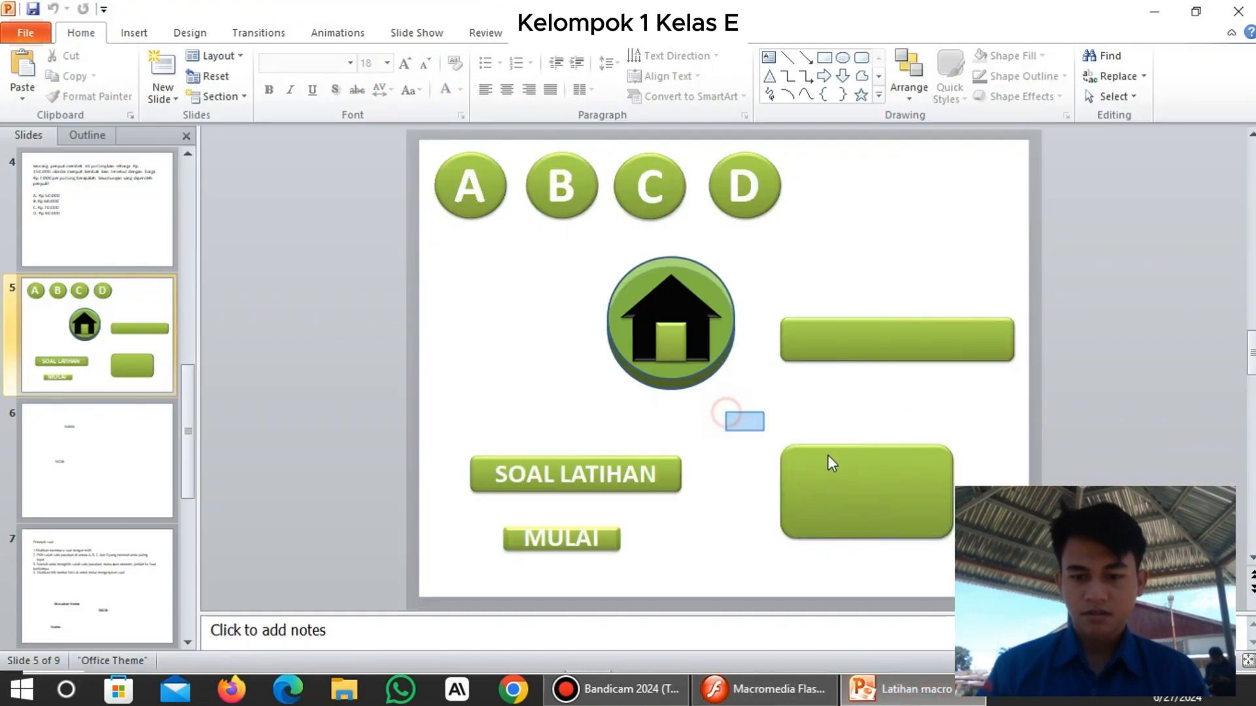
{"action": "key", "text": "ctrl+v"}
{"action": "key", "text": "ctrl+z"}
{"action": "left_click", "coordinate": [812, 471]}
{"action": "key", "text": "ctrl+c"}
{"action": "left_click", "coordinate": [762, 689]}
{"action": "key", "text": "ctrl+v"}
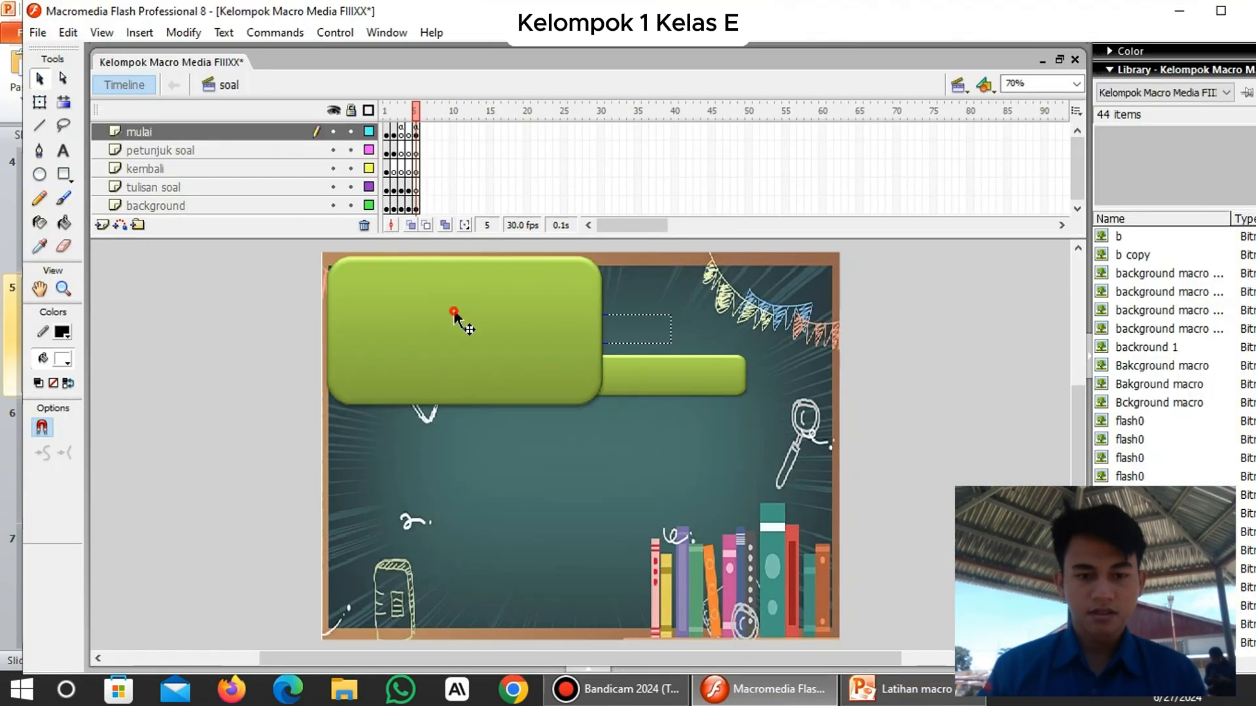
Shrink the large green rectangle to a small box centred below the green bar in the chalkboard's lower half.
{"action": "key", "text": "q"}
{"action": "left_click_drag", "start_coordinate": [600, 425], "coordinate": [600, 449]}
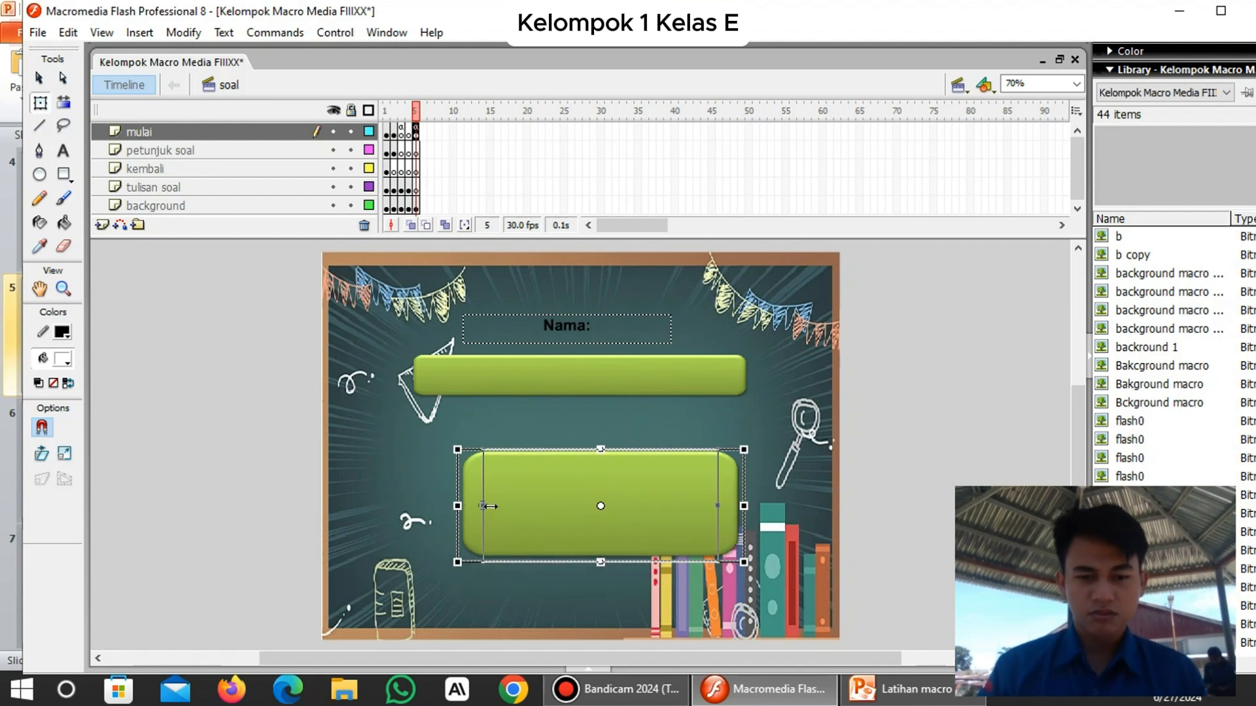
{"action": "left_click_drag", "start_coordinate": [740, 505], "coordinate": [670, 505]}
{"action": "left_click_drag", "start_coordinate": [574, 448], "coordinate": [574, 465]}
{"action": "left_click_drag", "start_coordinate": [478, 505], "coordinate": [498, 505]}
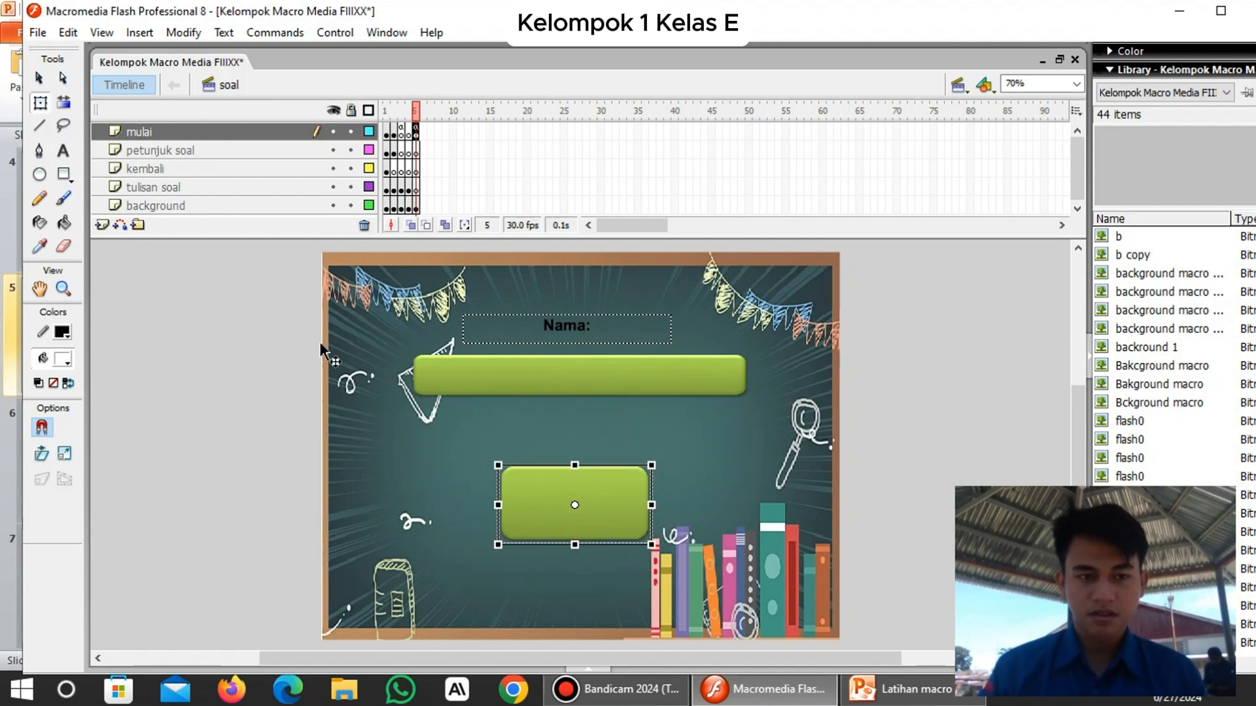
Add a text box with the label Skor: between the green bar and the small green box.
{"action": "left_click", "coordinate": [64, 151]}
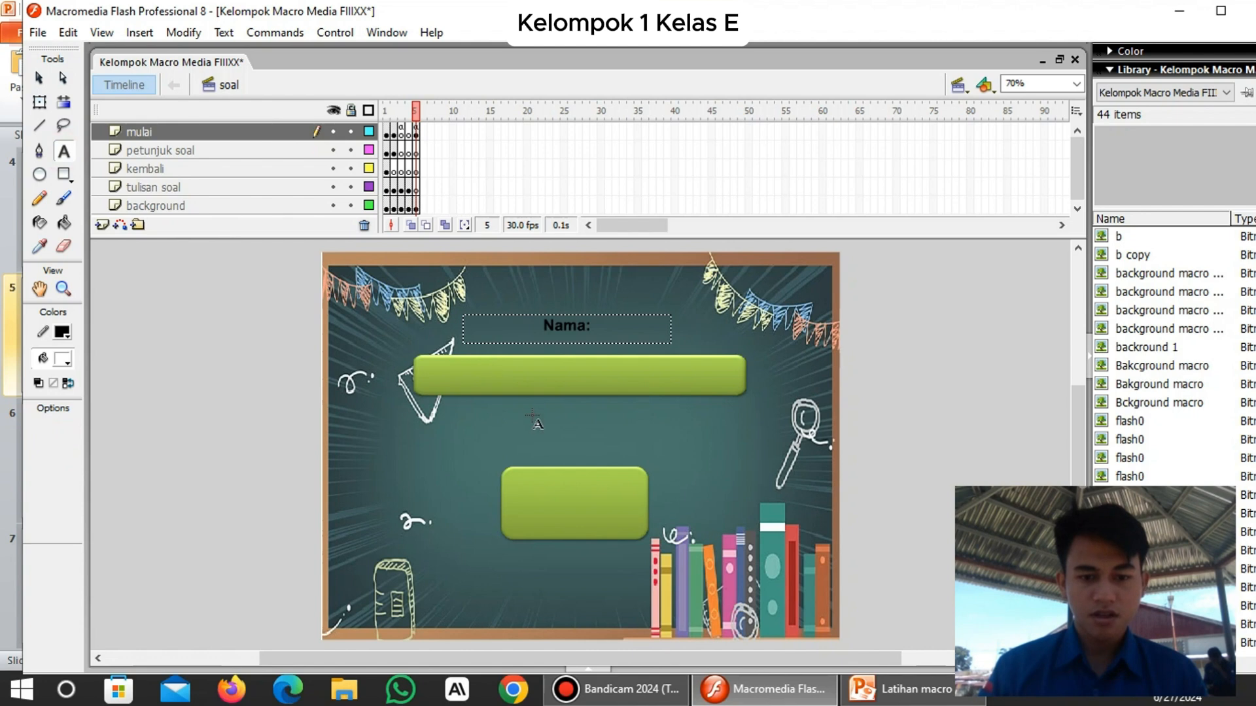
{"action": "left_click_drag", "start_coordinate": [529, 427], "coordinate": [642, 446]}
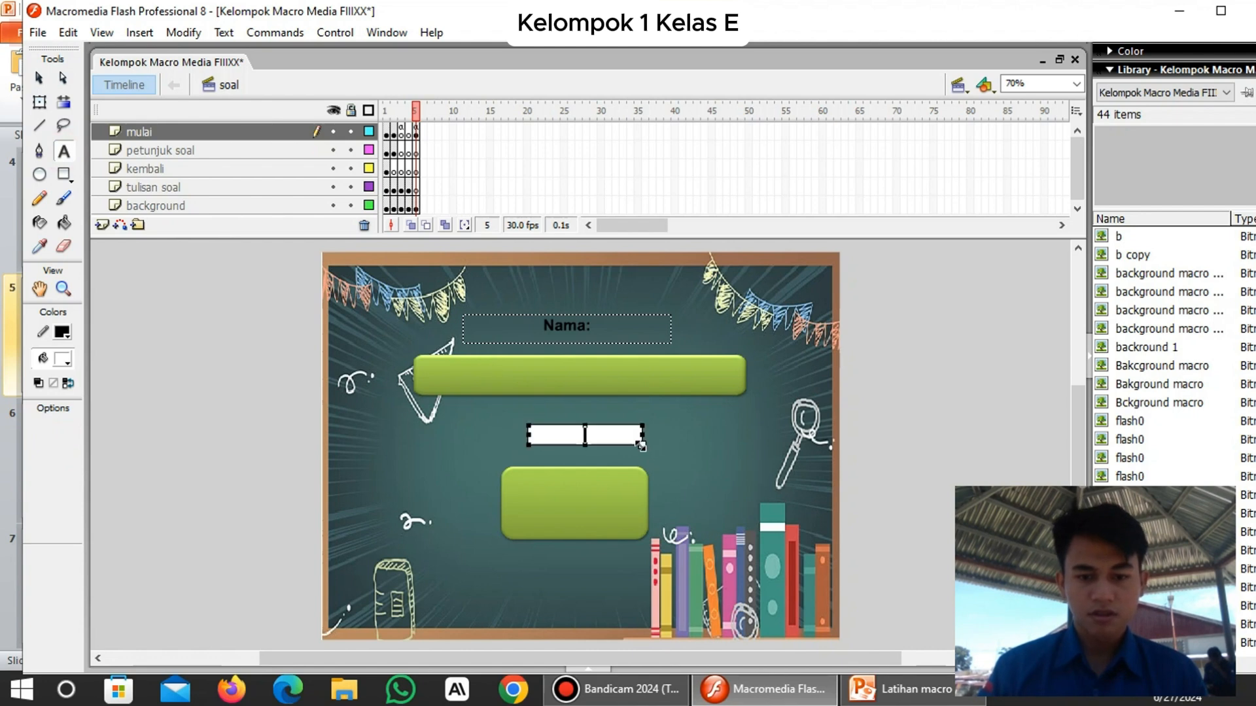
{"action": "type", "text": "sko"}
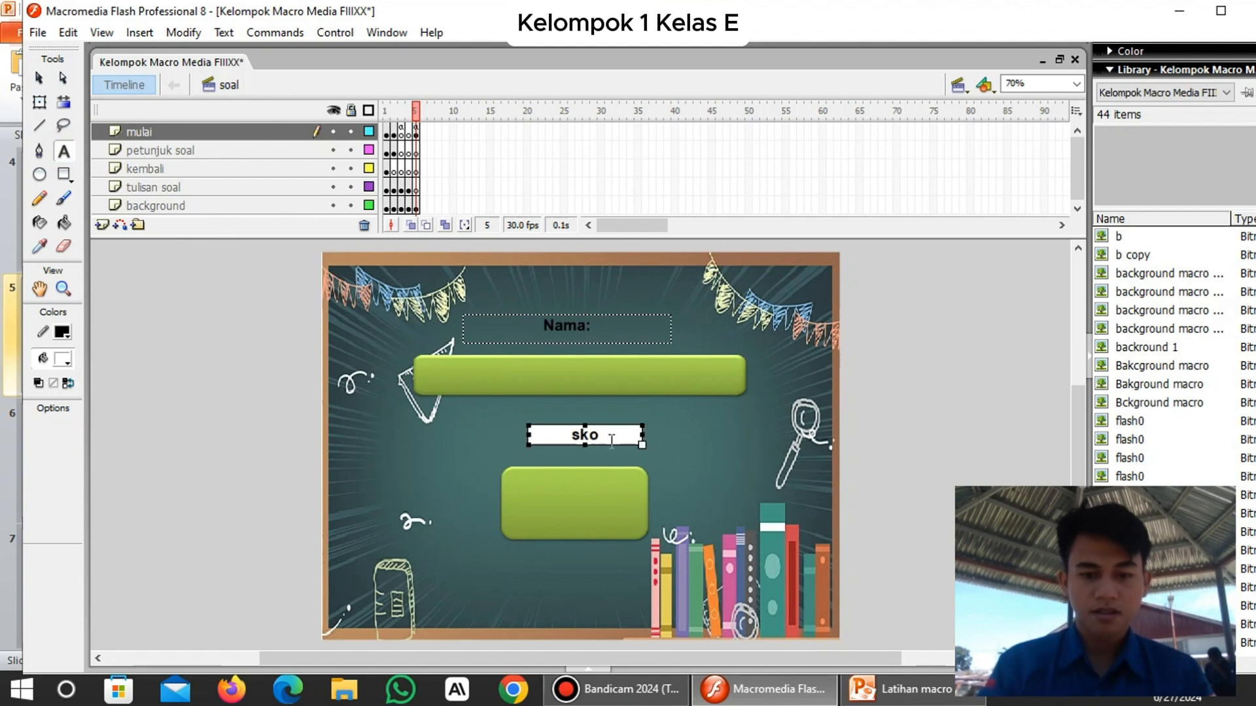
{"action": "key", "text": "BackSpace"}
{"action": "key", "text": "BackSpace"}
{"action": "key", "text": "BackSpace"}
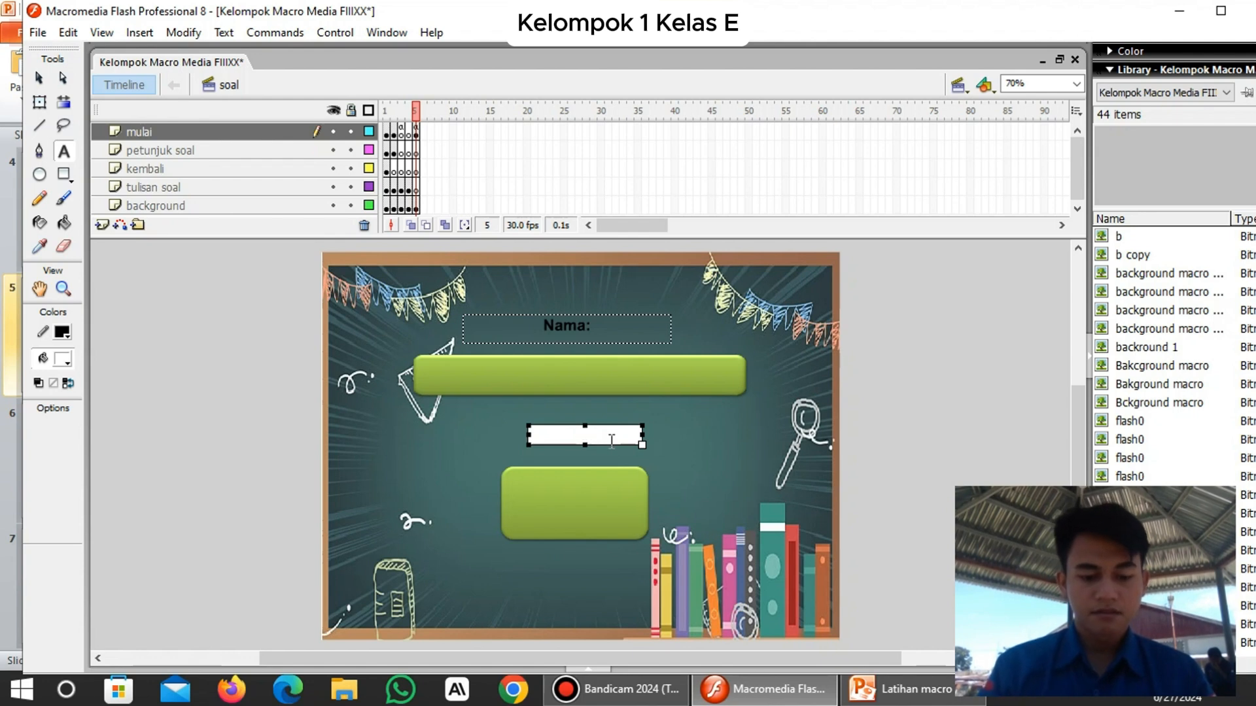
{"action": "type", "text": "Sko"}
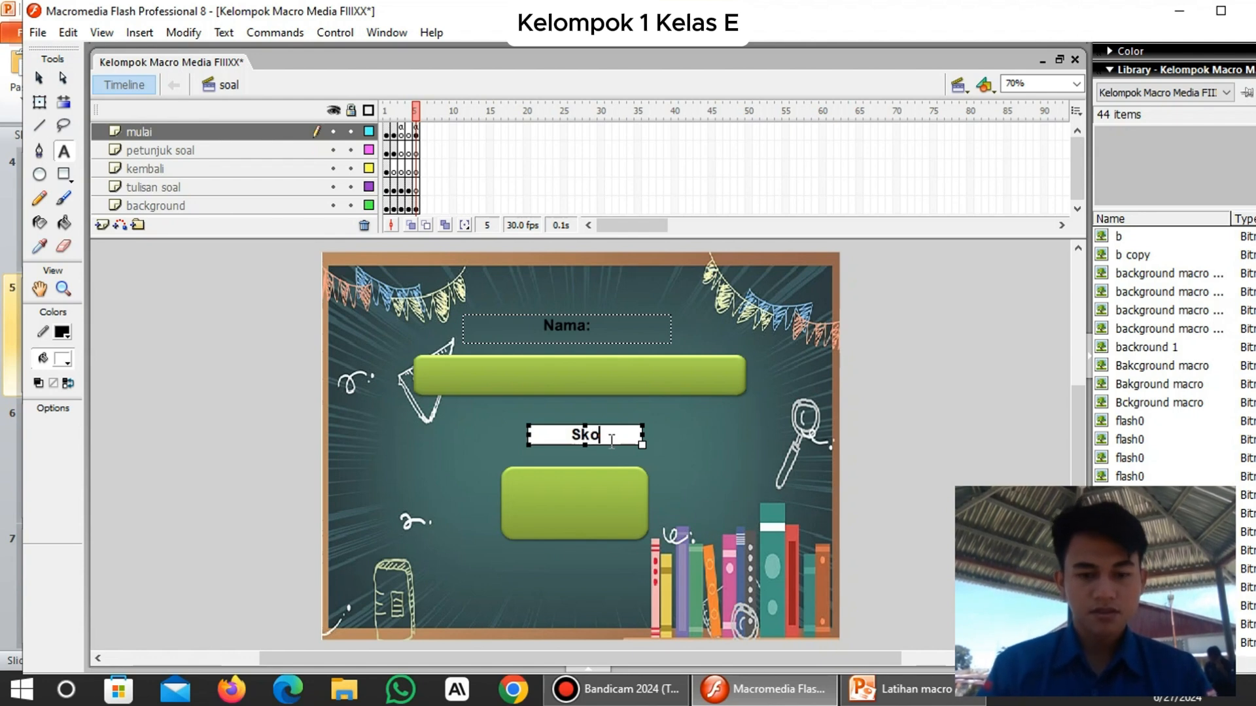
{"action": "type", "text": "r:"}
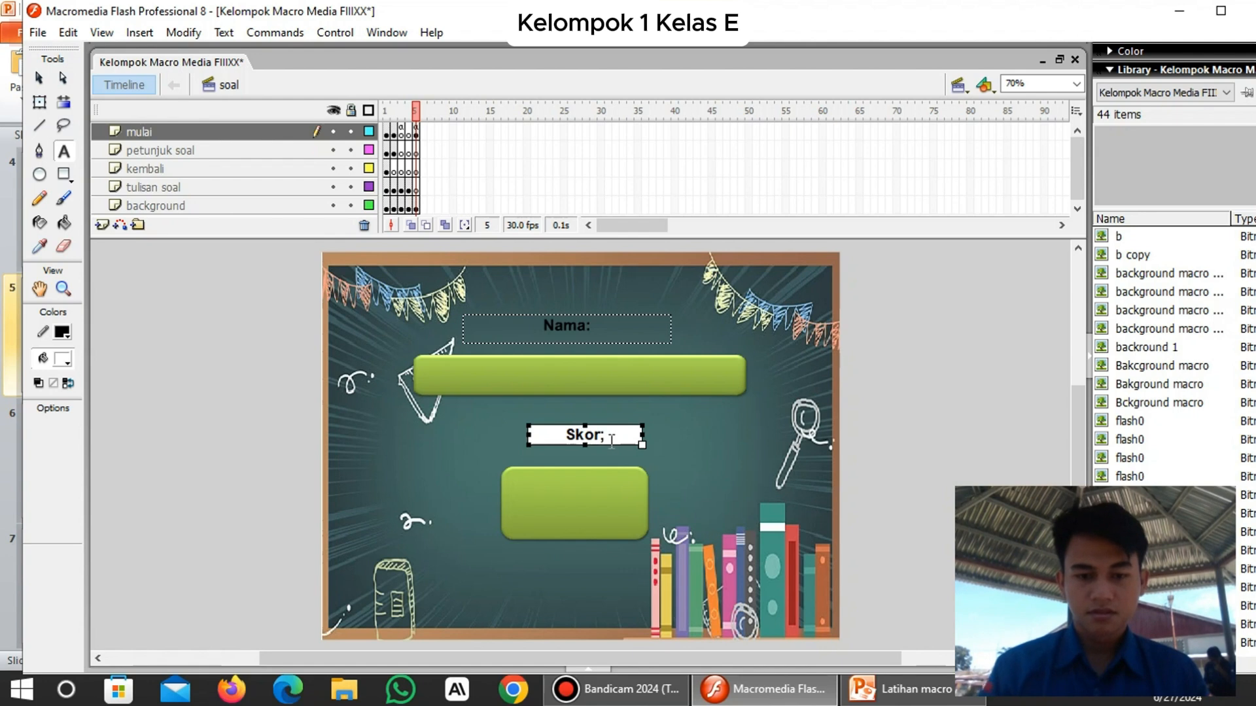
{"action": "key", "text": "BackSpace"}
{"action": "type", "text": ":"}
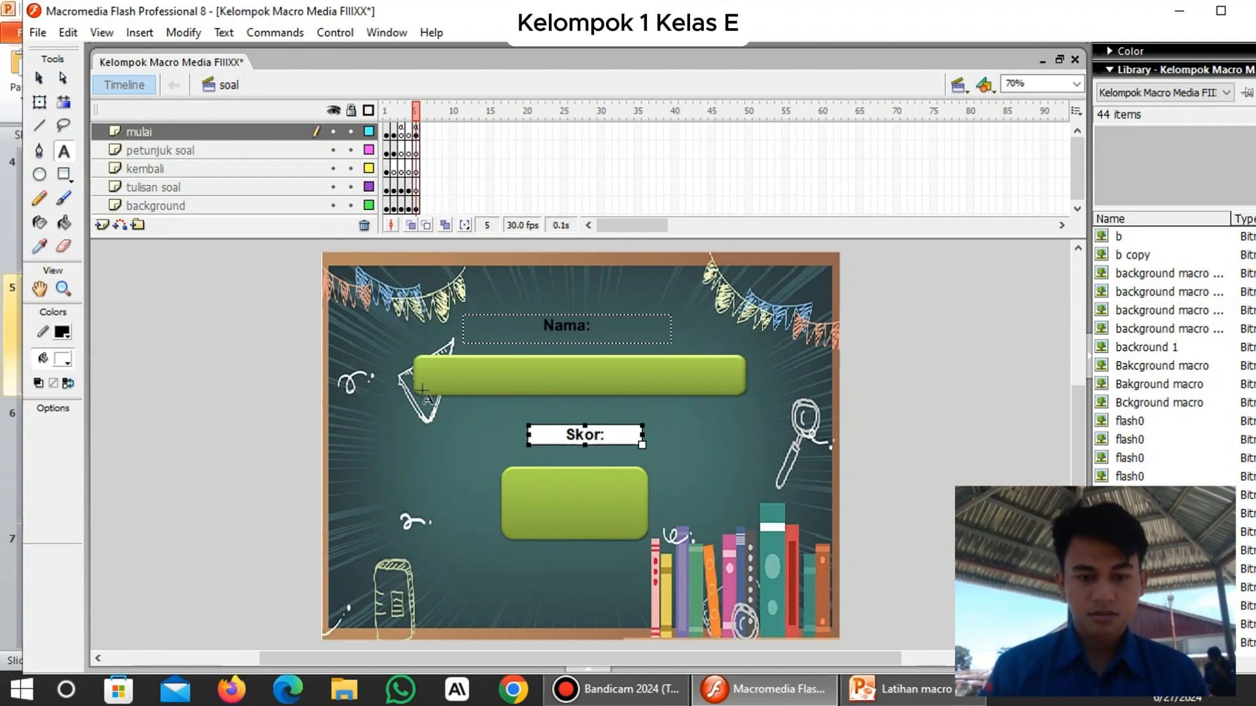
Move the Skor: label so it sits centred just above the small green box.
{"action": "left_click", "coordinate": [39, 78]}
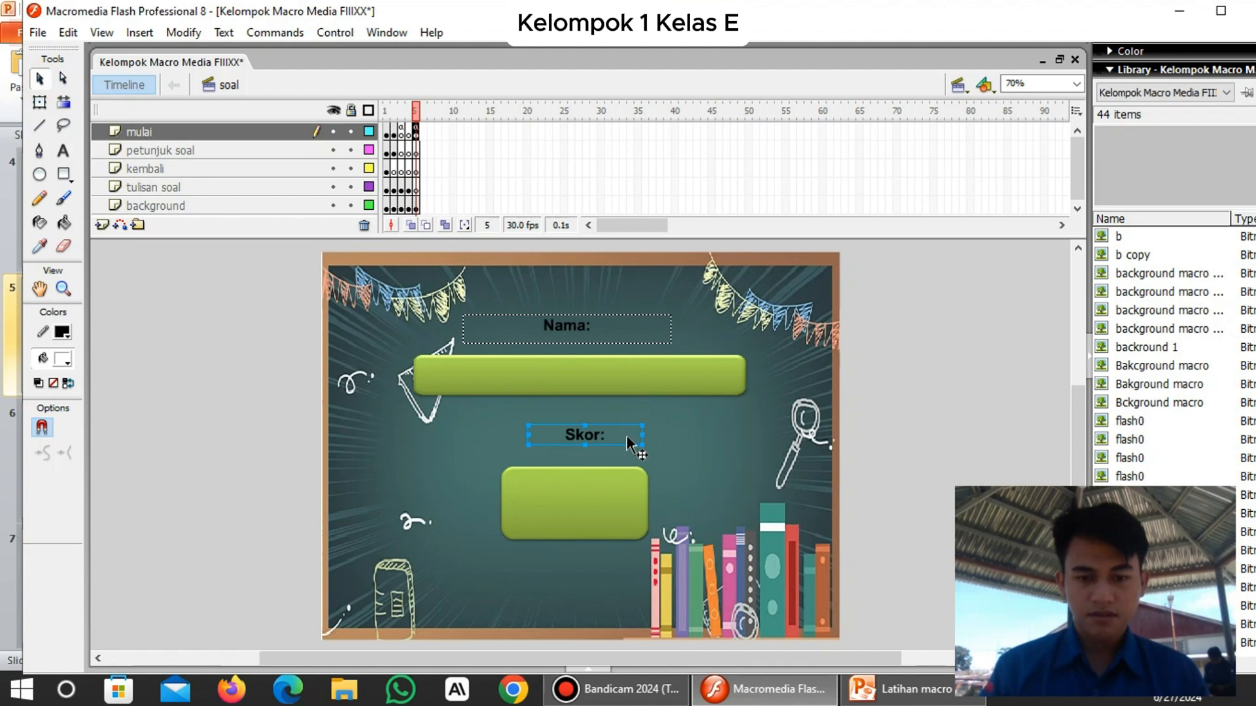
{"action": "left_click_drag", "start_coordinate": [626, 438], "coordinate": [616, 447]}
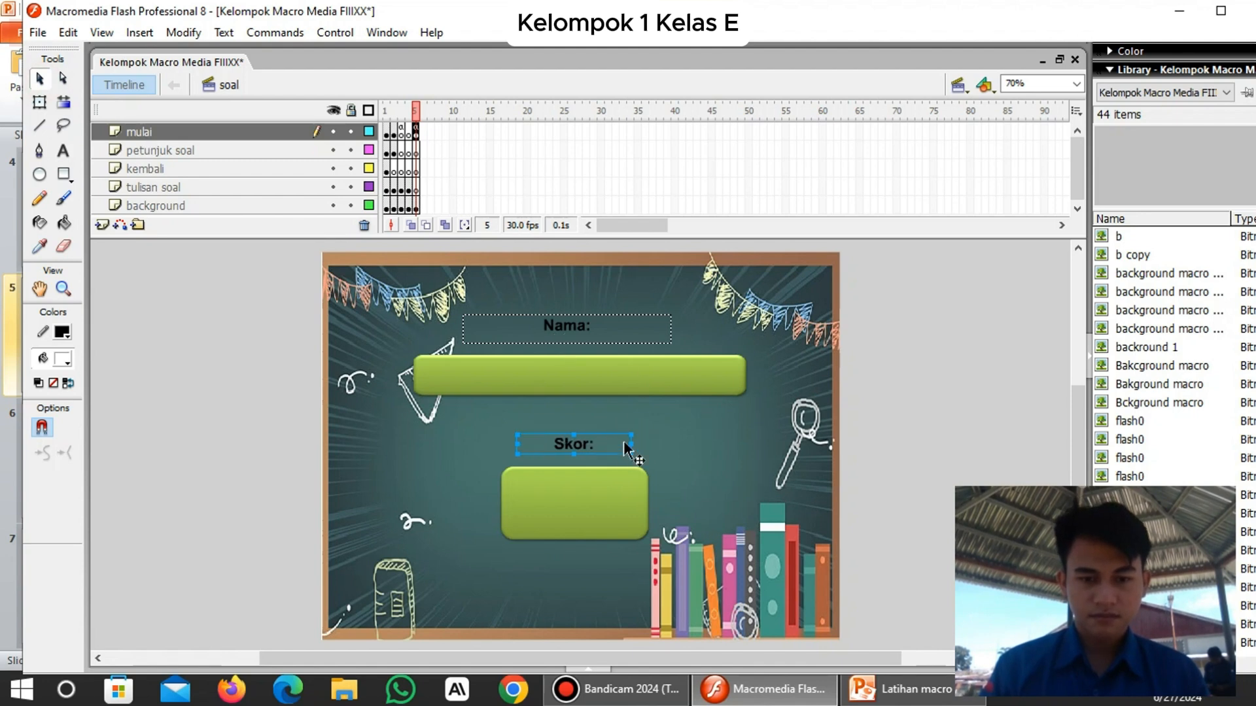
{"action": "left_click", "coordinate": [720, 414]}
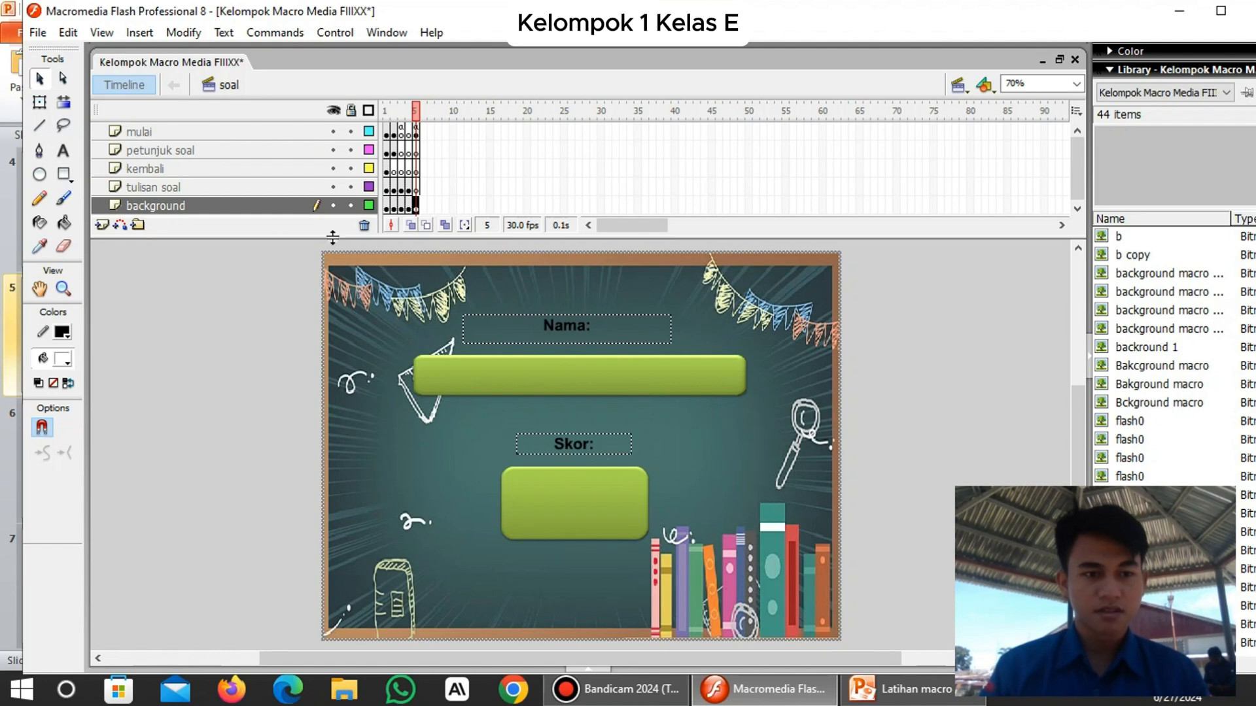
Draw a wide text box over the long green bar and enter nama in it.
{"action": "left_click", "coordinate": [63, 152]}
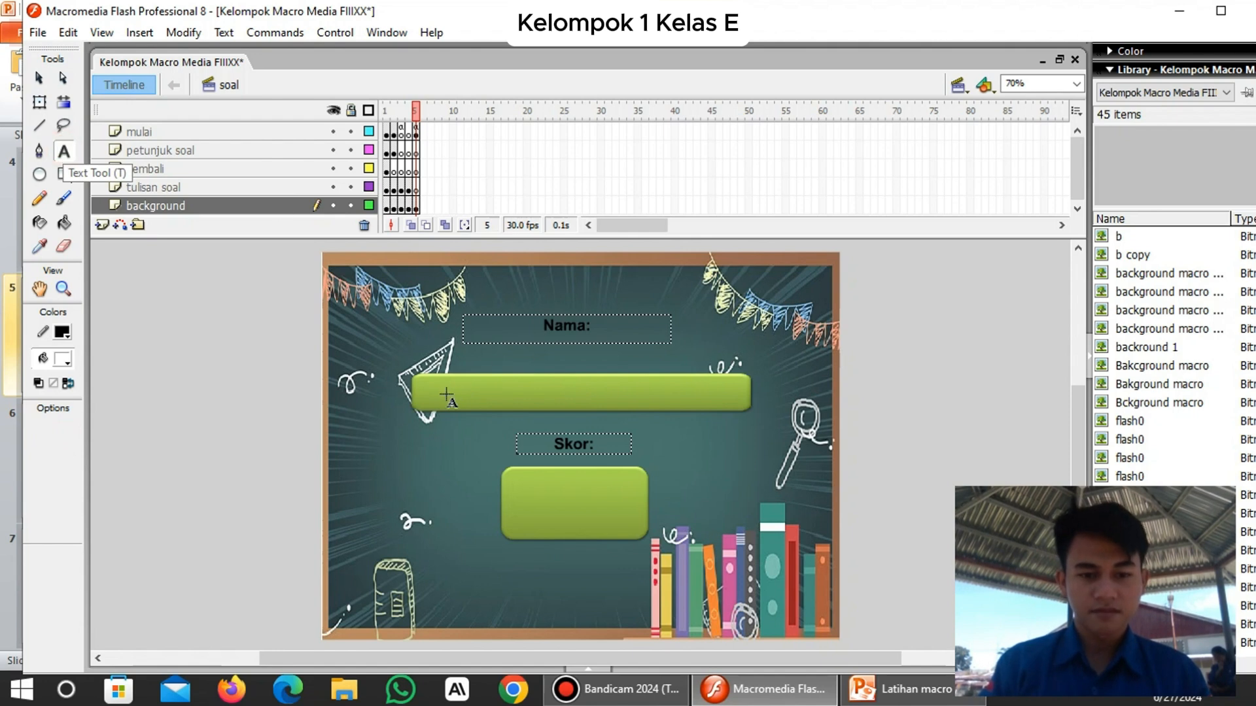
{"action": "left_click_drag", "start_coordinate": [445, 380], "coordinate": [704, 396]}
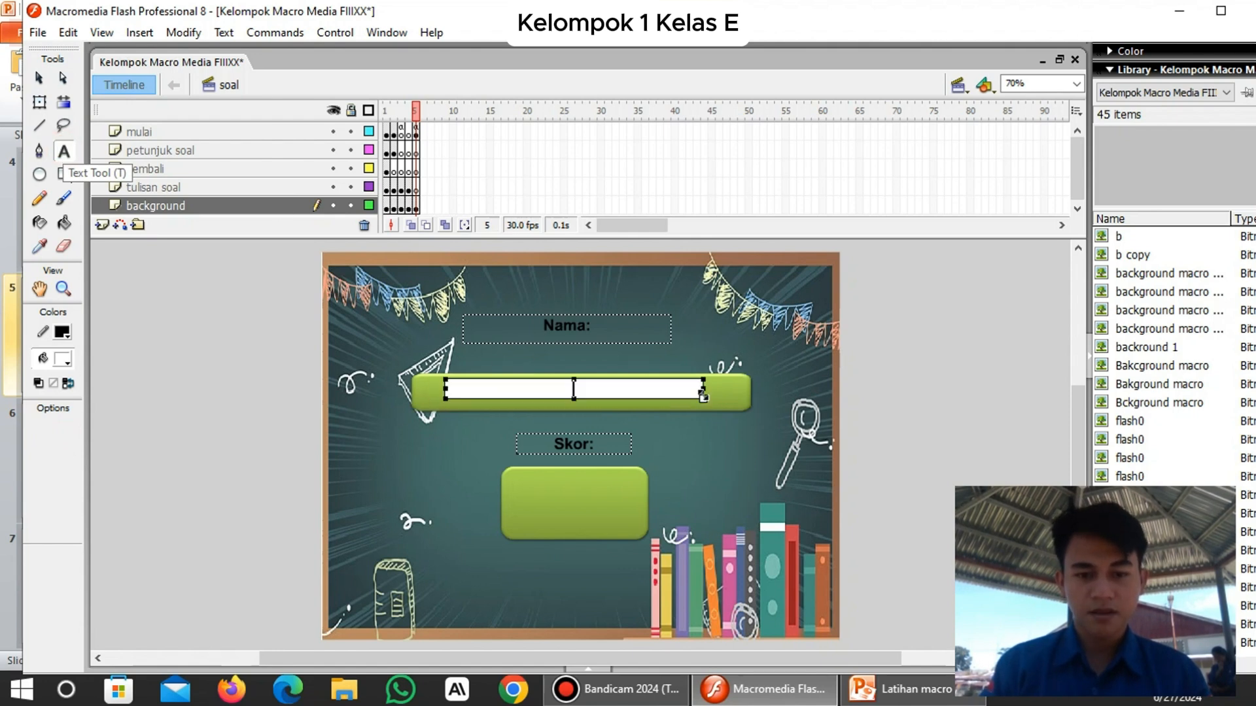
{"action": "type", "text": "na"}
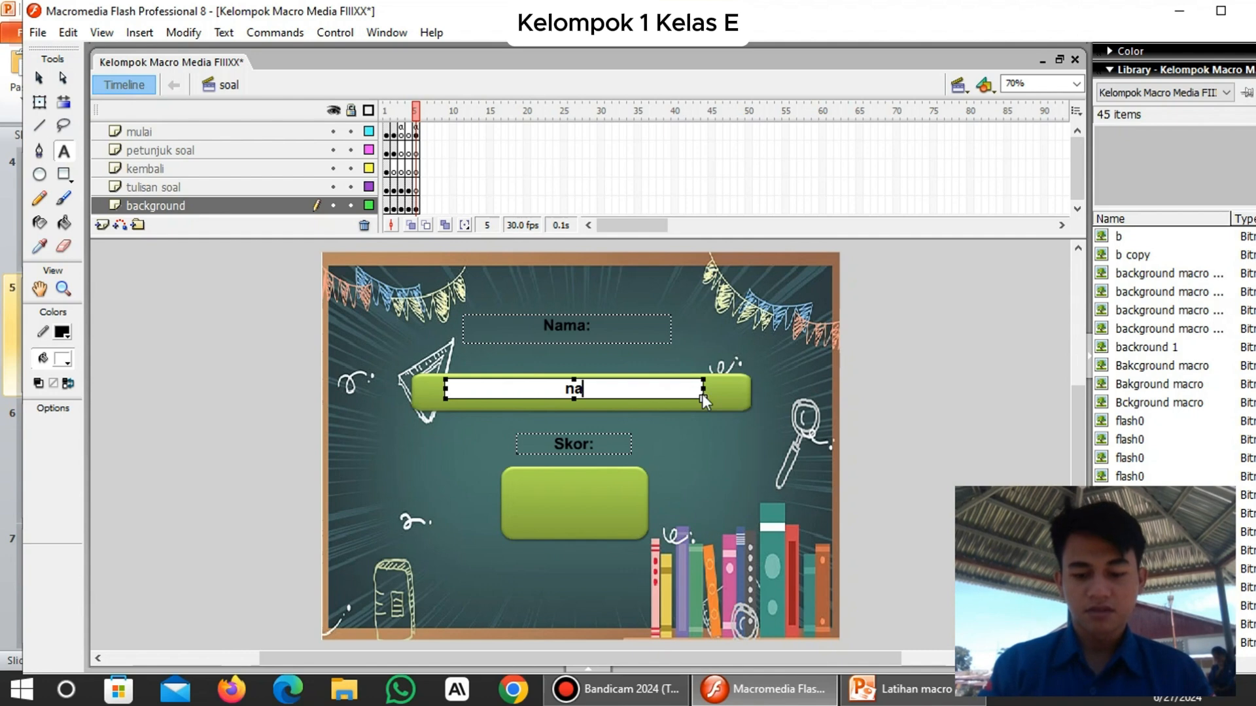
{"action": "type", "text": "ma"}
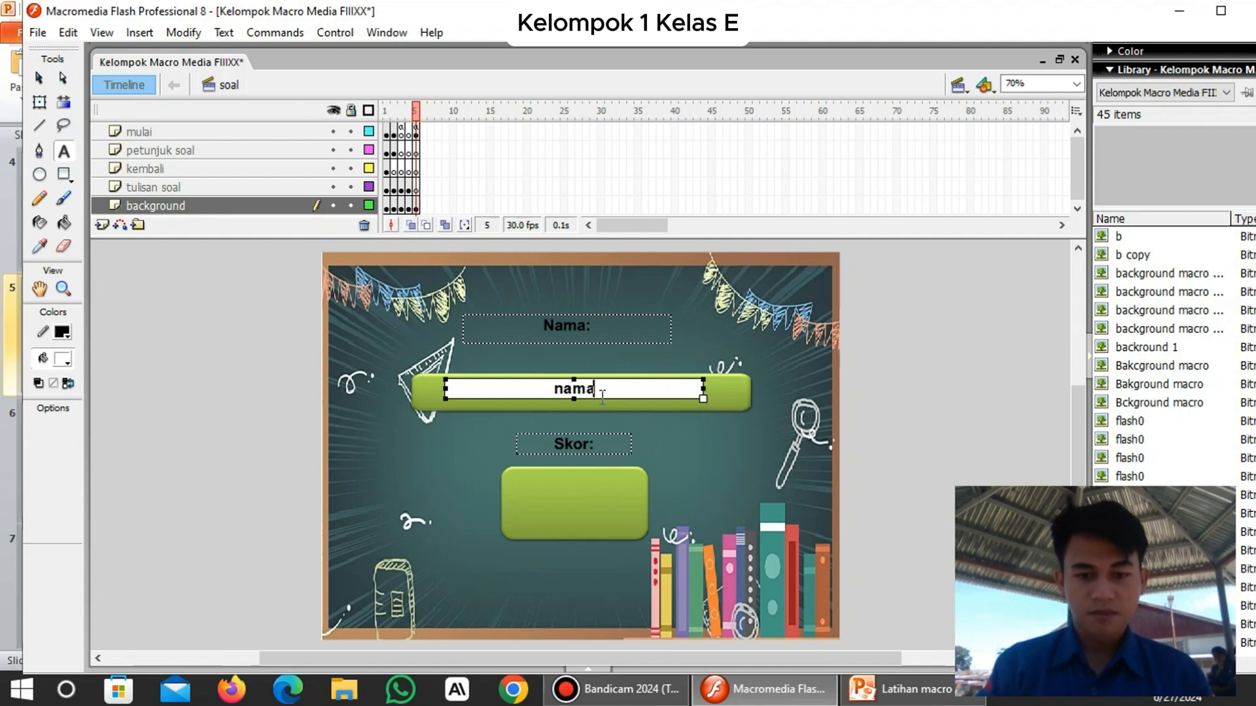
{"action": "key", "text": "Escape"}
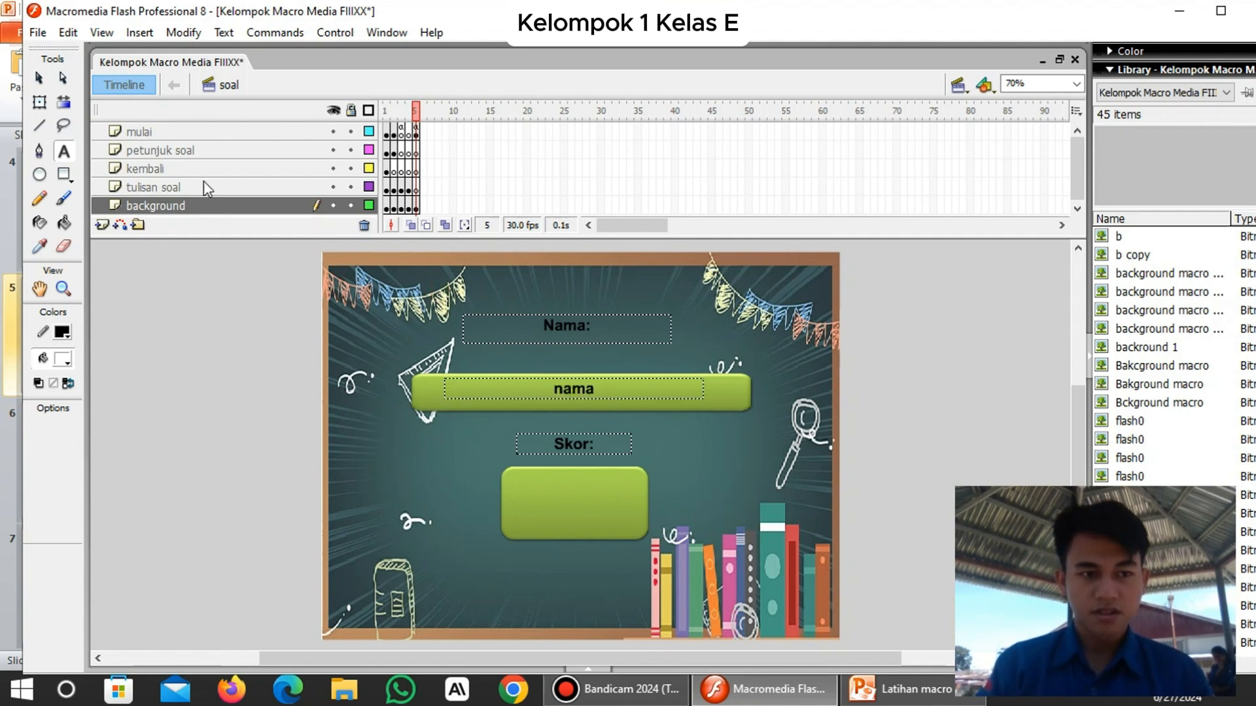
Make the nama text box on the long green bar Dynamic Text and assign it the variable nama.
{"action": "left_click", "coordinate": [36, 79]}
{"action": "left_click", "coordinate": [641, 401]}
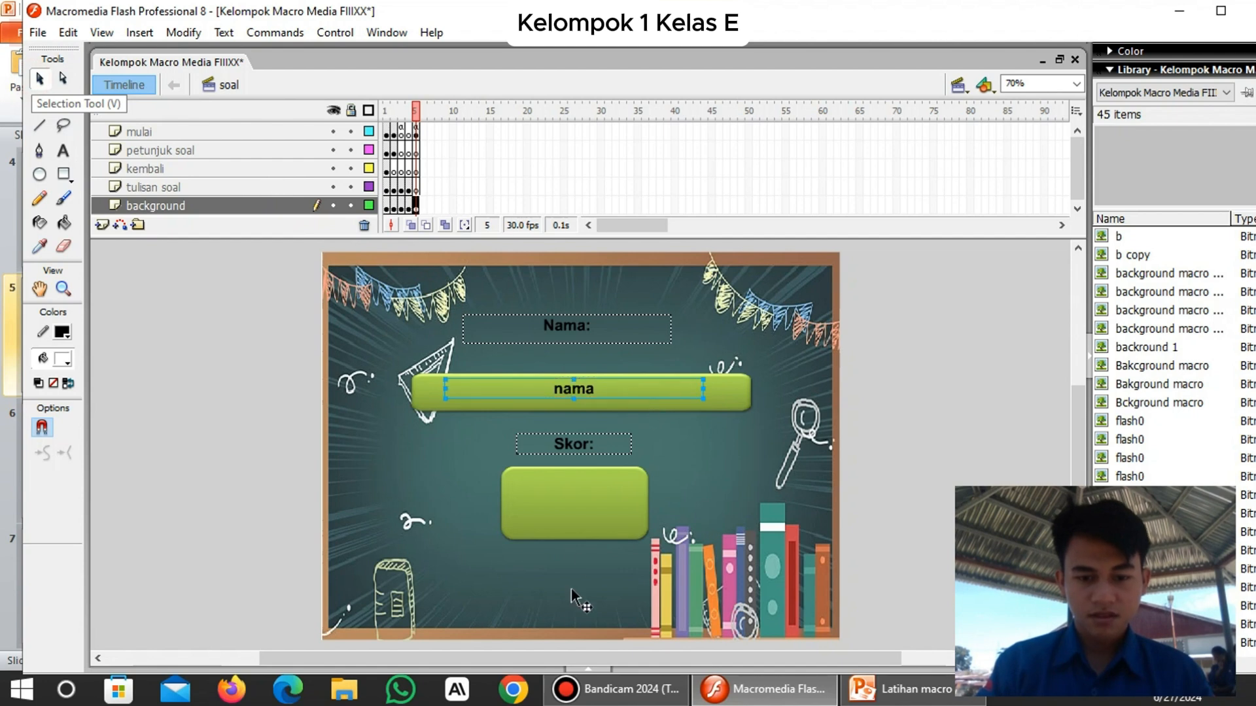
{"action": "left_click", "coordinate": [602, 668]}
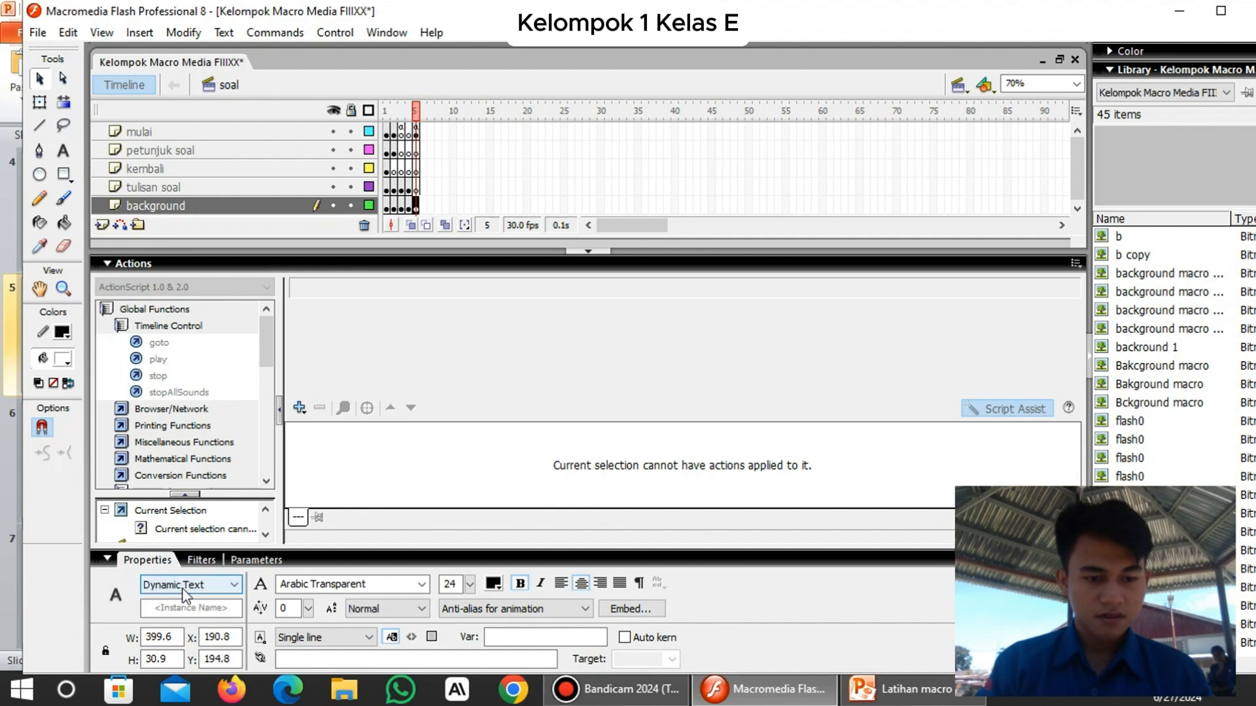
{"action": "left_click", "coordinate": [242, 585]}
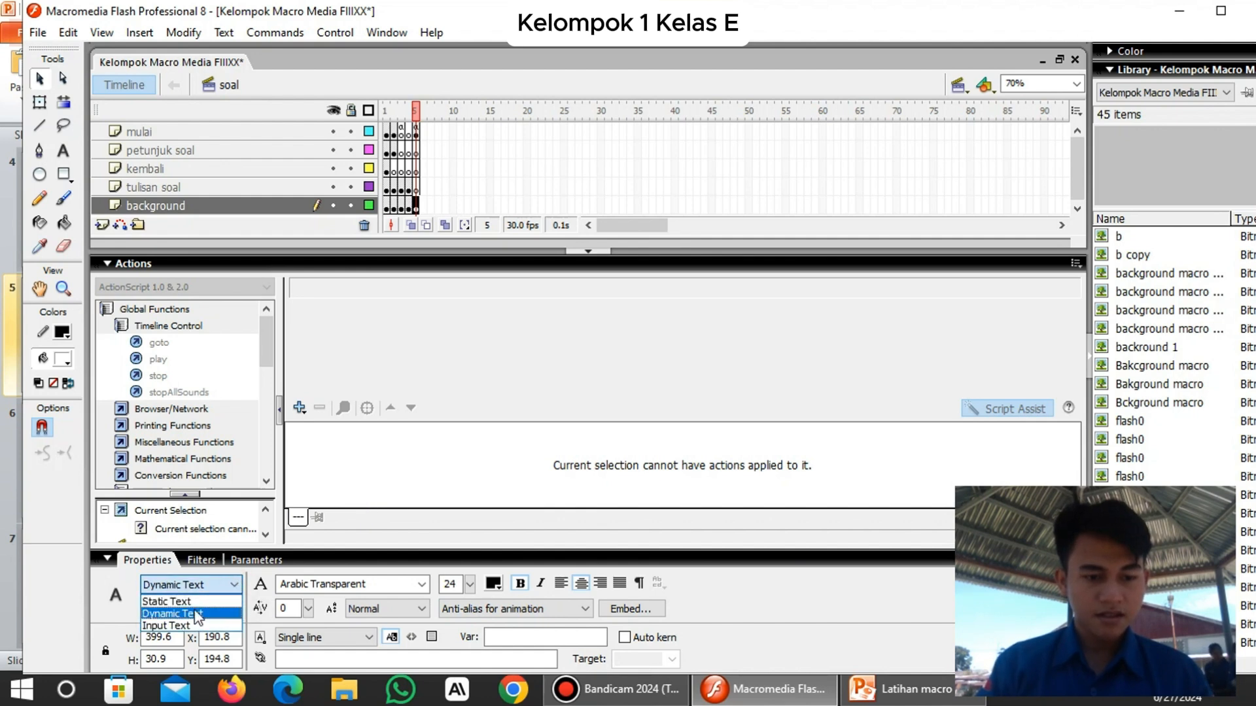
{"action": "left_click", "coordinate": [200, 614]}
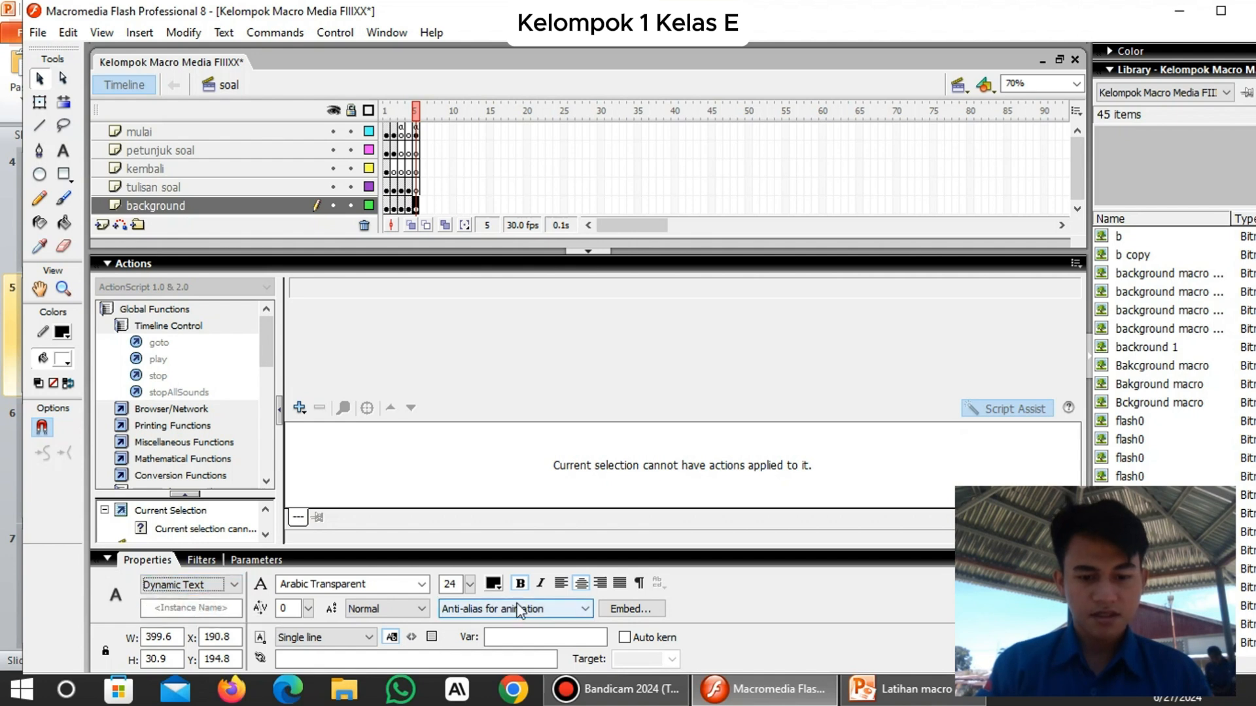
{"action": "left_click", "coordinate": [526, 636]}
{"action": "type", "text": "nama"}
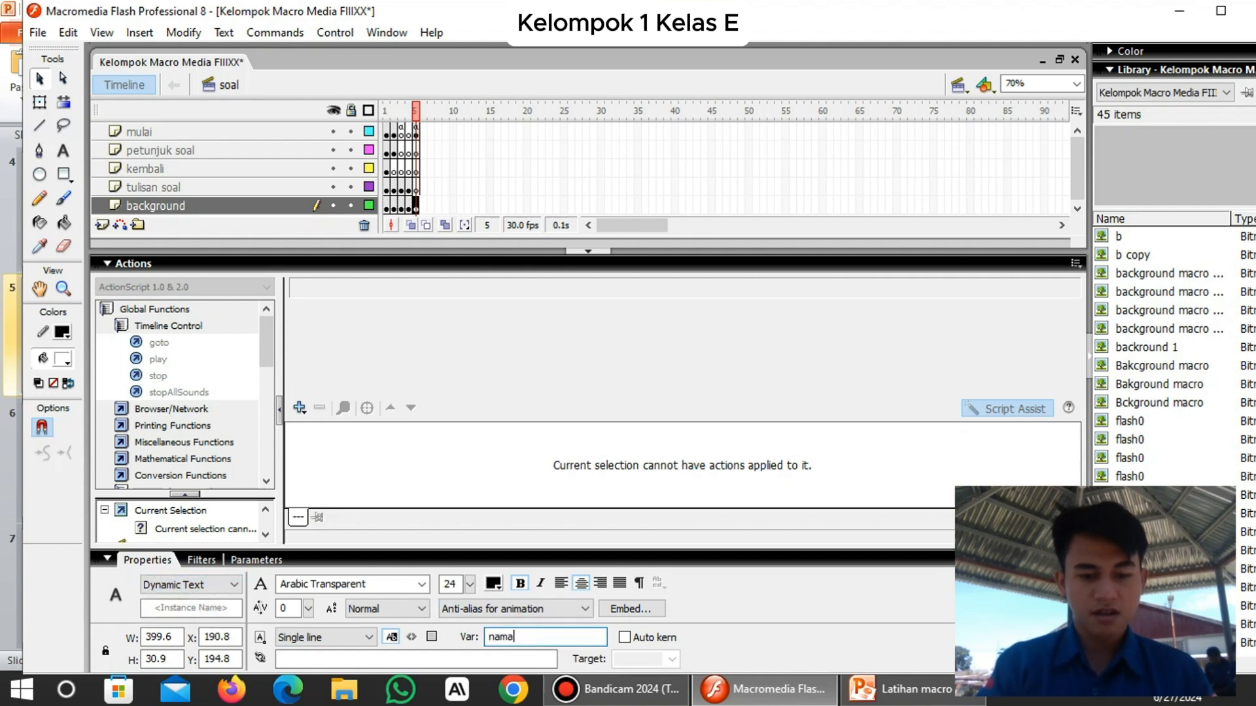
{"action": "left_click", "coordinate": [598, 250]}
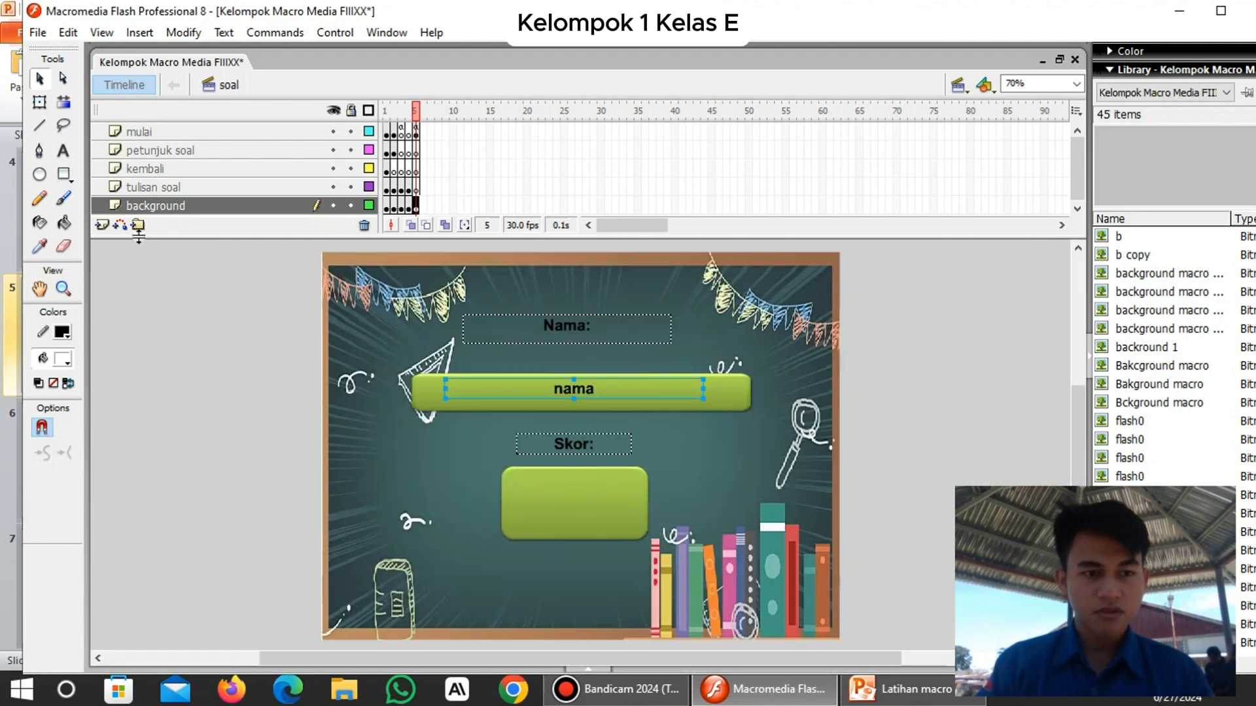
Draw a text box inside the small green box below Skor: and enter 100 in it.
{"action": "left_click", "coordinate": [64, 158]}
{"action": "left_click_drag", "start_coordinate": [519, 513], "coordinate": [620, 548]}
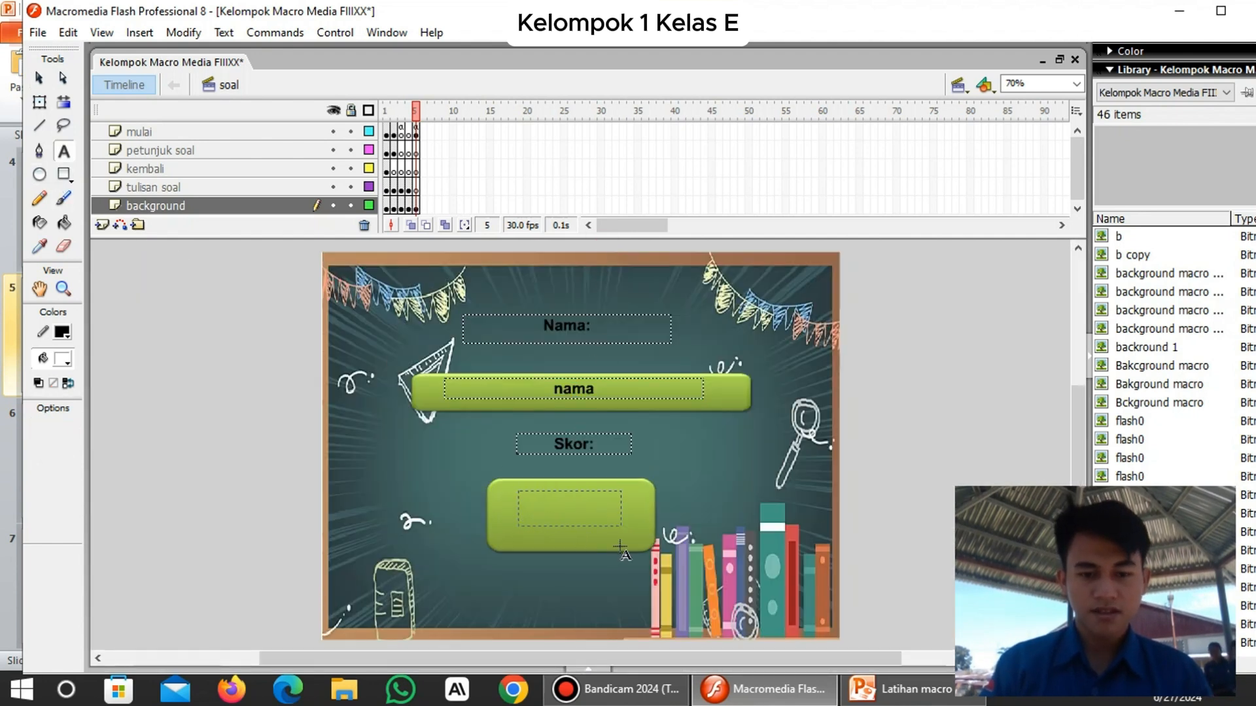
{"action": "type", "text": "100"}
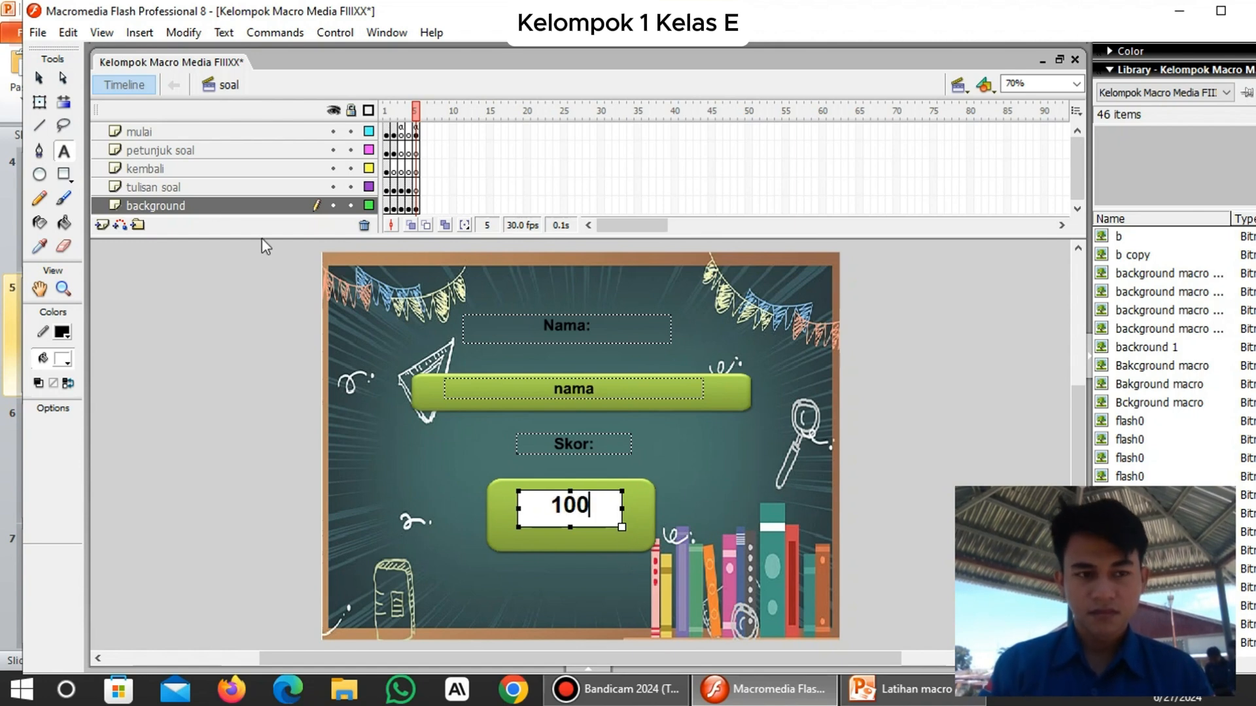
Make the 100 text box Dynamic Text and assign it the variable skor.
{"action": "left_click", "coordinate": [39, 78]}
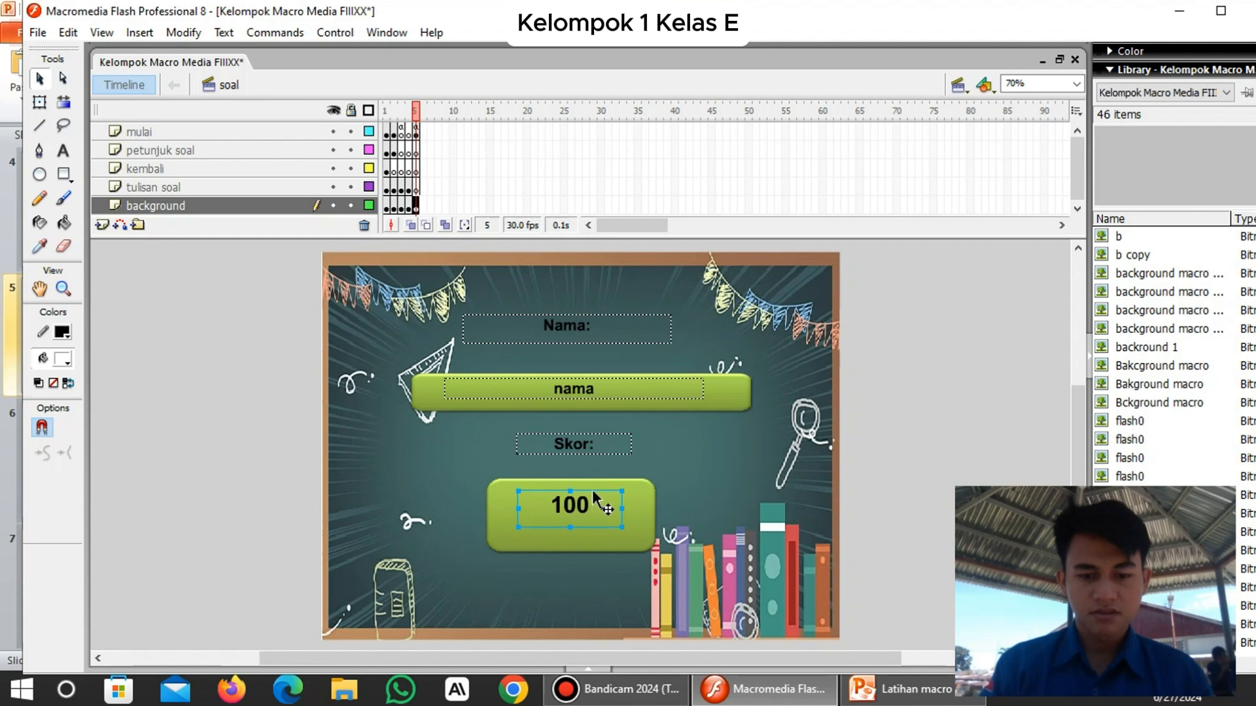
{"action": "left_click", "coordinate": [594, 670]}
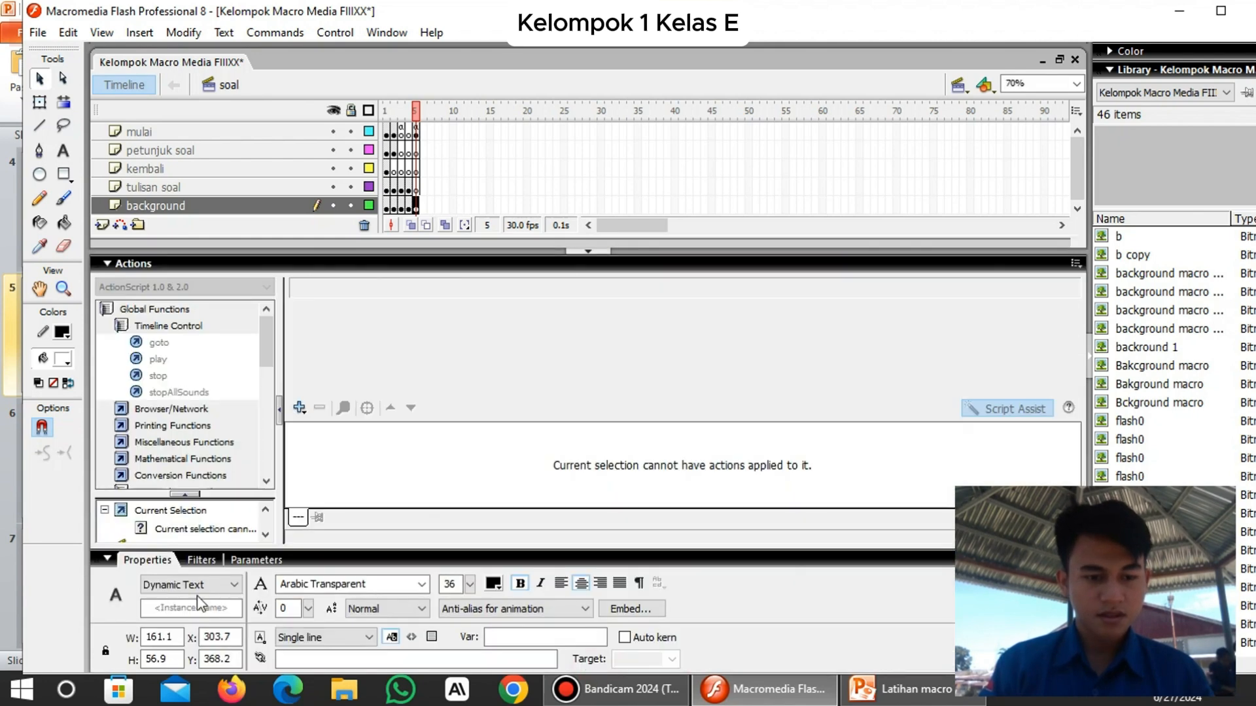
{"action": "left_click", "coordinate": [236, 587]}
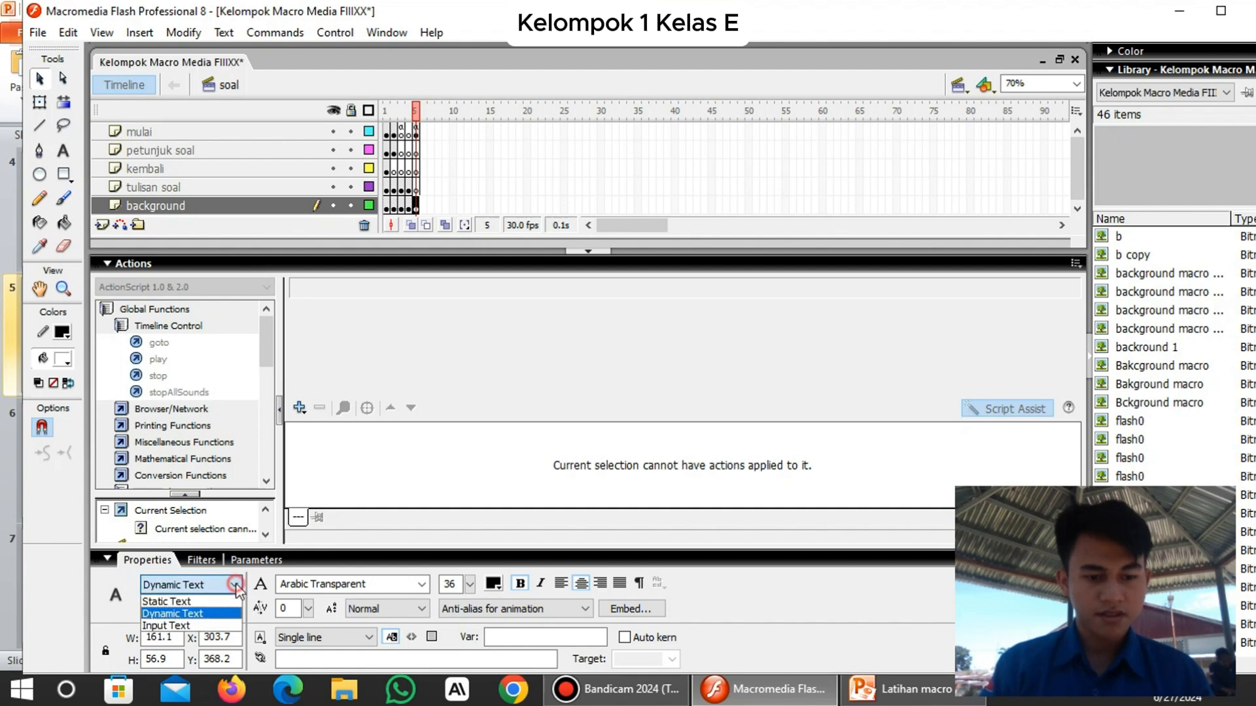
{"action": "left_click", "coordinate": [208, 614]}
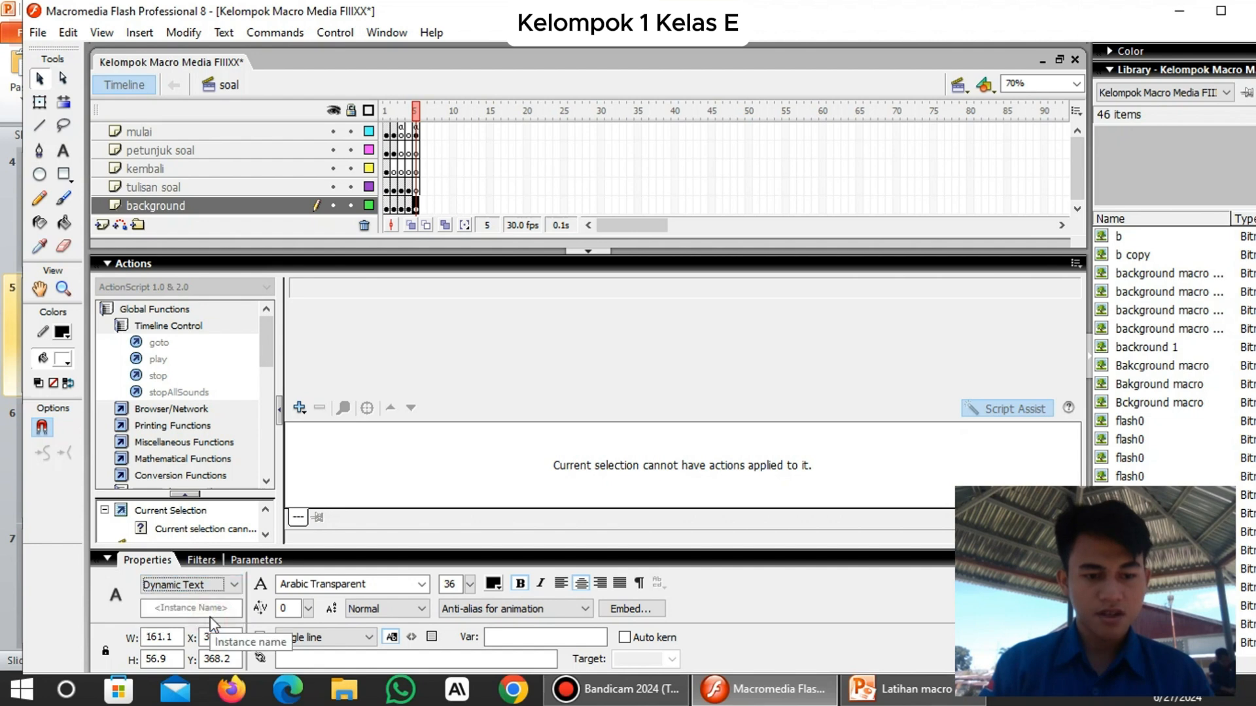
{"action": "left_click", "coordinate": [549, 641]}
{"action": "type", "text": "s"}
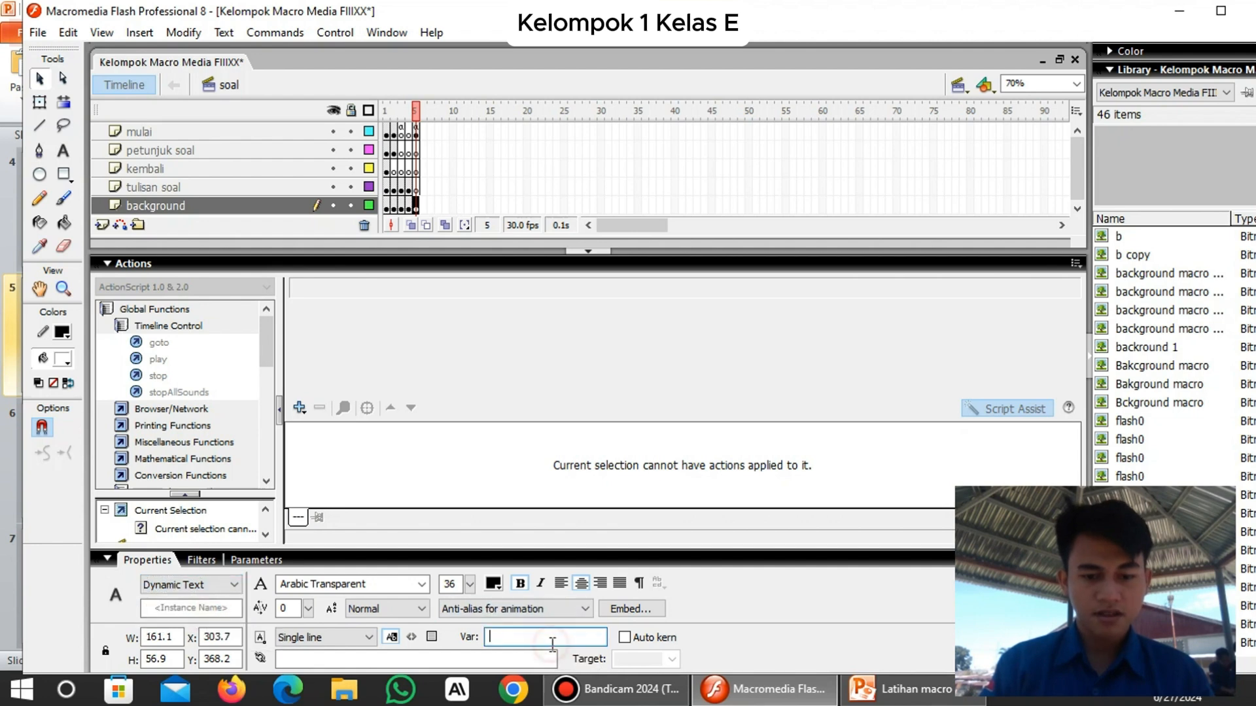
{"action": "type", "text": "kor"}
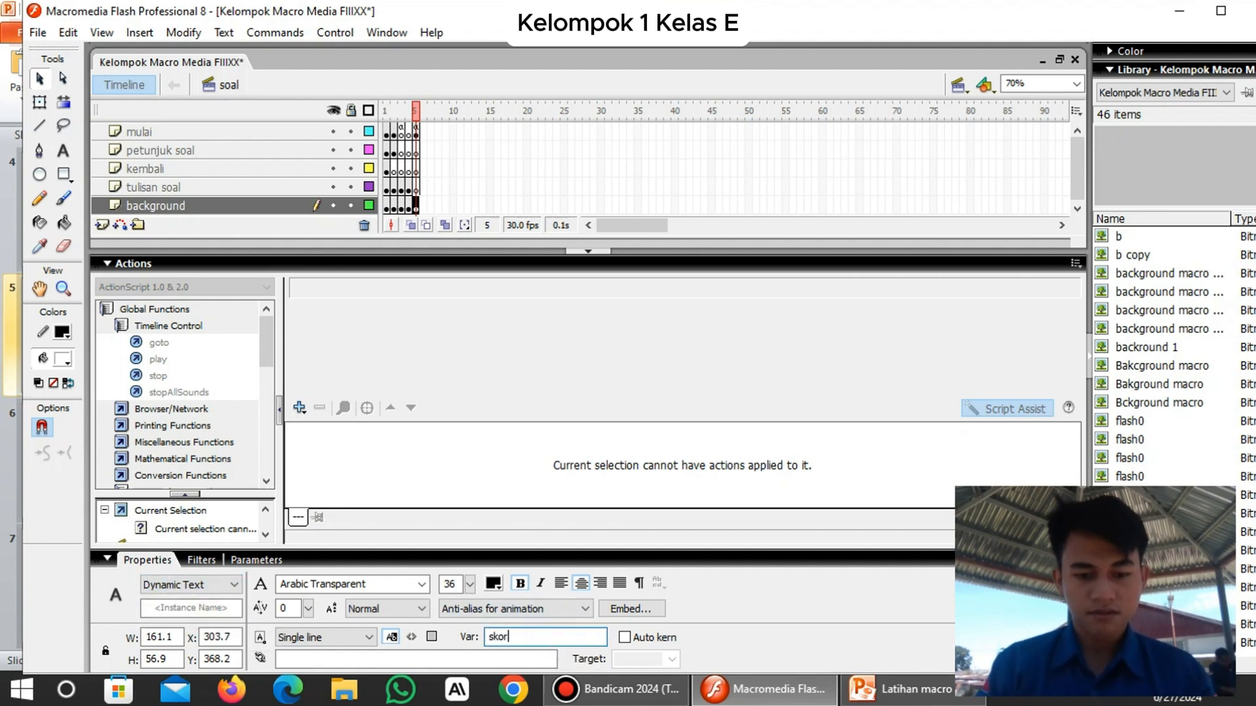
{"action": "left_click", "coordinate": [588, 250]}
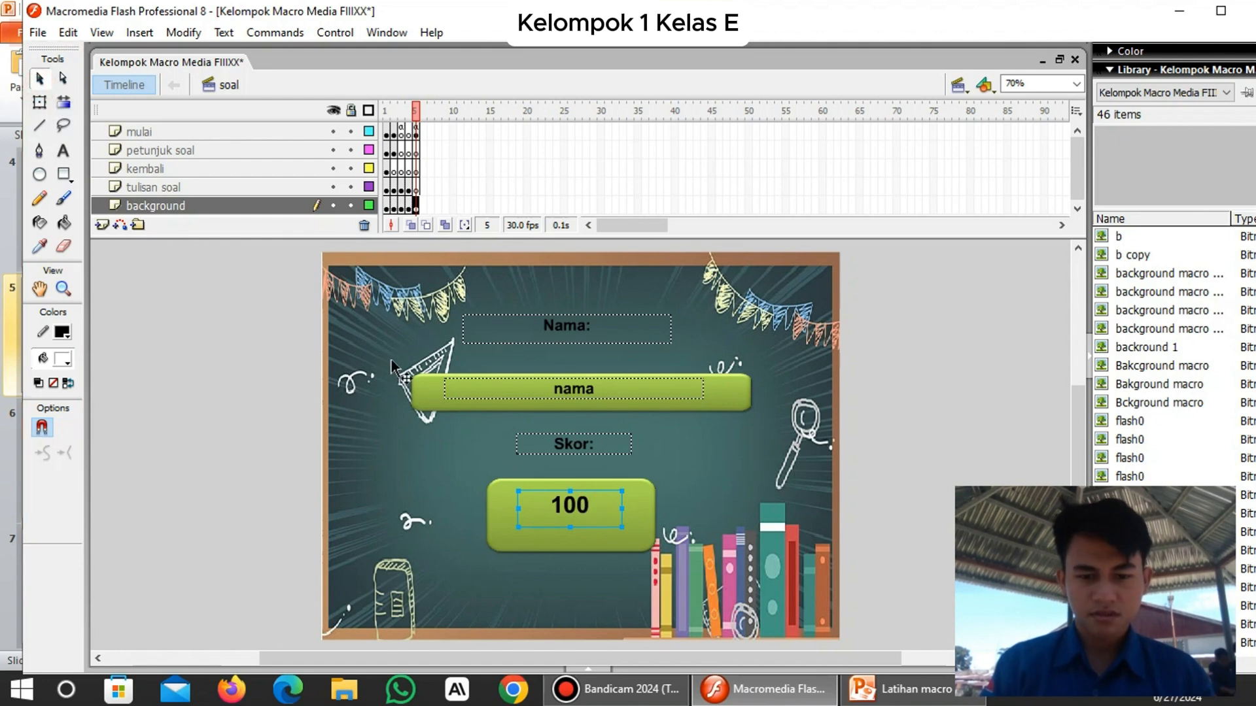
Delete the placeholder text 100 and nama from the two dynamic text boxes, leaving both fields empty.
{"action": "left_click", "coordinate": [63, 151]}
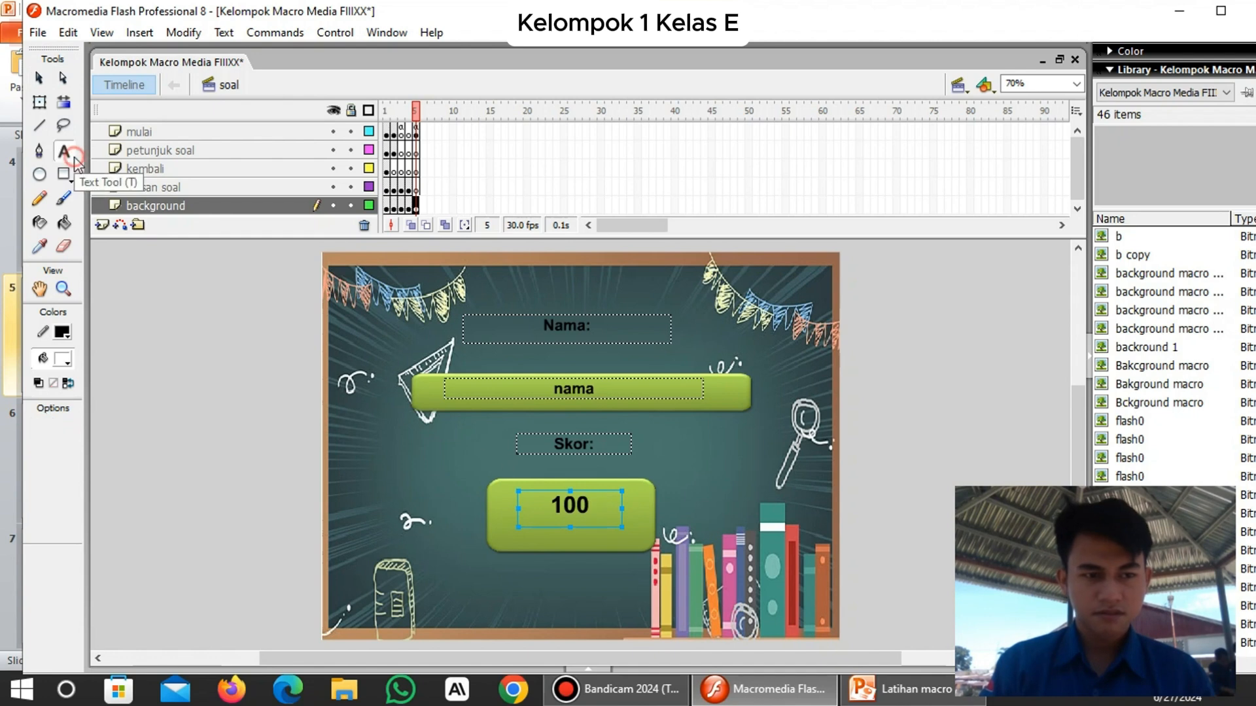
{"action": "left_click", "coordinate": [590, 506]}
{"action": "key", "text": "BackSpace"}
{"action": "key", "text": "BackSpace"}
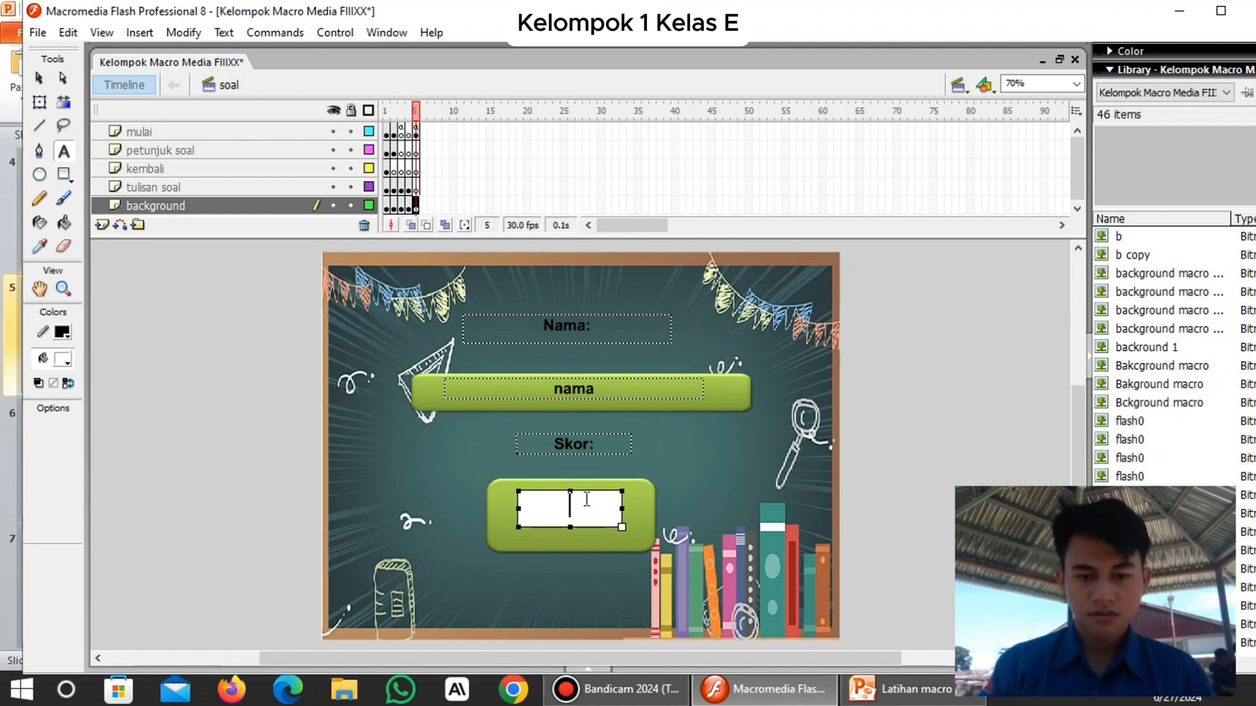
{"action": "left_click", "coordinate": [596, 390]}
{"action": "key", "text": "BackSpace"}
{"action": "key", "text": "BackSpace"}
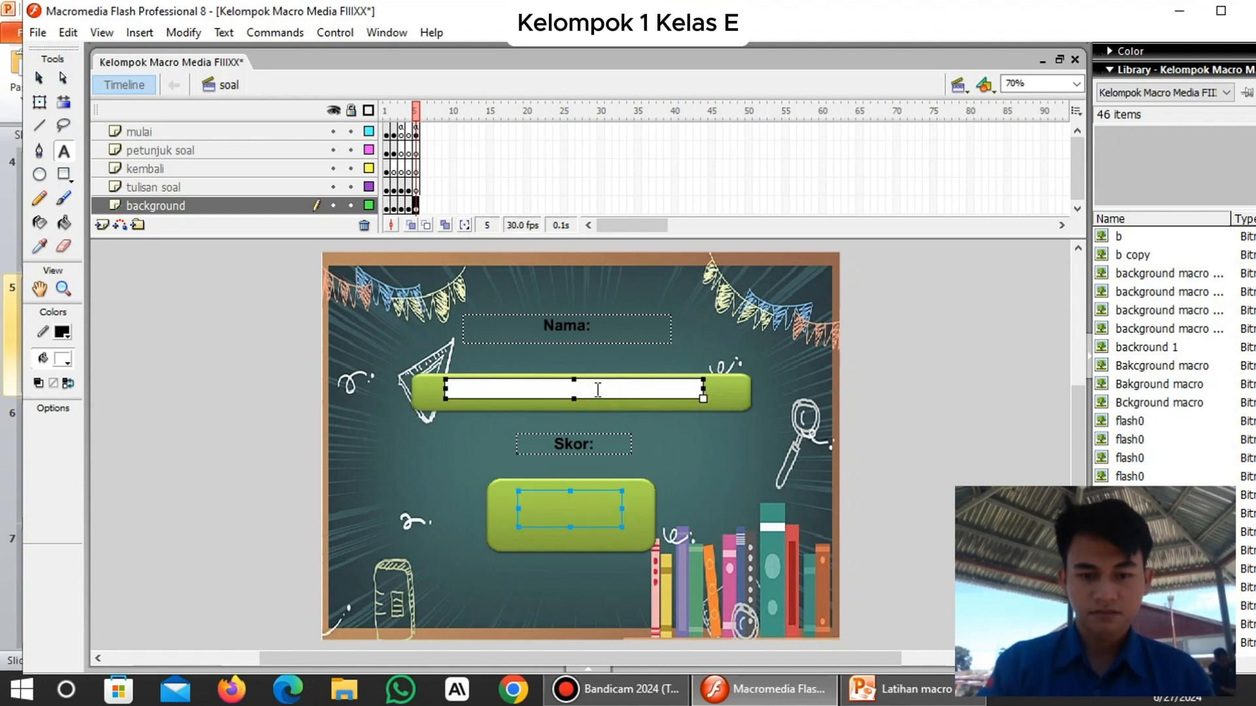
{"action": "left_click", "coordinate": [41, 79]}
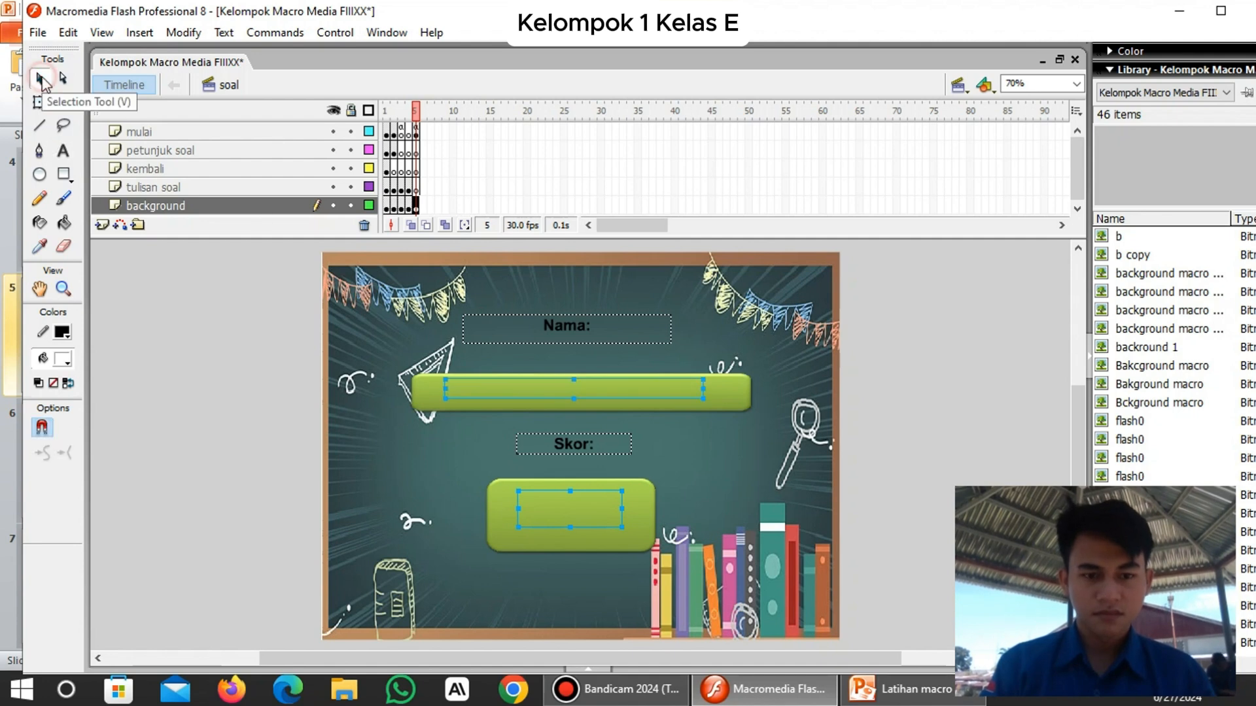
{"action": "left_click", "coordinate": [270, 379]}
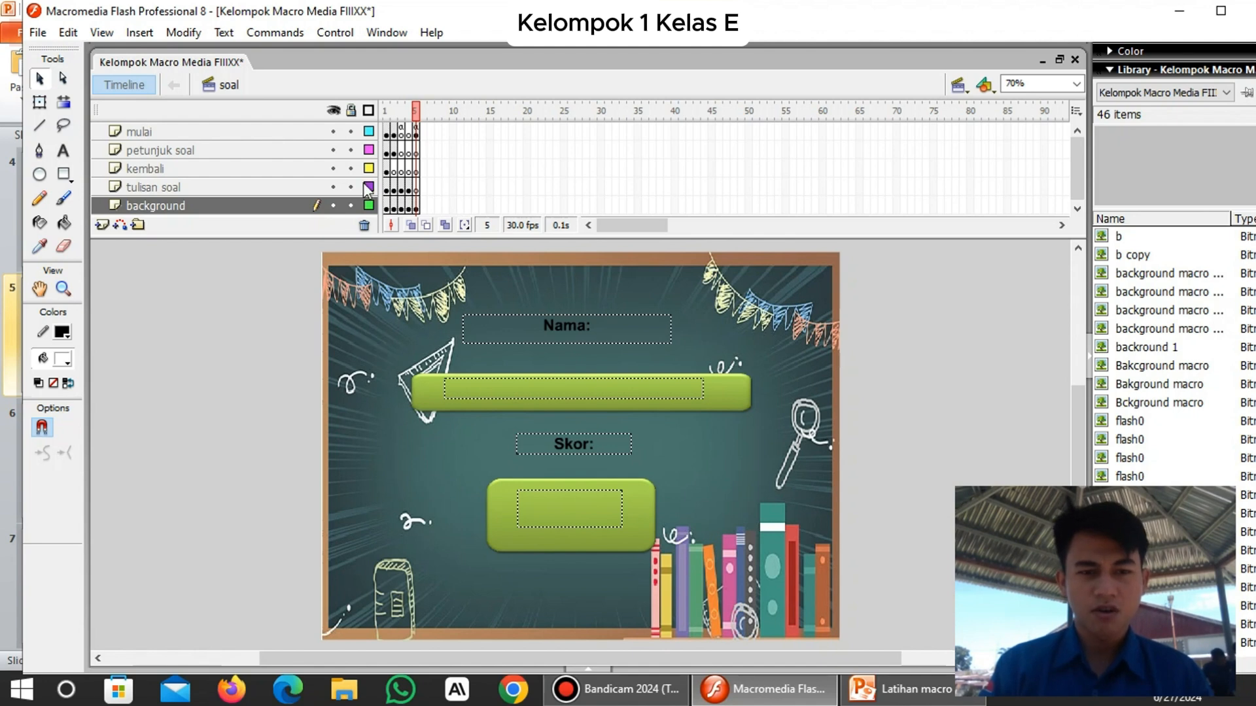
Copy the home button from frame 1 and paste it into frame 5 of the mulai layer without replacing existing library items.
{"action": "left_click", "coordinate": [387, 132]}
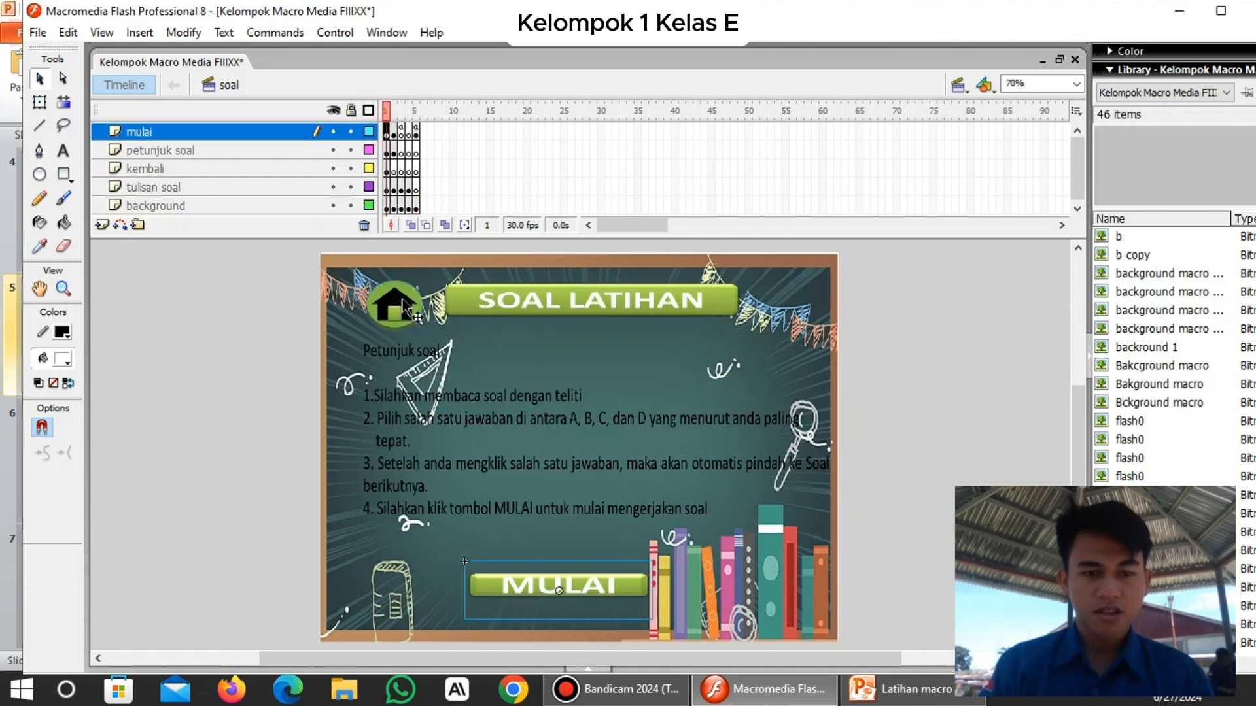
{"action": "mouse_move", "coordinate": [350, 288]}
{"action": "left_mouse_down"}
{"action": "mouse_move", "coordinate": [412, 296]}
{"action": "mouse_move", "coordinate": [352, 287]}
{"action": "left_mouse_up"}
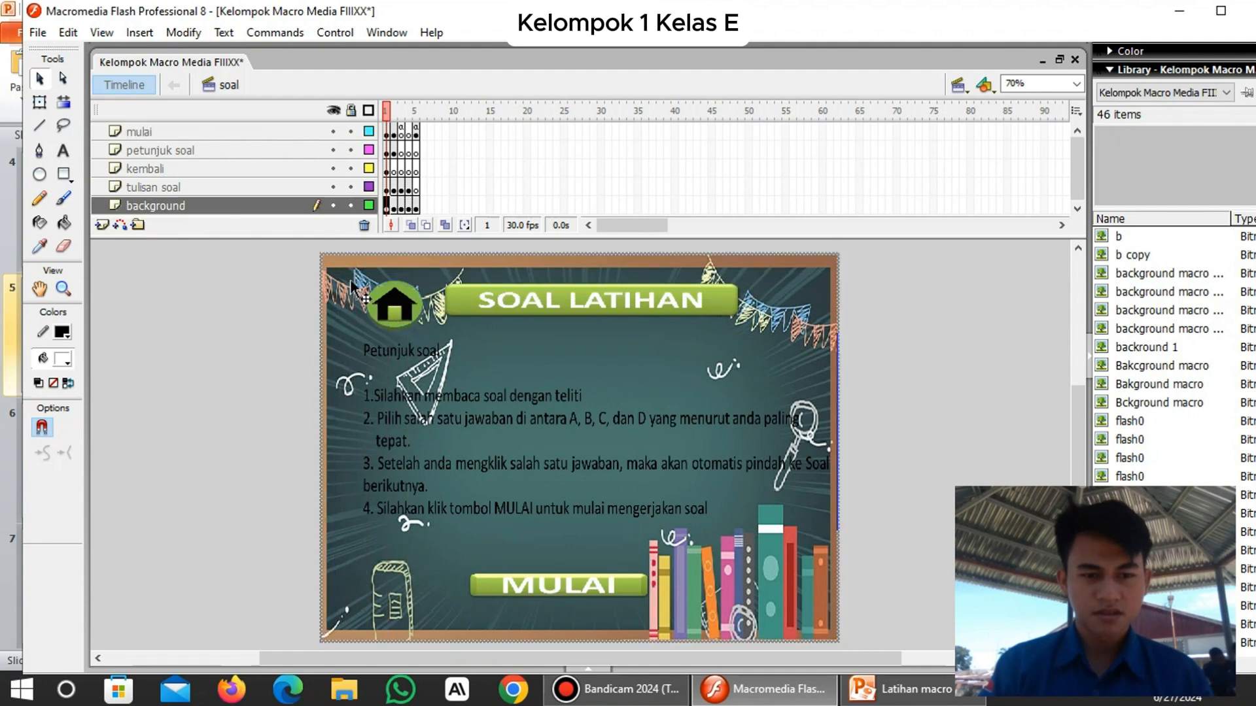
{"action": "left_click", "coordinate": [384, 297]}
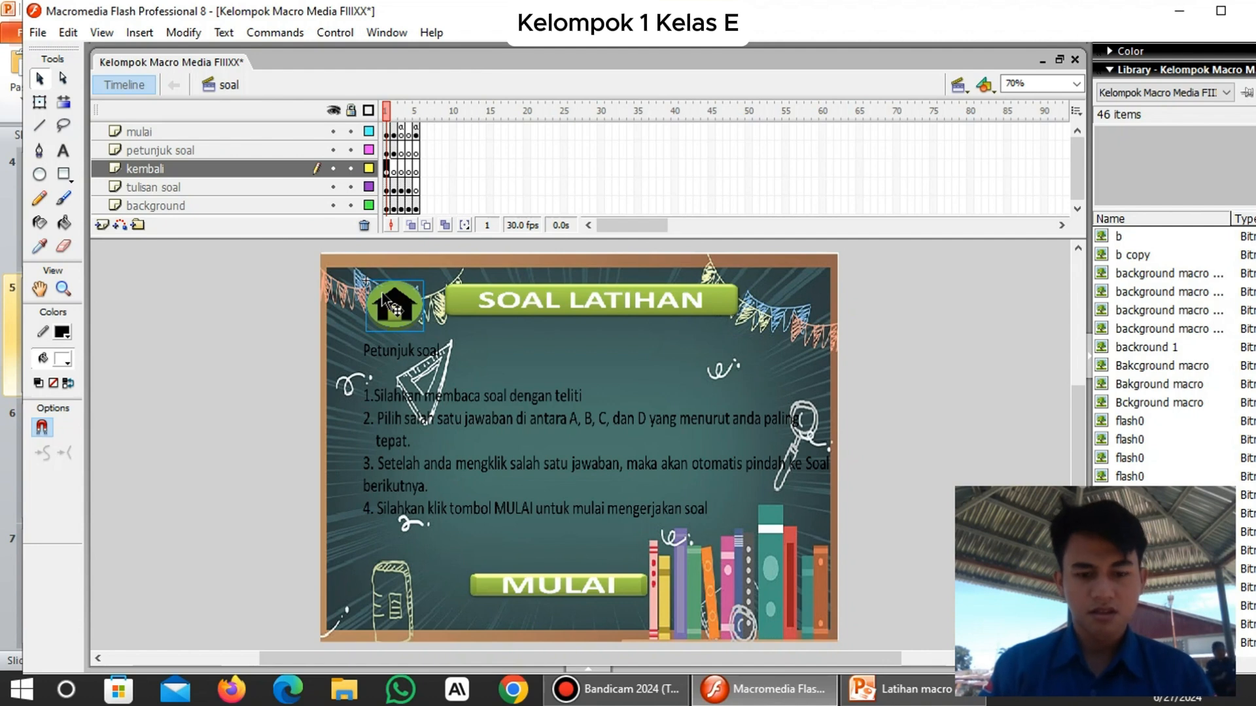
{"action": "left_click", "coordinate": [416, 131]}
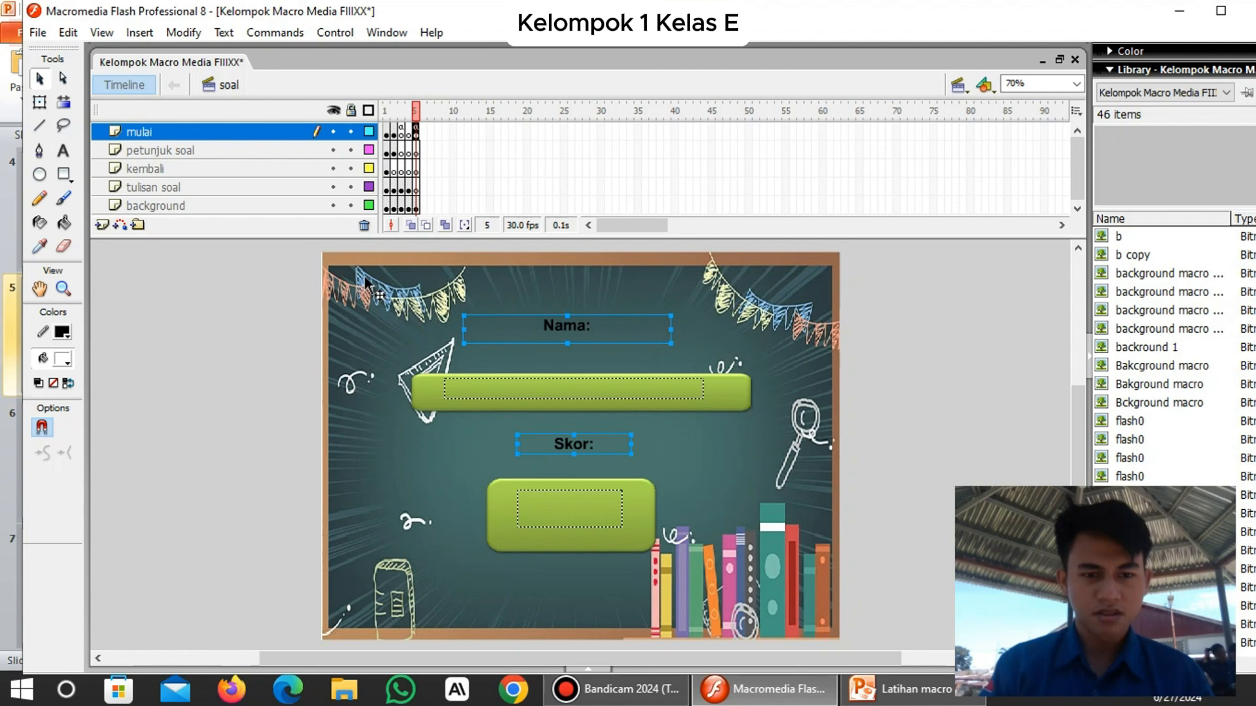
{"action": "key", "text": "ctrl+v"}
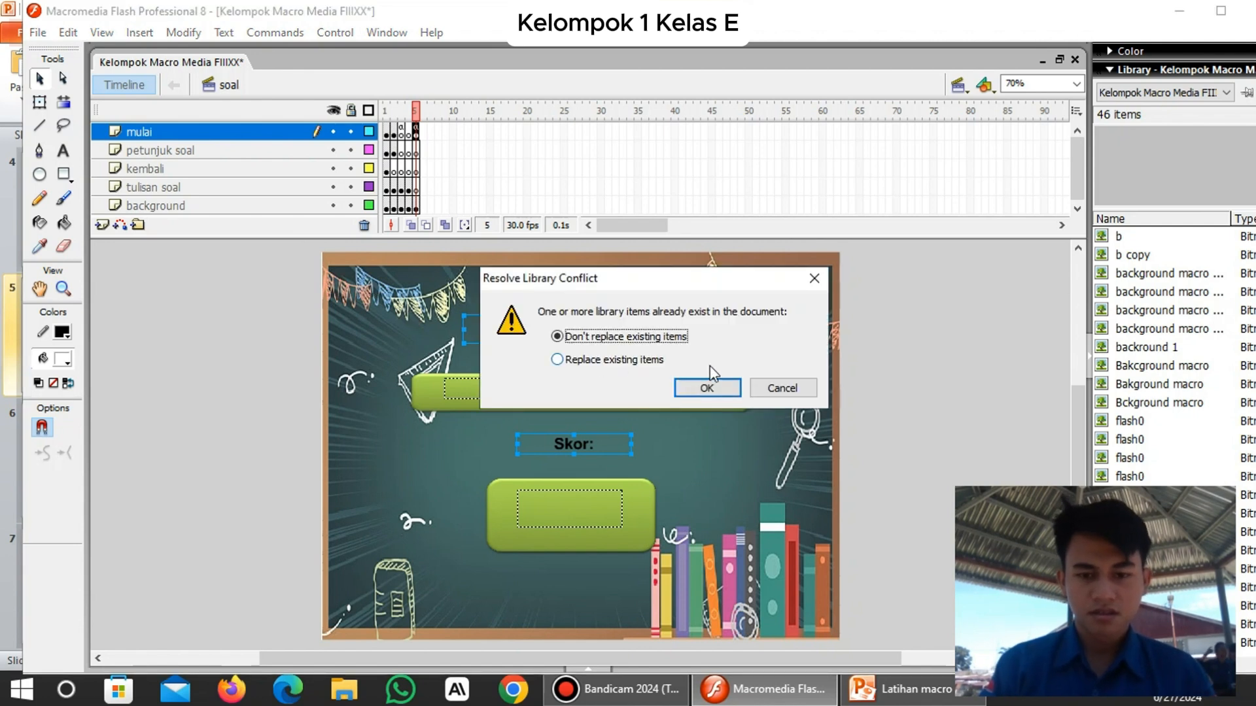
{"action": "left_click", "coordinate": [709, 388]}
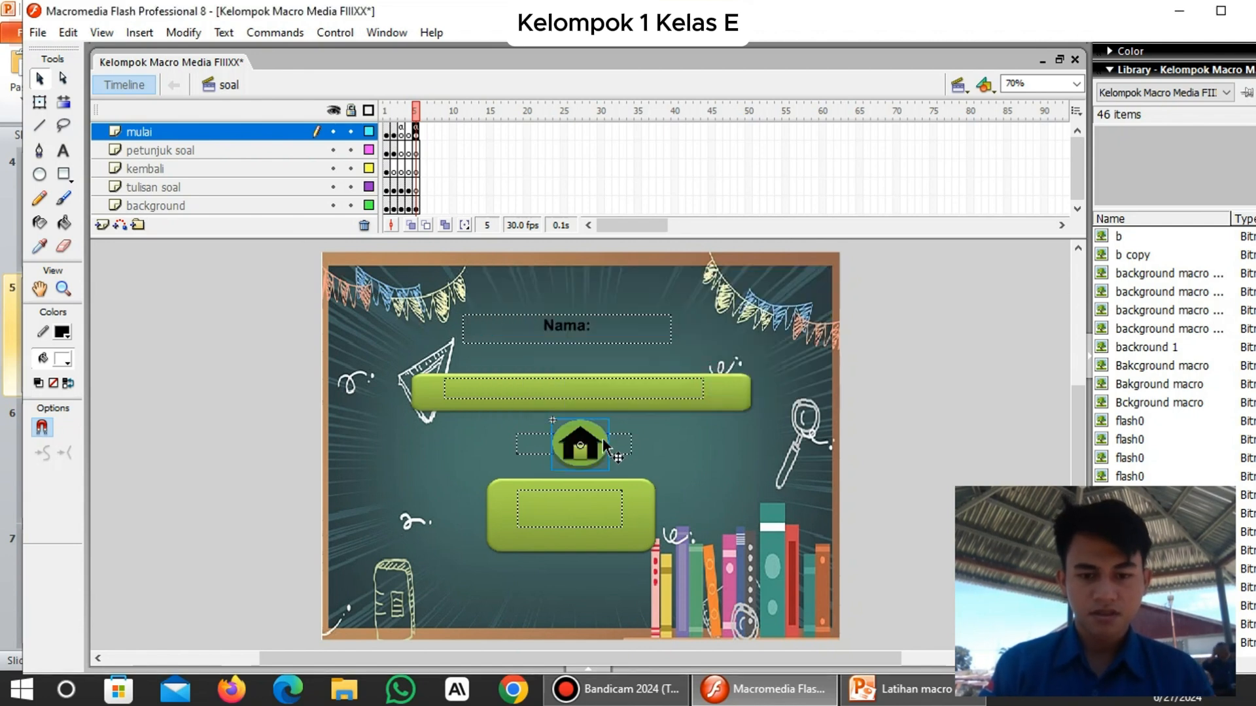
Move the pasted home button to the chalkboard's upper-right corner, over the bunting.
{"action": "left_click", "coordinate": [593, 434]}
{"action": "left_click_drag", "start_coordinate": [697, 350], "coordinate": [807, 292]}
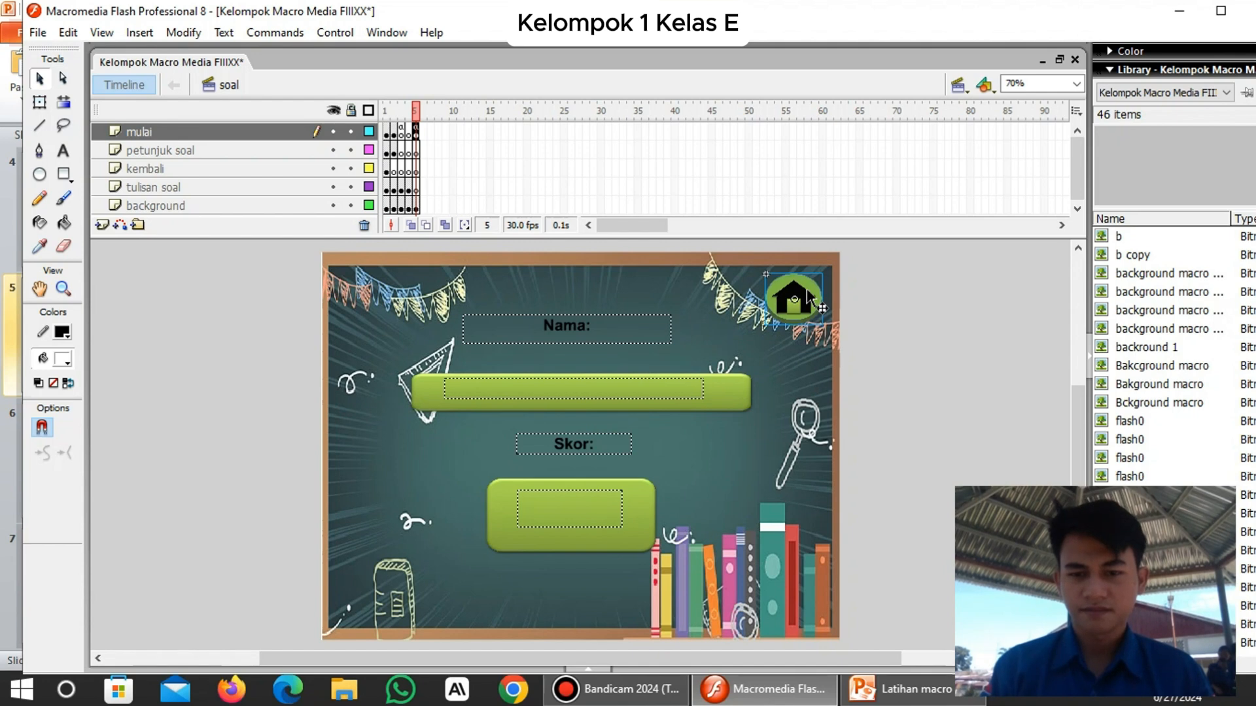
{"action": "key", "text": "Right"}
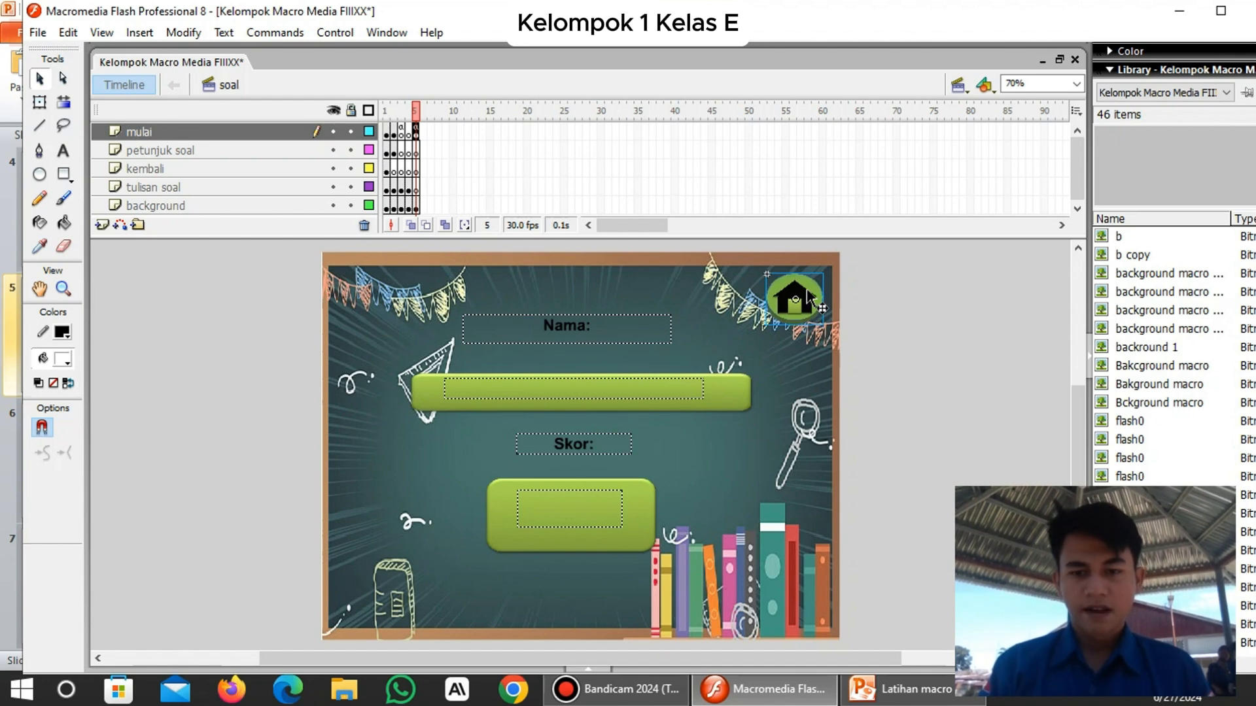
{"action": "left_click", "coordinate": [871, 372]}
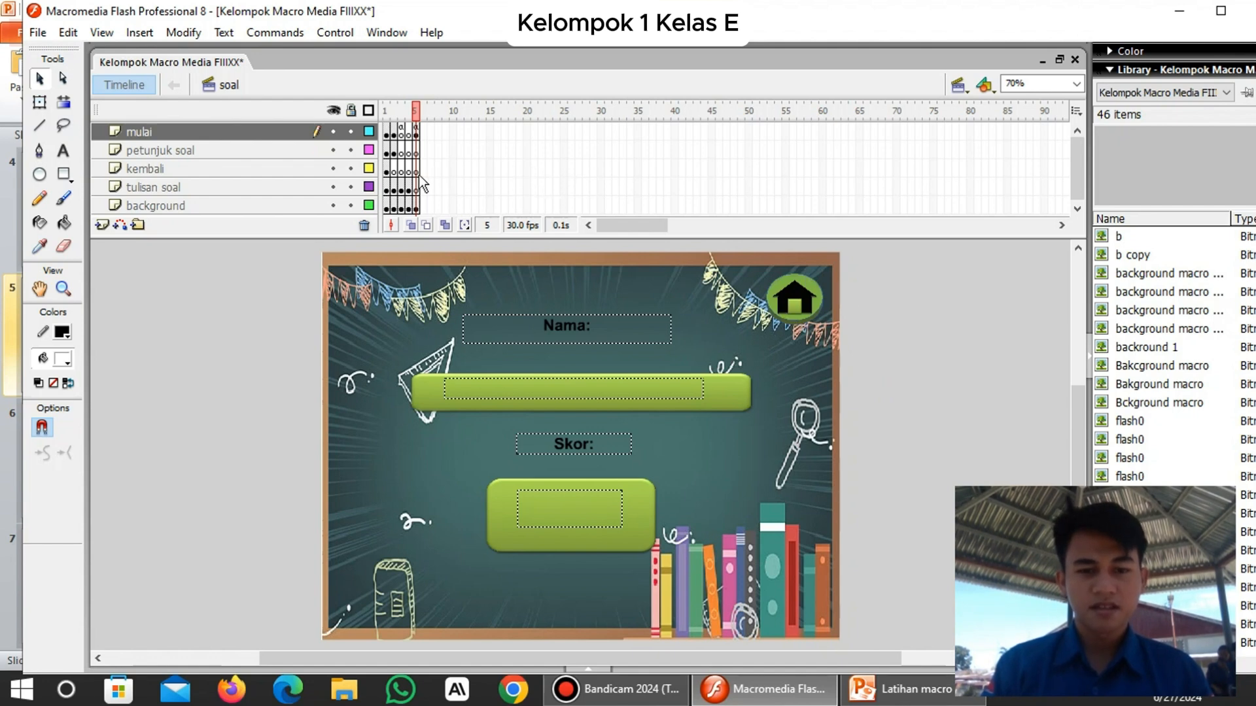
Add a stop action to frame 1 of the mulai layer.
{"action": "left_click", "coordinate": [388, 132]}
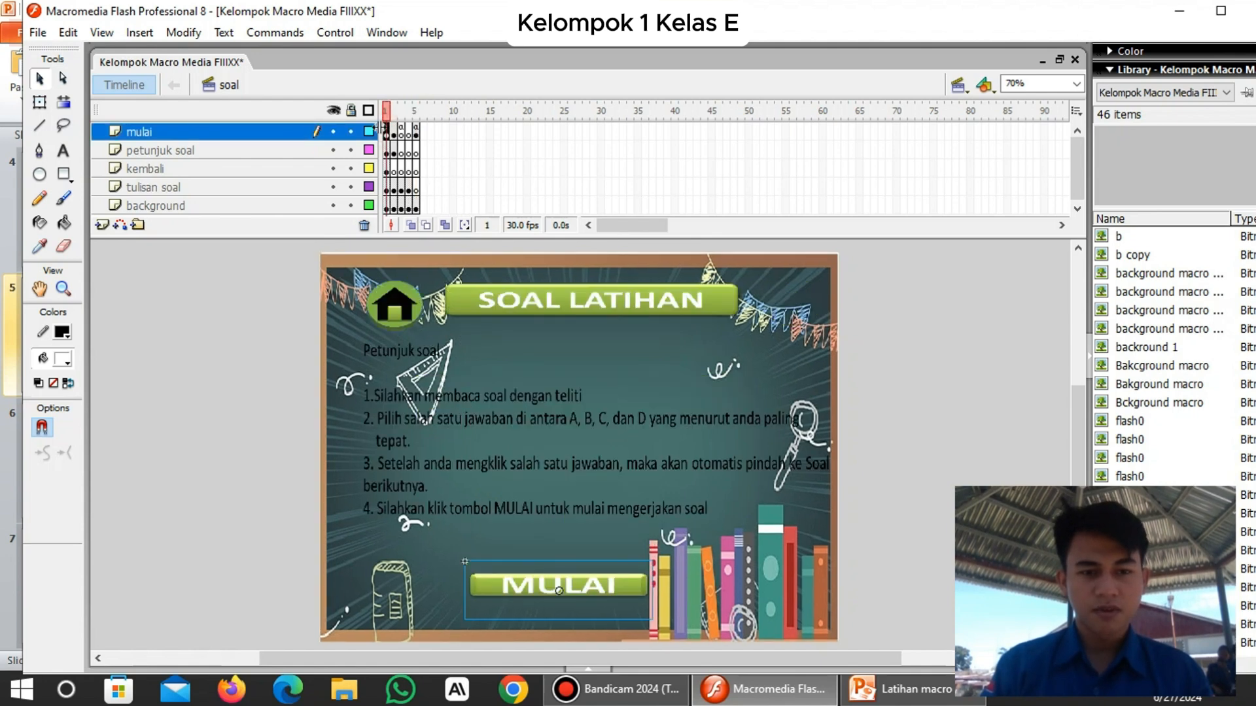
{"action": "right_click", "coordinate": [390, 135]}
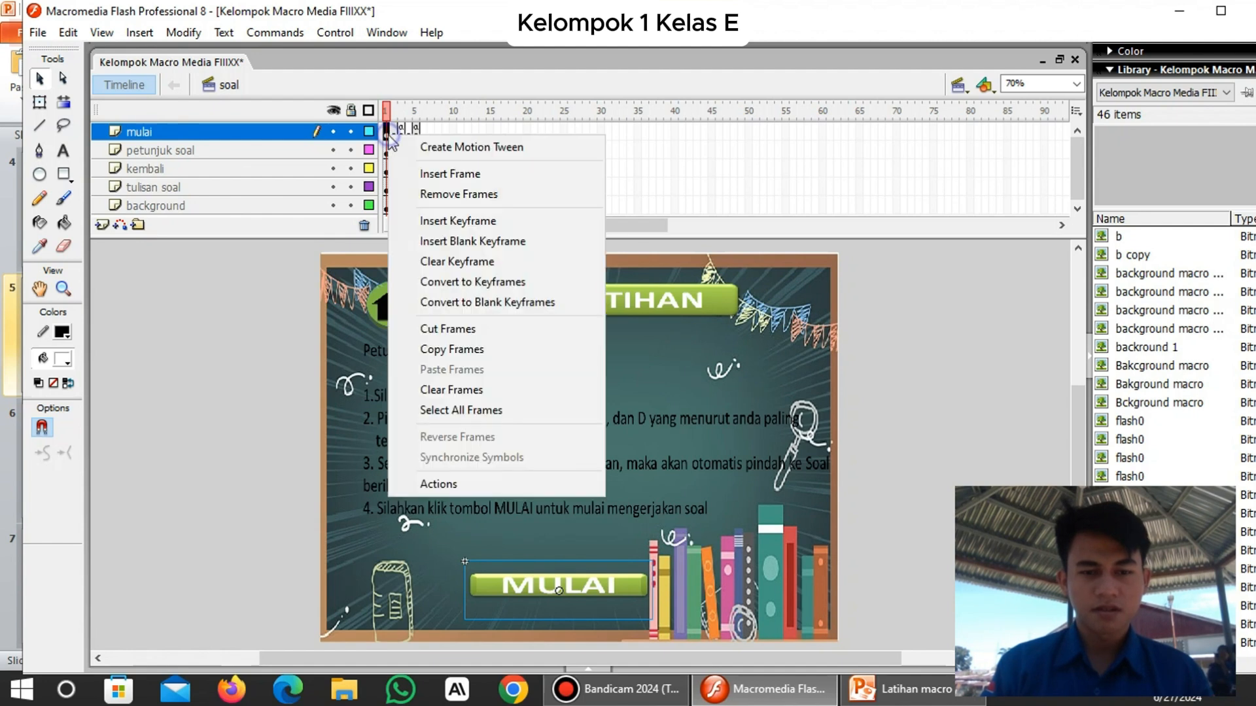
{"action": "left_click", "coordinate": [497, 485]}
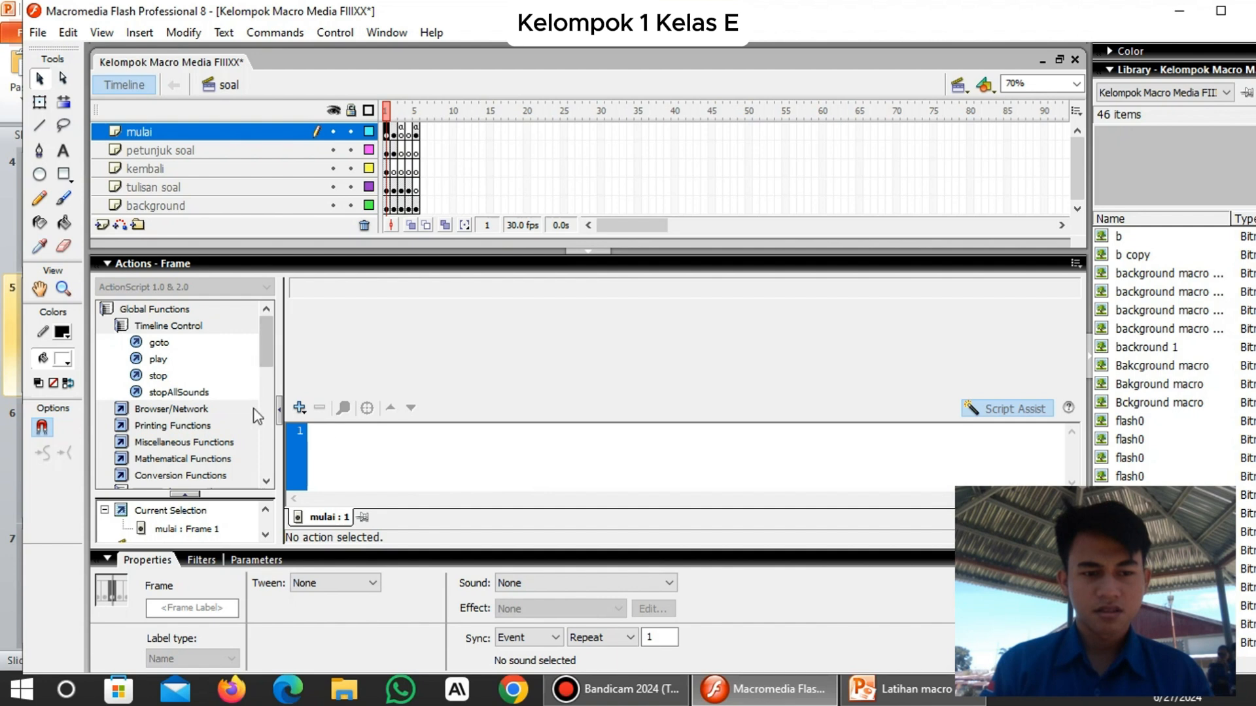
{"action": "double_click", "coordinate": [182, 378]}
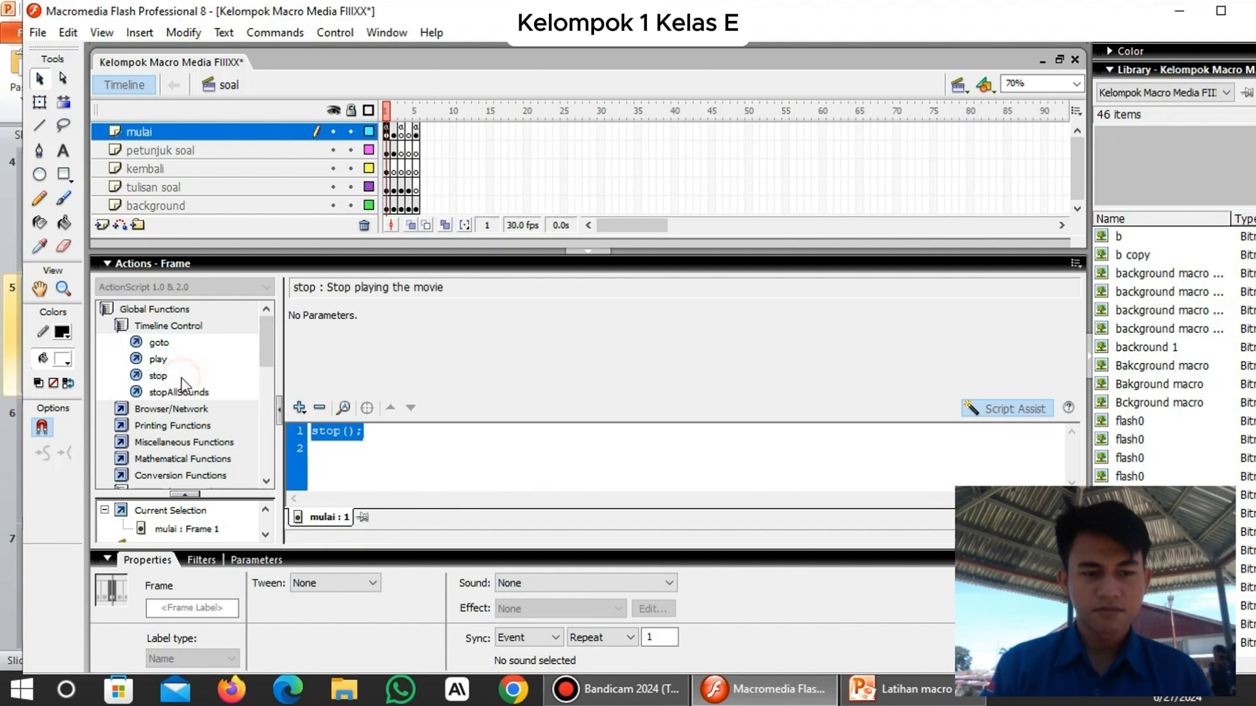
{"action": "left_click", "coordinate": [589, 250]}
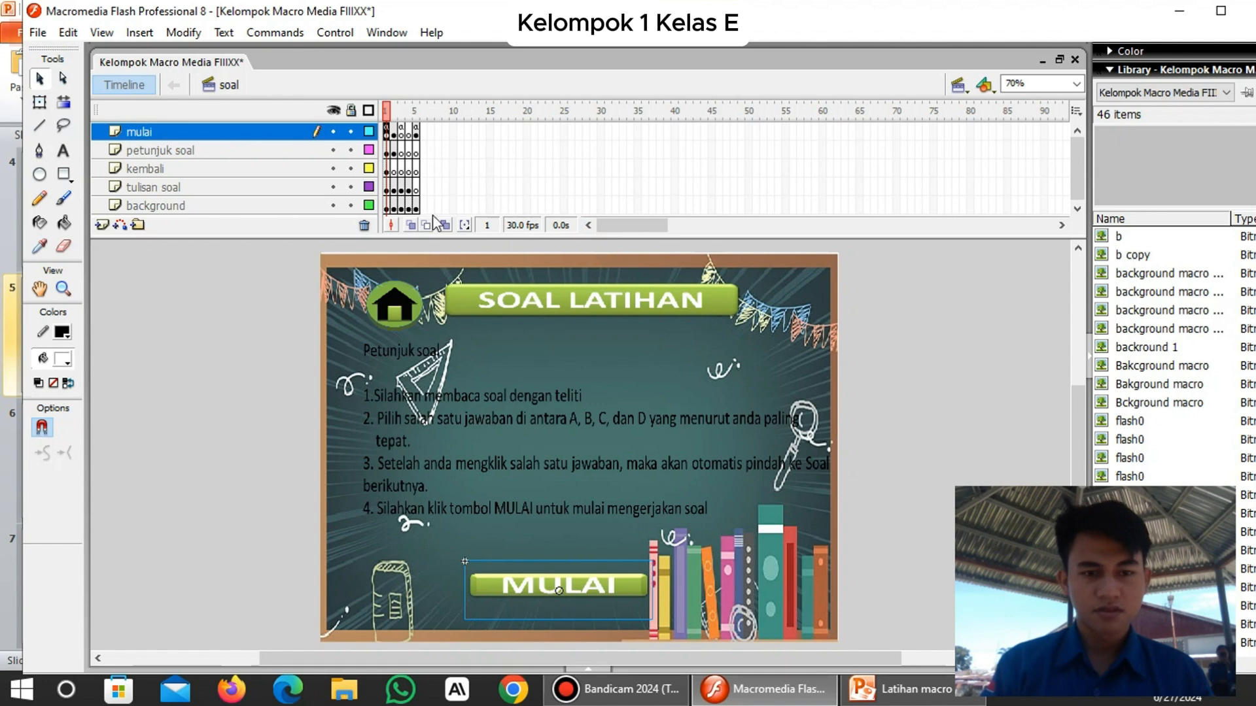
Add a stop action to frame 2 of the mulai layer and turn off Script Assist.
{"action": "left_click", "coordinate": [394, 132]}
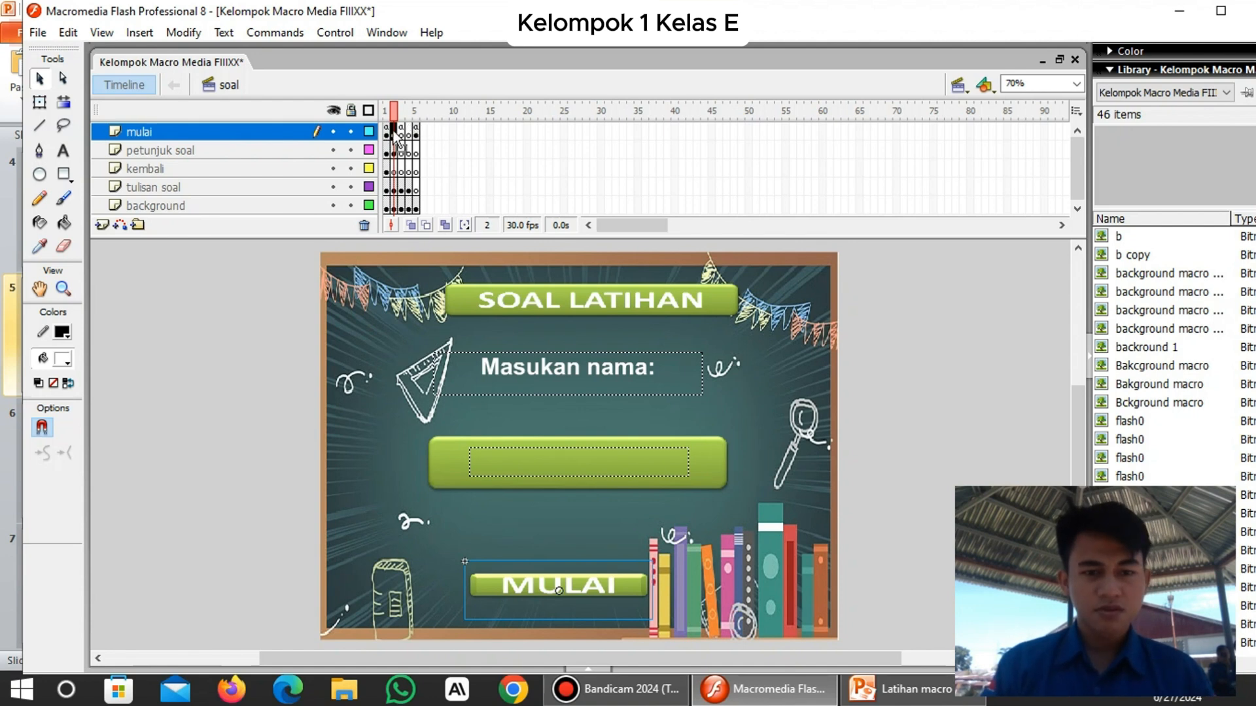
{"action": "right_click", "coordinate": [393, 132]}
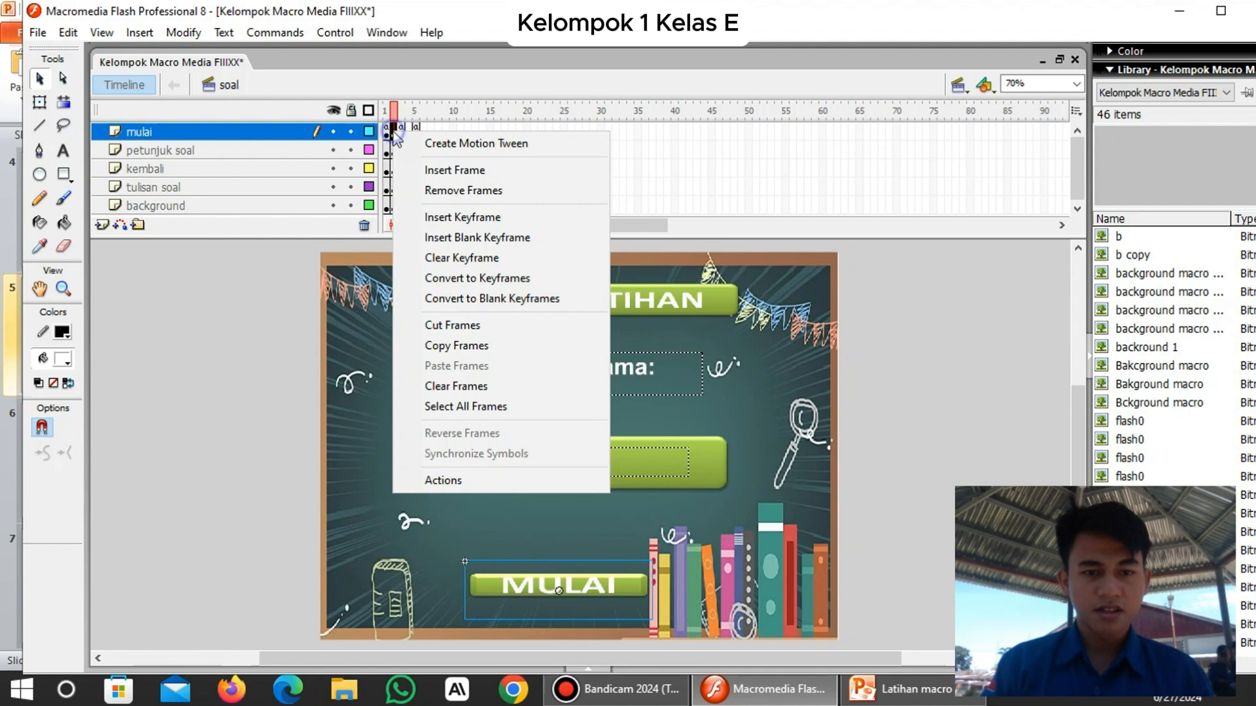
{"action": "left_click", "coordinate": [488, 481]}
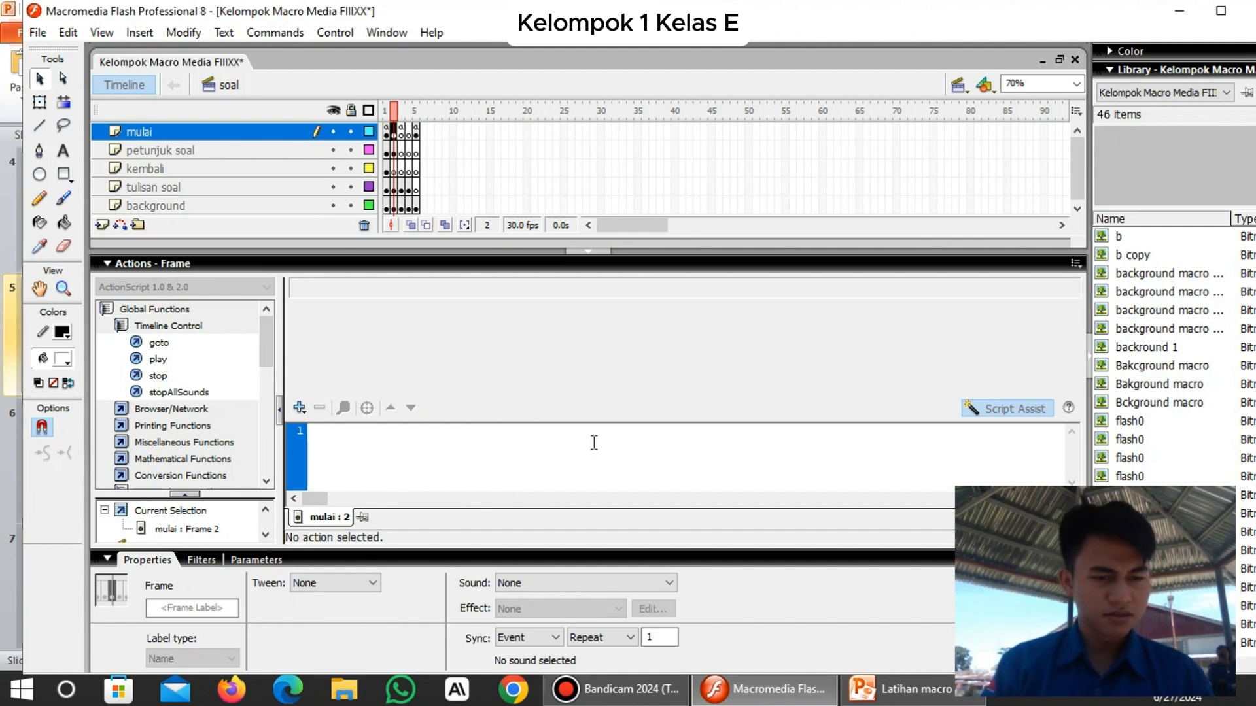
{"action": "double_click", "coordinate": [179, 375]}
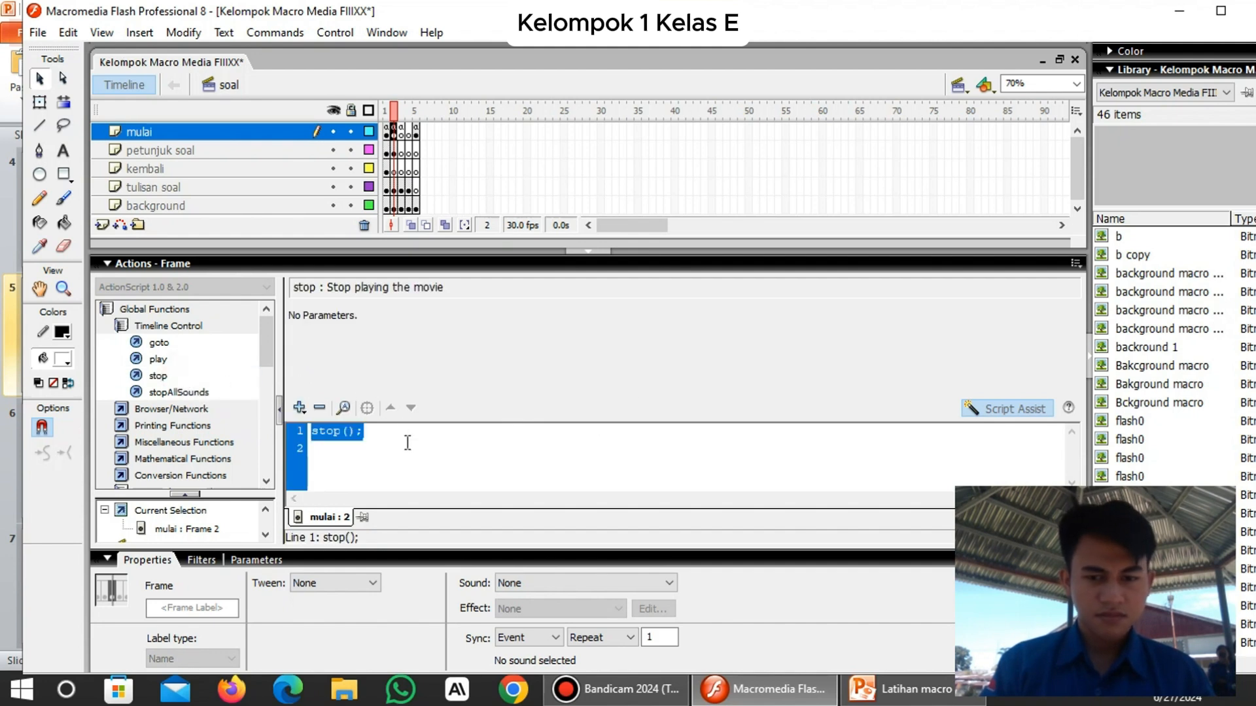
{"action": "left_click", "coordinate": [1026, 409]}
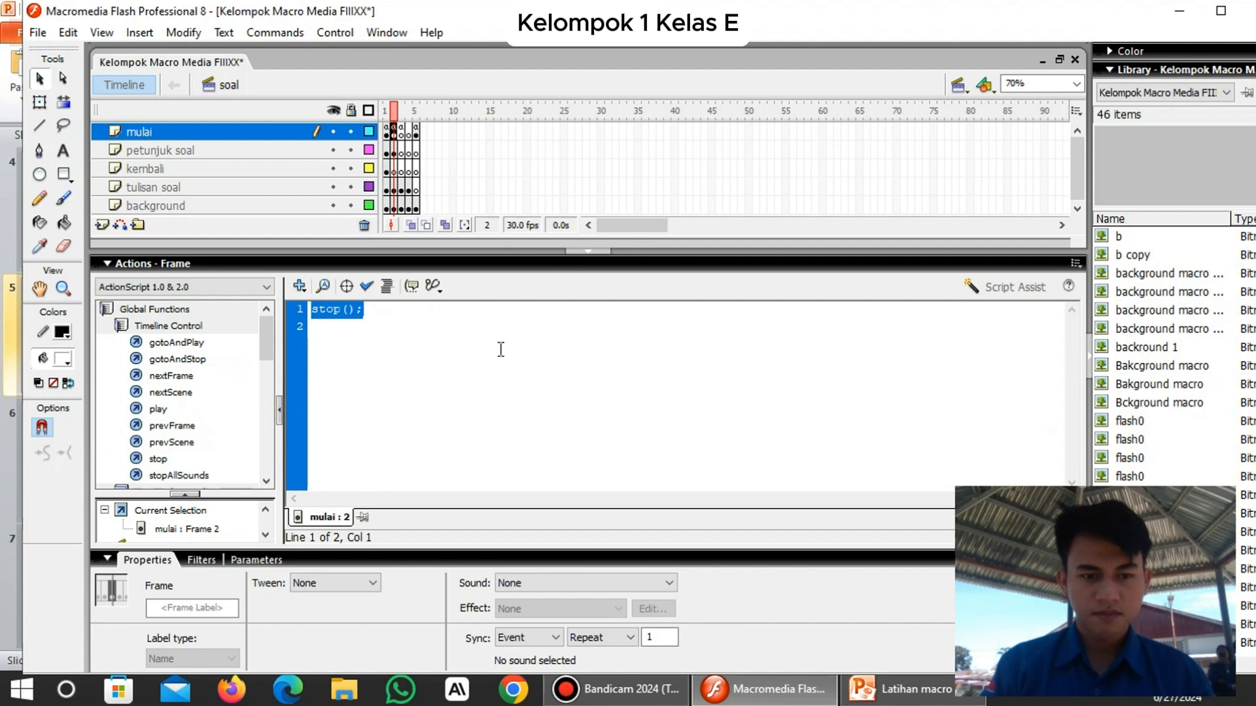
Add the lines niali=0; and benar=0; below the stop action in the frame 2 script.
{"action": "left_click", "coordinate": [382, 313]}
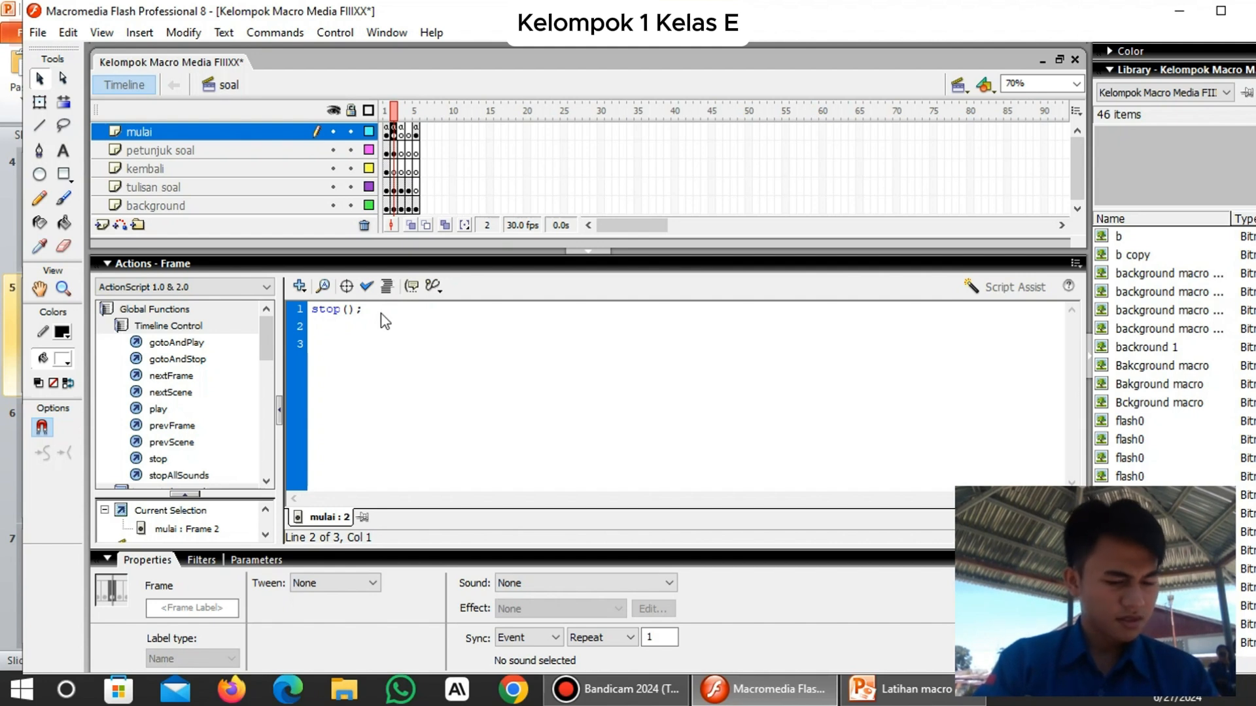
{"action": "type", "text": "st"}
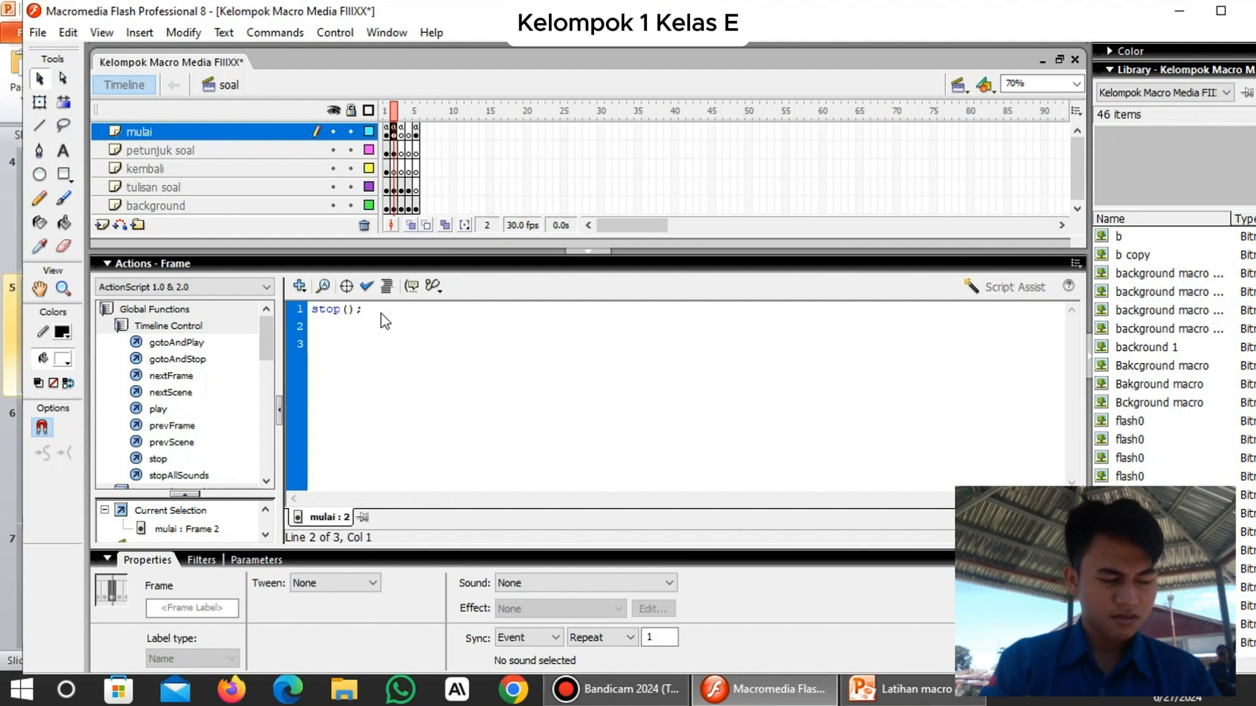
{"action": "type", "text": "riali="}
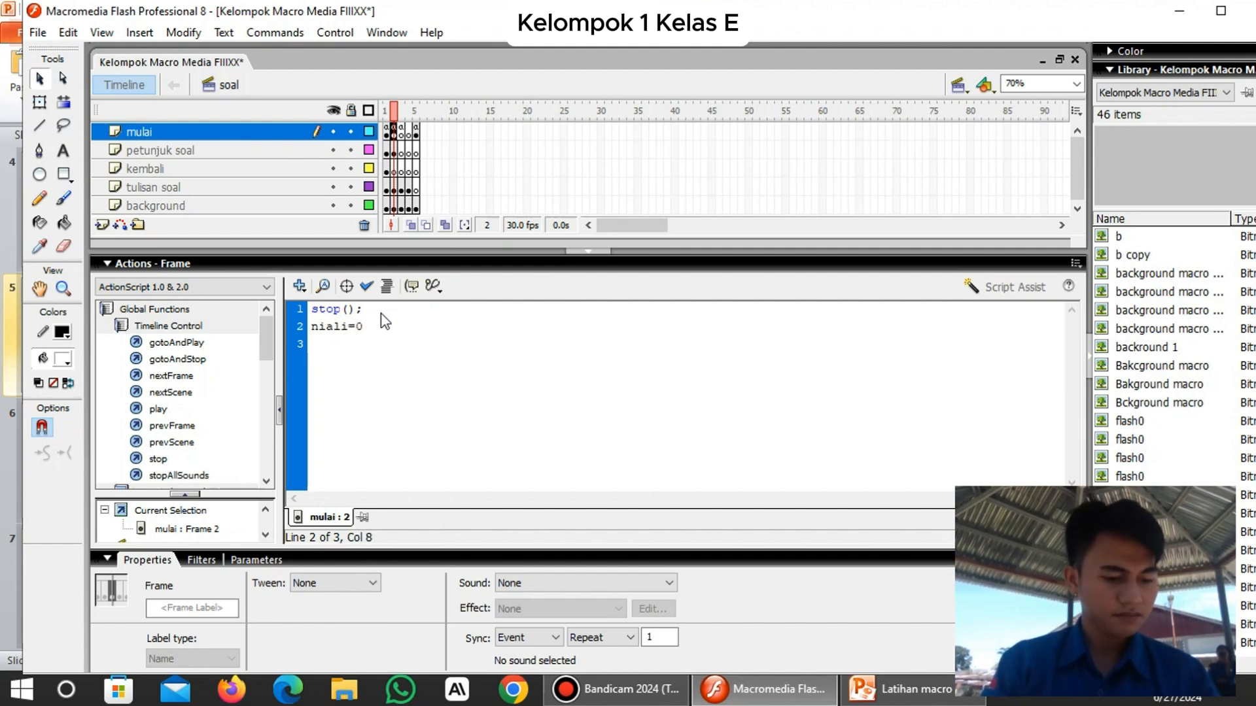
{"action": "type", "text": "0;"}
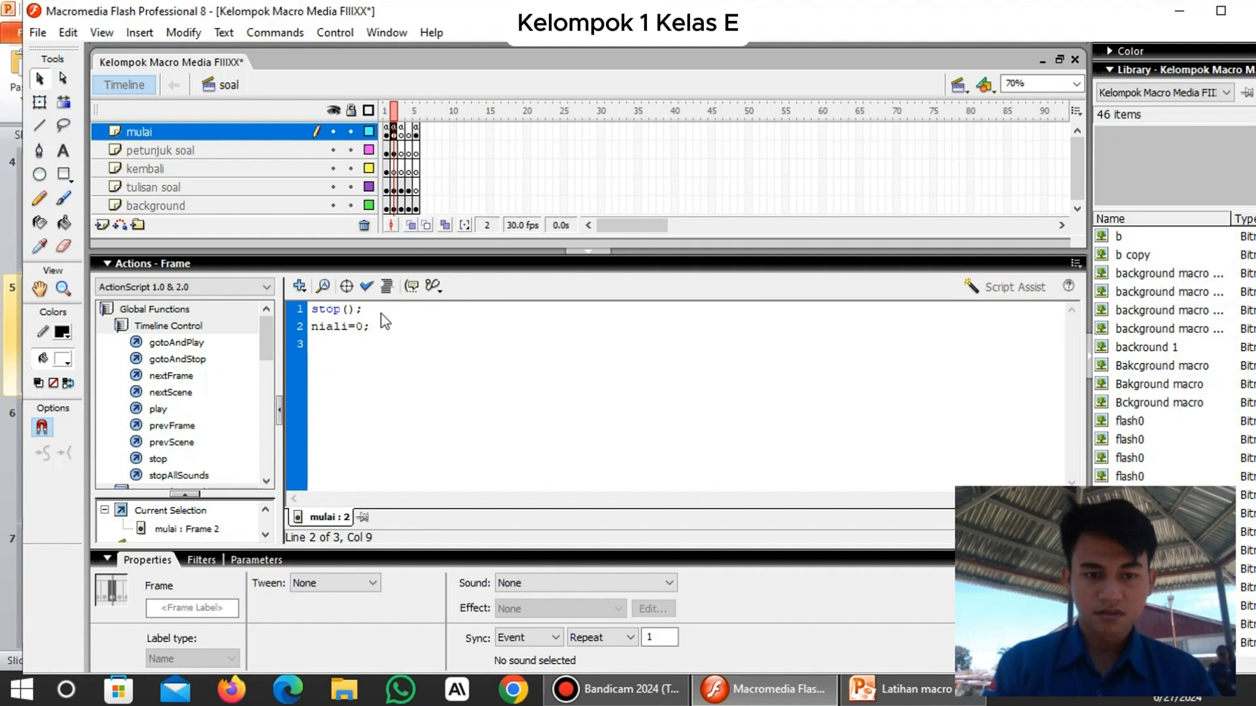
{"action": "key", "text": "Return"}
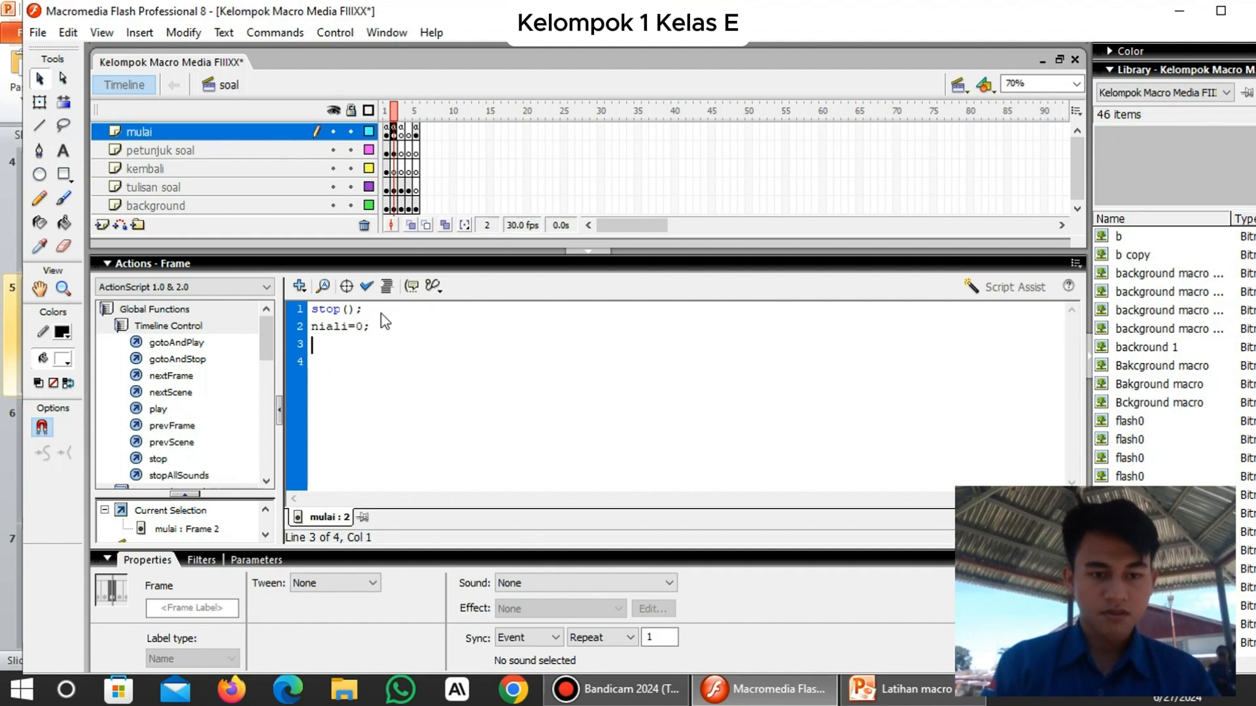
{"action": "type", "text": "be"}
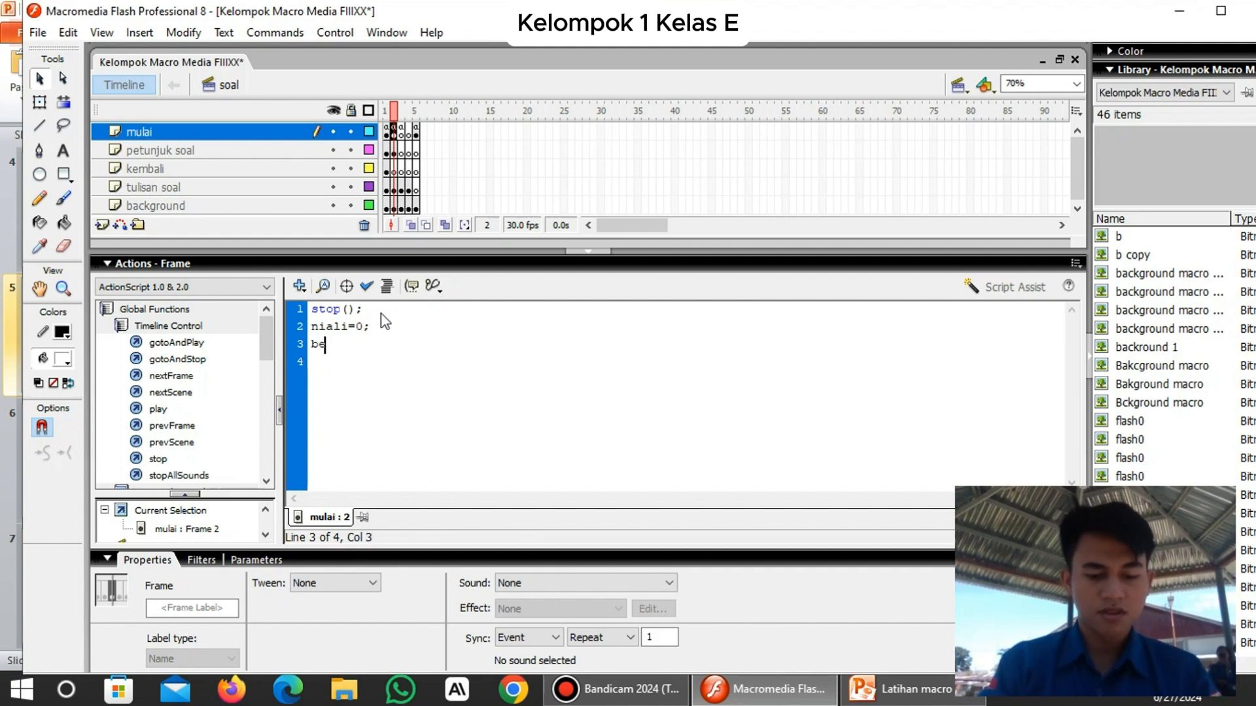
{"action": "type", "text": "nar"}
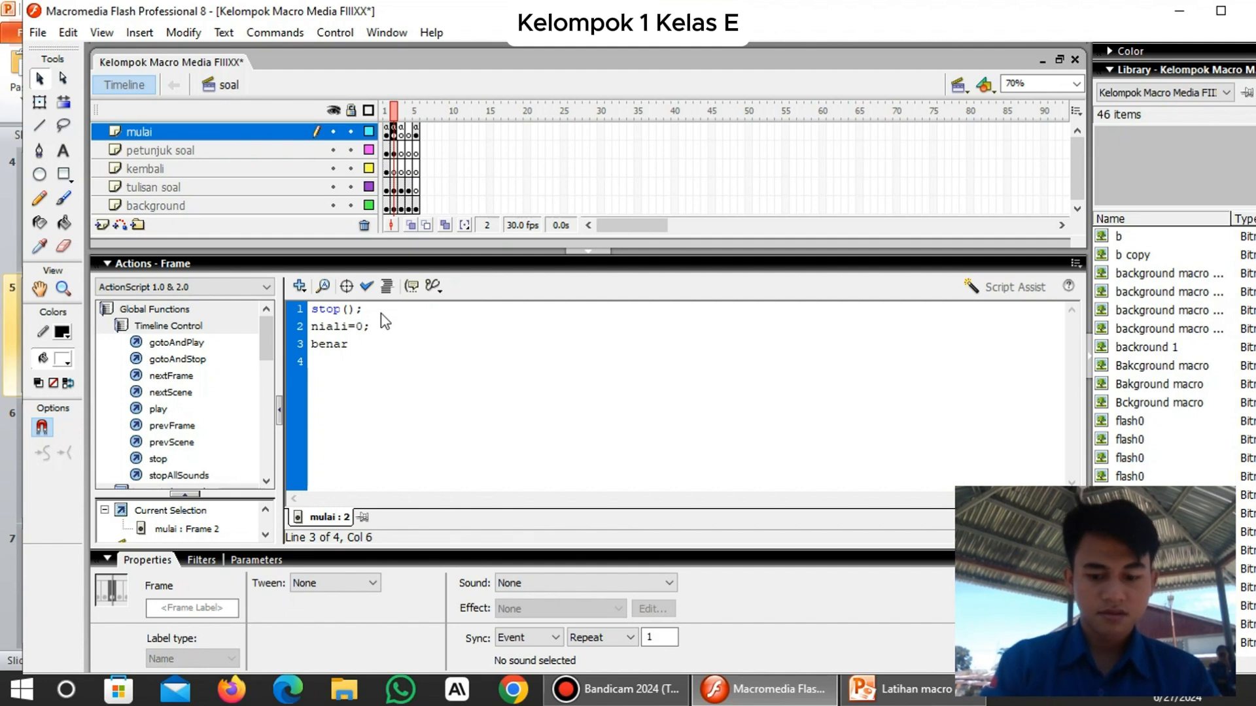
{"action": "type", "text": "="}
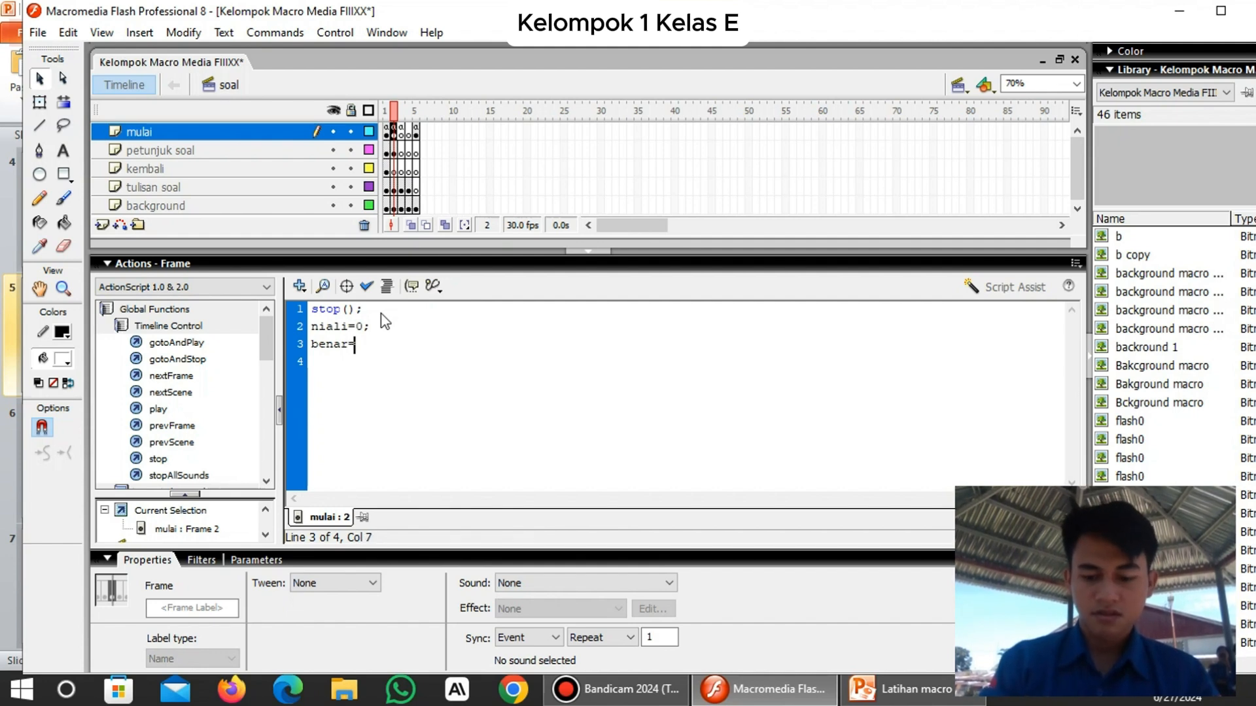
{"action": "type", "text": "0;"}
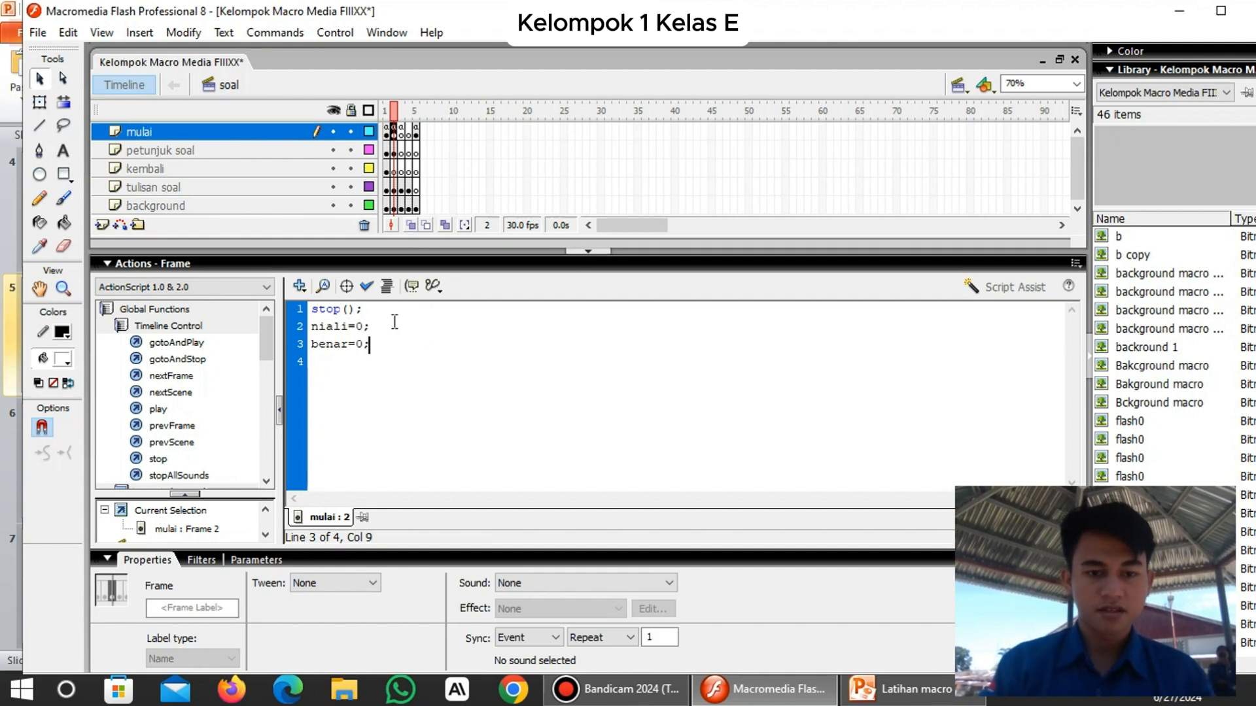
{"action": "left_click", "coordinate": [601, 253]}
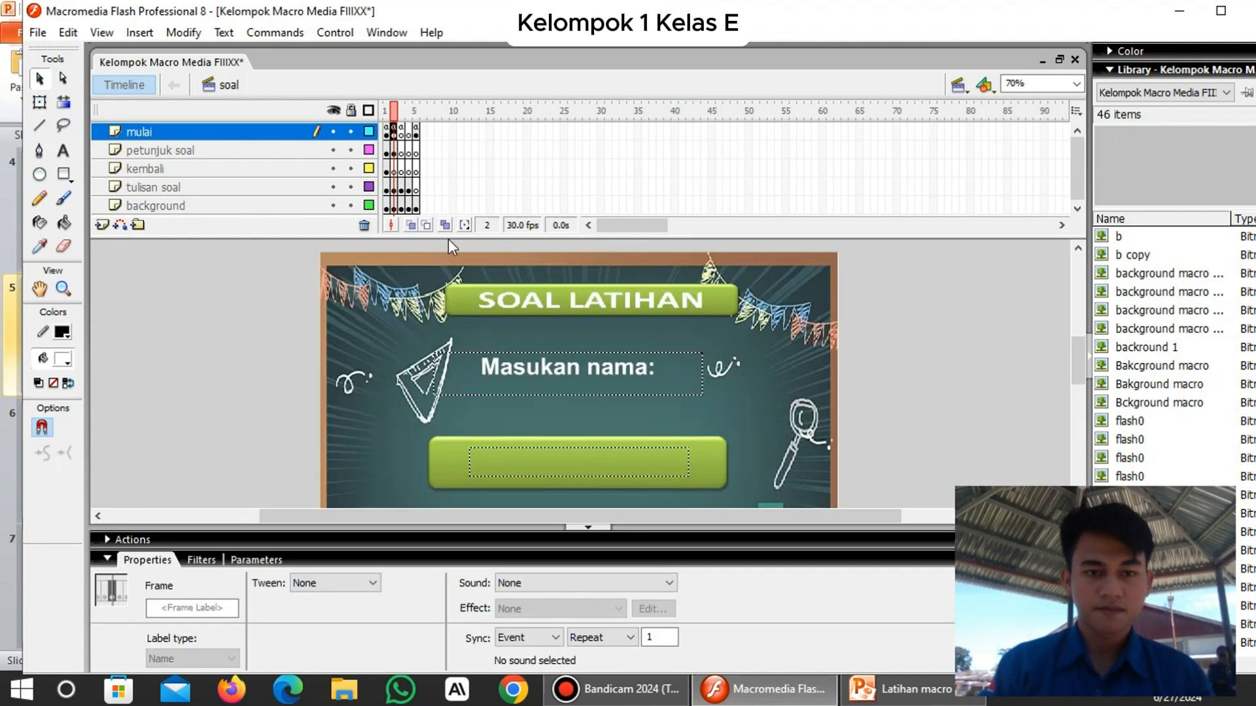
{"action": "left_click", "coordinate": [597, 528]}
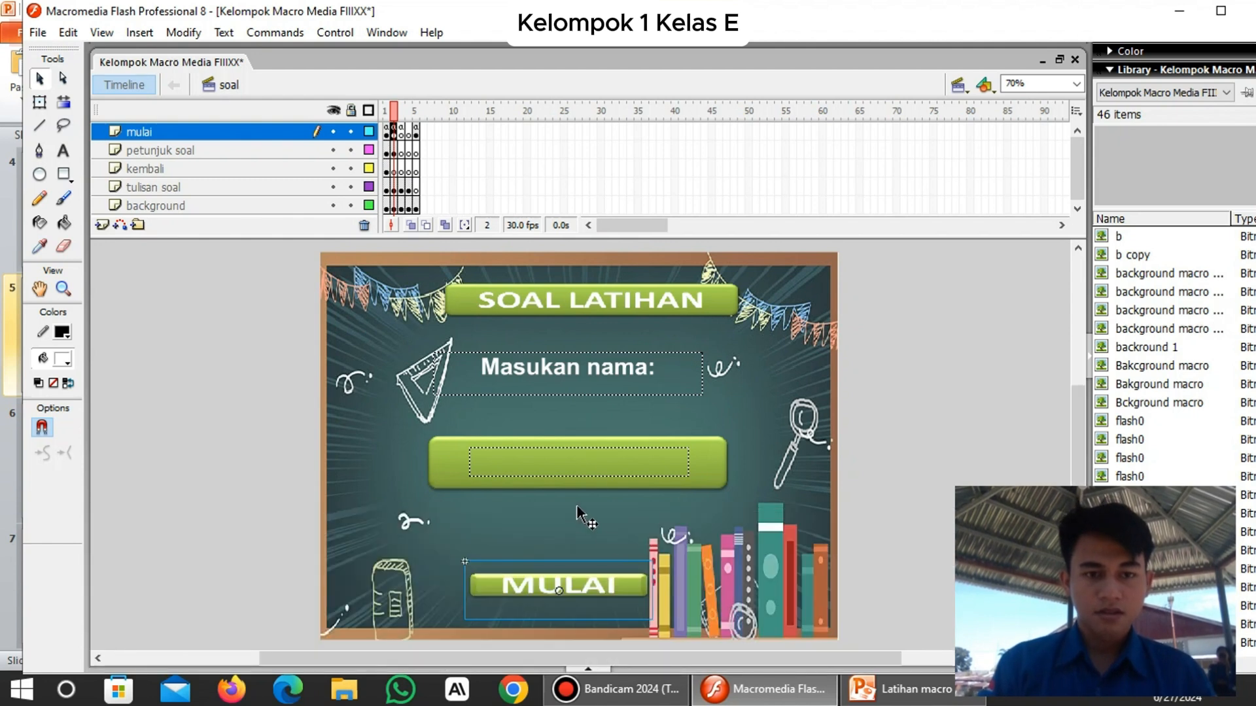
Review the frame scripts on frames 3 and 5 of the mulai layer.
{"action": "left_click", "coordinate": [401, 134]}
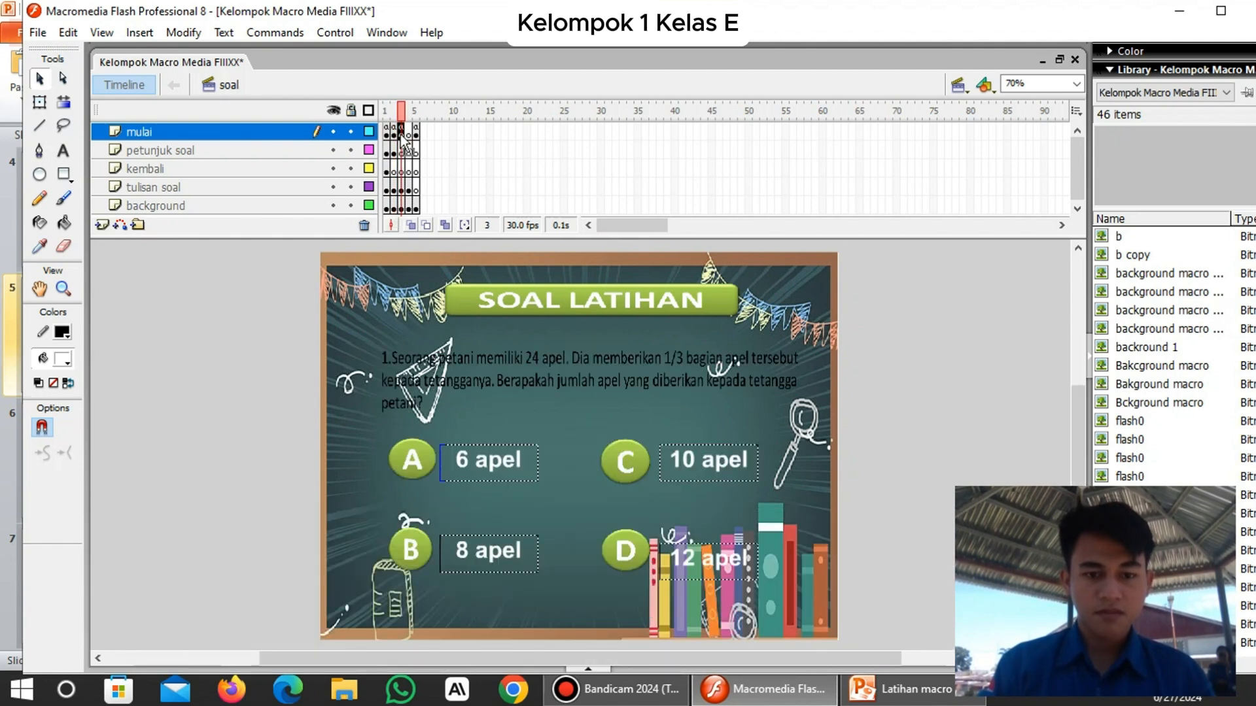
{"action": "right_click", "coordinate": [401, 135]}
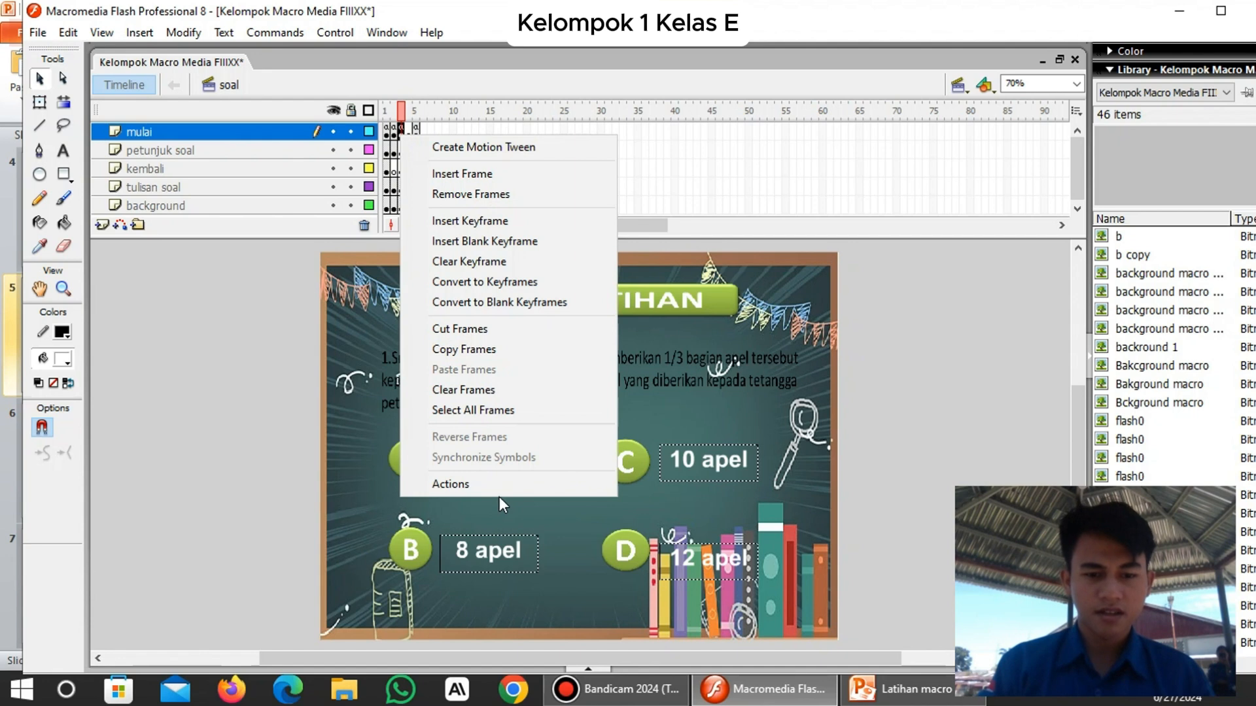
{"action": "left_click", "coordinate": [500, 485]}
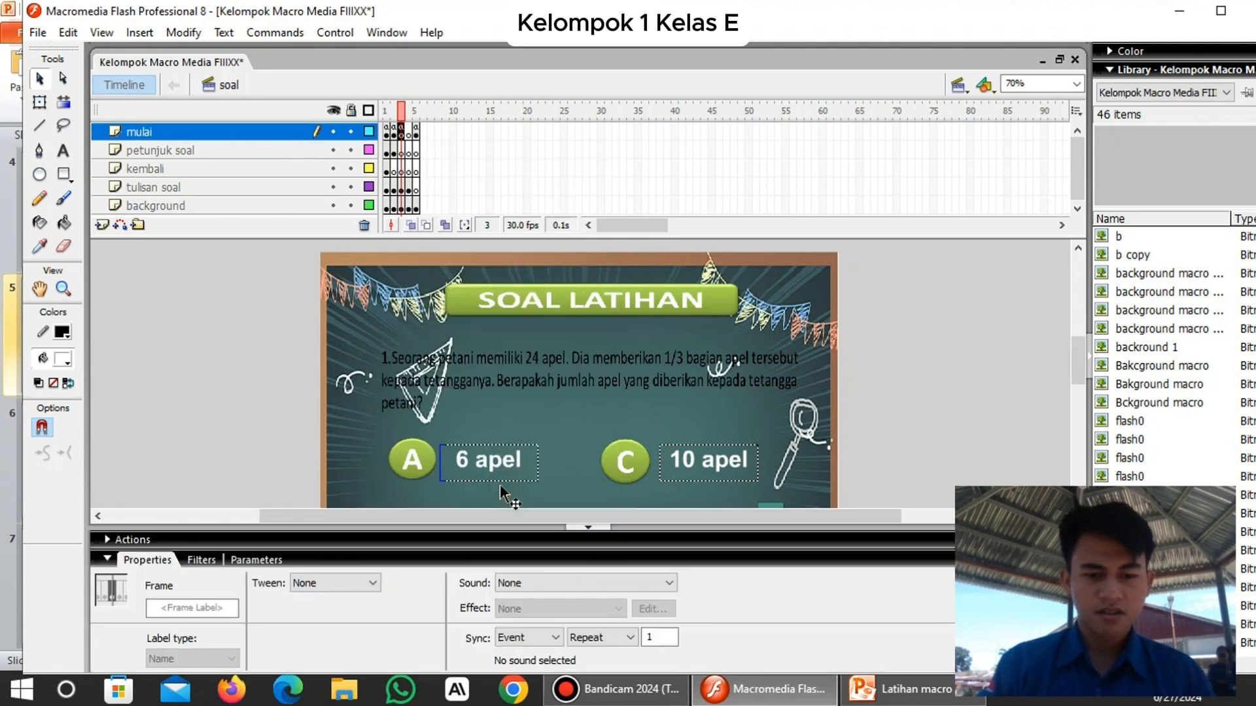
{"action": "left_click", "coordinate": [104, 539]}
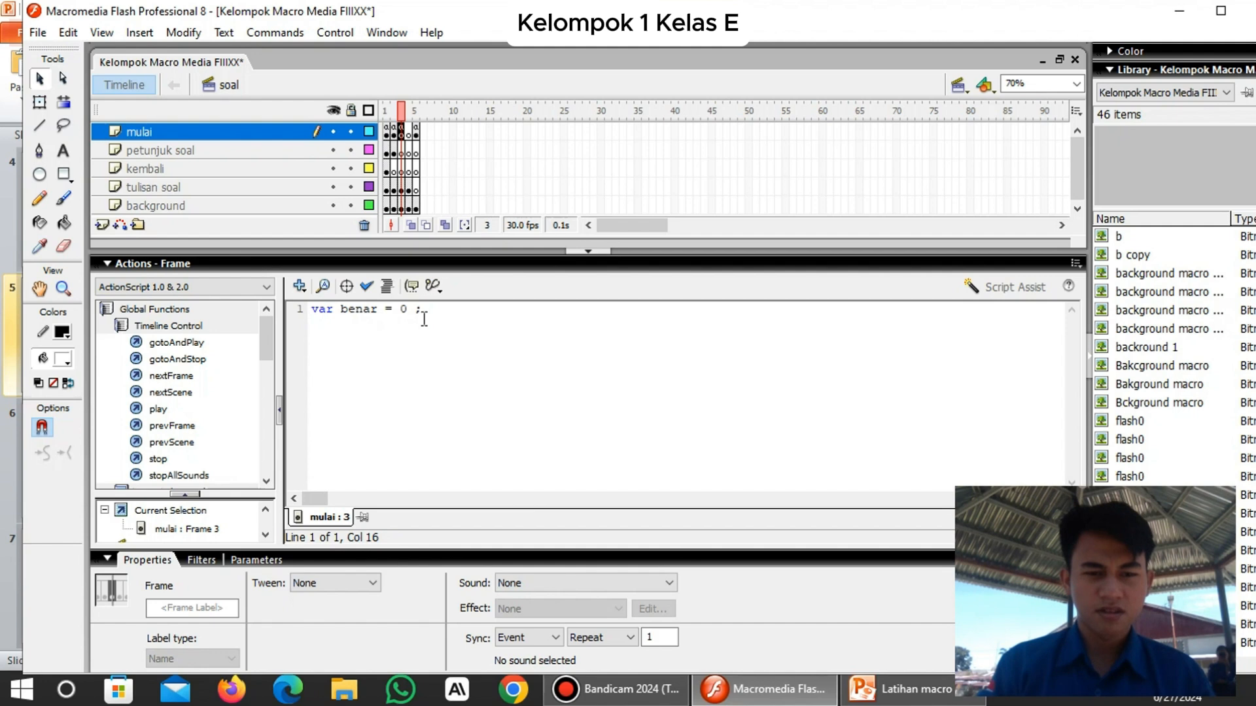
{"action": "left_click", "coordinate": [591, 251]}
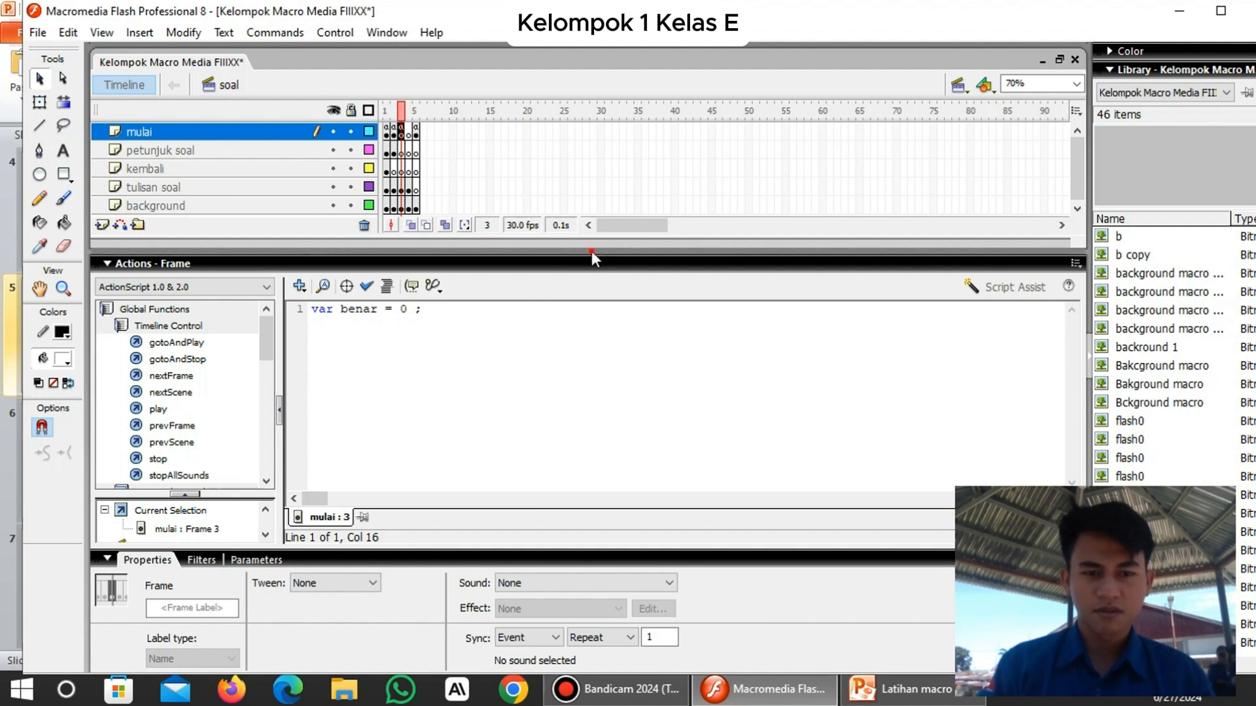
{"action": "left_click", "coordinate": [409, 139]}
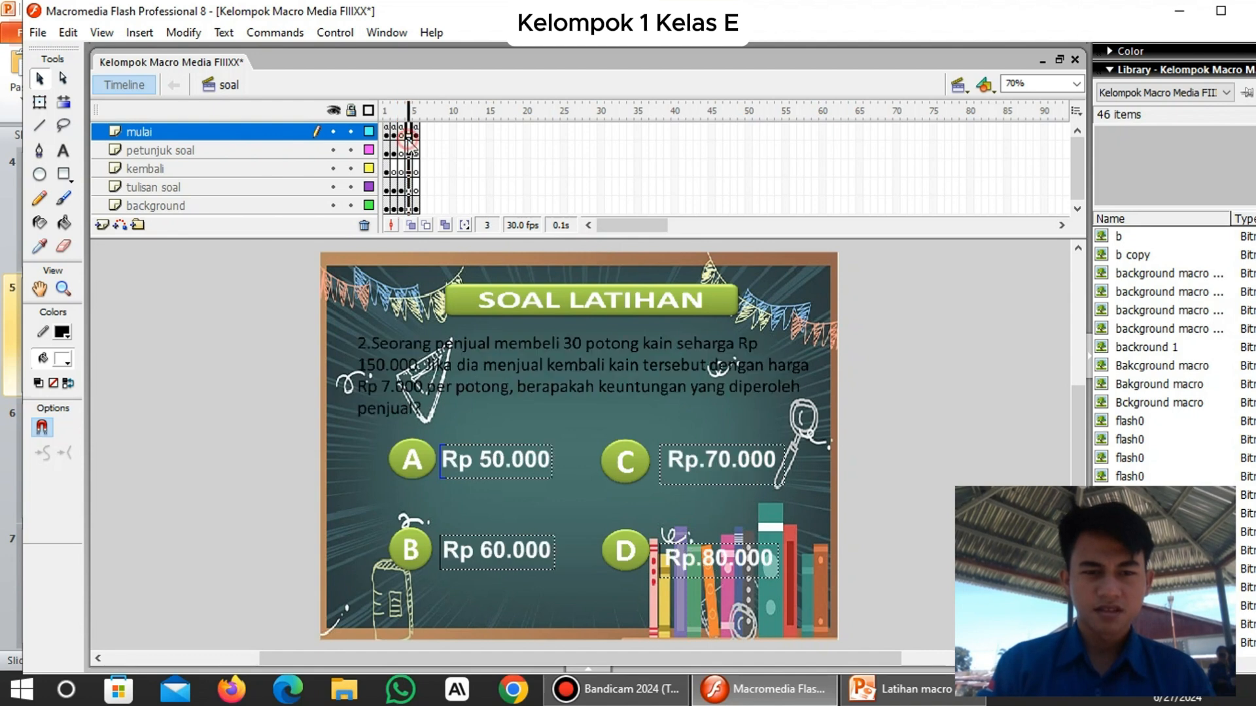
{"action": "left_click", "coordinate": [416, 134]}
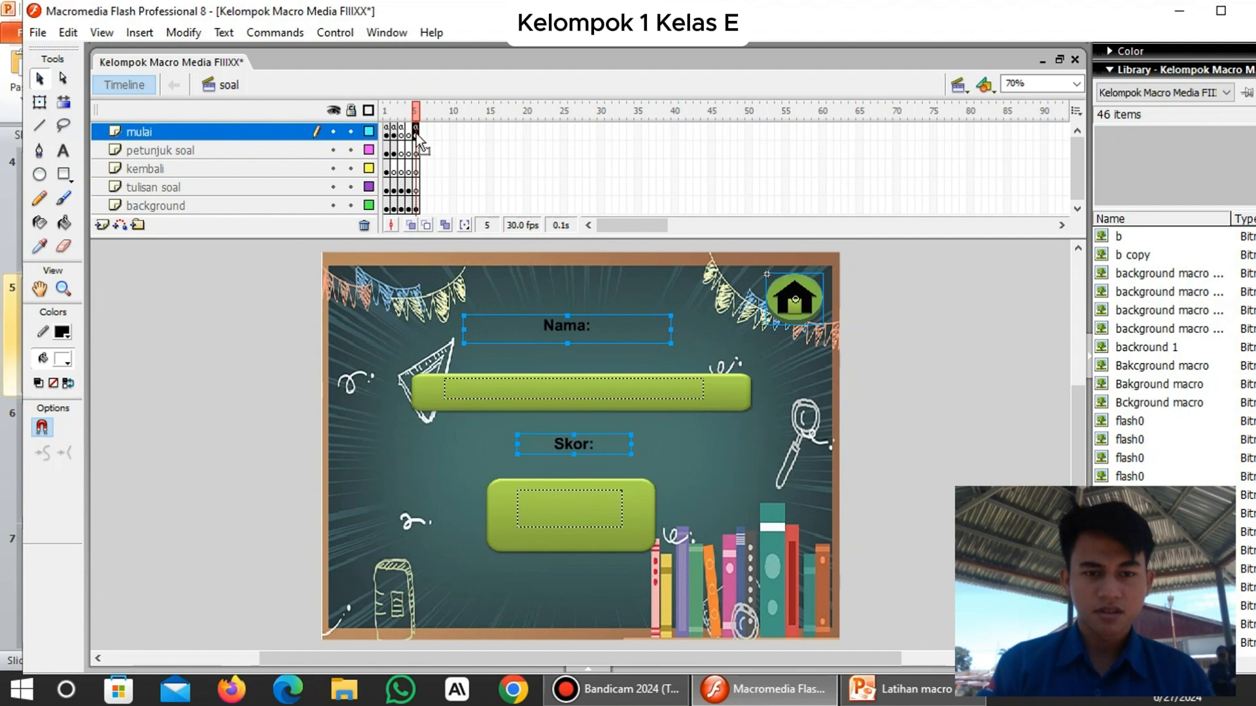
{"action": "right_click", "coordinate": [415, 135]}
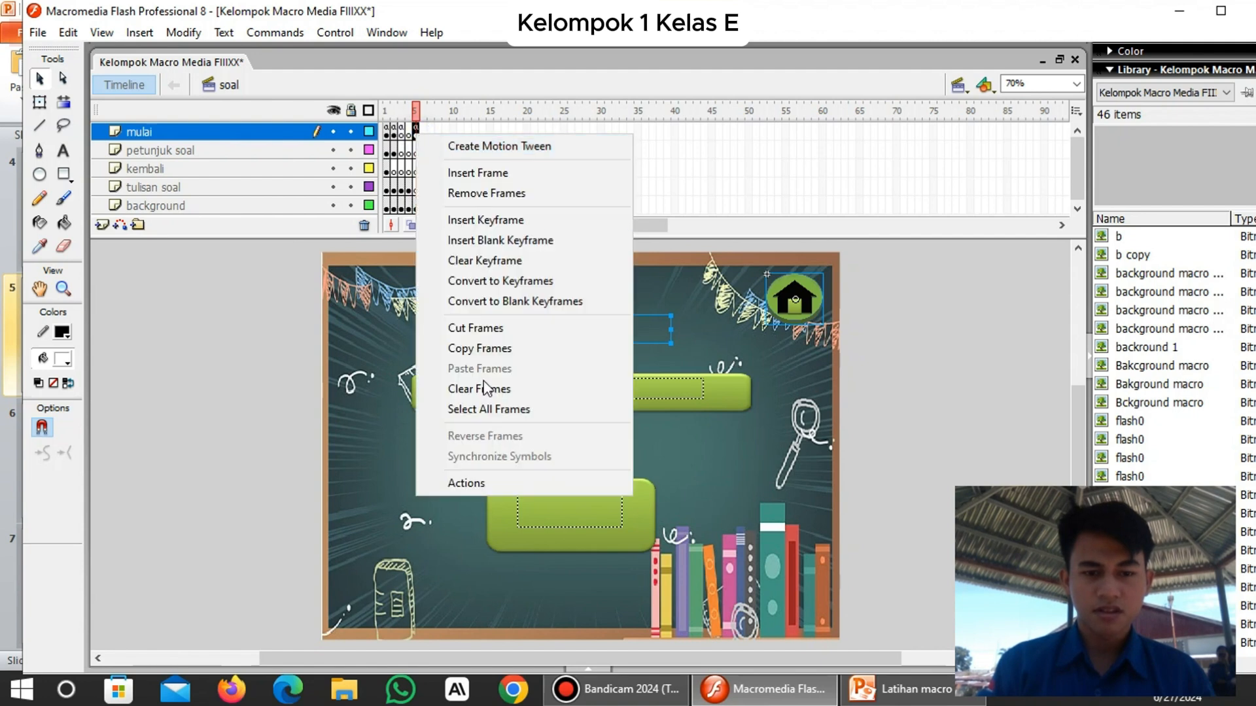
{"action": "left_click", "coordinate": [532, 481]}
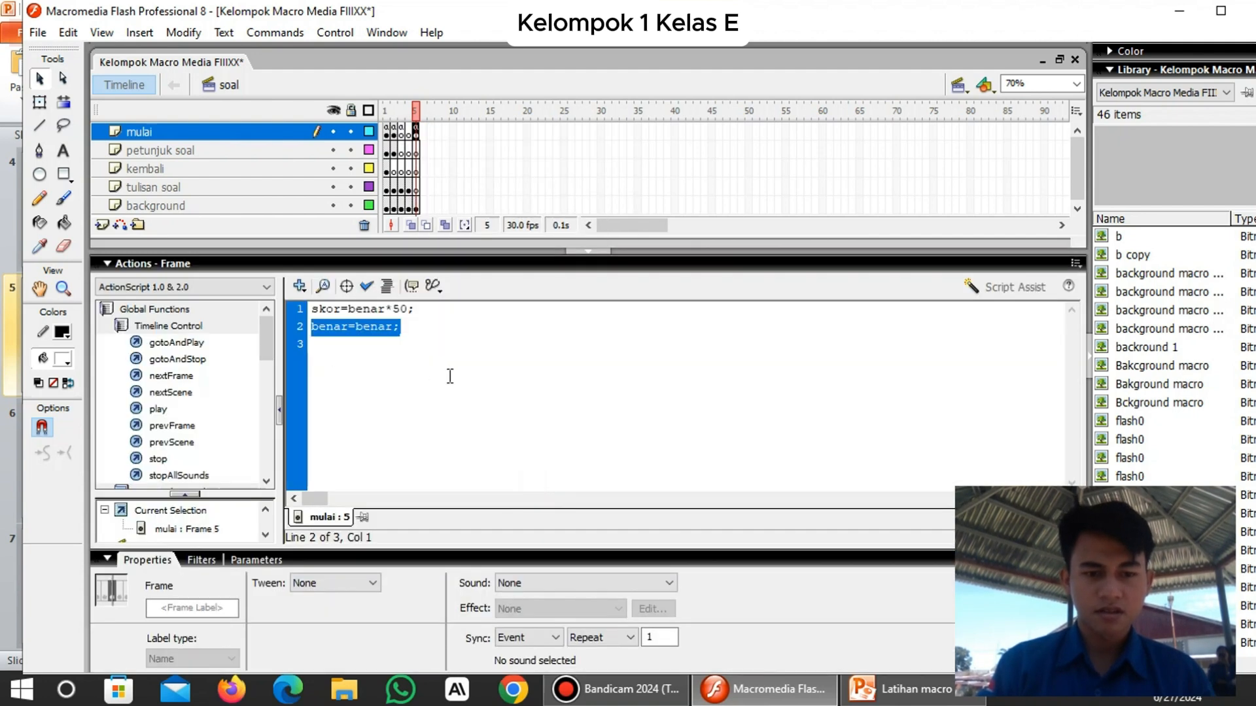
{"action": "left_click", "coordinate": [450, 376]}
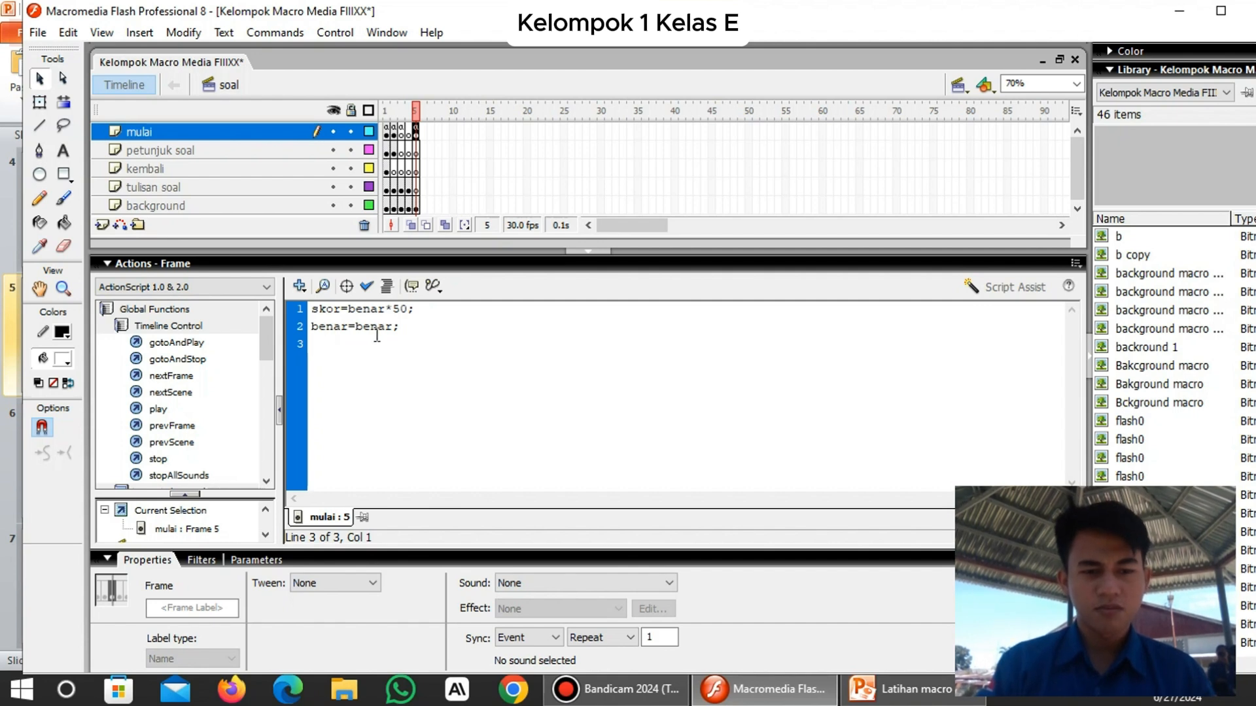
{"action": "left_click", "coordinate": [587, 250]}
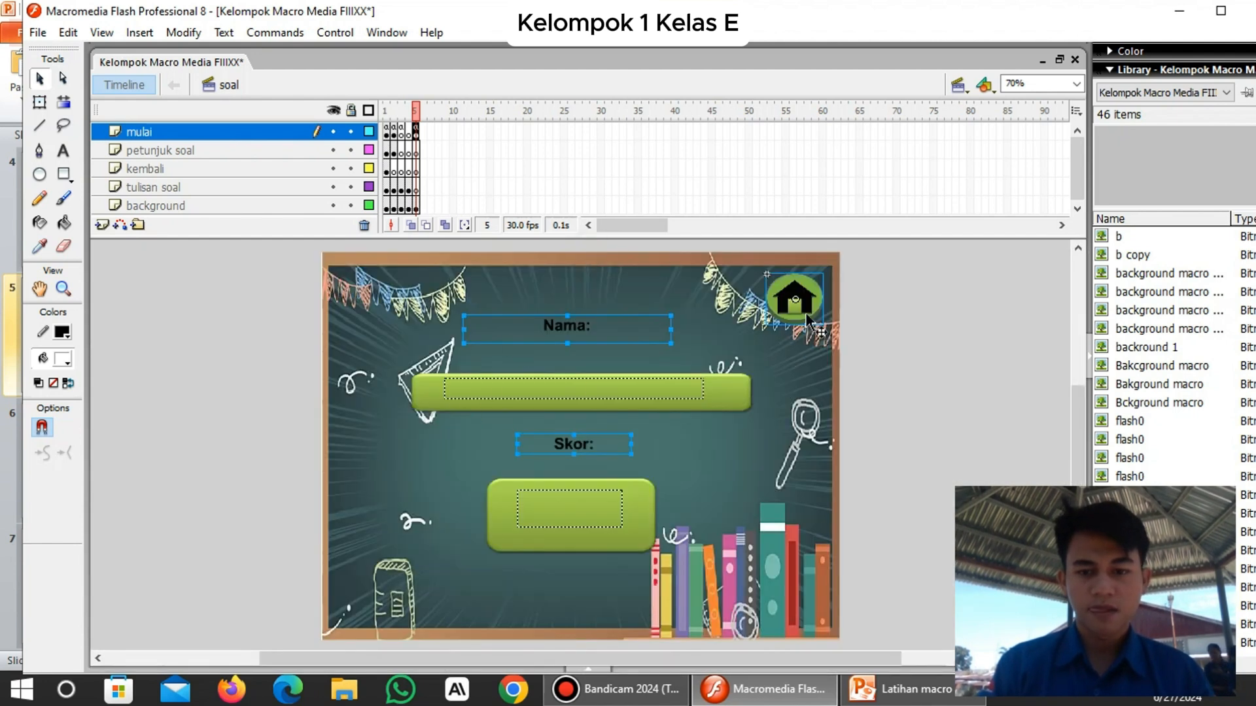
Inspect the script attached to the home button on frame 1 of the kembali layer.
{"action": "left_click", "coordinate": [807, 315]}
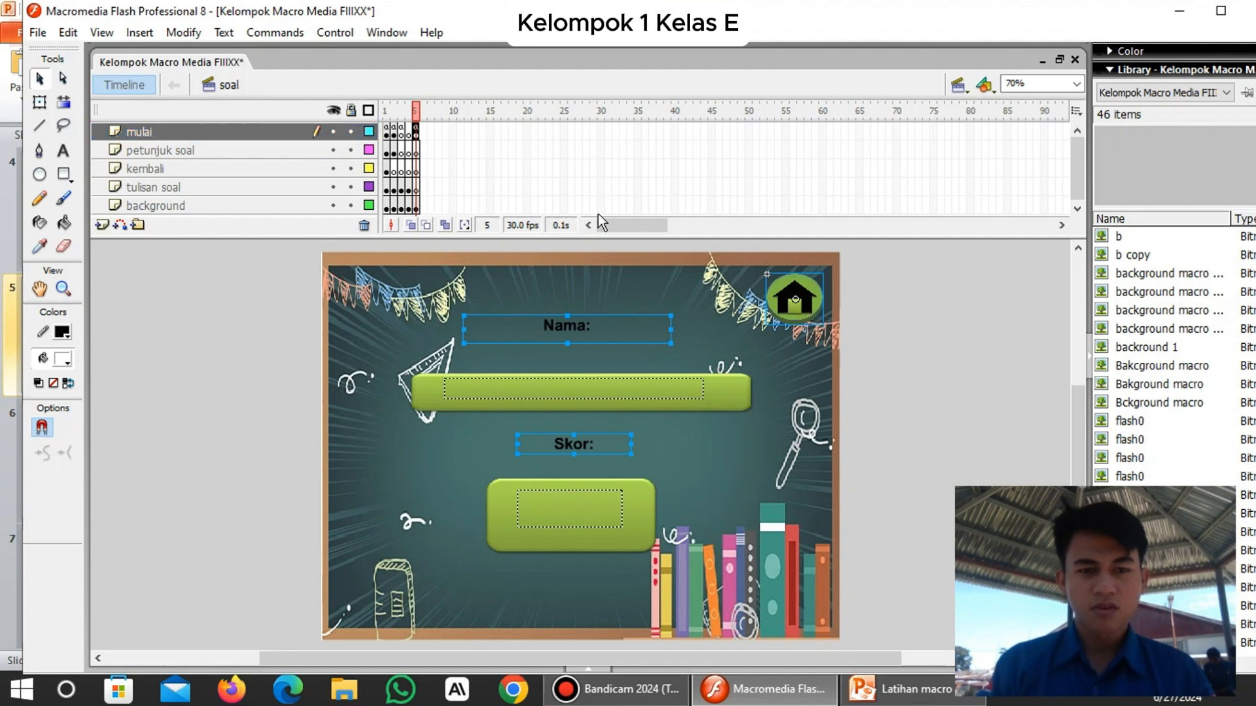
{"action": "left_click", "coordinate": [386, 132]}
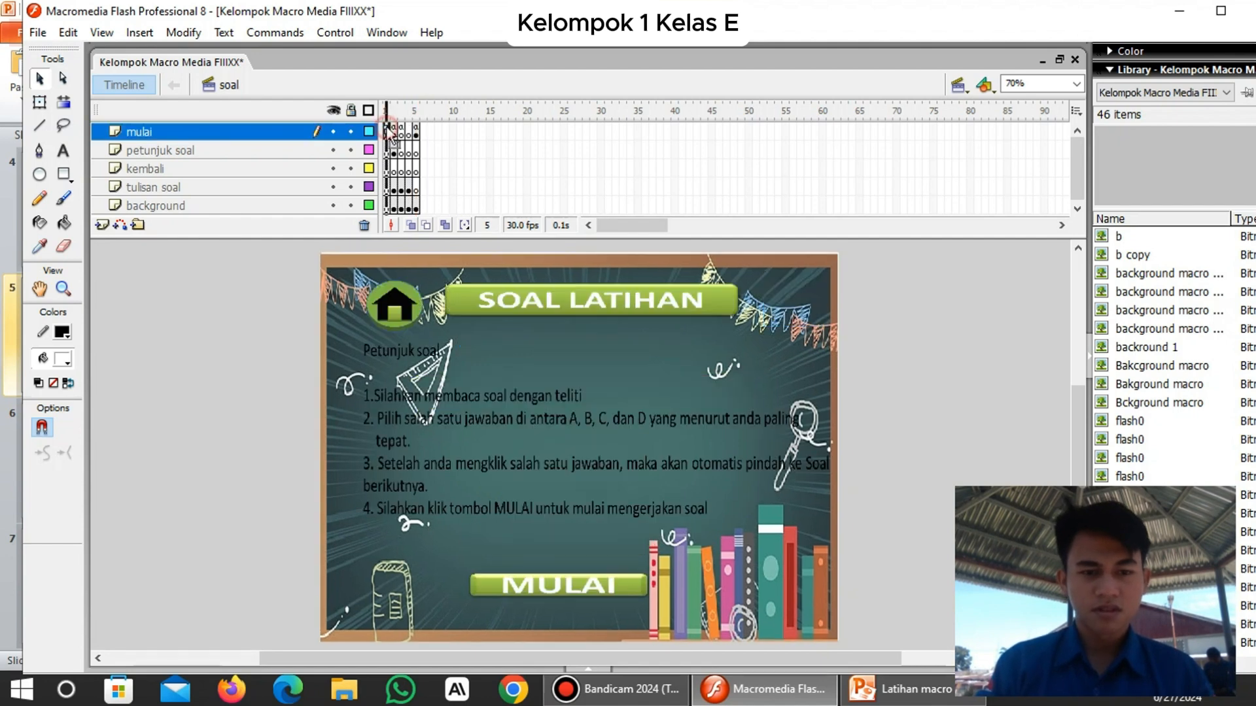
{"action": "left_click", "coordinate": [389, 319]}
{"action": "right_click", "coordinate": [390, 320]}
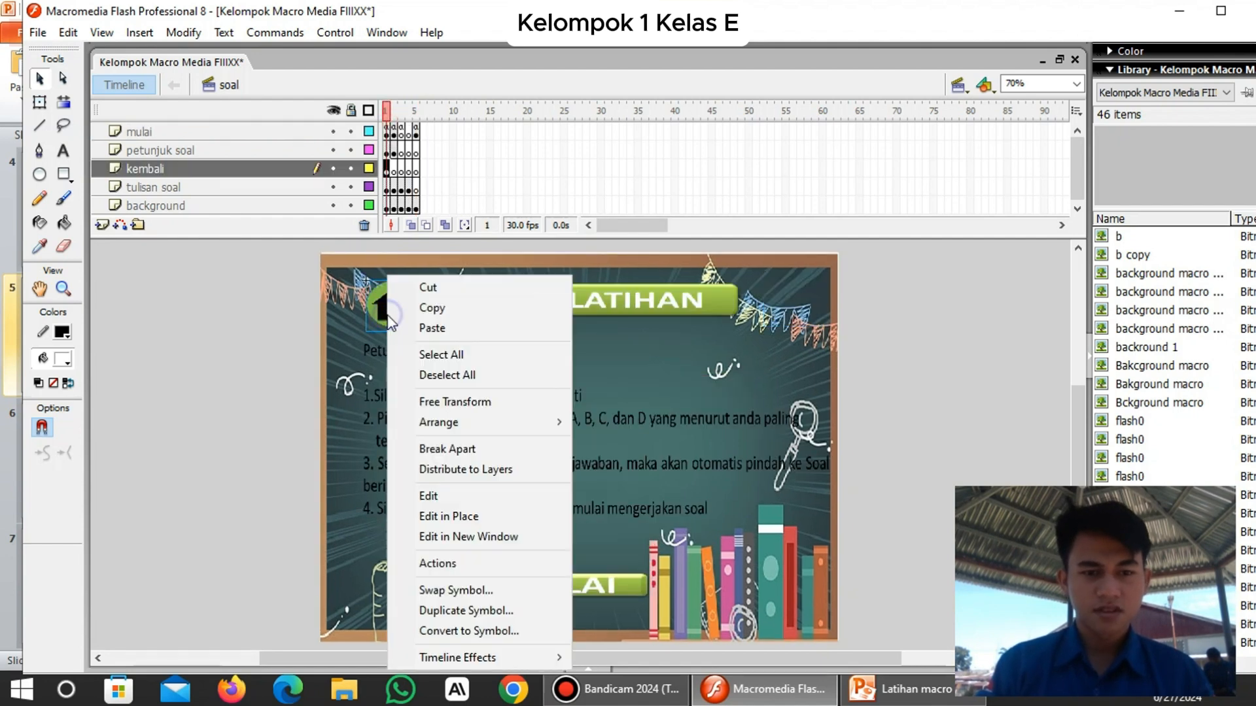
{"action": "left_click", "coordinate": [492, 559]}
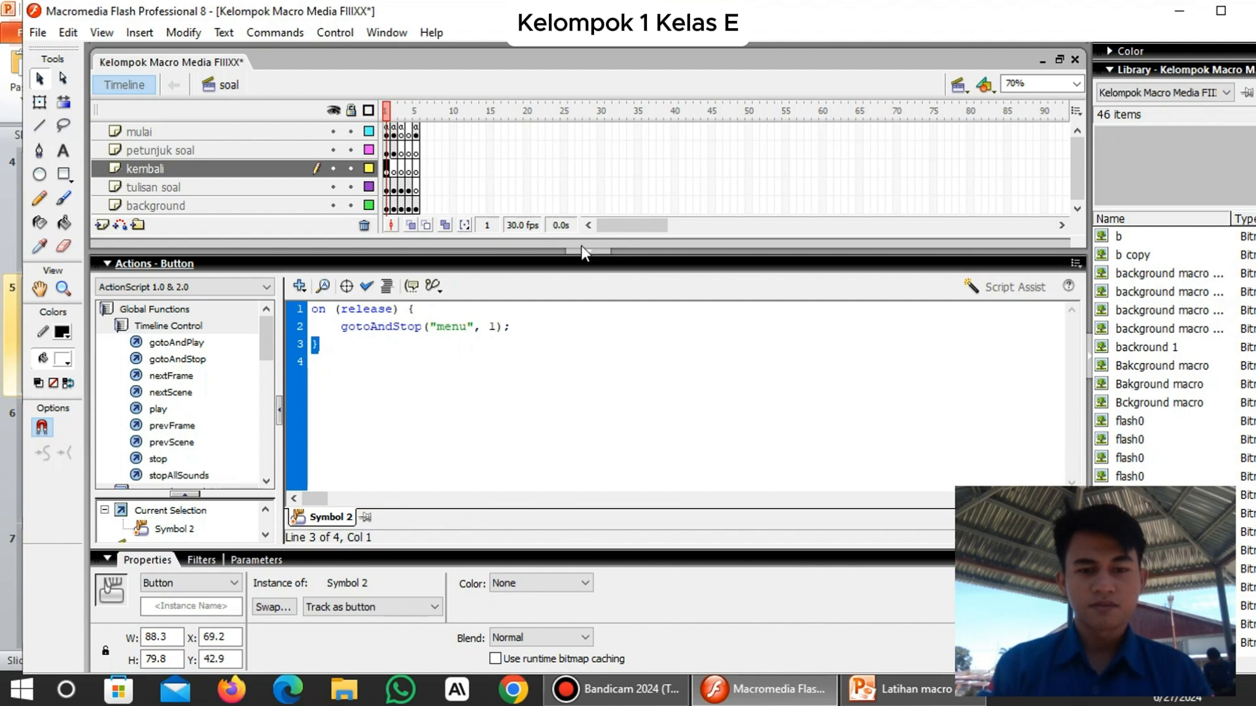
{"action": "left_click", "coordinate": [603, 251]}
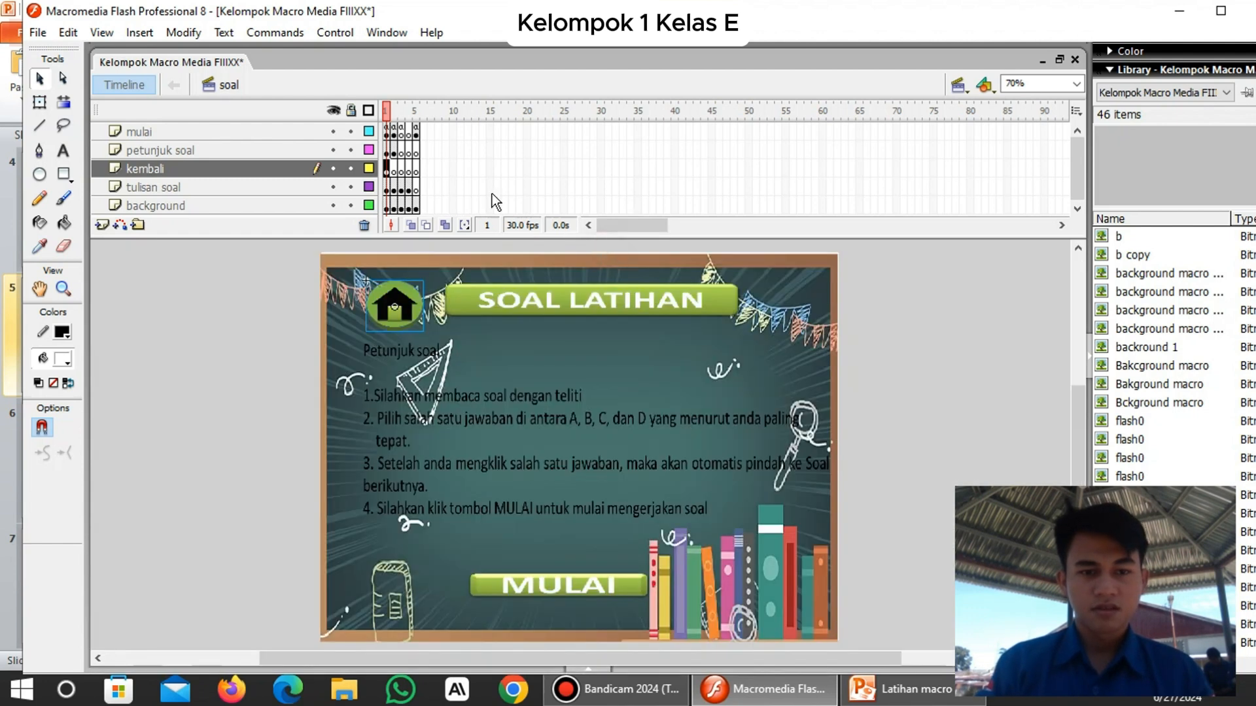
Inspect the script attached to the home button on the name and score screen in frame 5 of the mulai layer.
{"action": "left_click", "coordinate": [420, 134]}
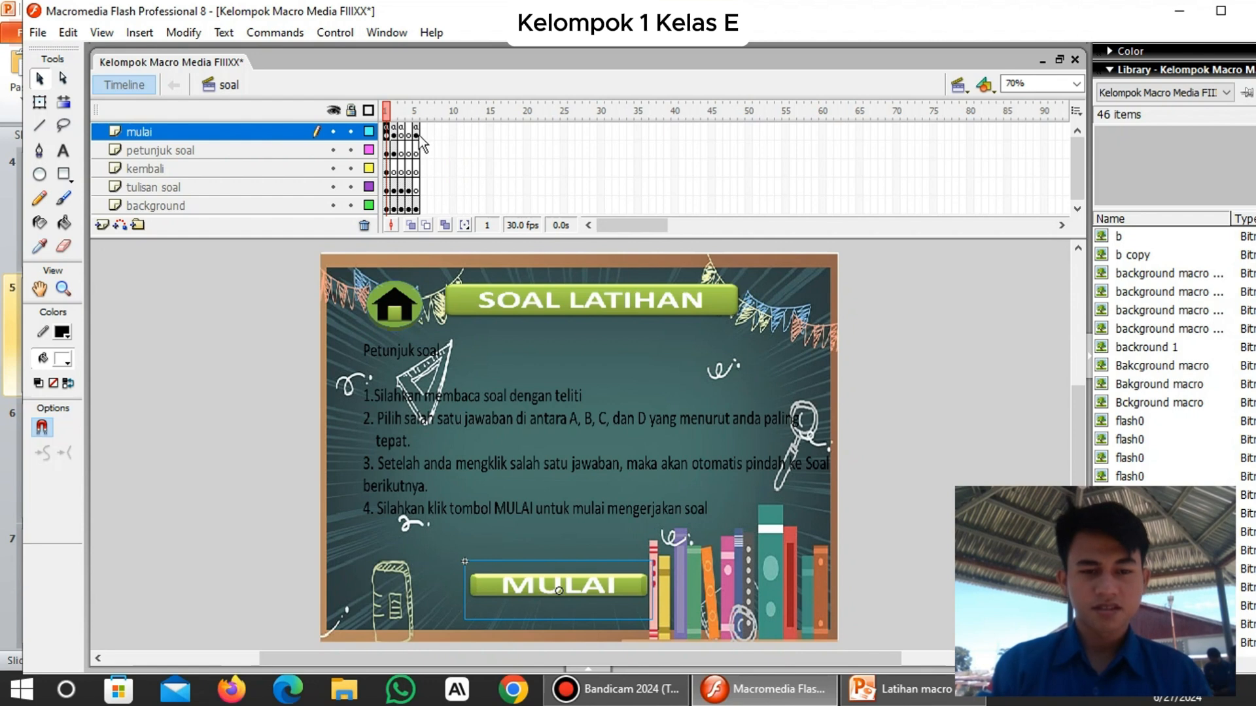
{"action": "left_click", "coordinate": [418, 136]}
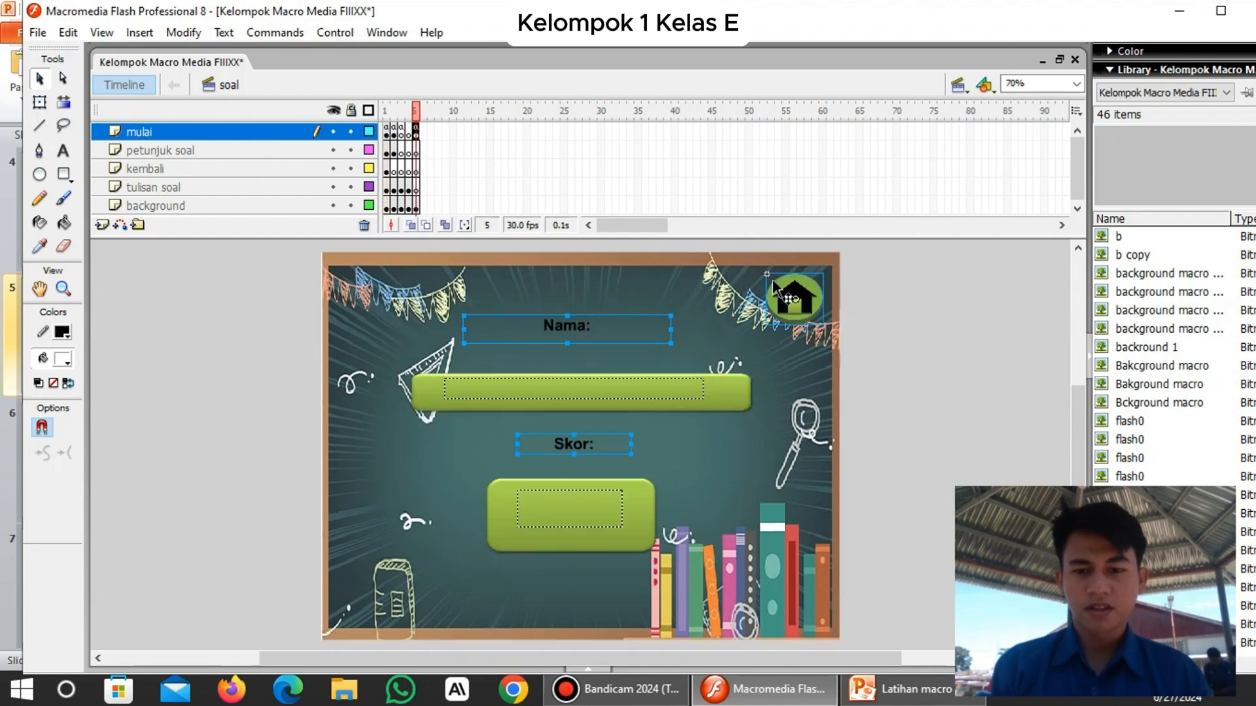
{"action": "left_click", "coordinate": [789, 304]}
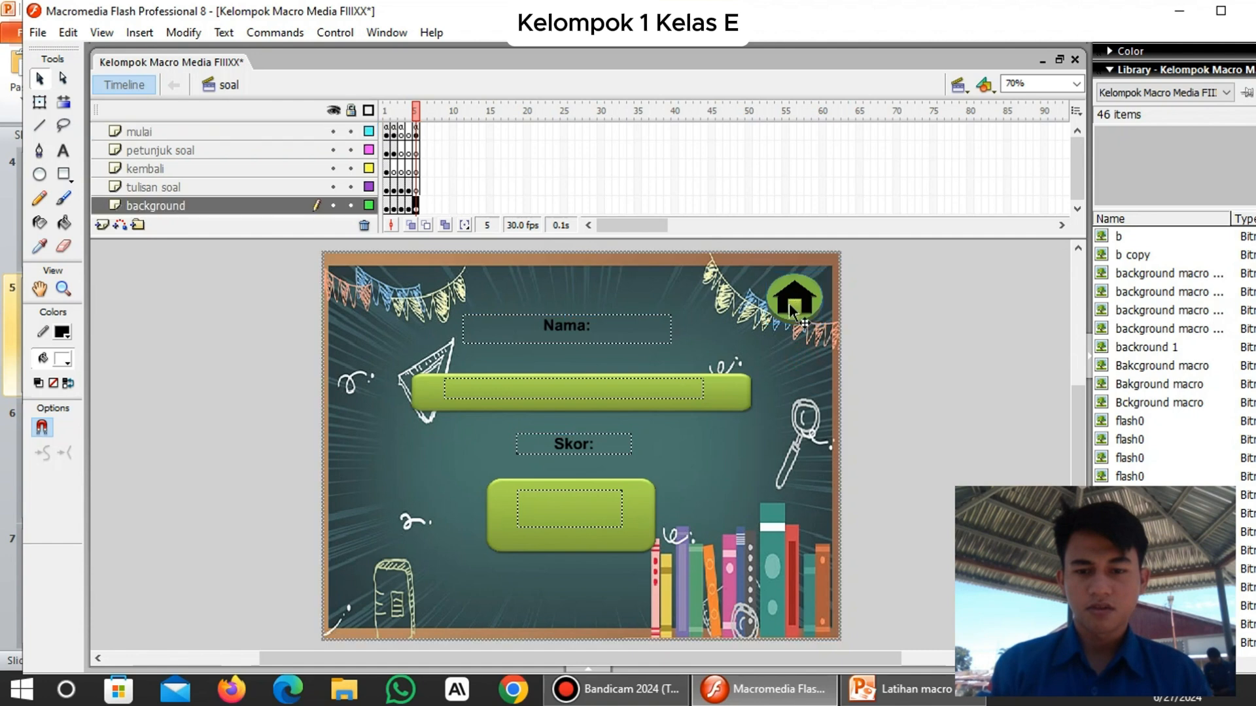
{"action": "left_click", "coordinate": [788, 301]}
{"action": "right_click", "coordinate": [789, 302]}
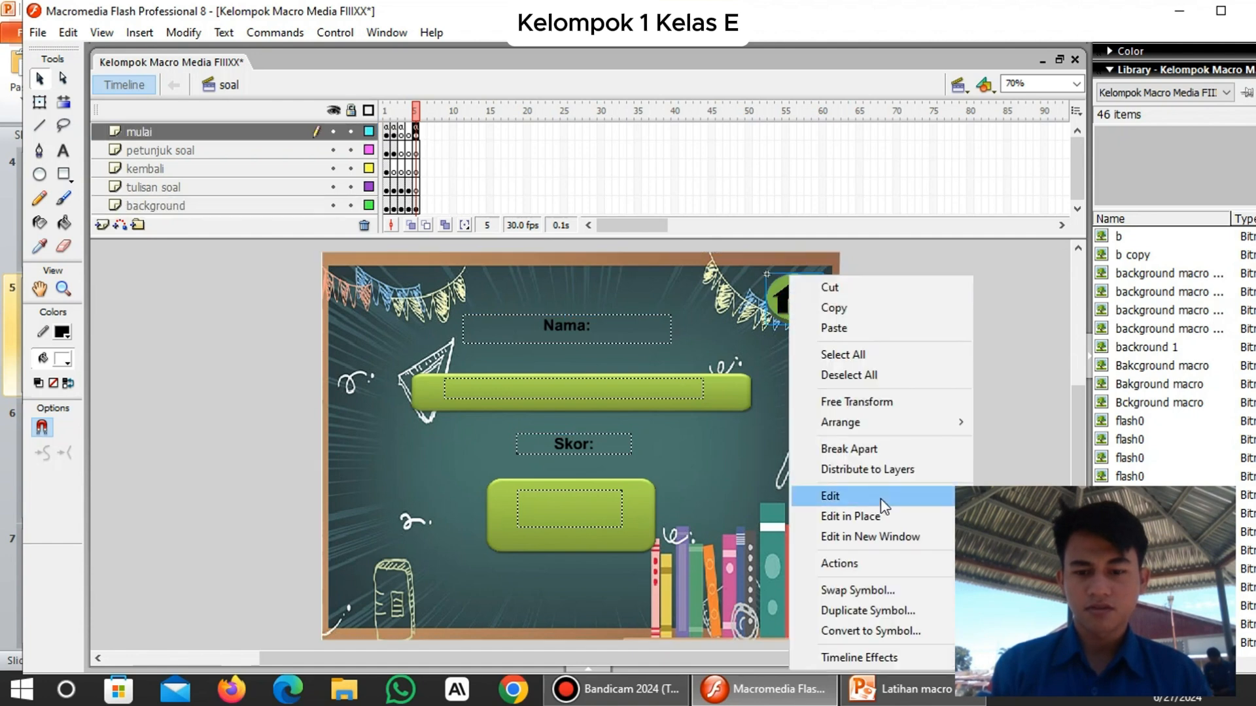
{"action": "left_click", "coordinate": [869, 565]}
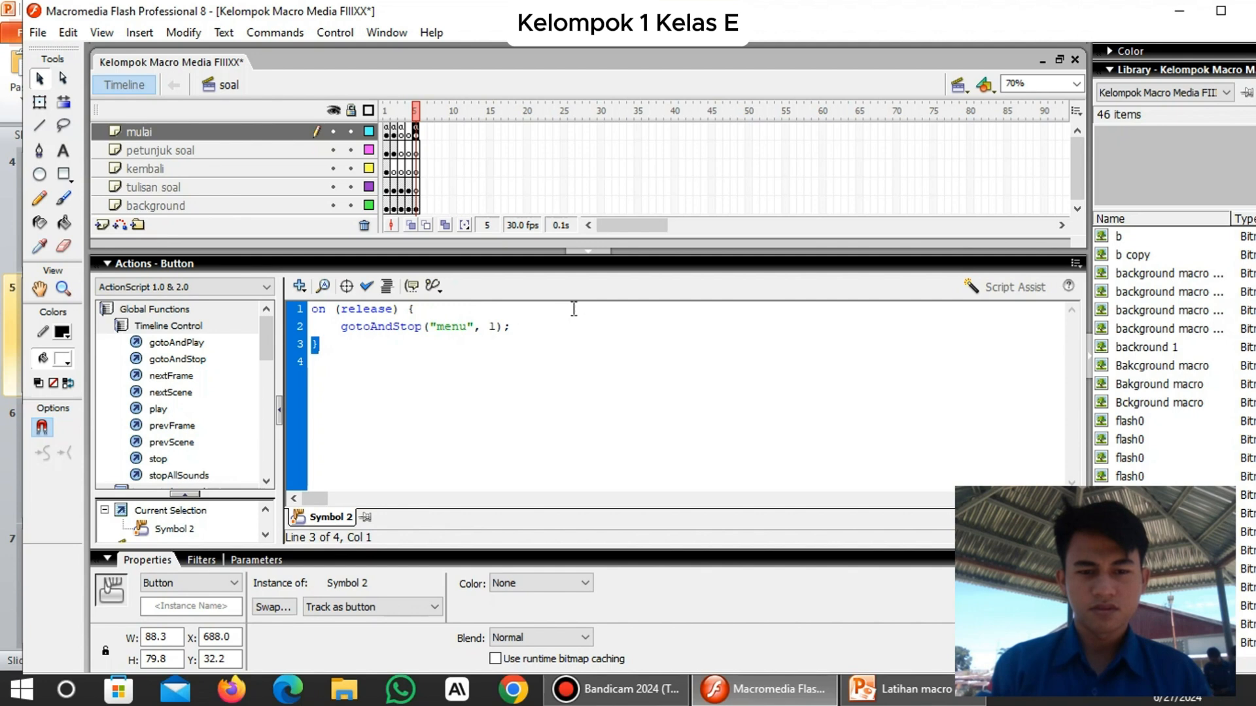
{"action": "left_click", "coordinate": [596, 253]}
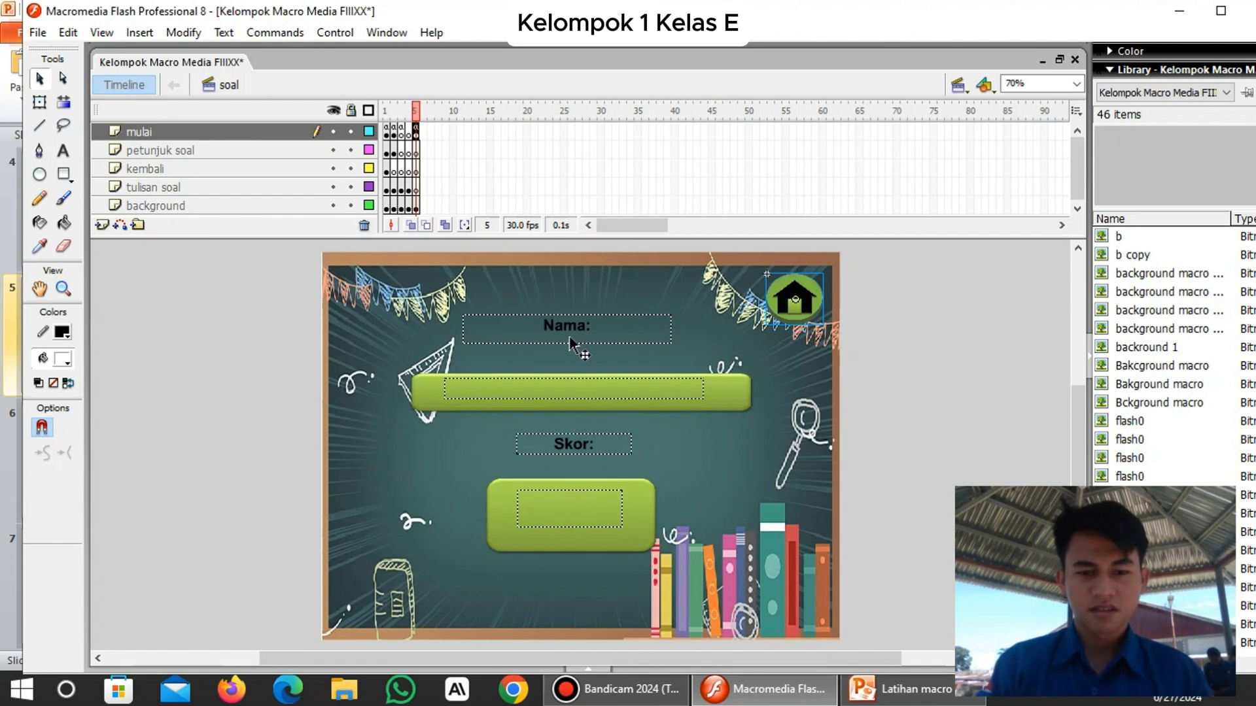
Test the movie, open Soal Pembelajaran and use its home button to return to the main menu.
{"action": "key", "text": "ctrl+Return"}
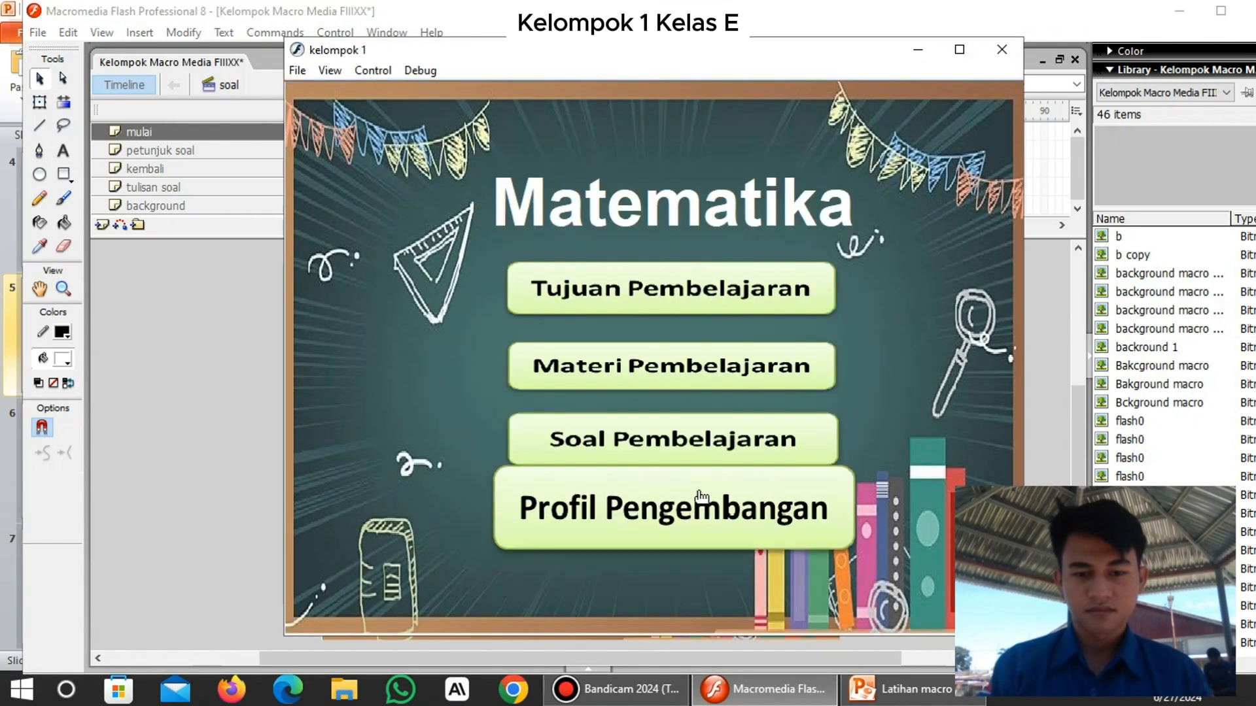
{"action": "left_click", "coordinate": [791, 444]}
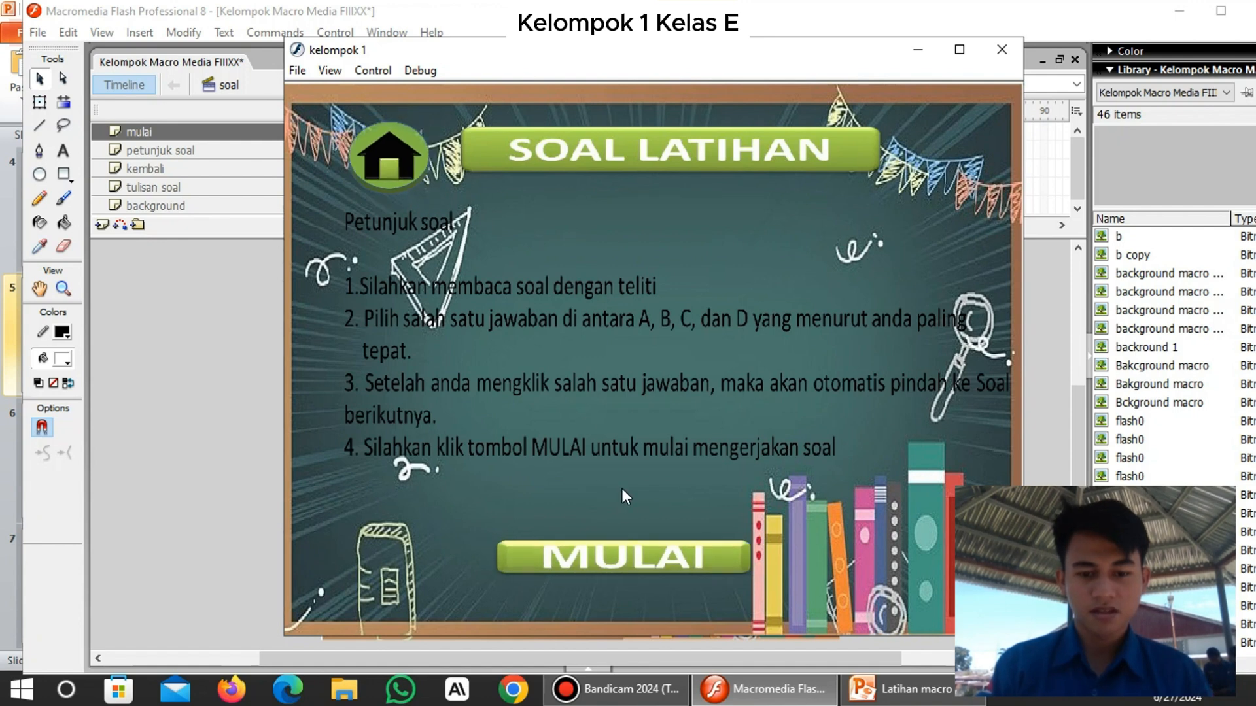
{"action": "left_click", "coordinate": [384, 174]}
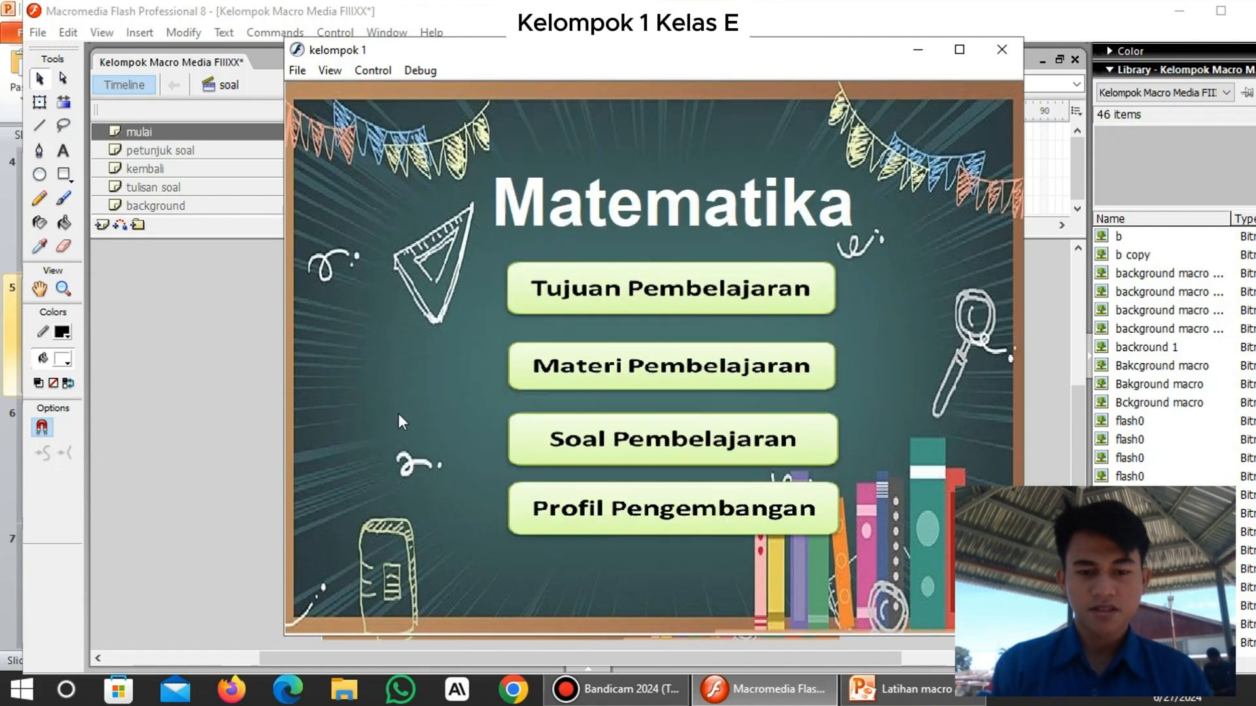
Reopen Soal Pembelajaran in the test movie, fill in the participant's name and start the quiz at question 1.
{"action": "left_click", "coordinate": [673, 434]}
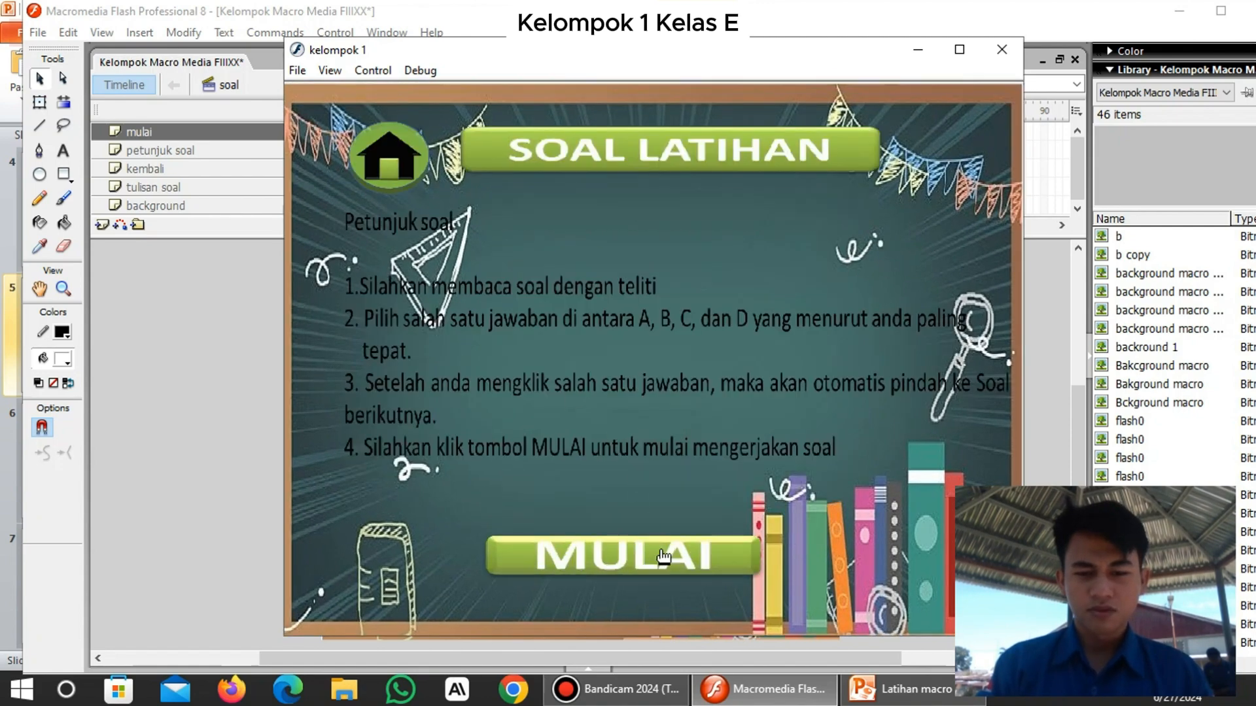
{"action": "left_click", "coordinate": [664, 556]}
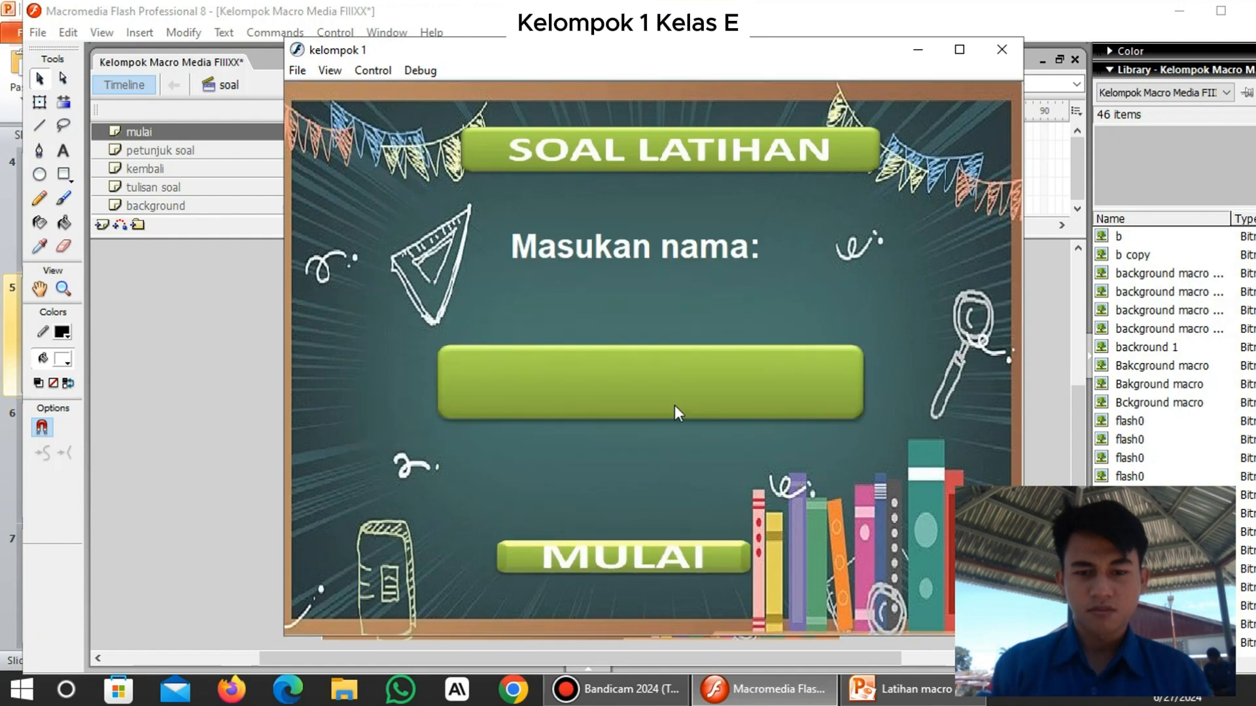
{"action": "left_click", "coordinate": [675, 399]}
{"action": "type", "text": "ha"}
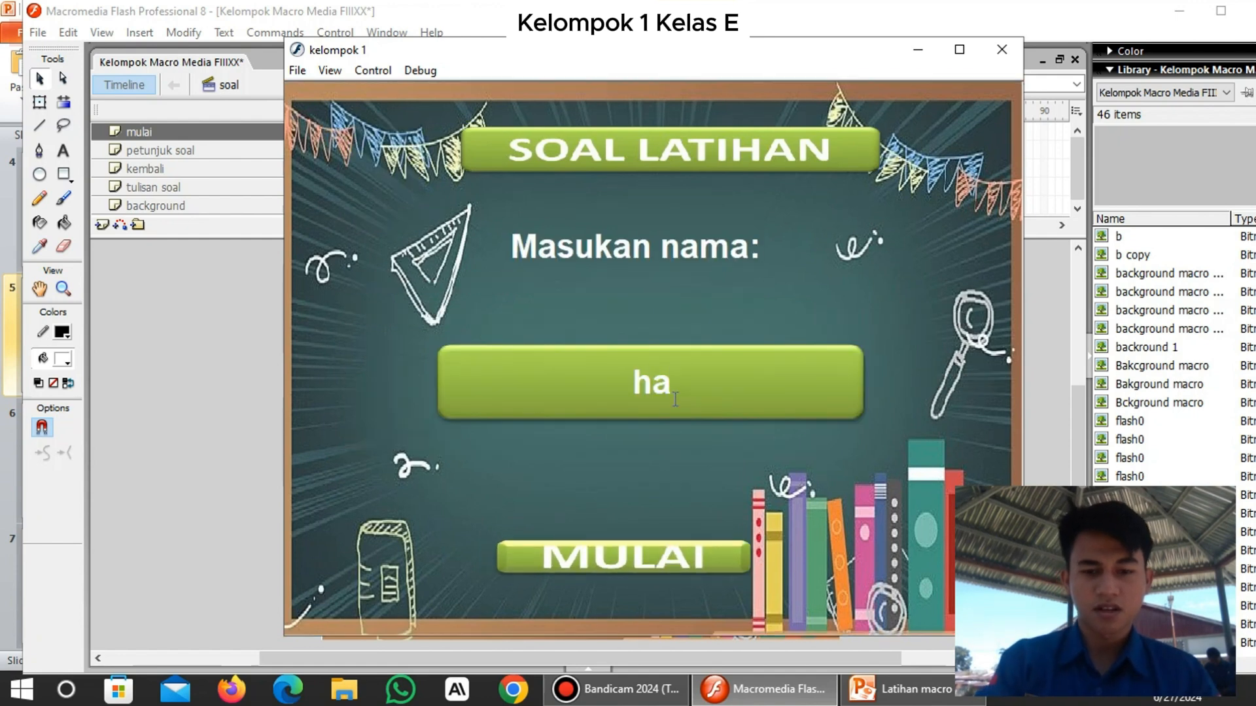
{"action": "key", "text": "BackSpace"}
{"action": "key", "text": "BackSpace"}
{"action": "type", "text": "and"}
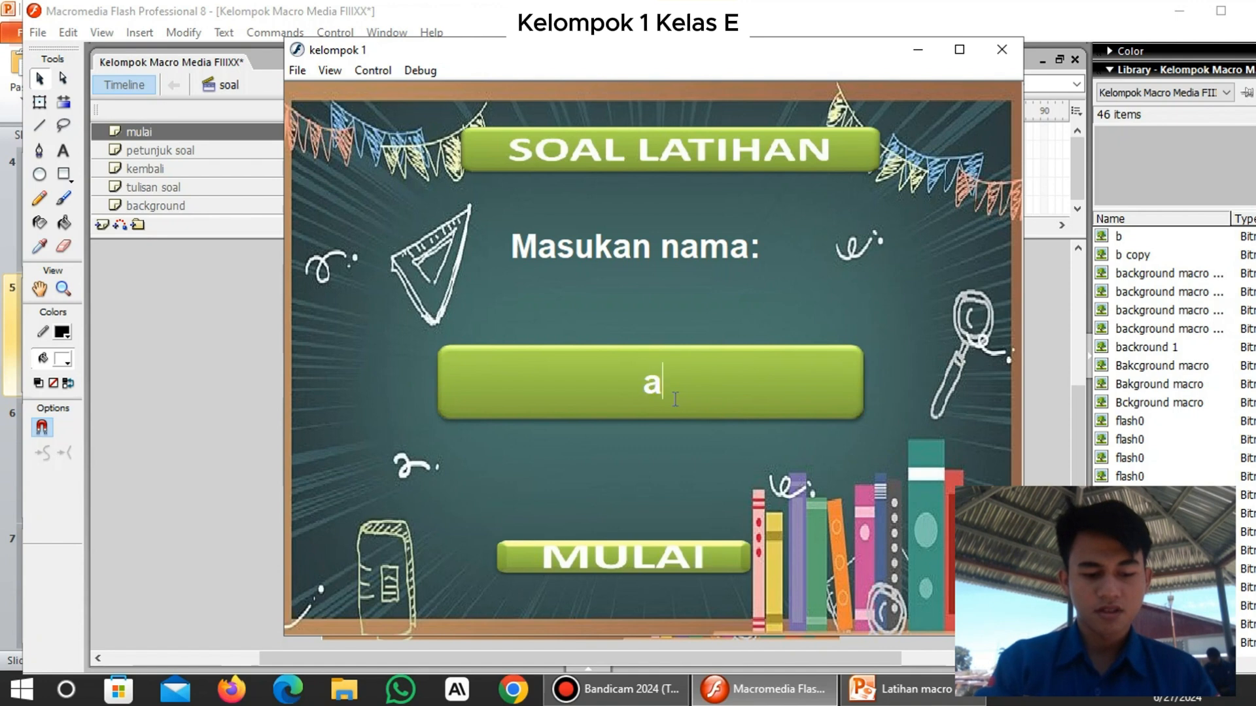
{"action": "type", "text": "ri"}
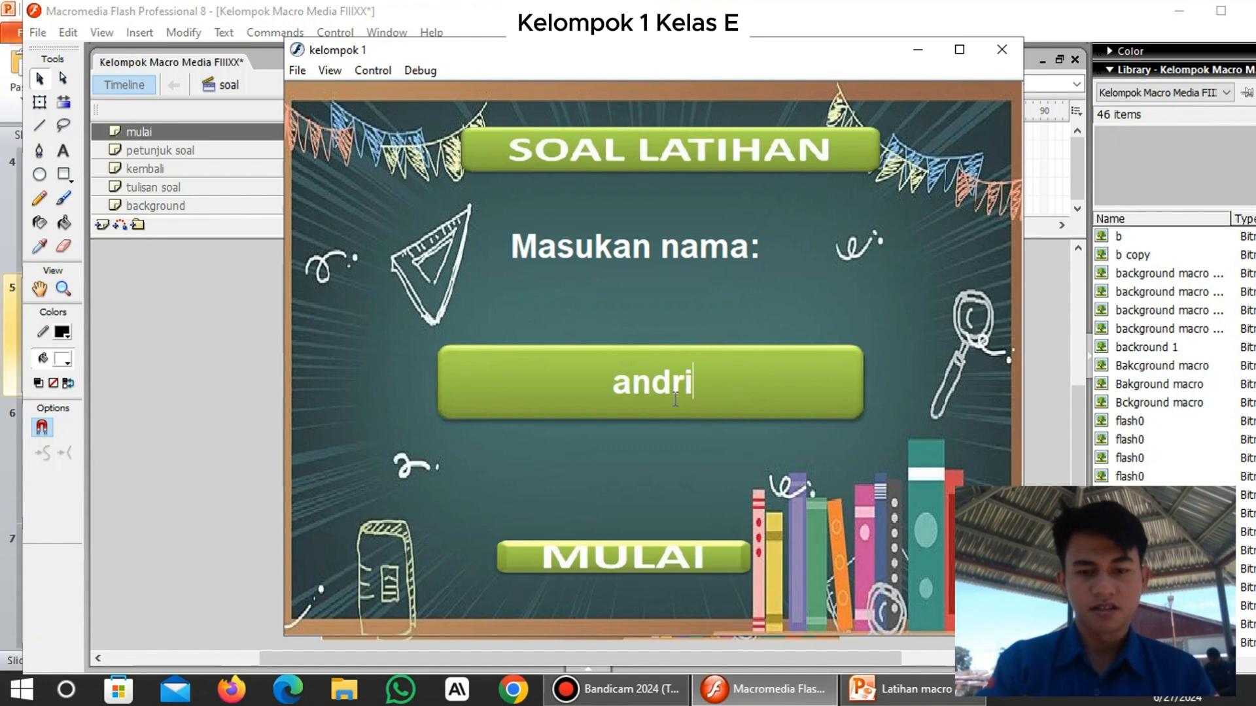
{"action": "left_click", "coordinate": [649, 555]}
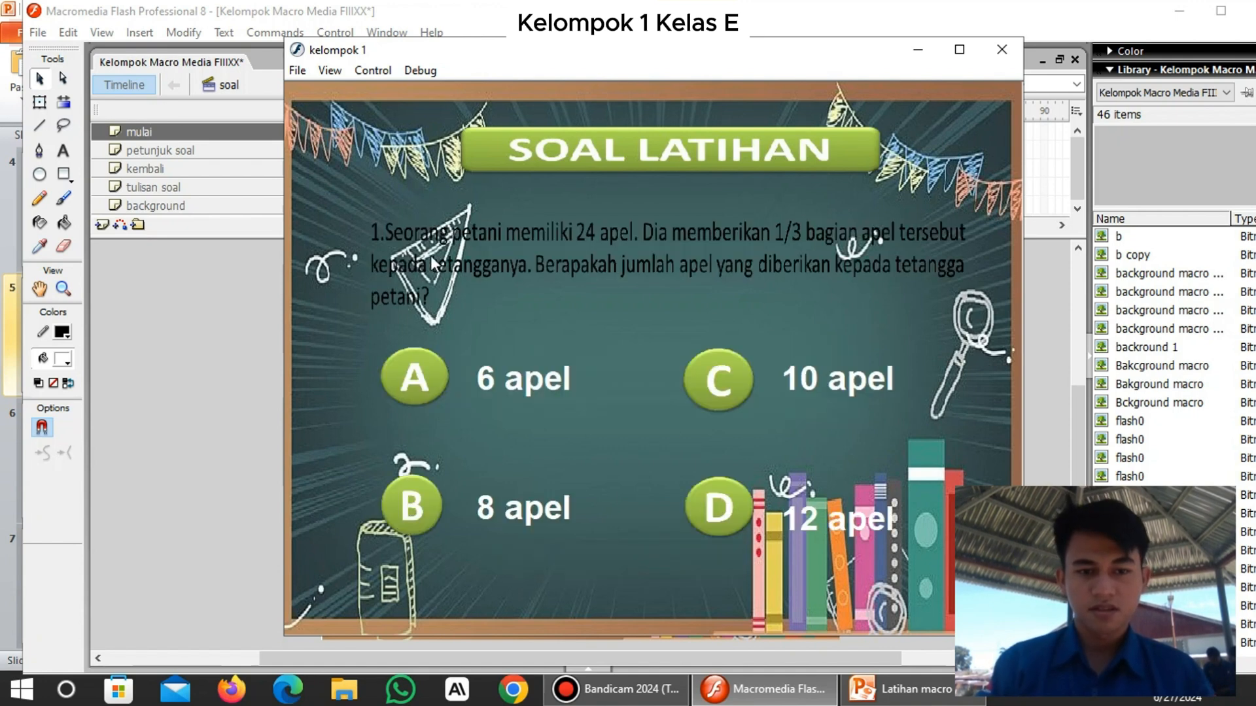